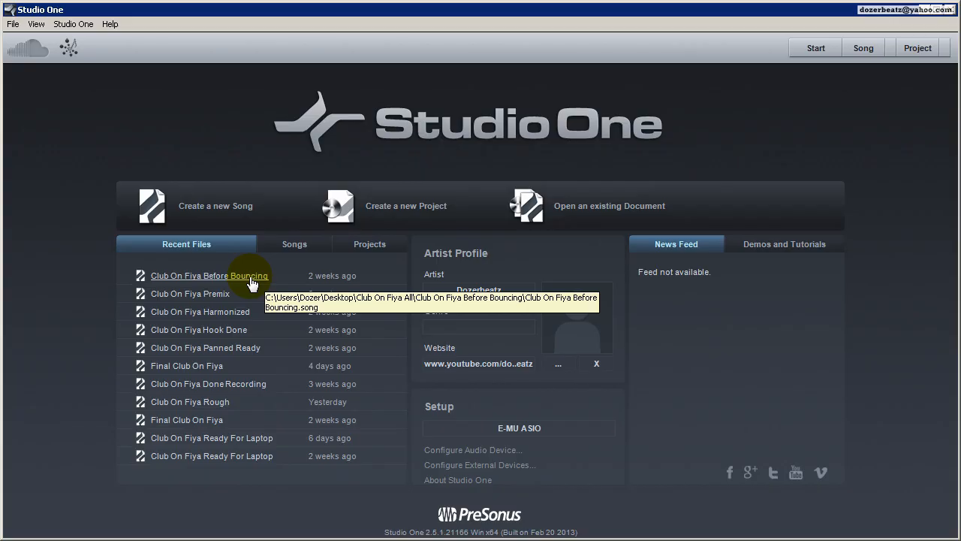
Open the recent song Club On Fiya Before Bouncing and play the soloed vocals from bar 33.
click(252, 283)
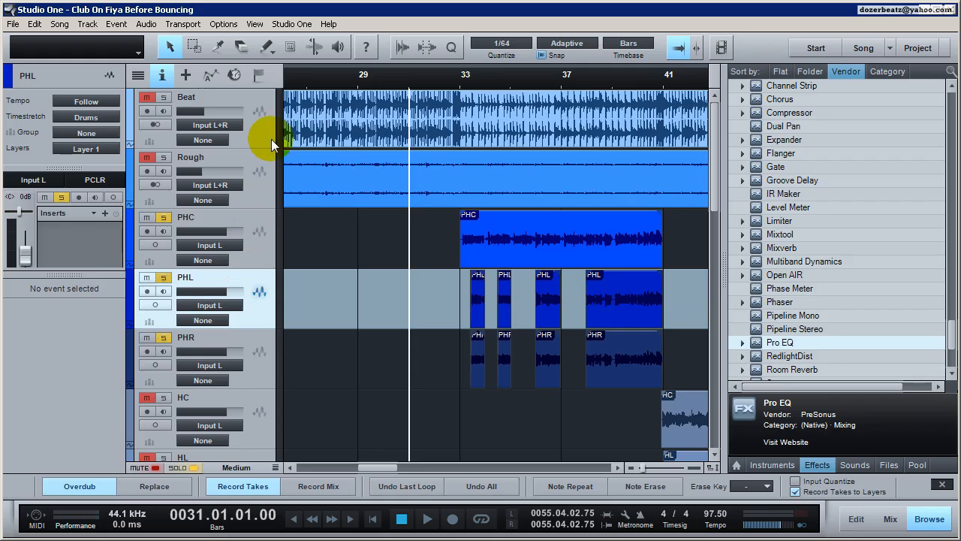
click(461, 75)
key(space)
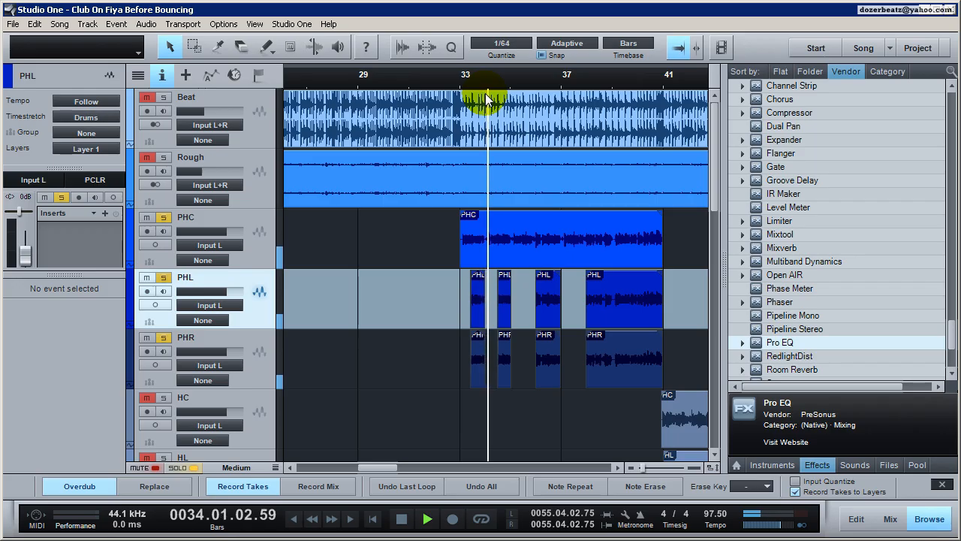
key(space)
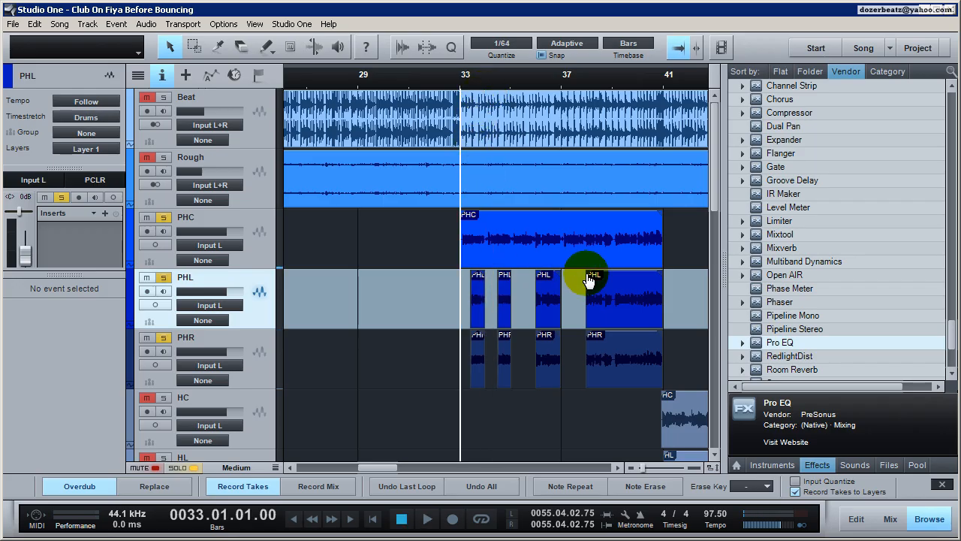
Examine the separate PHL and PHR vocal events against the single PHC event between bars 33 and 41.
mouse_move(379, 465)
mouse_down()
mouse_move(389, 464)
mouse_move(376, 471)
mouse_up()
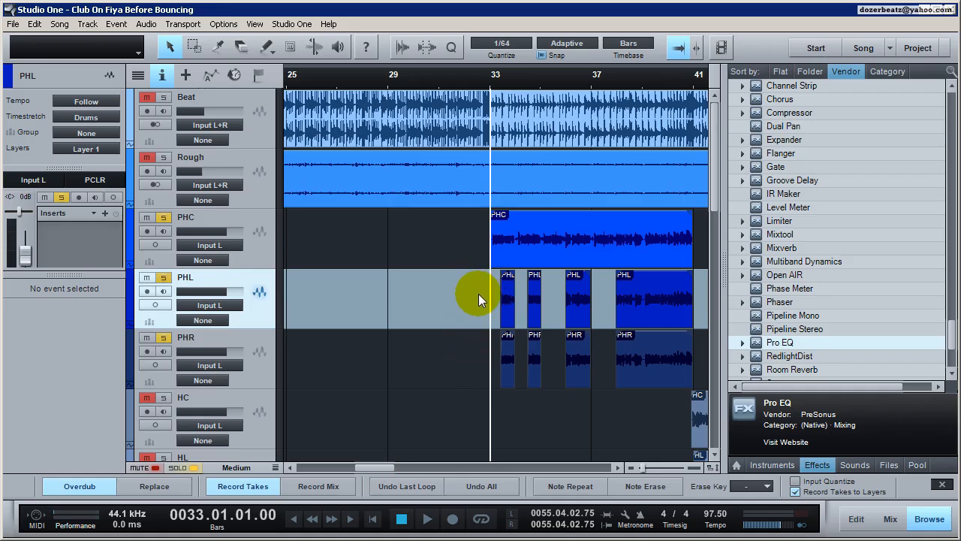
drag(486, 300, 700, 365)
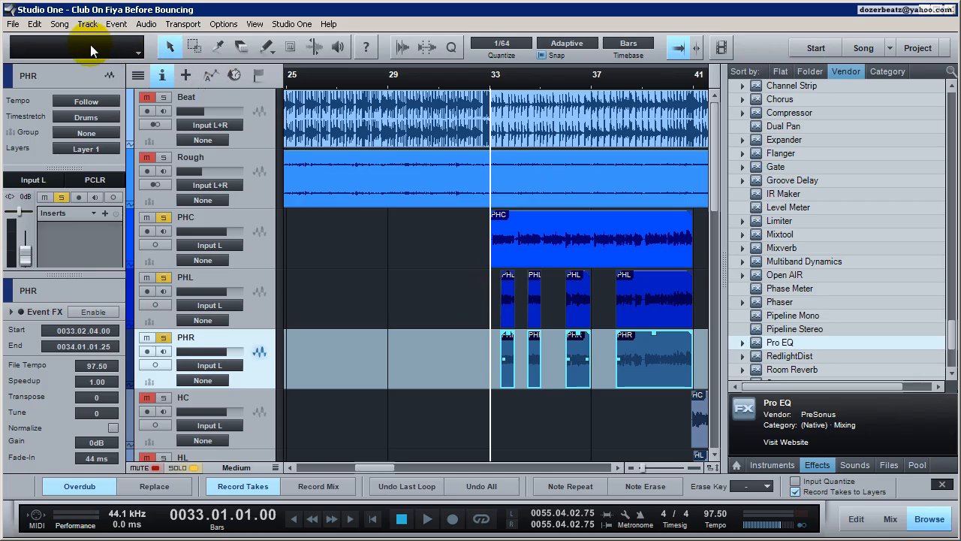
click(14, 25)
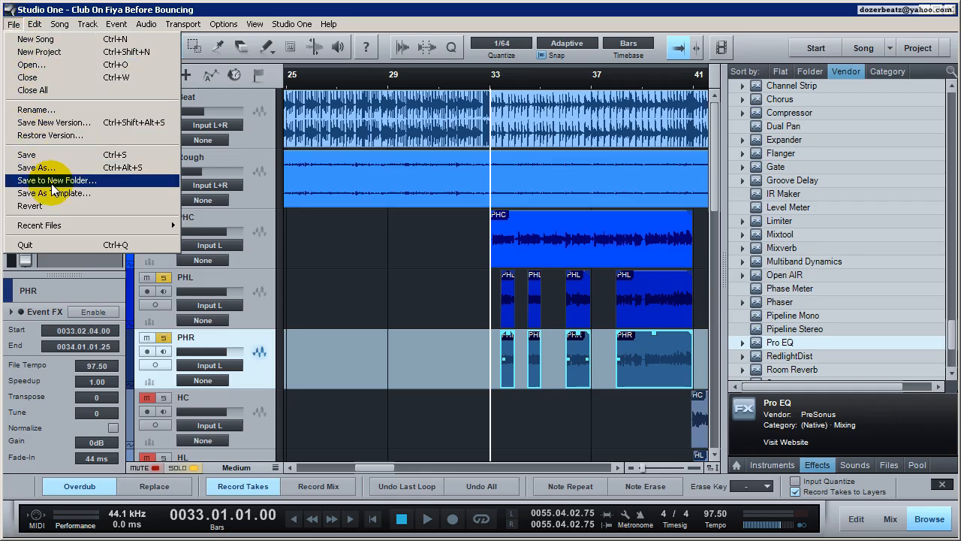
click(439, 306)
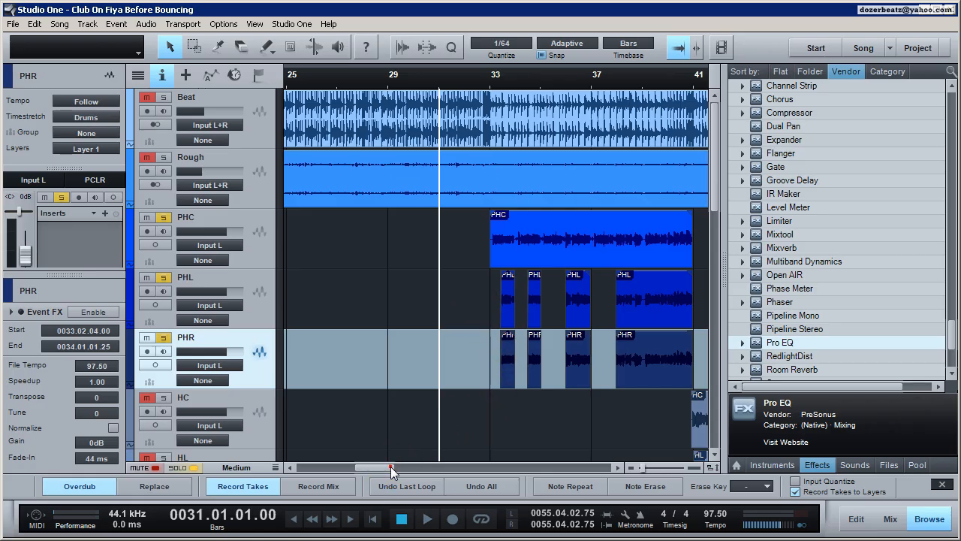
drag(390, 469, 404, 468)
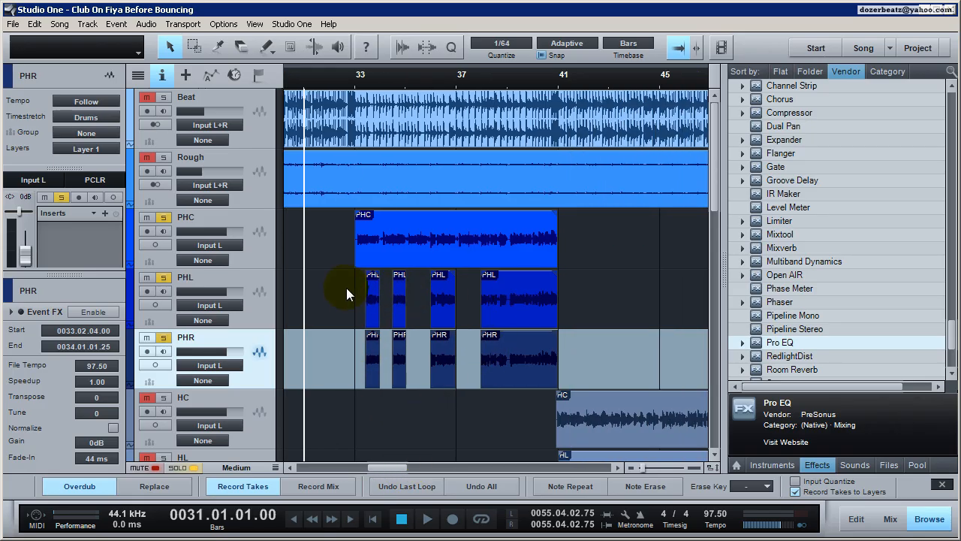
drag(346, 294, 574, 302)
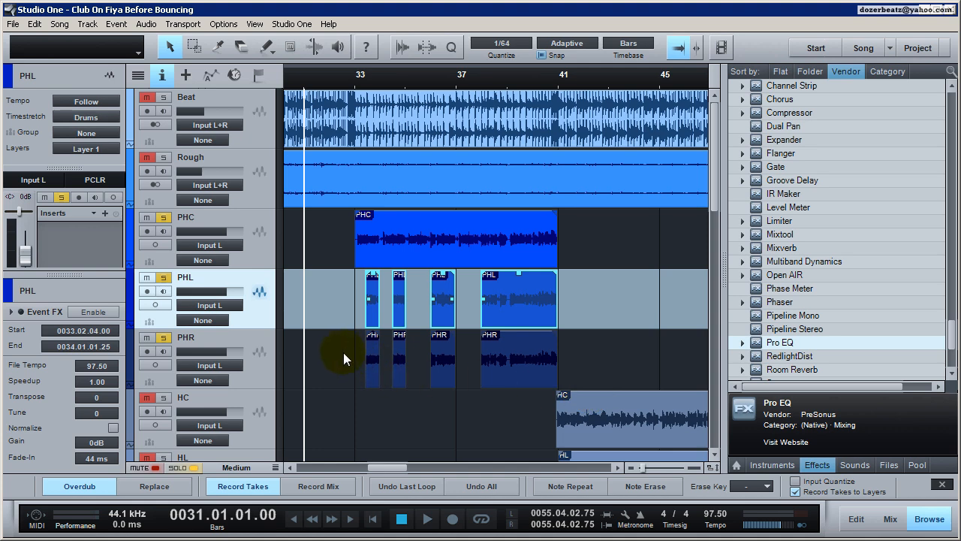
drag(343, 359, 615, 359)
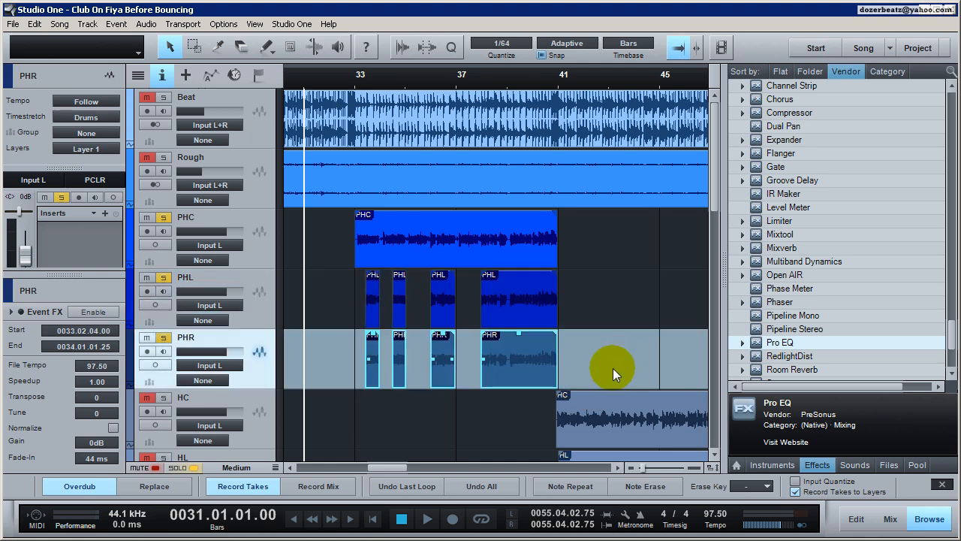
click(469, 226)
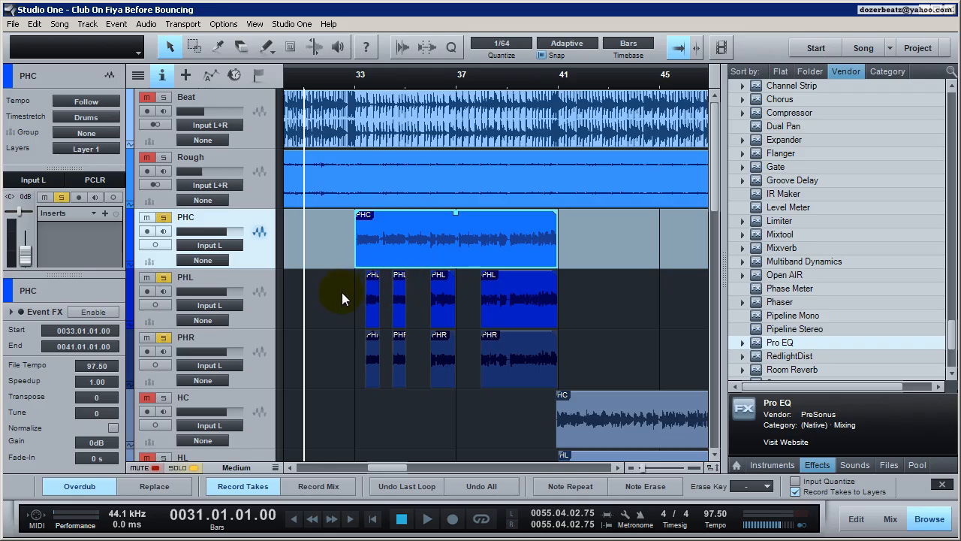
Try bouncing the four selected PHL events into one continuous event, and undo the bounce.
drag(349, 294, 569, 302)
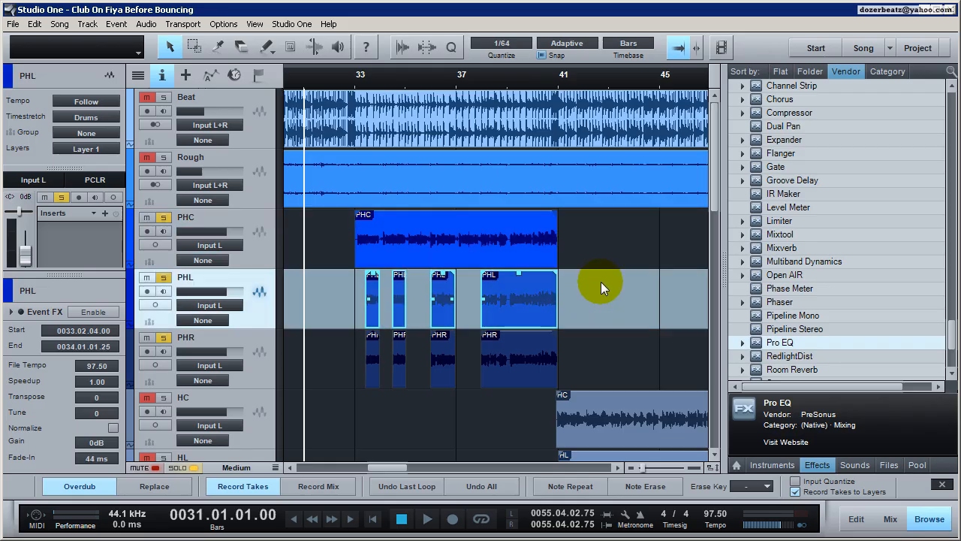
key(alt)
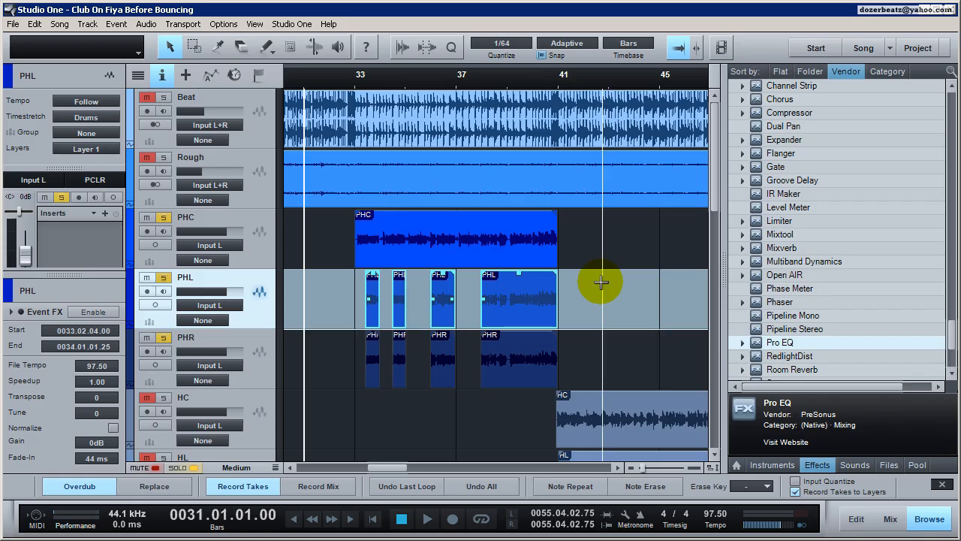
key(ctrl+b)
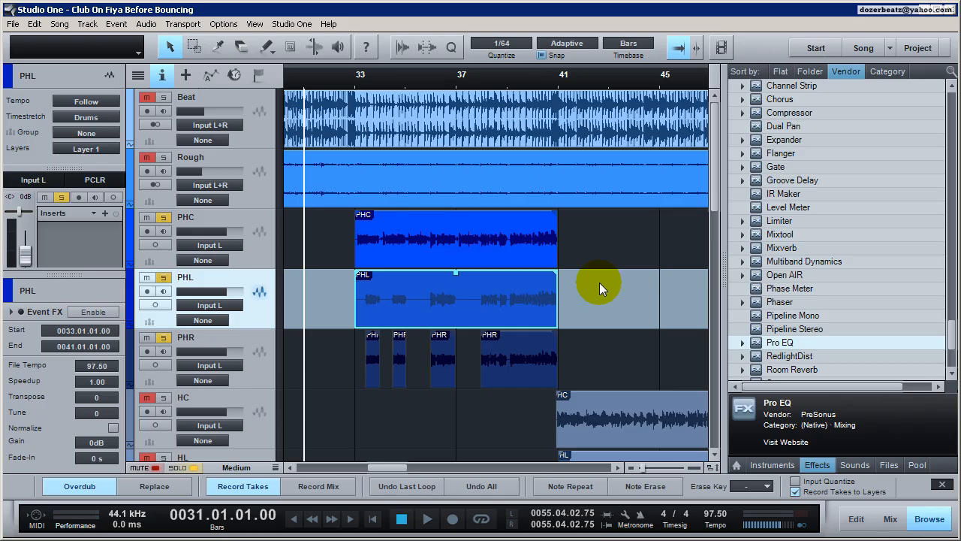
key(ctrl+z)
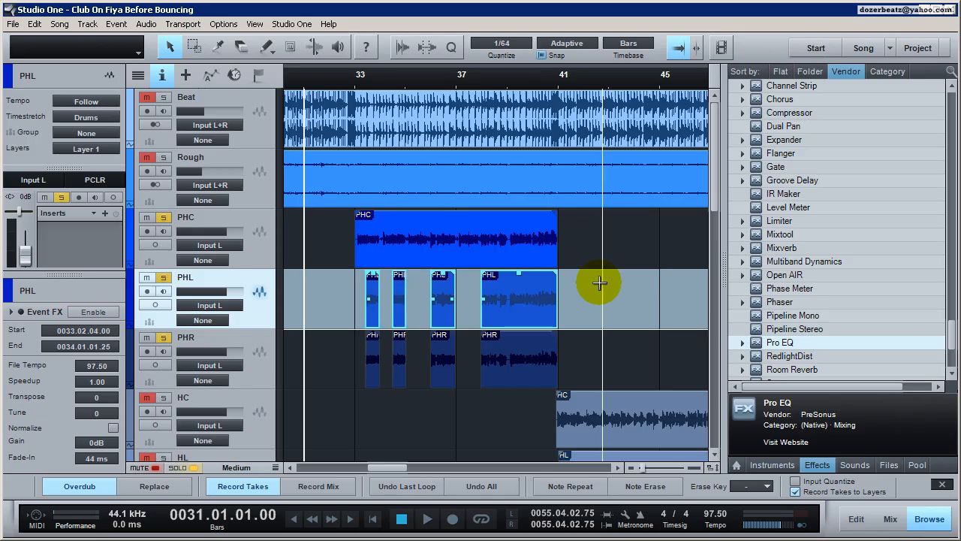
Try extending the starts of the PHL events earlier, with the first reaching bar 33, and undo it.
drag(365, 300, 347, 299)
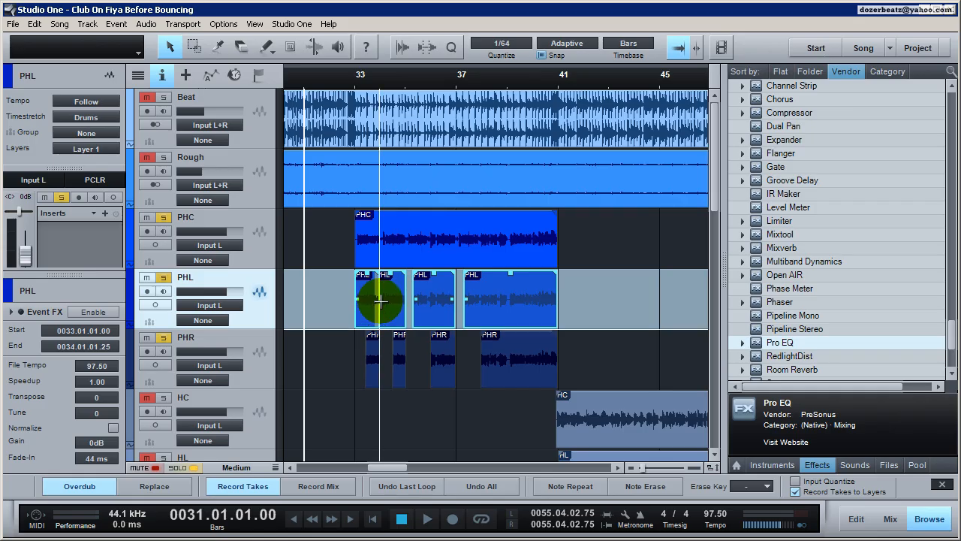
key(ctrl+z)
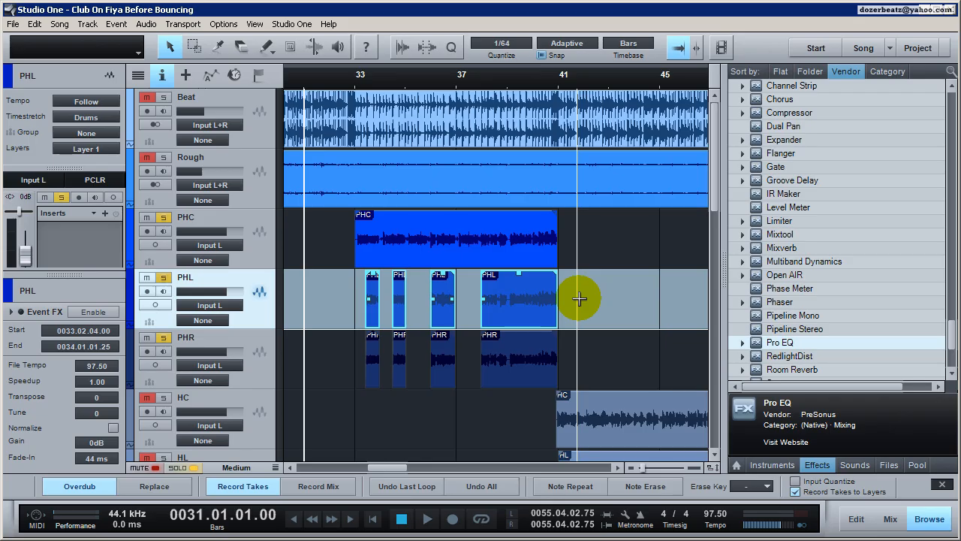
Try the PHL bounce again, show the song's audio Pool, and undo the bounce.
key(ctrl+b)
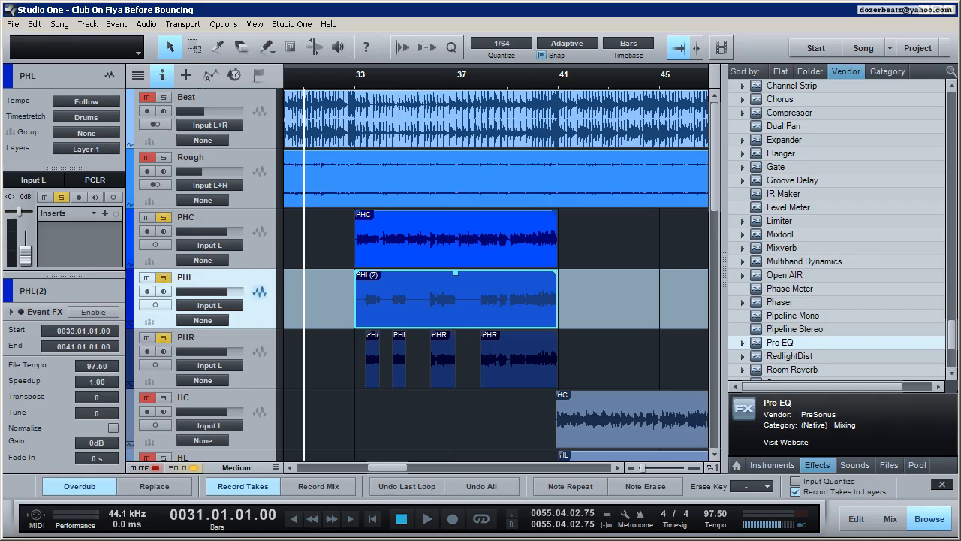
click(915, 465)
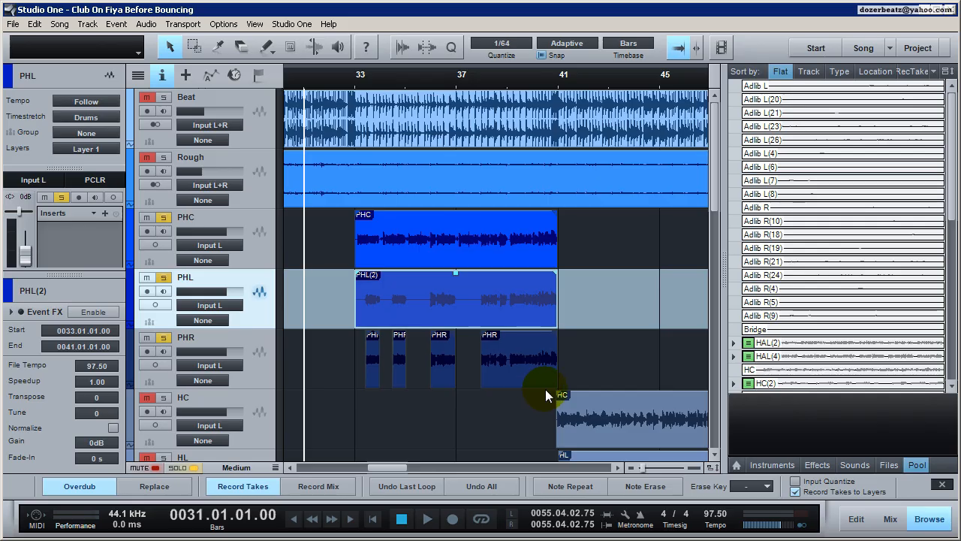
click(525, 286)
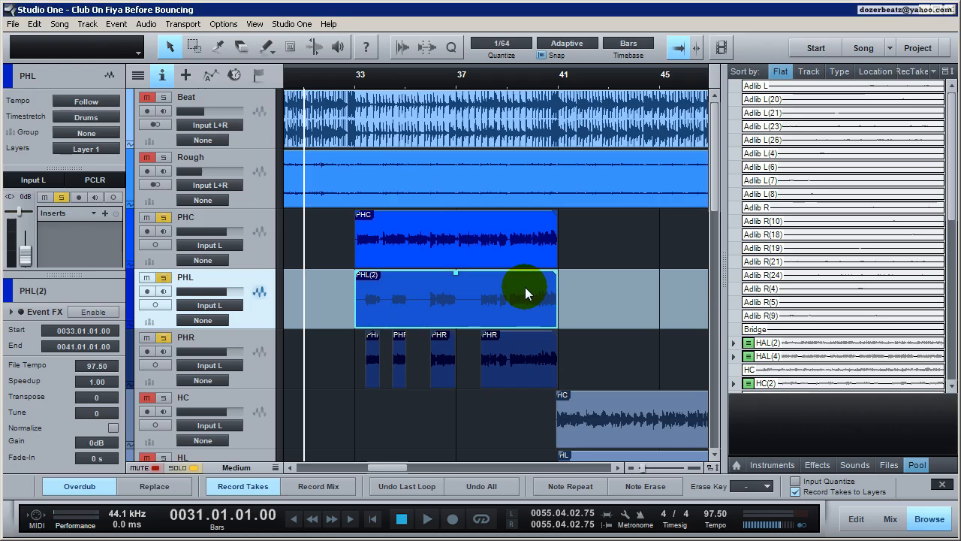
key(ctrl)
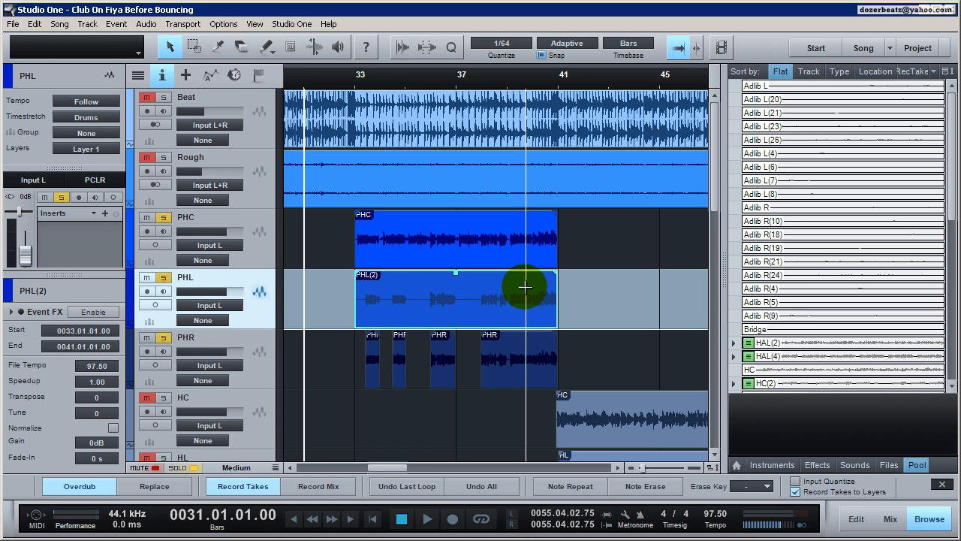
key(ctrl+z)
Bounce the four PHL events into one event, and do the same with the PHR events.
click(345, 297)
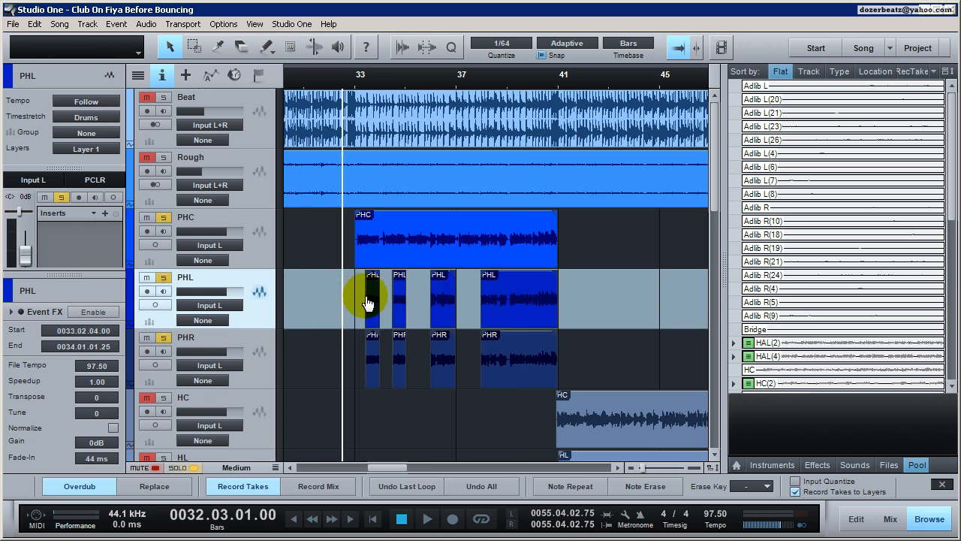
mouse_move(477, 313)
mouse_down()
mouse_move(463, 313)
mouse_move(479, 315)
mouse_up()
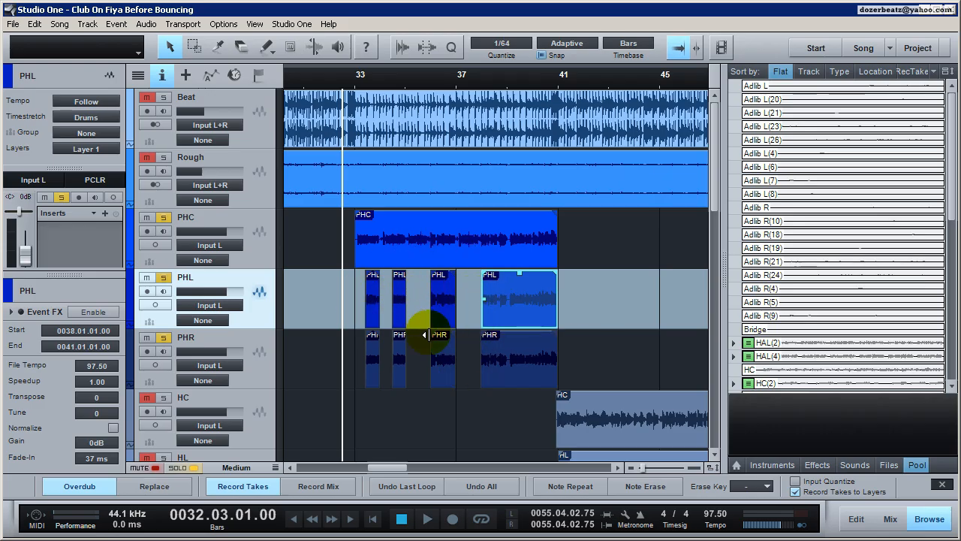
drag(345, 292, 573, 313)
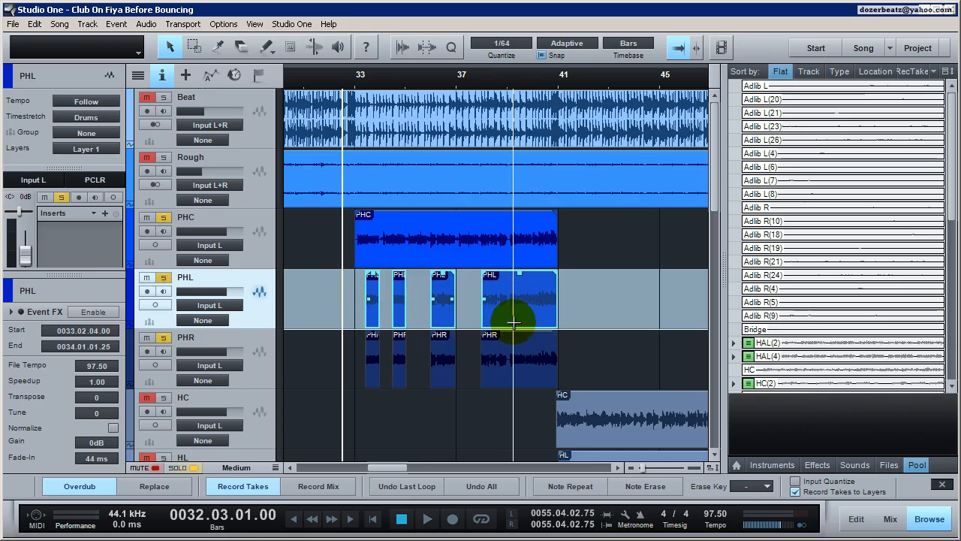
key(ctrl+b)
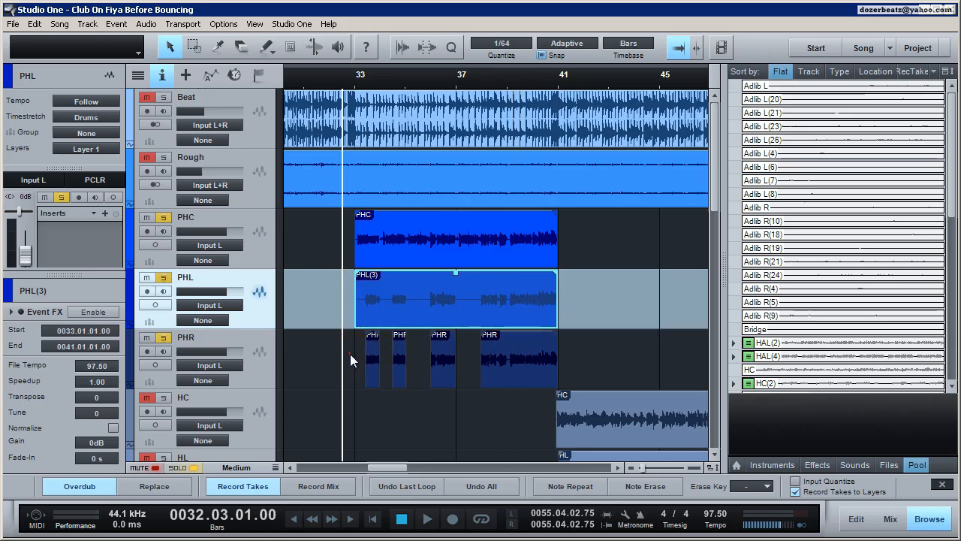
drag(350, 354, 568, 368)
key(ctrl+b)
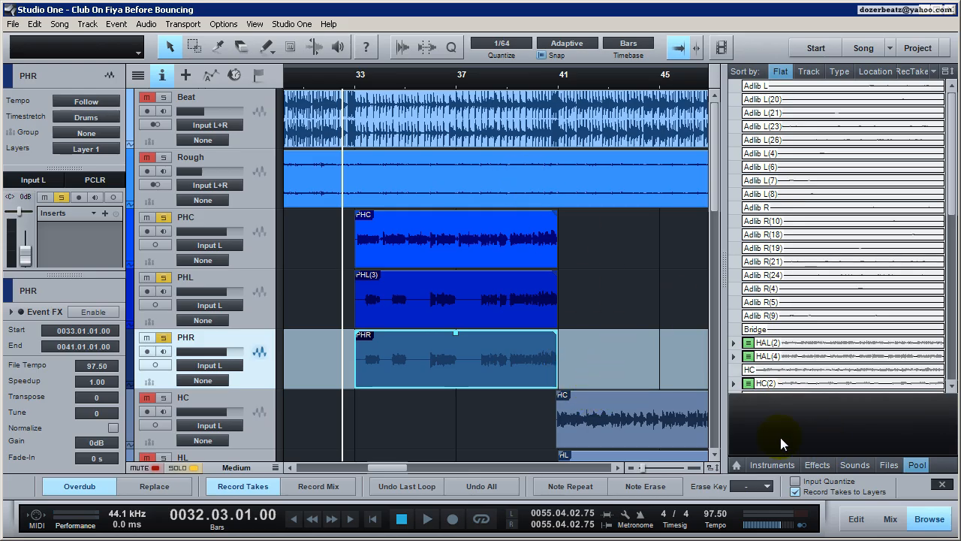
click(403, 294)
click(407, 369)
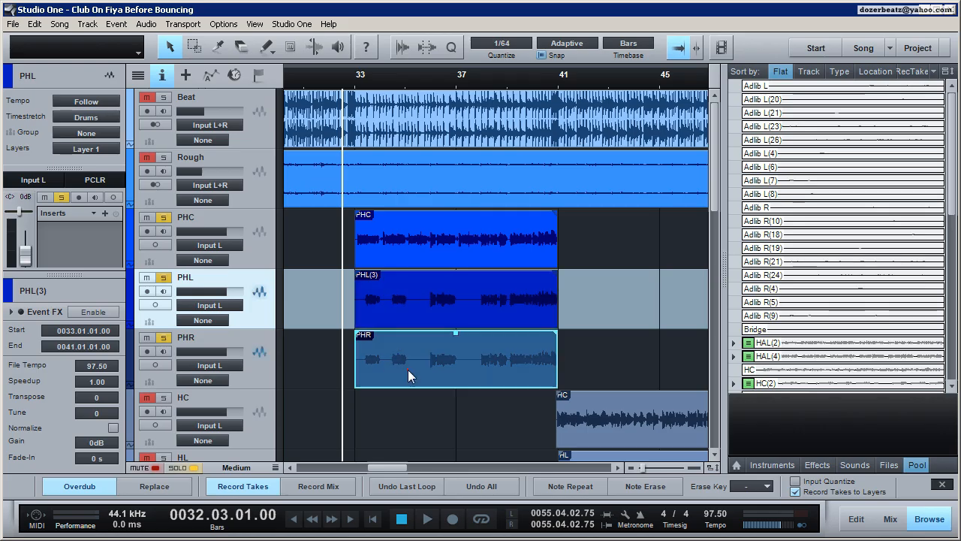
click(407, 369)
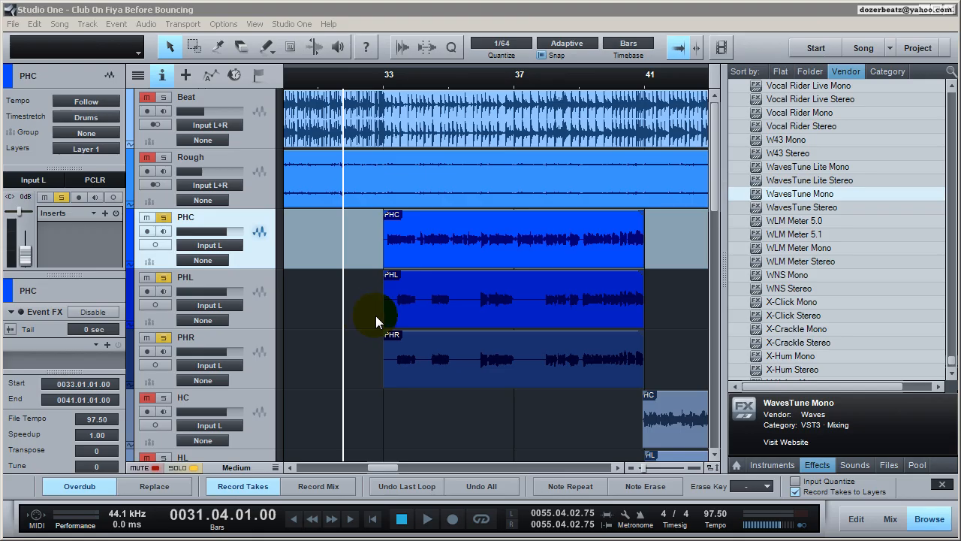
click(494, 249)
click(492, 281)
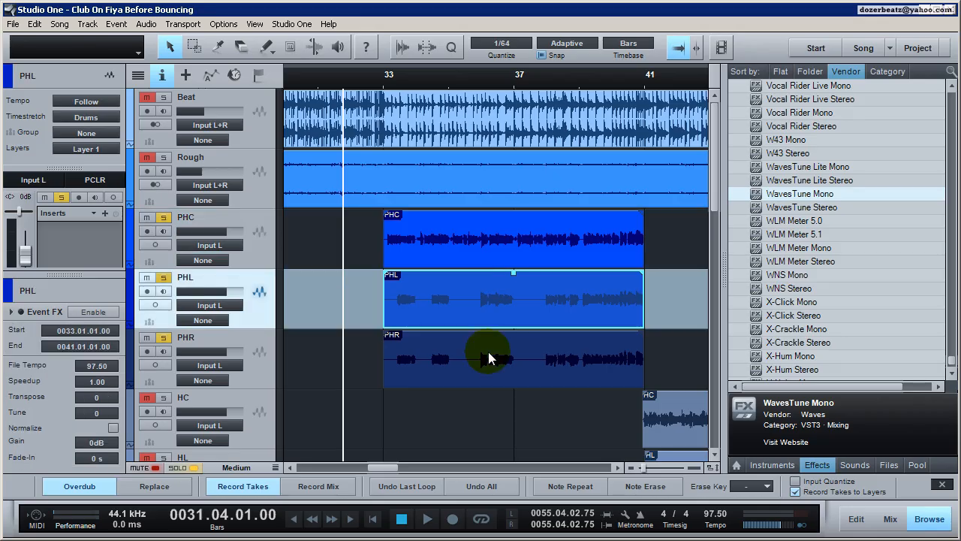
click(488, 353)
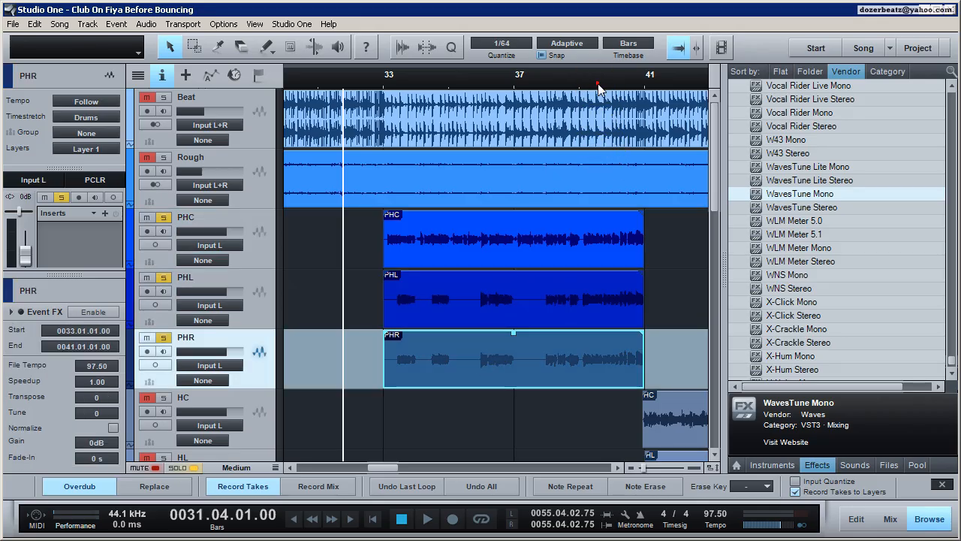
Split the PHC, PHL and PHR events at 39.01.02, in the silent gap just after bar 39.
drag(598, 89, 583, 97)
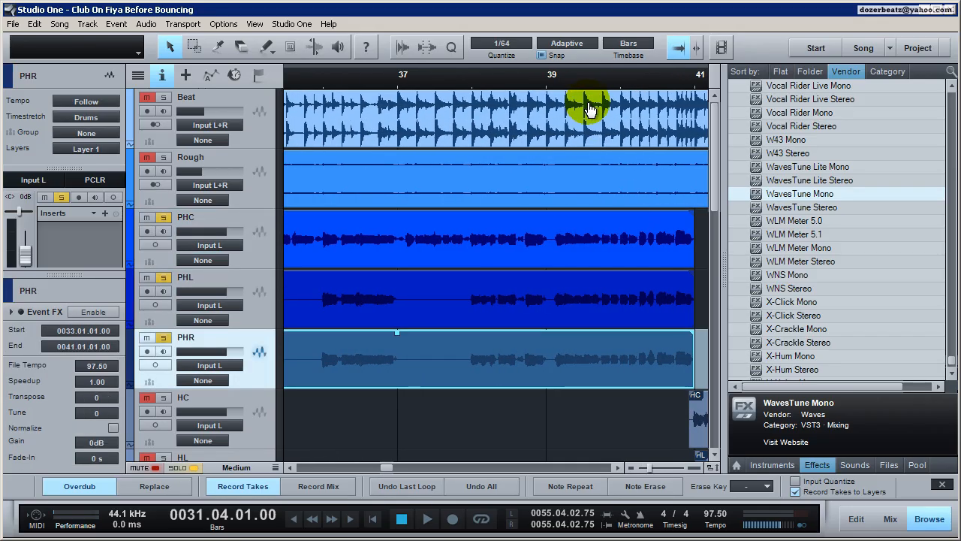
click(218, 48)
click(553, 176)
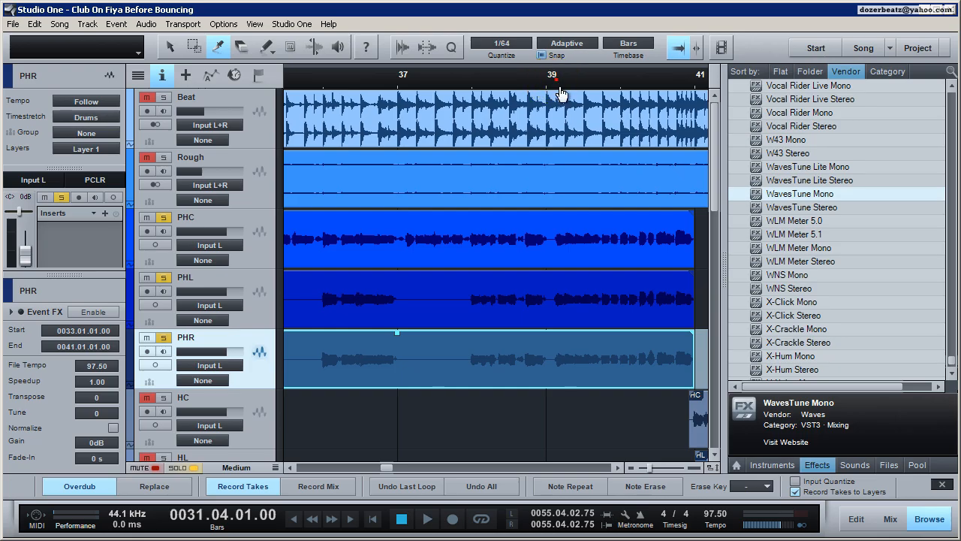
drag(559, 94, 558, 133)
click(534, 233)
click(538, 298)
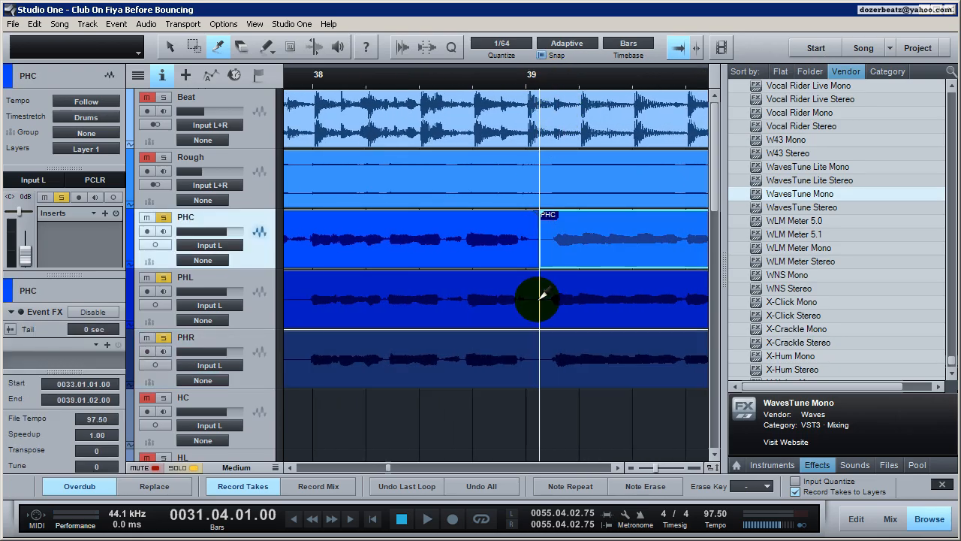
click(540, 357)
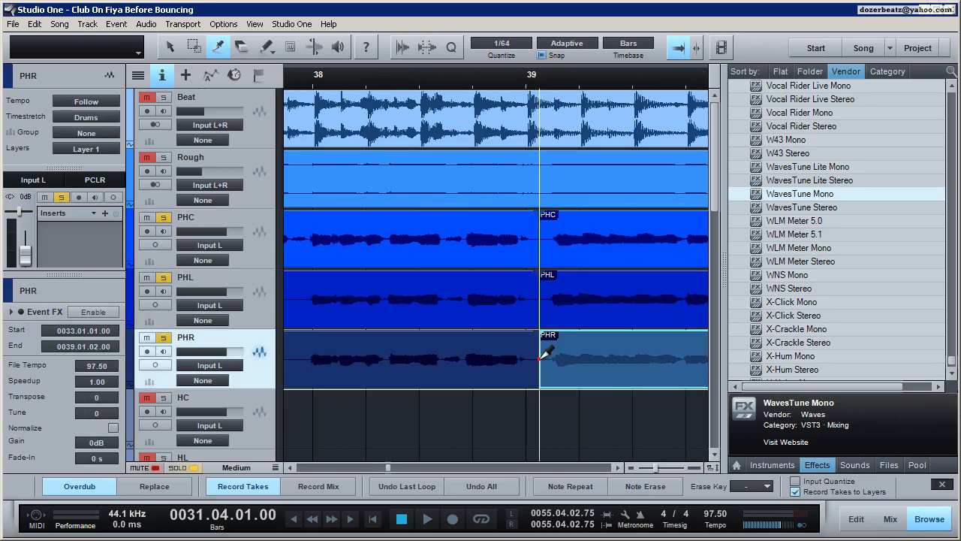
click(643, 468)
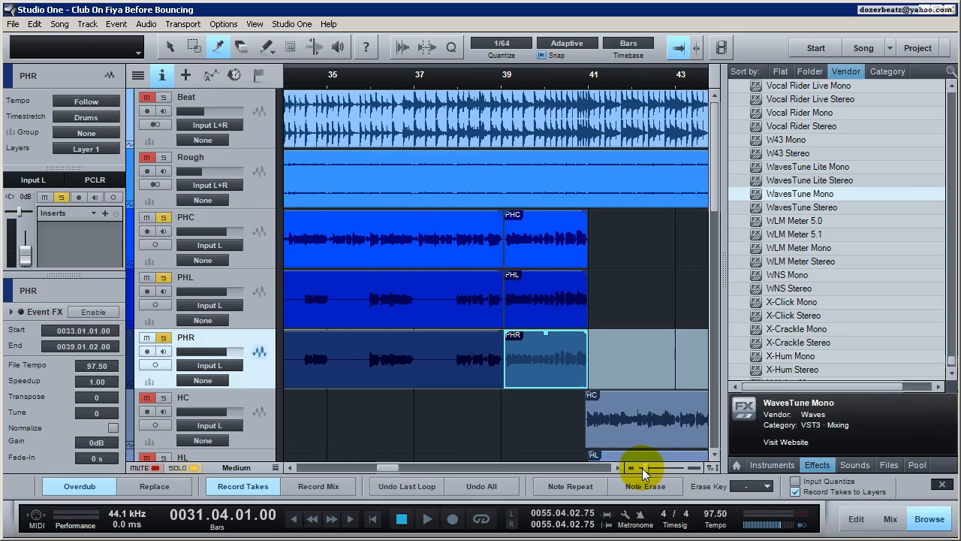
Play briefly from 39.02.01 to check the split vocals, and return the playback position to 33.02.01.
click(631, 467)
click(507, 80)
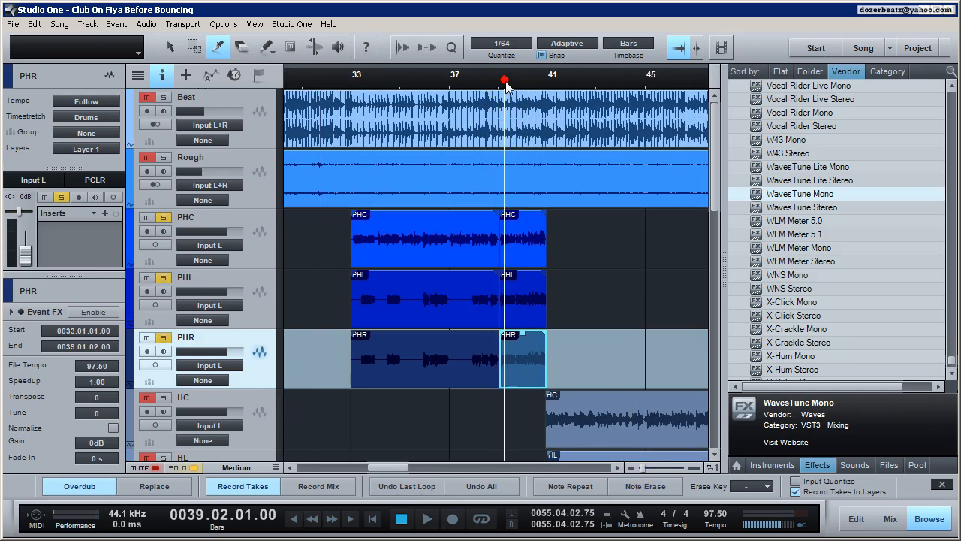
key(space)
key(space)
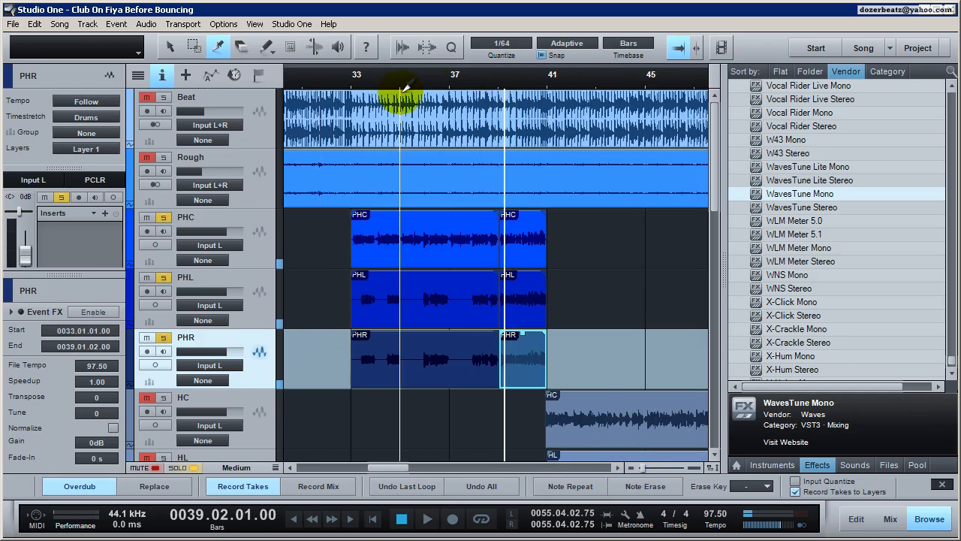
click(356, 80)
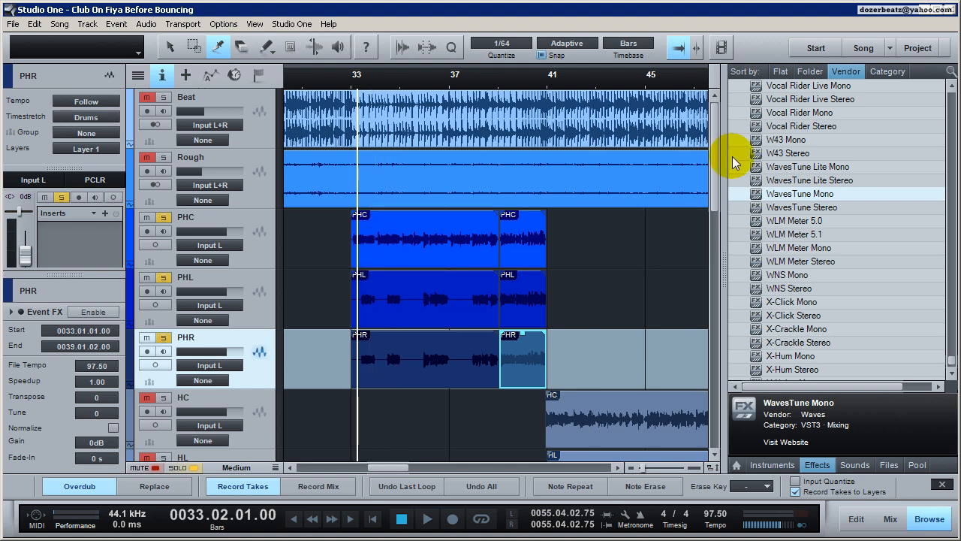
Switch to the Arrow tool and select the first PHL, PHR and PHC events in turn, ending on PHC.
click(169, 49)
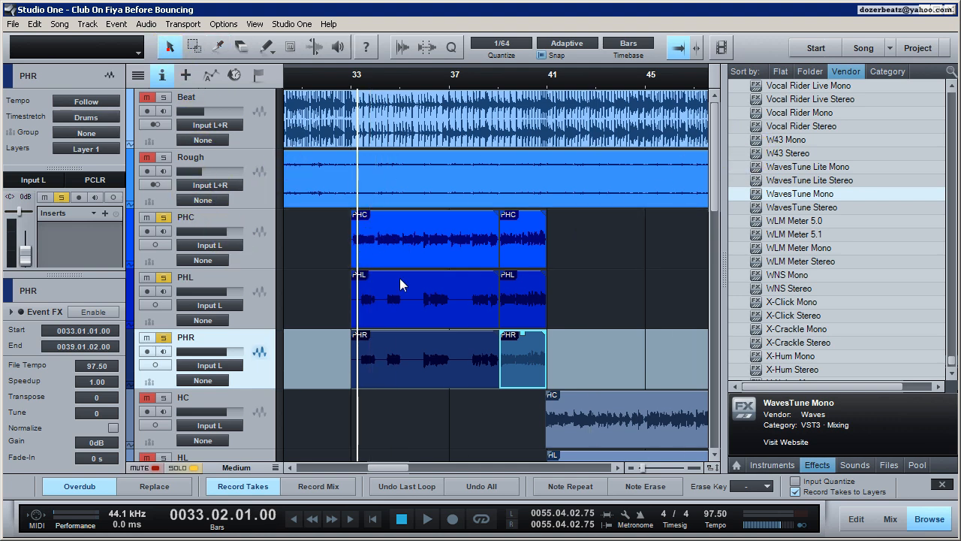
click(421, 301)
click(434, 370)
click(426, 256)
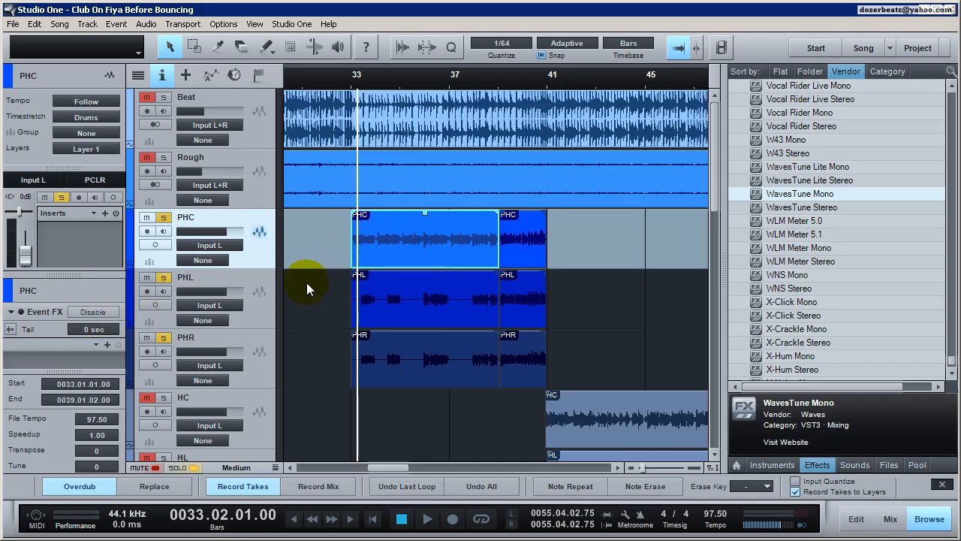
click(474, 242)
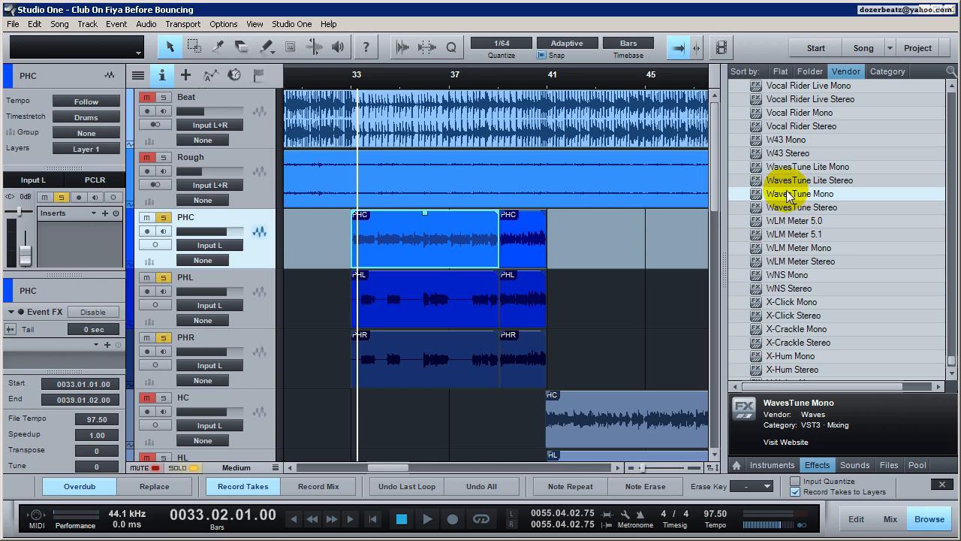
click(790, 167)
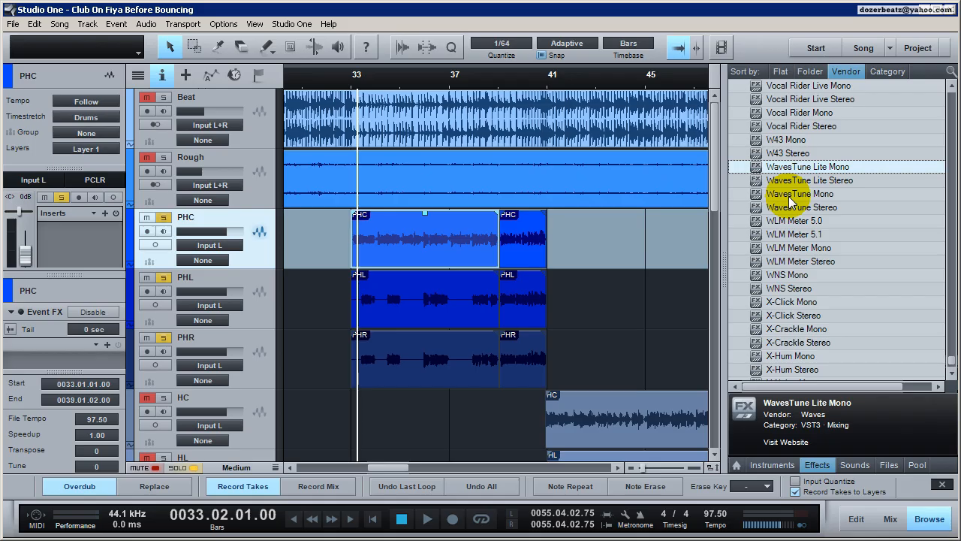
click(790, 197)
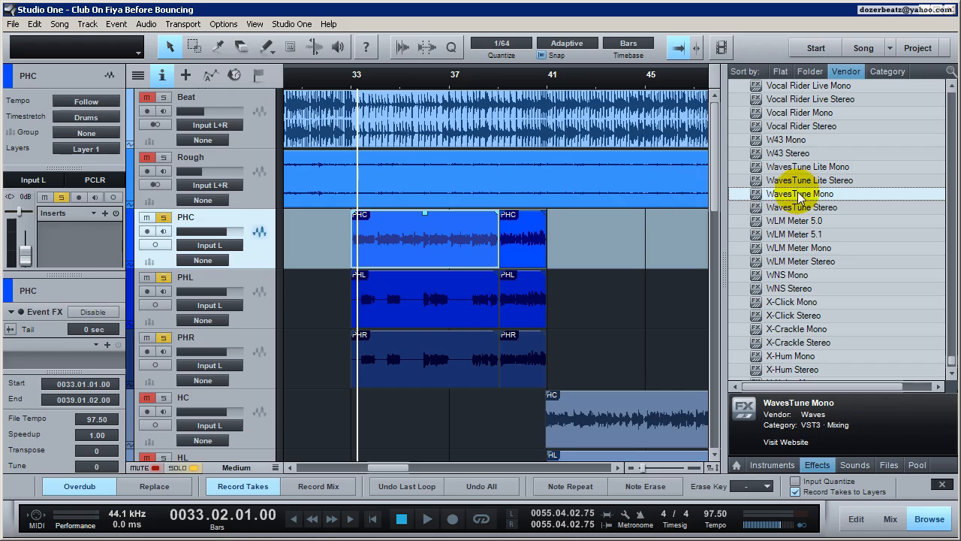
drag(794, 193, 796, 193)
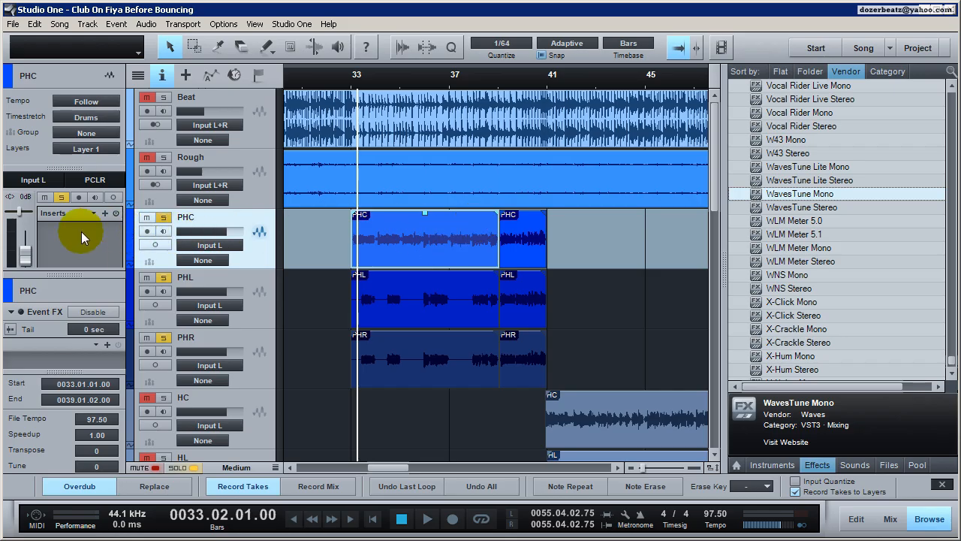
drag(773, 193, 433, 231)
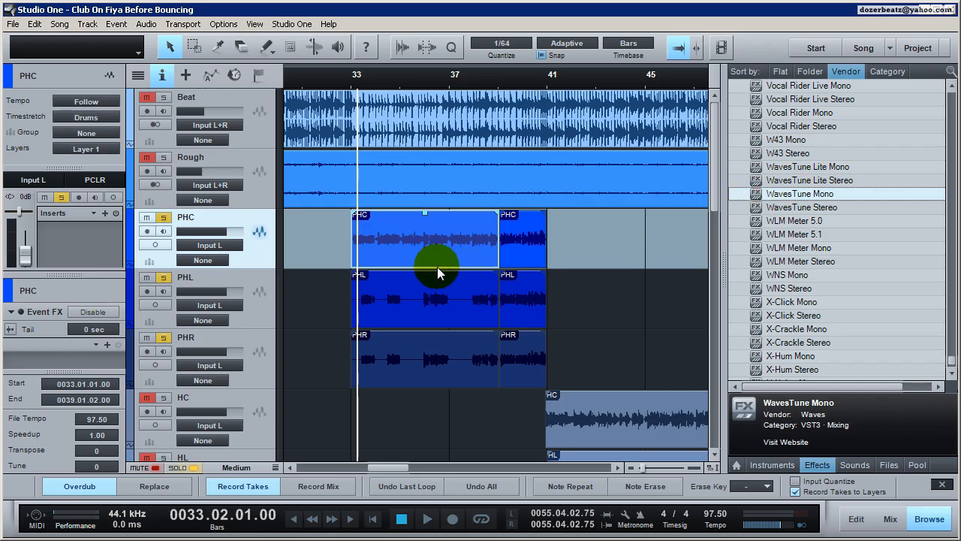
Enable Event FX on the first PHC event, insert WavesTune Mono, and move its window clear of the effects browser.
click(401, 293)
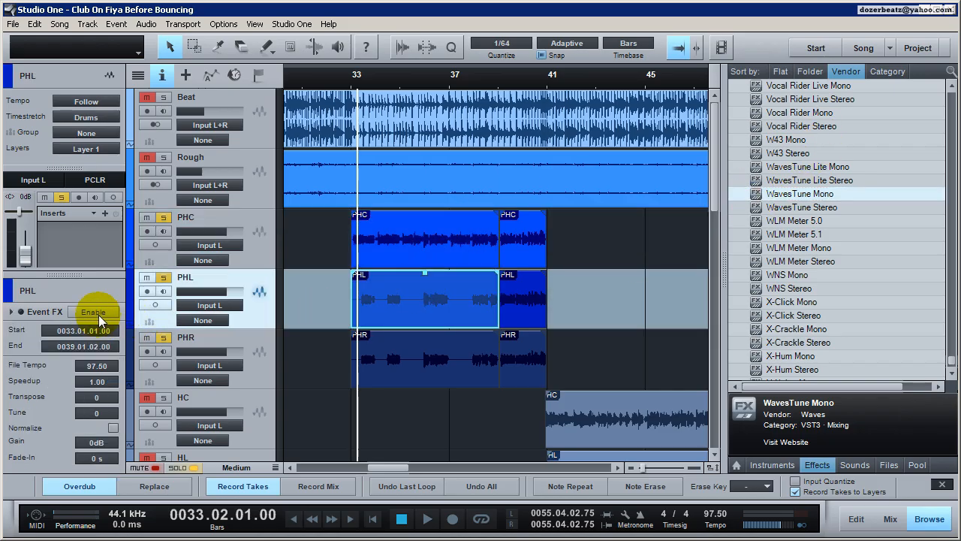
click(414, 242)
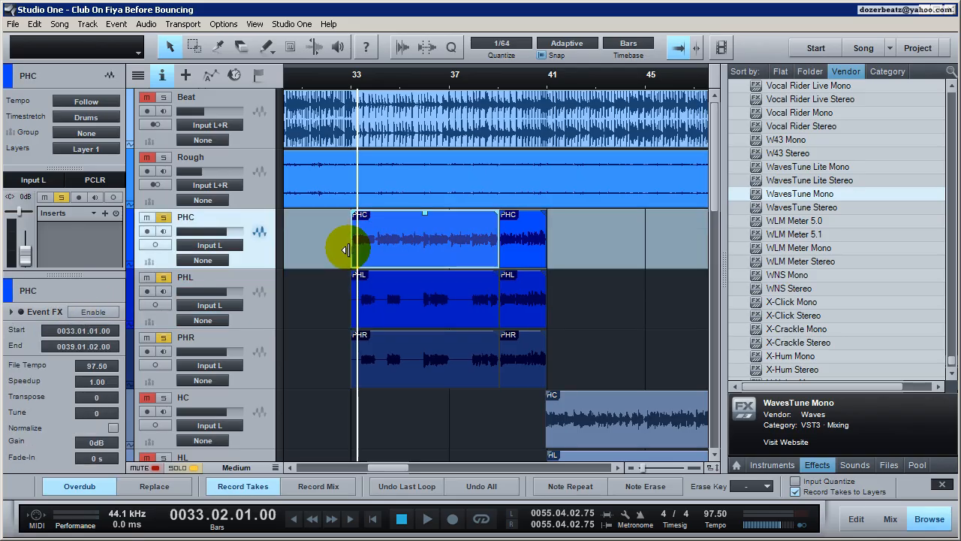
click(105, 311)
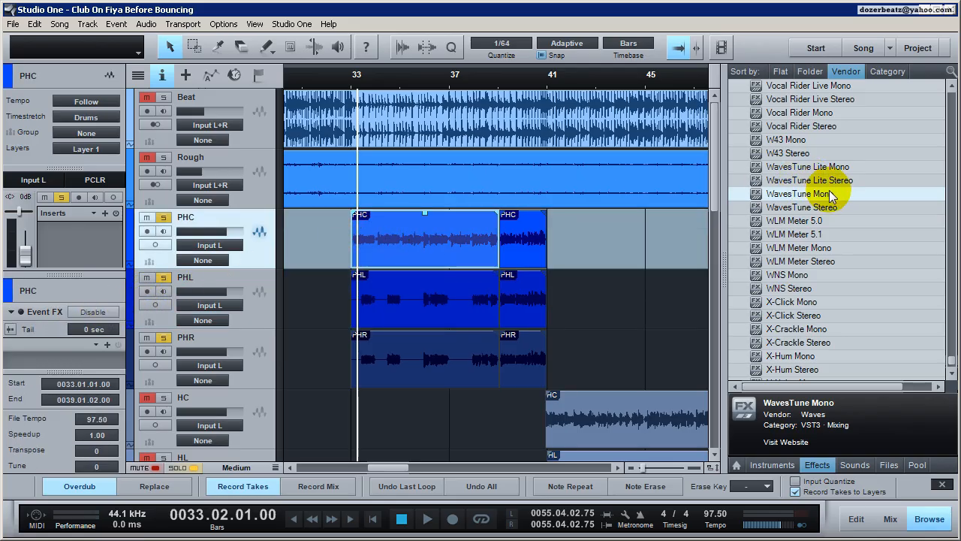
drag(781, 193, 94, 361)
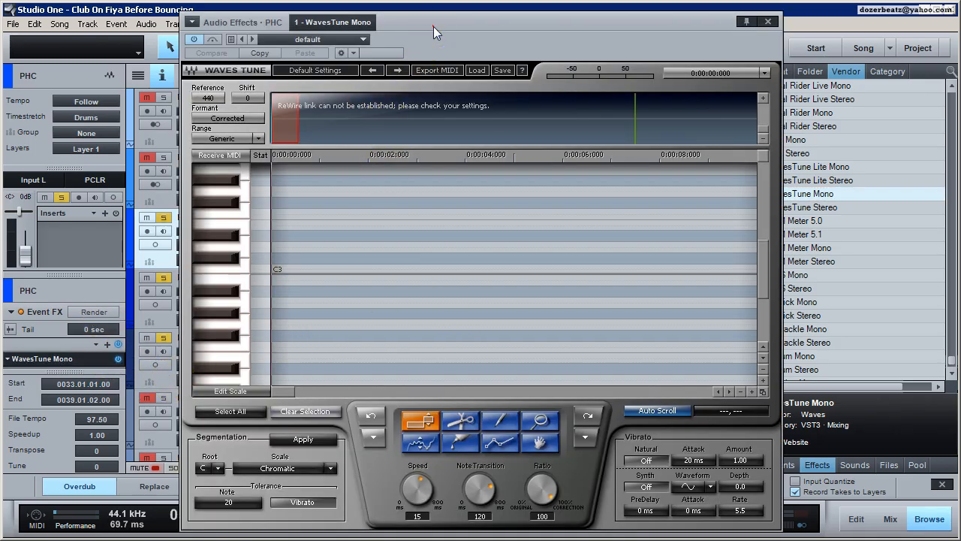
drag(433, 26, 369, 59)
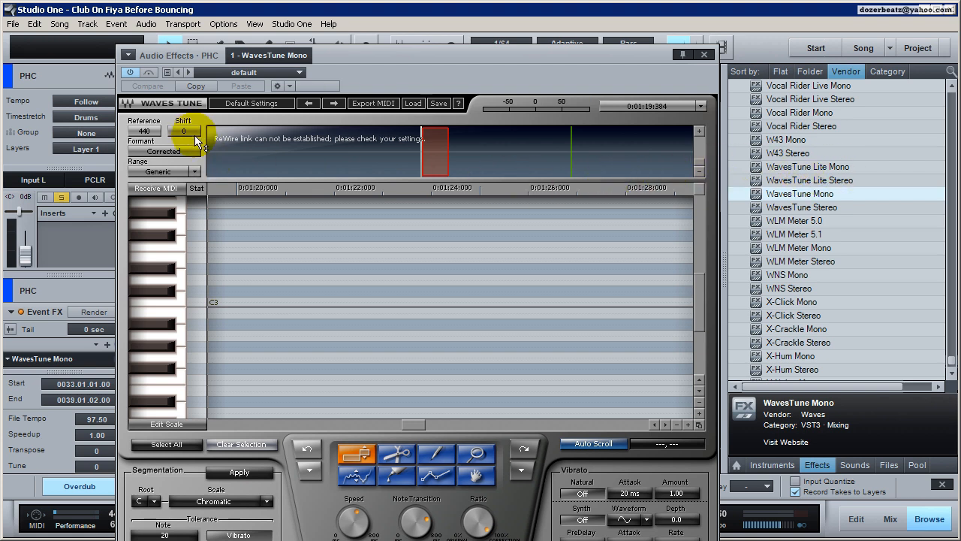
drag(191, 130, 191, 192)
click(191, 130)
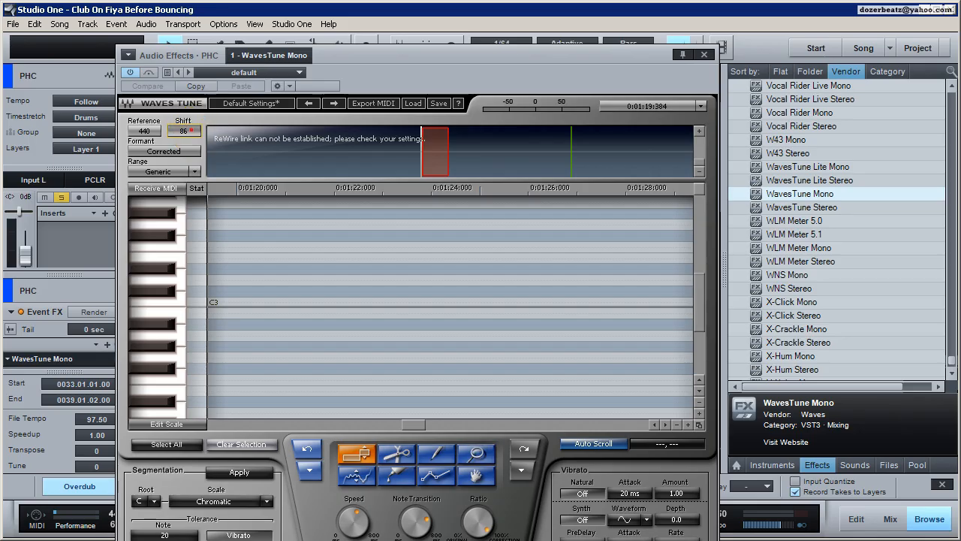
double_click(192, 130)
text(0)
key(Return)
Close the WavesTune Mono window and review the Event FX of the first PHC, PHL and PHR events.
click(706, 54)
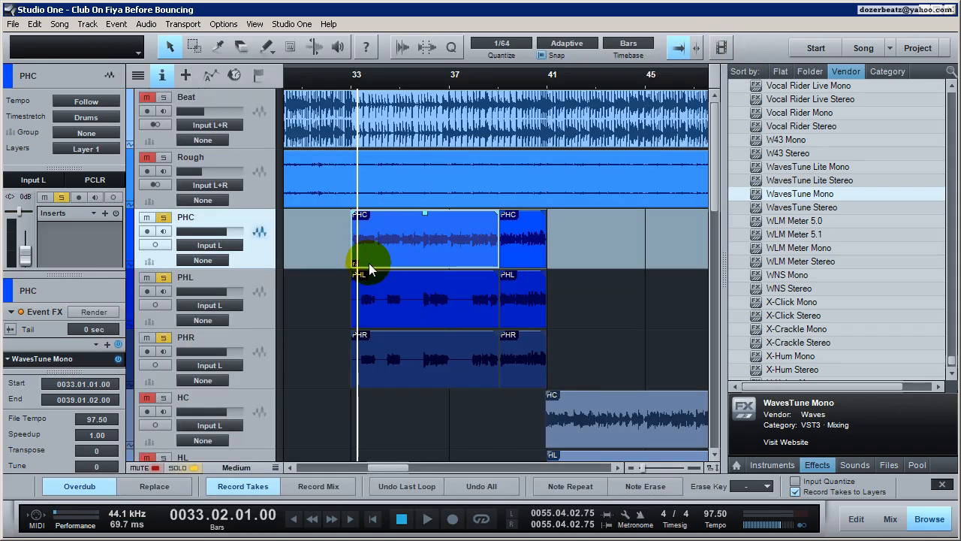
click(379, 81)
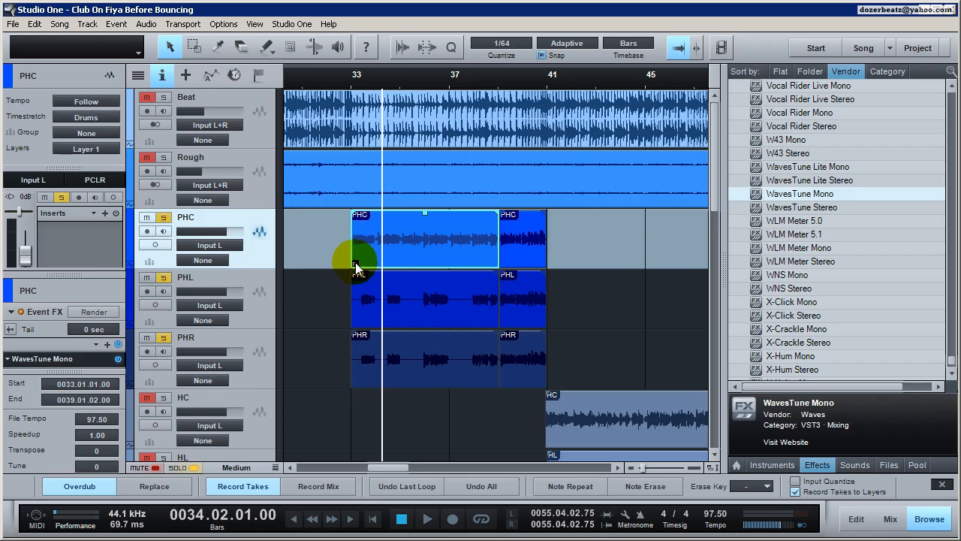
click(406, 254)
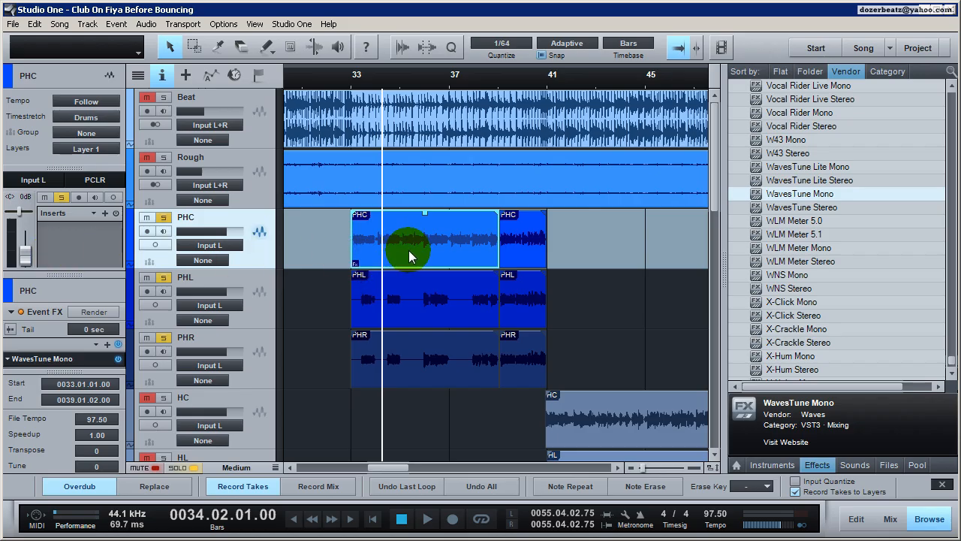
click(591, 80)
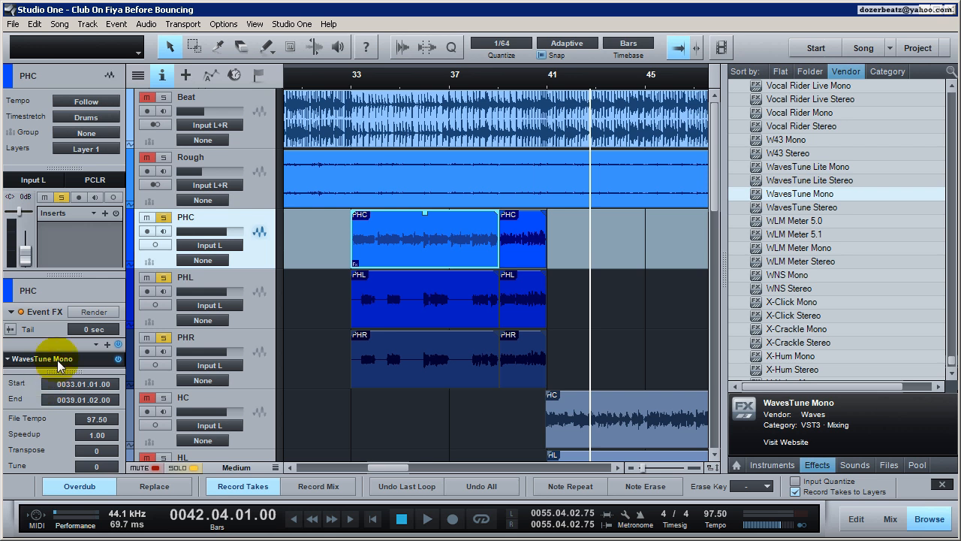
click(391, 300)
click(403, 362)
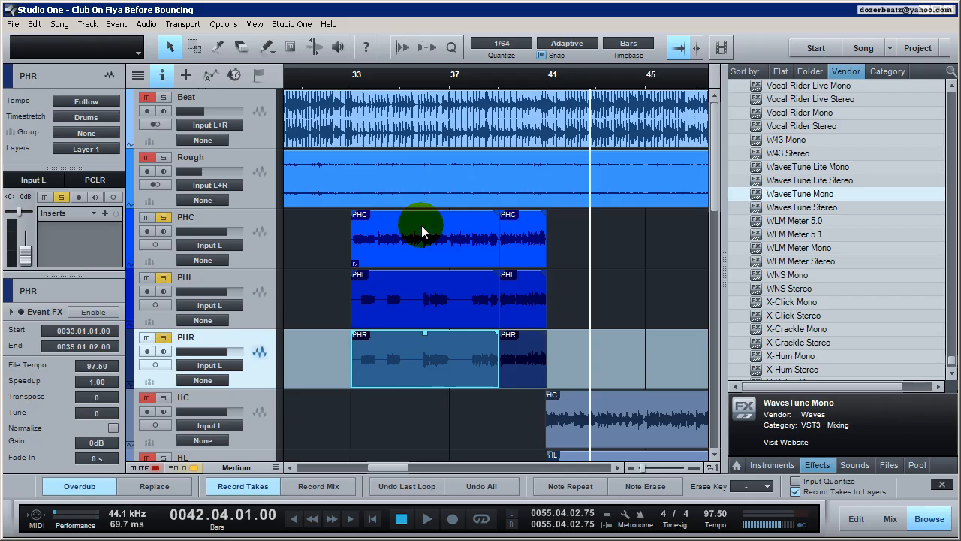
click(422, 227)
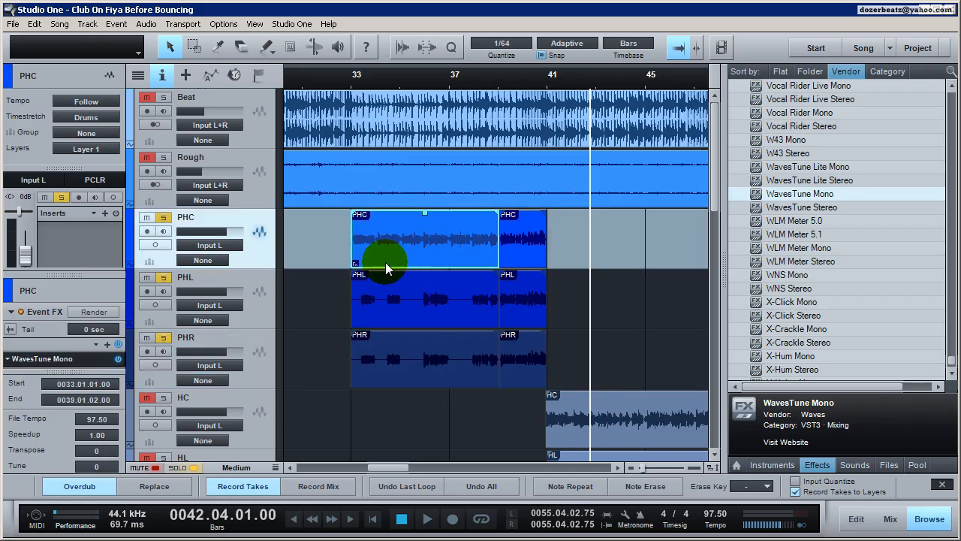
Enable Event FX on the first PHL event and on the first PHR event.
click(397, 320)
click(79, 314)
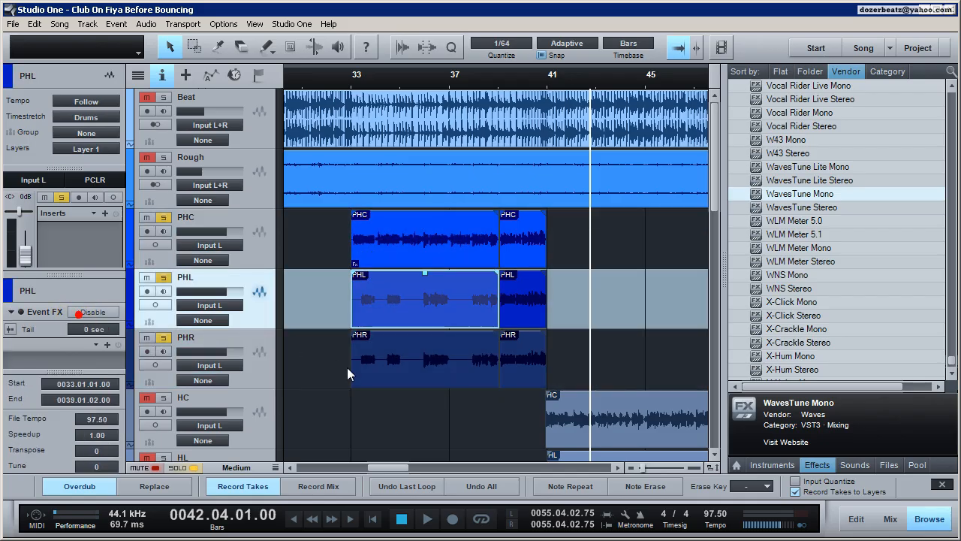
click(393, 368)
click(93, 319)
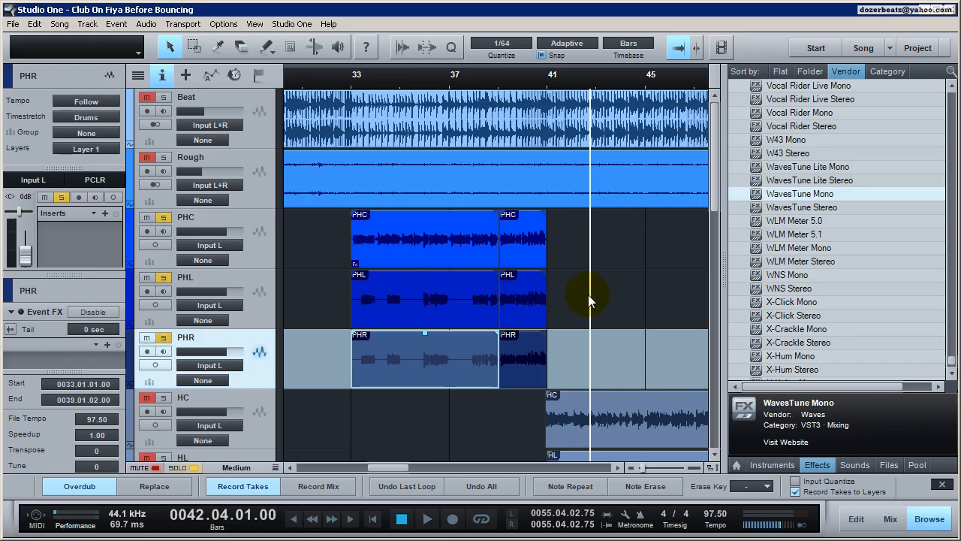
Insert WavesTune Mono as an event effect on the first PHR event and on the first PHL event, closing each plug-in window.
drag(800, 194, 89, 357)
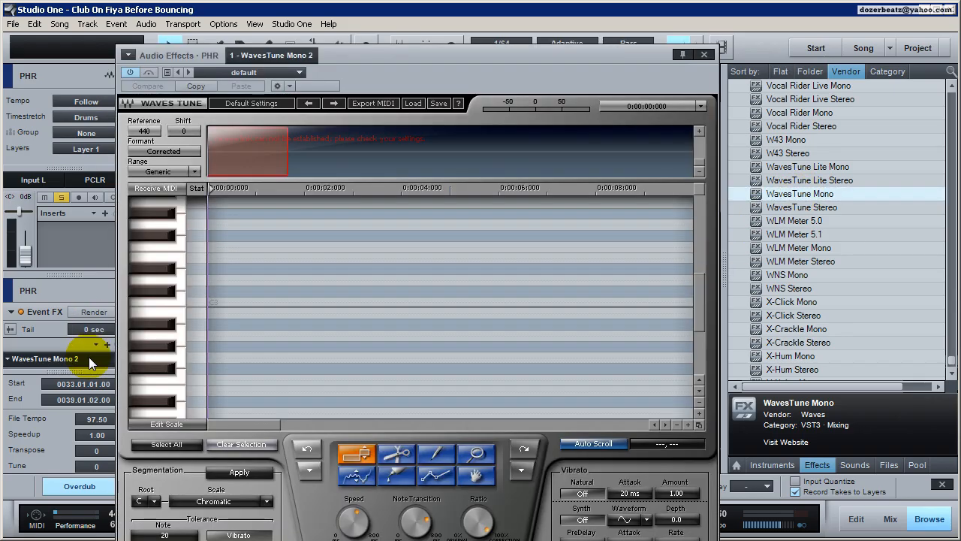
click(705, 54)
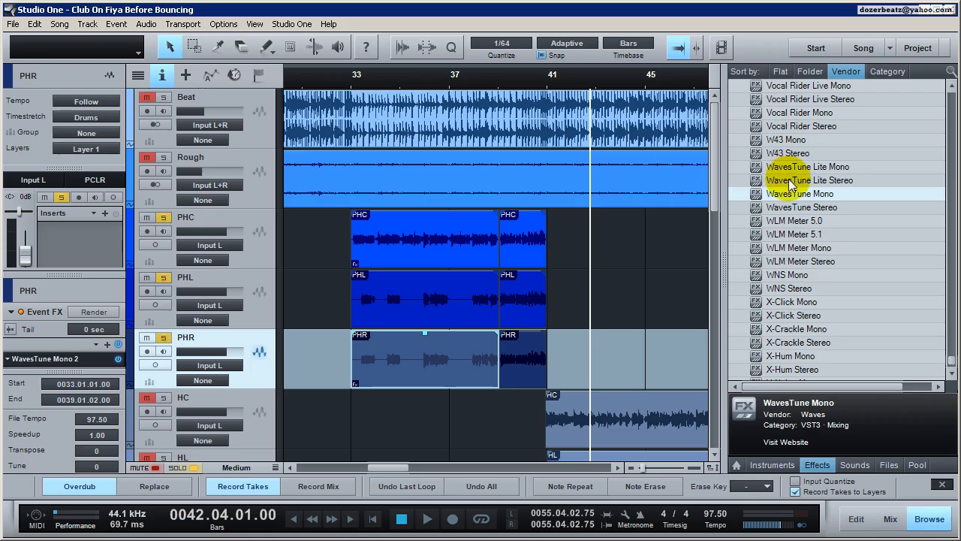
click(373, 281)
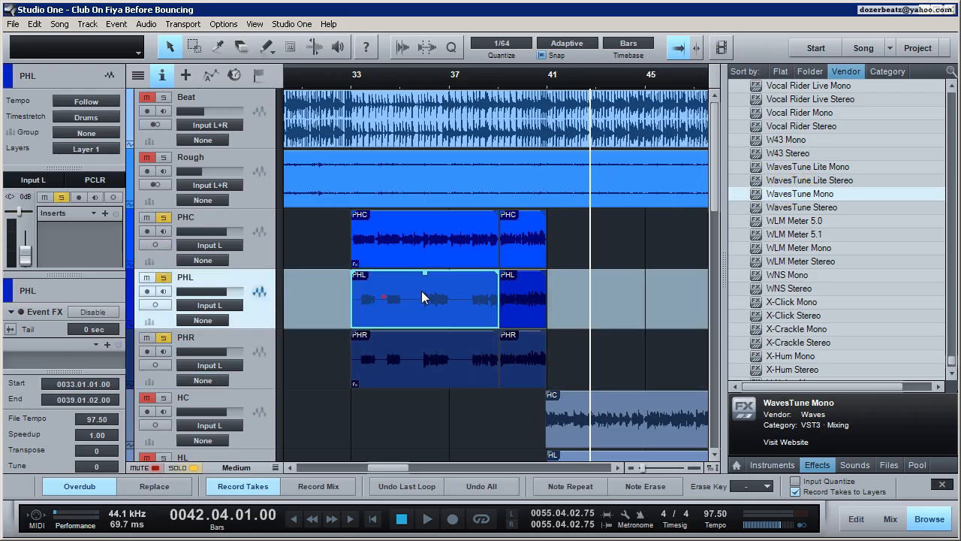
drag(798, 193, 82, 358)
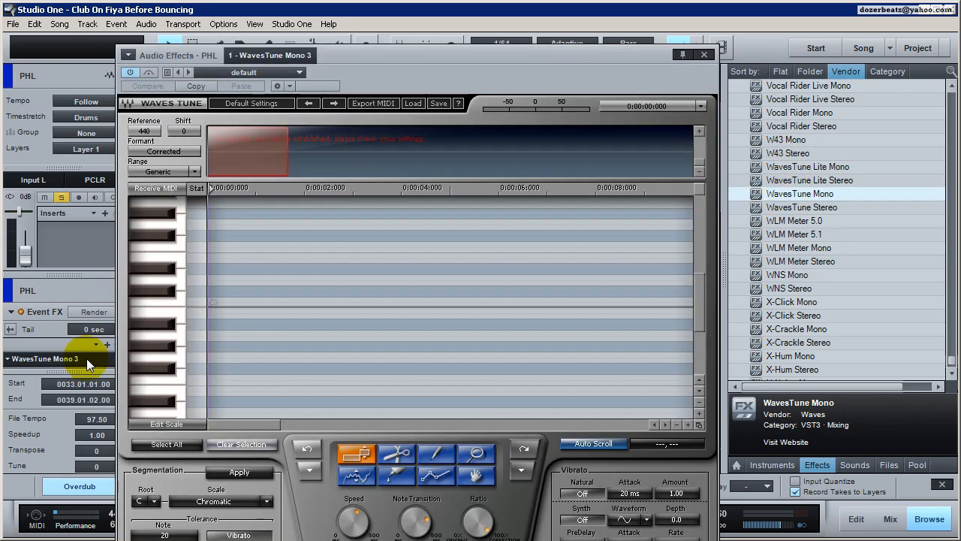
click(703, 54)
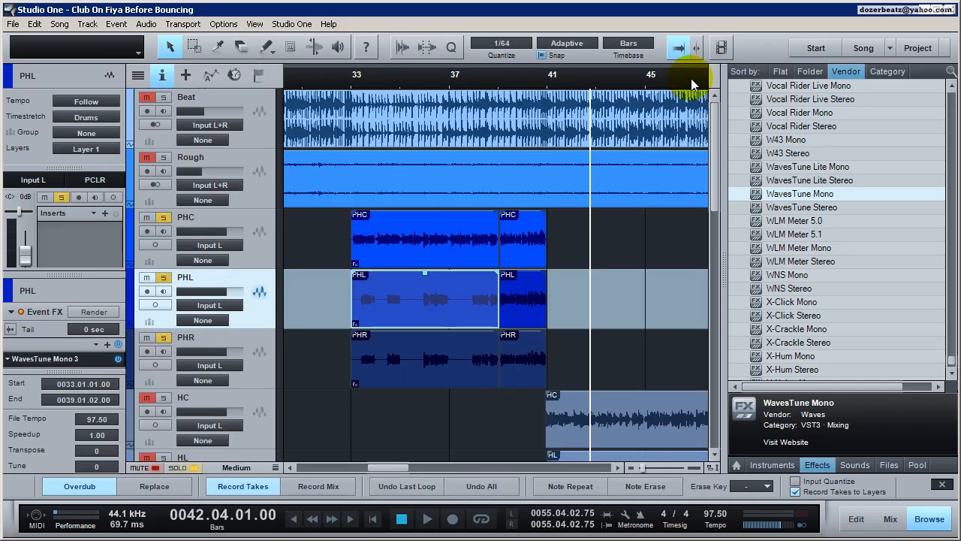
Check the Event FX of each PHC, PHL and PHR event before and after the split at bar 39.
click(403, 246)
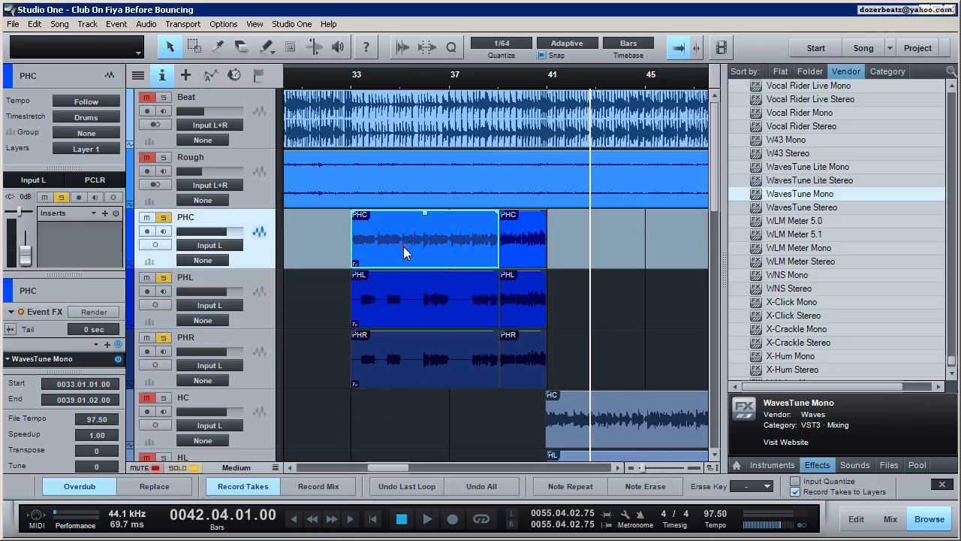
click(409, 303)
click(407, 345)
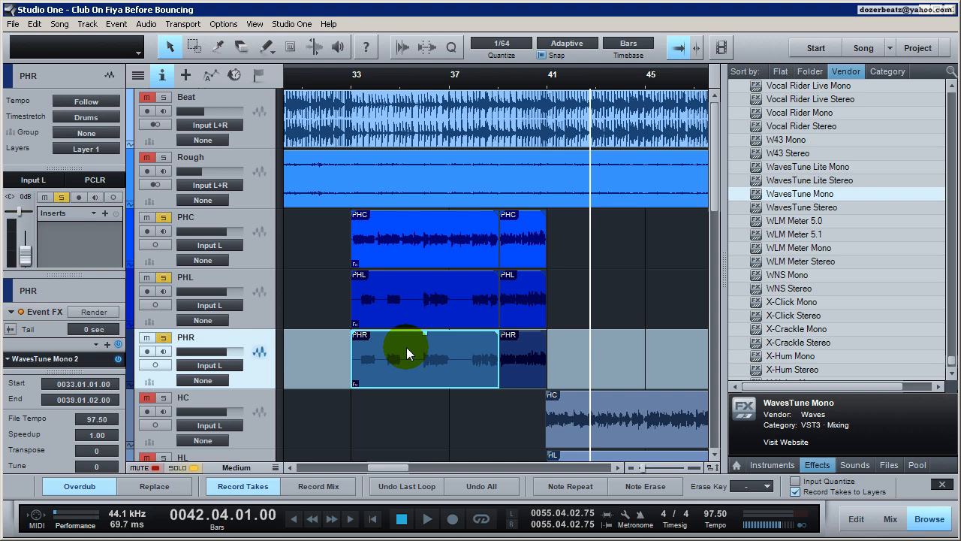
click(533, 232)
click(532, 278)
click(534, 357)
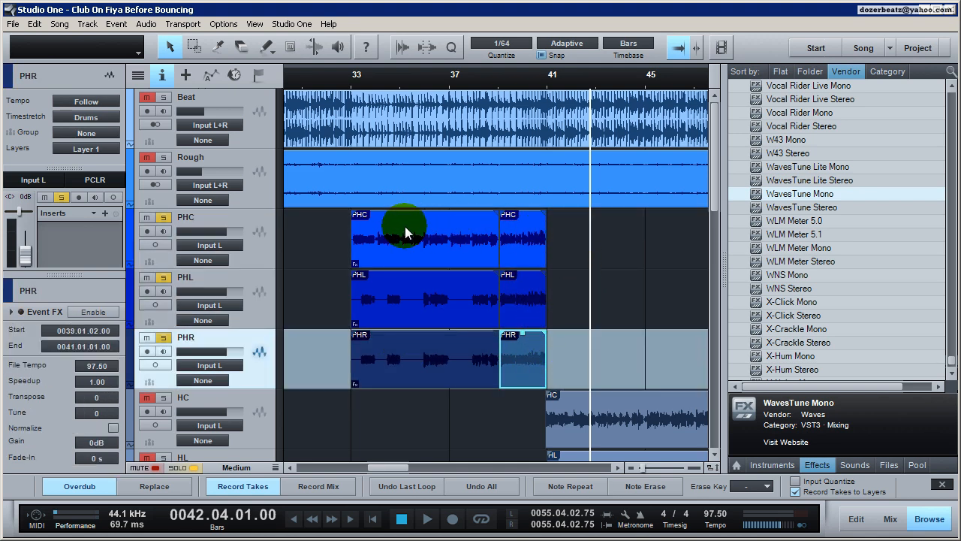
Set the playback position to 32.04.01 and open WavesTune Mono on the first PHC event.
click(377, 227)
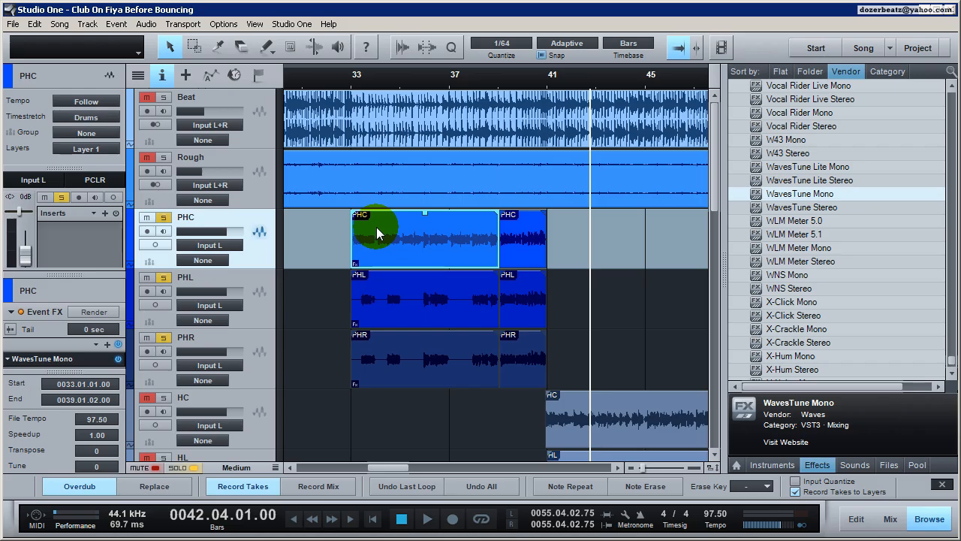
click(345, 80)
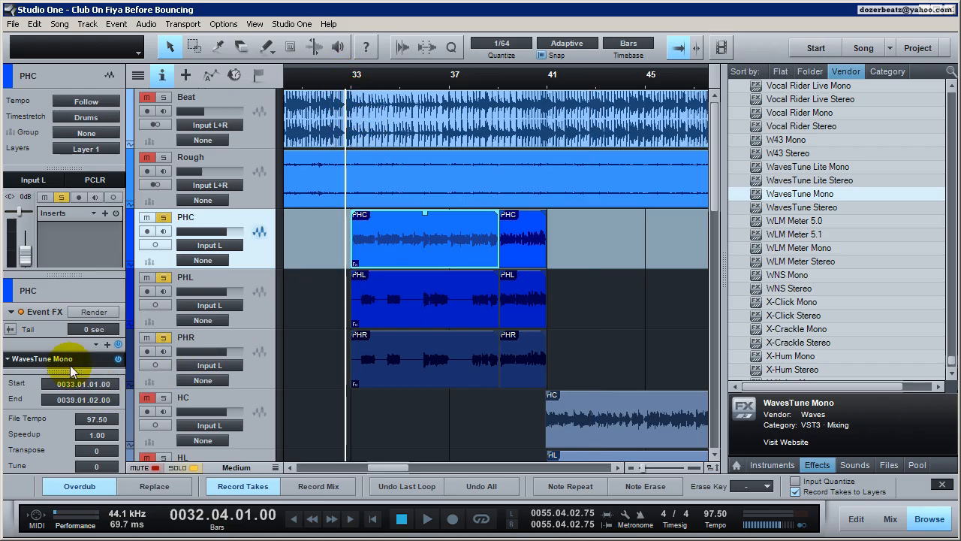
double_click(72, 360)
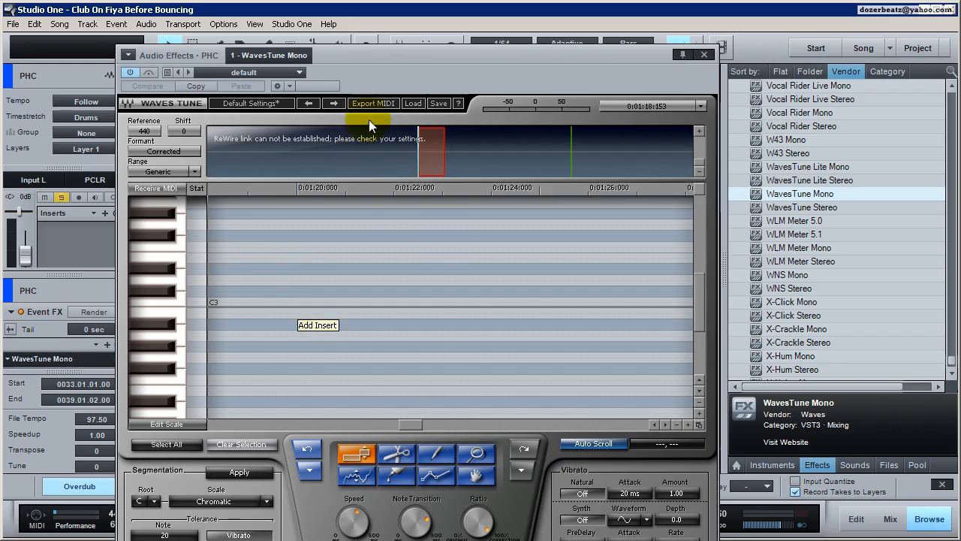
Set WavesTune Mono on the first PHC event to root F and the Natural Minor scale, closing the plug-in window.
drag(390, 56, 413, 14)
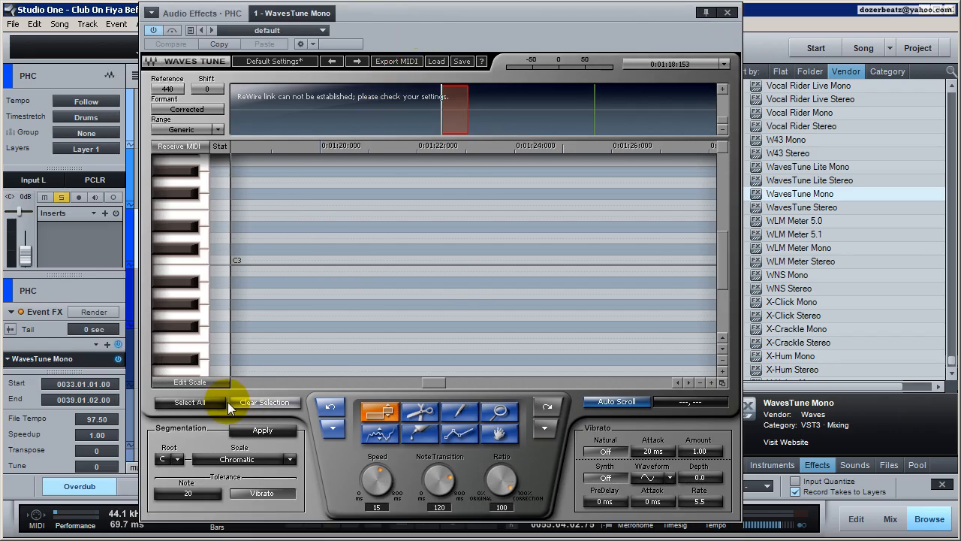
click(179, 459)
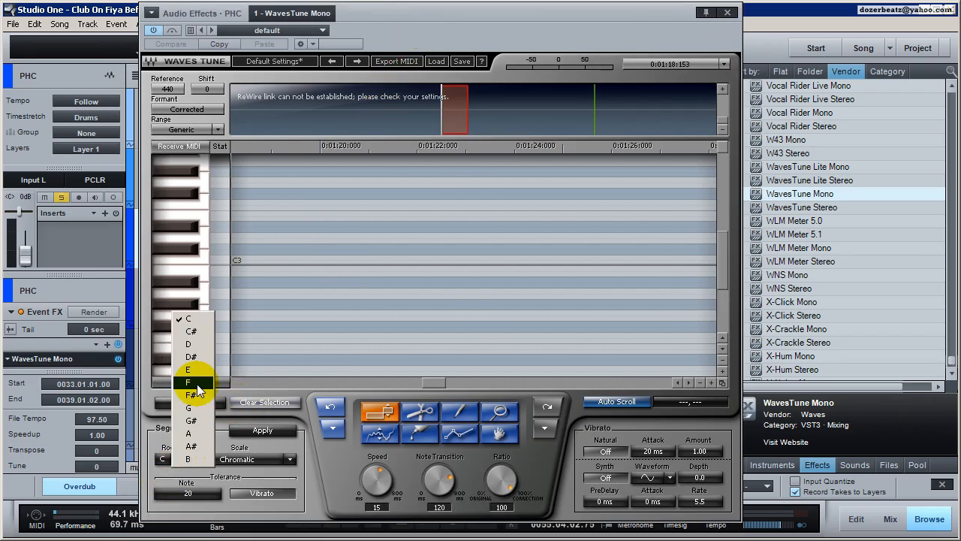
click(198, 383)
click(290, 458)
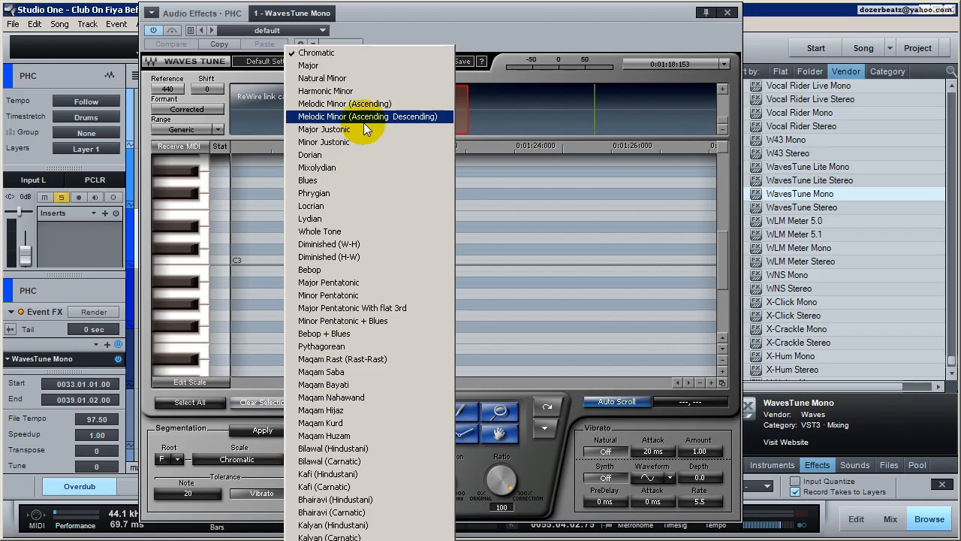
click(354, 80)
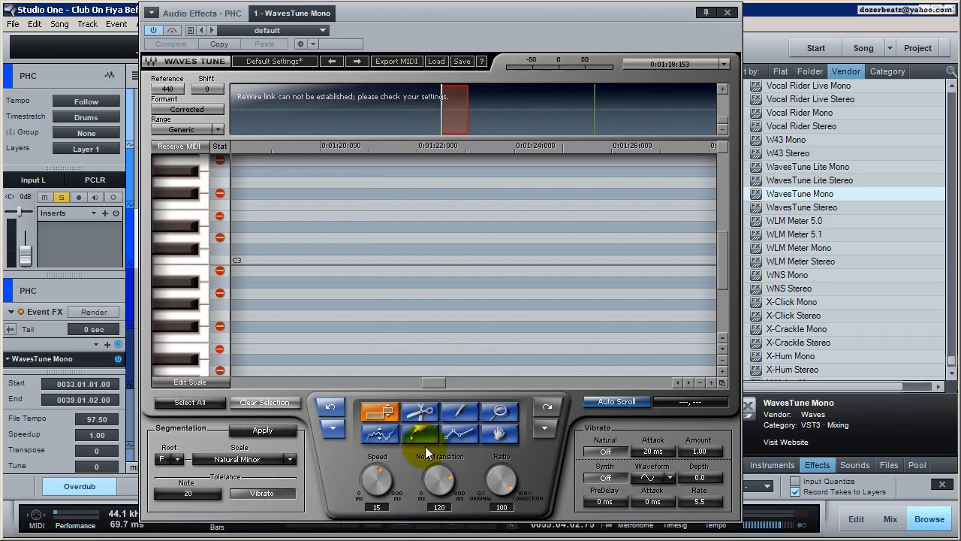
click(727, 13)
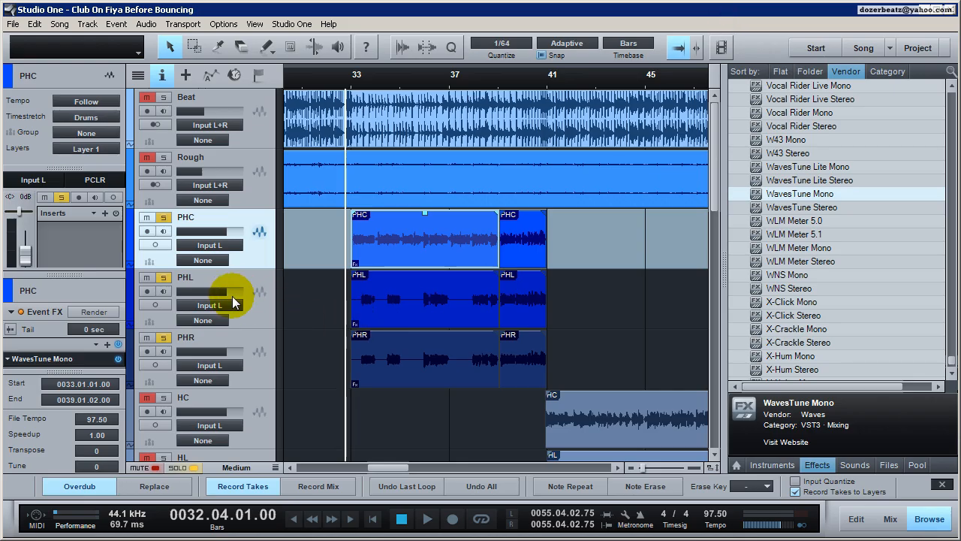
Open WavesTune Mono on the first PHL event, set it to root F and the Natural Minor scale, and close it.
click(418, 301)
click(416, 295)
double_click(97, 360)
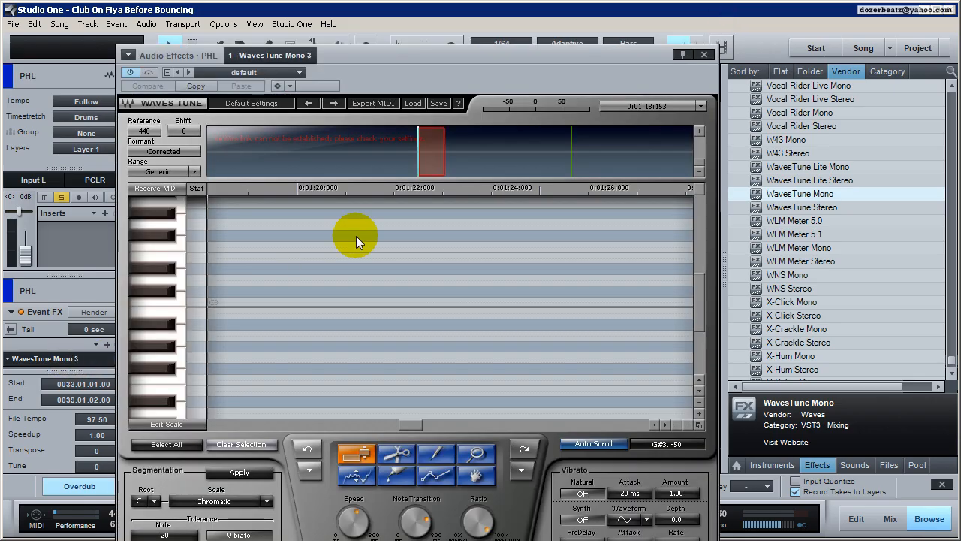
click(150, 501)
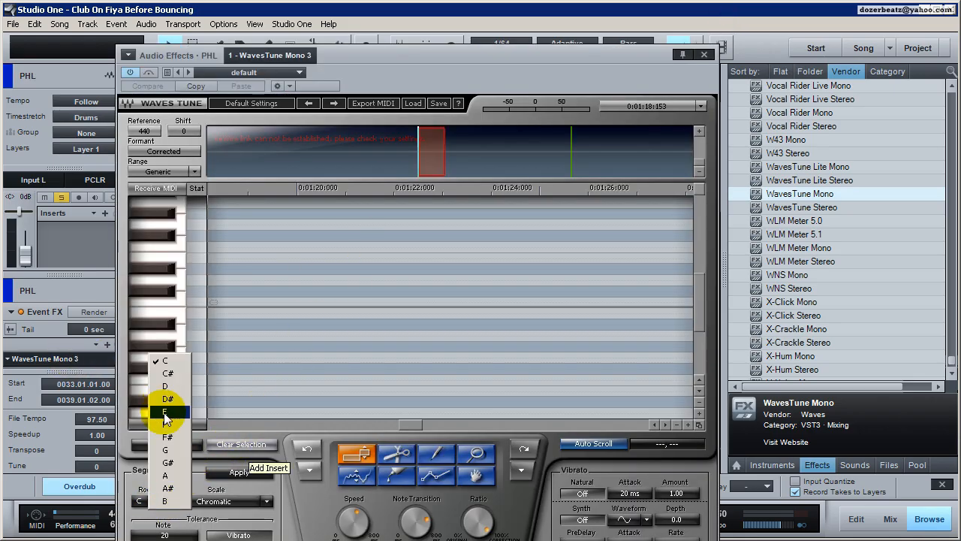
click(166, 424)
click(266, 502)
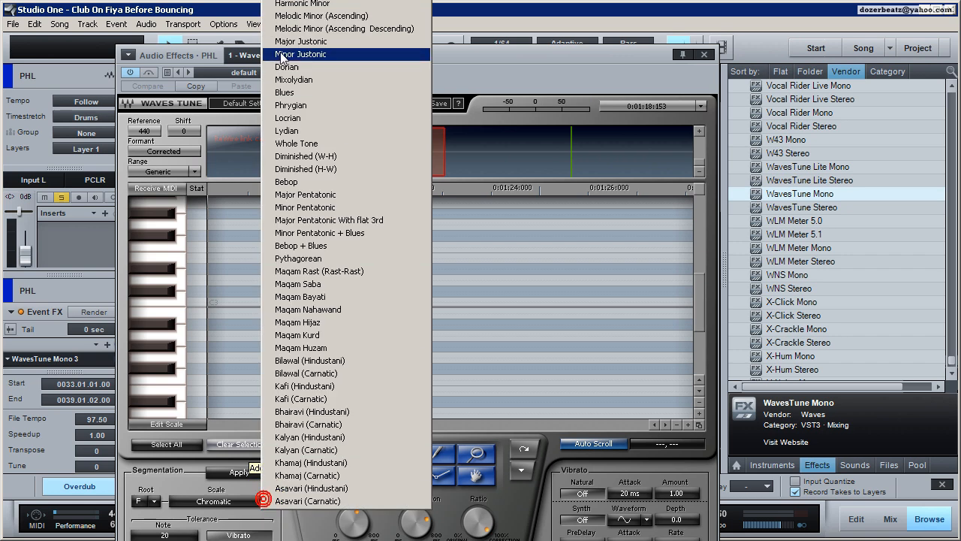
click(297, 0)
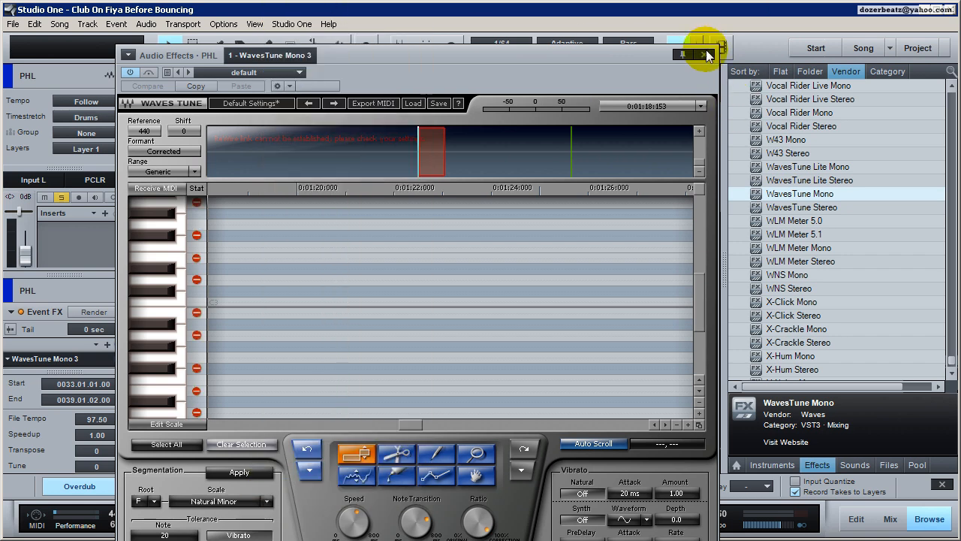
click(704, 53)
Open WavesTune Mono on the first PHR event, set it to root F and the Natural Minor scale, and close it.
click(451, 337)
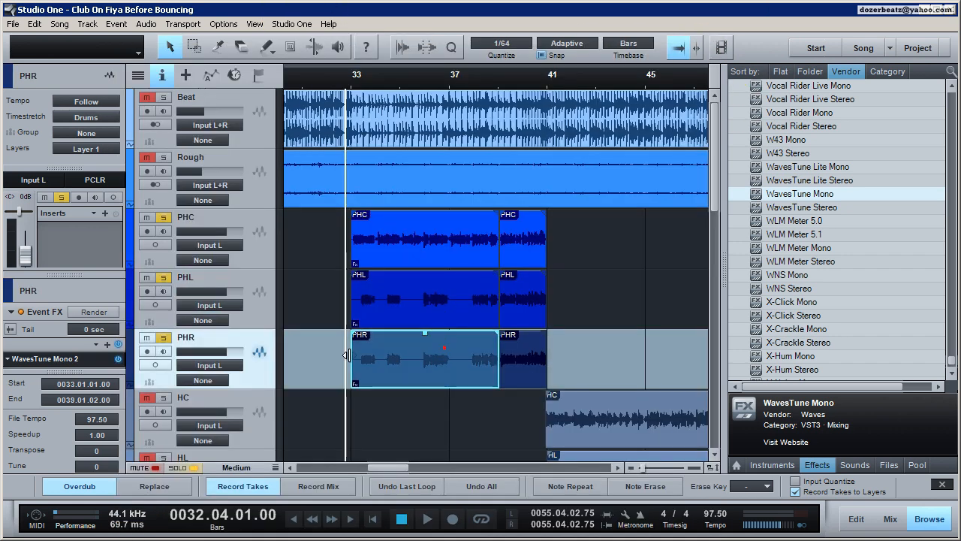
double_click(93, 356)
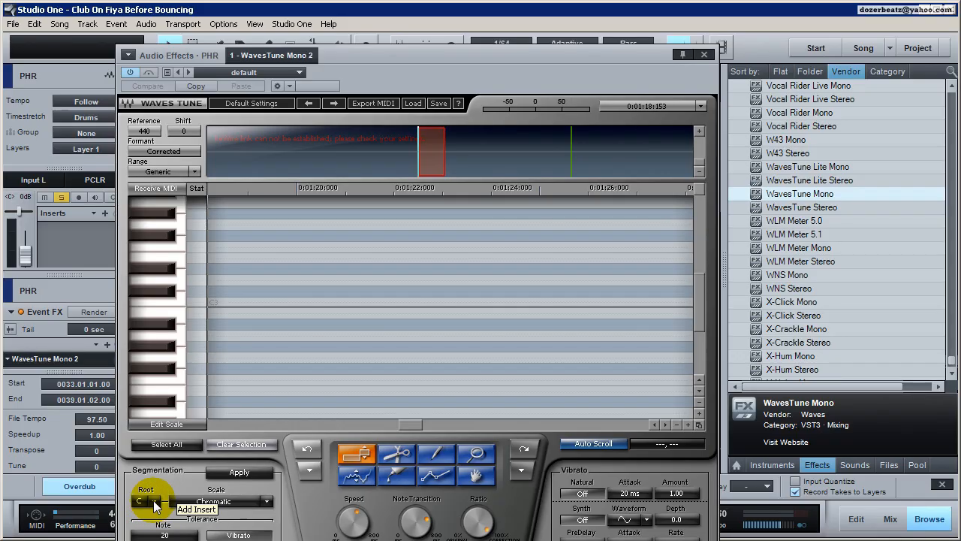
click(150, 500)
click(165, 424)
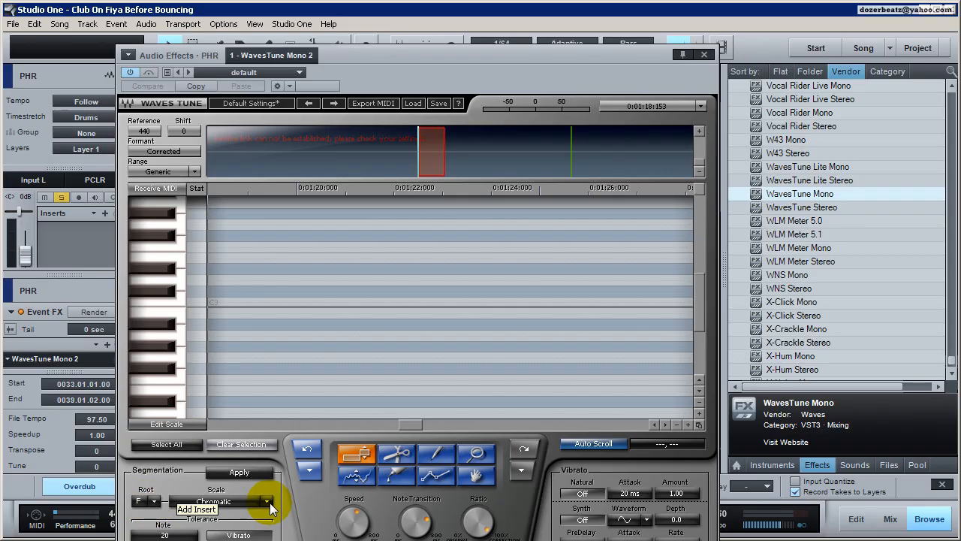
click(266, 500)
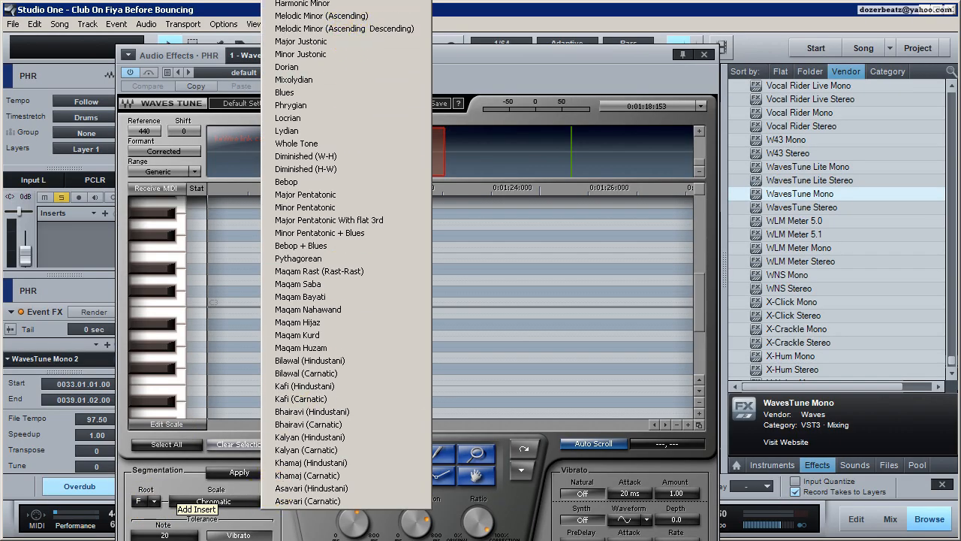
click(315, 5)
click(703, 55)
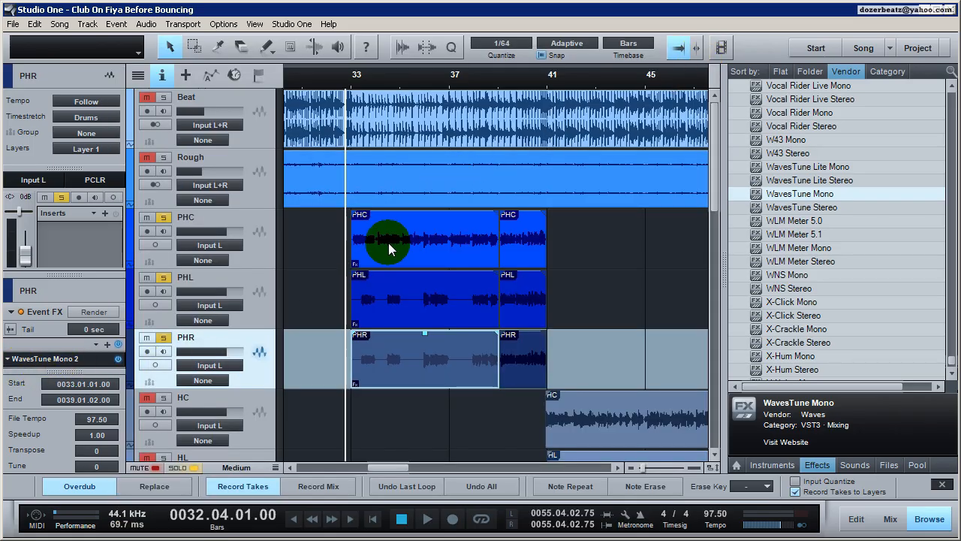
Review the section ending at bar 41 and the Event FX of the first PHC, PHL and PHR events and second PHC event.
click(77, 358)
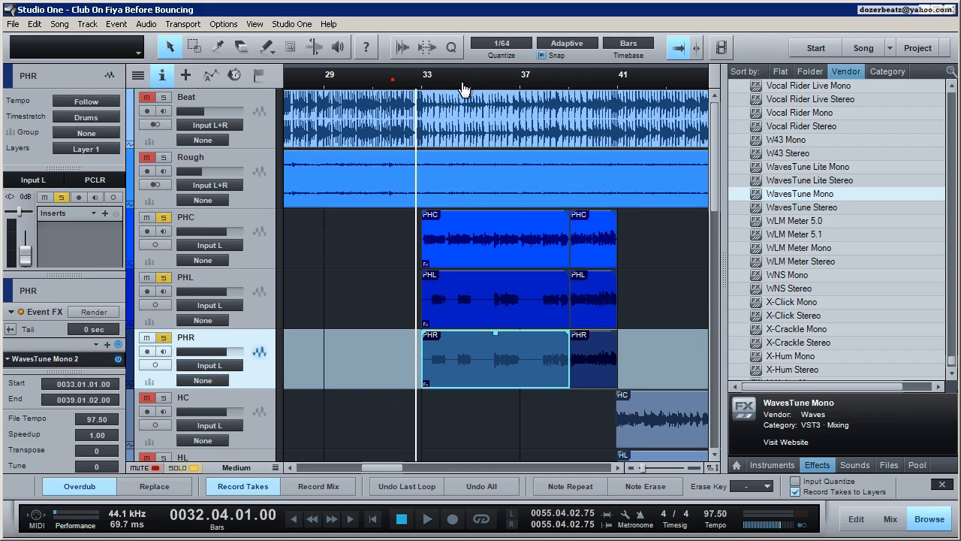
click(543, 81)
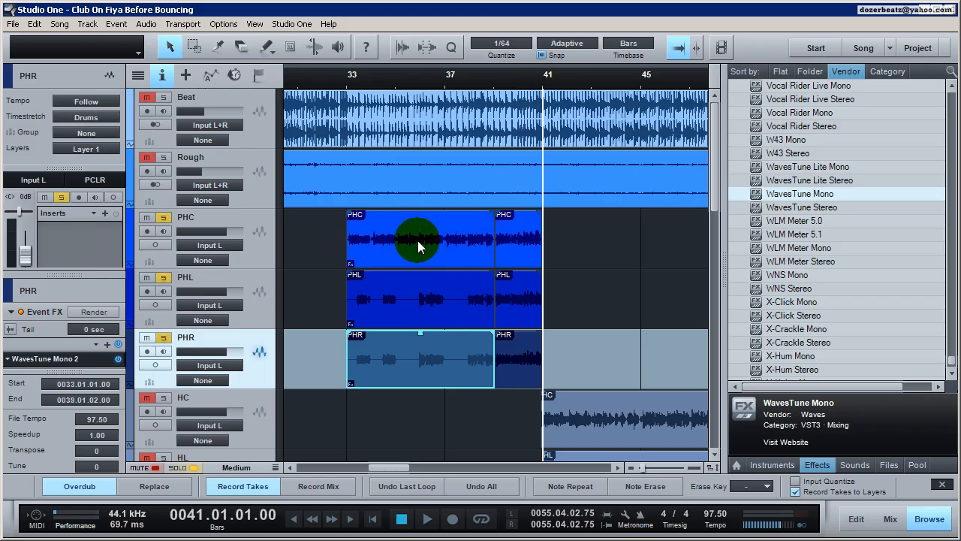
click(419, 243)
click(432, 305)
click(426, 353)
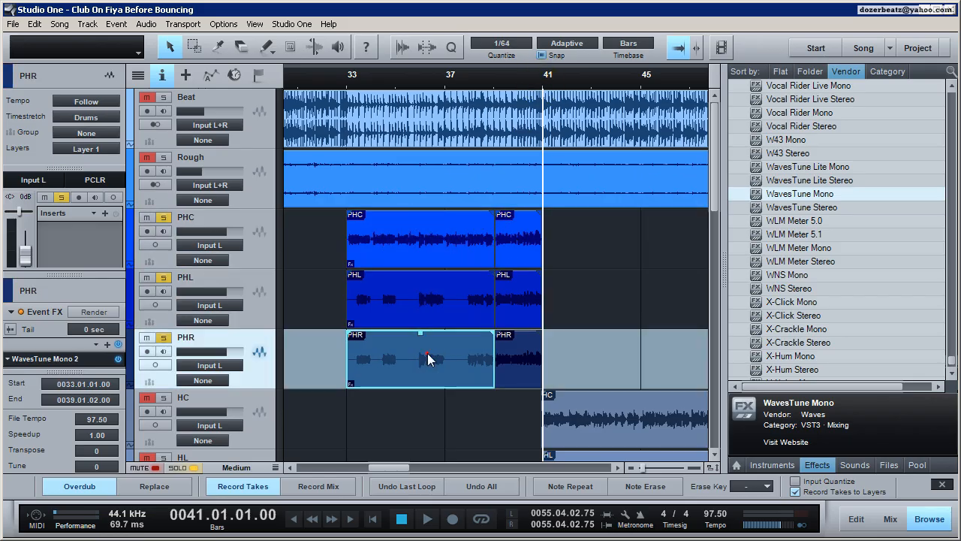
click(501, 239)
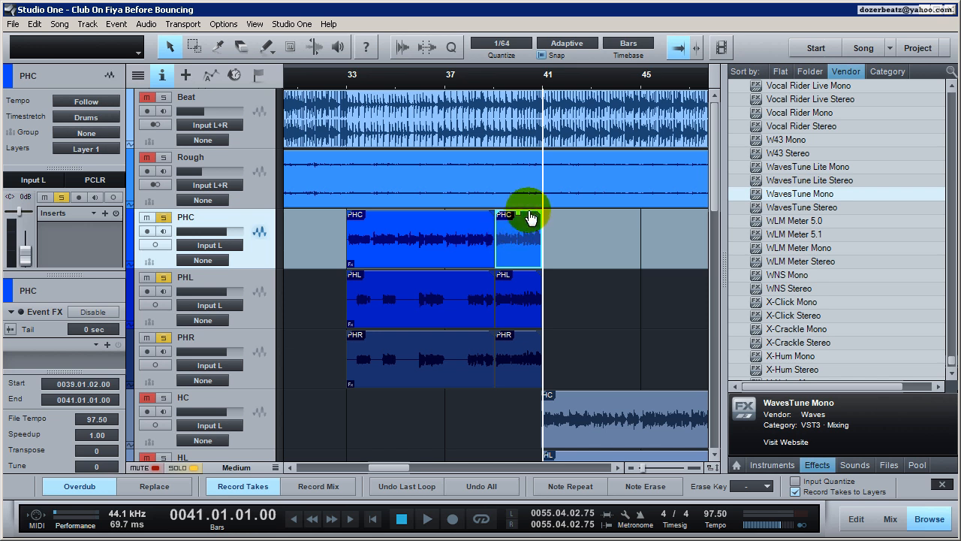
Scan the first PHC event in WavesTune Mono by playing it through from 32.03.01, closing the plug-in window when finished.
click(347, 83)
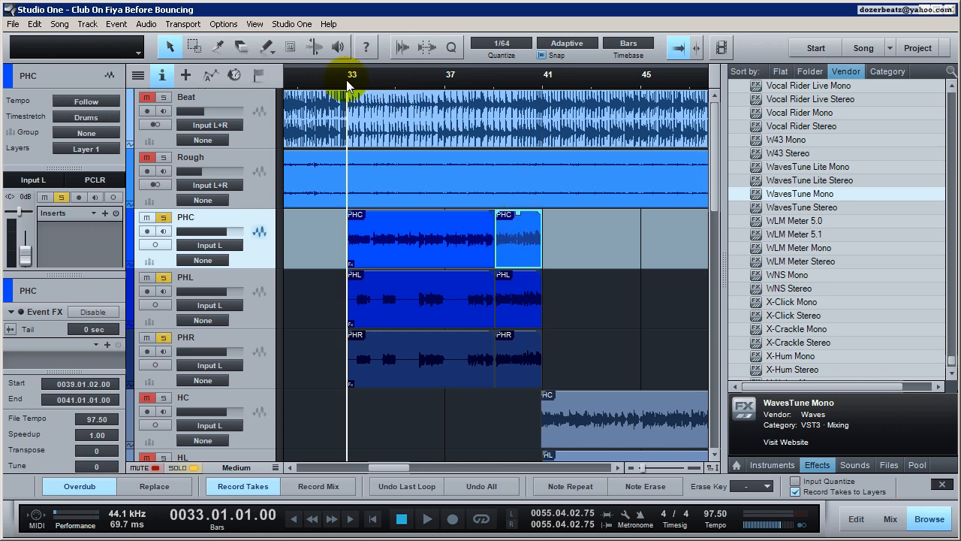
click(342, 81)
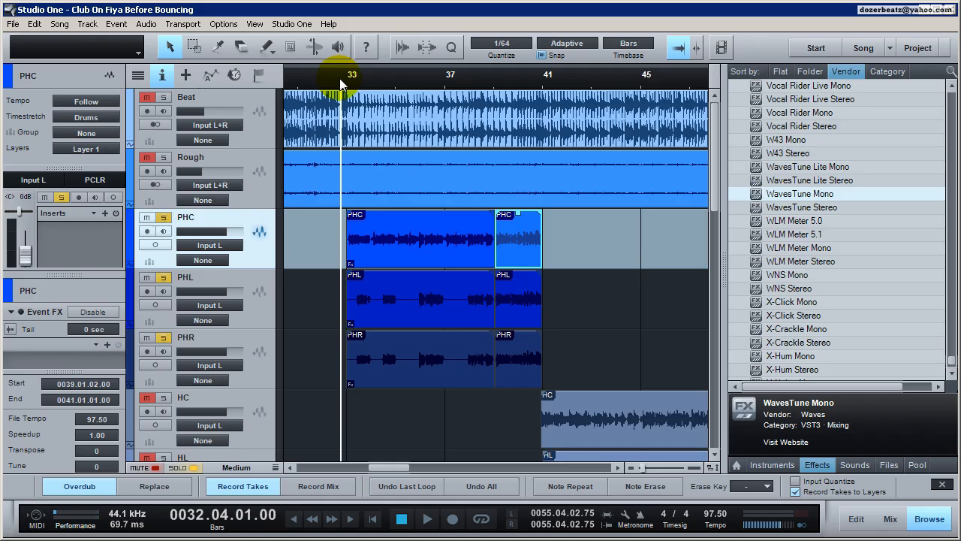
click(336, 81)
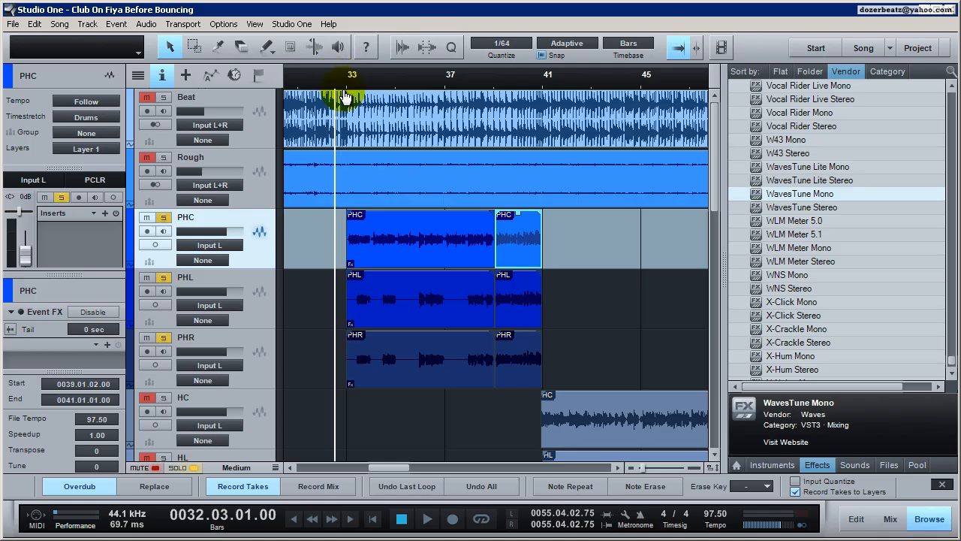
click(417, 245)
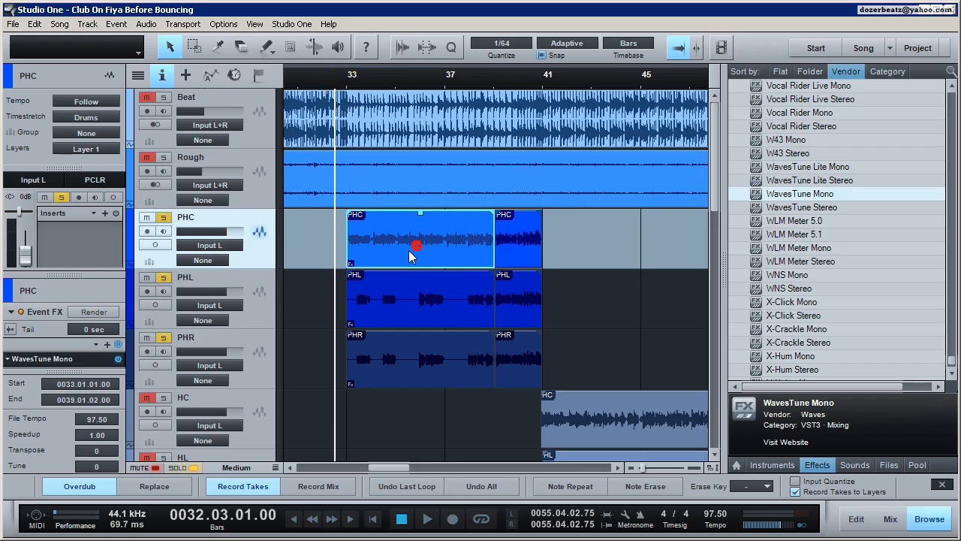
click(91, 360)
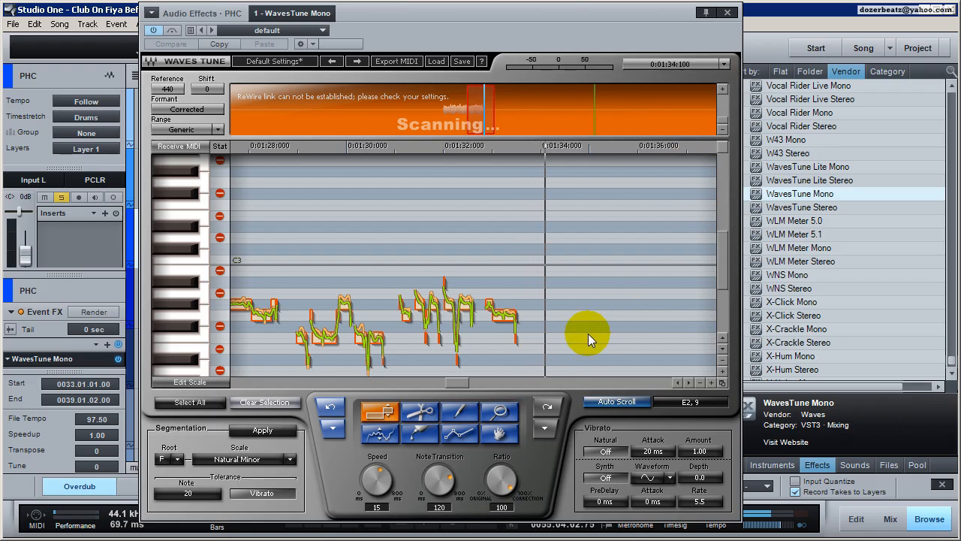
key(space)
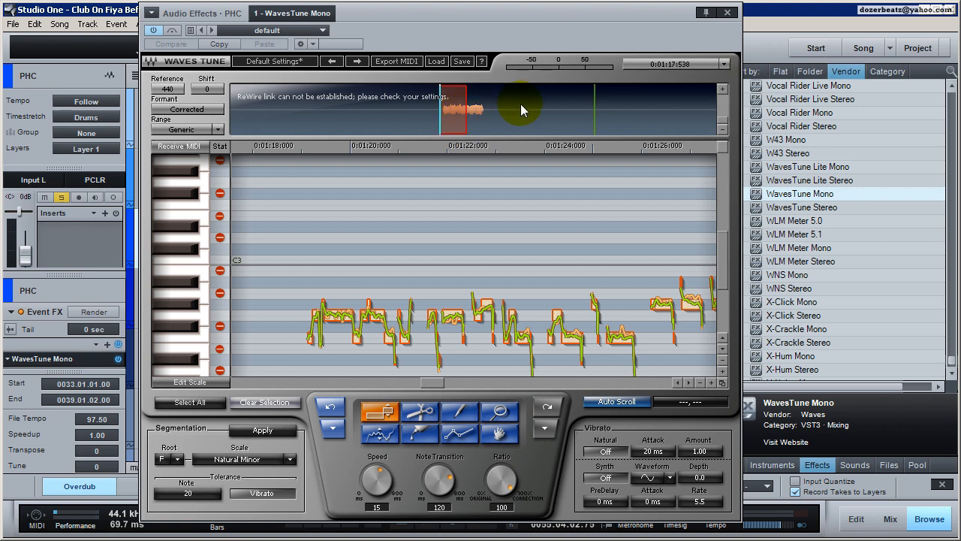
click(726, 12)
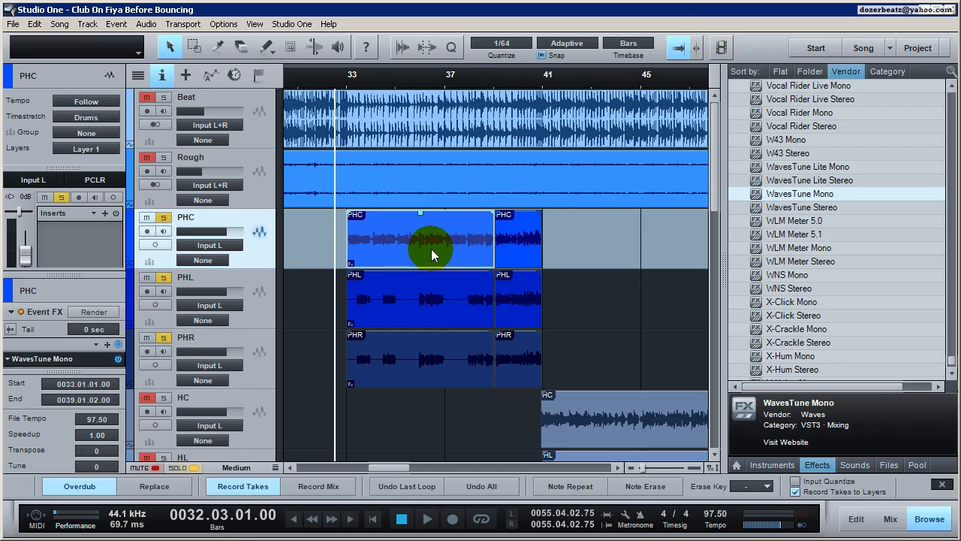
Open WavesTune Mono on the first PHL event, audition its scanned notes briefly, and close the plug-in window.
click(427, 317)
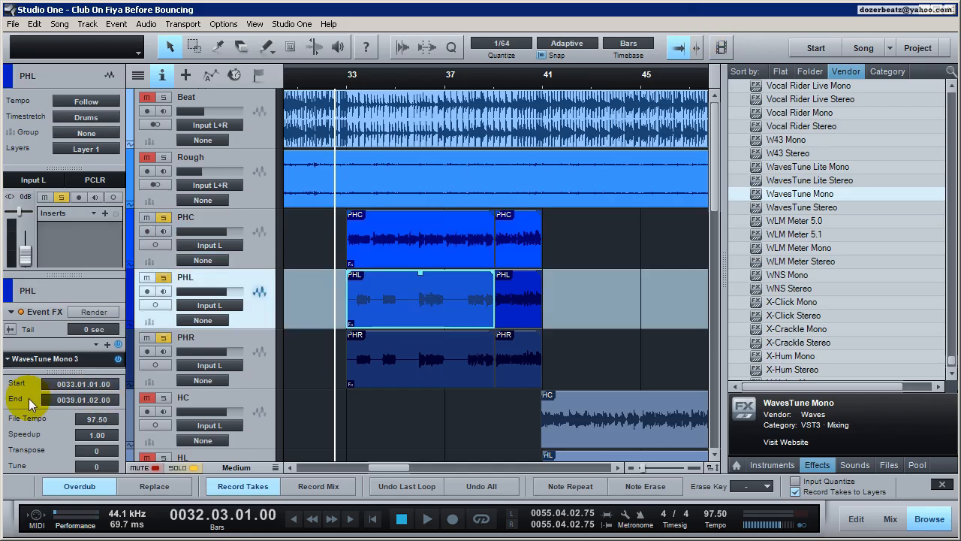
double_click(37, 363)
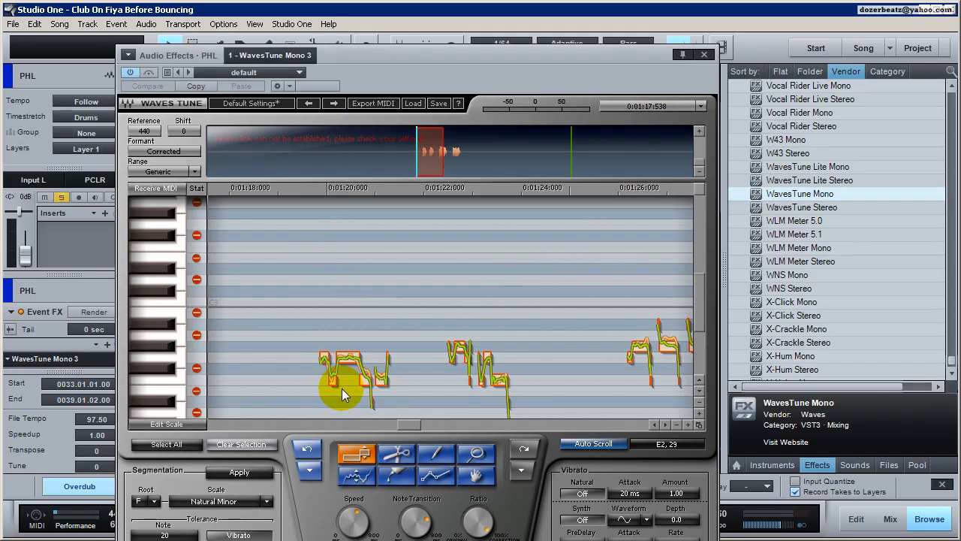
key(space)
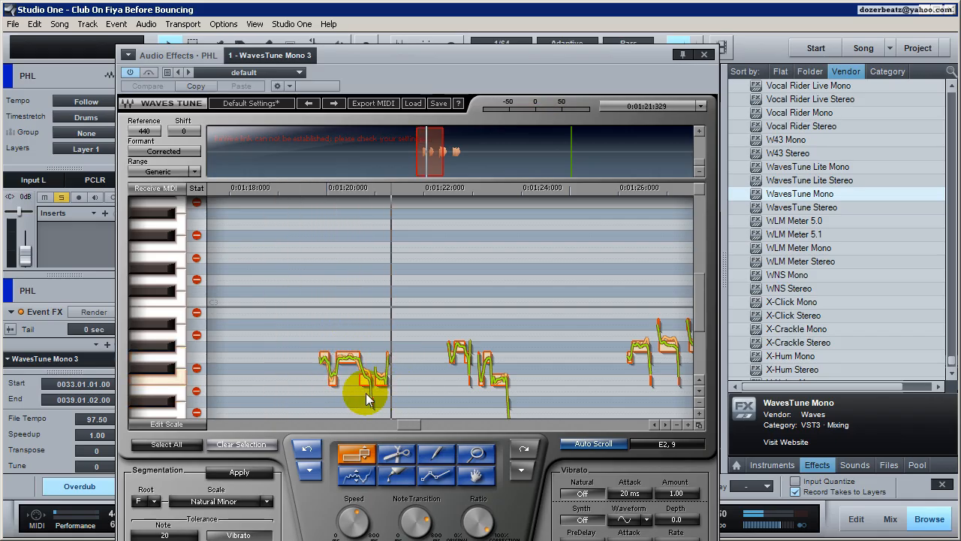
key(space)
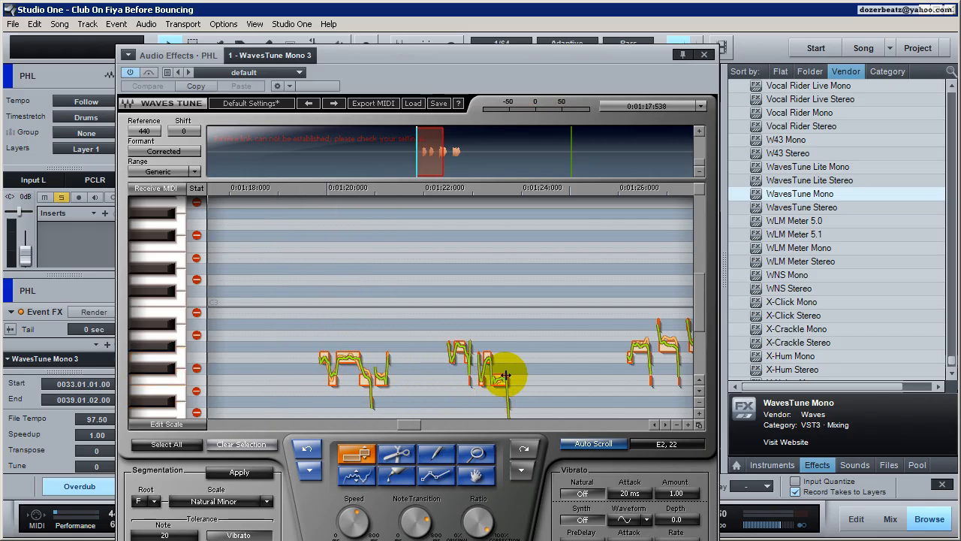
click(705, 54)
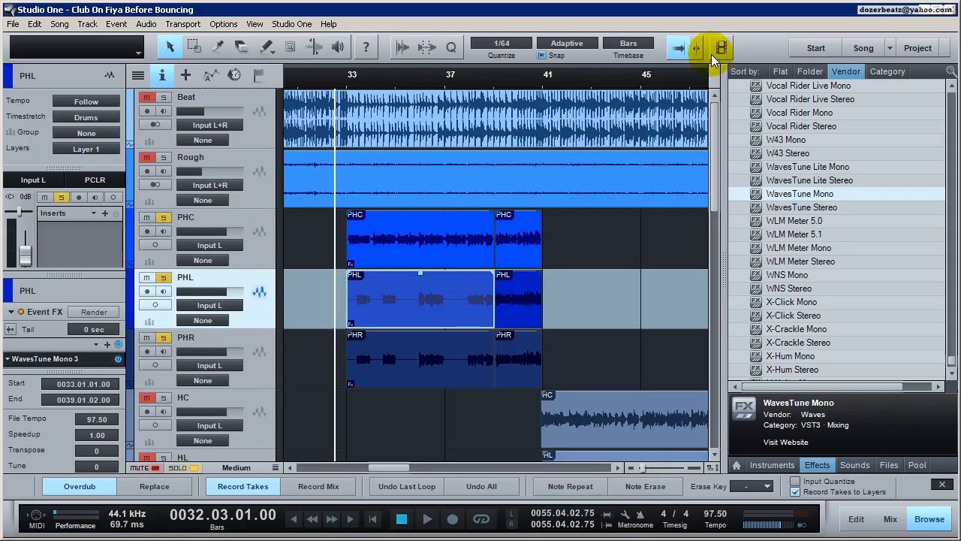
Reopen WavesTune Mono on the first PHC event and examine its scanned notes from 0:01:18 onward.
click(449, 239)
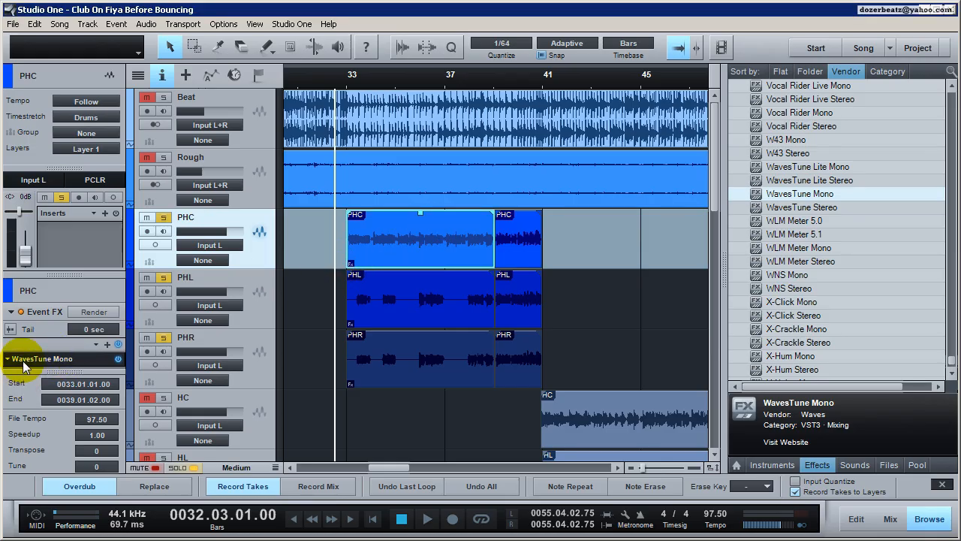
click(59, 362)
click(58, 362)
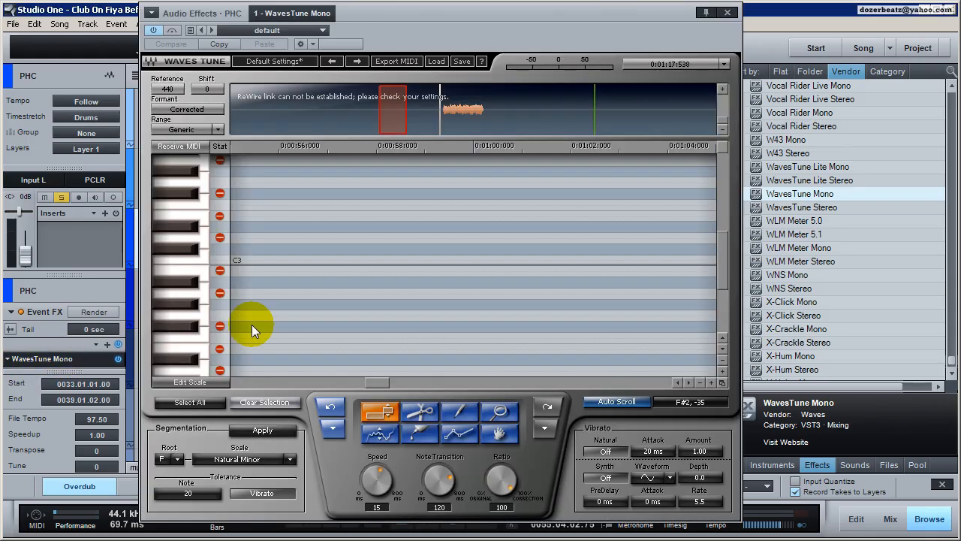
drag(360, 384, 385, 383)
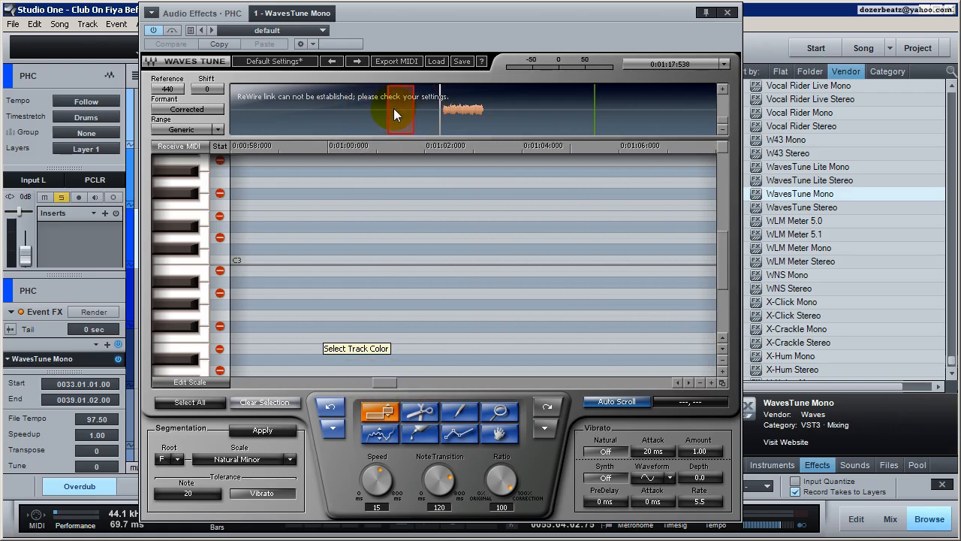
drag(395, 109, 446, 113)
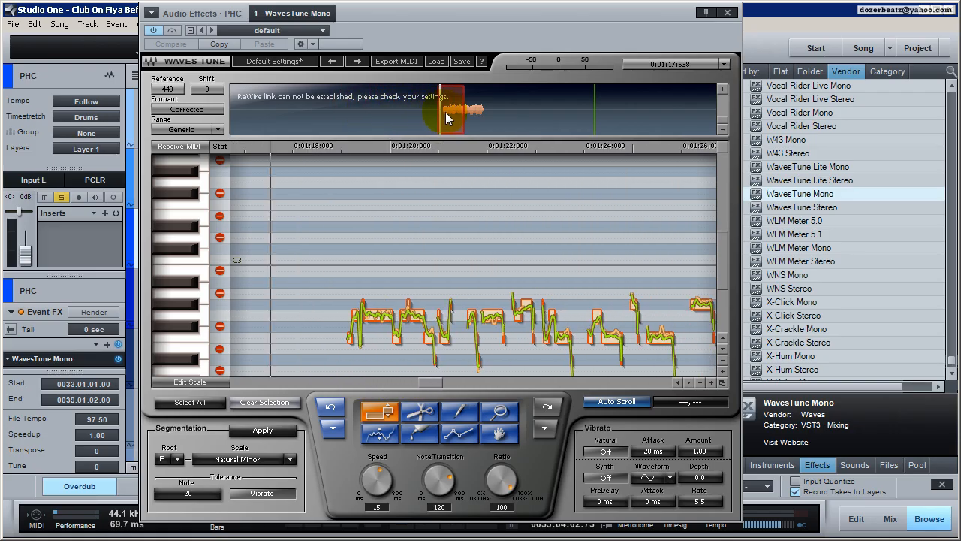
click(418, 351)
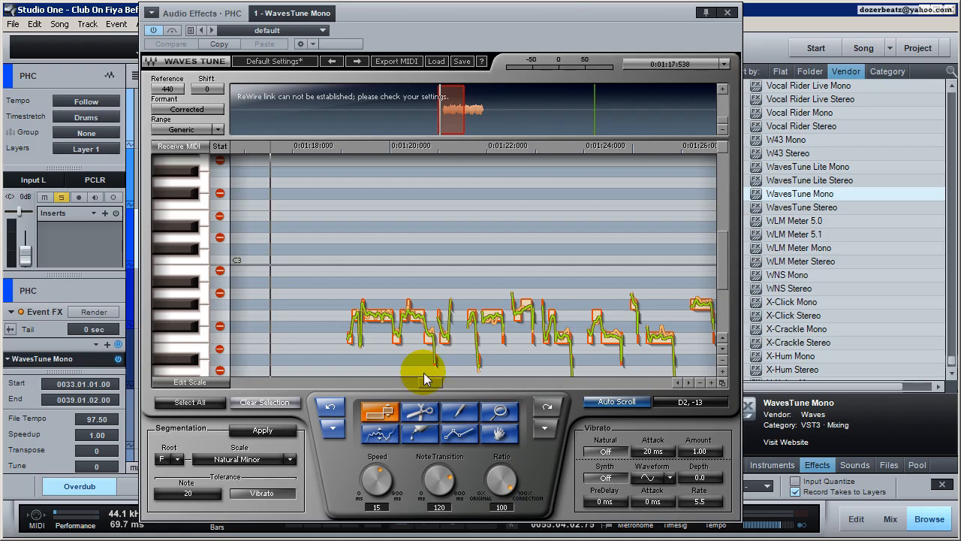
Set the segmentation note tolerance to 30, and set Speed to 0 for all scanned notes of the first PHC event.
drag(424, 373, 435, 384)
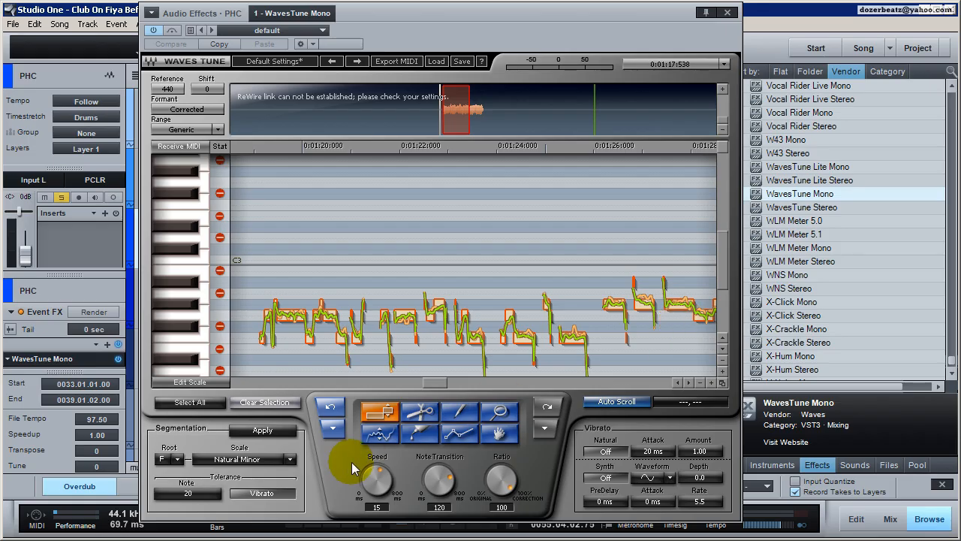
click(194, 496)
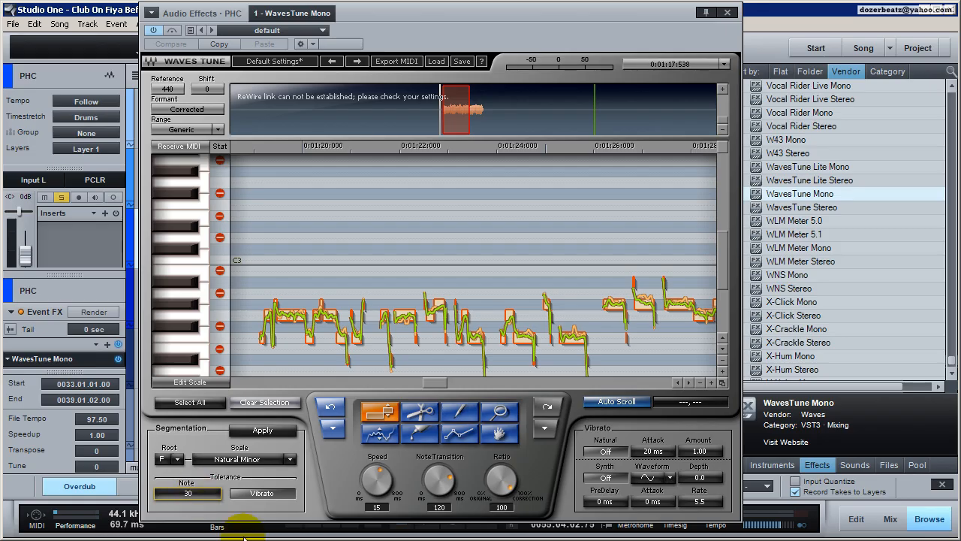
click(206, 402)
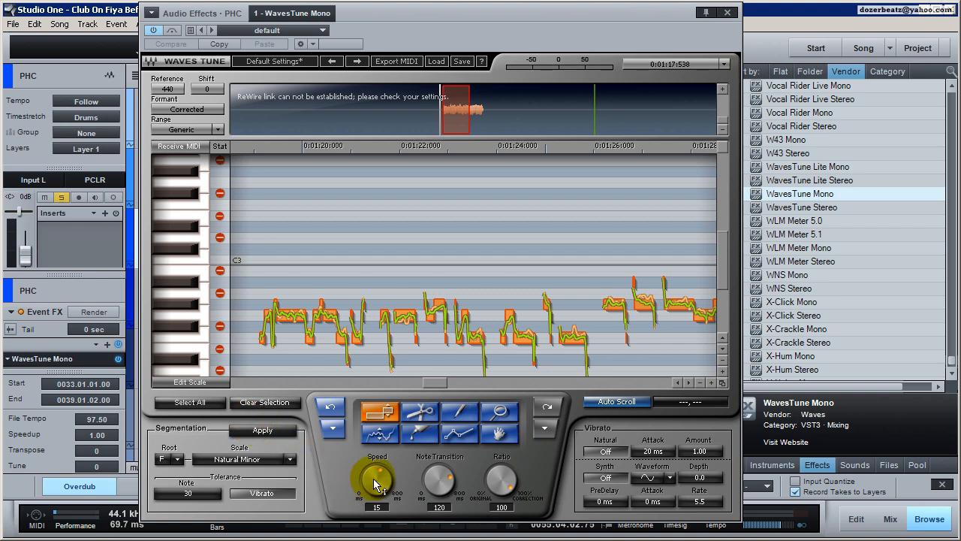
drag(374, 485, 374, 518)
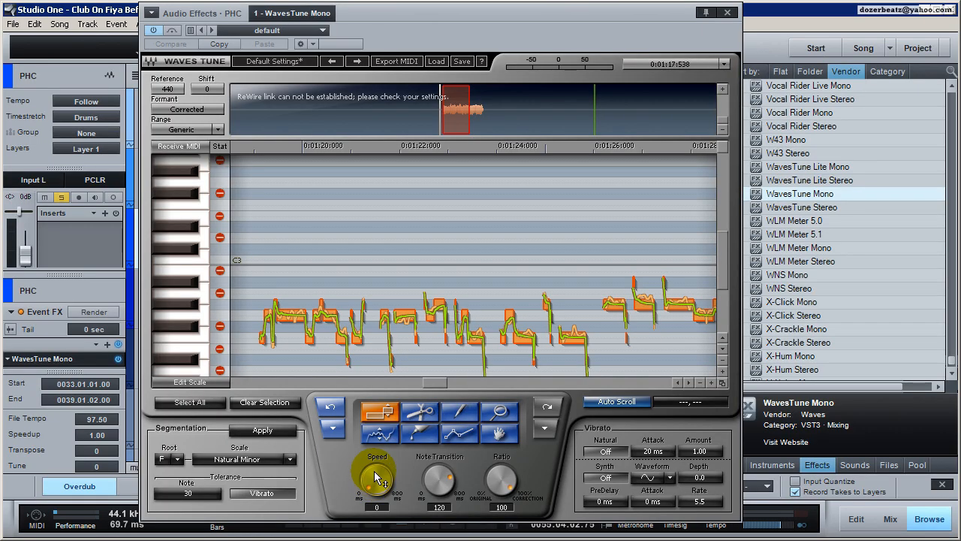
Mute the PHL and PHR tracks, and audition the tuned first PHC event in its reopened WavesTune Mono window.
click(727, 13)
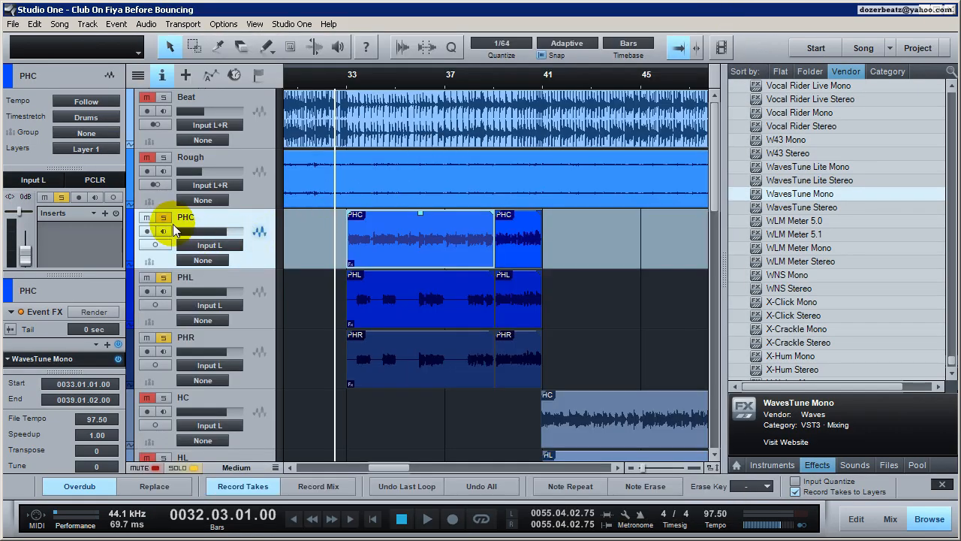
click(146, 283)
click(151, 338)
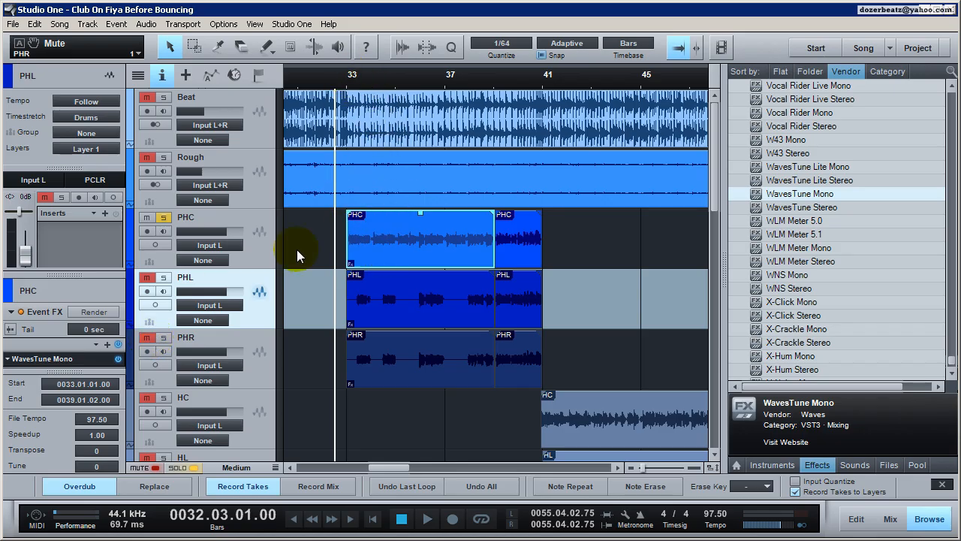
double_click(65, 361)
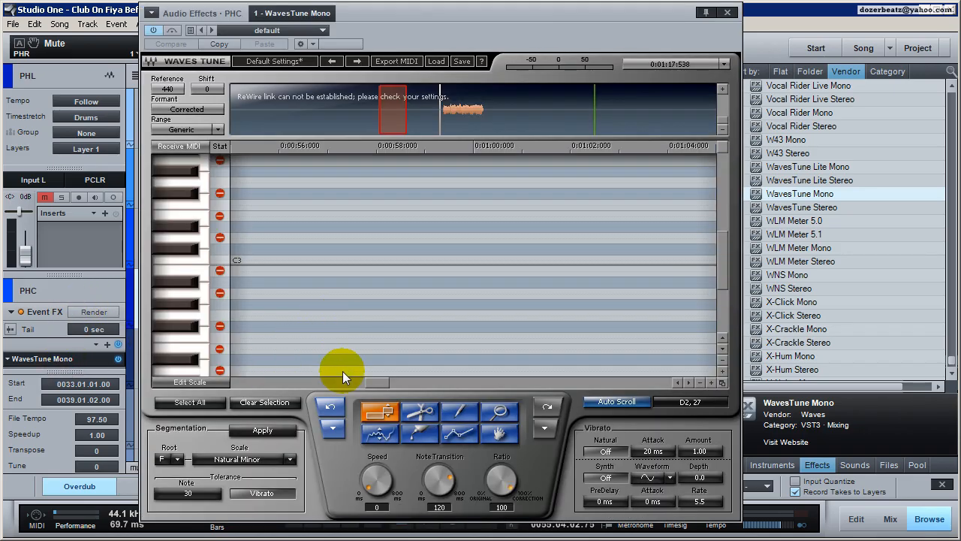
drag(387, 388, 433, 383)
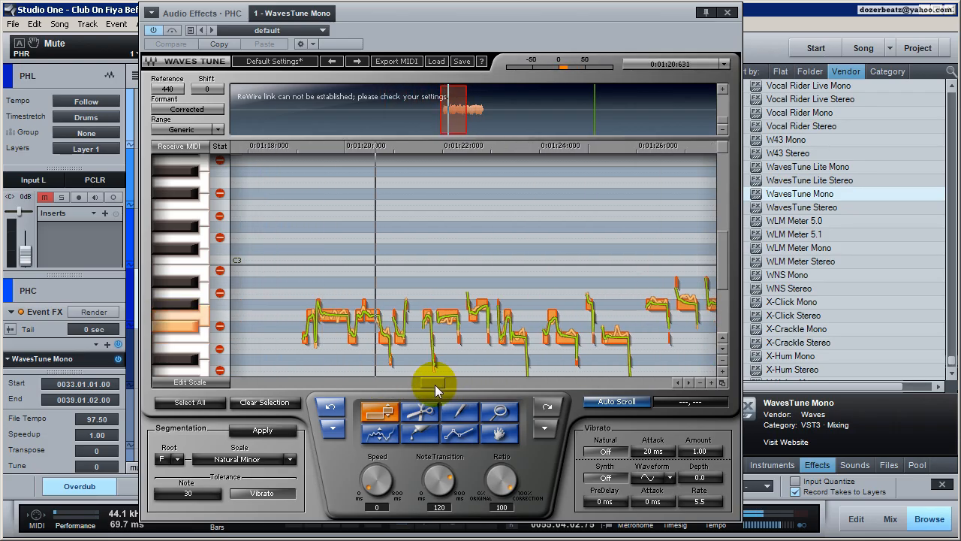
key(space)
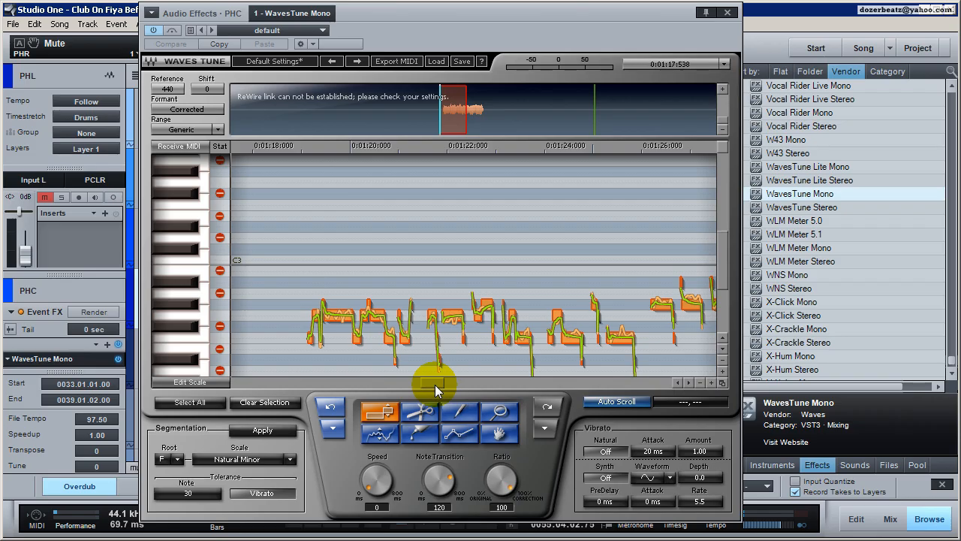
Set Note Transition to 0 and Speed to 1 for all PHC notes, auditioning the event with these values.
click(440, 475)
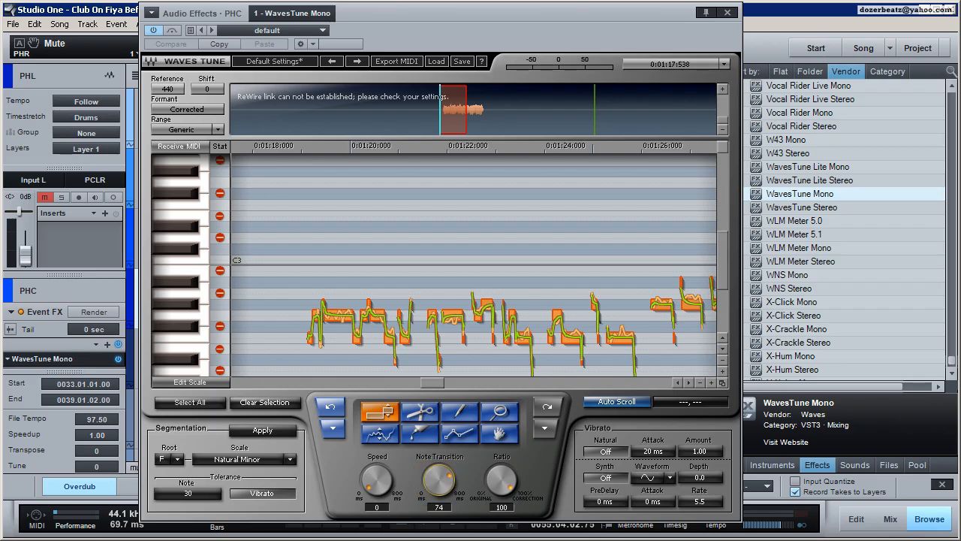
drag(439, 481, 439, 490)
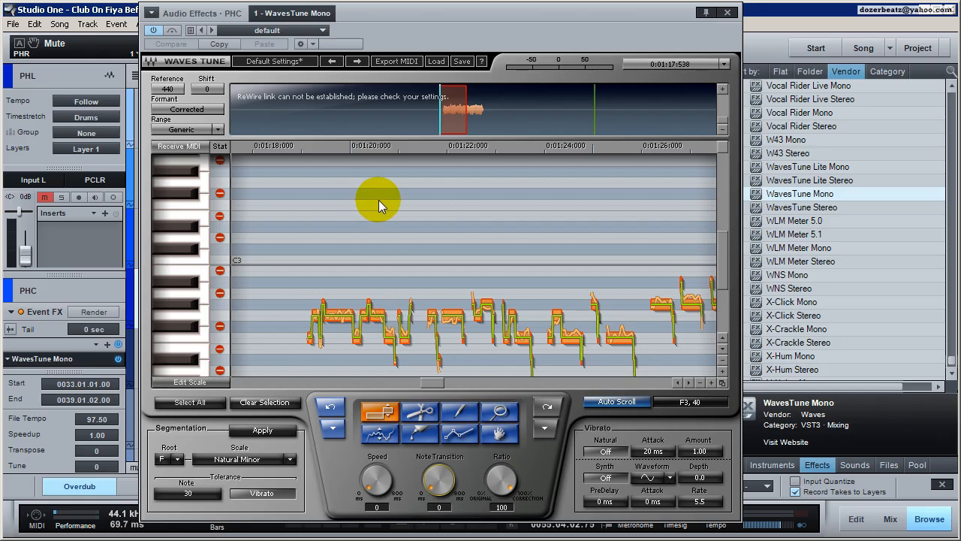
key(space)
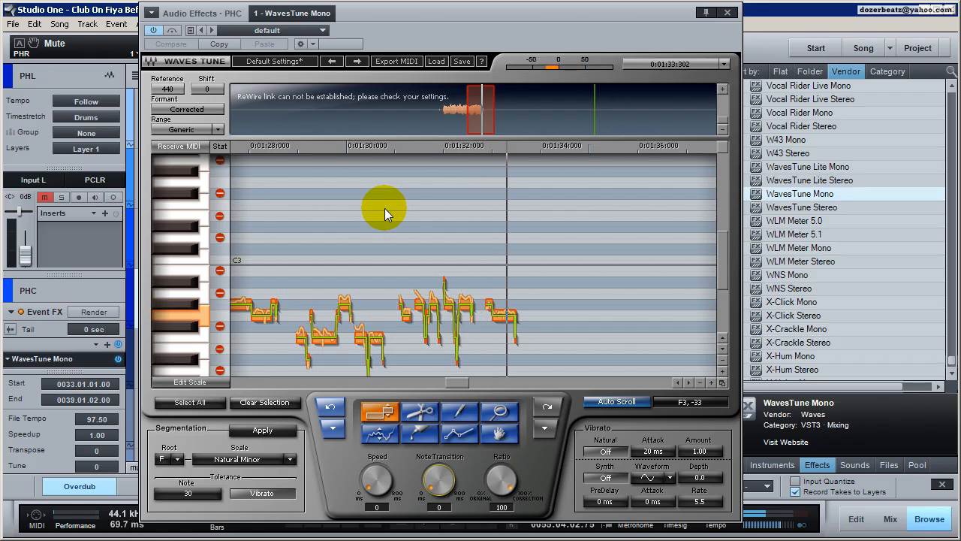
key(space)
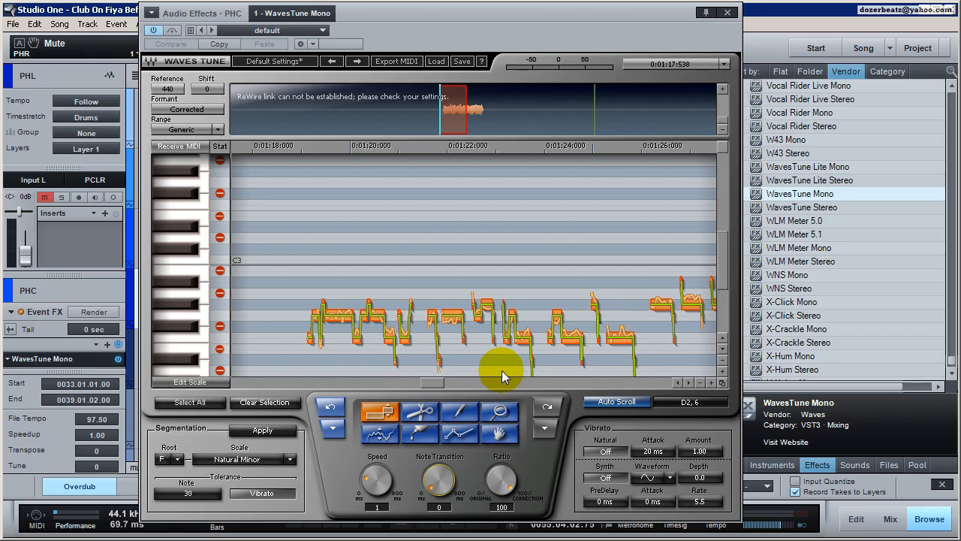
key(space)
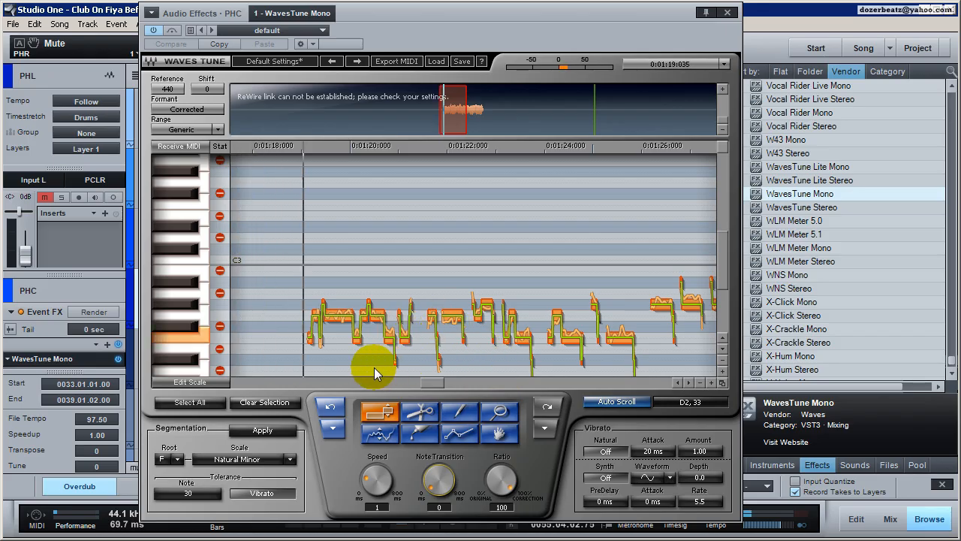
key(space)
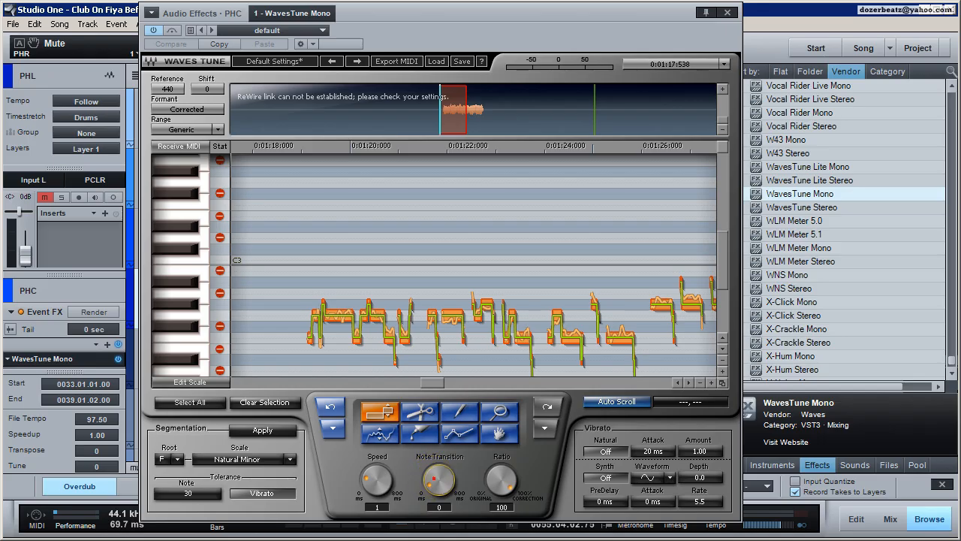
Raise Note Transition for all PHC notes while auditioning, settle on 11, and close the plug-in window.
drag(434, 478, 434, 474)
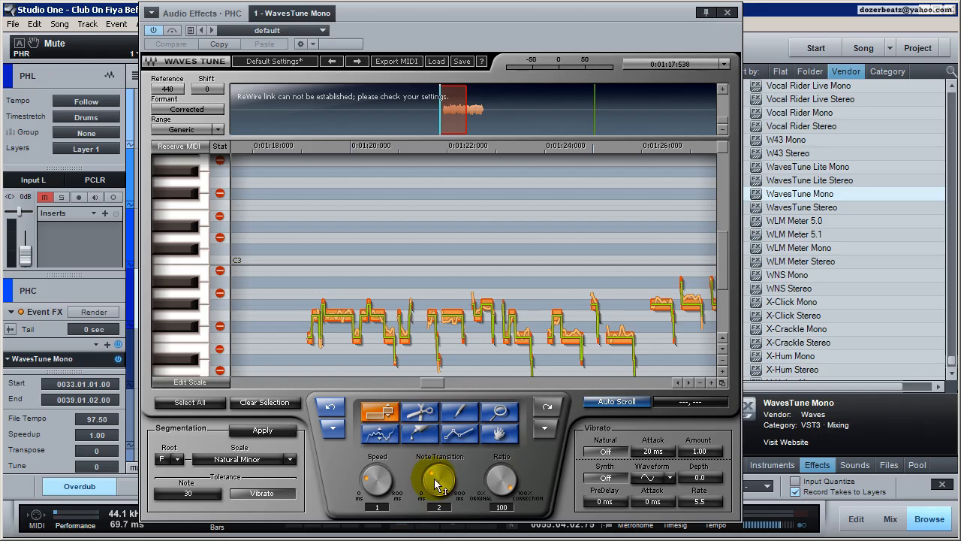
drag(435, 485, 436, 476)
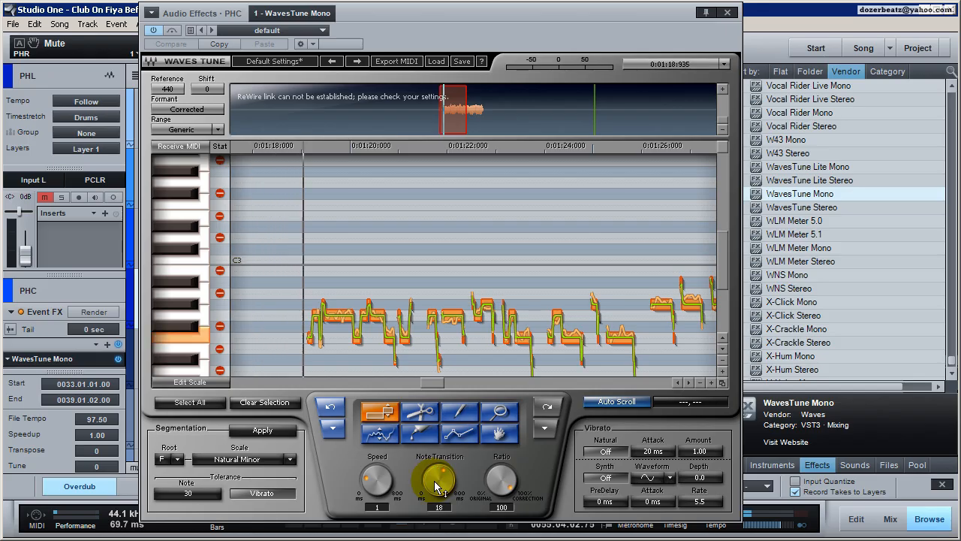
mouse_move(439, 488)
mouse_down()
mouse_move(434, 467)
mouse_move(434, 487)
mouse_up()
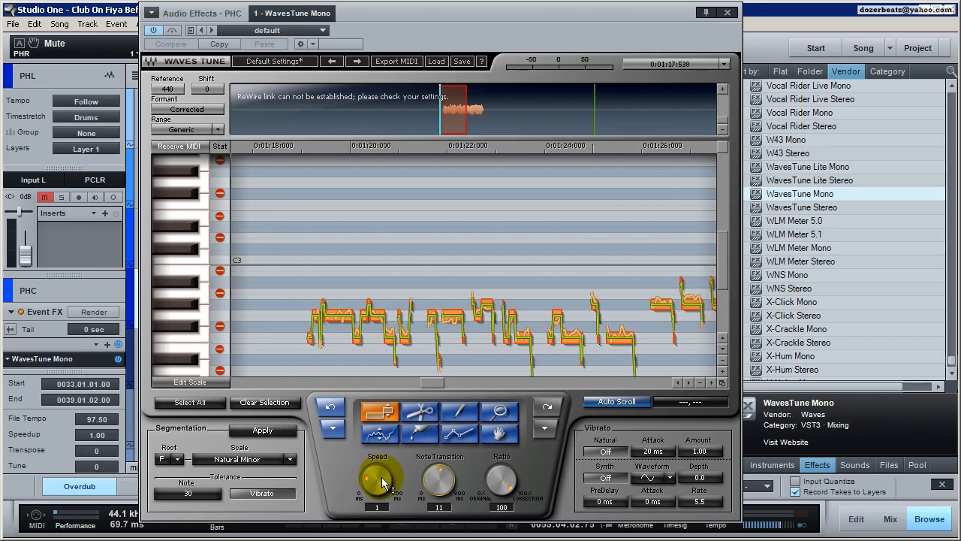
click(732, 16)
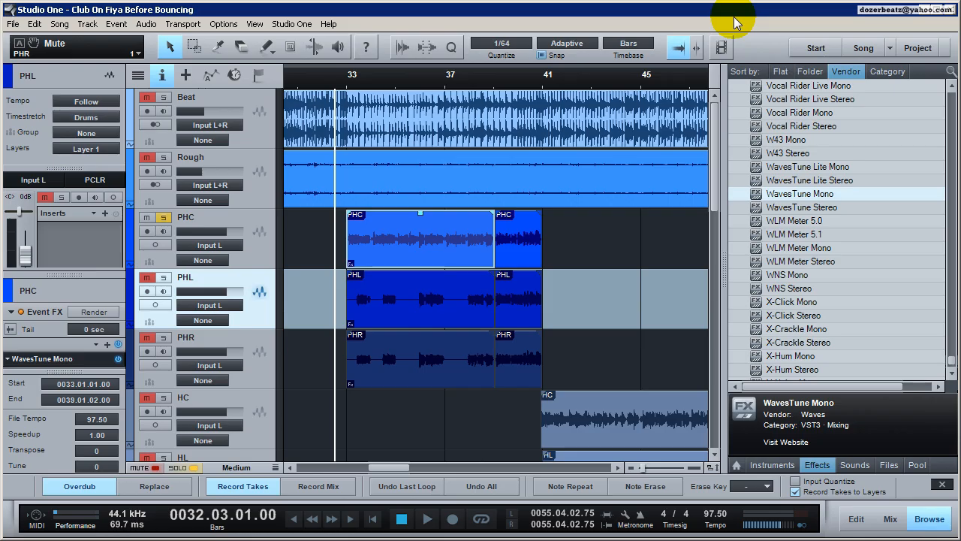
Unmute and solo the Beat track, and play it together with the tuned PHC vocal from 32.03.01.
click(558, 111)
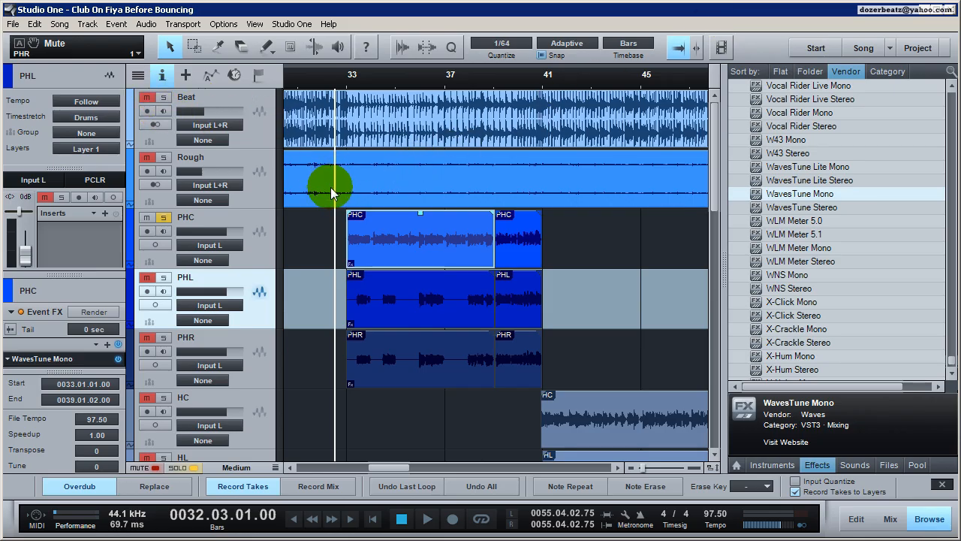
click(147, 99)
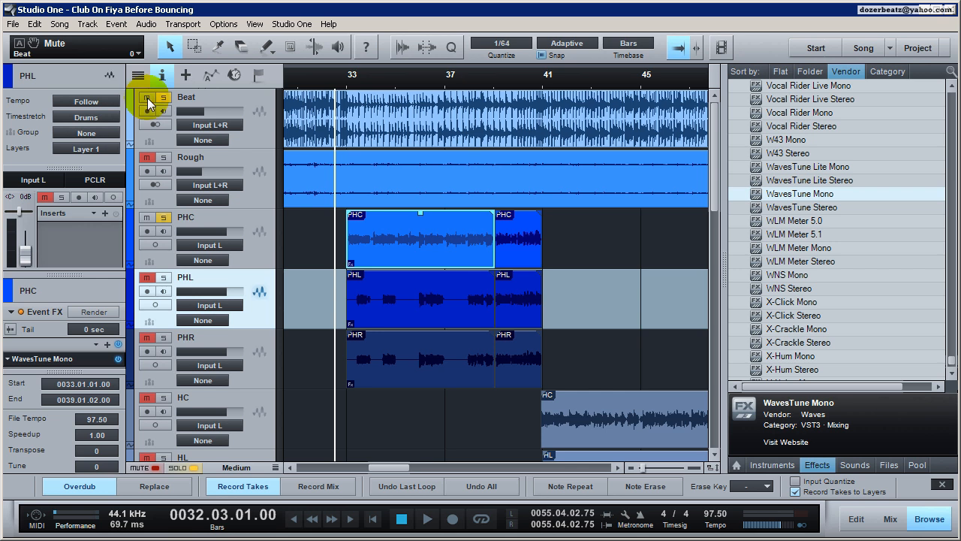
key(space)
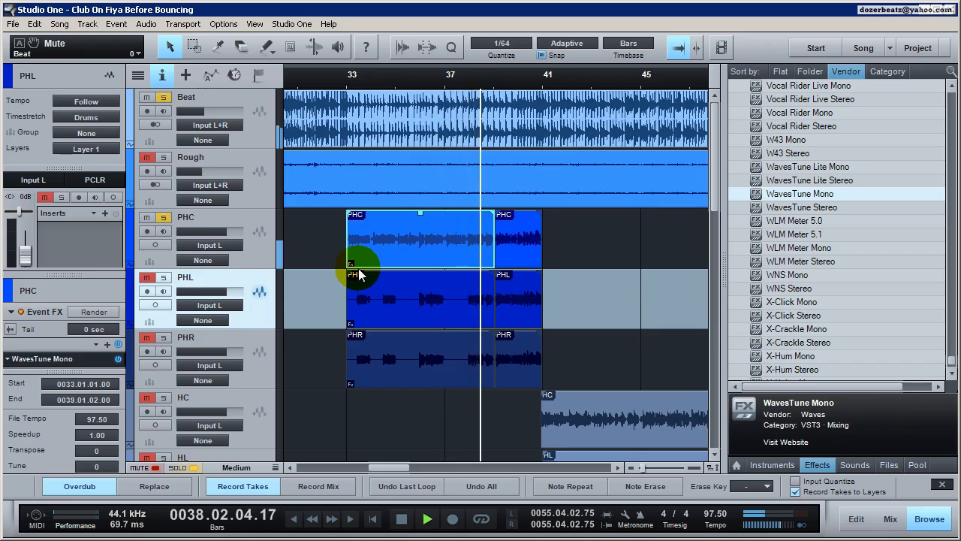
key(space)
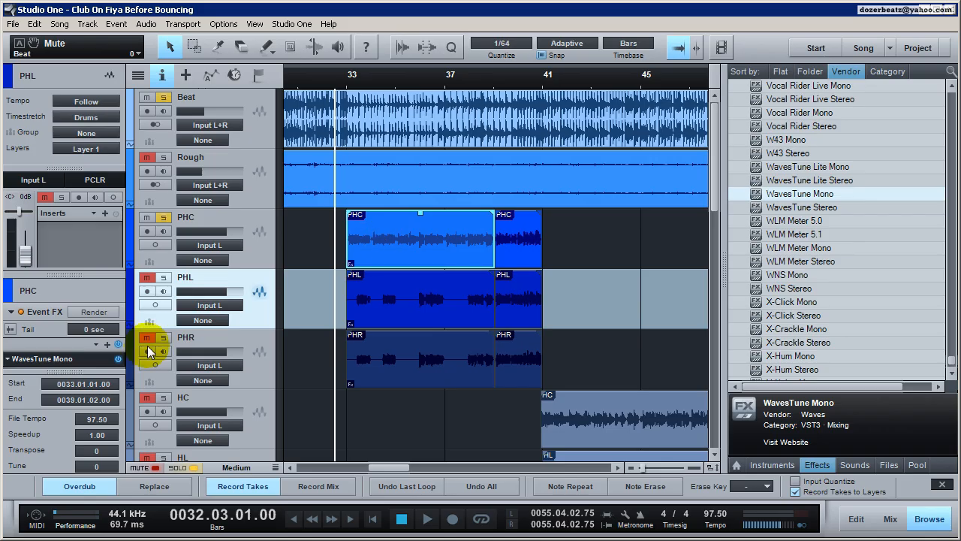
Reopen WavesTune Mono on the first PHC event and try lowering the whole note just after 0:01:20 to F2, auditioning the change.
double_click(60, 359)
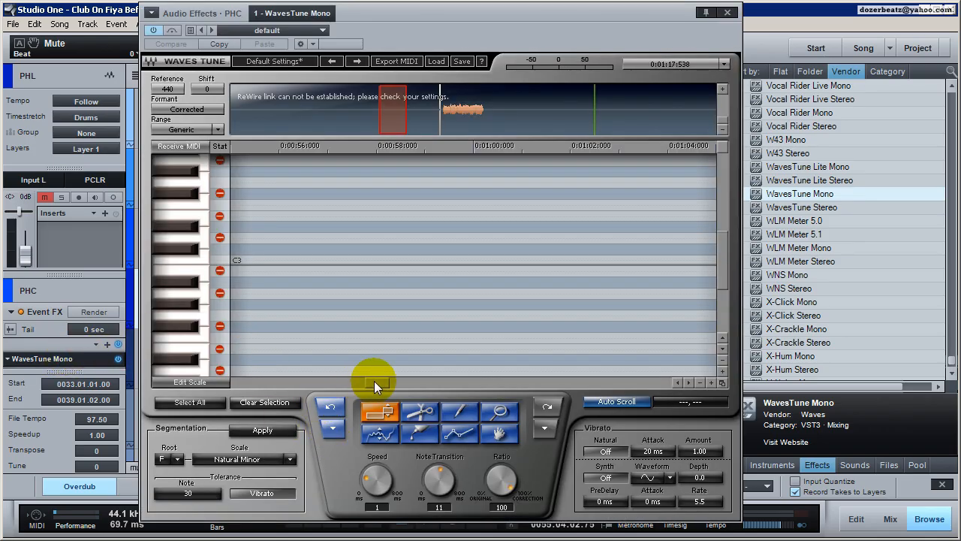
drag(381, 383, 431, 384)
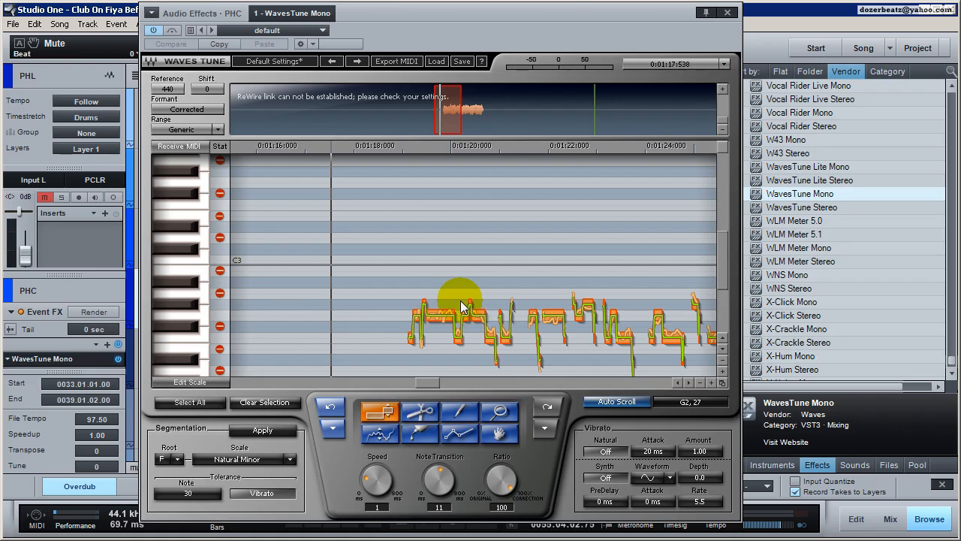
click(459, 271)
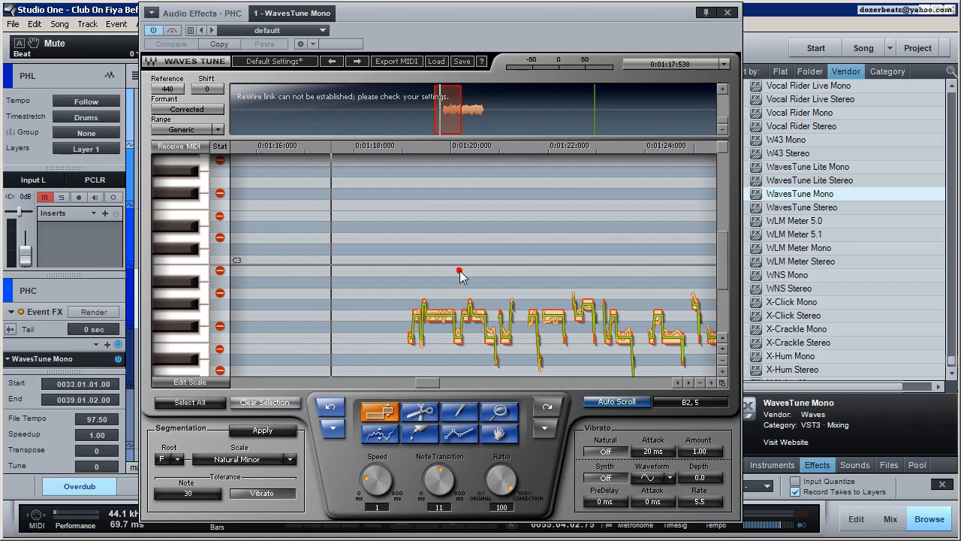
click(466, 319)
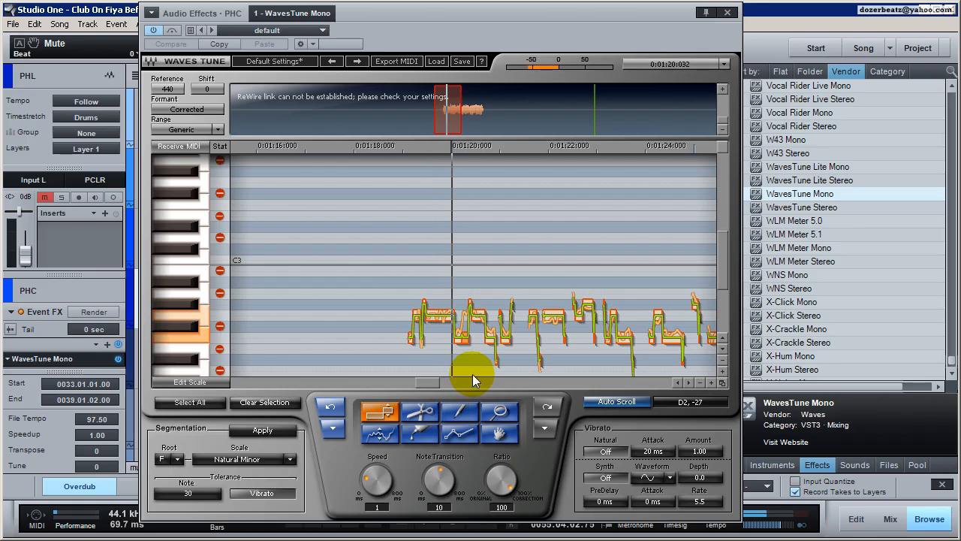
key(space)
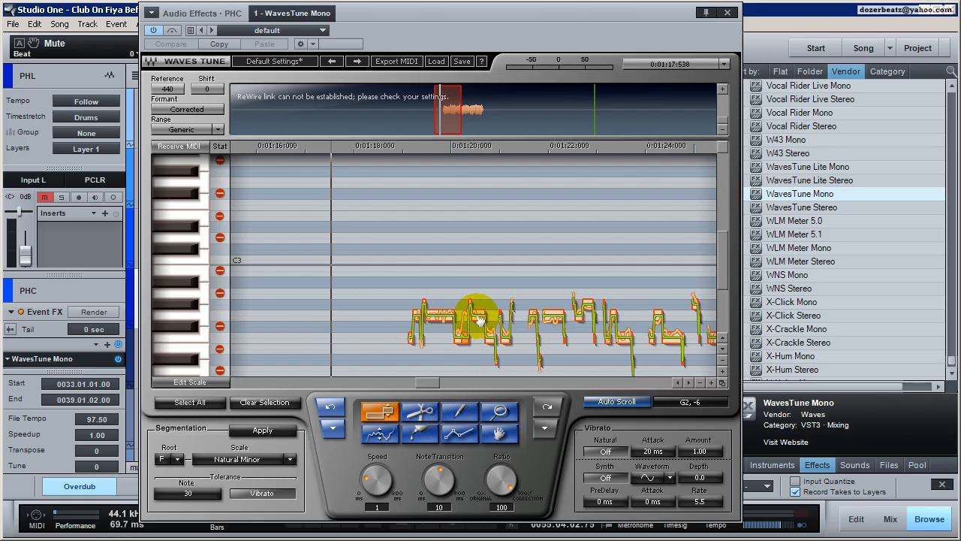
key(space)
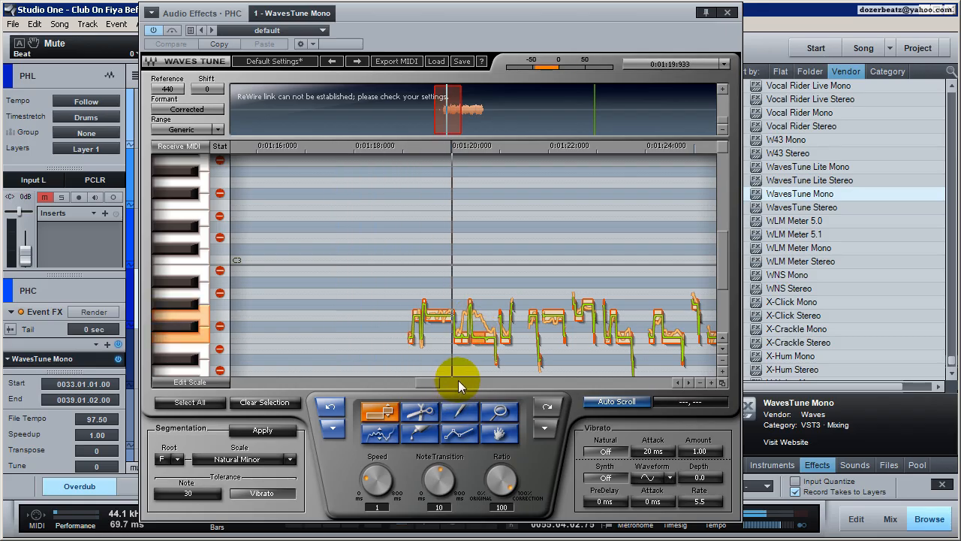
key(space)
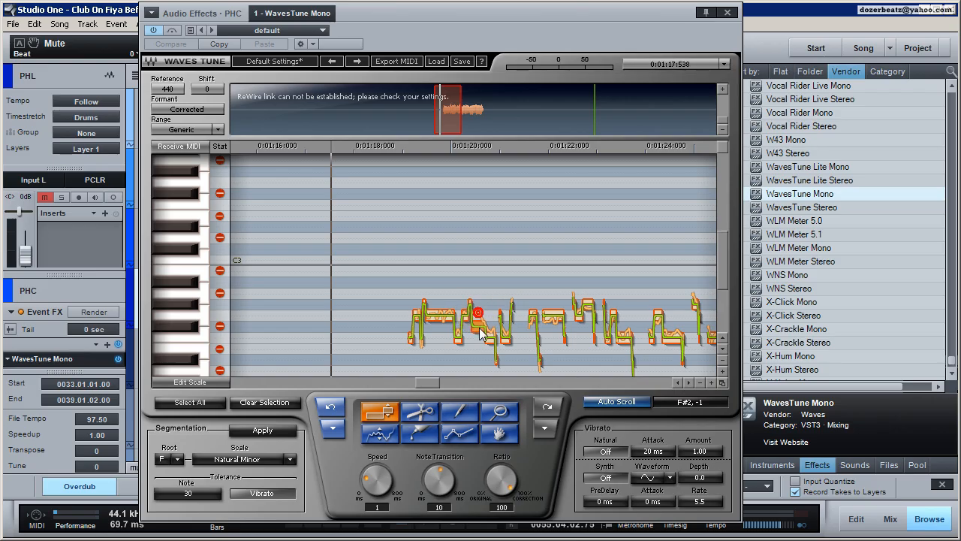
Lower only the later part of the note just after 0:01:20 to F2, comparing it with G2 during playback.
key(space)
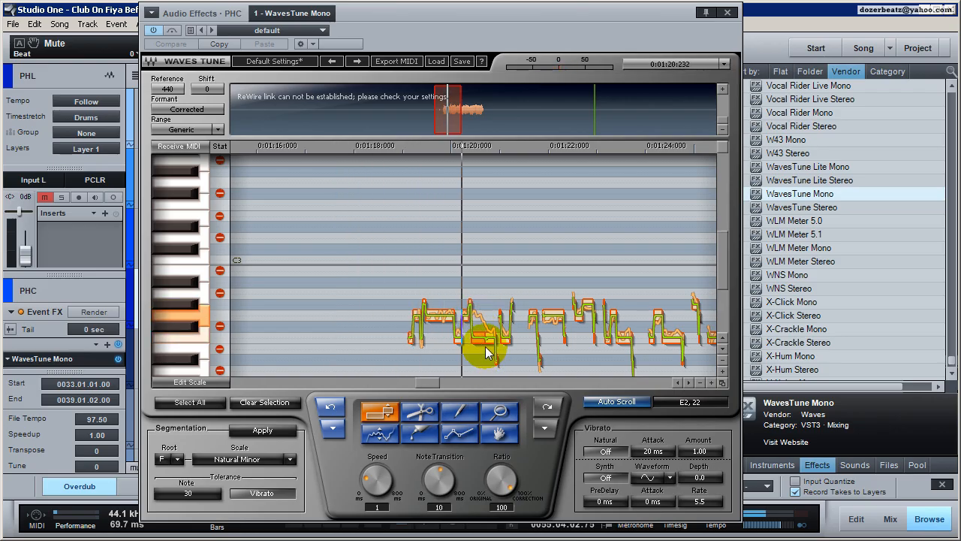
key(space)
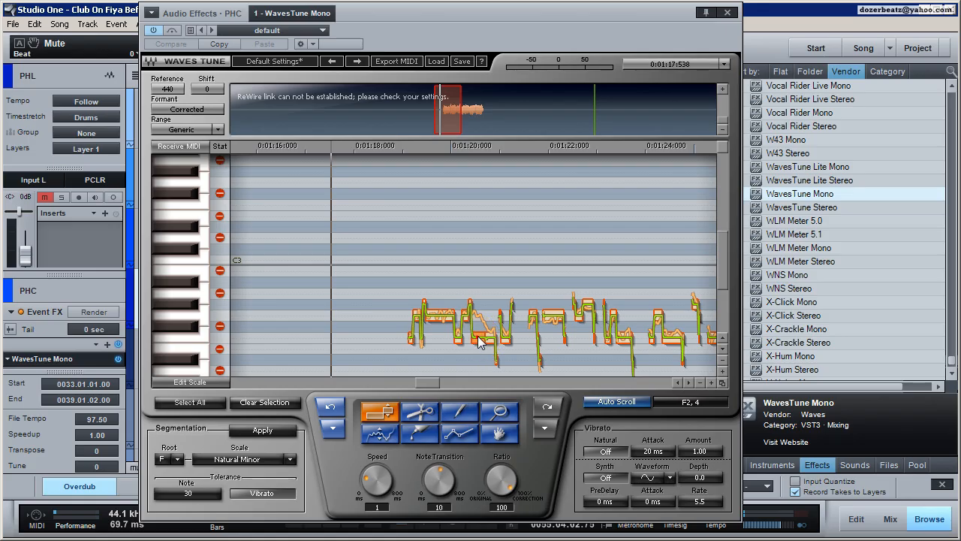
key(space)
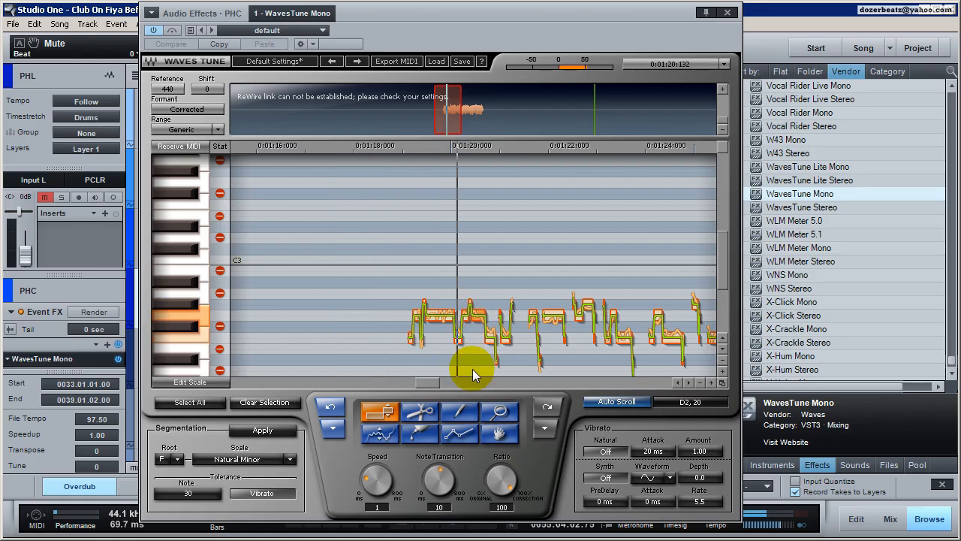
key(space)
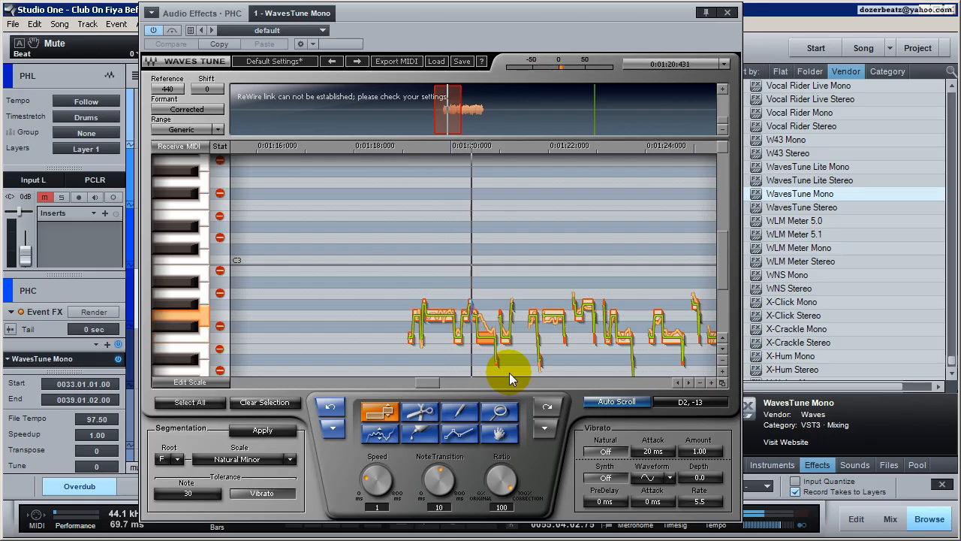
key(space)
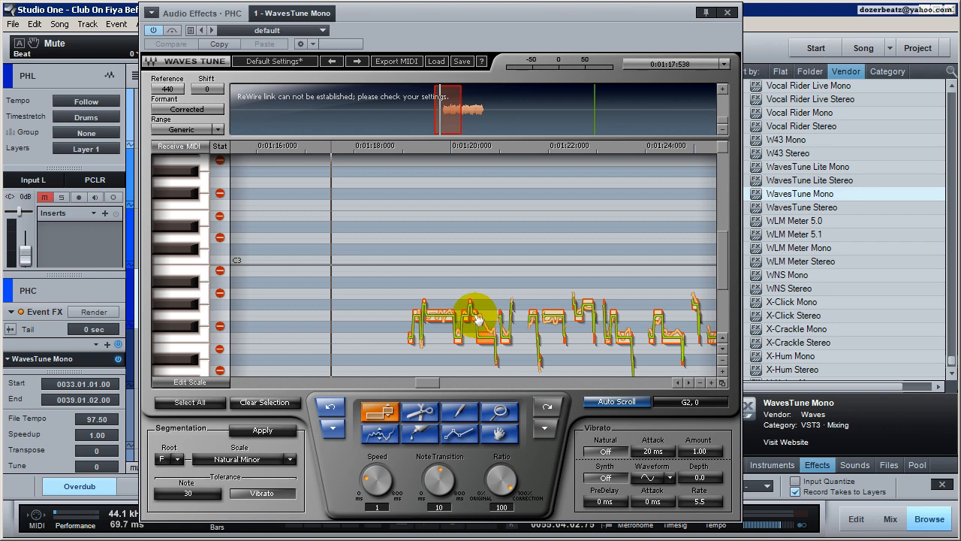
Try adjusting the boundary between the G2 and F2 parts of the split note just after 0:01:20.
click(709, 383)
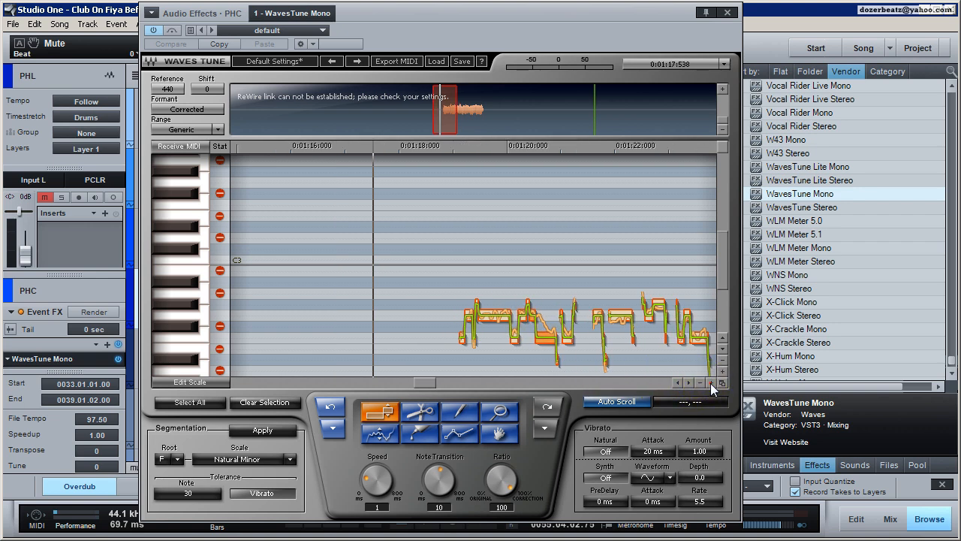
drag(419, 385, 428, 386)
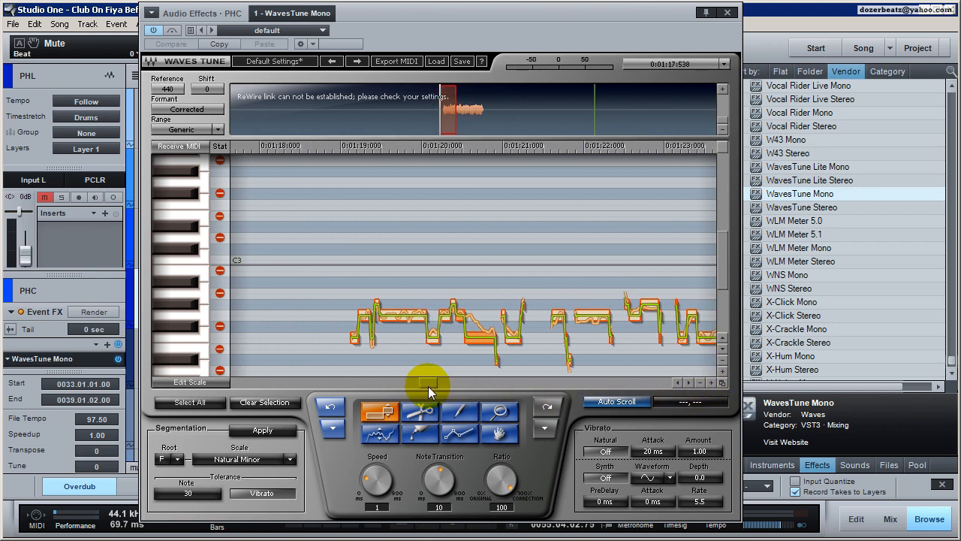
click(466, 319)
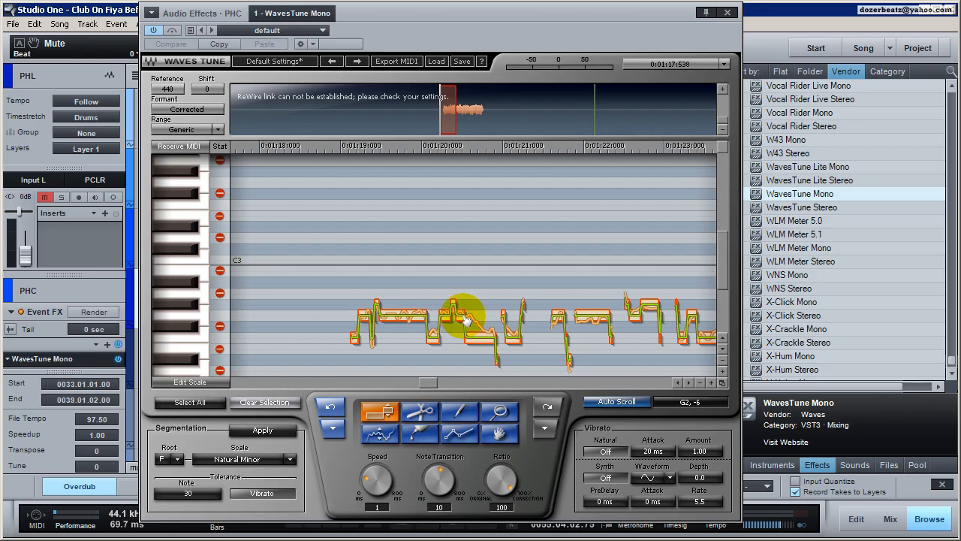
click(465, 317)
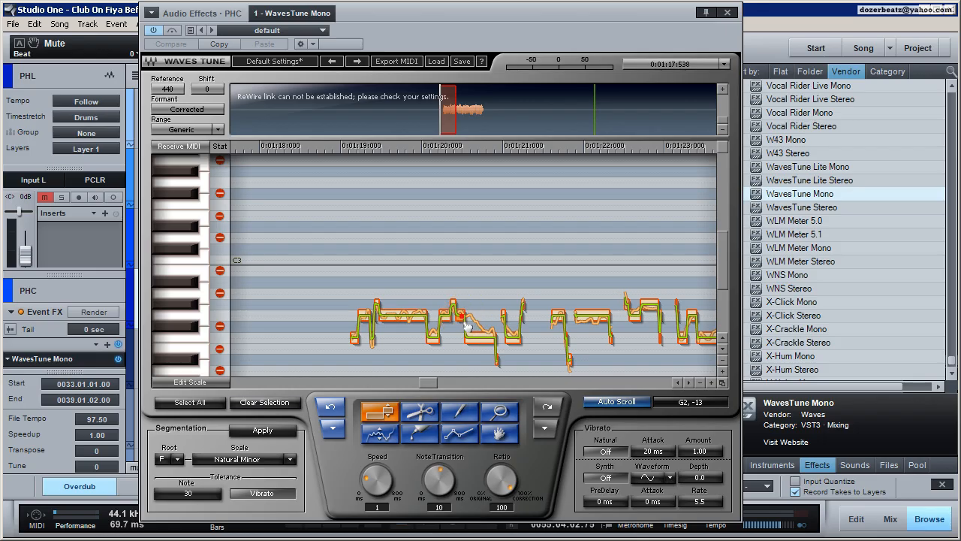
click(466, 341)
click(466, 340)
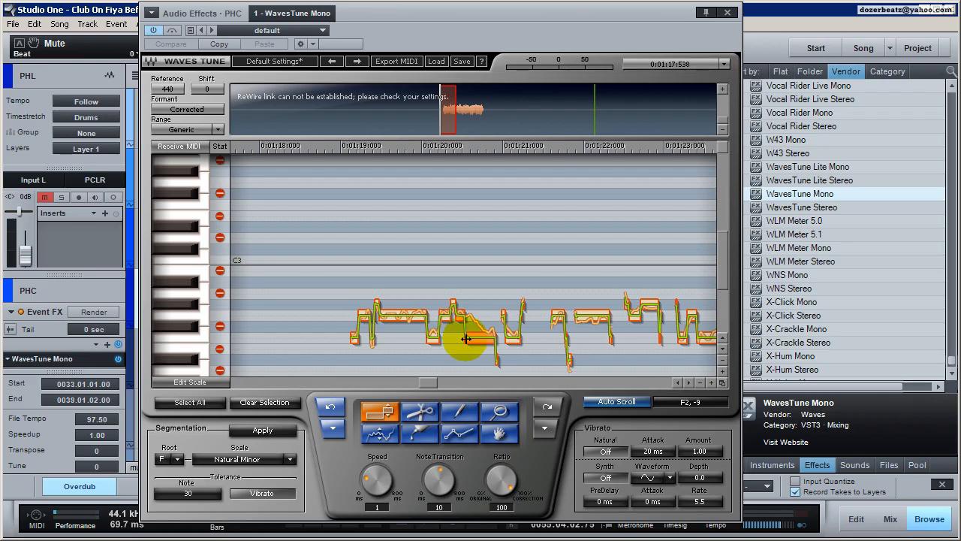
mouse_move(465, 337)
mouse_down()
mouse_move(479, 341)
mouse_move(472, 333)
mouse_move(478, 372)
mouse_move(477, 341)
mouse_up()
click(477, 342)
drag(435, 386, 435, 386)
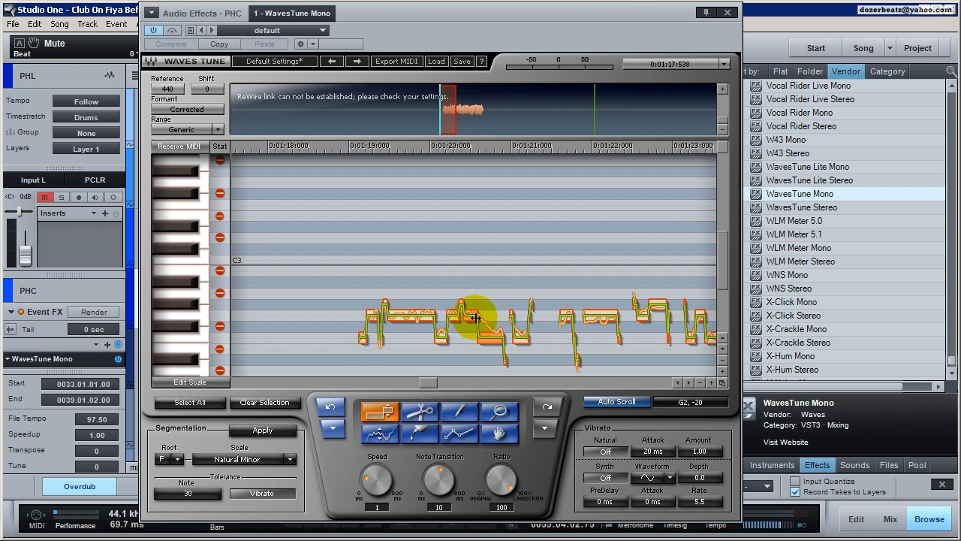
drag(469, 315, 496, 337)
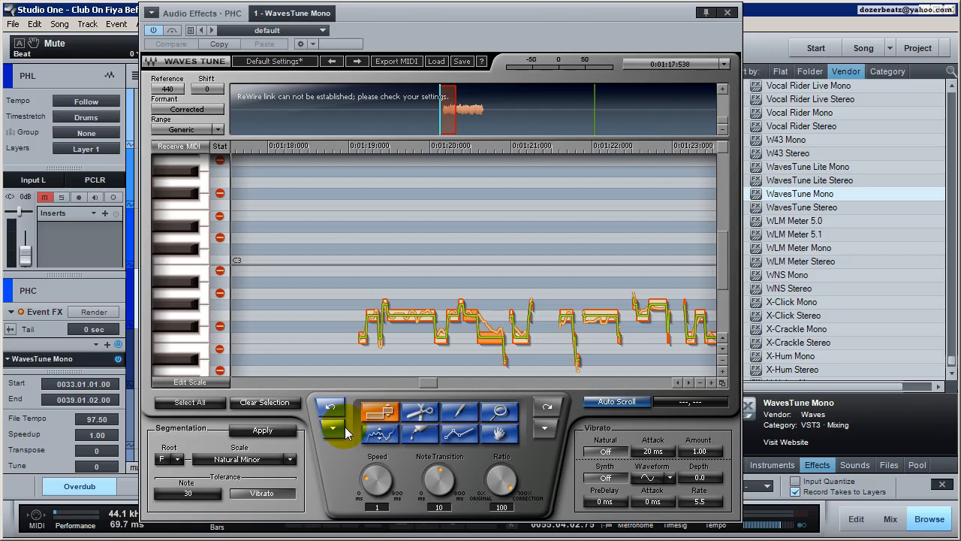
Split the long G2 note between 0:01:19 and 0:01:20 near its middle, playing the vocal to check it.
click(423, 415)
click(422, 414)
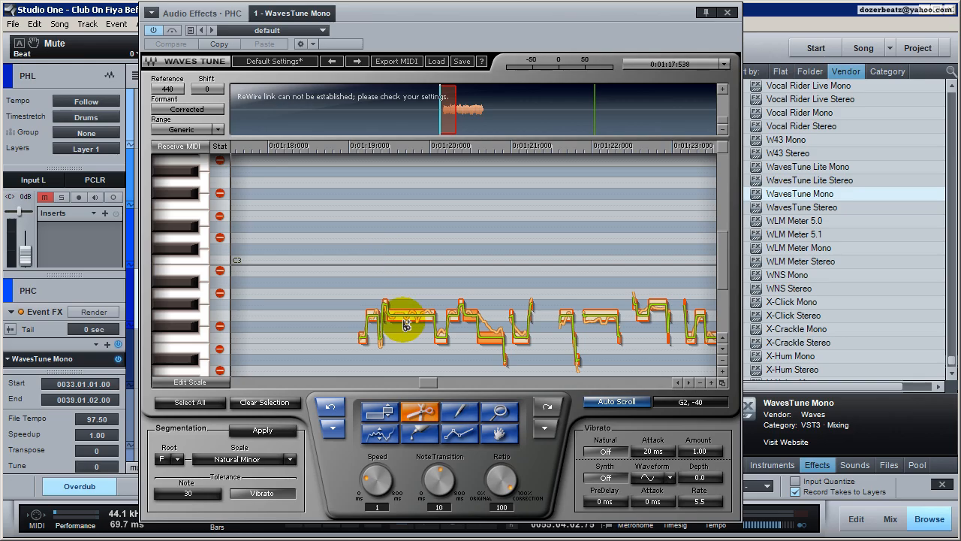
click(349, 146)
key(space)
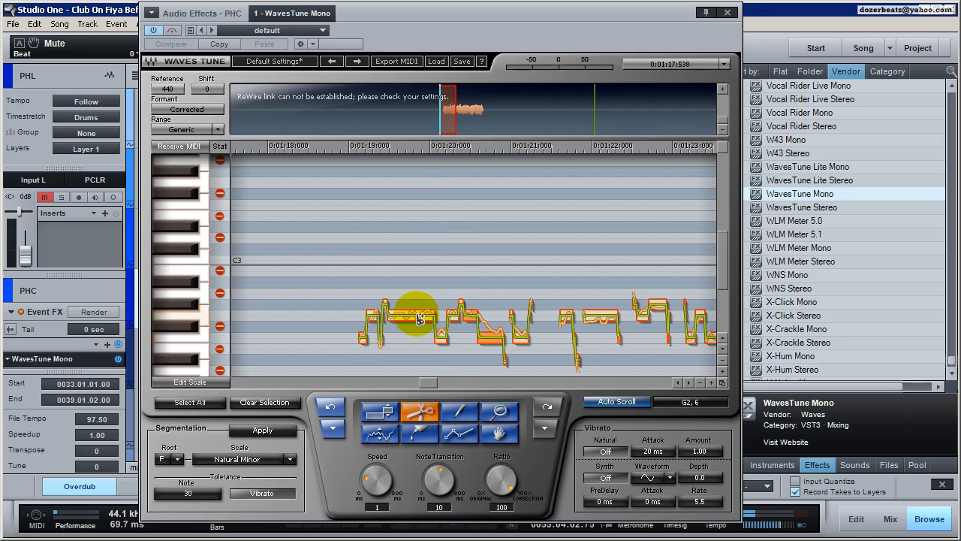
key(space)
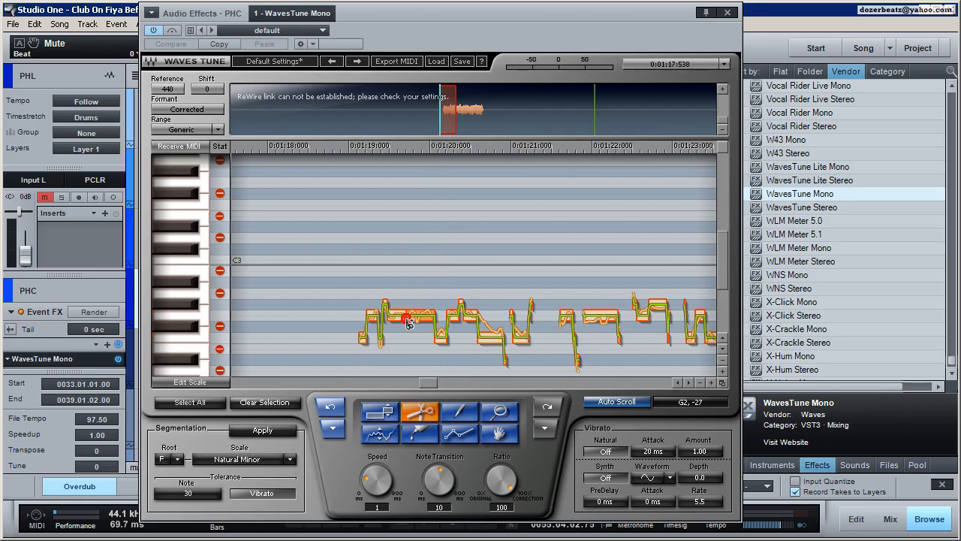
Try raising the later part of the split G2 note to A#2, audition it, and undo the pitch change.
click(366, 415)
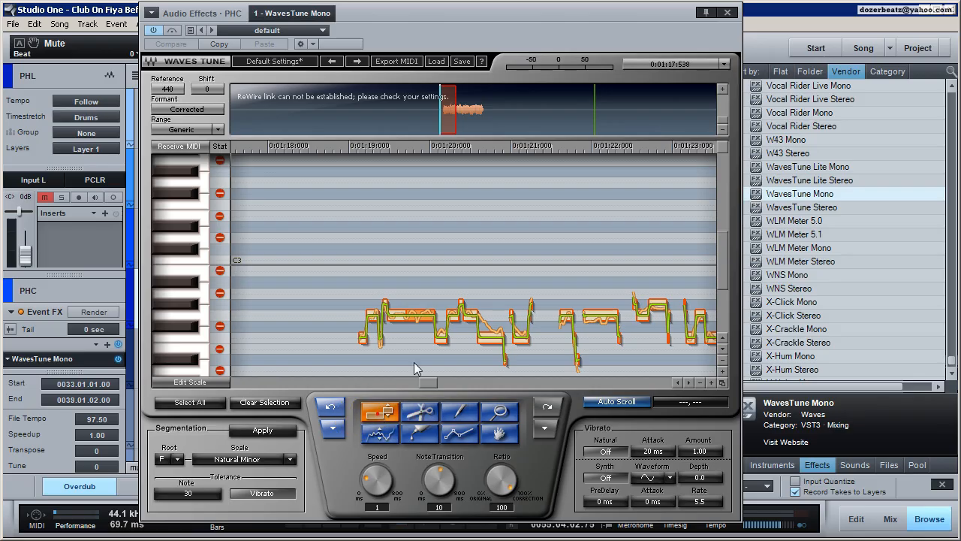
click(419, 311)
drag(419, 311, 419, 293)
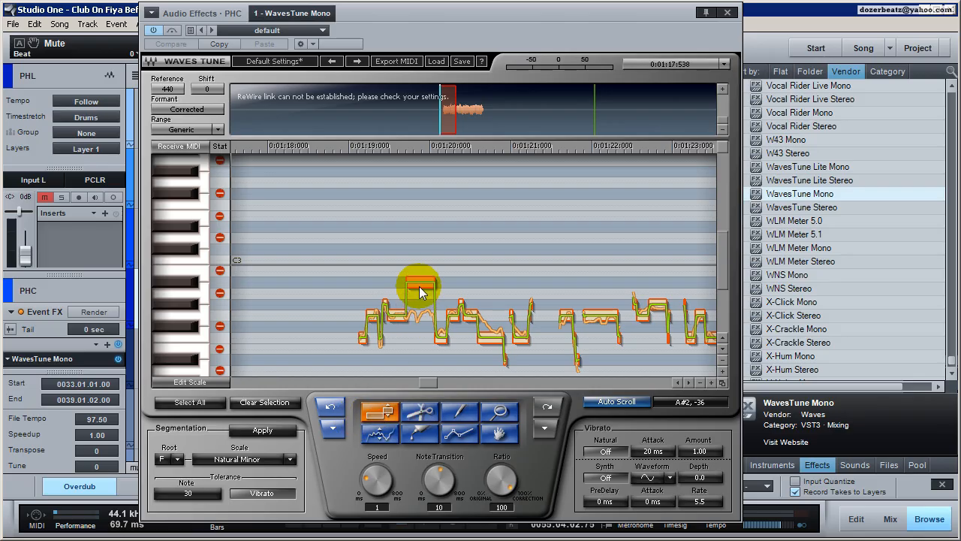
key(space)
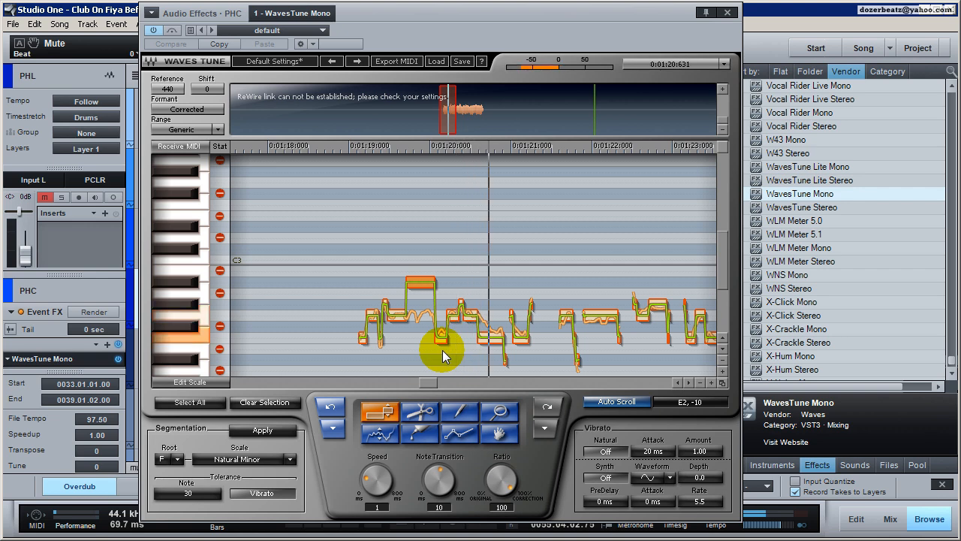
key(space)
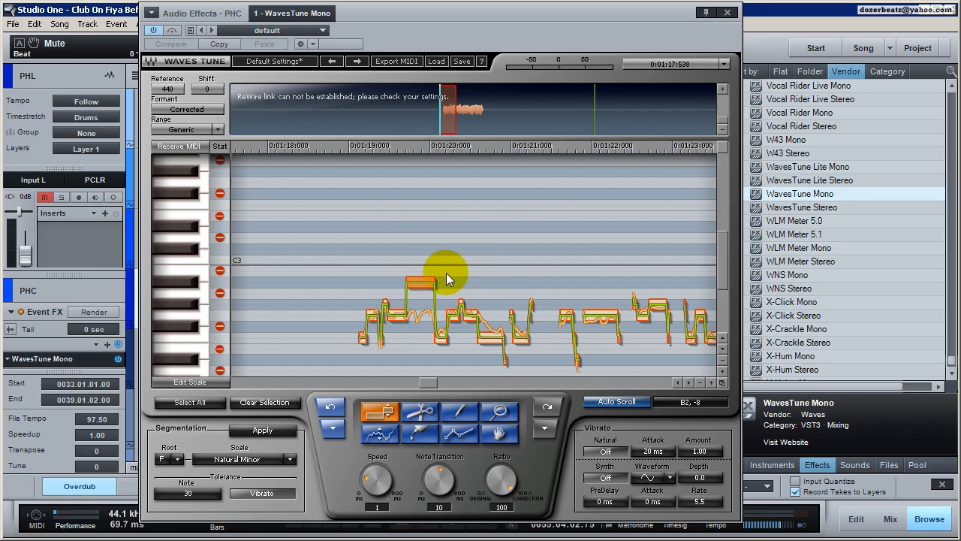
click(329, 409)
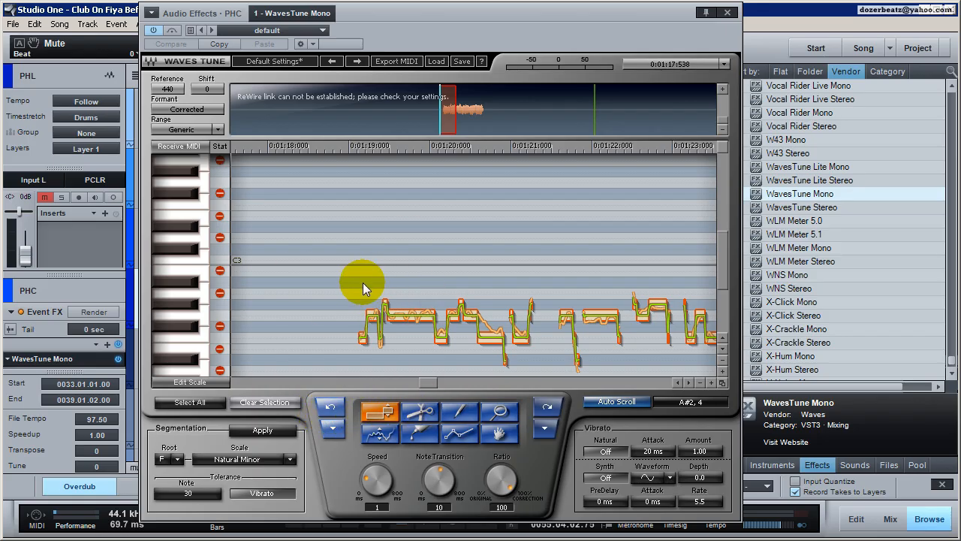
Close the PHC plug-in window, then take the Beat track out of solo and mute it.
click(727, 13)
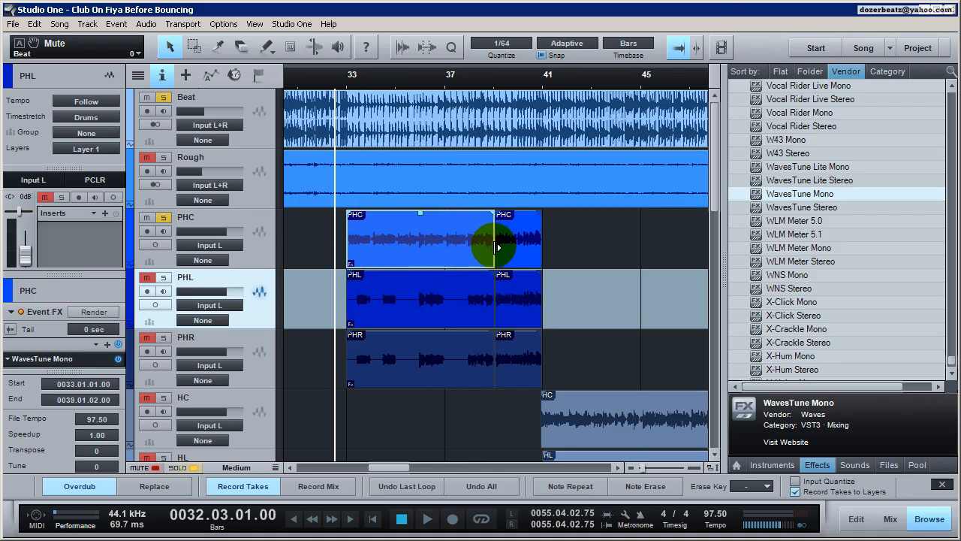
double_click(429, 295)
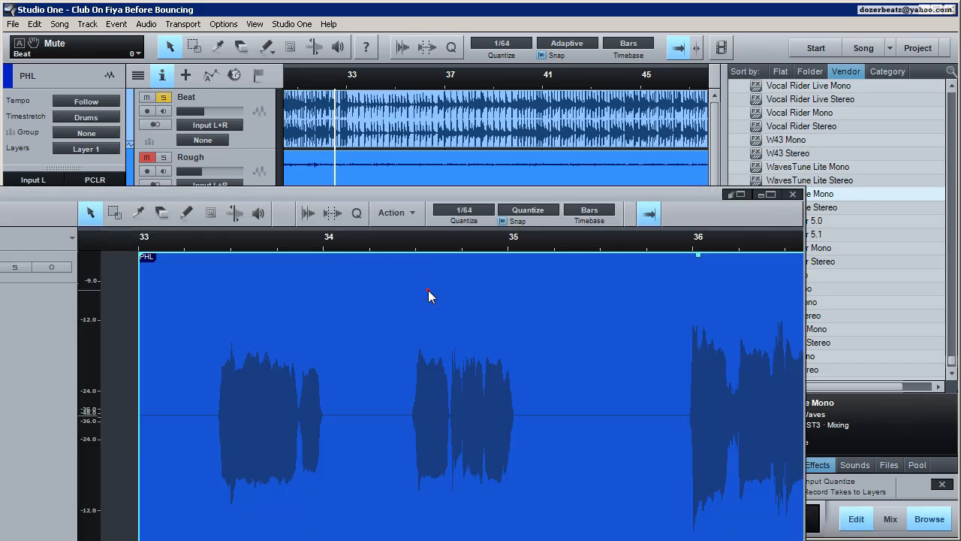
click(793, 194)
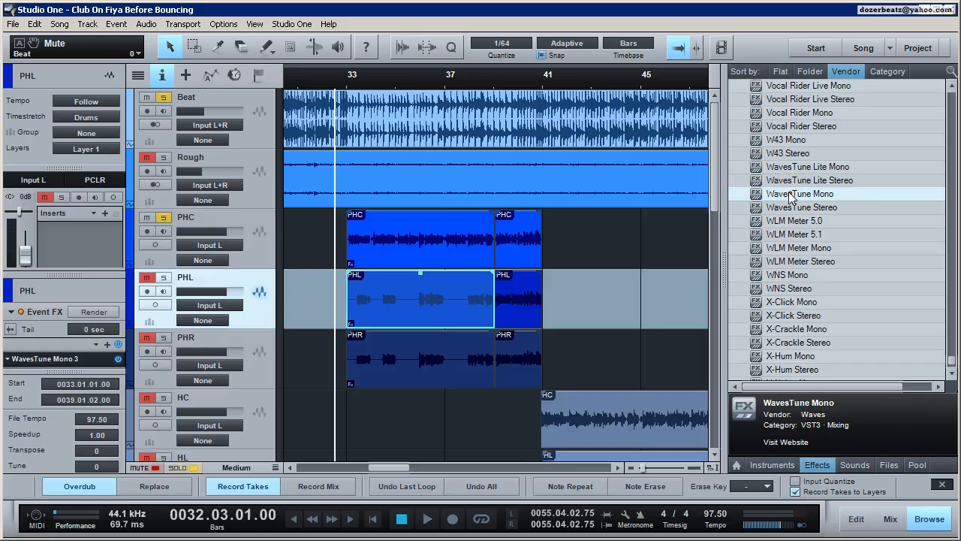
click(384, 365)
click(381, 311)
click(407, 247)
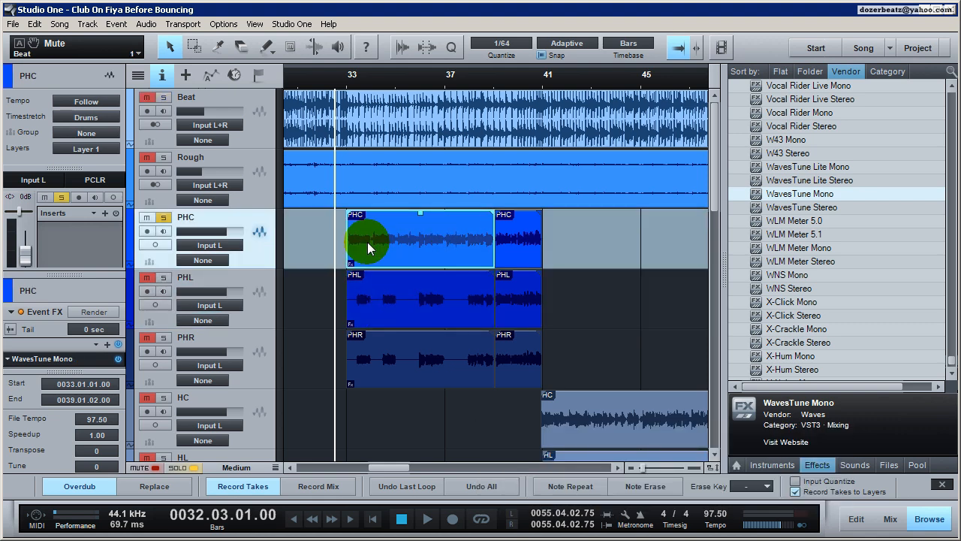
Solo the PHL track and take PHC out of solo so that only PHL is soloed.
click(395, 281)
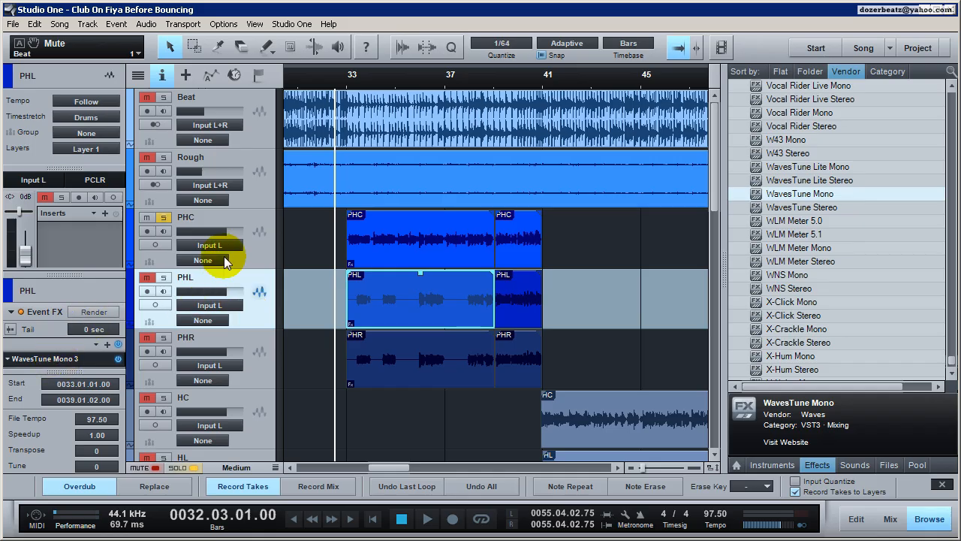
click(168, 277)
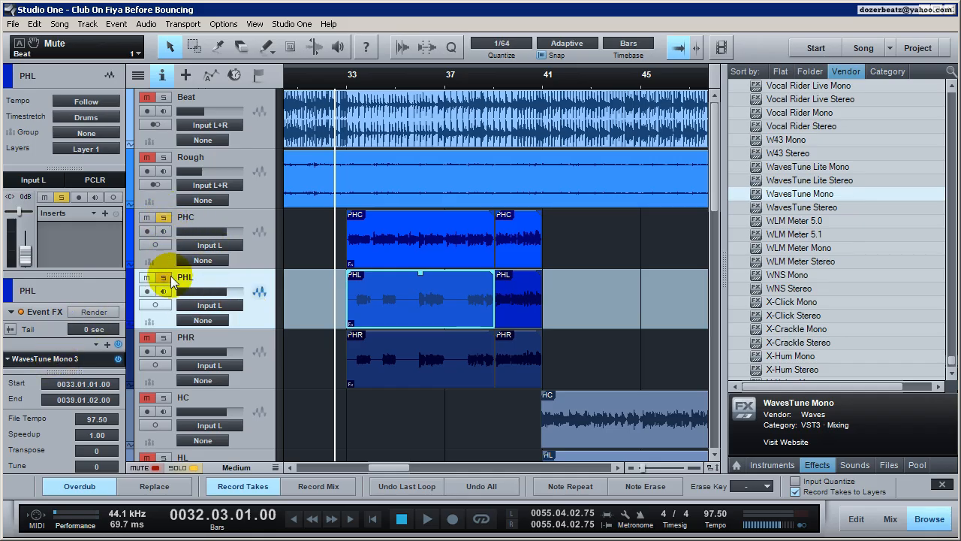
click(163, 337)
click(156, 217)
click(164, 218)
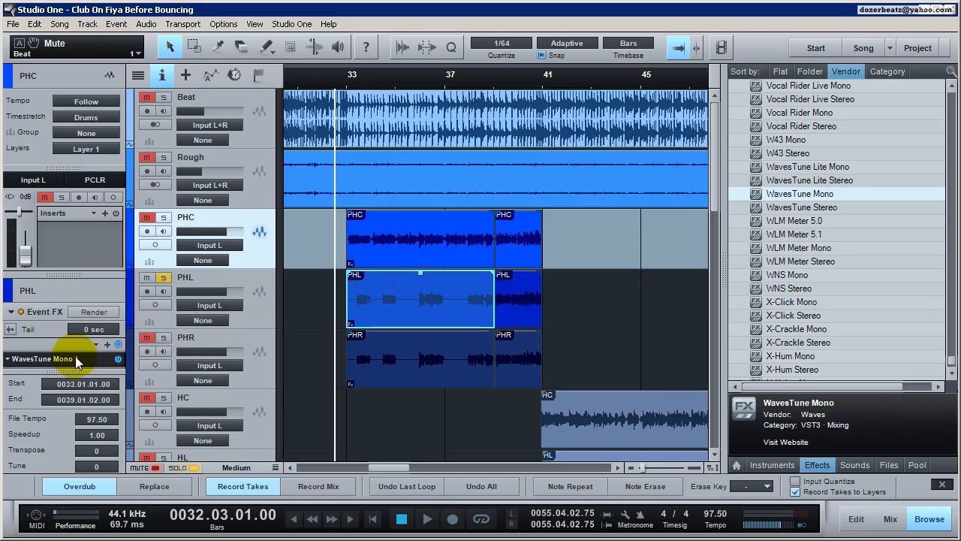
Open WavesTune Mono 3 on the first PHL event and show its notes from about 0:01:18.
click(393, 367)
click(380, 294)
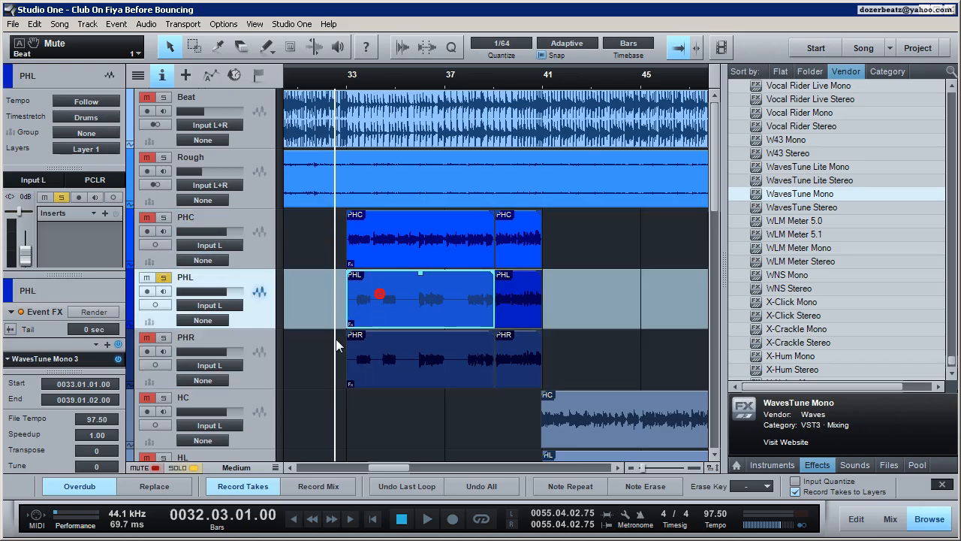
double_click(93, 361)
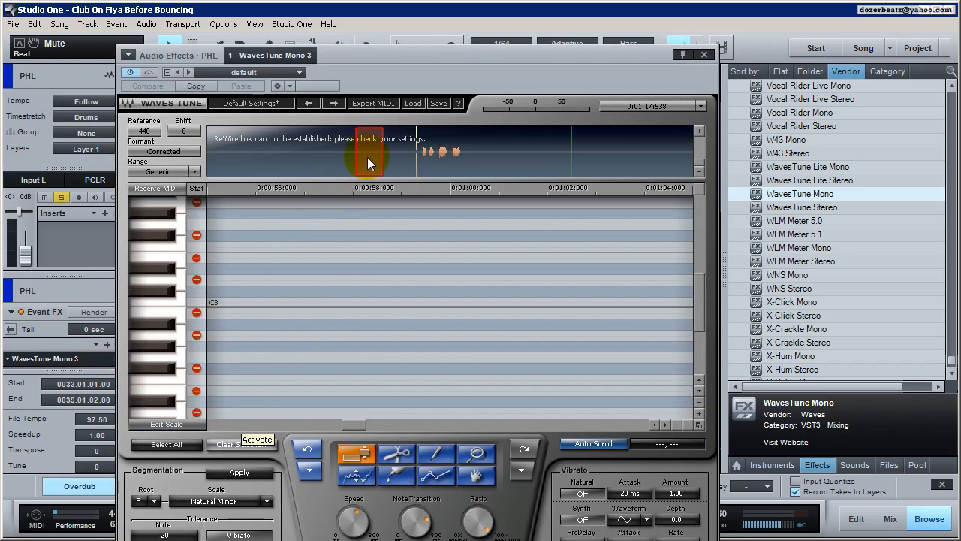
drag(368, 158, 426, 169)
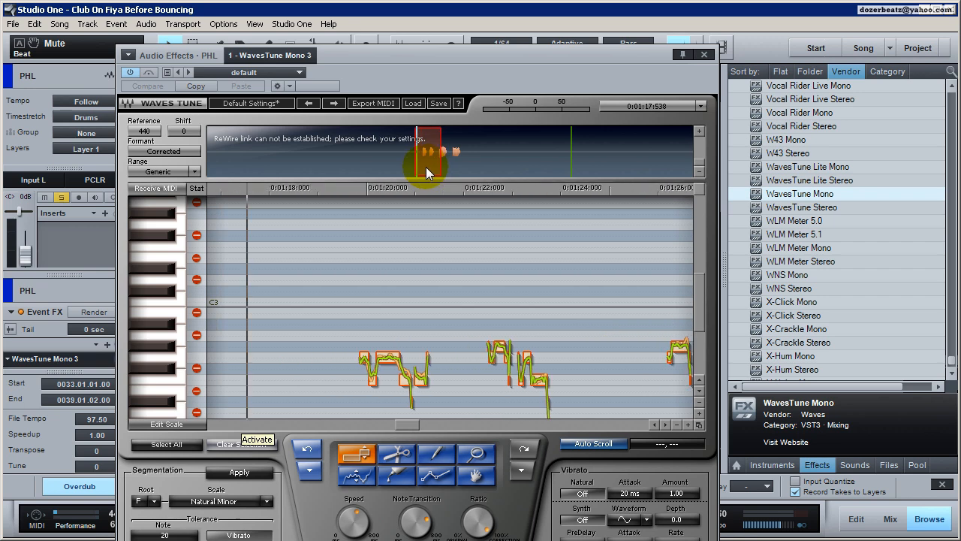
Lower Speed and Note Transition for all PHL notes and audition the tuned vocal.
click(168, 444)
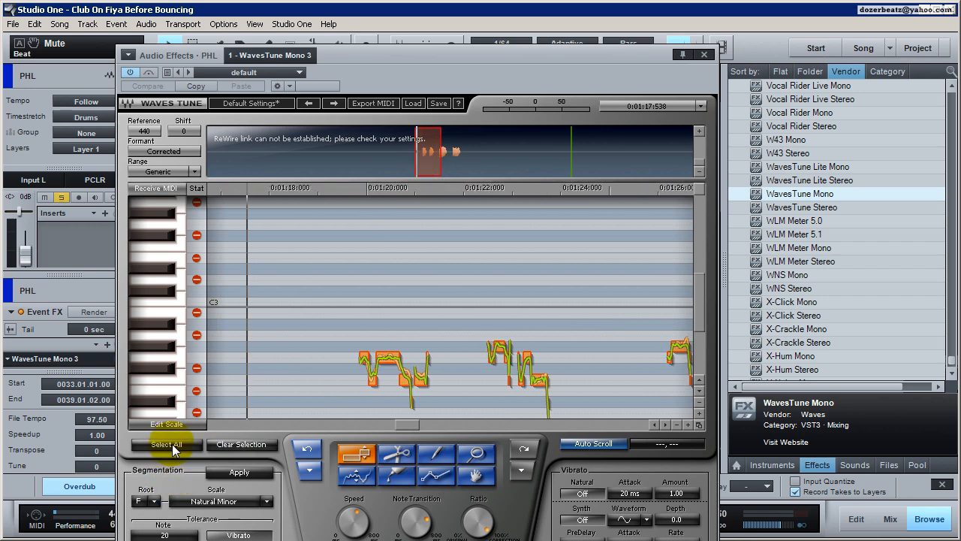
drag(354, 516, 354, 530)
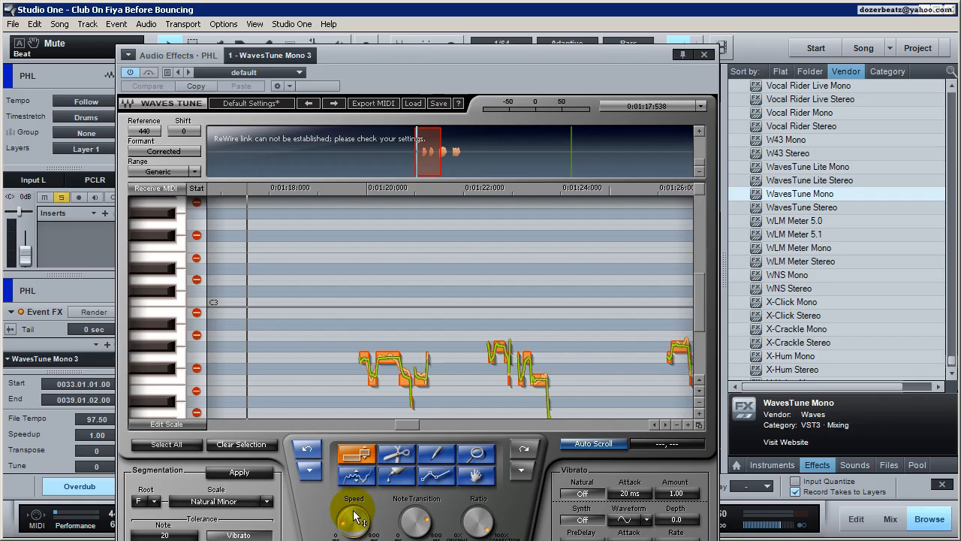
mouse_move(415, 519)
mouse_down()
mouse_move(415, 533)
mouse_move(415, 524)
mouse_up()
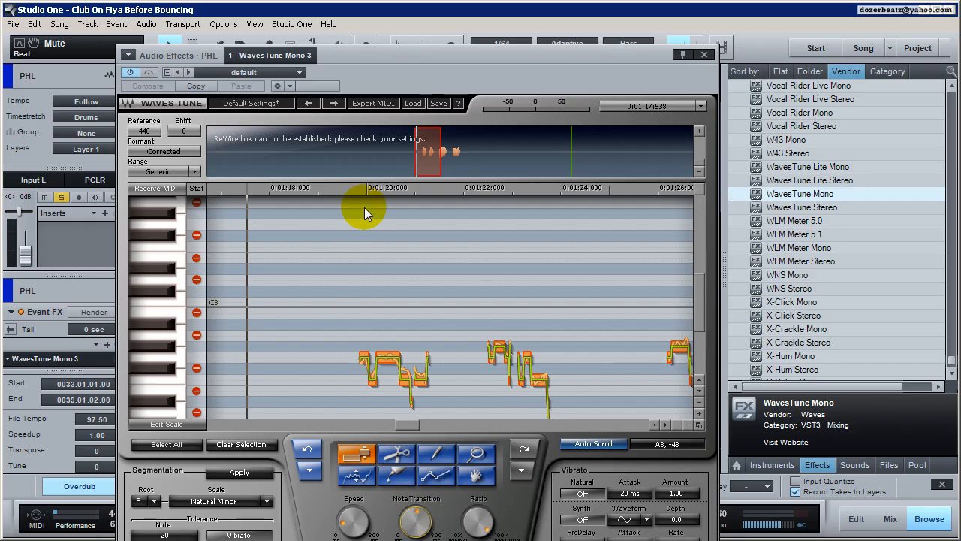
key(space)
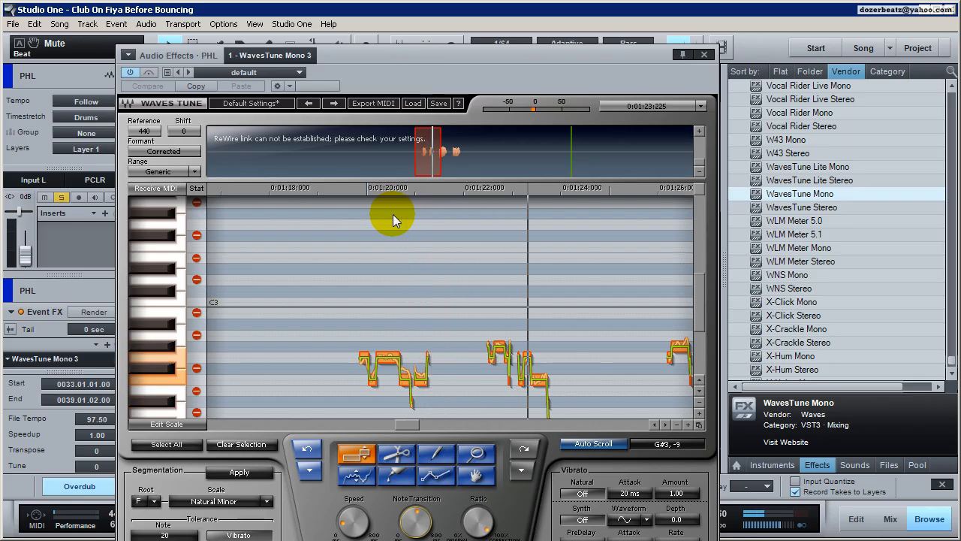
key(space)
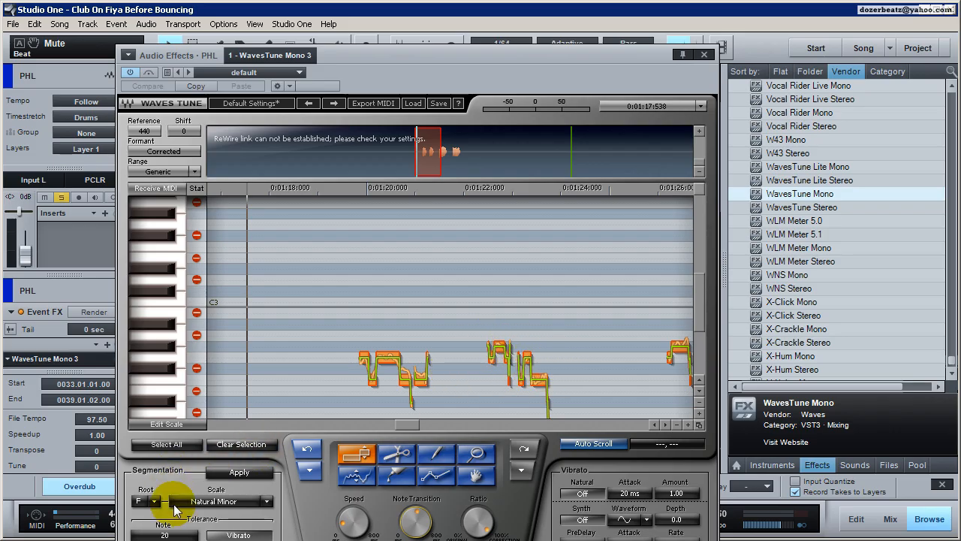
Try Note tolerance settings from 0 to 97 on all PHL notes, and set the tolerance to 26.
drag(167, 537, 167, 509)
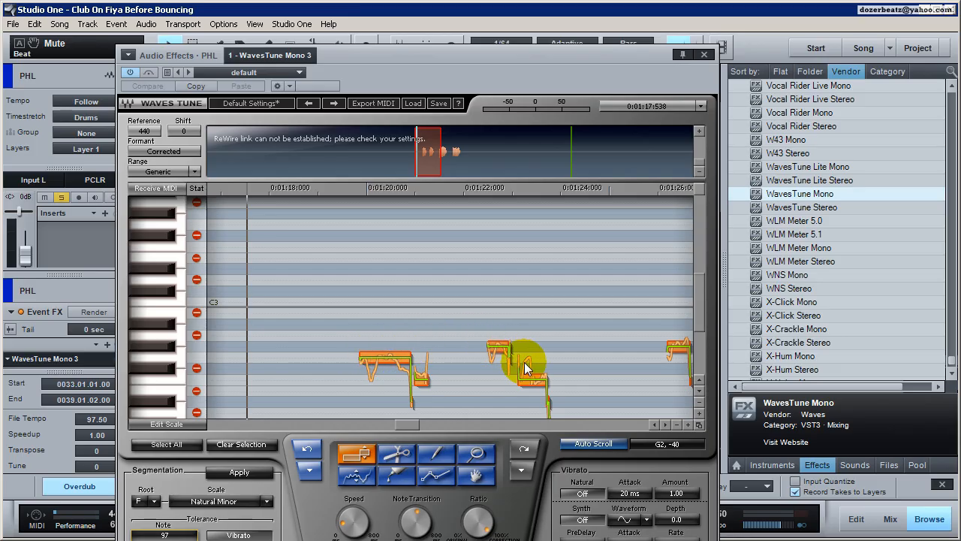
drag(170, 533, 171, 540)
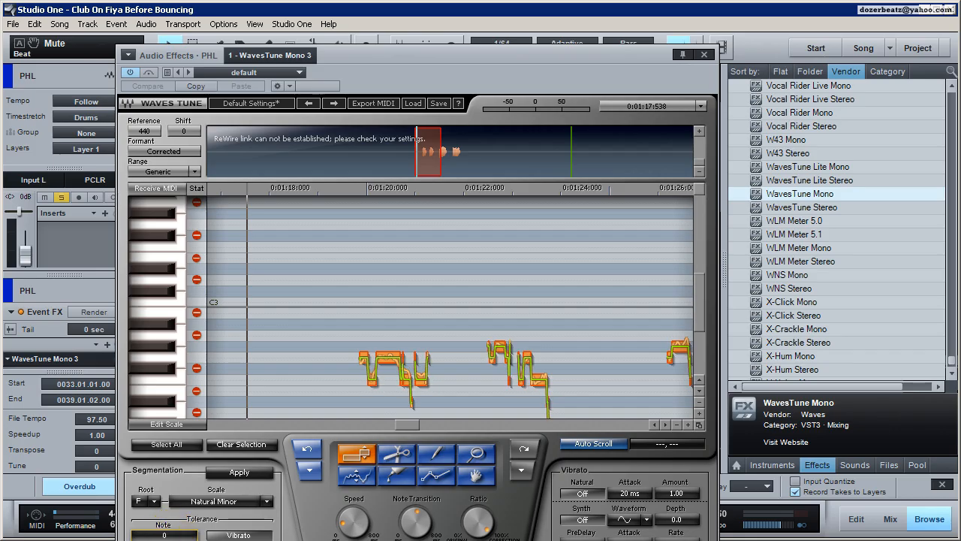
drag(171, 540, 171, 534)
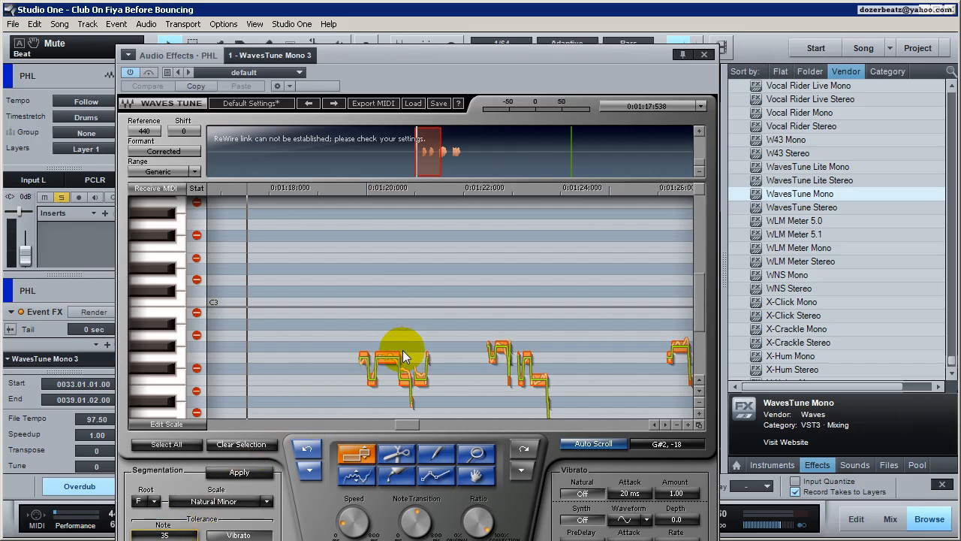
drag(171, 534, 171, 540)
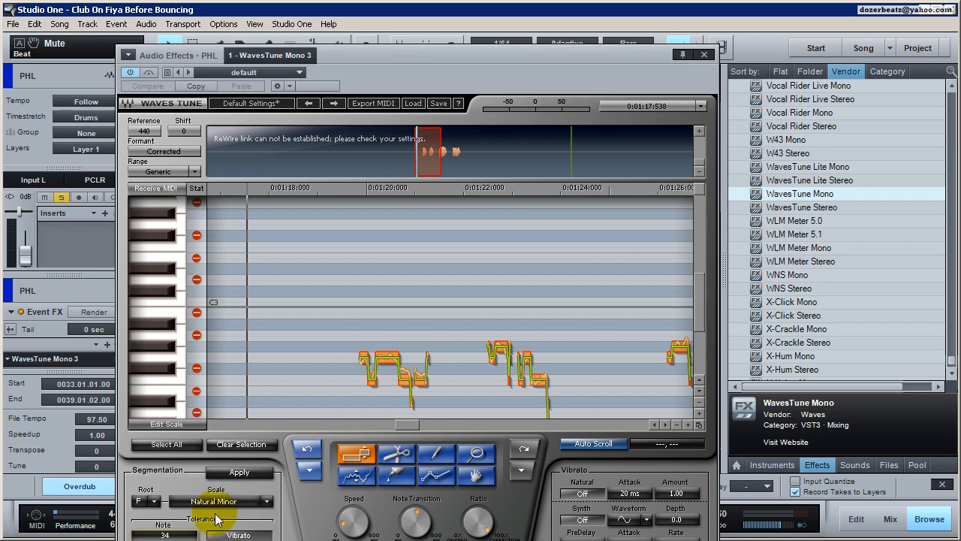
drag(183, 535, 181, 531)
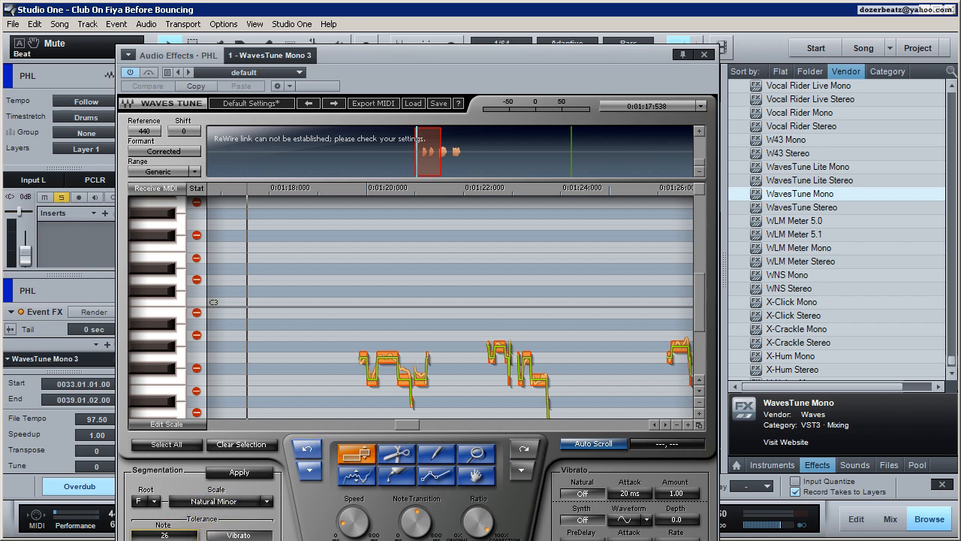
Set the Note tolerance to 31 for all PHL notes and audition the tuned vocal to its end.
drag(182, 539, 182, 531)
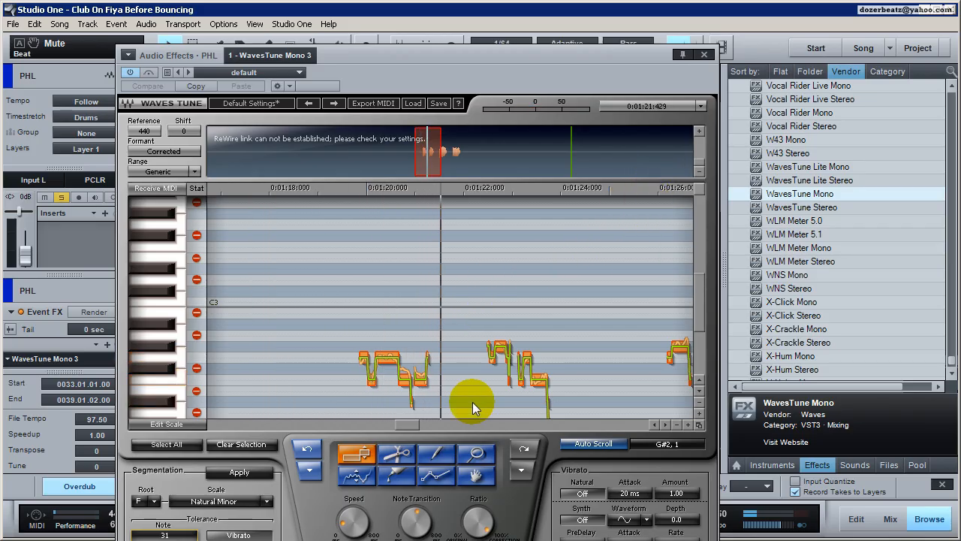
click(426, 430)
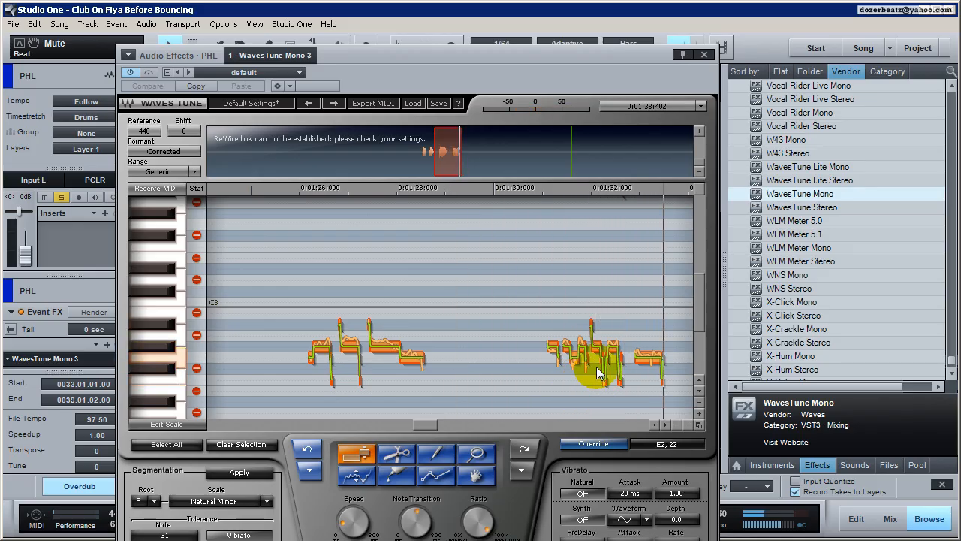
key(space)
click(704, 55)
Open WavesTune Mono 2 on the first PHR event, select all its notes and review them from about 0:01:18.
click(427, 361)
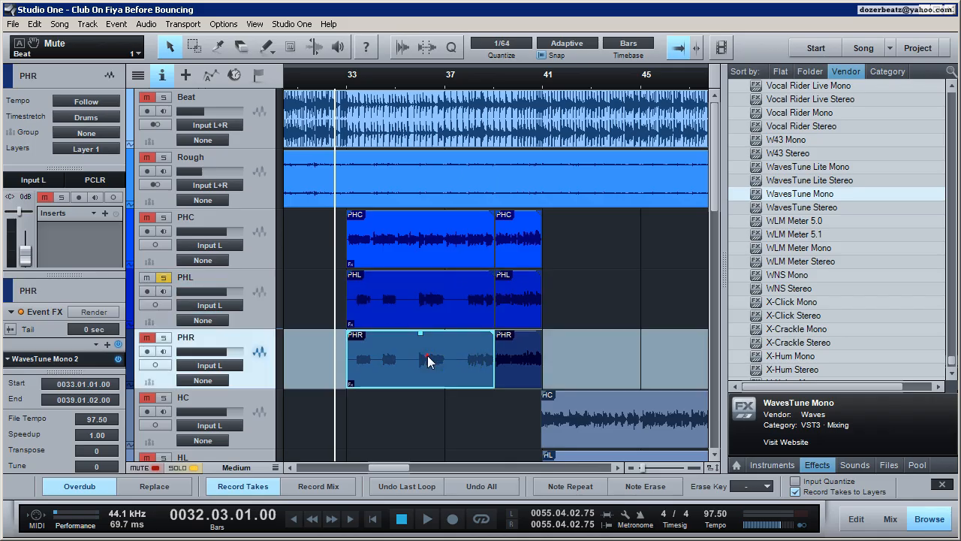
double_click(79, 361)
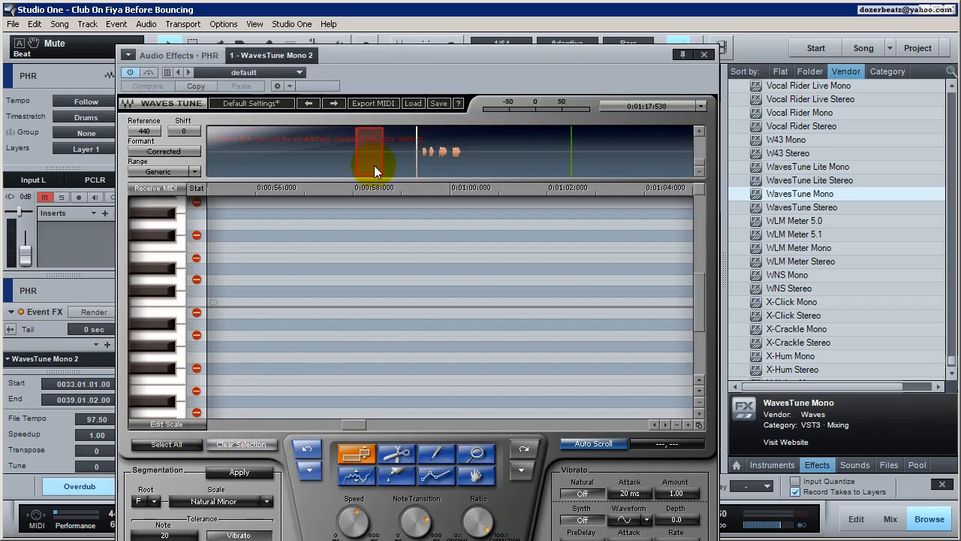
drag(374, 166, 434, 166)
click(167, 444)
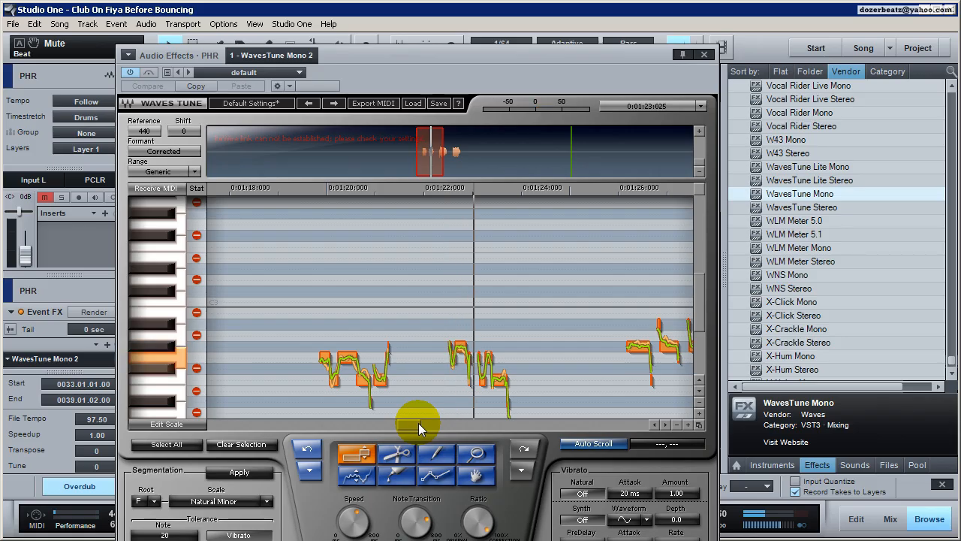
drag(418, 423, 438, 426)
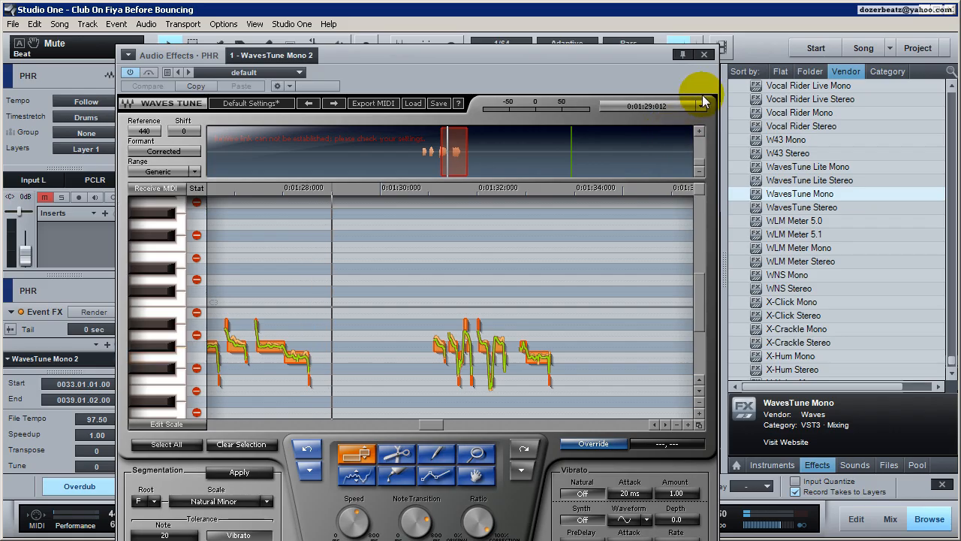
click(710, 55)
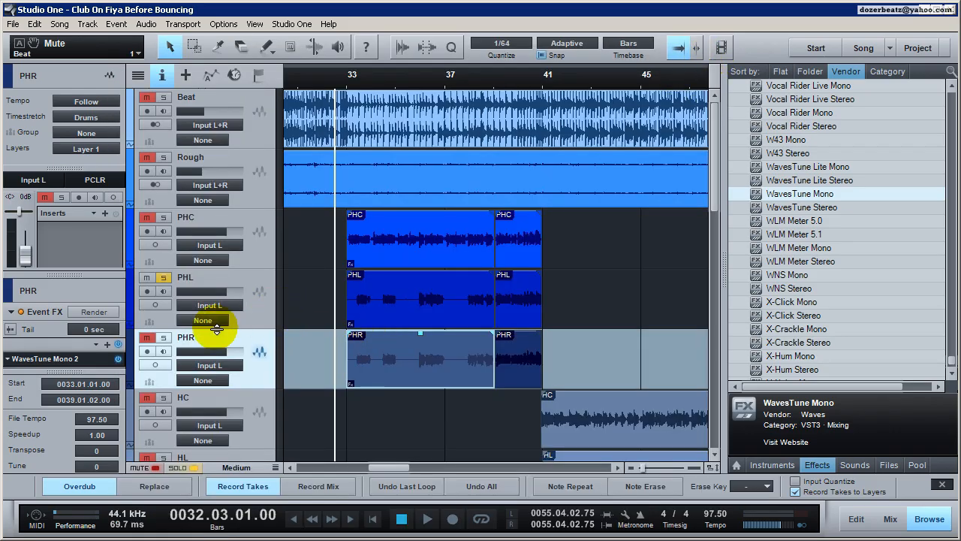
Solo PHR together with PHL, keep PHL unmuted and audition both tracks.
click(164, 337)
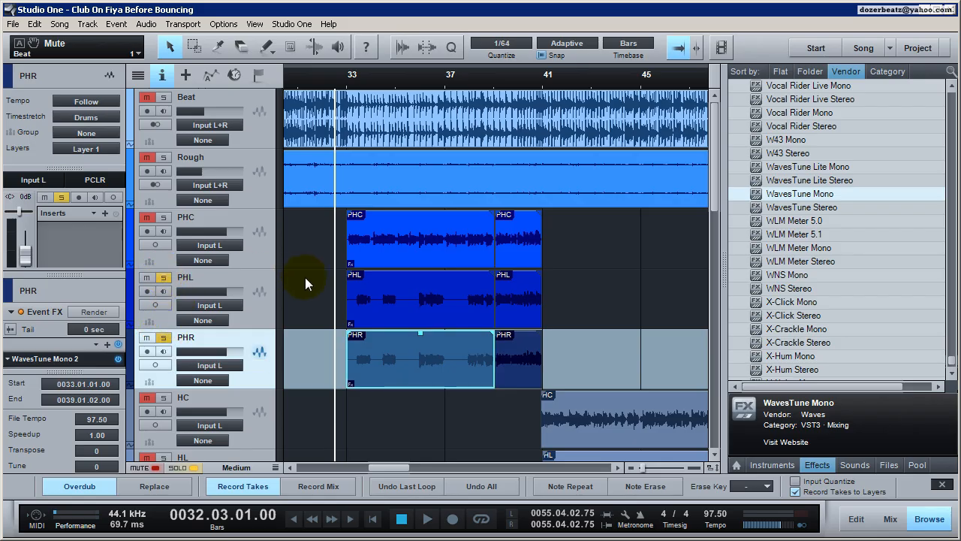
click(379, 289)
click(147, 277)
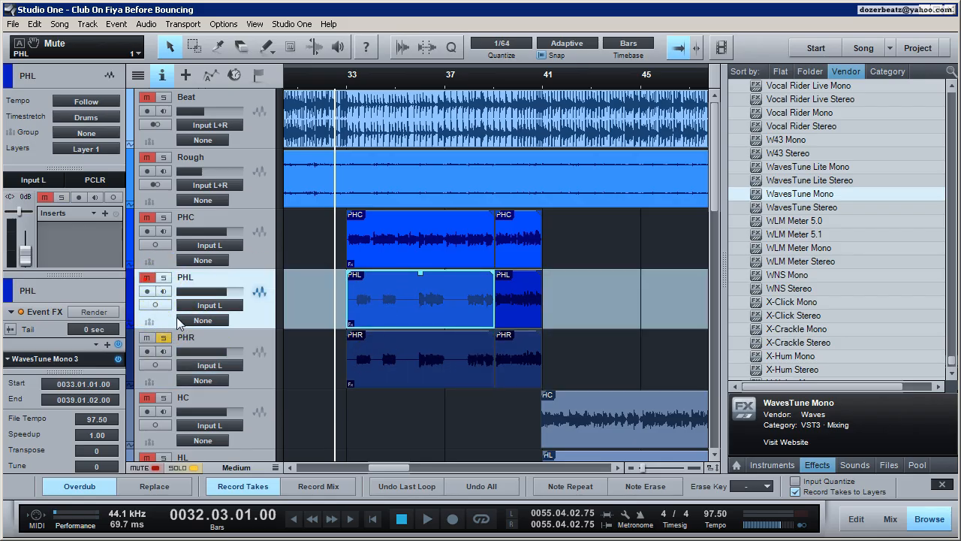
click(146, 278)
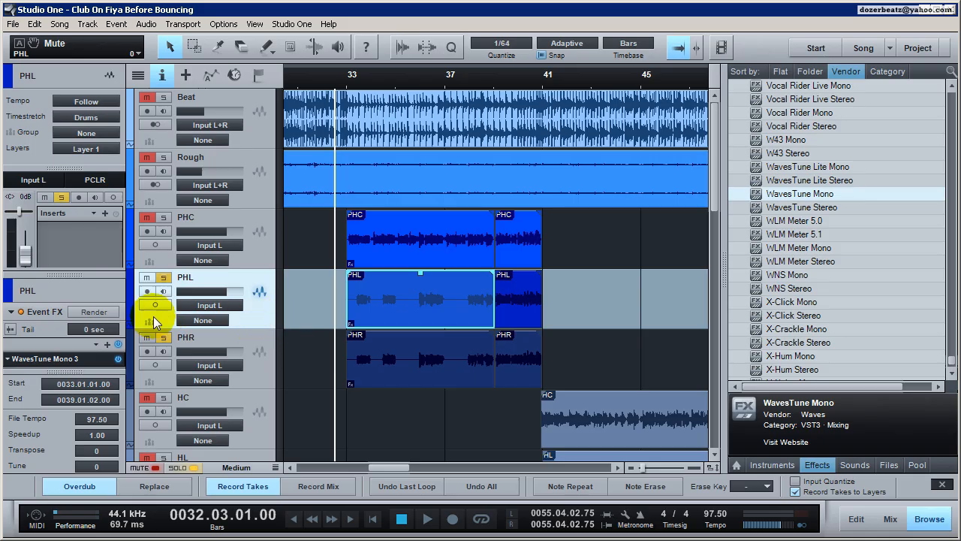
key(space)
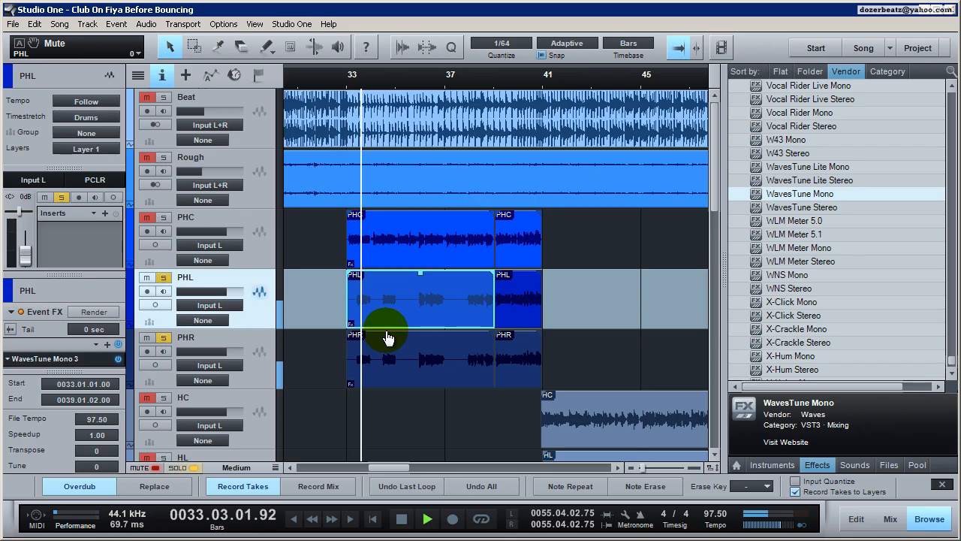
key(space)
Lower Speed and Note Transition for all notes of the first PHR event in WavesTune Mono 2.
click(384, 337)
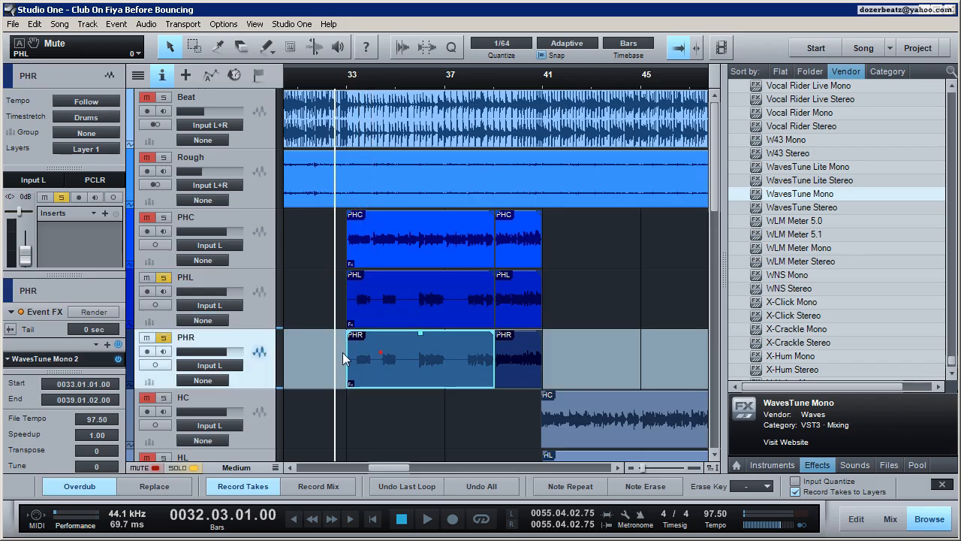
double_click(77, 364)
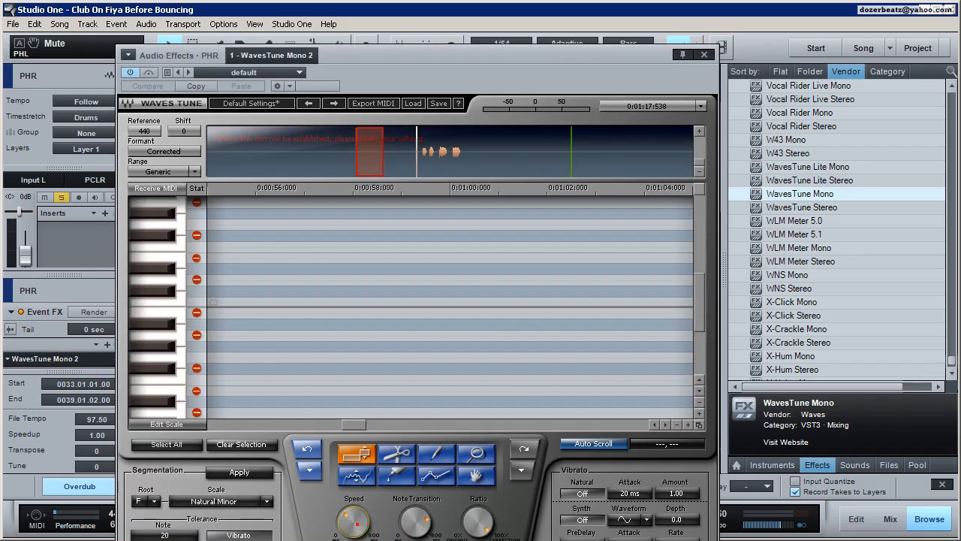
click(413, 513)
click(704, 55)
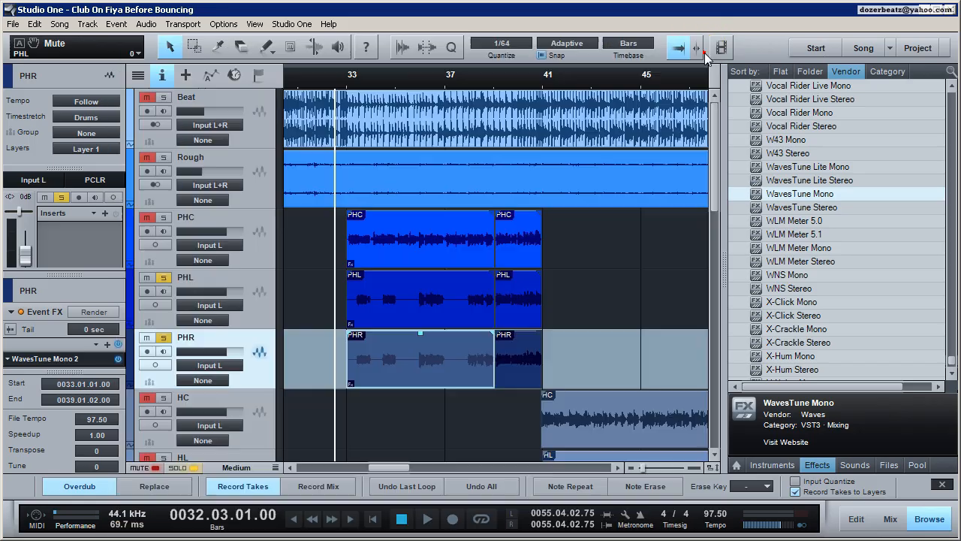
Audition PHL and PHR together from just before bar 33 and again from bar 36.
key(space)
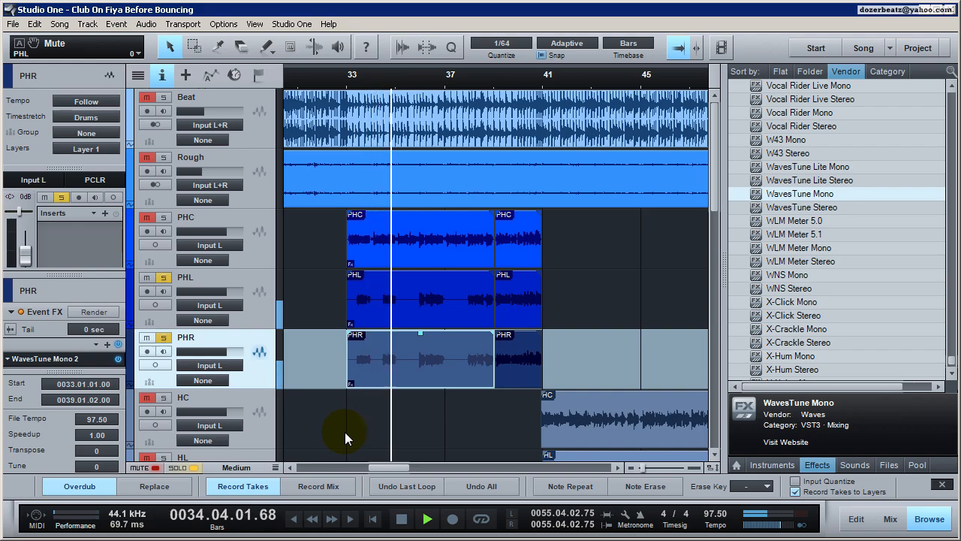
key(space)
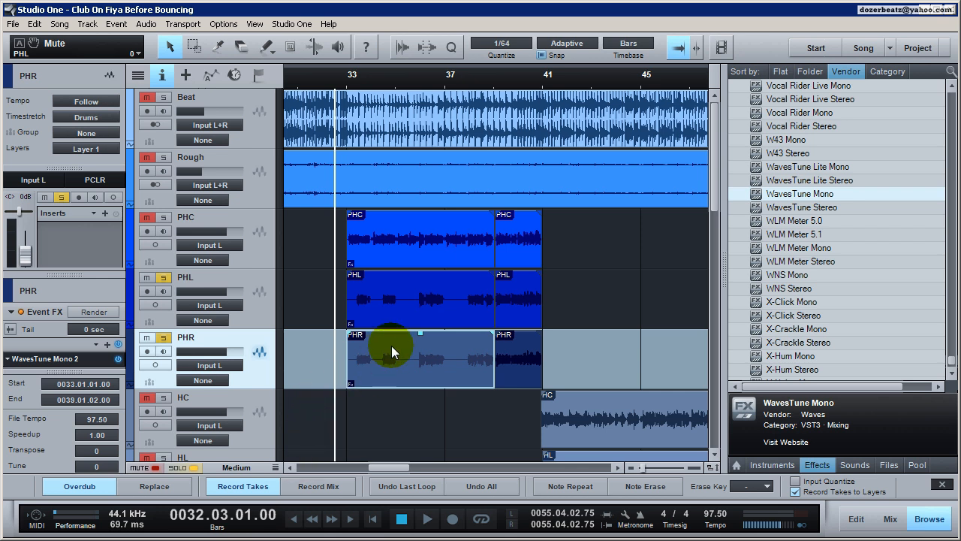
click(426, 79)
key(space)
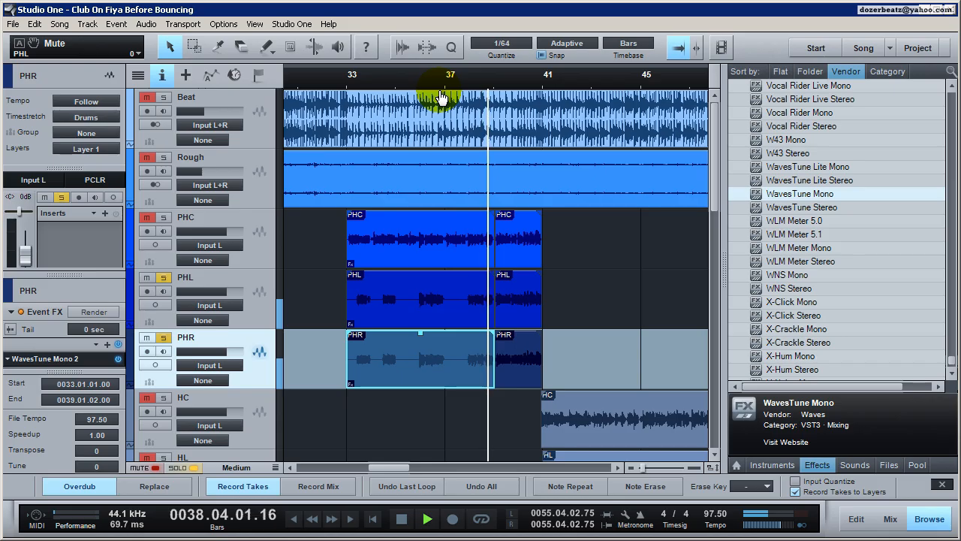
key(space)
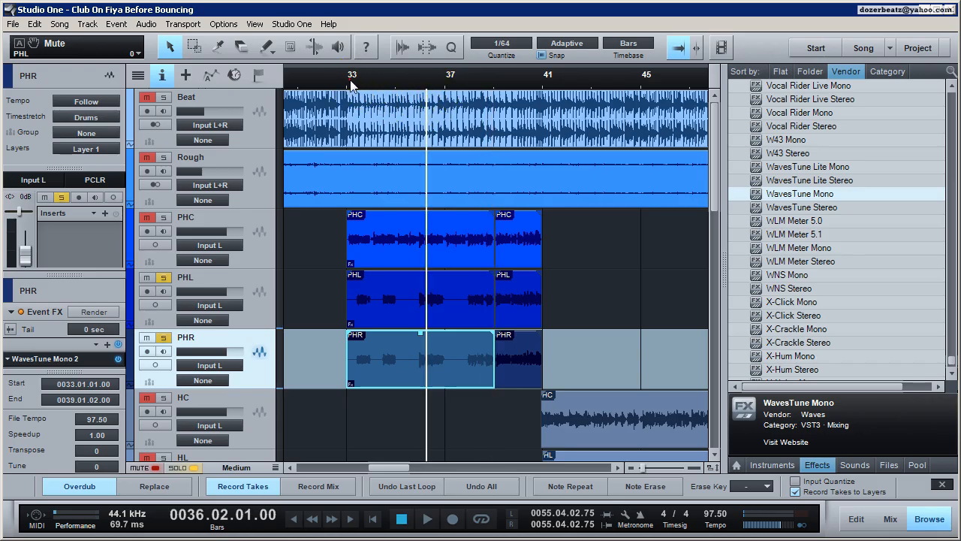
Raise the PHR note at about 0:01:20 by one pitch step and audition it with PHL from bar 33.
click(354, 75)
double_click(64, 359)
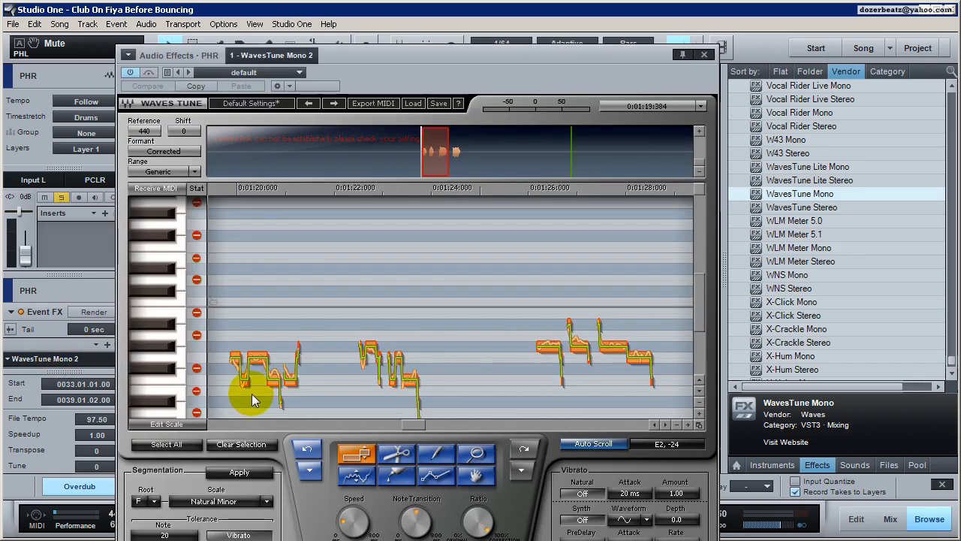
click(705, 55)
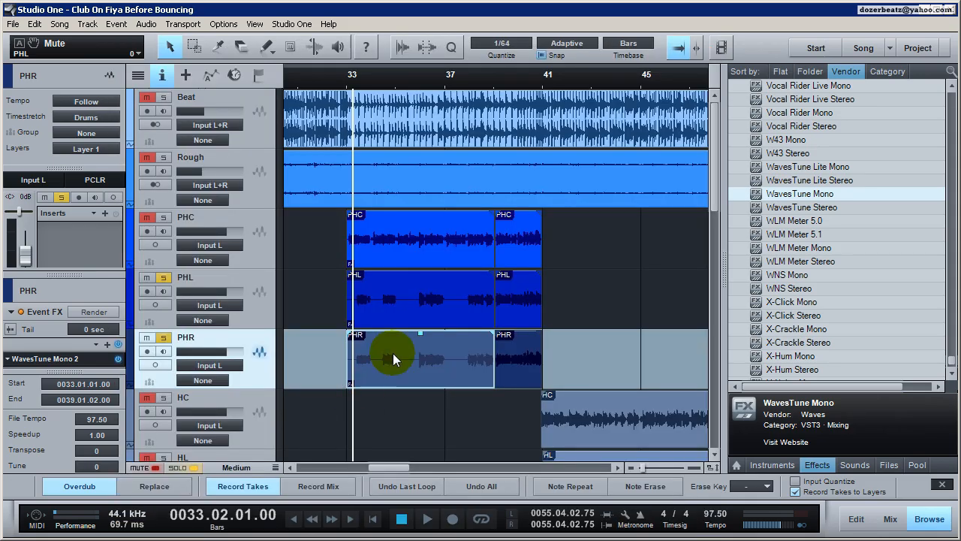
double_click(63, 358)
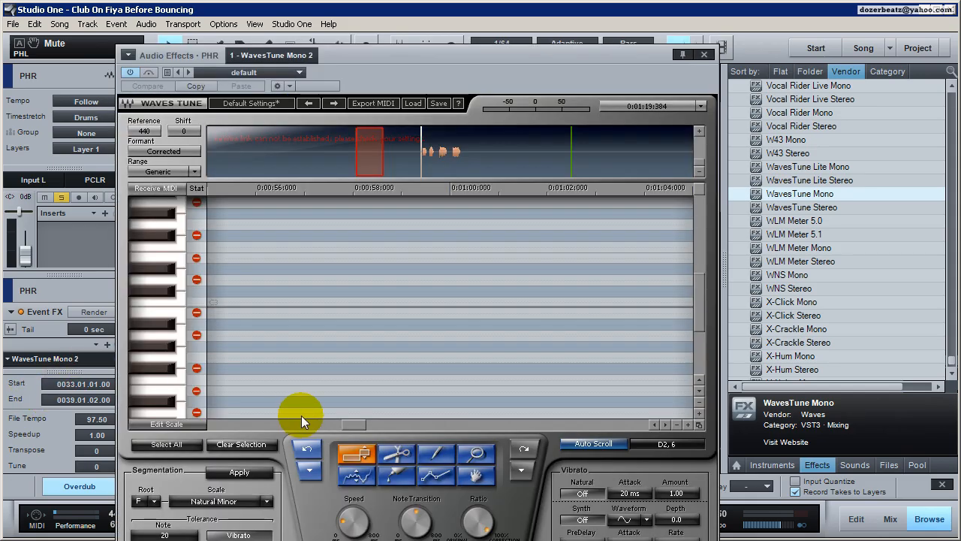
drag(347, 429, 409, 424)
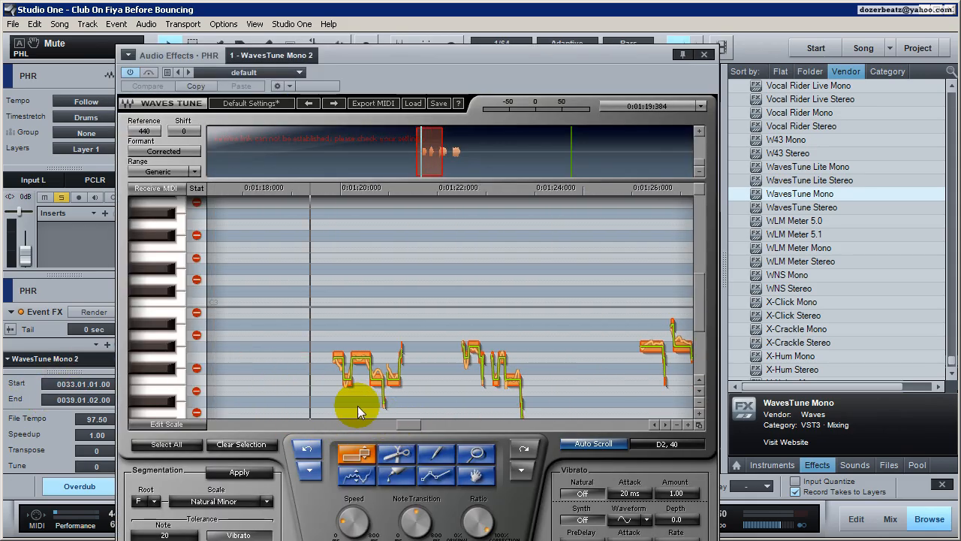
drag(363, 362, 364, 353)
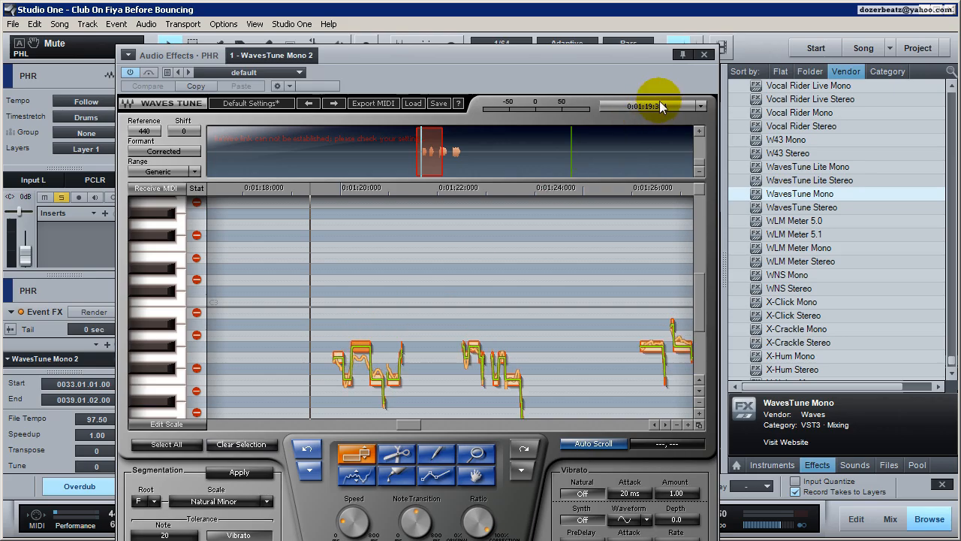
click(703, 56)
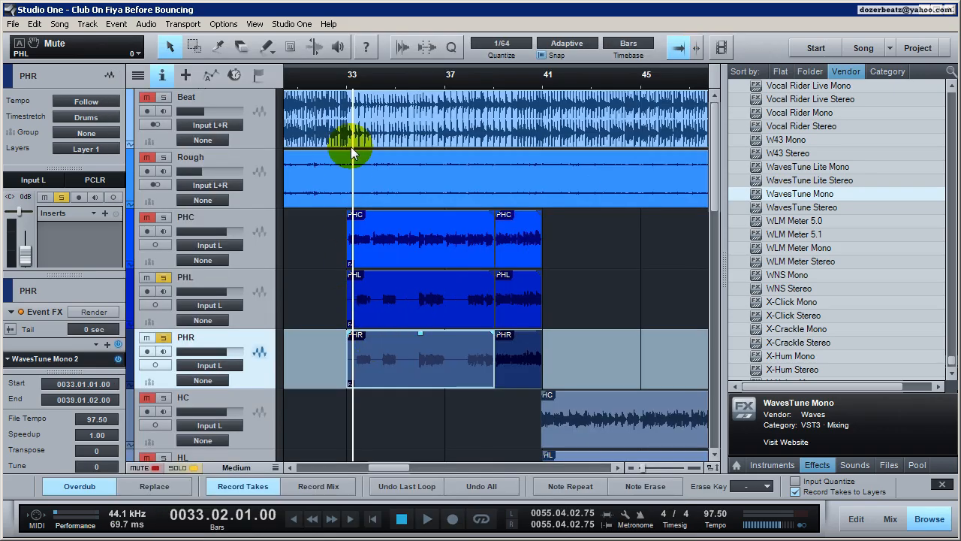
click(351, 86)
key(space)
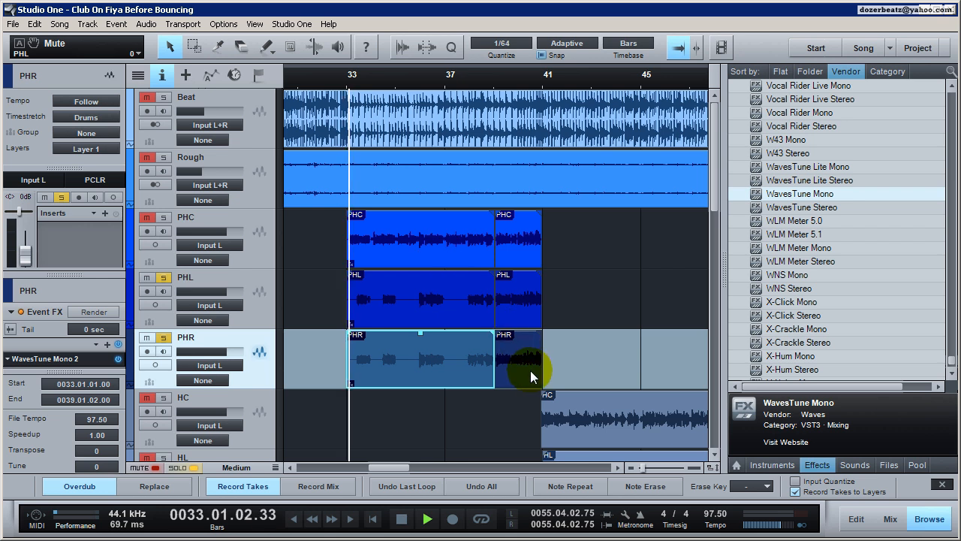
key(space)
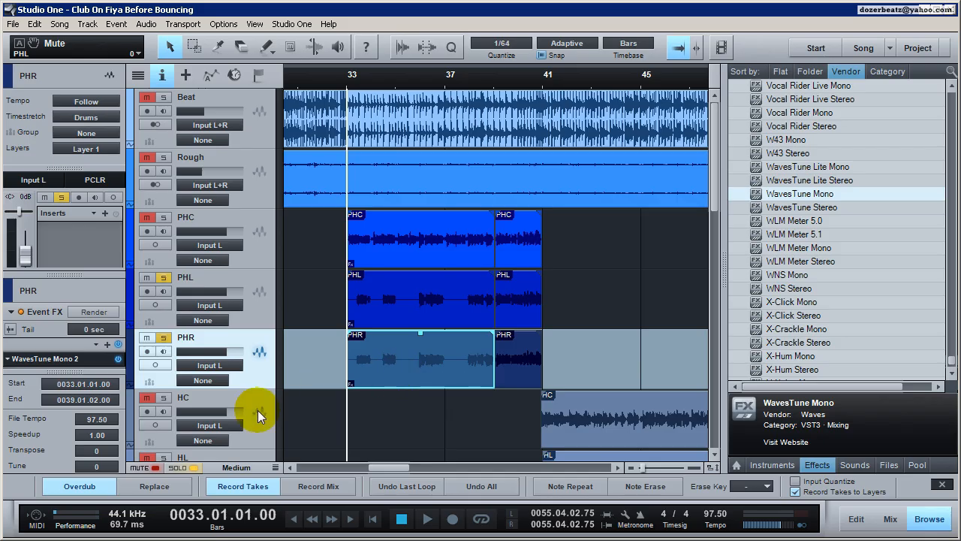
Raise the two PHR notes following the one at 0:01:20 to that note's pitch and audition from bar 33.
click(68, 360)
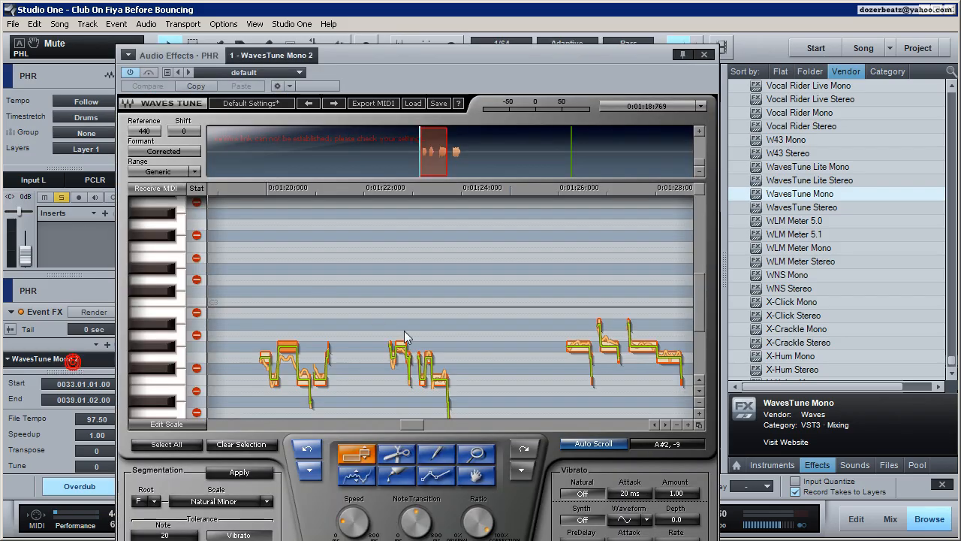
mouse_move(305, 386)
mouse_down()
mouse_move(300, 348)
mouse_move(310, 382)
mouse_move(321, 385)
mouse_up()
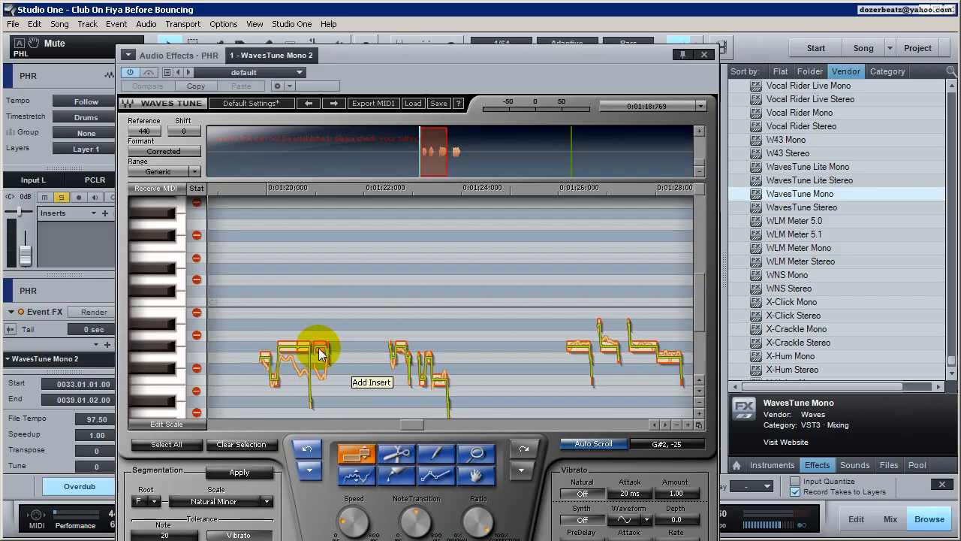
click(704, 55)
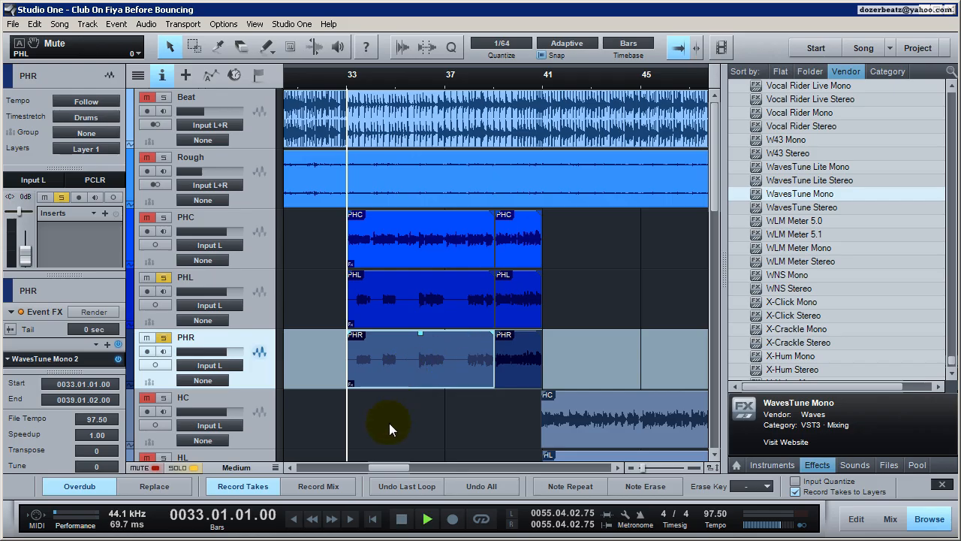
key(space)
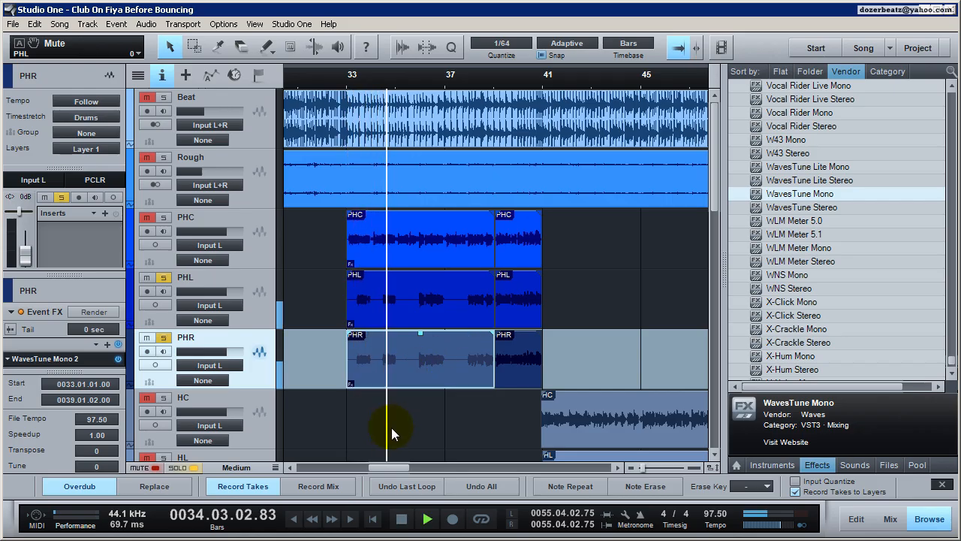
key(space)
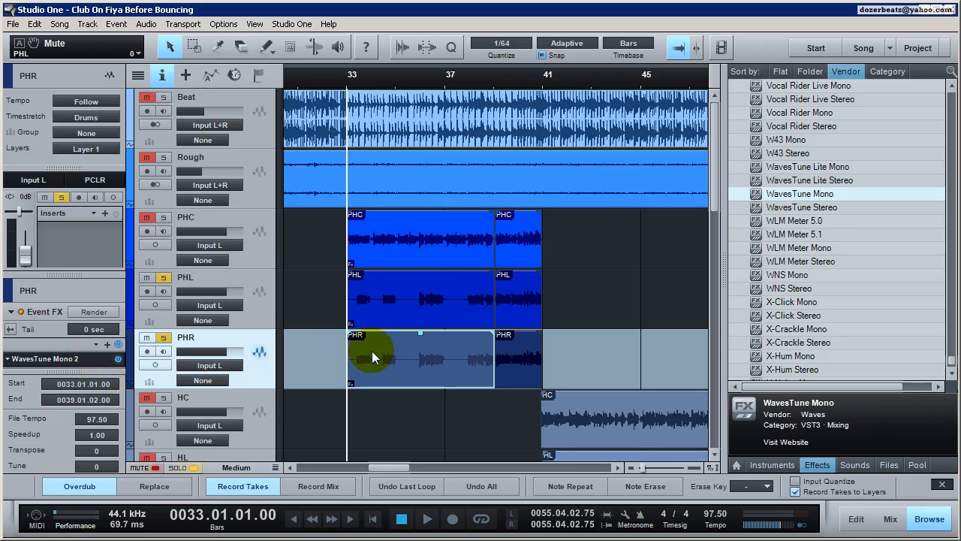
Undo the three pitch changes on the PHR notes around 0:01:20 in WavesTune Mono 2.
double_click(94, 355)
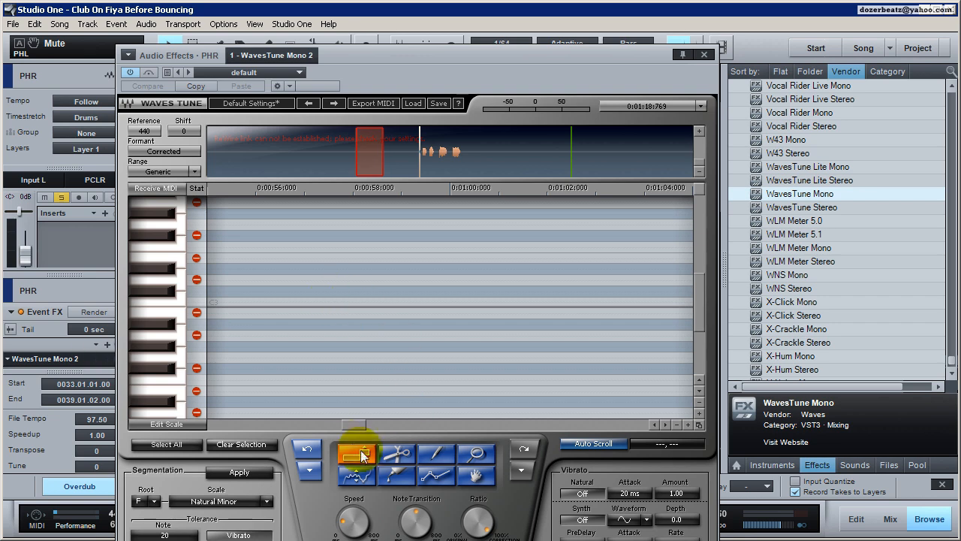
drag(348, 427, 401, 428)
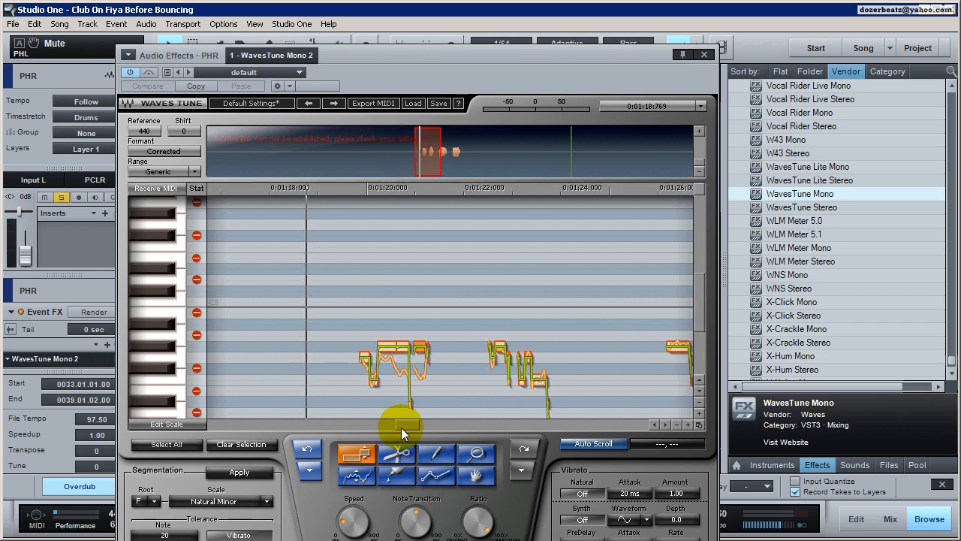
click(307, 449)
click(312, 455)
click(312, 455)
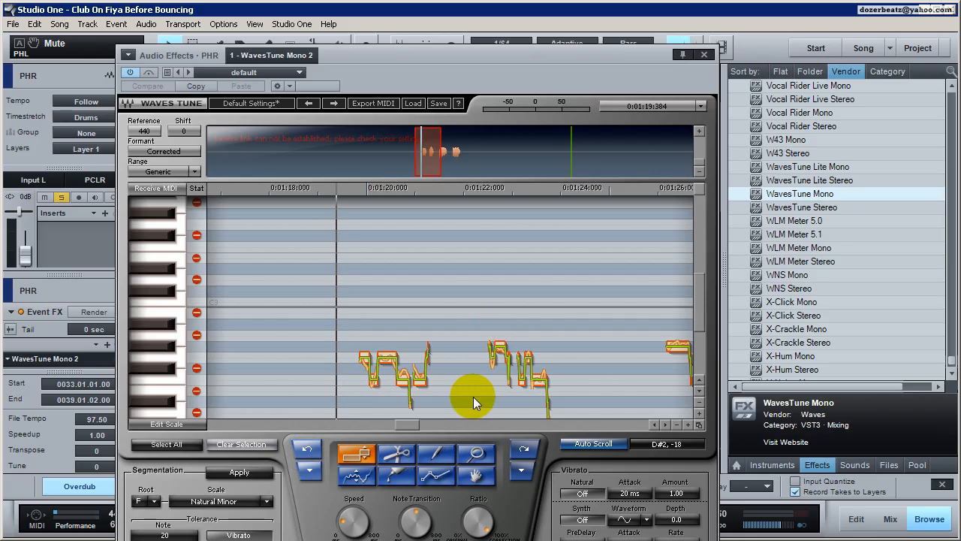
click(705, 55)
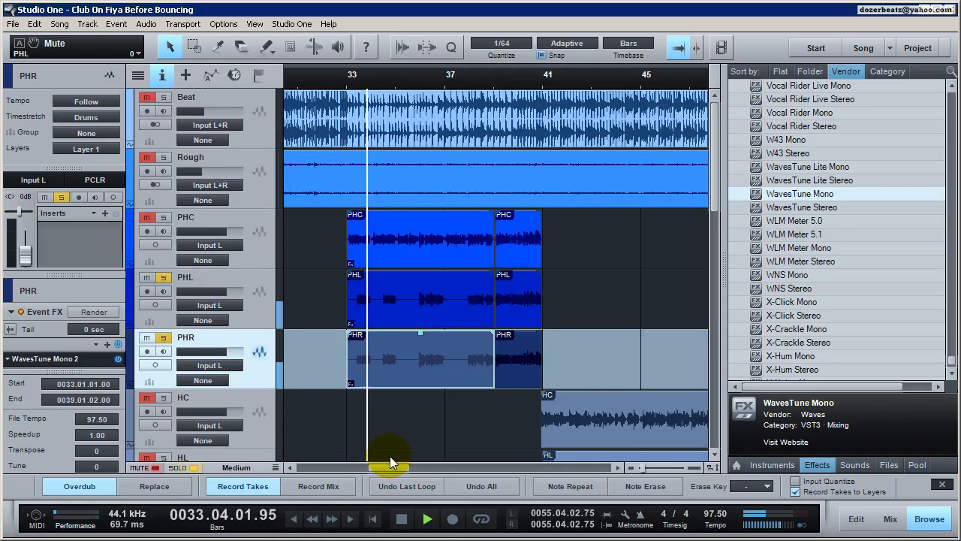
Stop playback and set the Shift of the PHL event before bar 39 to -1200 in WavesTune Mono 3.
key(space)
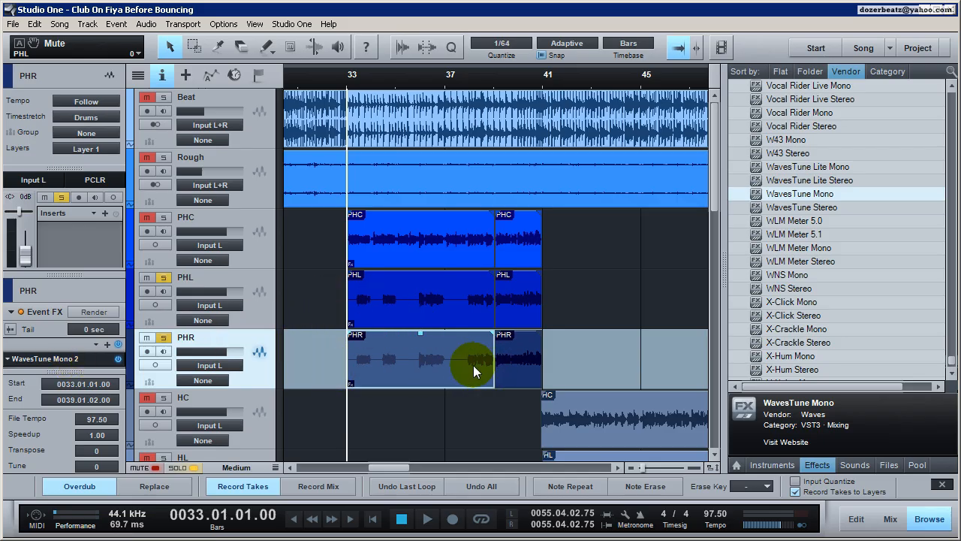
click(413, 307)
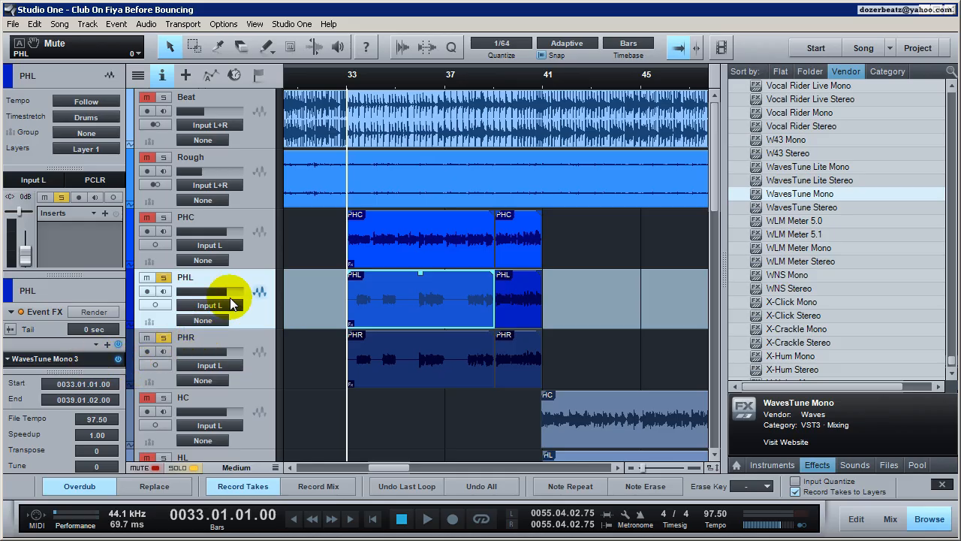
double_click(80, 360)
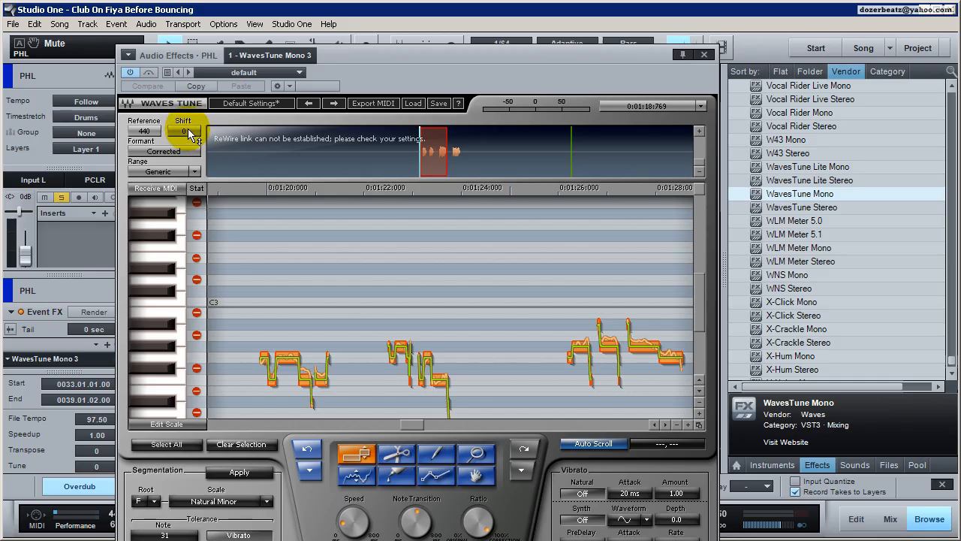
drag(188, 128, 188, 219)
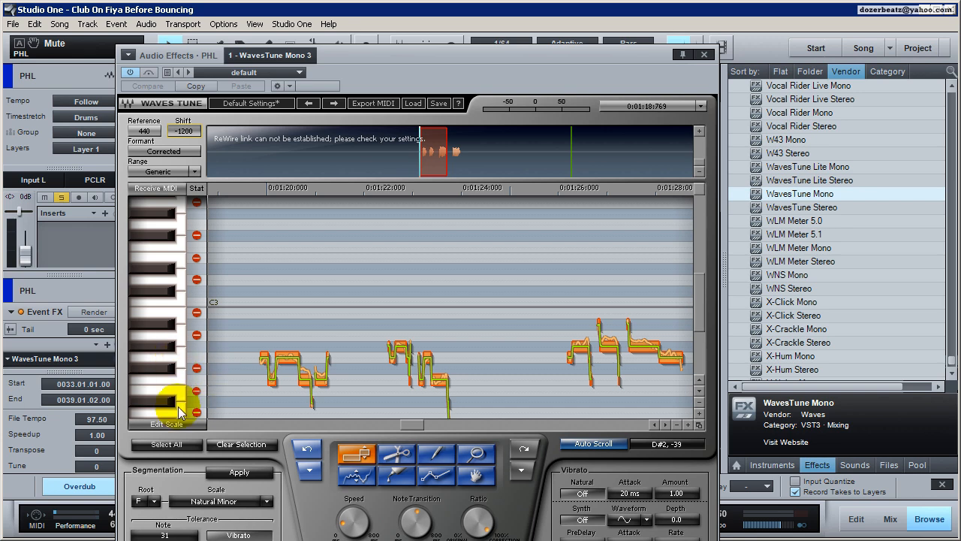
click(704, 55)
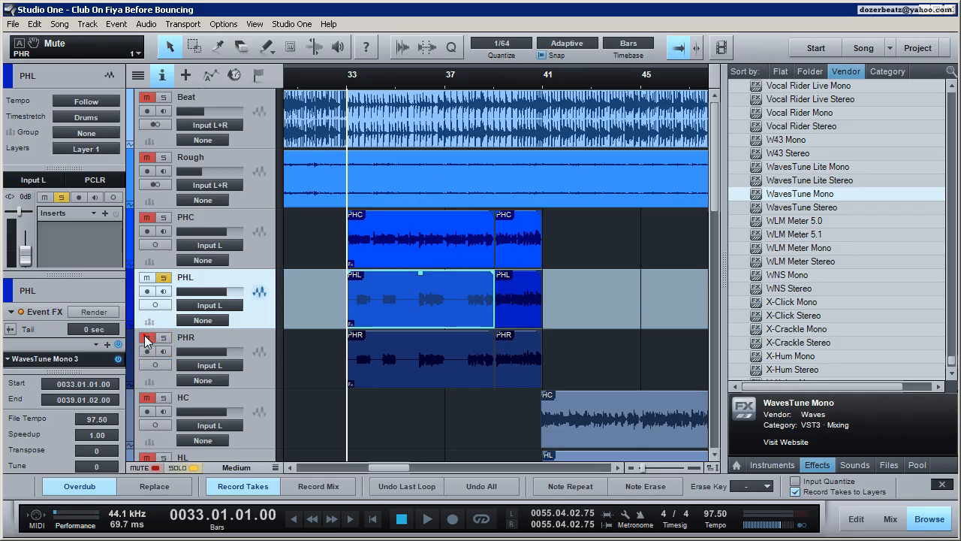
Check the WavesTune settings of the PHL event and audition PHL alone from bar 33.
click(386, 299)
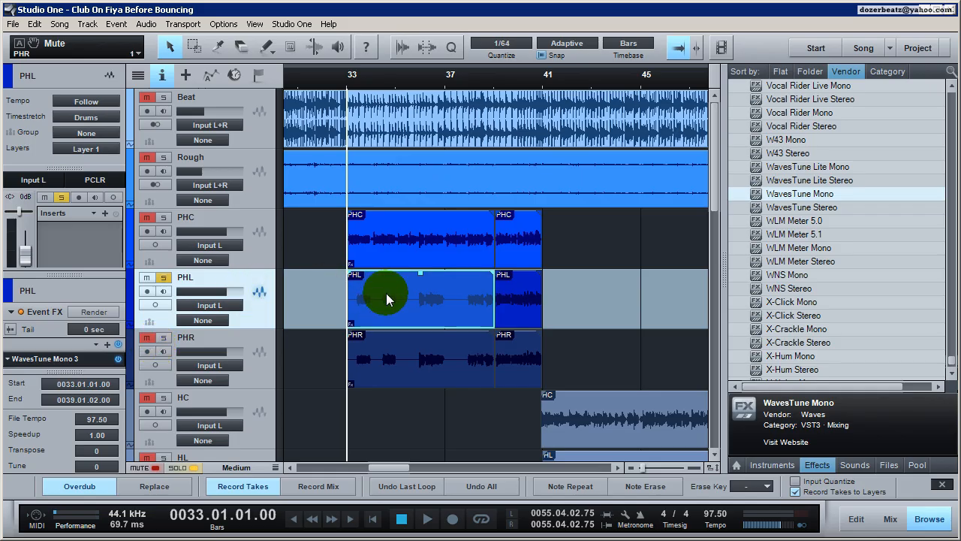
double_click(66, 358)
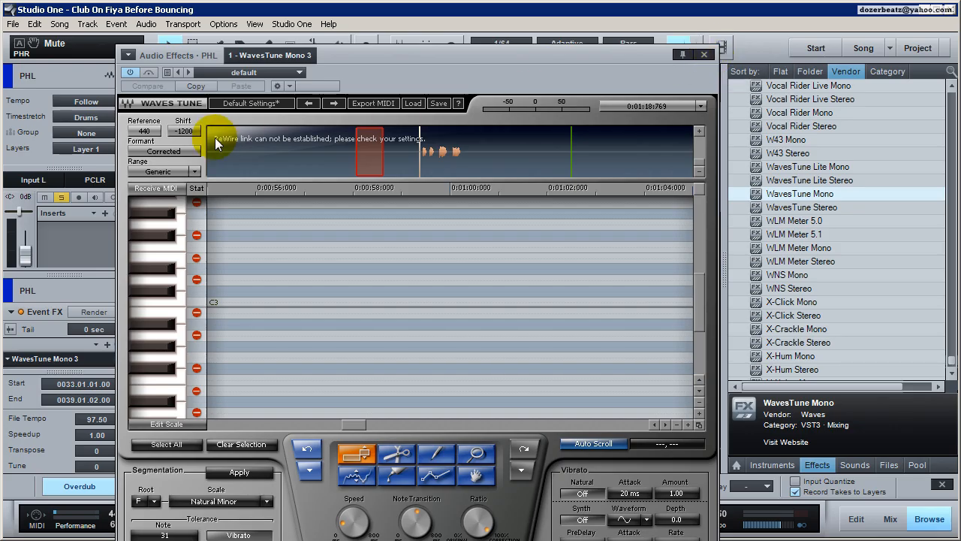
click(703, 54)
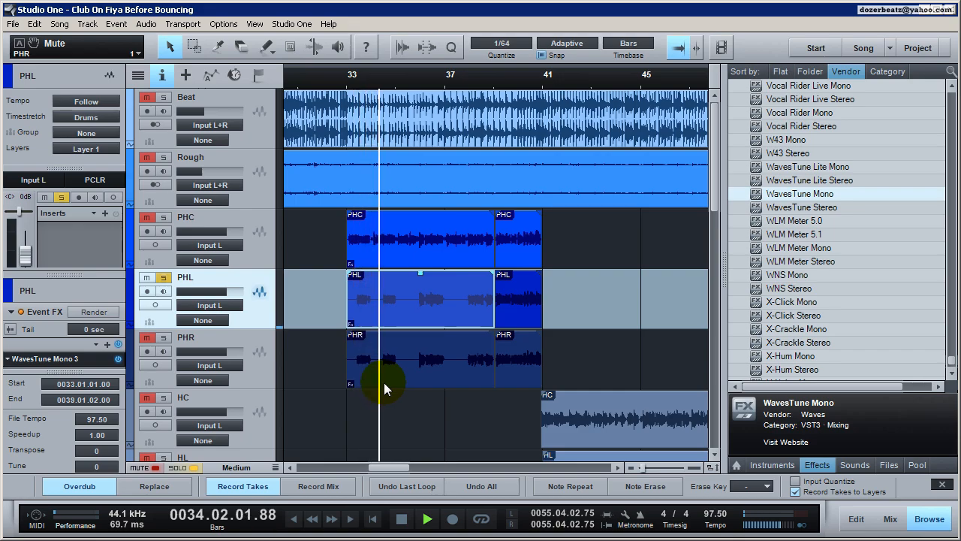
key(space)
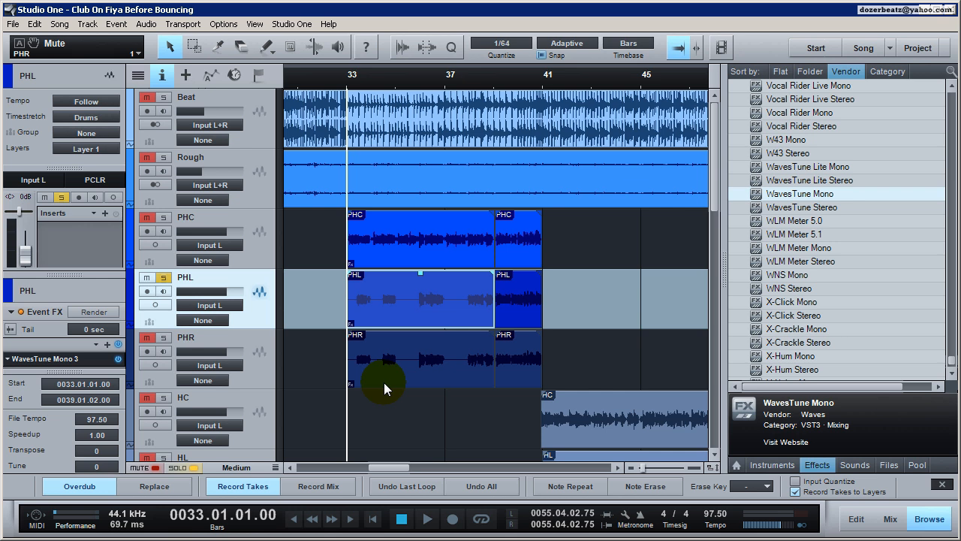
Try a Shift of -1200 and of -797 on the PHR event in WavesTune Mono 2.
click(367, 379)
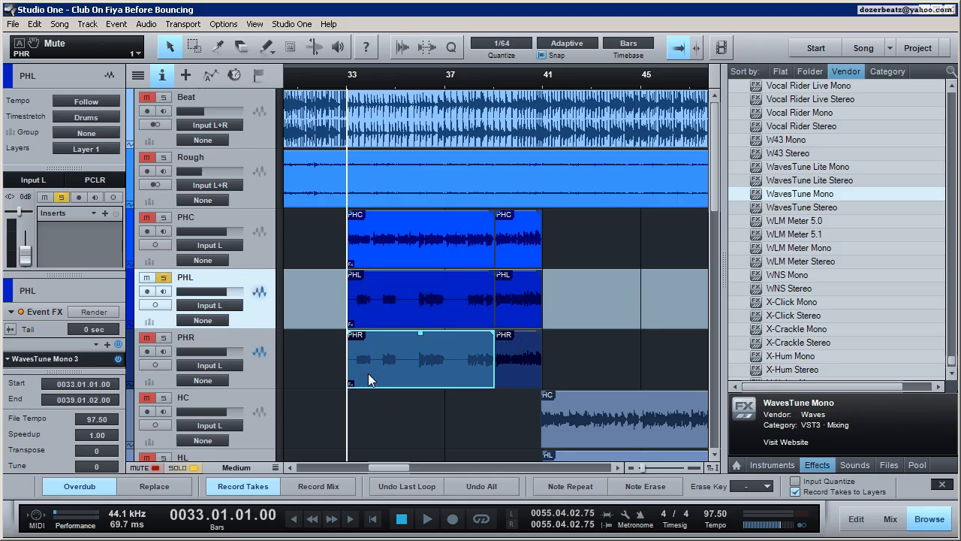
click(37, 360)
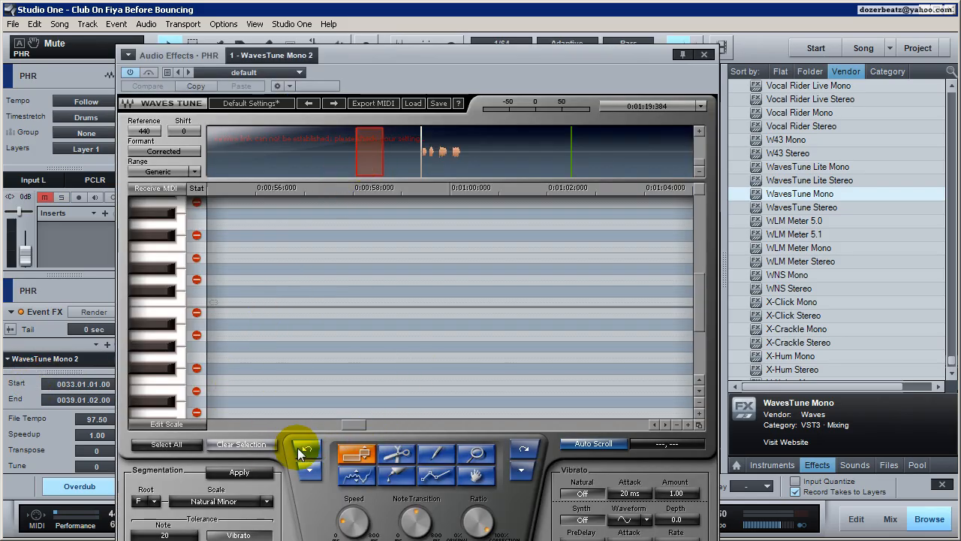
drag(343, 421, 394, 422)
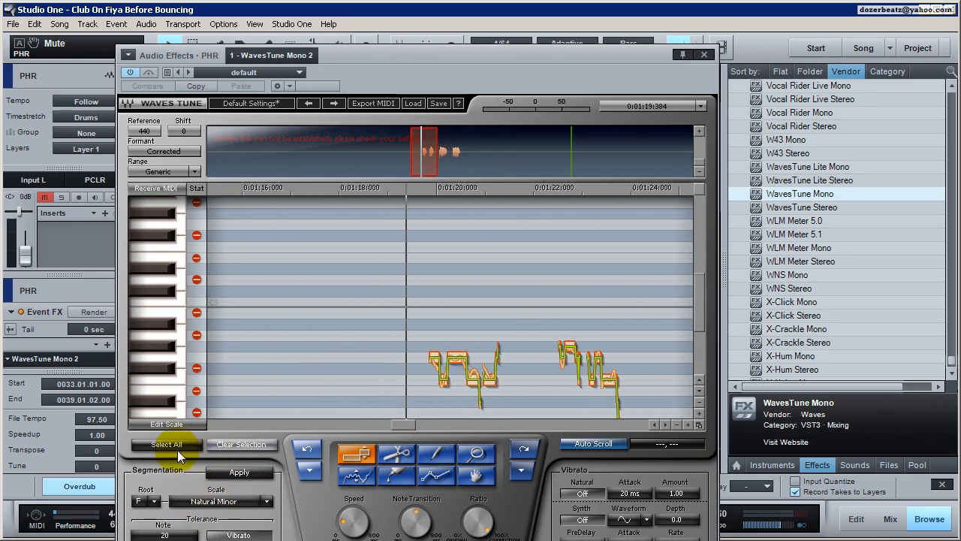
drag(181, 133, 181, 180)
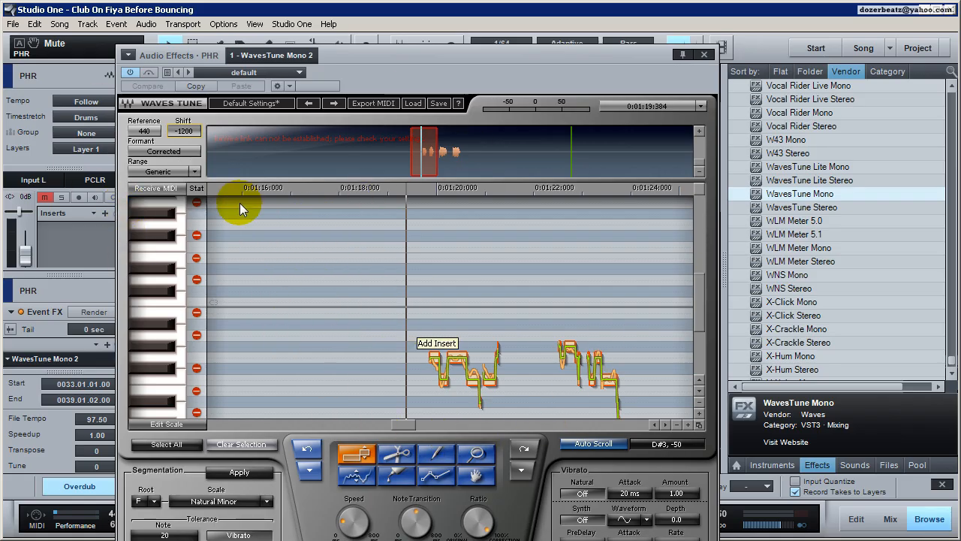
drag(189, 129, 188, 120)
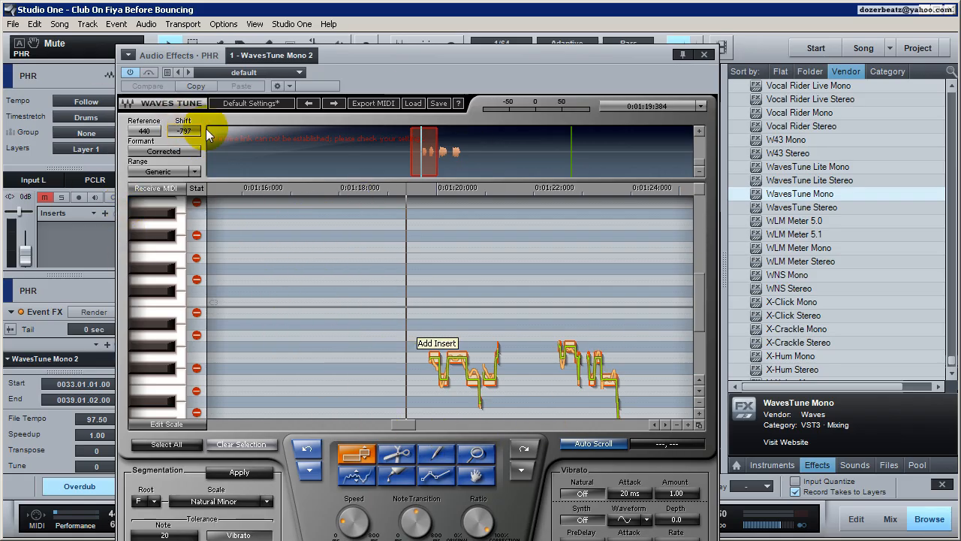
click(705, 55)
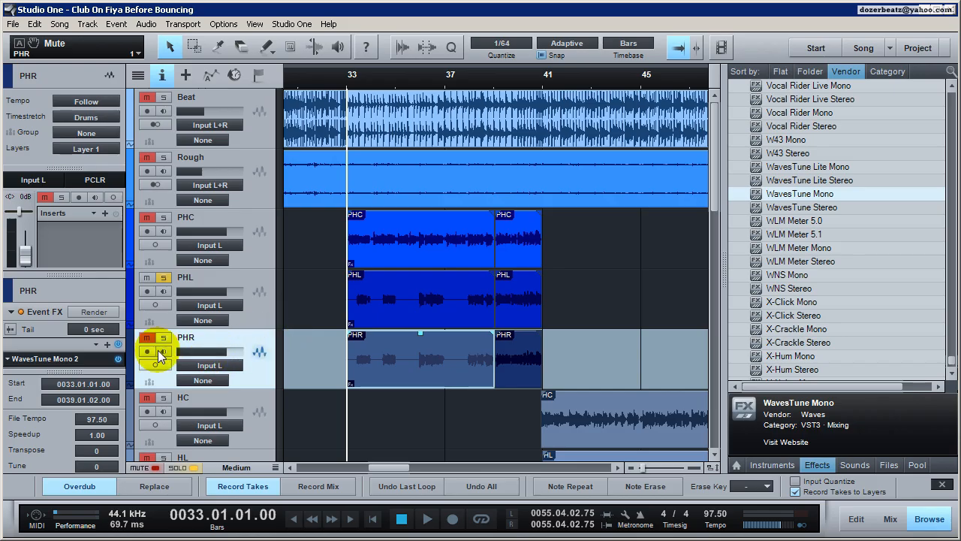
Solo PHR and set its event's Shift to -1200 in WavesTune Mono 2, auditioning it from bar 33.
click(162, 341)
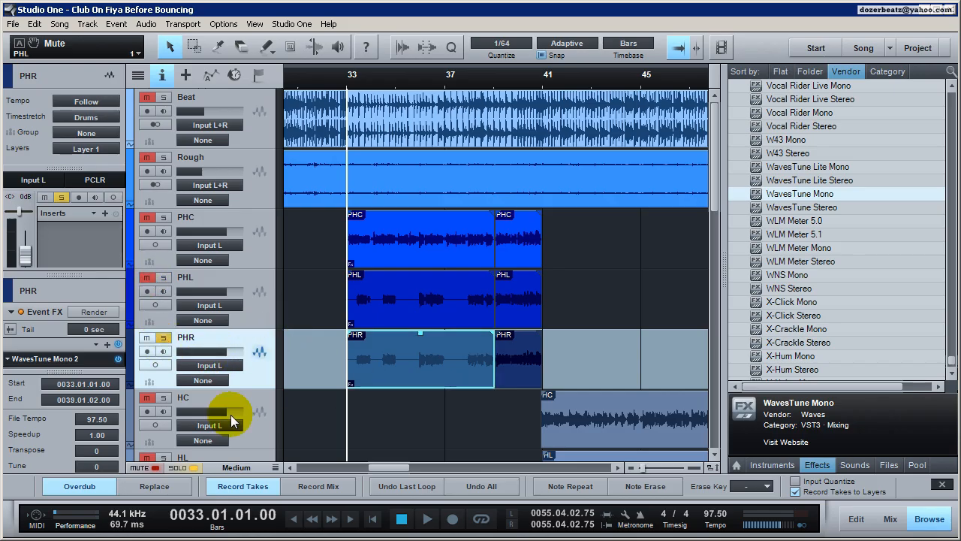
double_click(85, 365)
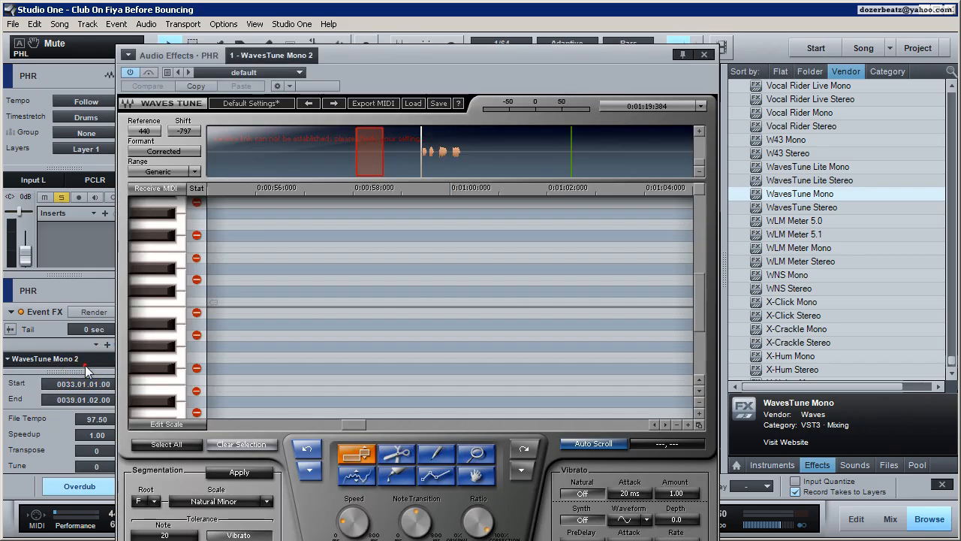
drag(196, 132, 181, 132)
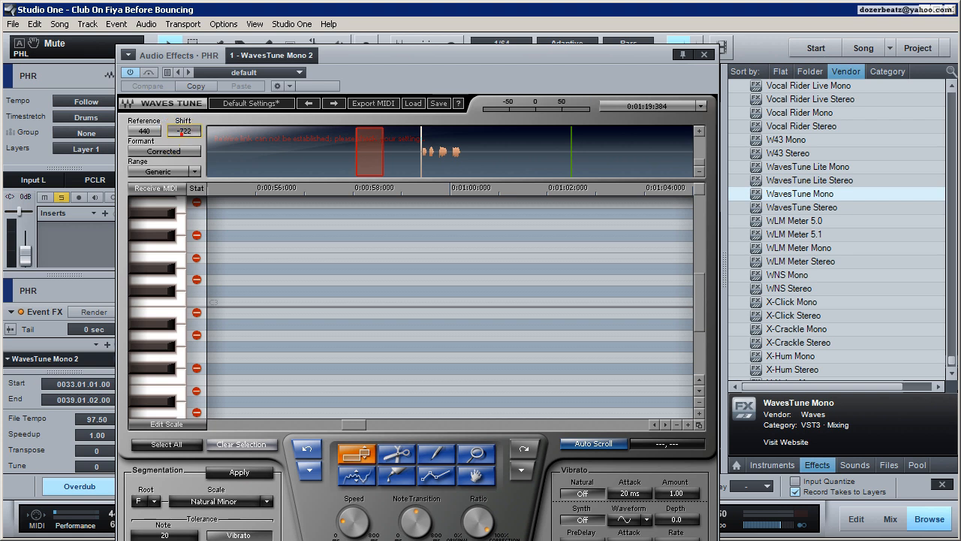
key(space)
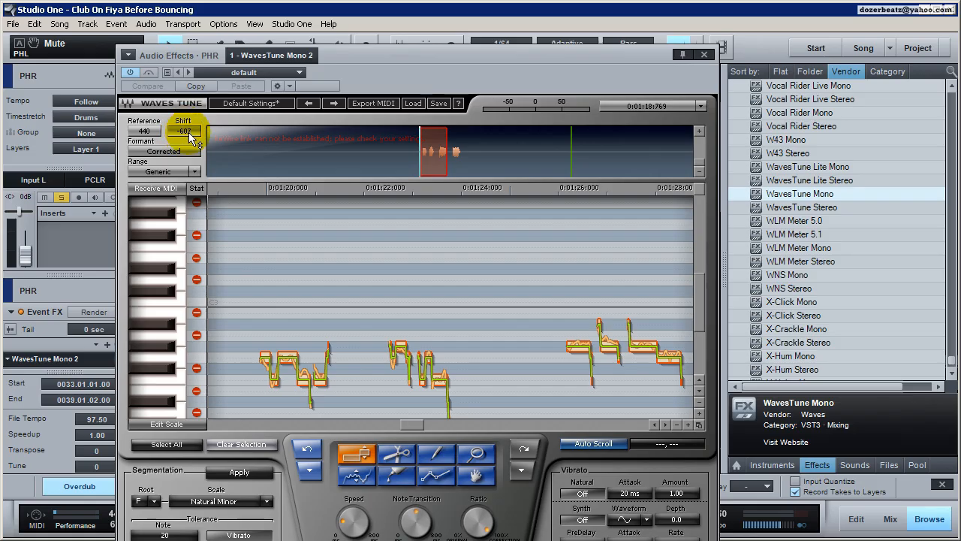
drag(189, 132, 189, 174)
drag(184, 131, 184, 166)
click(186, 133)
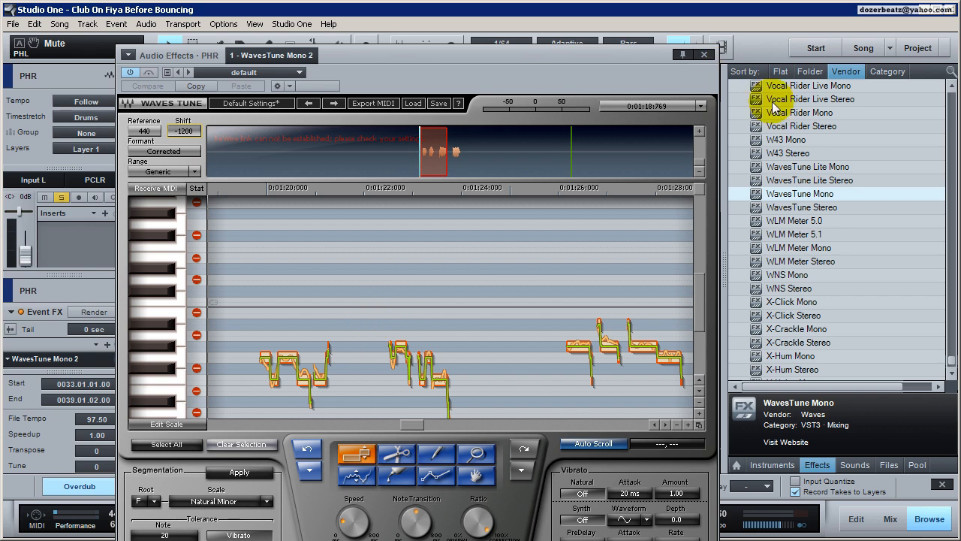
click(704, 54)
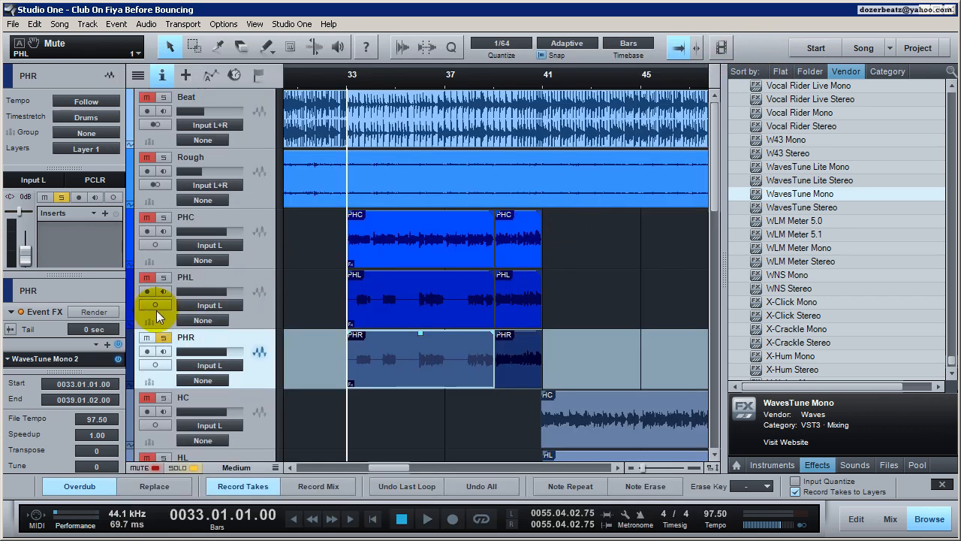
Solo PHL and PHC alongside PHR and audition the stacked vocals from bar 33.
click(163, 277)
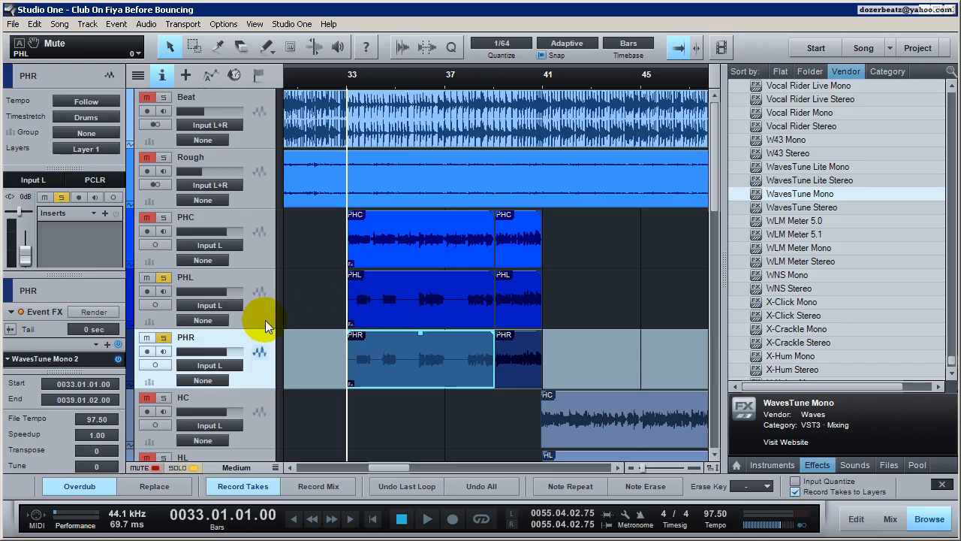
key(space)
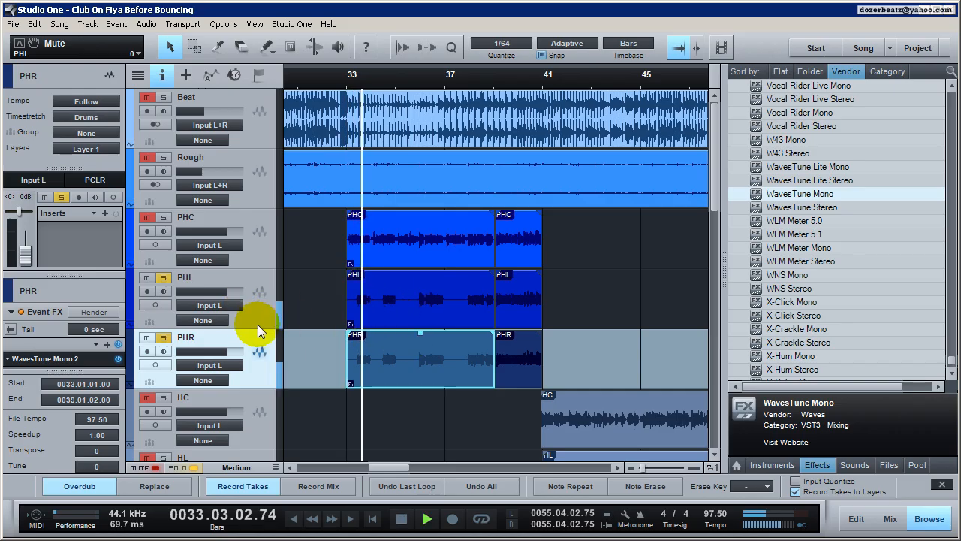
key(space)
click(164, 218)
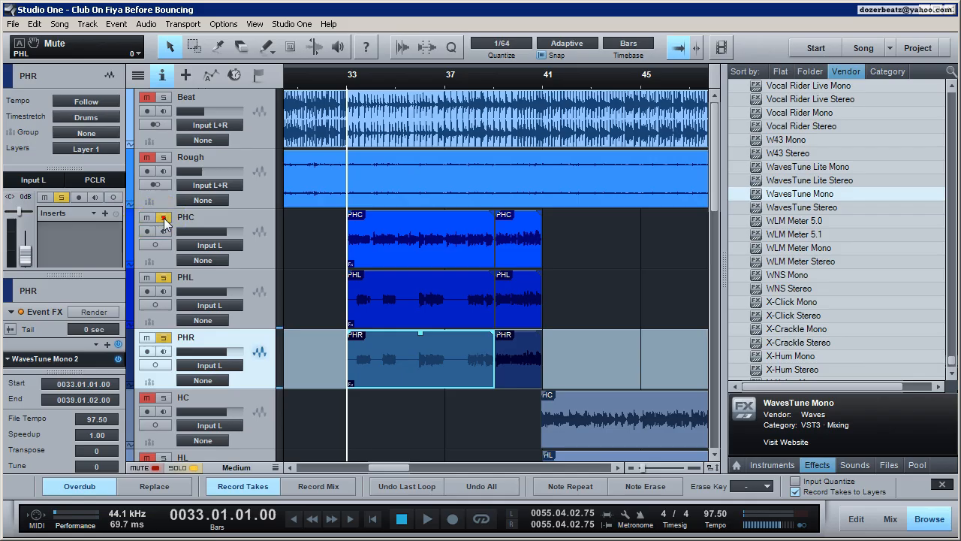
key(space)
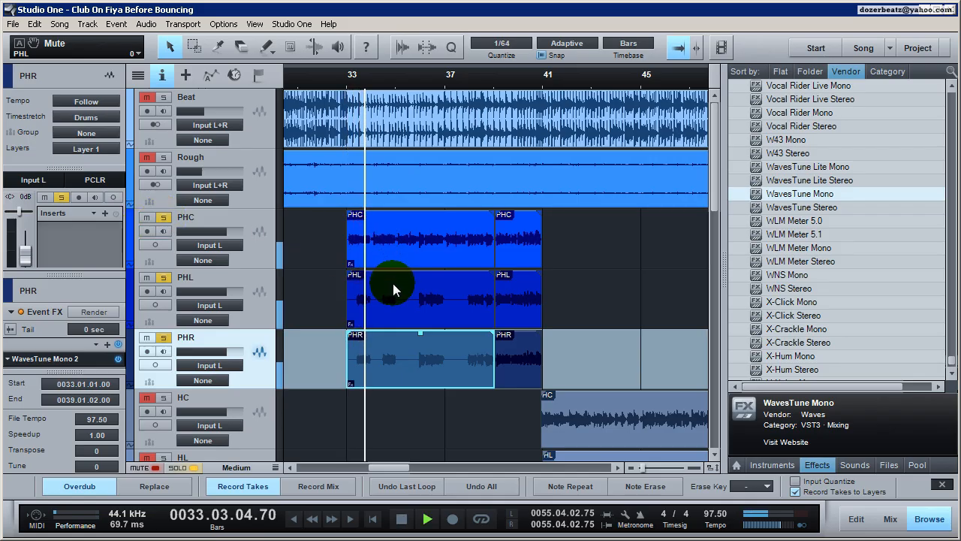
key(space)
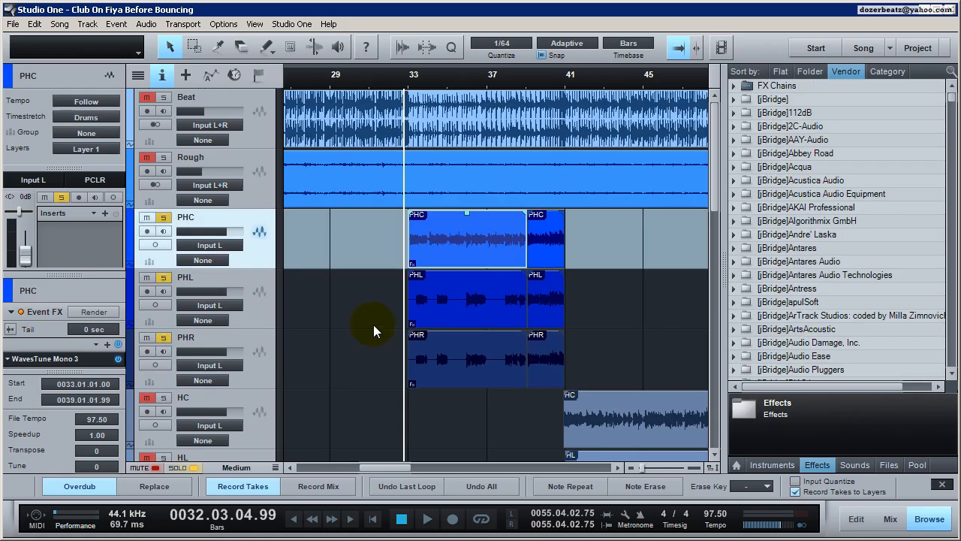
click(434, 301)
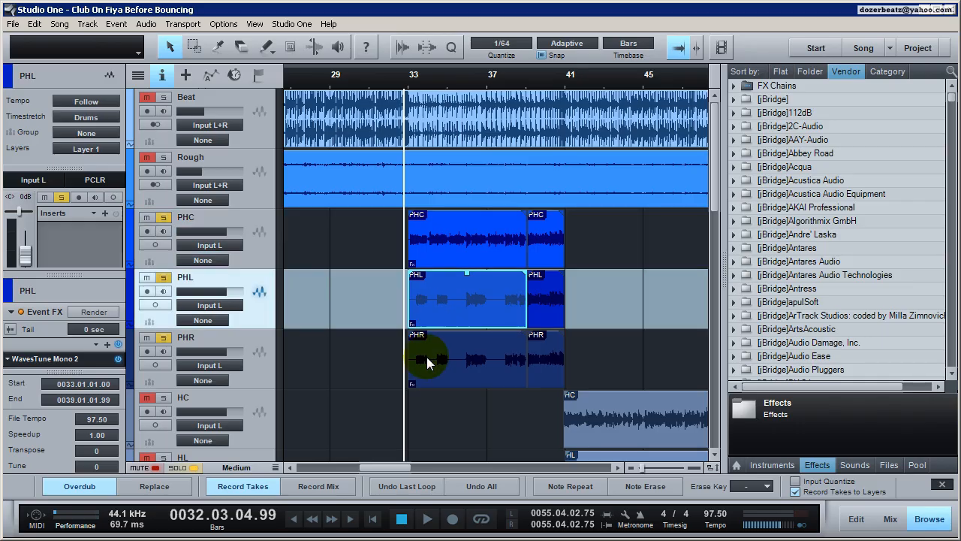
click(426, 357)
click(428, 314)
click(433, 365)
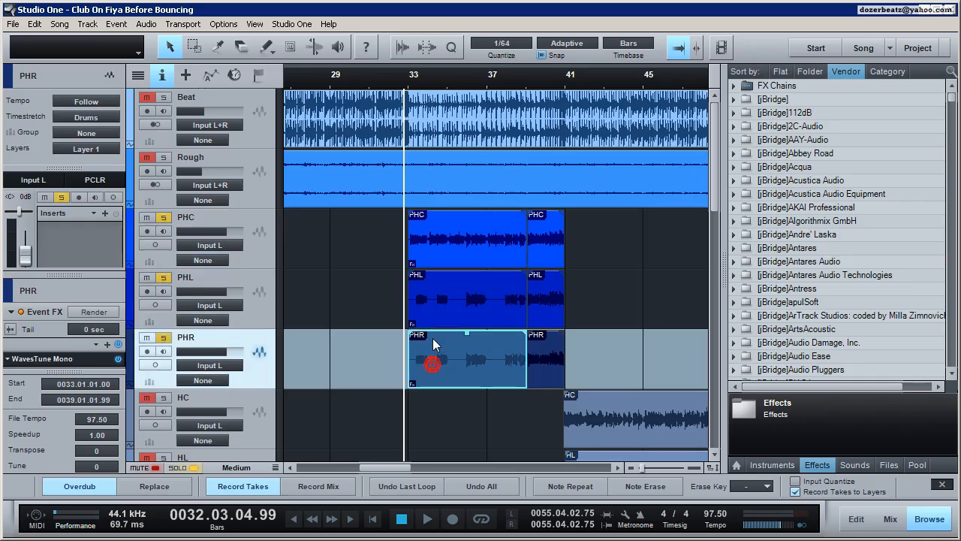
click(431, 307)
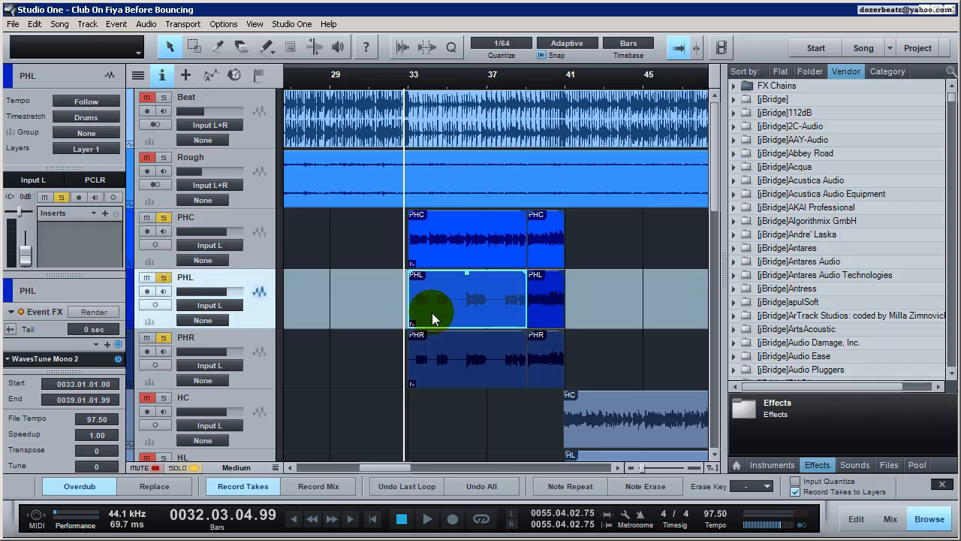
Select all notes of the PHR event in WavesTune Mono and adjust their correction speed.
click(432, 347)
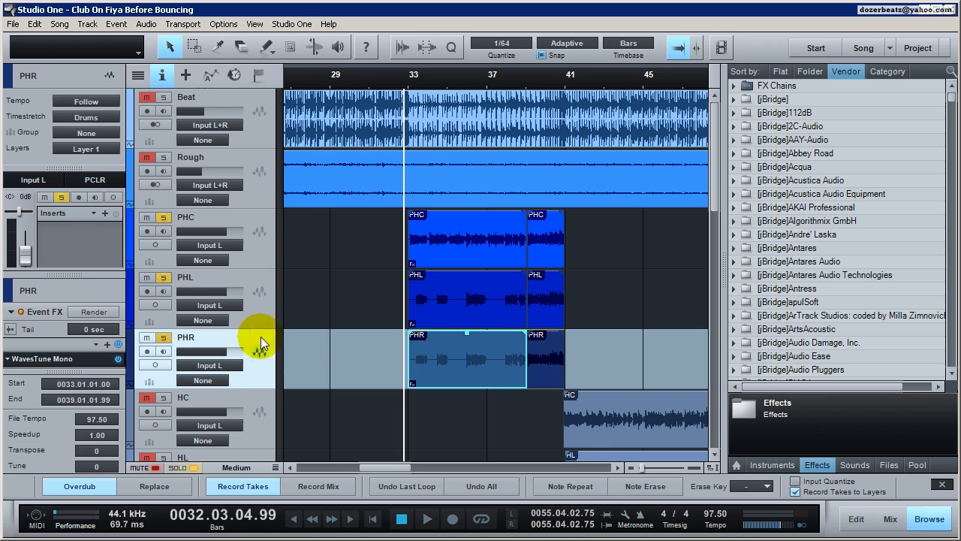
click(118, 359)
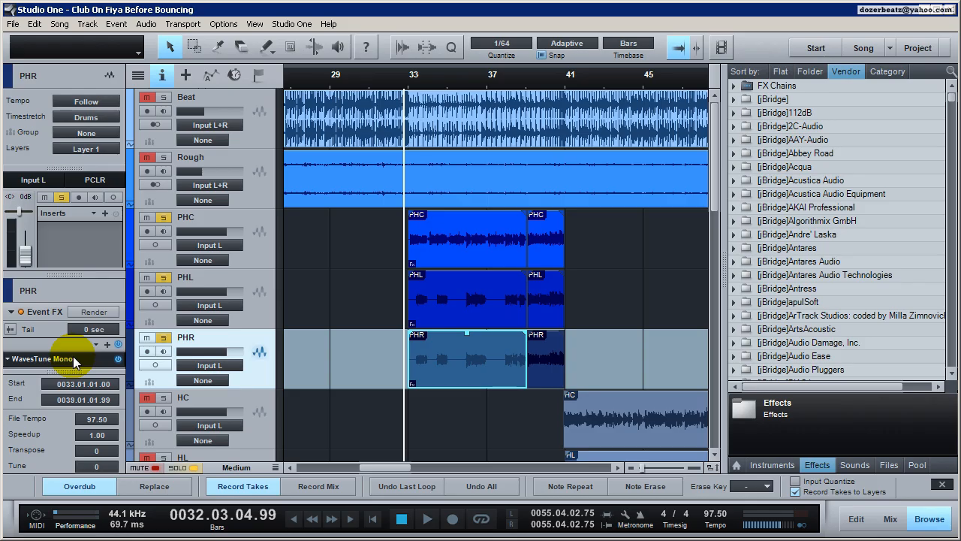
double_click(73, 358)
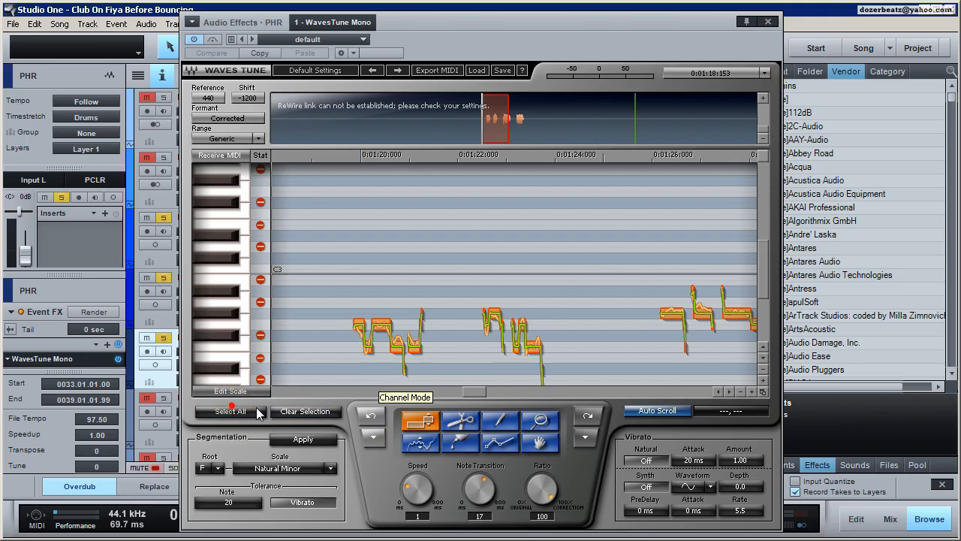
click(418, 484)
click(766, 22)
Select all notes of the PHL event in WavesTune Mono 2 and close its editor.
click(463, 310)
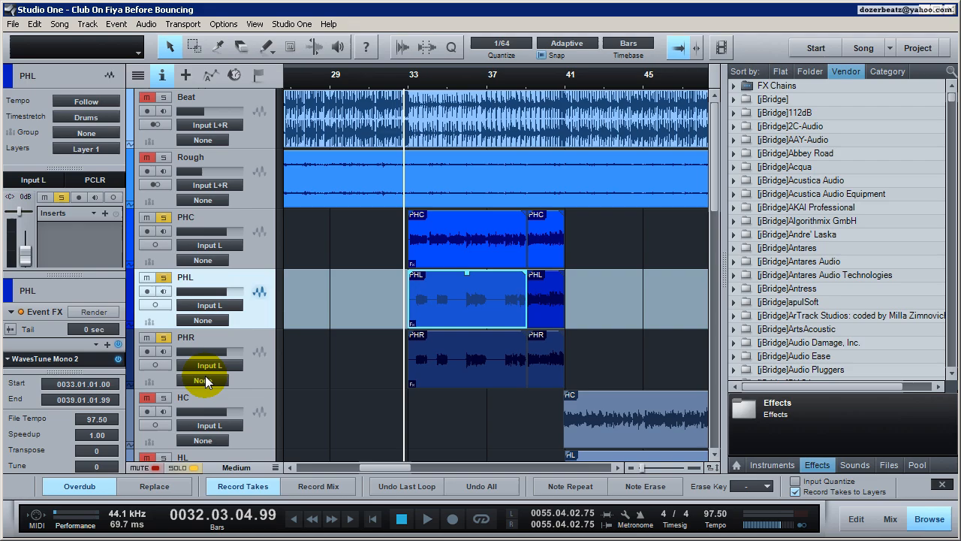
double_click(75, 361)
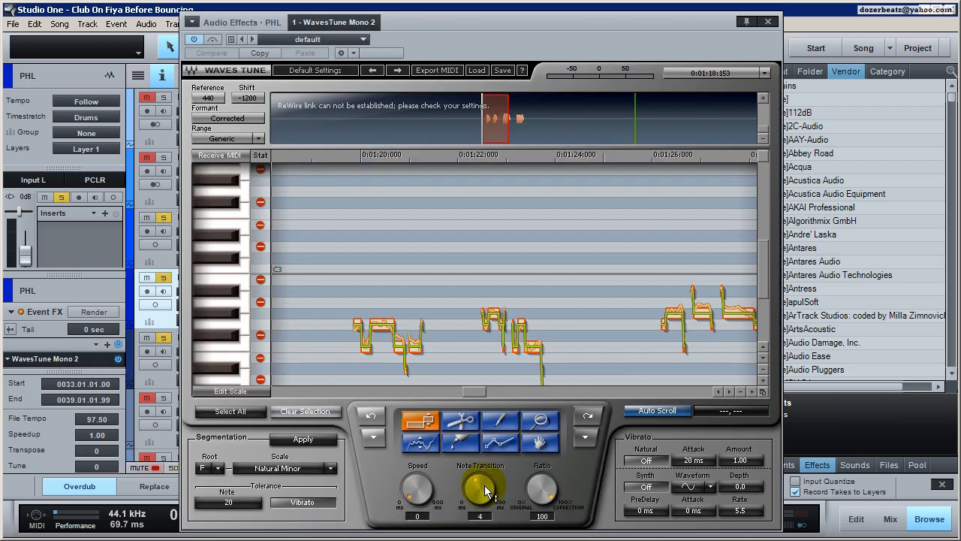
click(244, 409)
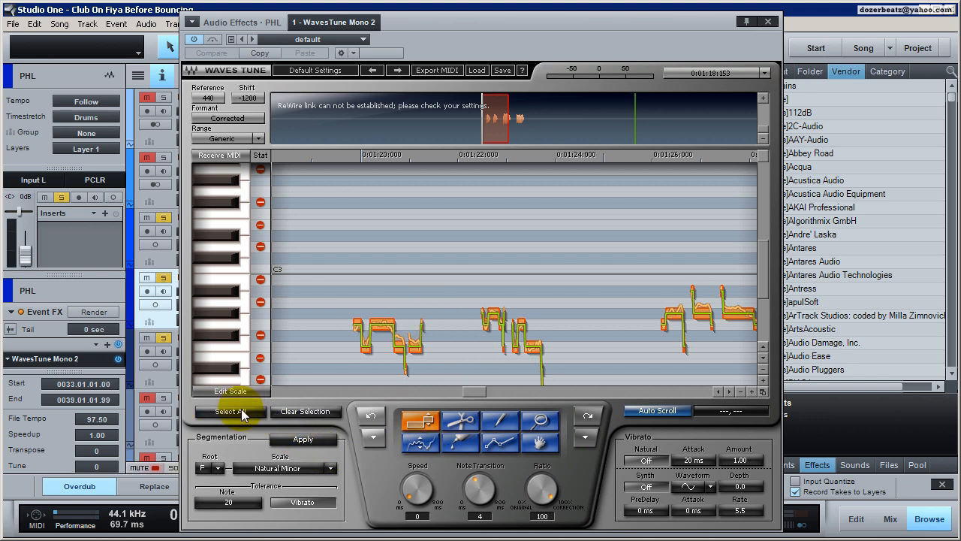
click(768, 21)
Render the Event FX of the PHC event at bar 33, redoing the render once, and save the song.
click(499, 239)
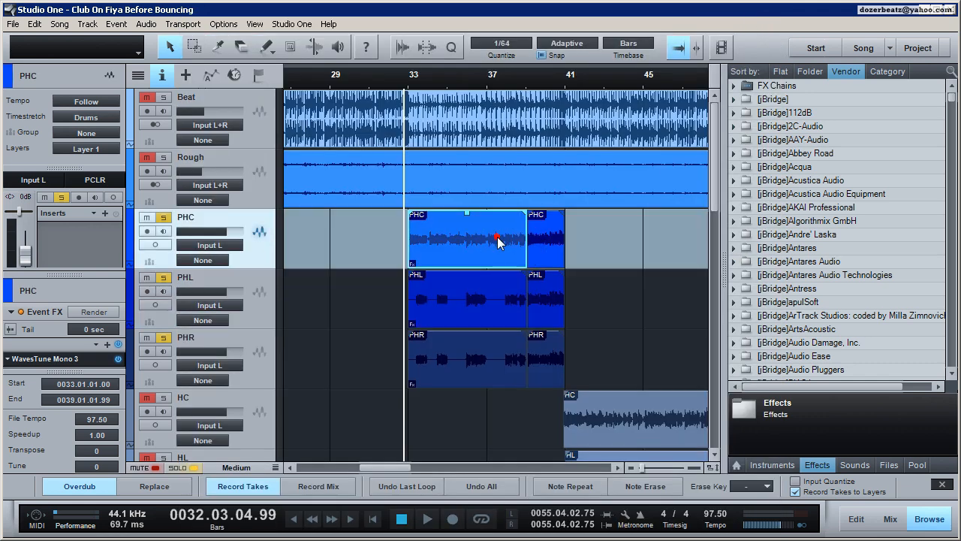
click(111, 317)
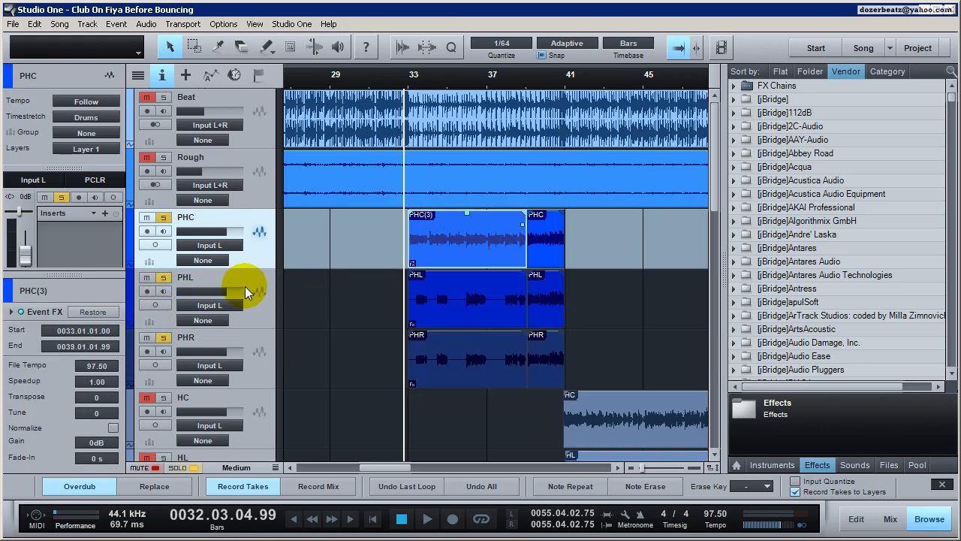
click(78, 312)
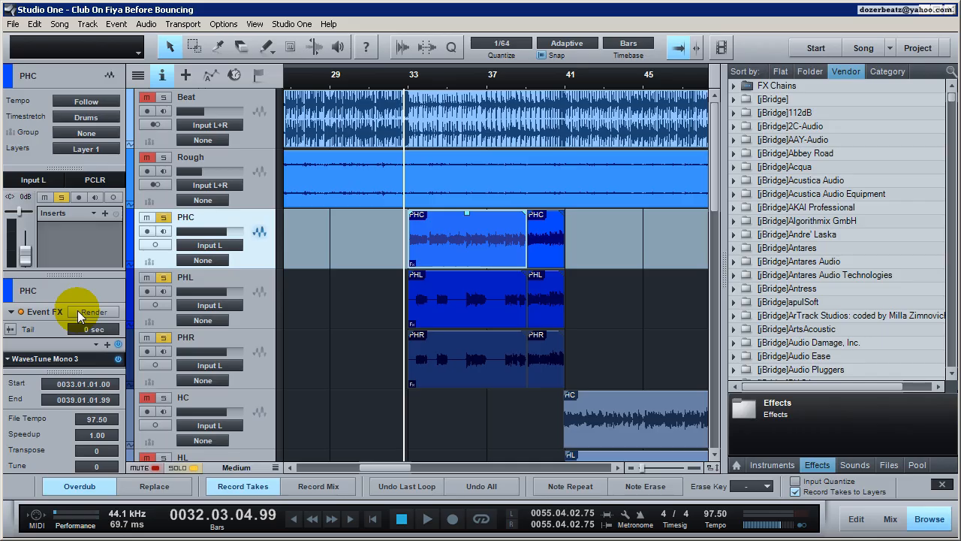
click(93, 311)
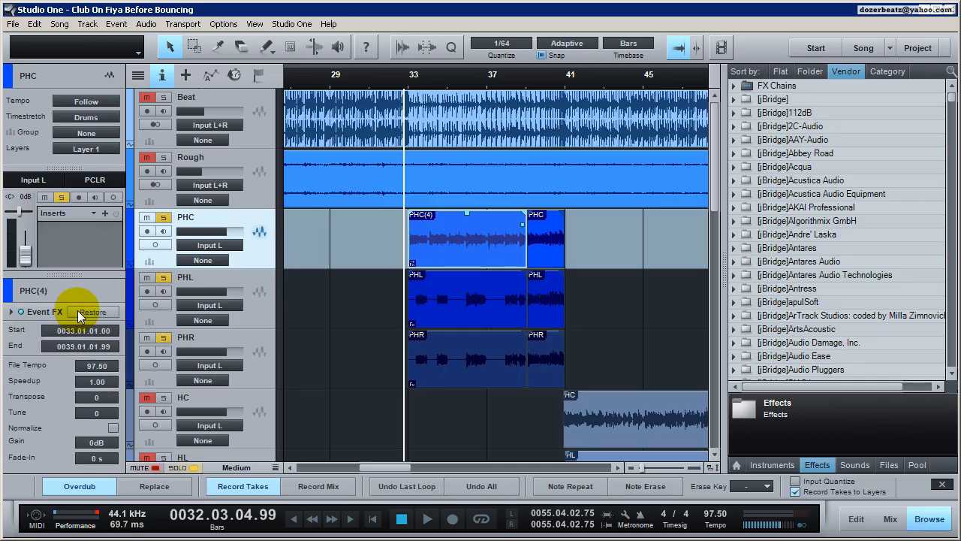
click(9, 24)
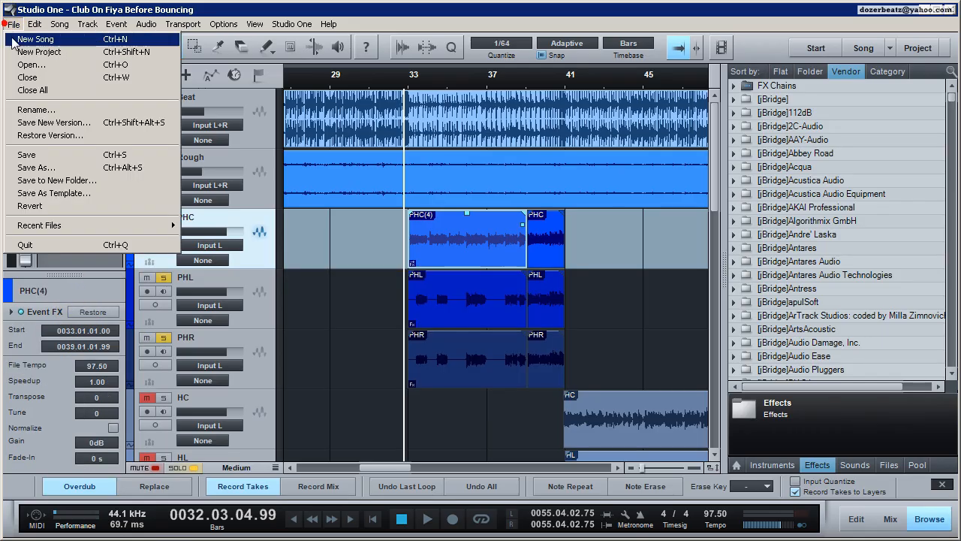
click(41, 151)
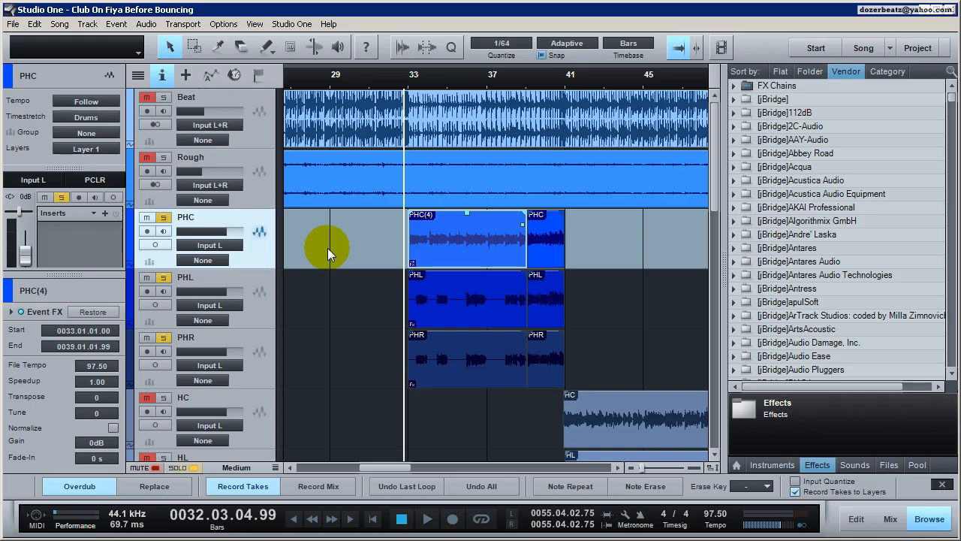
Render the Event FX of the PHL and PHR events at bar 33 and save the song.
click(429, 292)
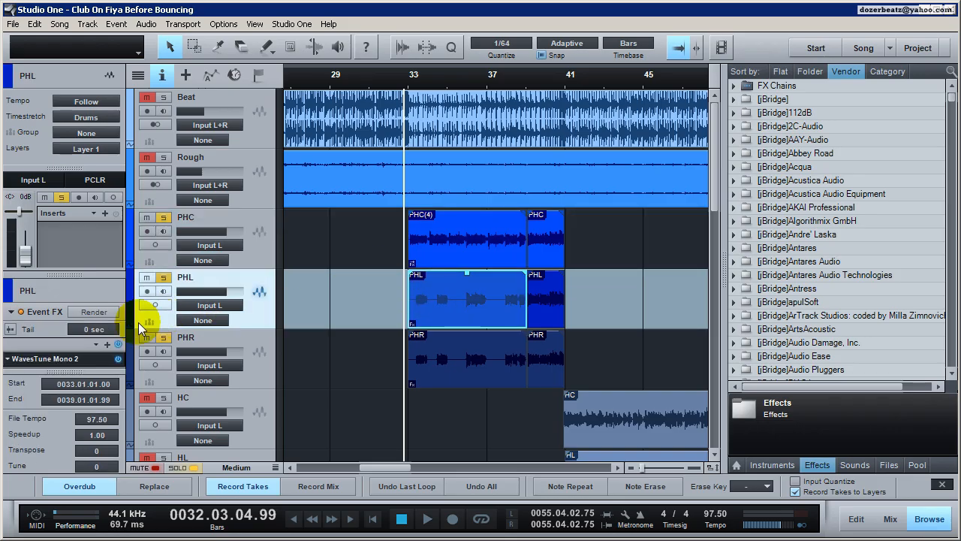
click(93, 312)
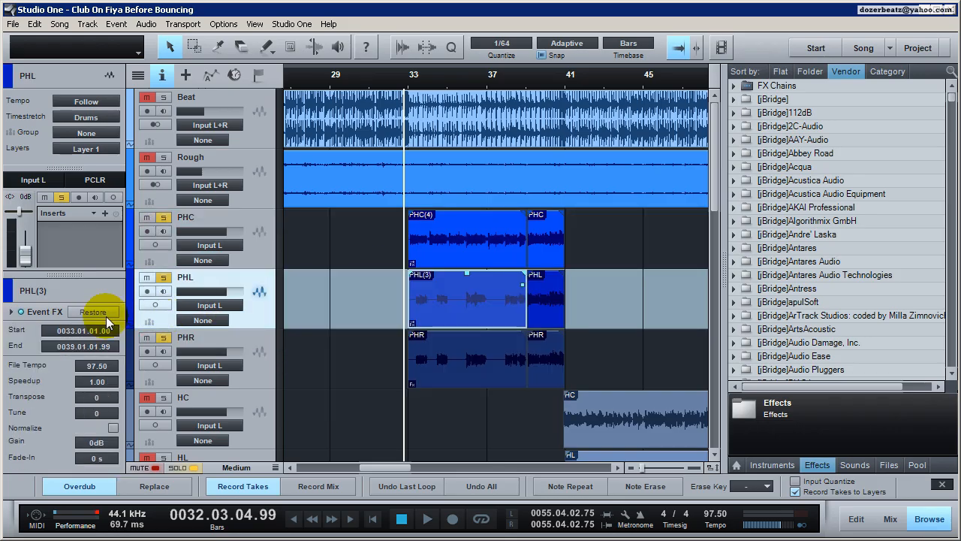
click(435, 368)
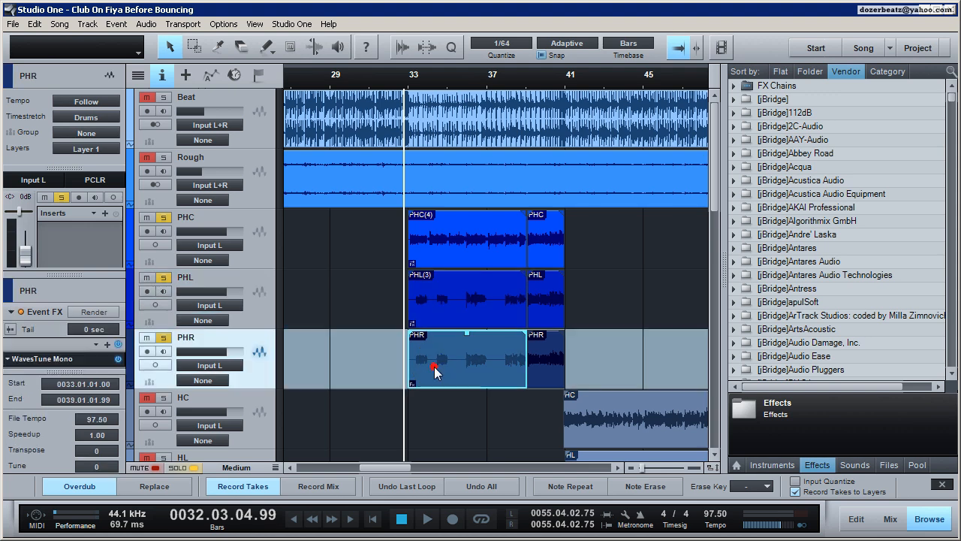
click(93, 313)
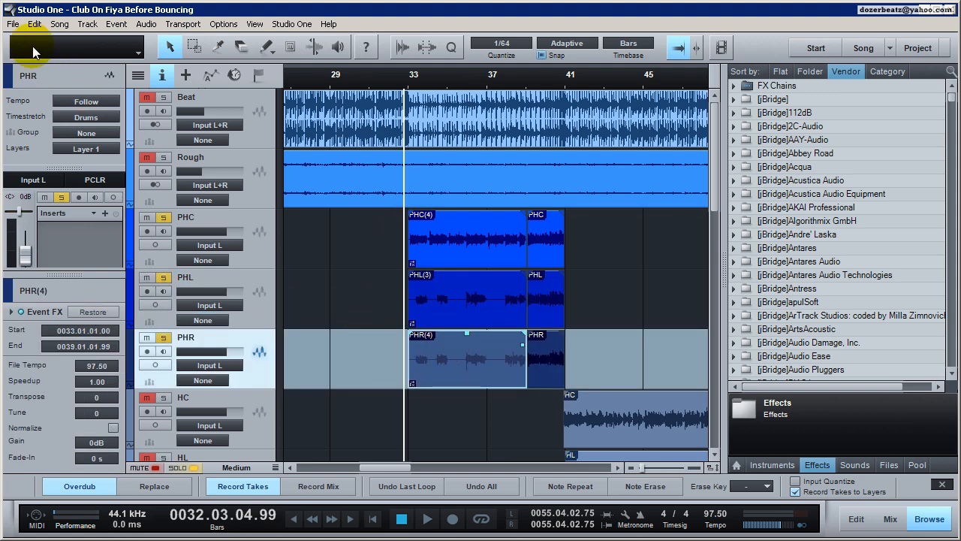
click(13, 24)
click(40, 151)
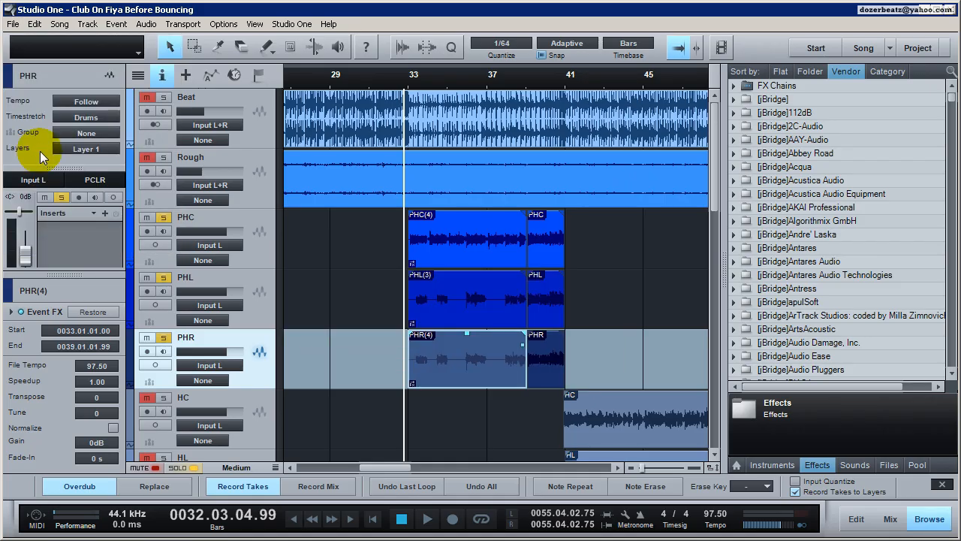
Close the song and reopen the most recent Club On Fiya Before Bouncing.
click(13, 24)
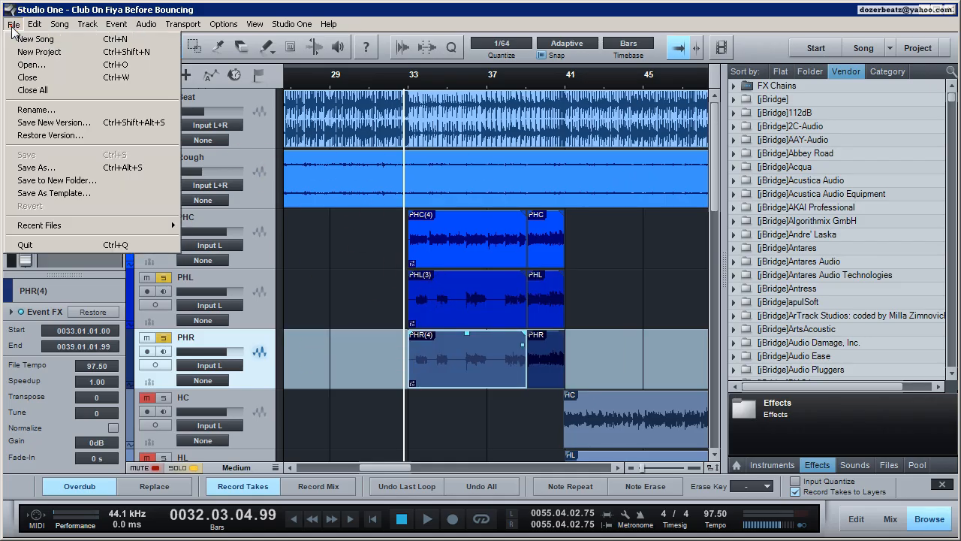
click(31, 80)
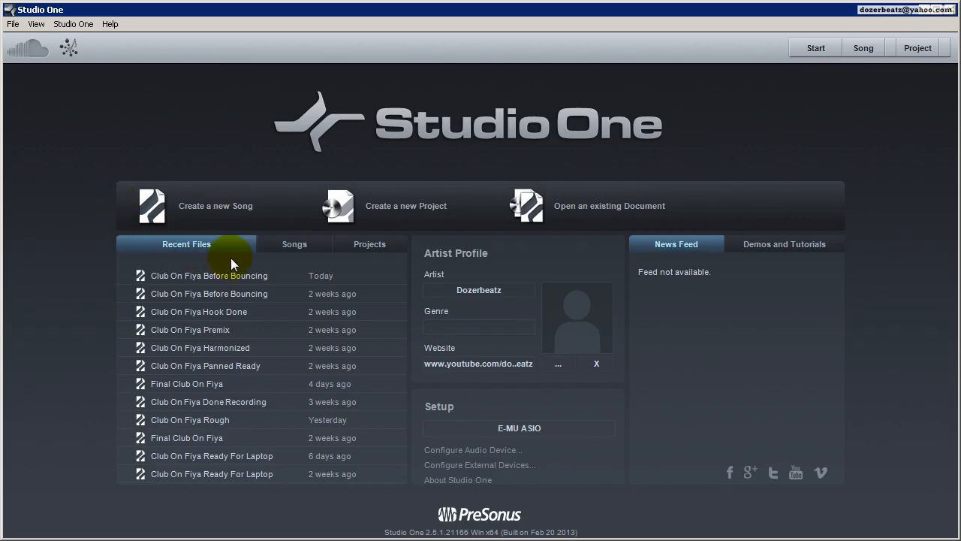
click(260, 276)
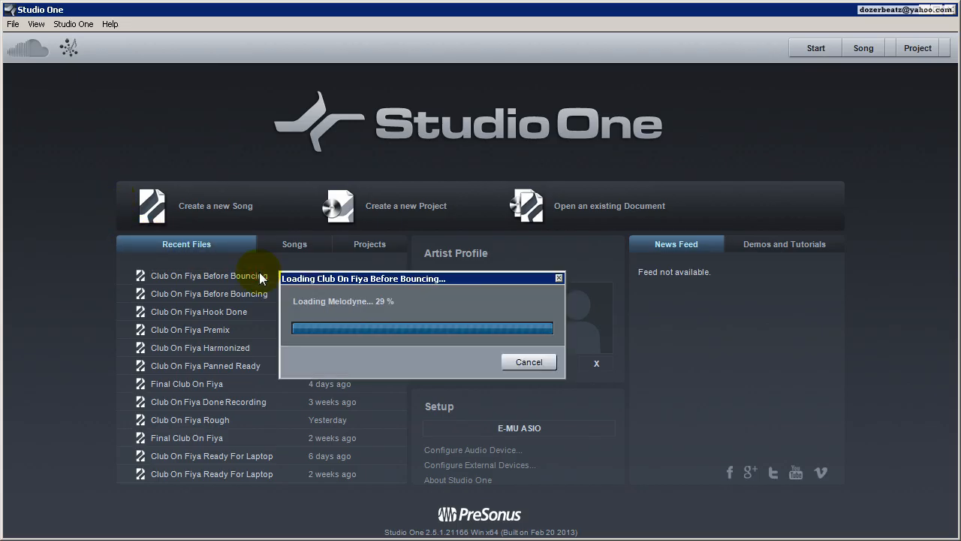
Restore the Event FX of the rendered PHR event at bar 33, then render it again.
click(463, 342)
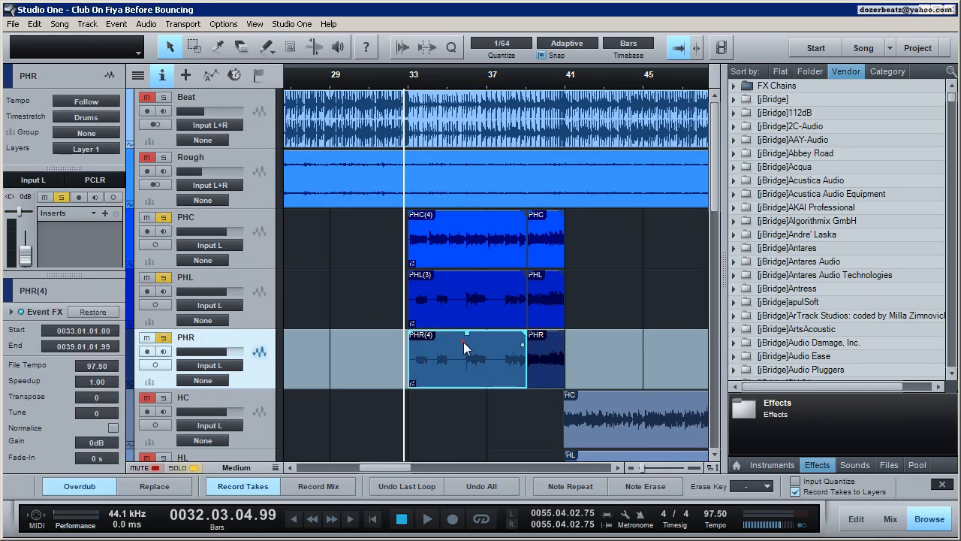
click(452, 283)
click(449, 244)
click(440, 365)
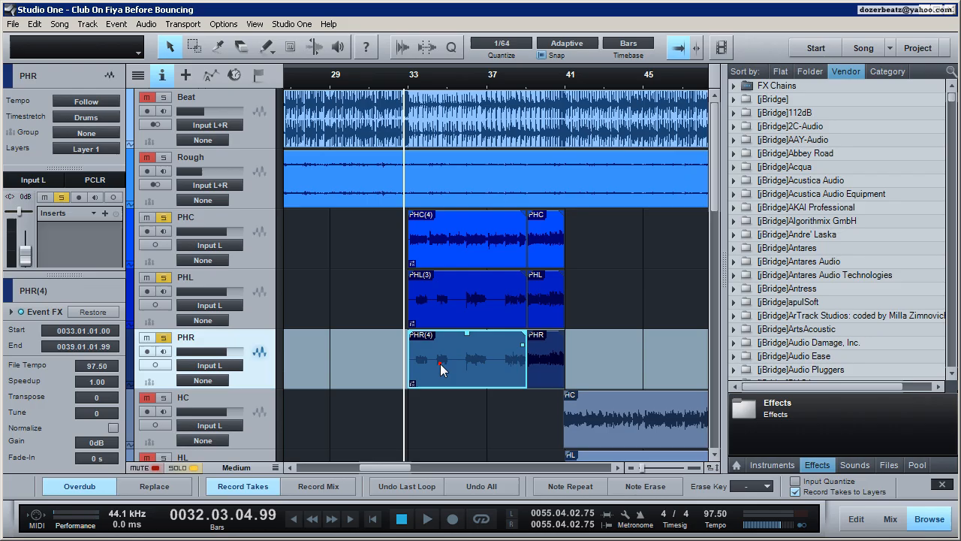
click(105, 313)
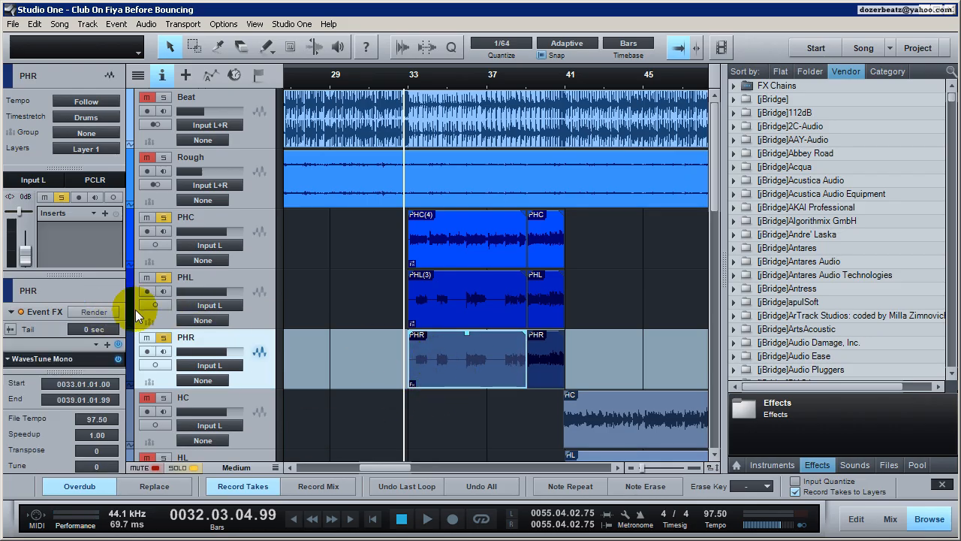
click(87, 311)
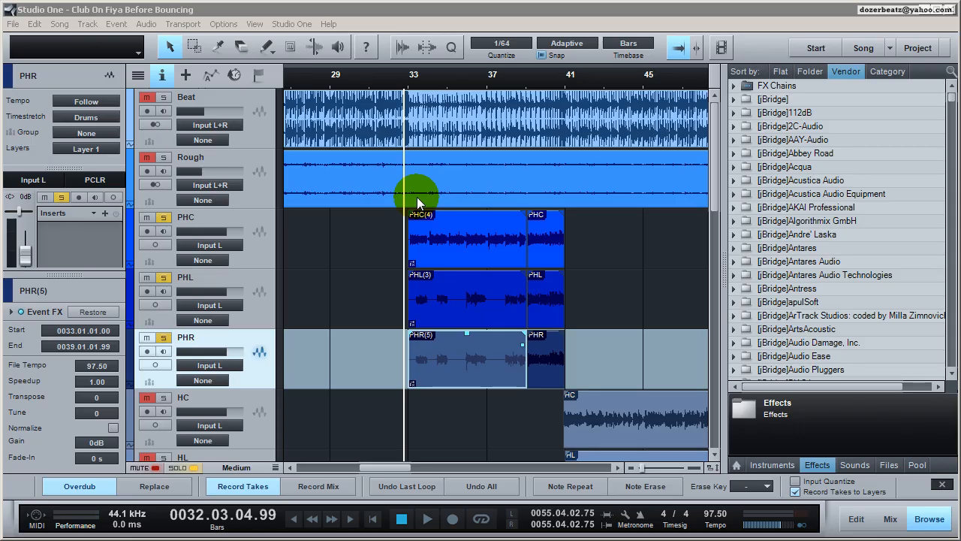
Audition the rendered PHC, PHL and PHR vocals from just before bar 33.
click(403, 78)
key(space)
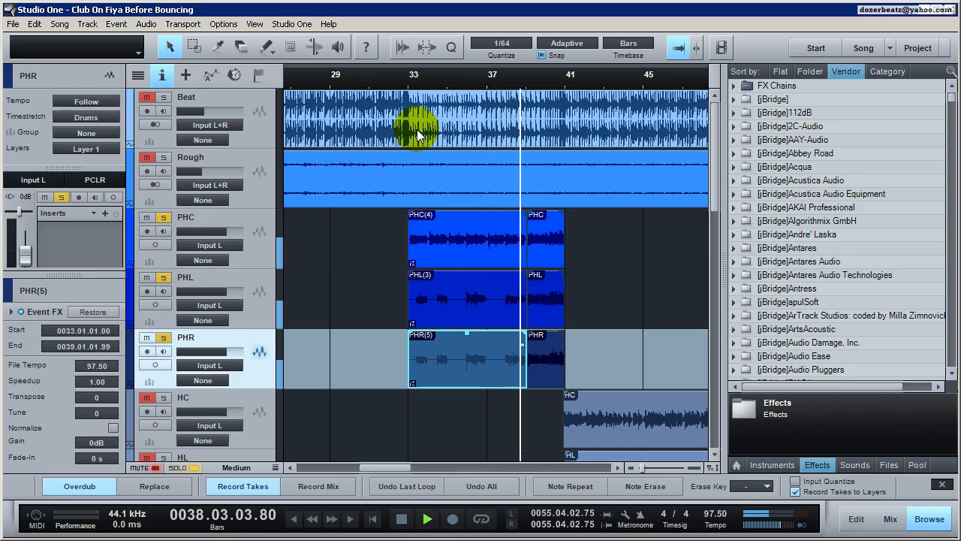
key(space)
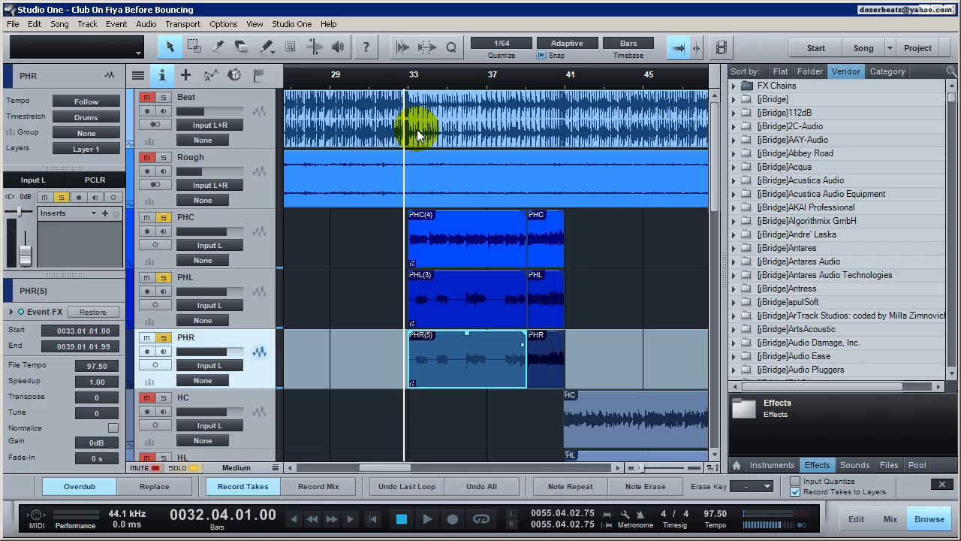
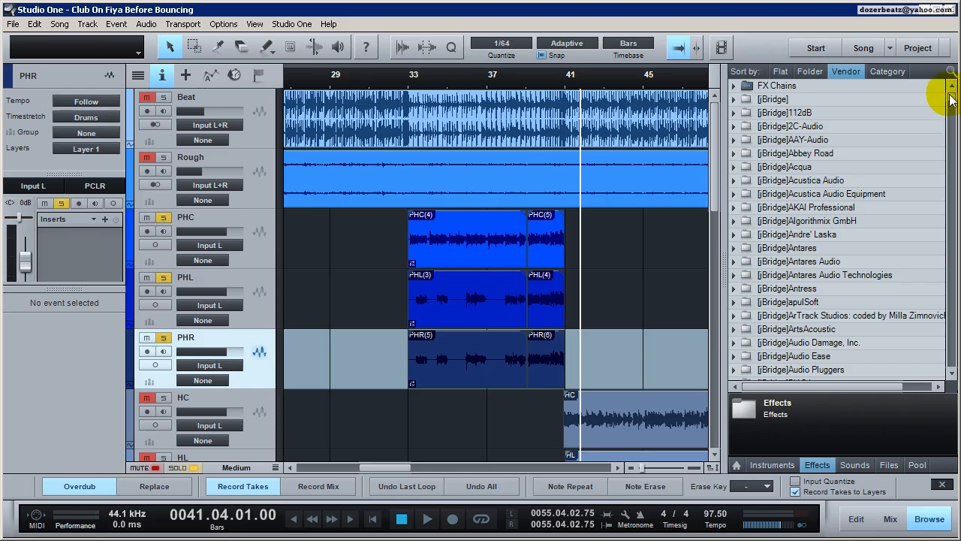
drag(951, 97, 946, 368)
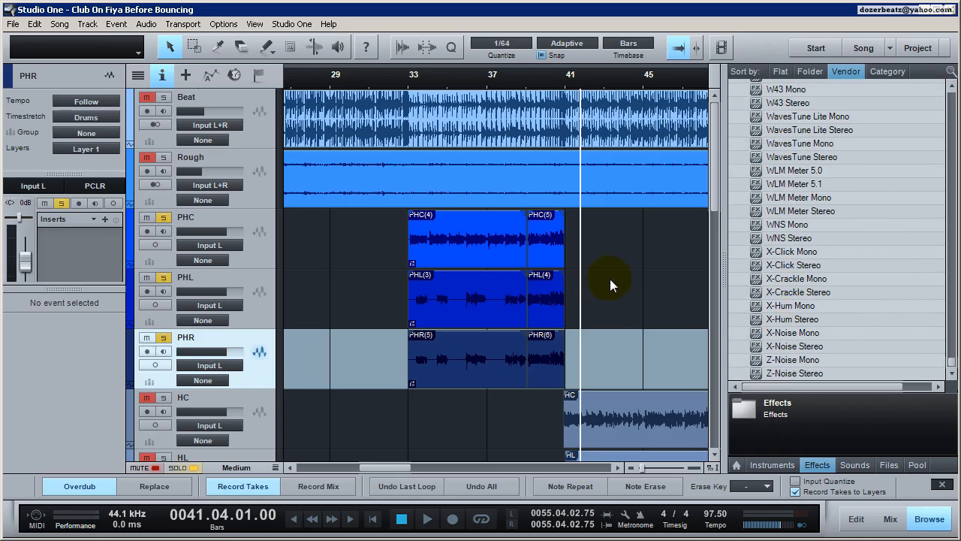
click(557, 230)
click(552, 292)
click(539, 365)
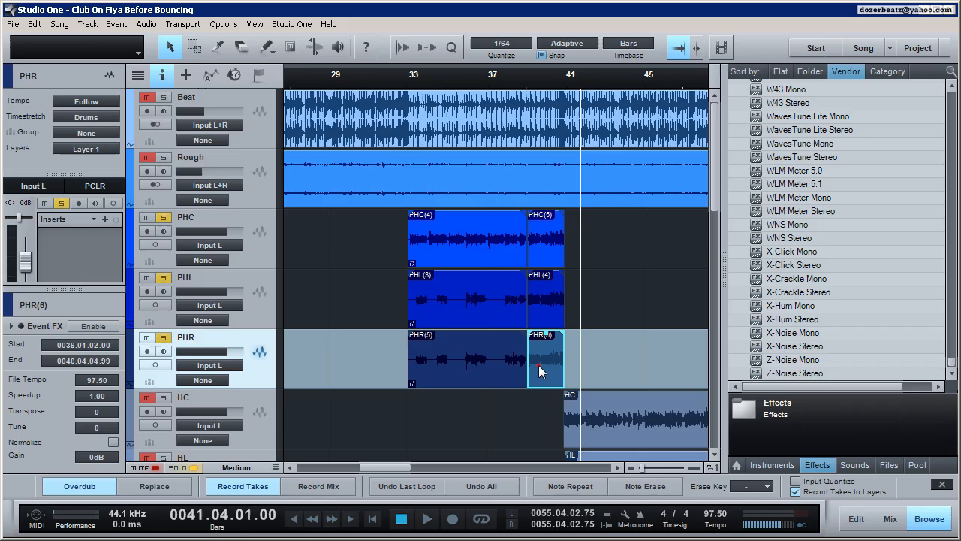
Open the short PHC event at bar 39 for editing with Melodyne, then close the editor.
click(534, 248)
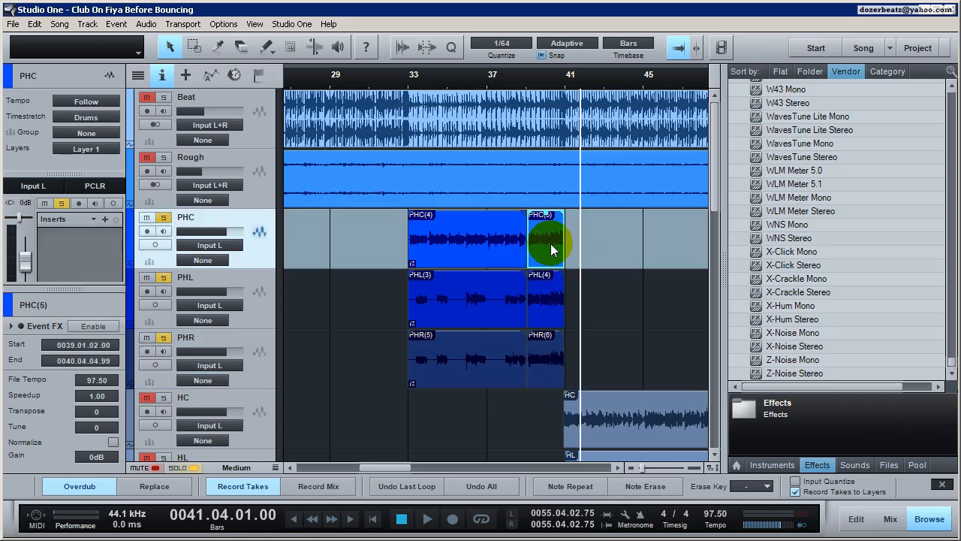
right_click(554, 248)
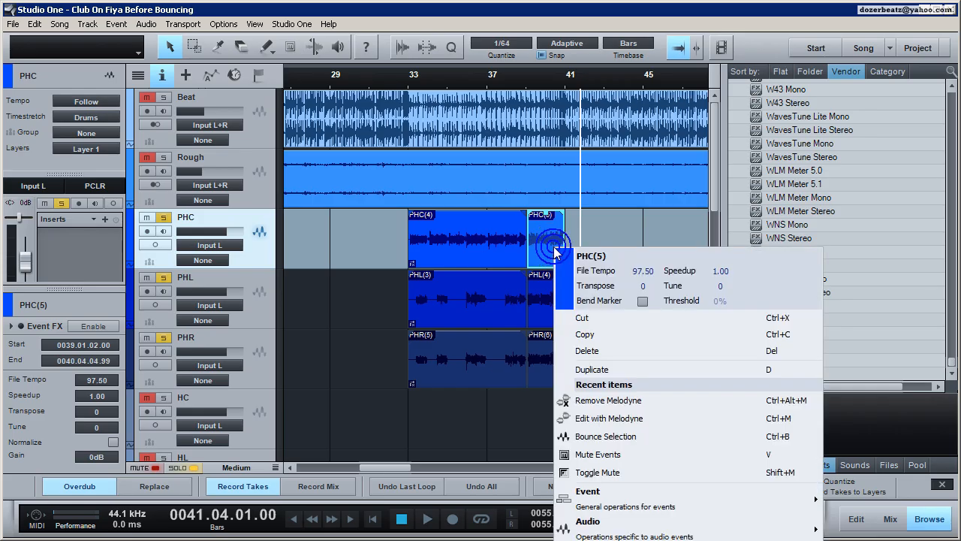
click(595, 421)
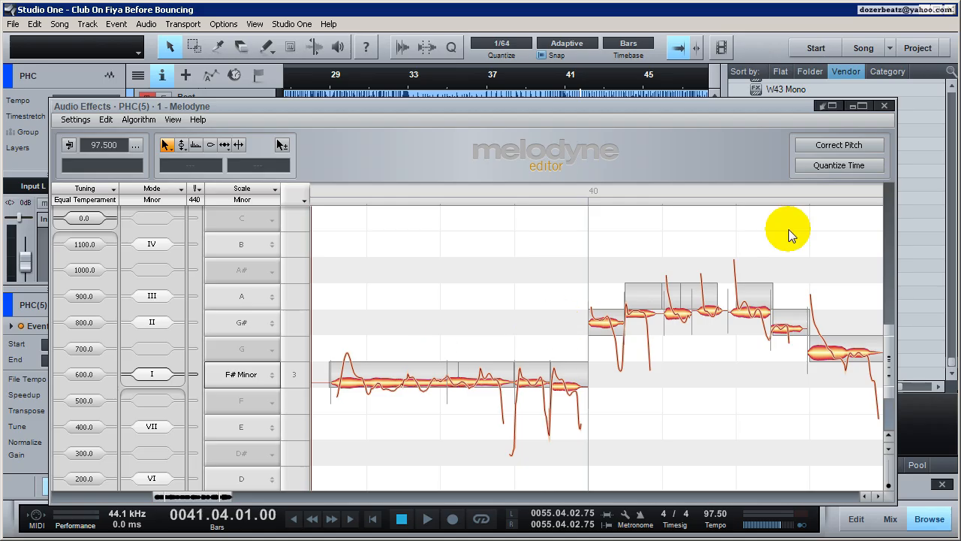
click(885, 105)
Open the HR event at bar 41 with Melodyne and switch its algorithm to Percussive.
scroll(654, 307, down, 4)
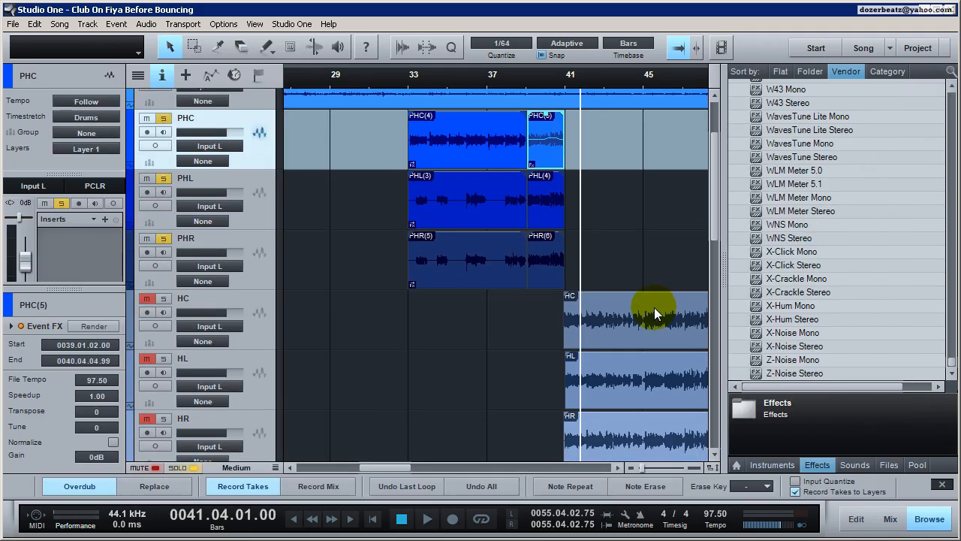
right_click(602, 398)
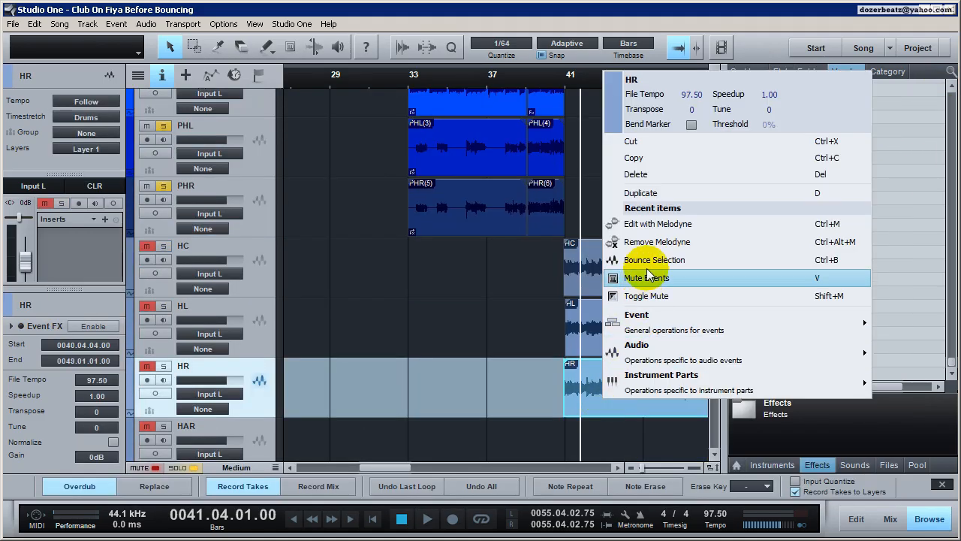
click(647, 225)
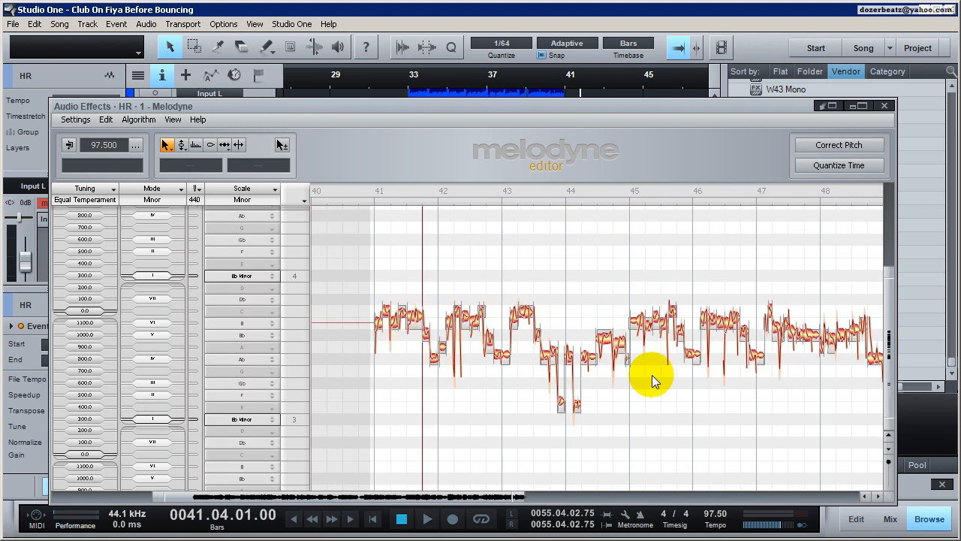
click(139, 119)
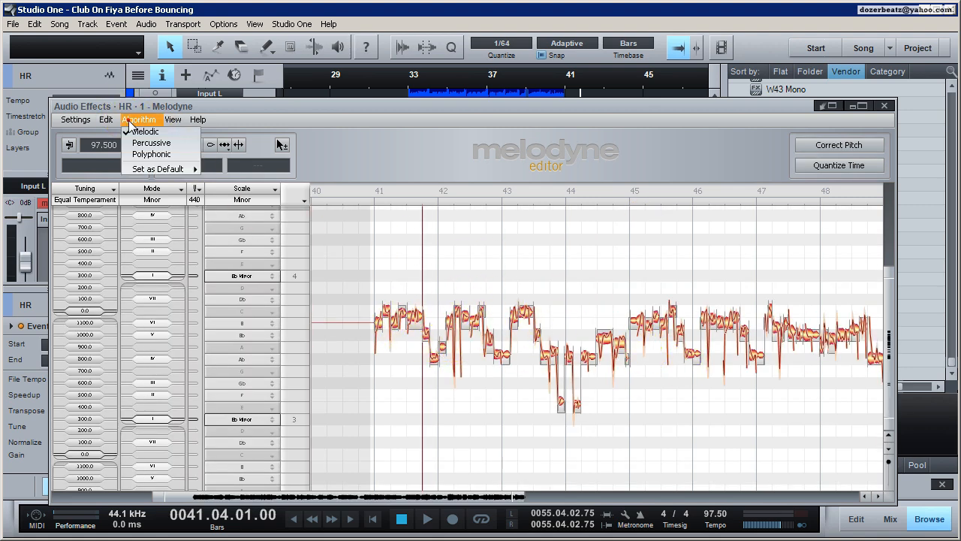
click(138, 144)
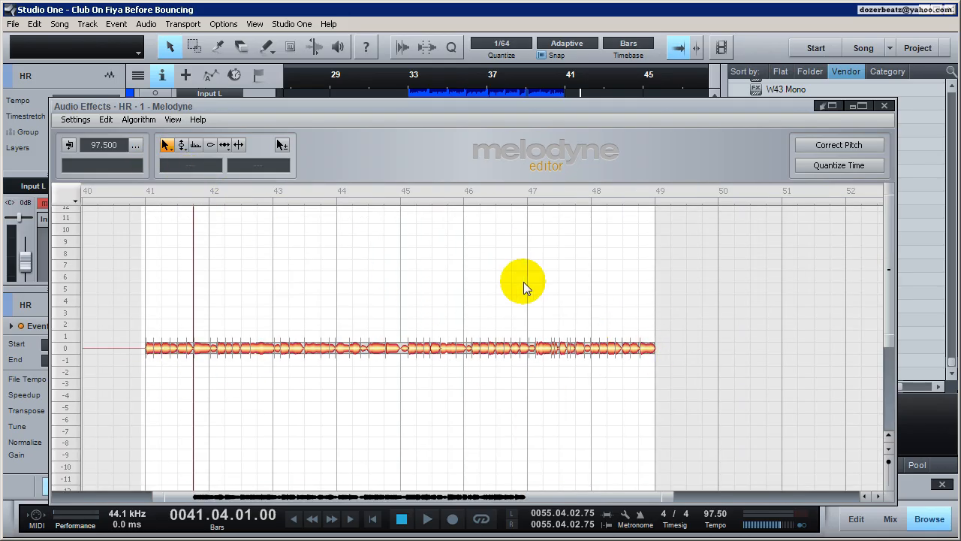
Return the HR event's algorithm to Melodic, then close the editor and remove Melodyne from that event.
click(138, 121)
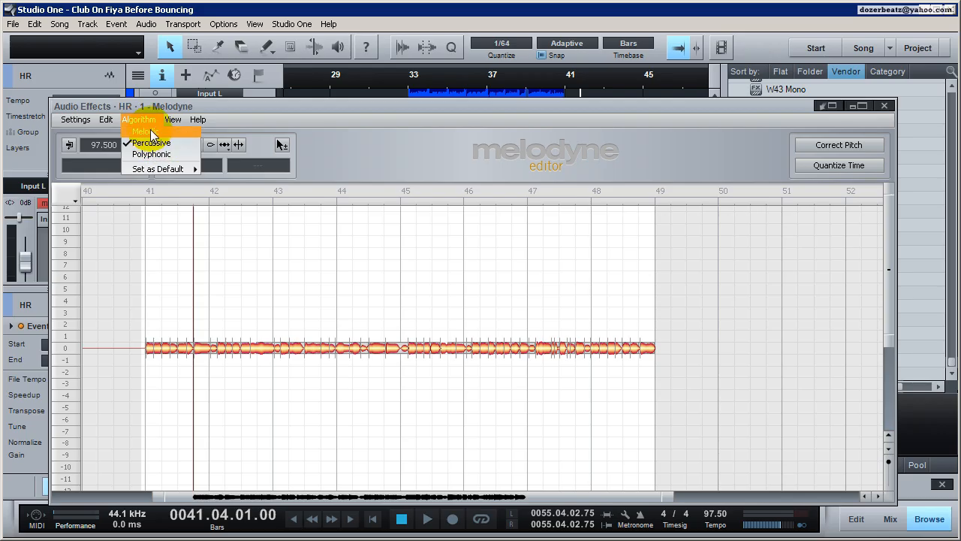
click(143, 131)
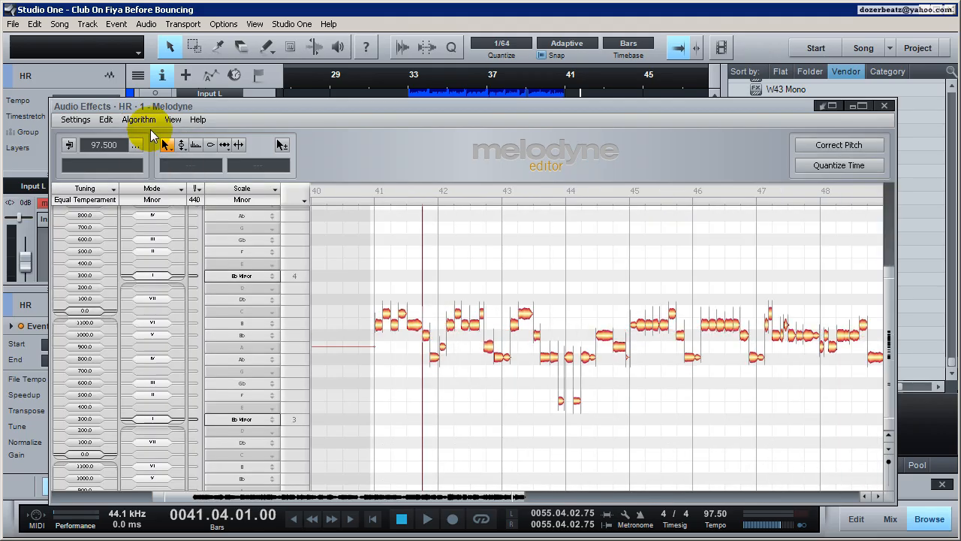
click(883, 107)
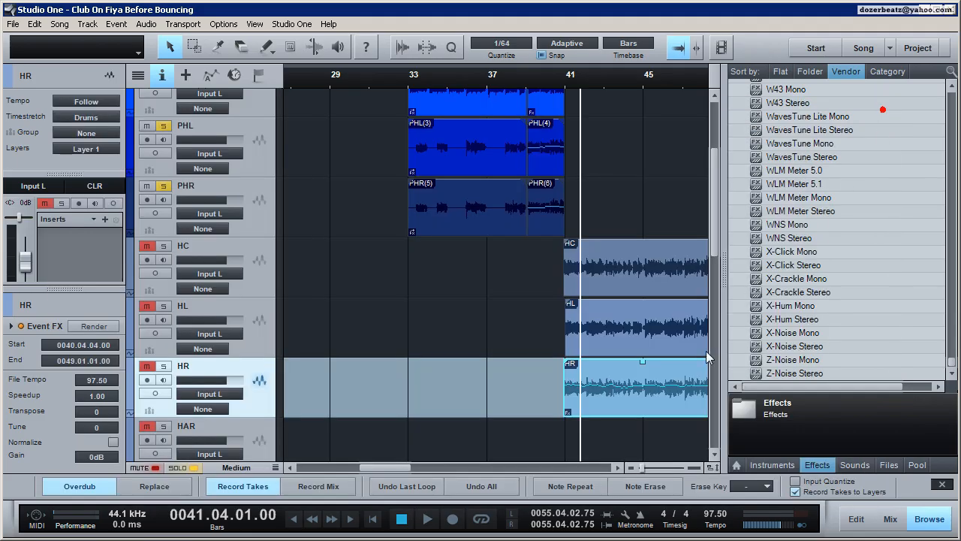
right_click(646, 378)
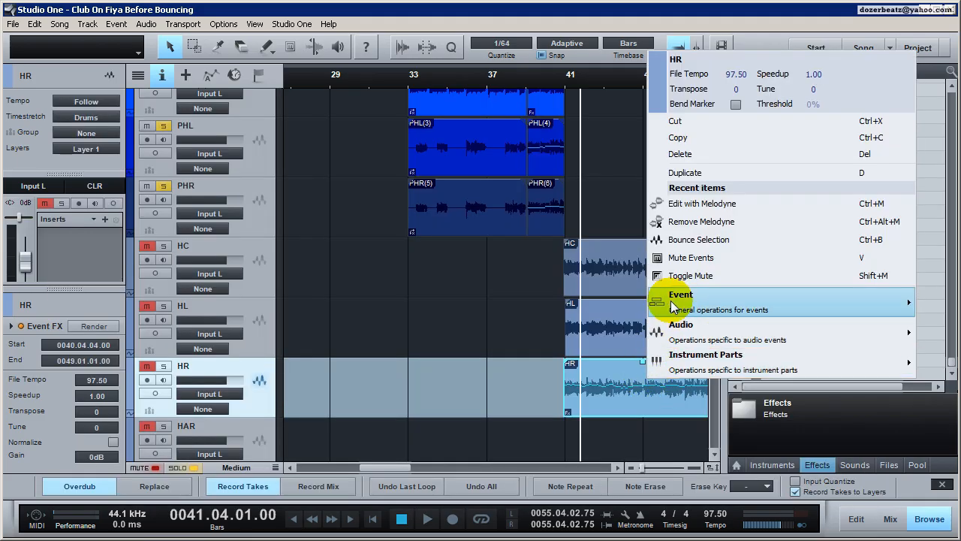
click(680, 216)
scroll(616, 211, up, 5)
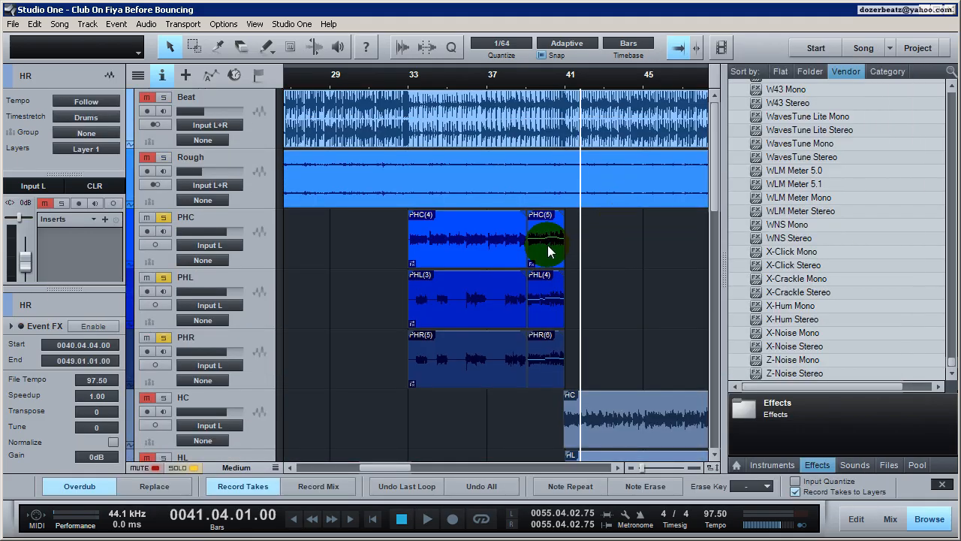
click(548, 305)
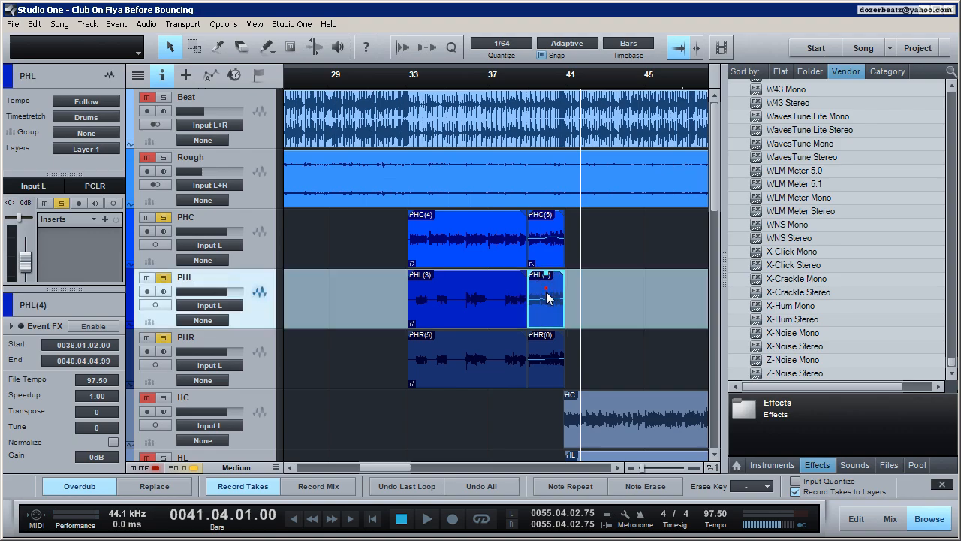
click(545, 367)
click(532, 243)
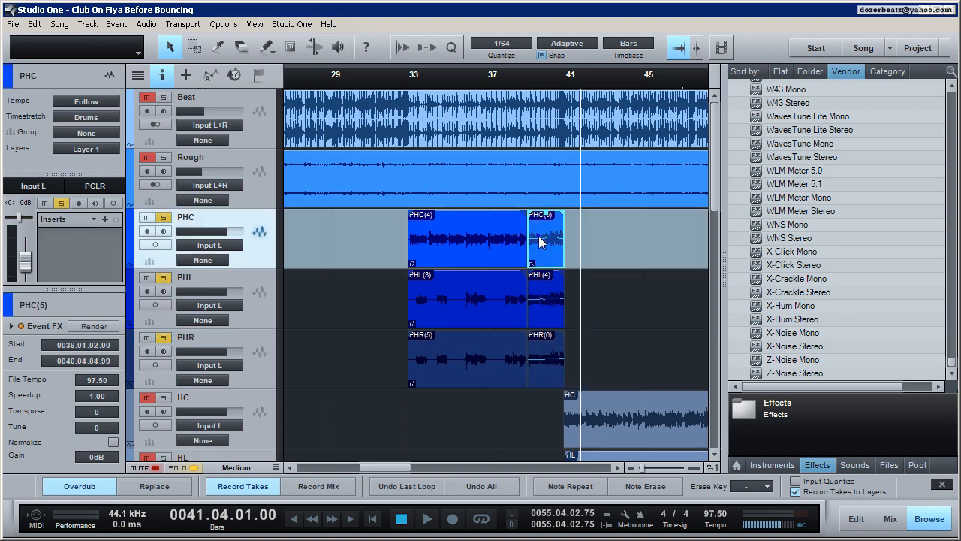
right_click(541, 239)
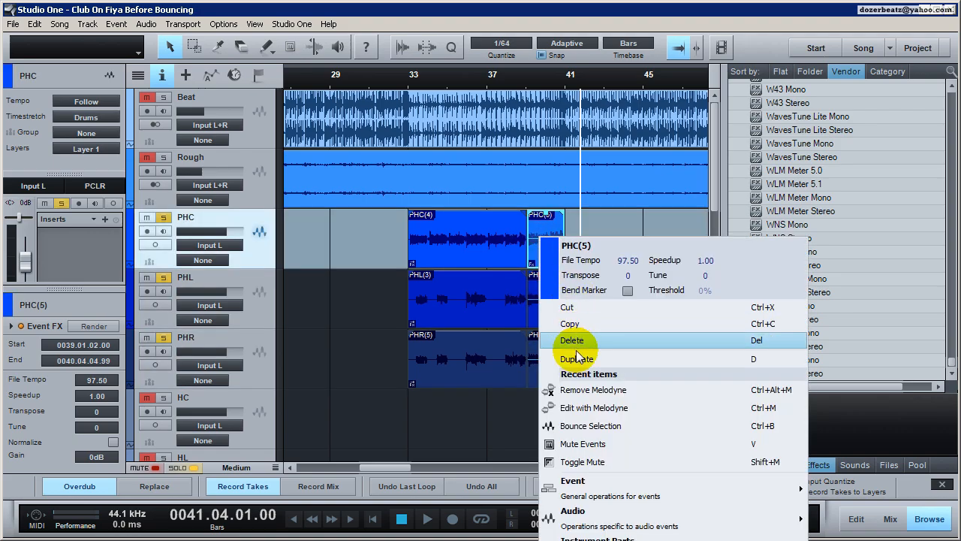
click(604, 217)
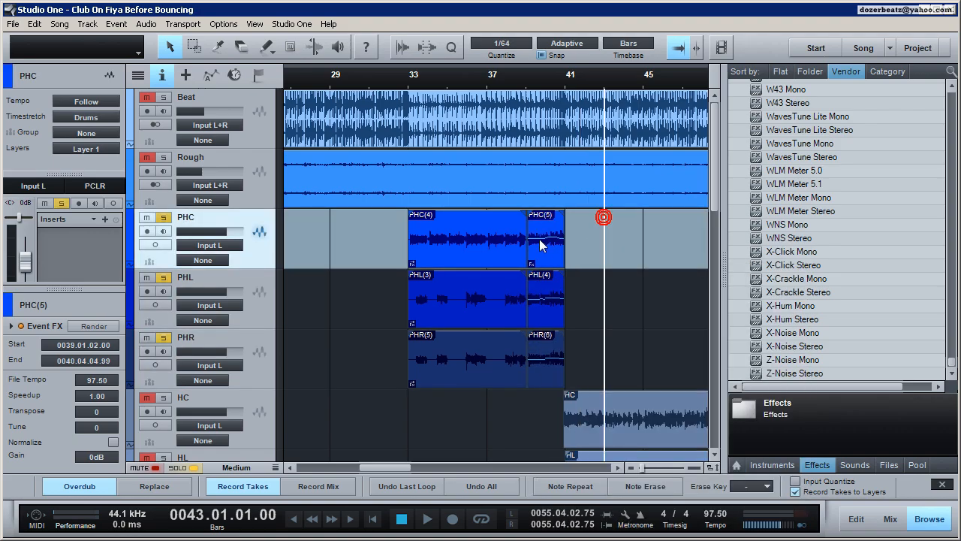
Open the short PHL event at bar 39 for editing with Melodyne, then close the editor.
click(539, 296)
click(543, 363)
click(539, 293)
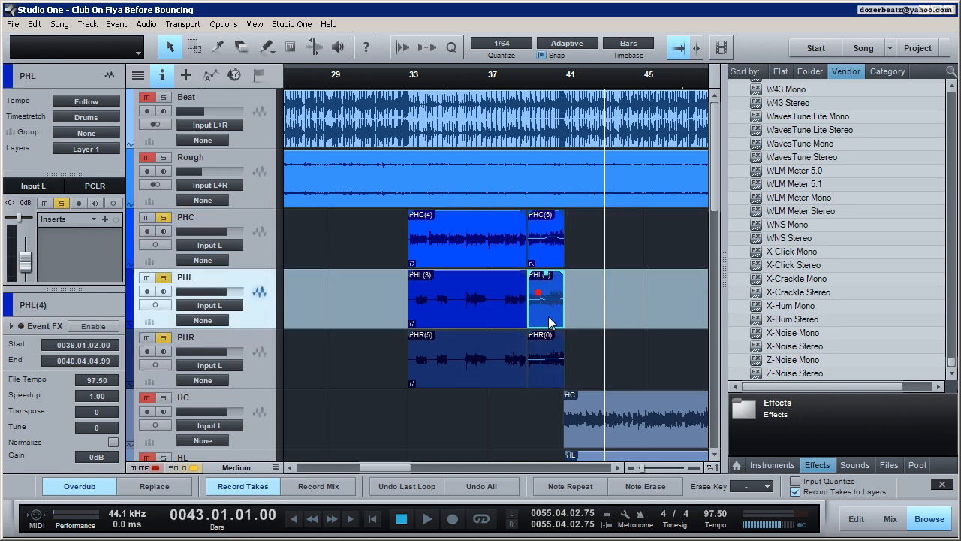
right_click(543, 307)
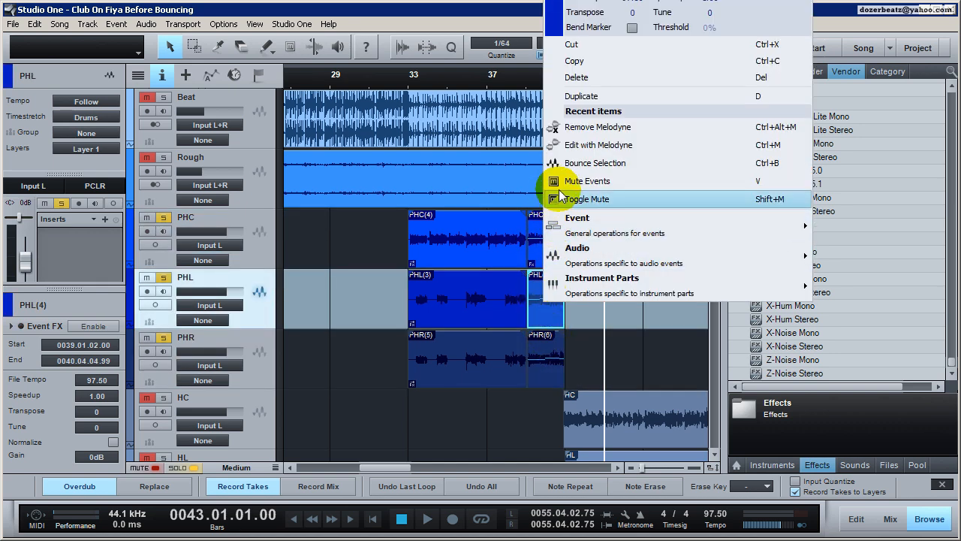
click(570, 145)
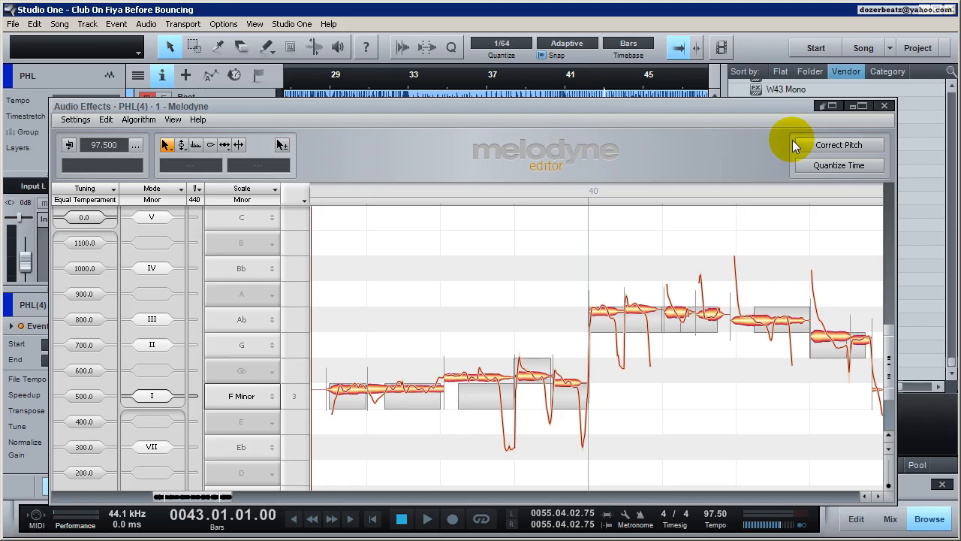
click(883, 106)
Open the short PHR event at bar 39 for editing with Melodyne, then close the editor.
right_click(545, 369)
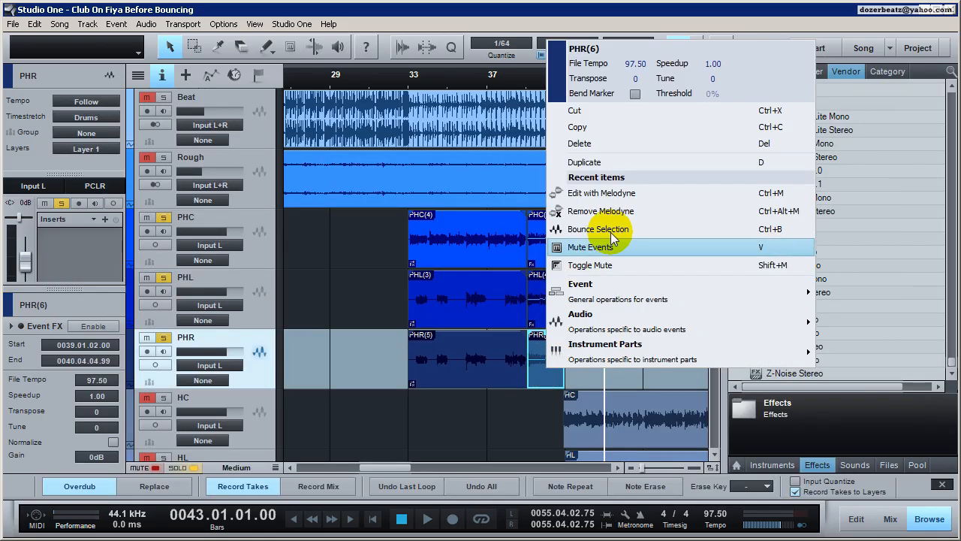
click(604, 194)
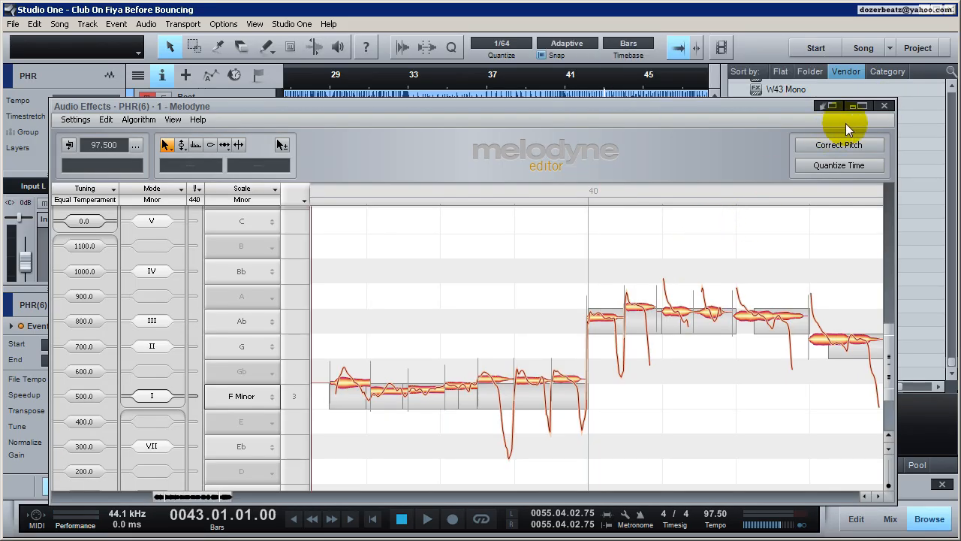
click(884, 106)
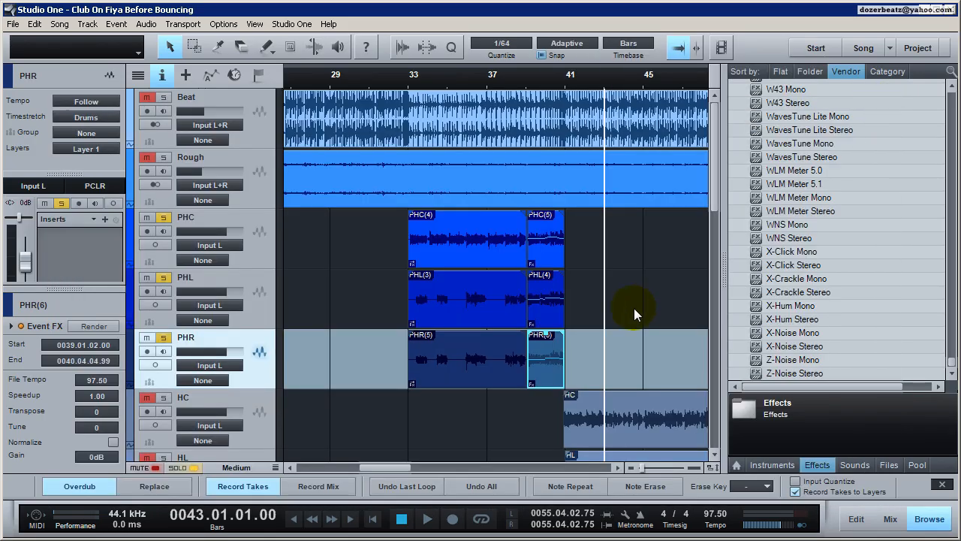
Expand the Event FX details of the short PHC event and place the playhead at the start of bar 39.
click(536, 300)
click(555, 240)
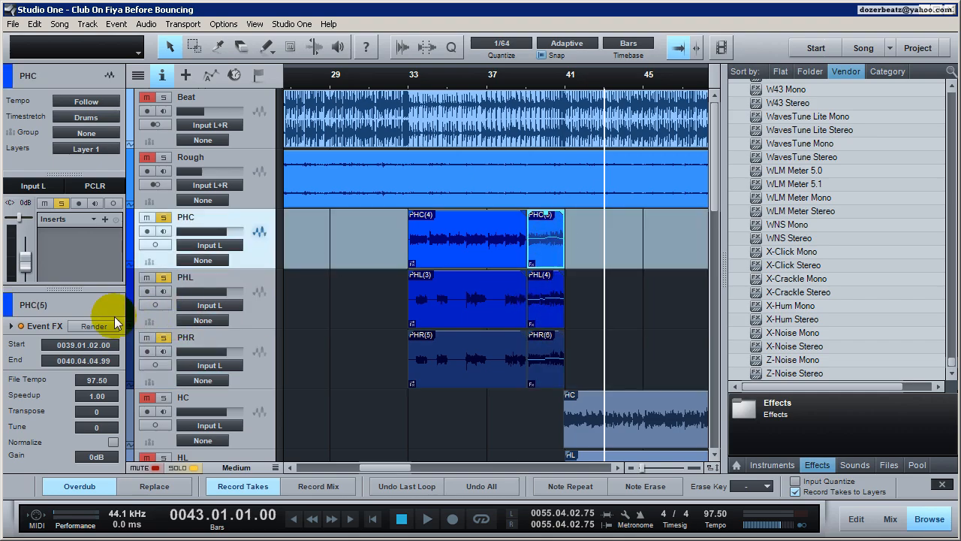
click(12, 326)
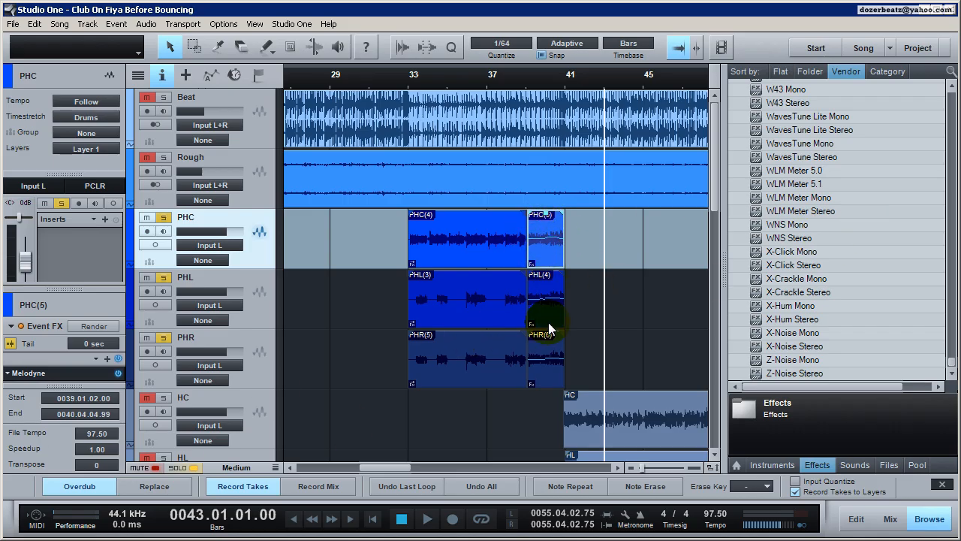
click(530, 79)
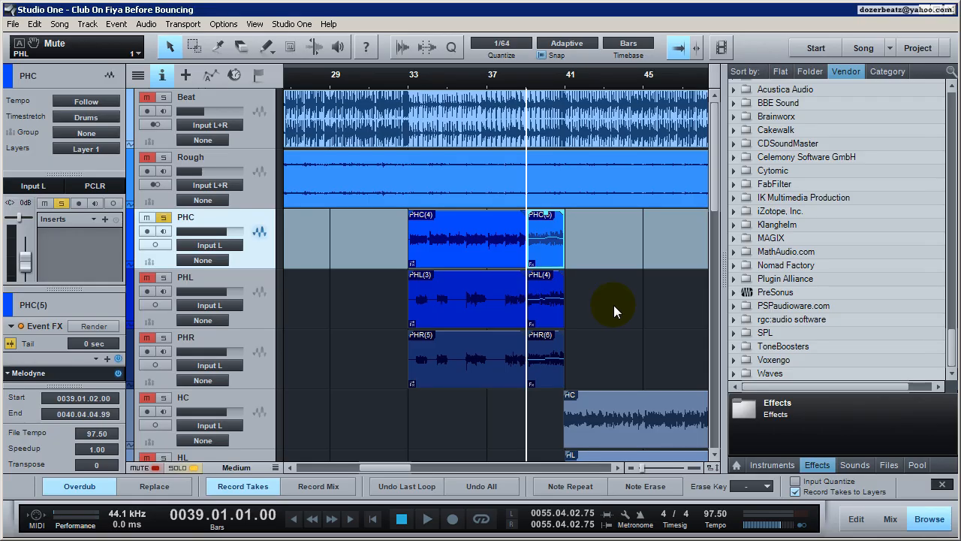
Reopen the Melodyne editor of the short PHC event at bar 39.
click(535, 304)
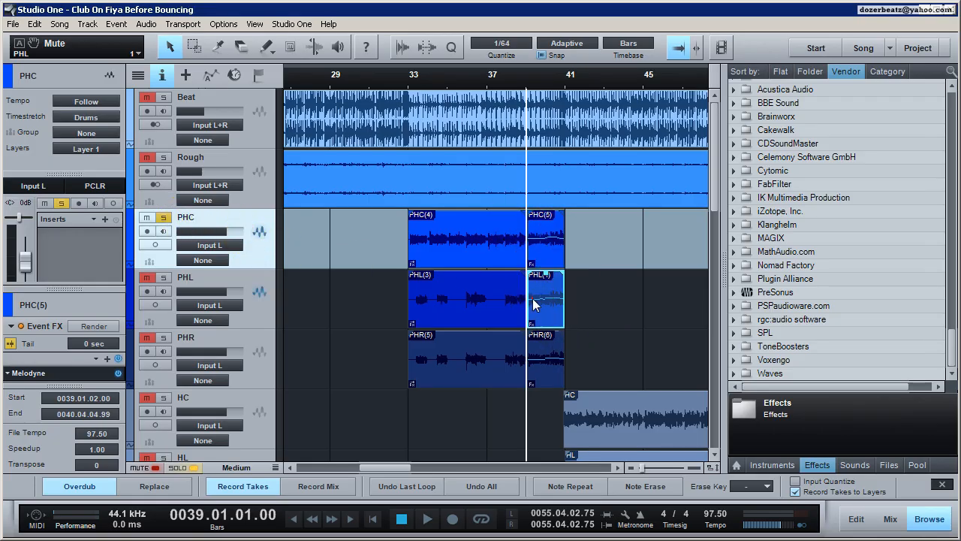
click(542, 360)
click(550, 224)
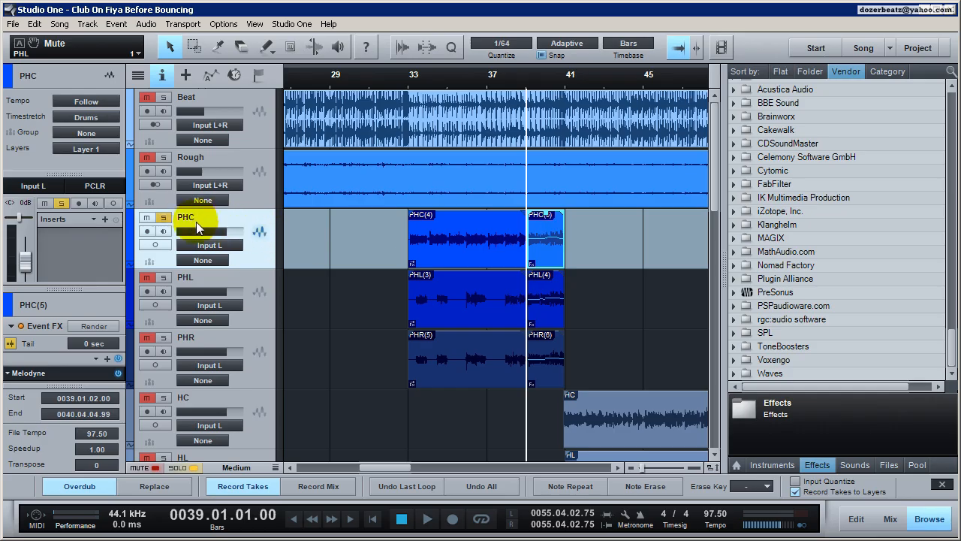
click(164, 218)
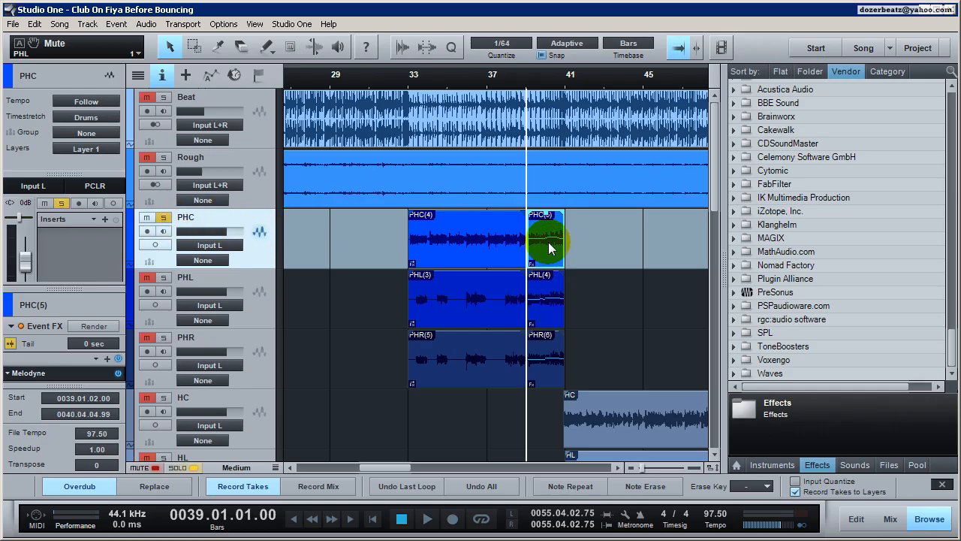
double_click(548, 243)
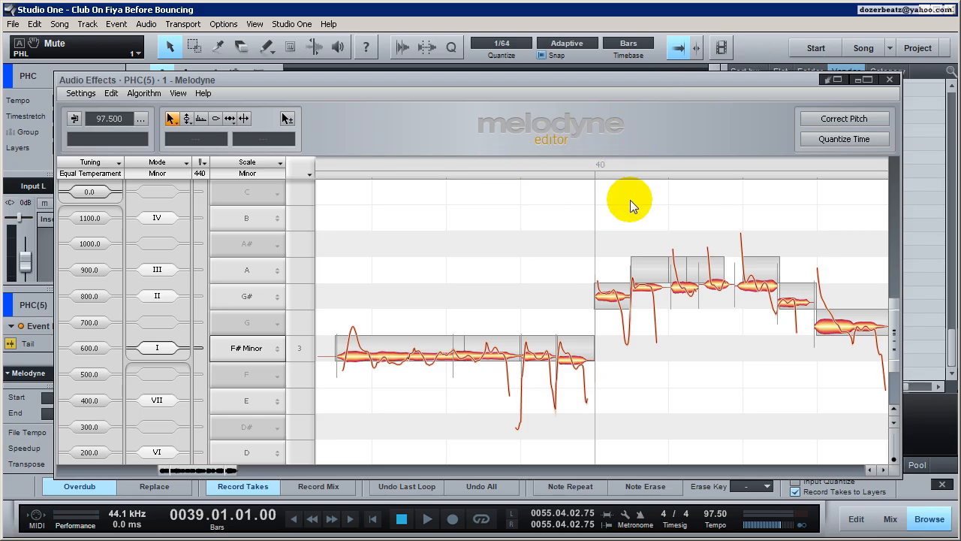
Try the Percussive algorithm on the PHC event, then return it to Melodic.
click(142, 93)
click(138, 115)
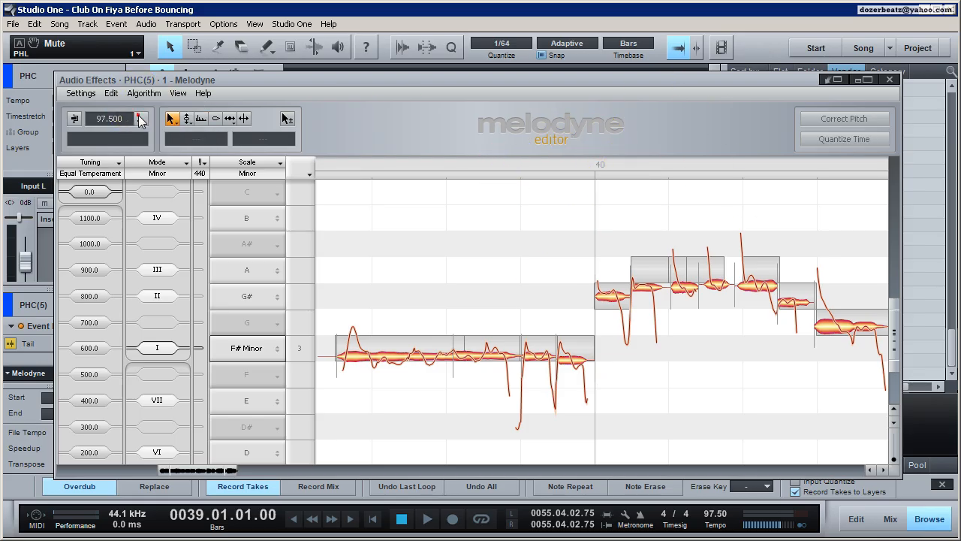
click(145, 95)
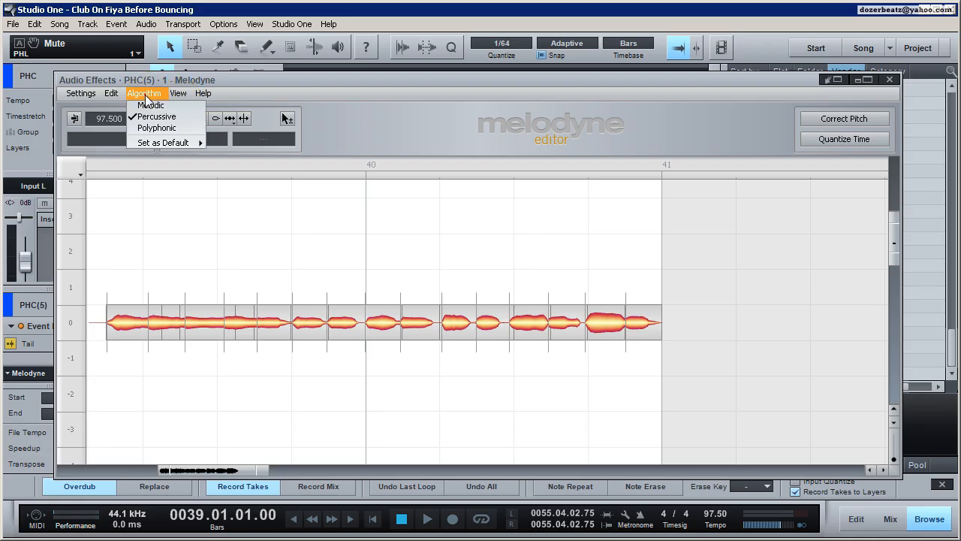
click(145, 105)
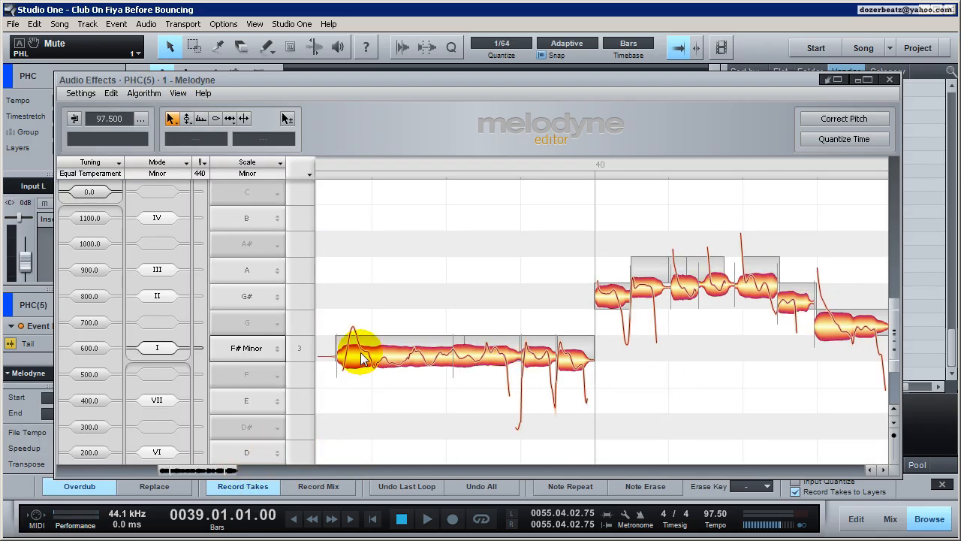
Set the PHC event's pitch grid to Scale Snap and its scale to F Minor.
click(310, 175)
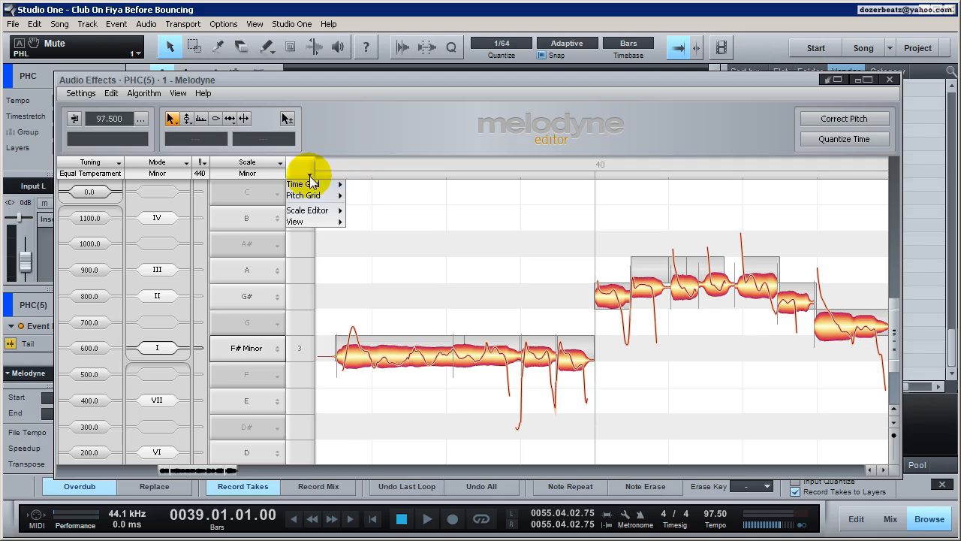
mouse_move(310, 194)
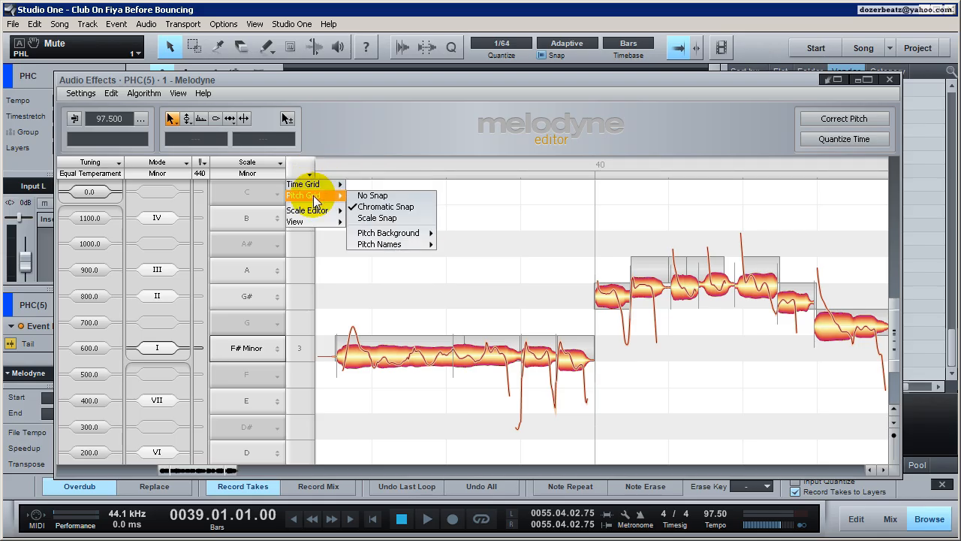
click(371, 218)
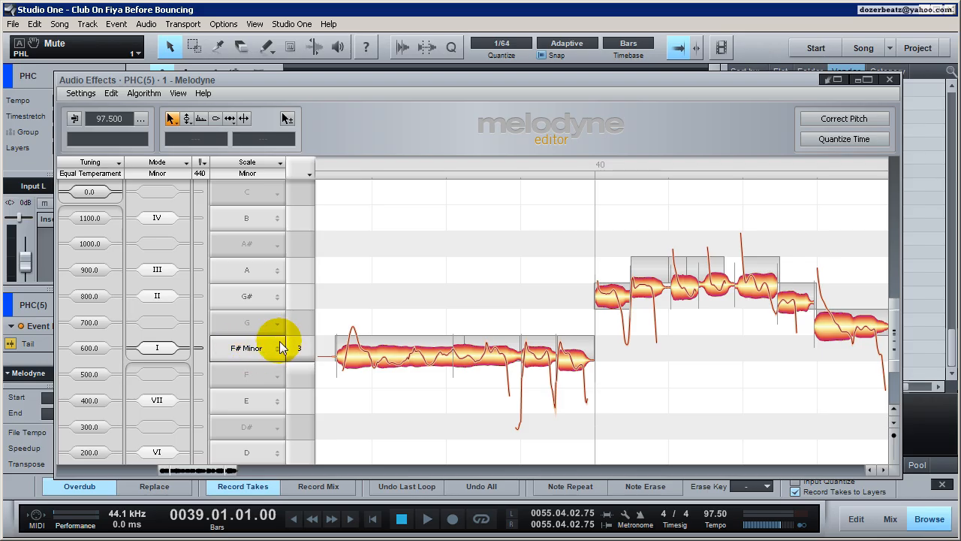
click(276, 372)
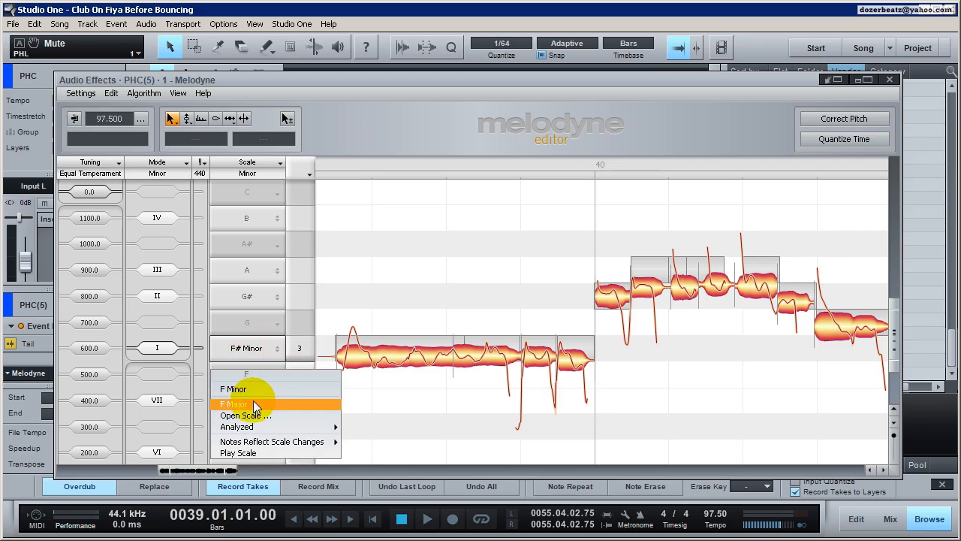
click(252, 391)
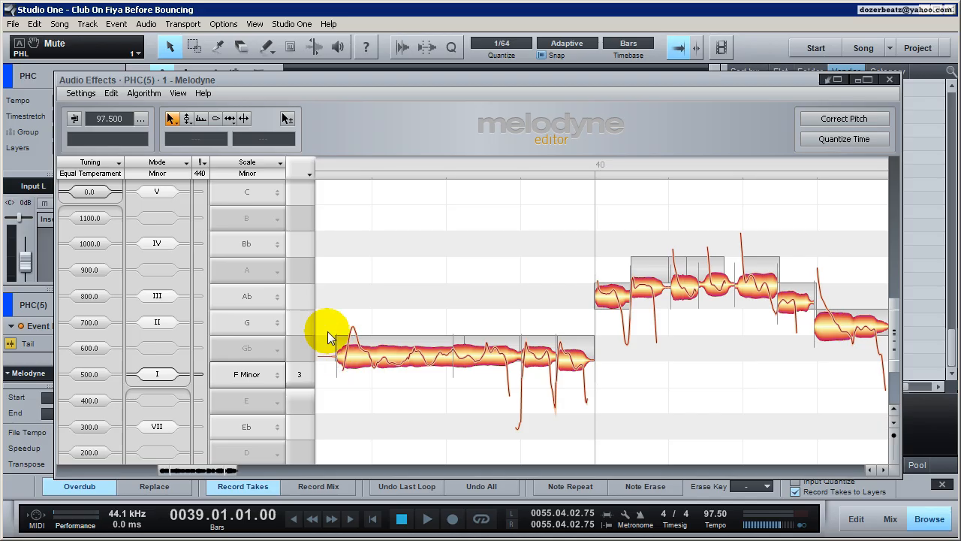
Try the G Major scale on the PHC event, then switch back to F Minor.
click(262, 324)
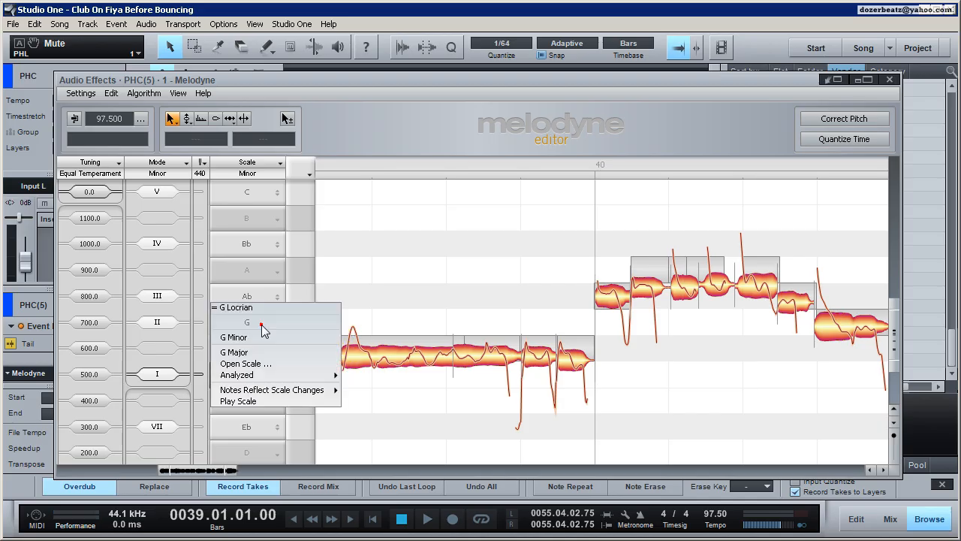
click(252, 352)
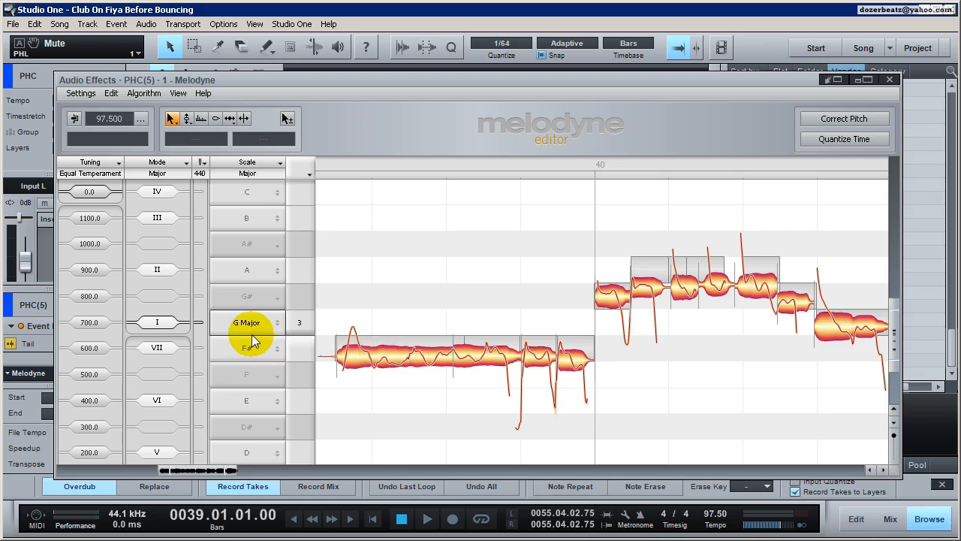
click(253, 371)
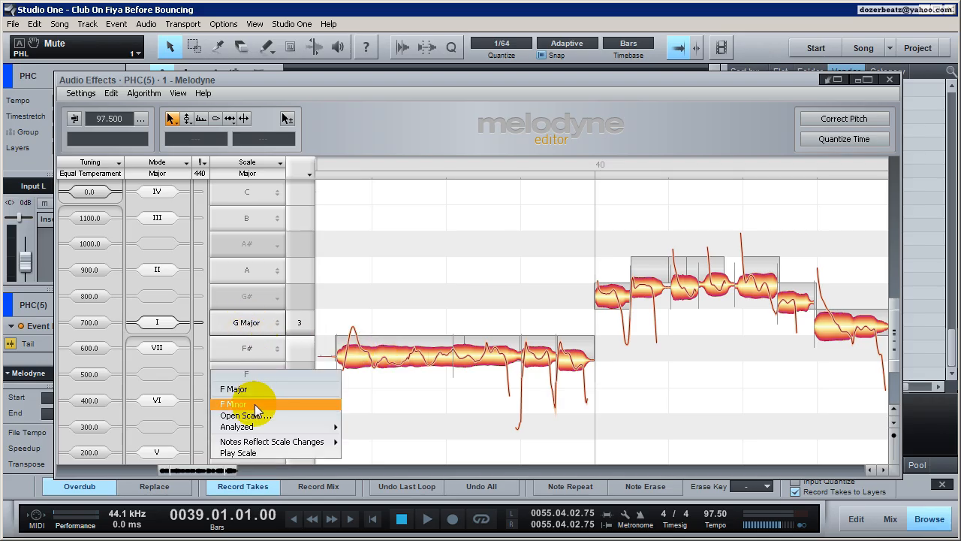
click(254, 405)
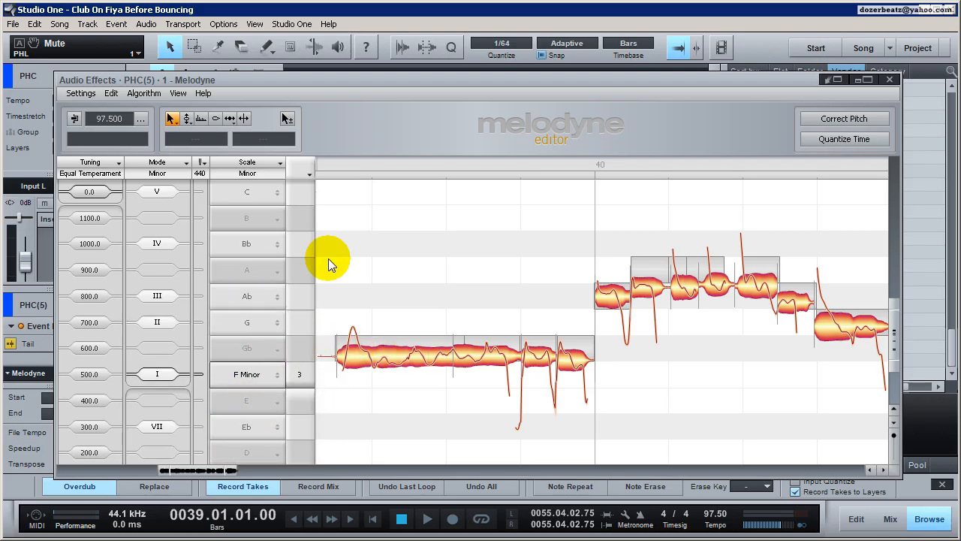
Check the PHC event's pitch grid snap option and close its Melodyne editor.
click(310, 174)
mouse_move(315, 196)
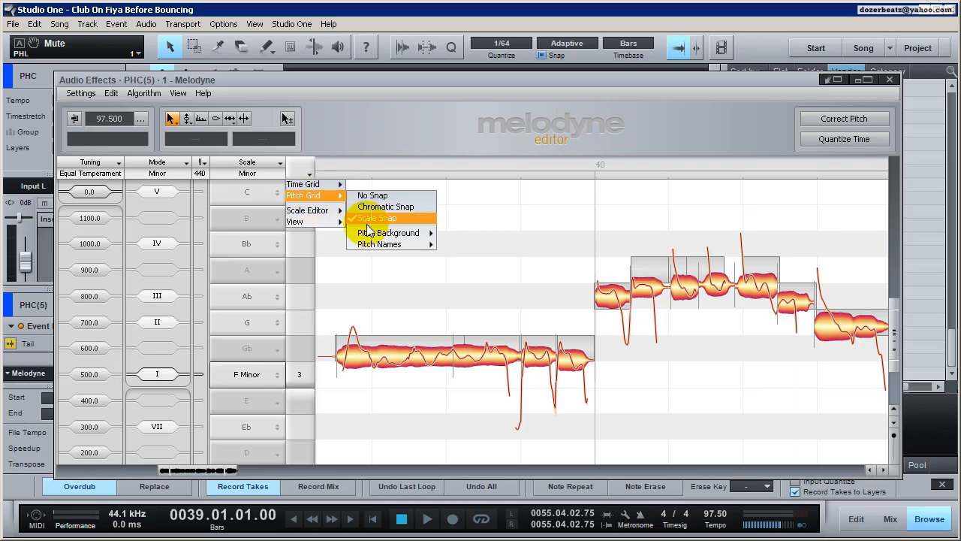
click(501, 136)
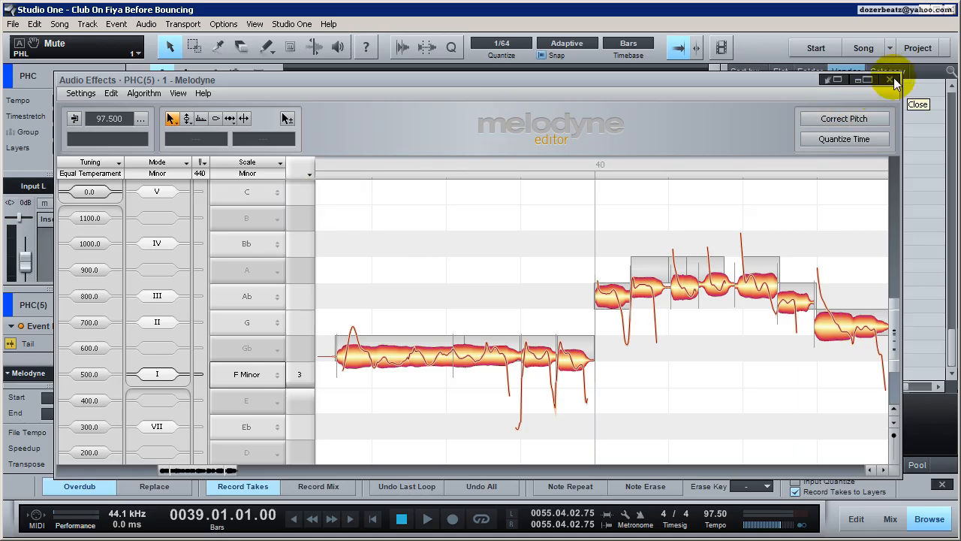
click(891, 80)
Set the pitch grid of the short PHL event at bar 39 to Scale Snap in Melodyne and close the editor.
click(550, 299)
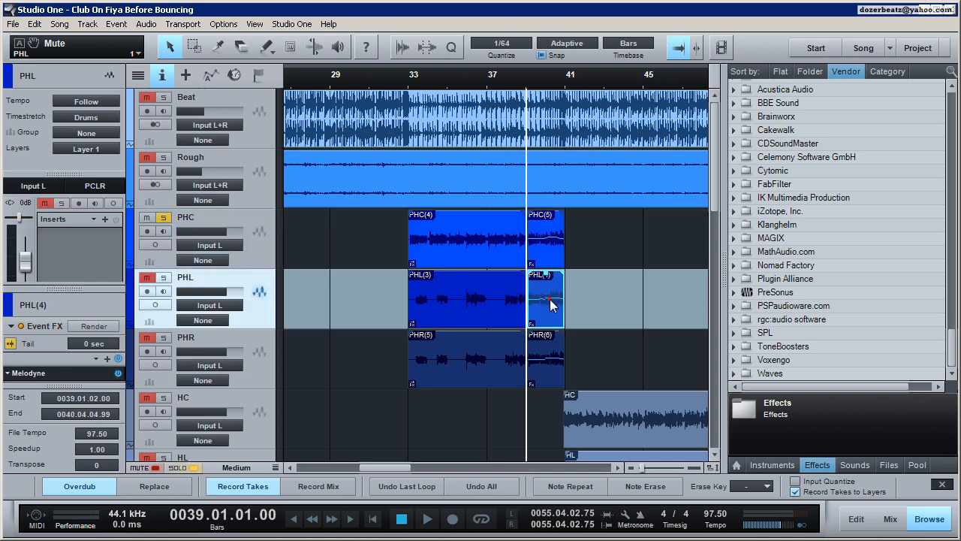
double_click(550, 299)
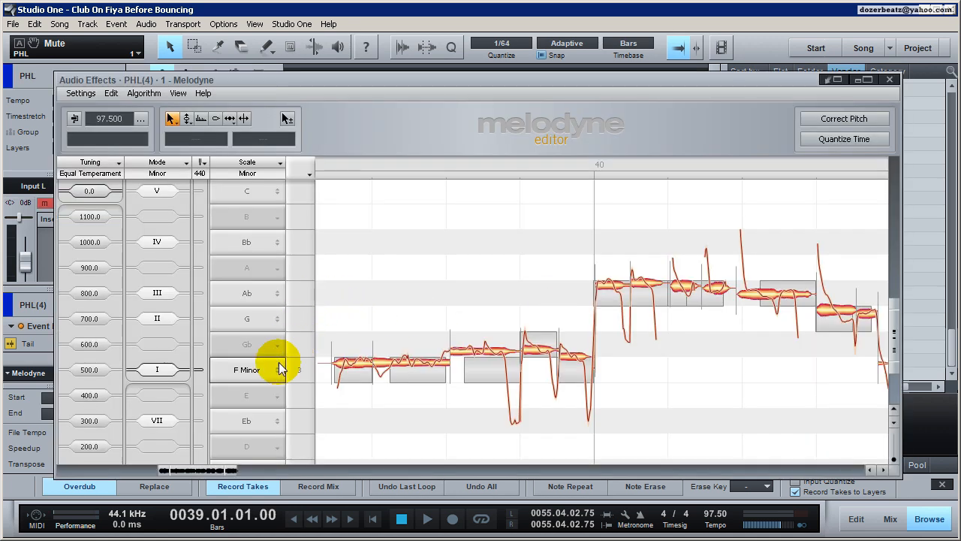
click(309, 175)
mouse_move(323, 198)
click(377, 218)
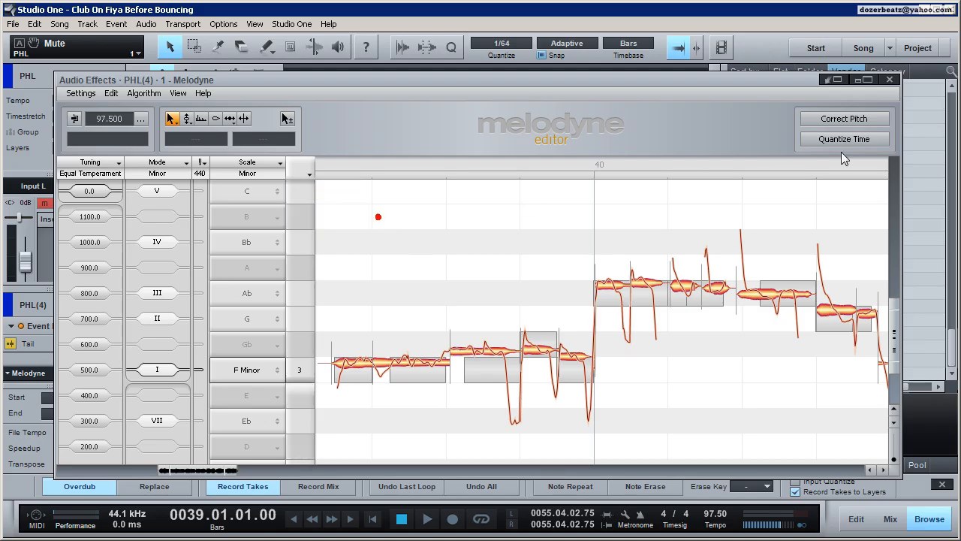
click(889, 80)
Set the pitch grid of the short PHR event at bar 39 to Scale Snap in Melodyne and close the editor.
double_click(554, 359)
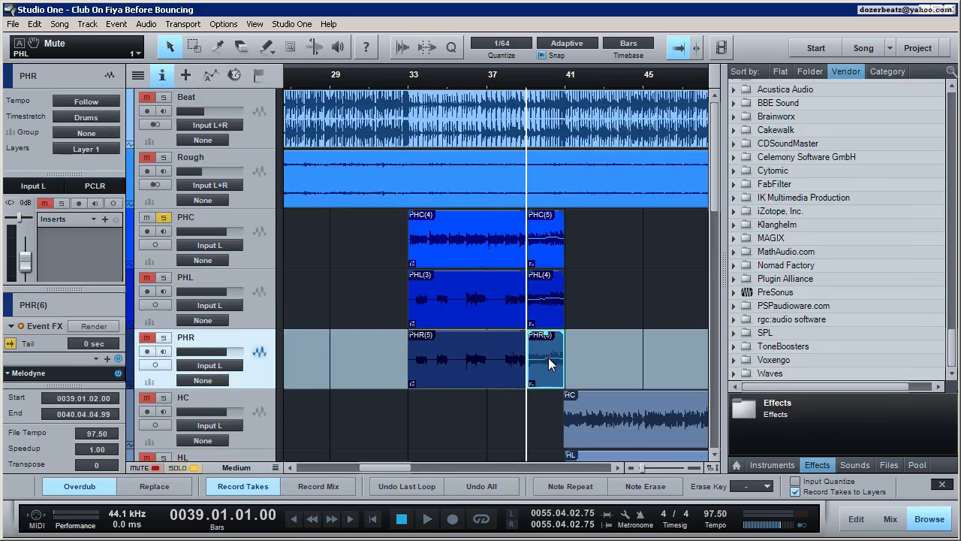
click(310, 175)
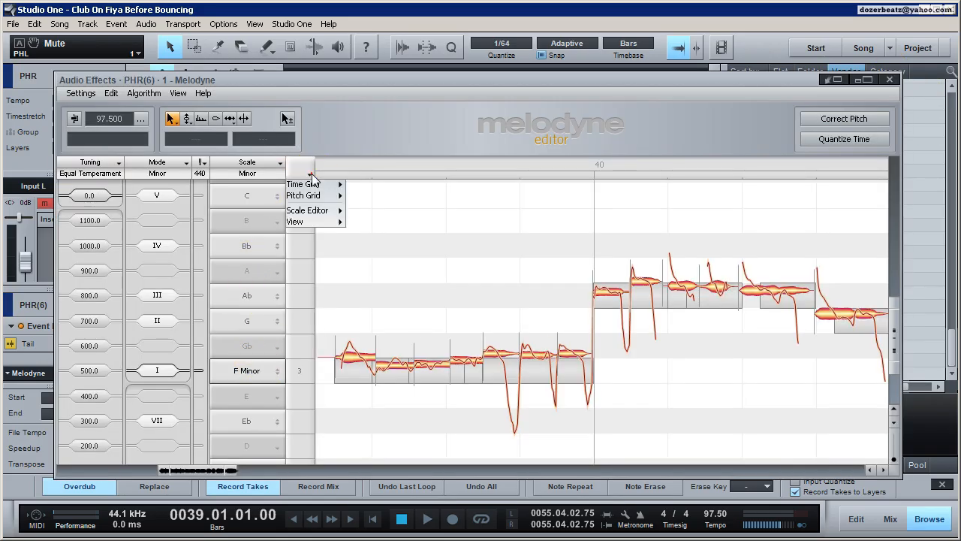
mouse_move(319, 195)
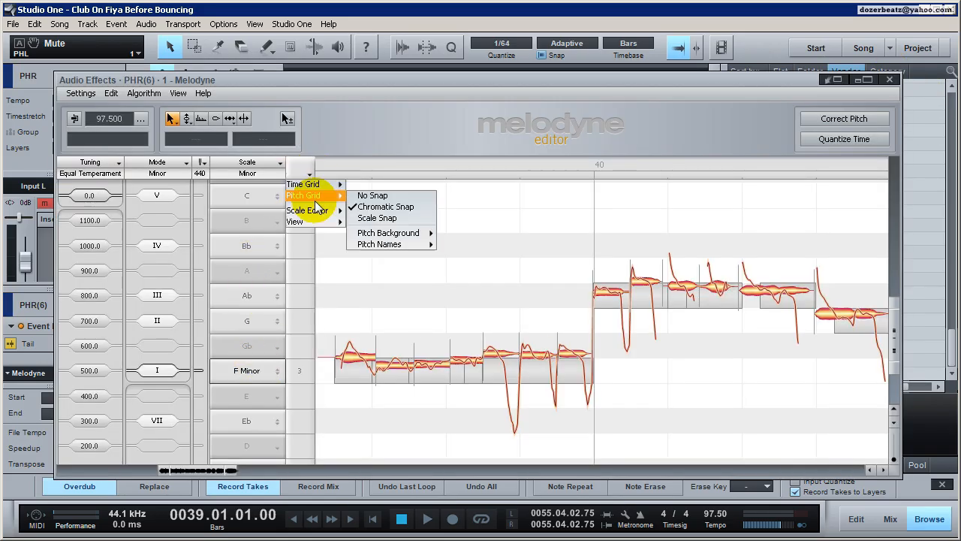
click(376, 219)
click(890, 80)
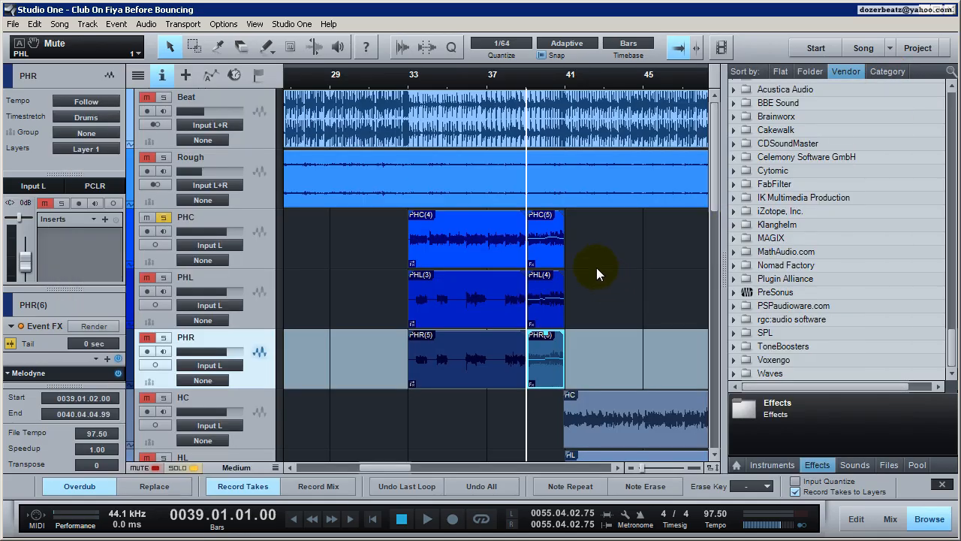
Reopen the short PHC event at bar 39 in Melodyne and select all of its notes.
click(549, 242)
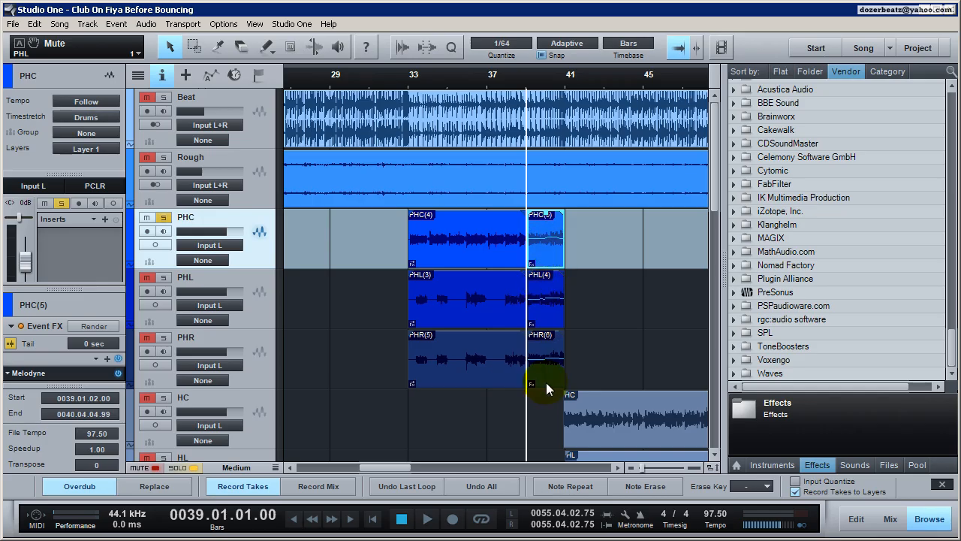
click(547, 305)
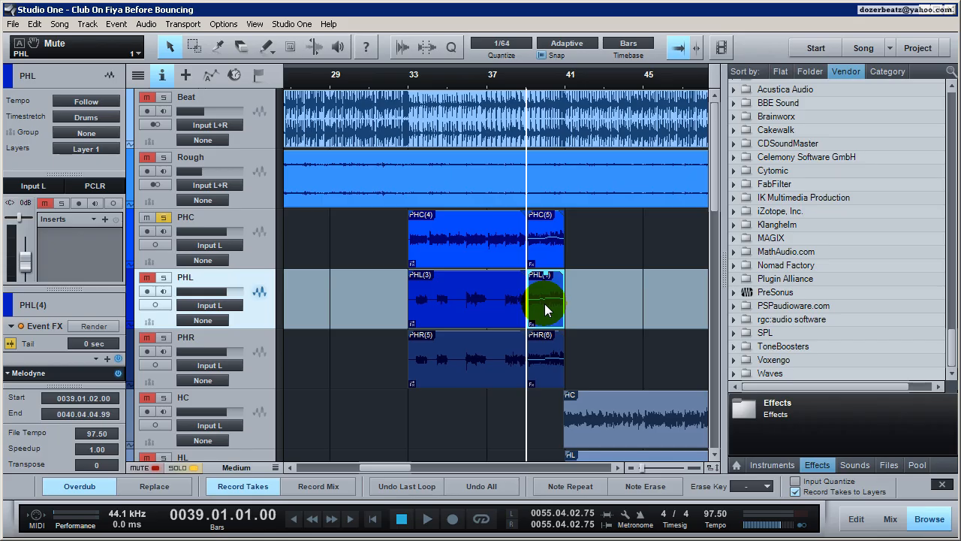
click(549, 254)
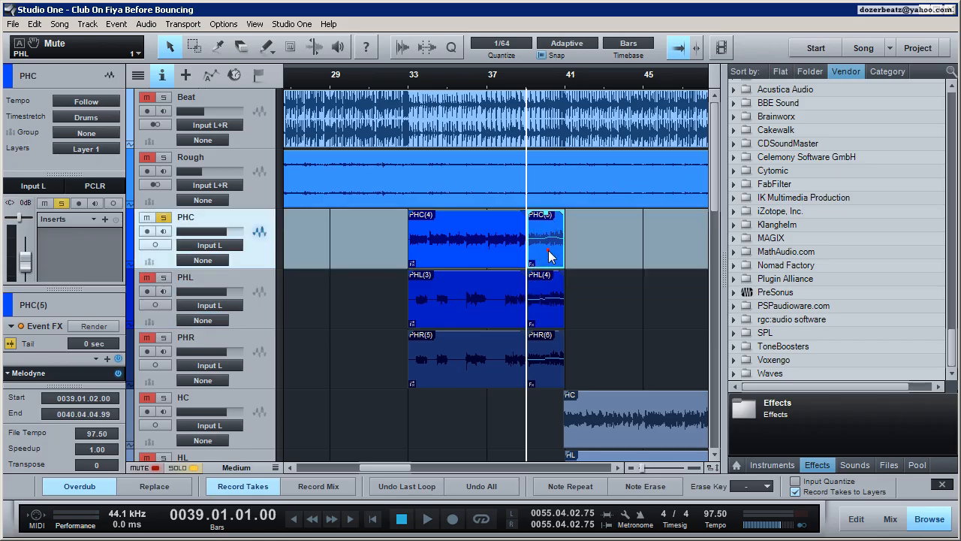
double_click(550, 251)
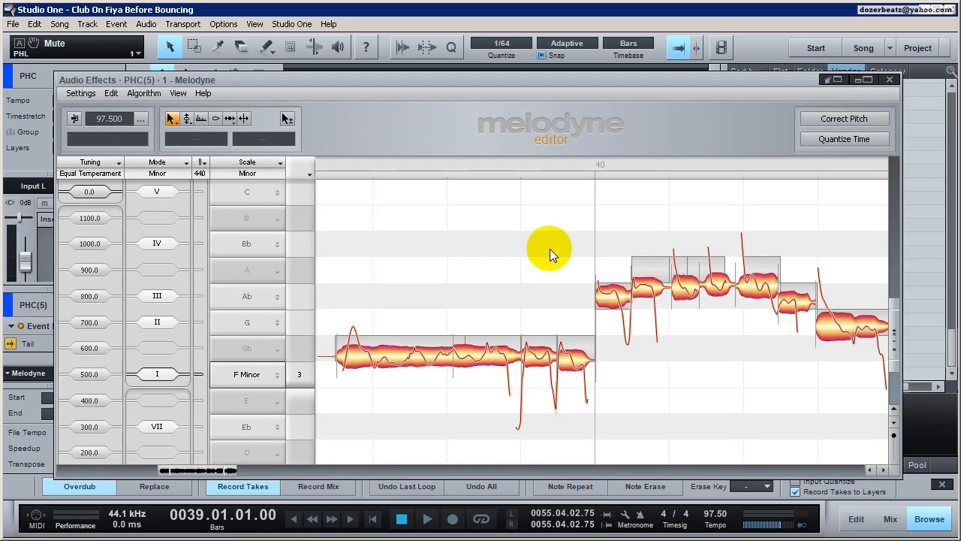
right_click(409, 220)
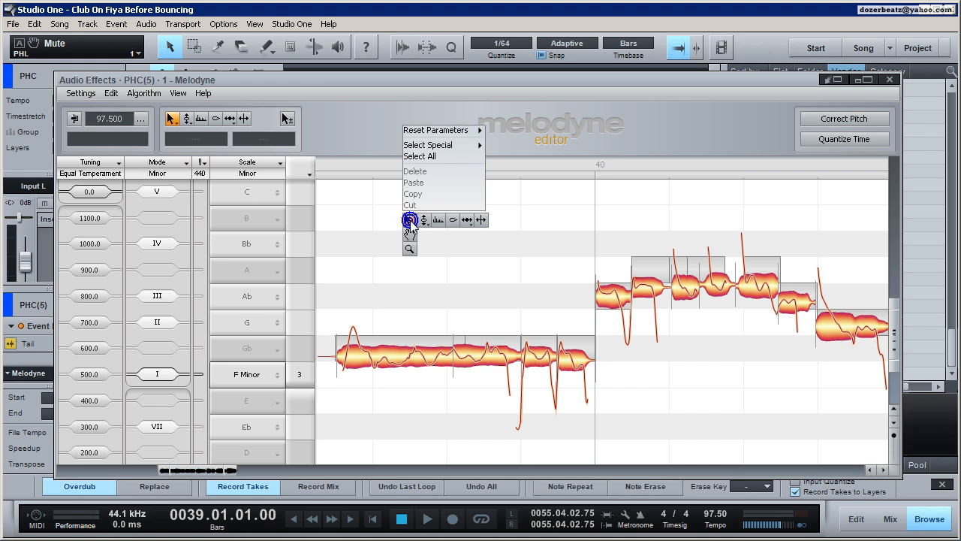
click(421, 156)
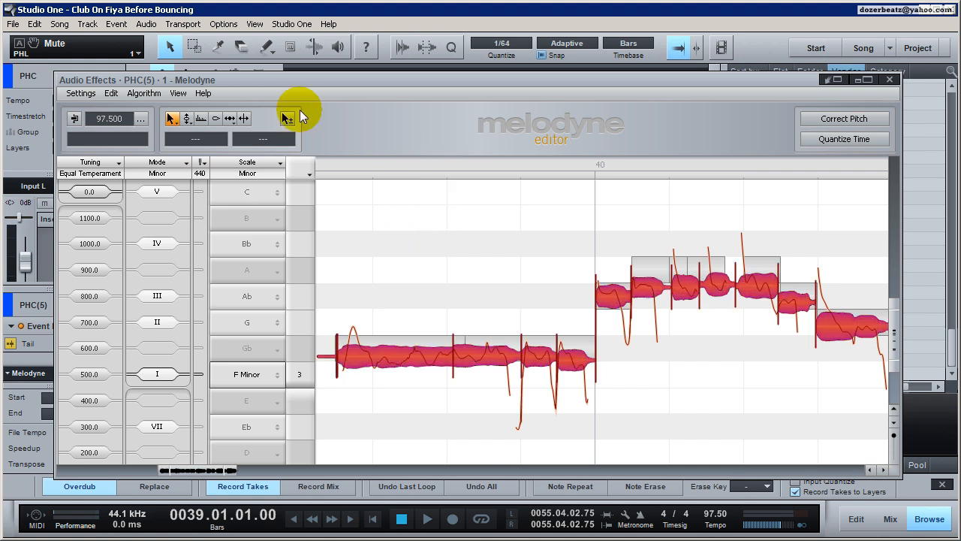
click(111, 94)
mouse_move(133, 229)
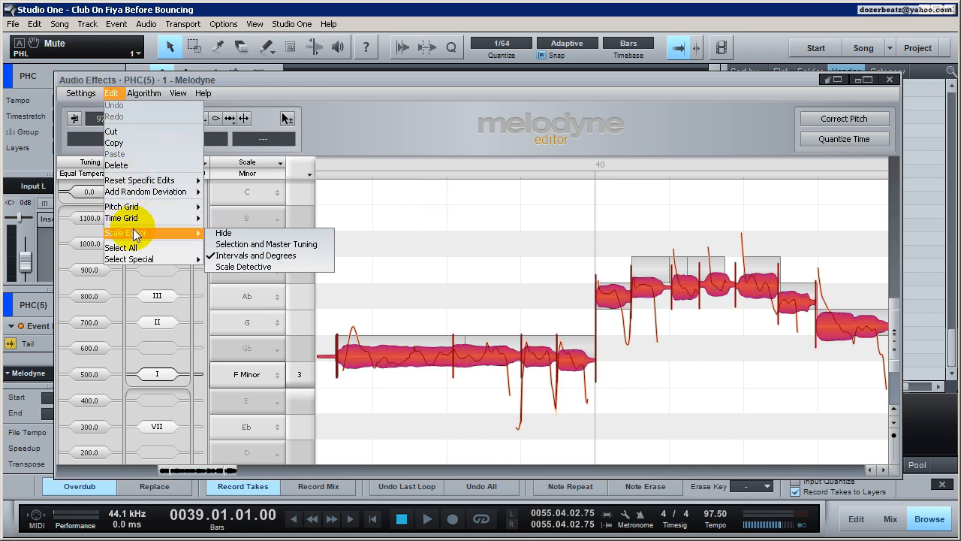
click(393, 211)
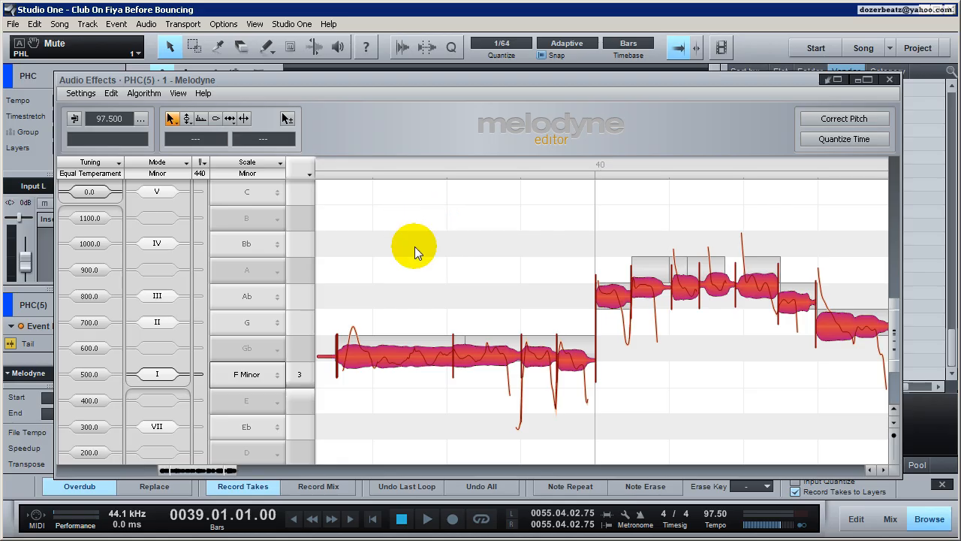
Snap all selected notes of the PHC(5) event to the nearest F minor scale pitches with the Pitch Tool.
right_click(403, 238)
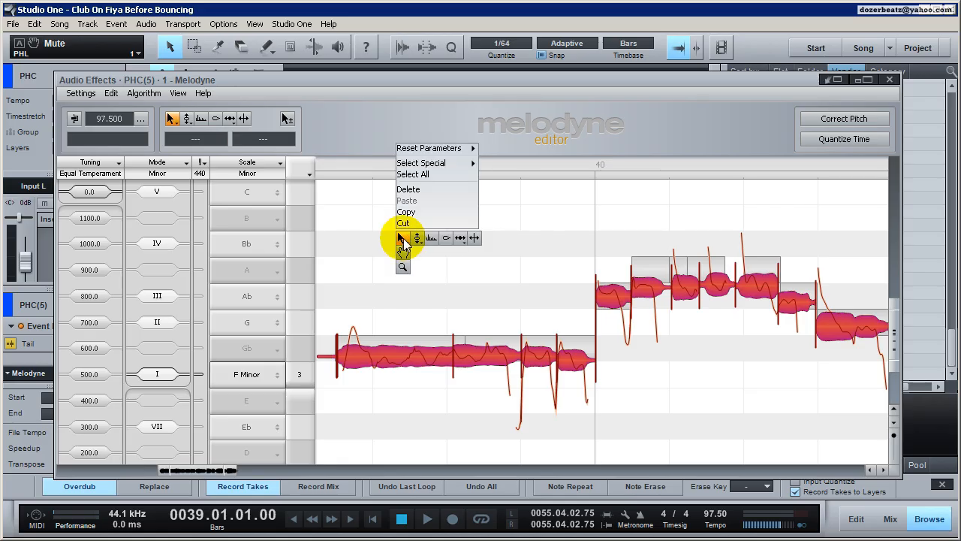
click(417, 237)
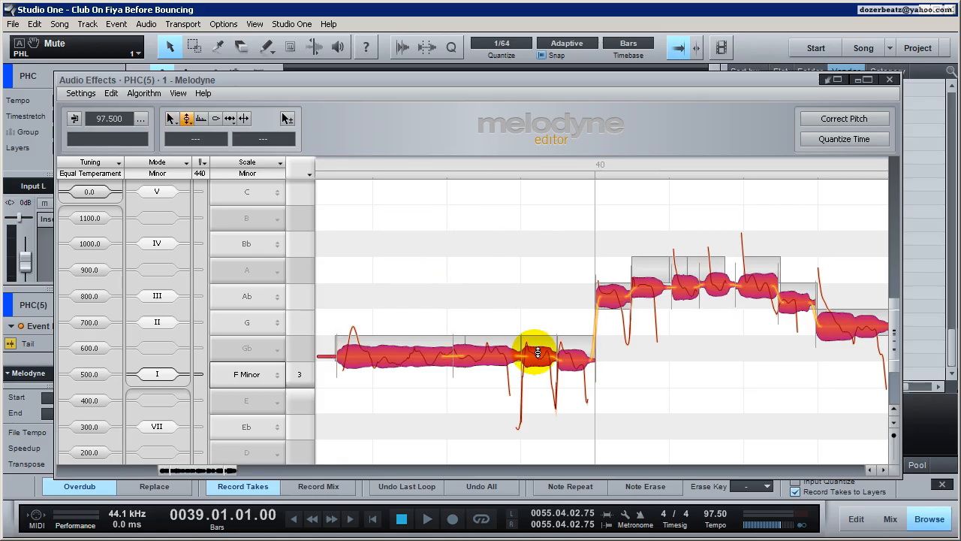
double_click(416, 357)
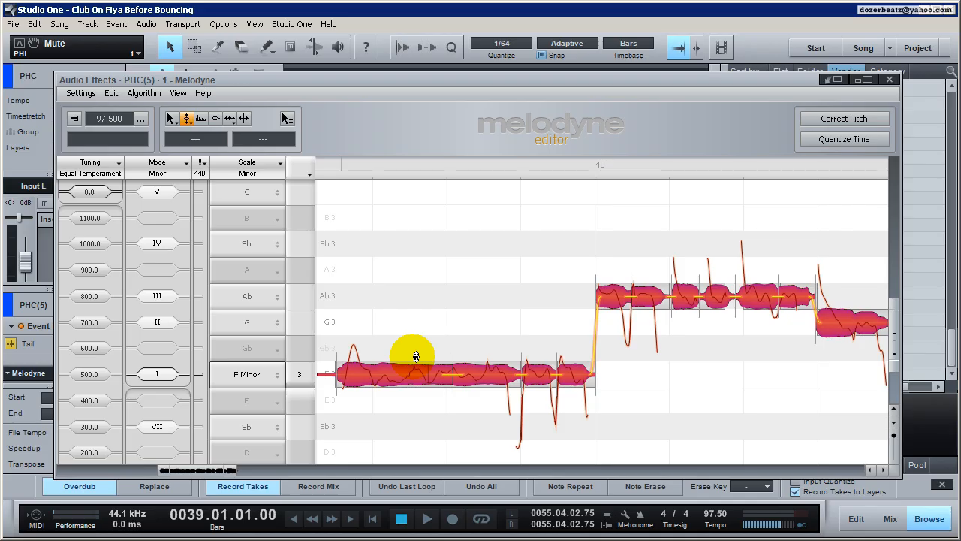
Close the Melodyne editor and play back the tuned PHC(5) event in the arrangement.
click(889, 81)
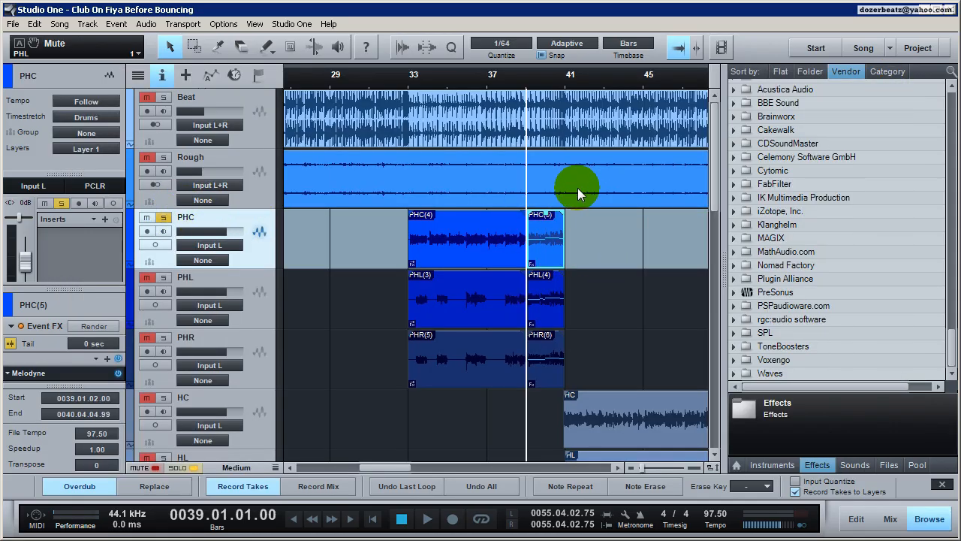
key(space)
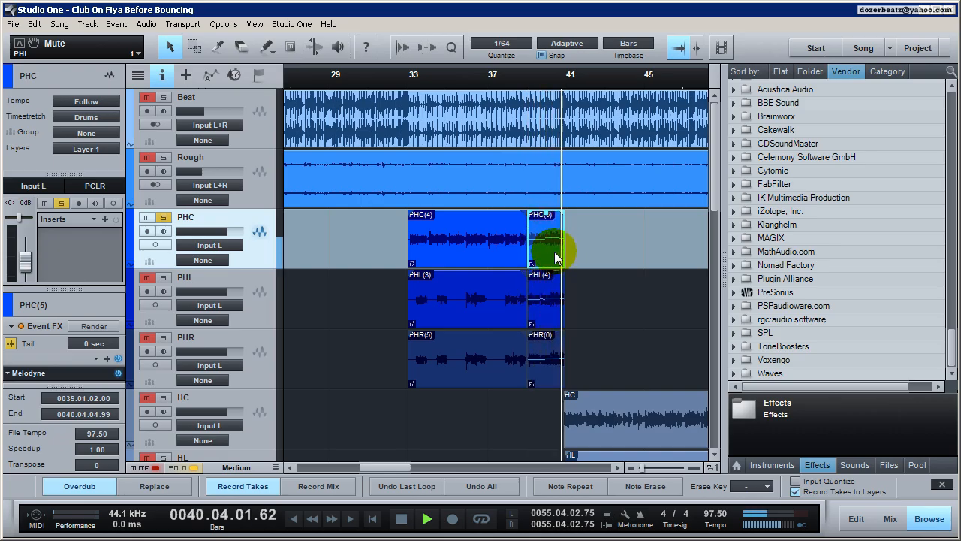
key(space)
Reopen PHC(5) in Melodyne, flatten all notes' pitch modulation to 0% with the Pitch Modulation Tool, and play the result.
double_click(544, 247)
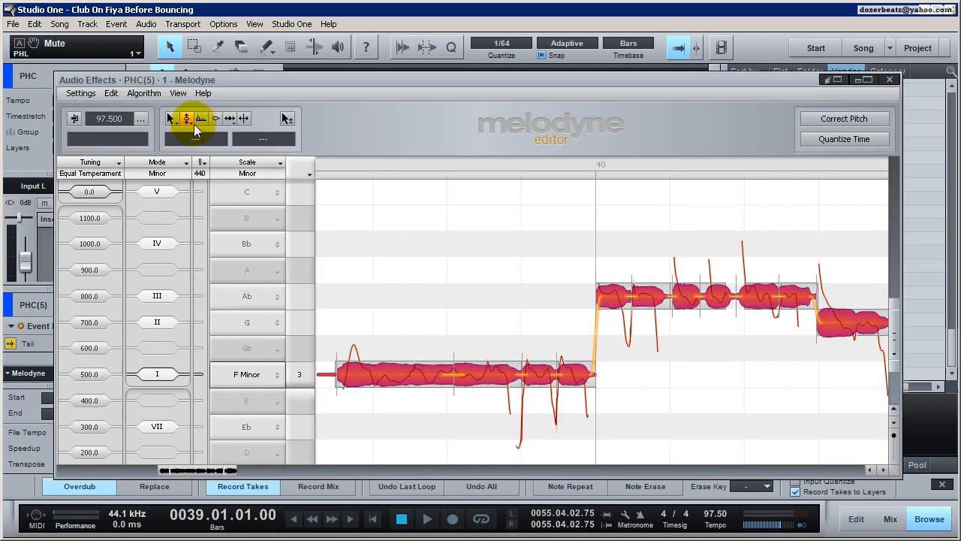
right_click(443, 259)
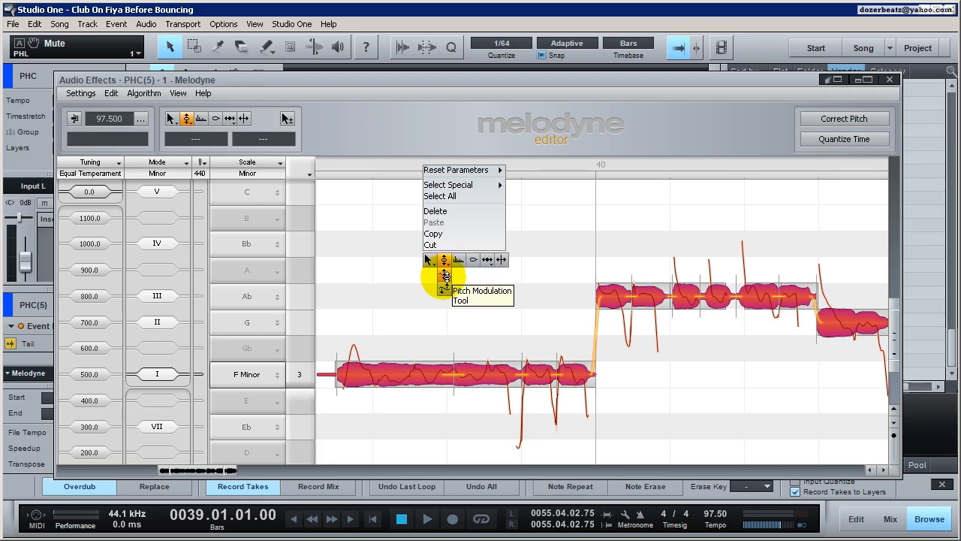
click(376, 215)
right_click(374, 218)
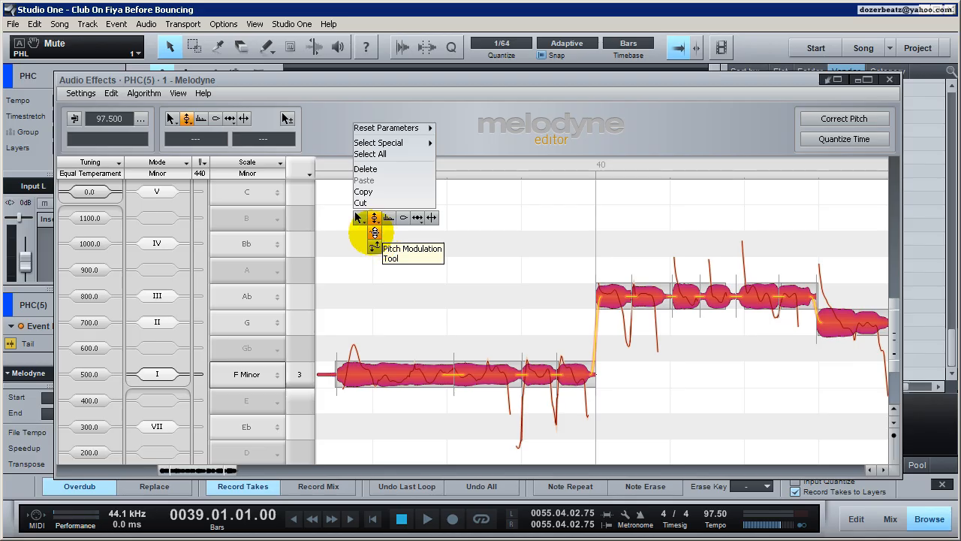
mouse_move(424, 142)
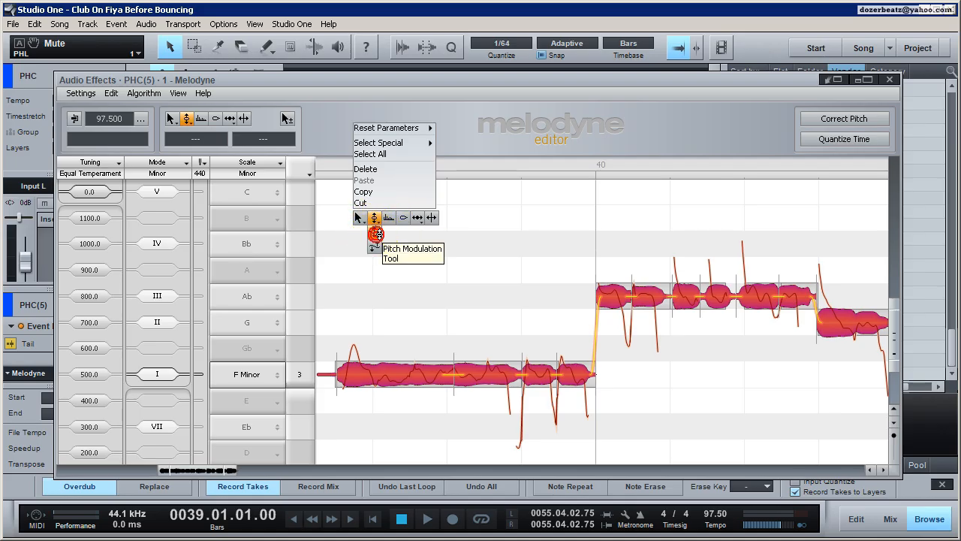
click(374, 234)
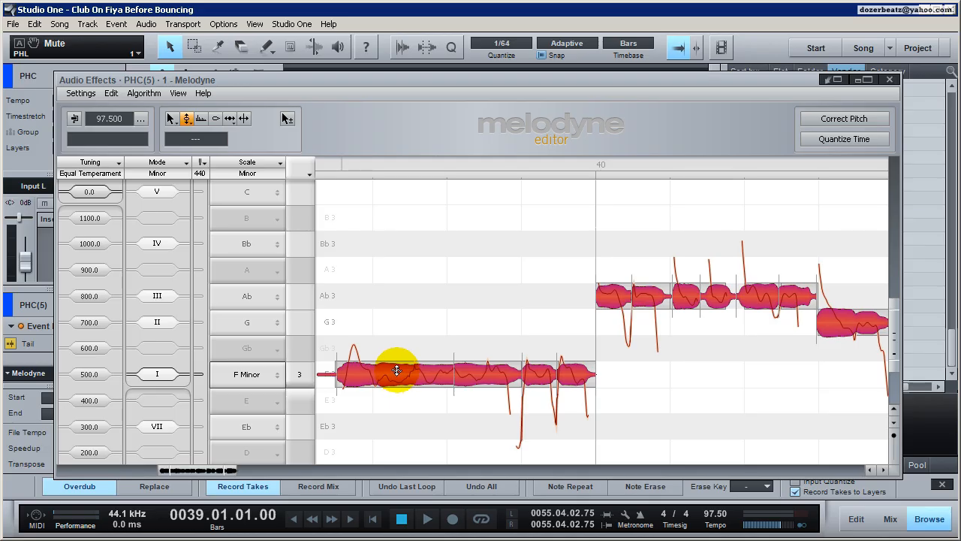
double_click(398, 371)
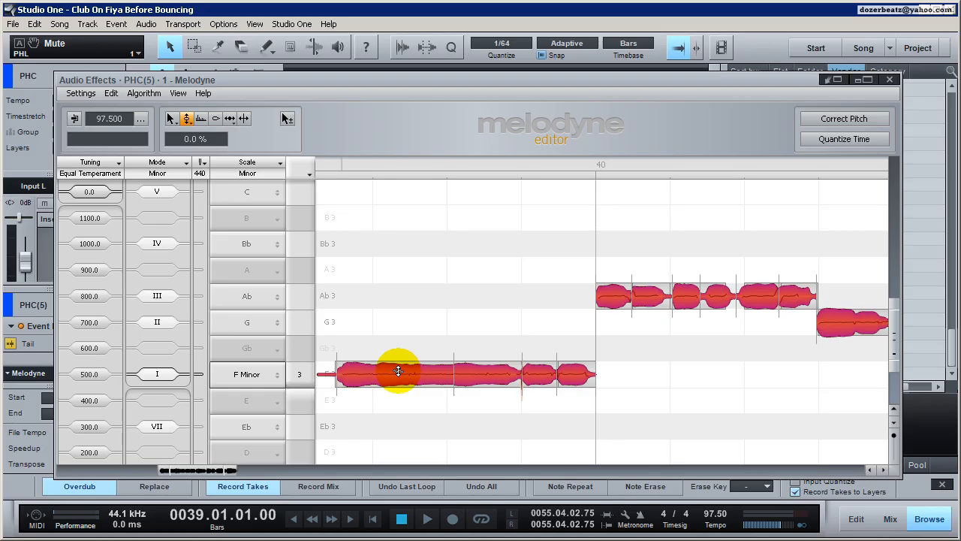
key(space)
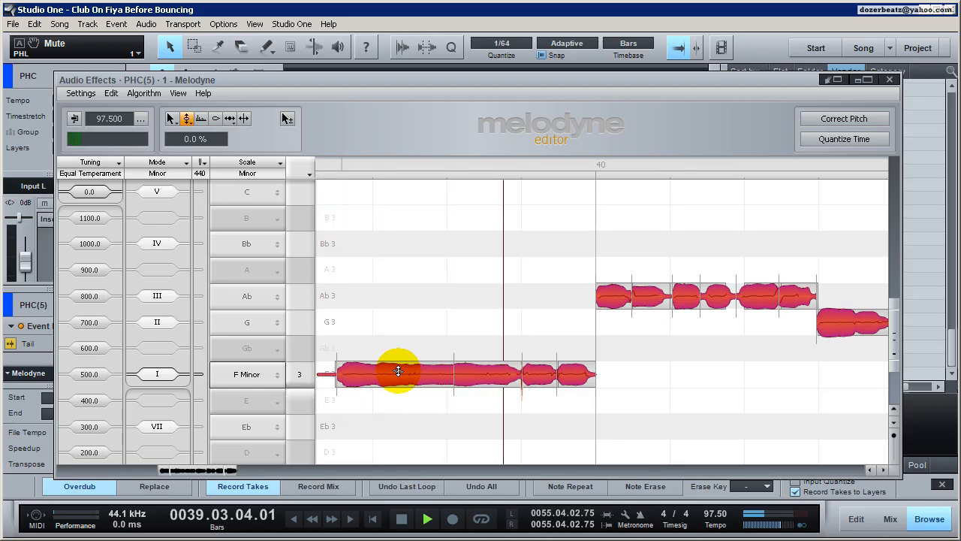
key(space)
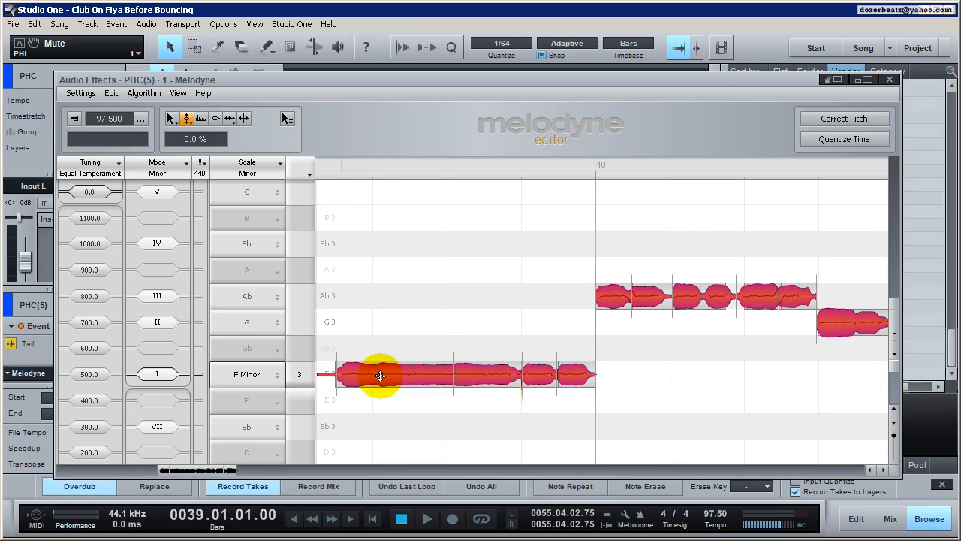
Try reducing the PHC(5) notes' pitch modulation by hand, and return it to 0%.
click(380, 376)
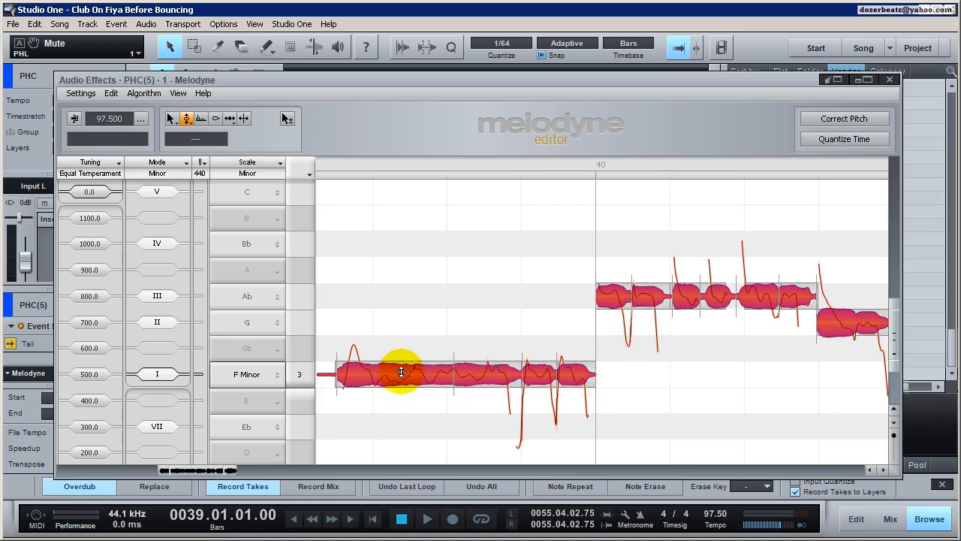
drag(401, 372, 403, 436)
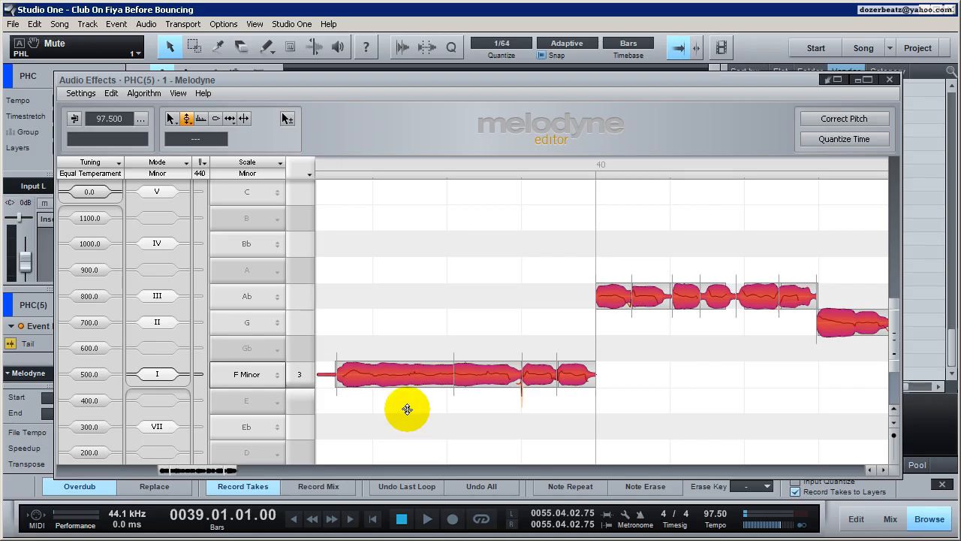
double_click(402, 380)
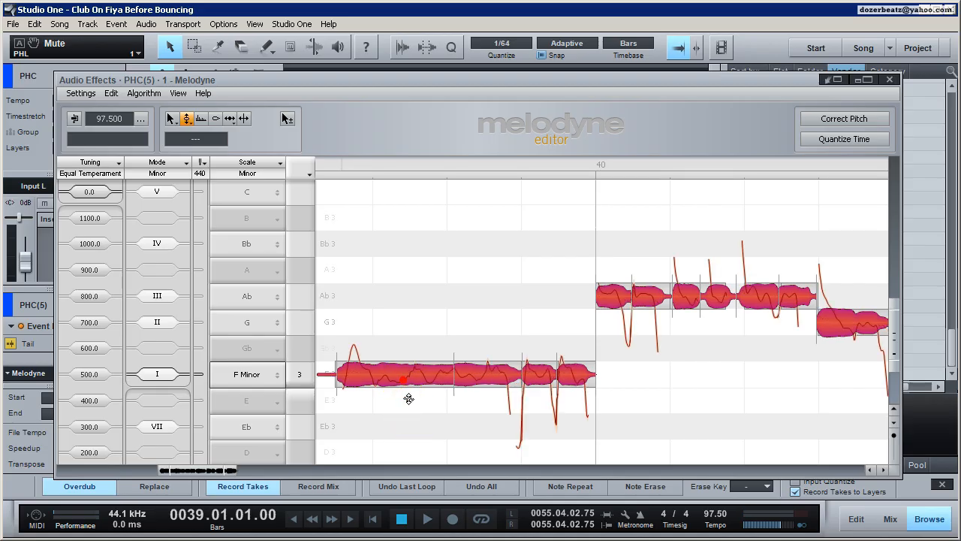
double_click(406, 379)
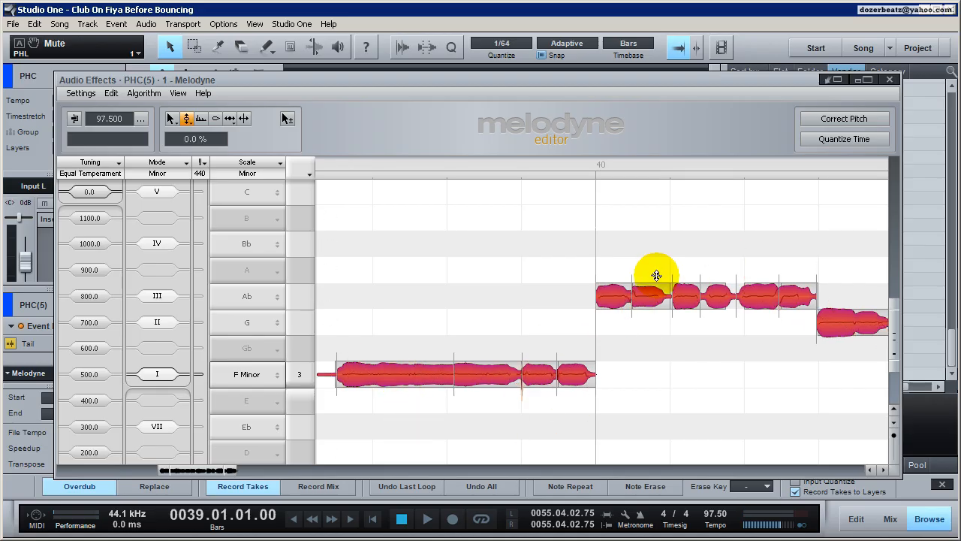
Close the Melodyne editor, then reopen PHC(5) briefly to check its flattened notes and close it again.
click(890, 79)
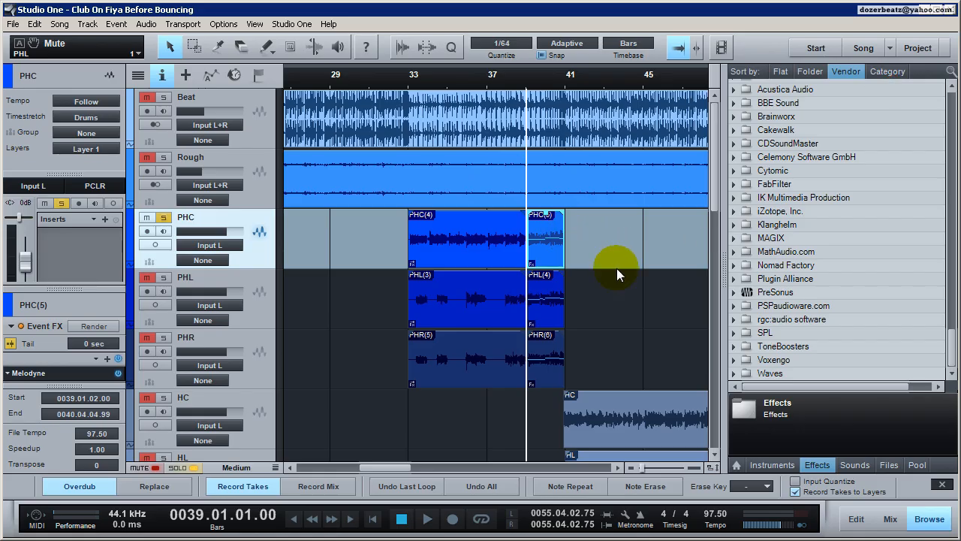
double_click(547, 238)
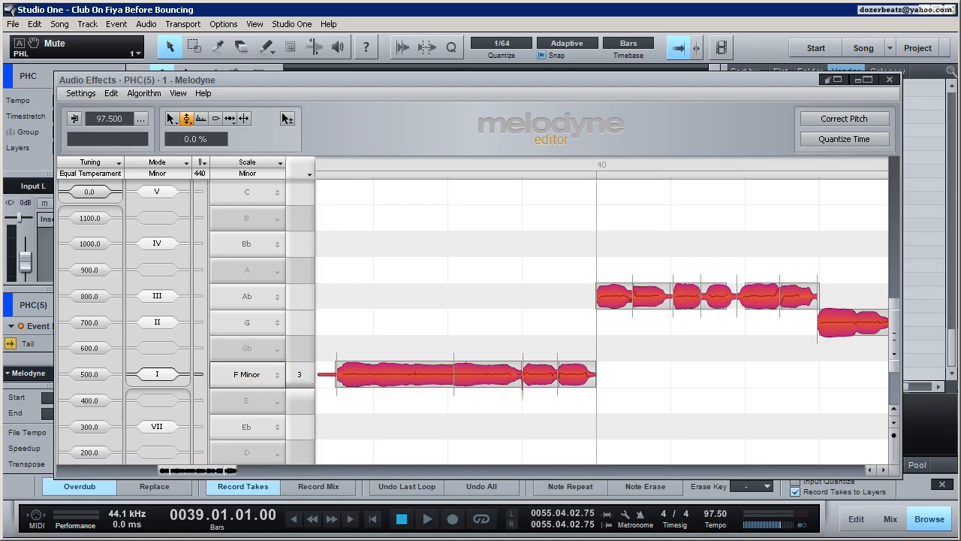
click(890, 79)
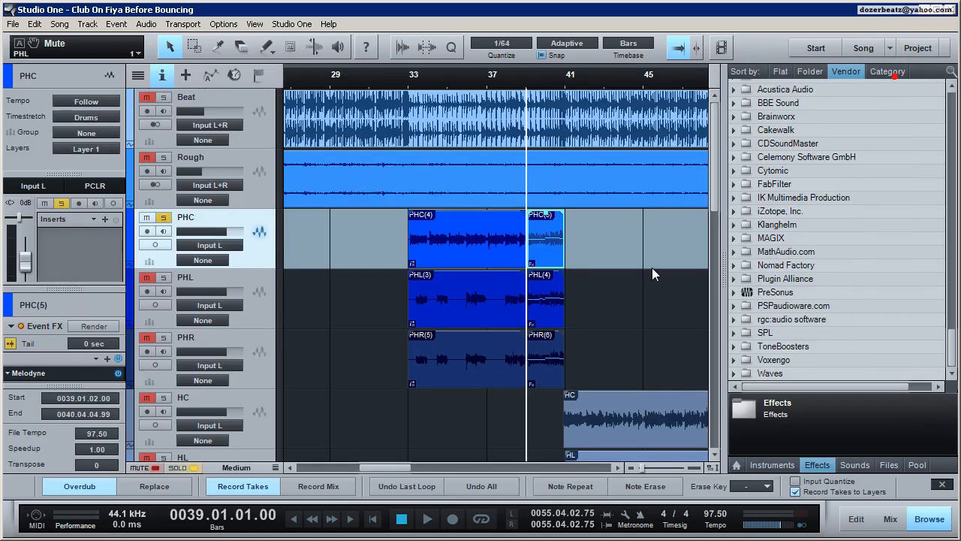
Solo the PHL track in place of PHC, mute PHC, and open the PHL(4) event in the Melodyne editor.
click(147, 278)
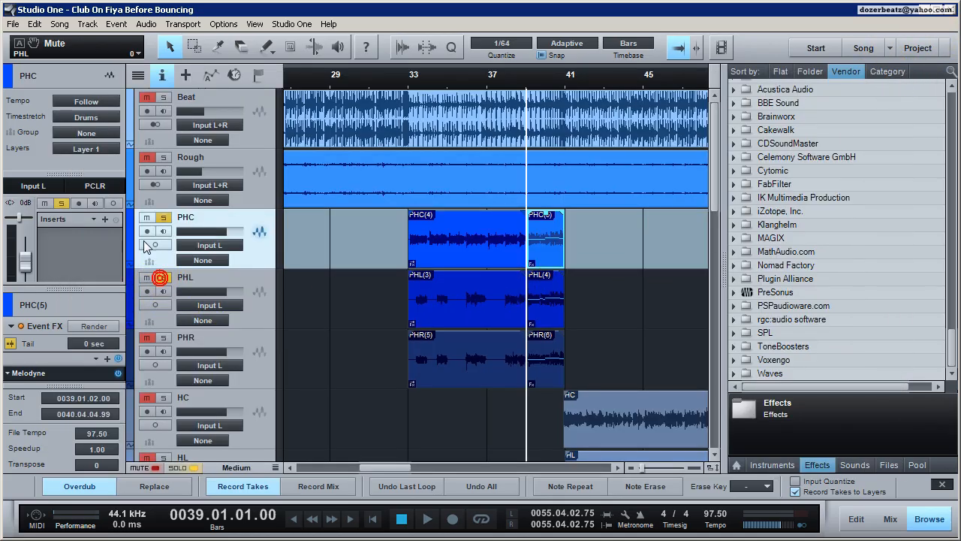
click(147, 218)
click(551, 303)
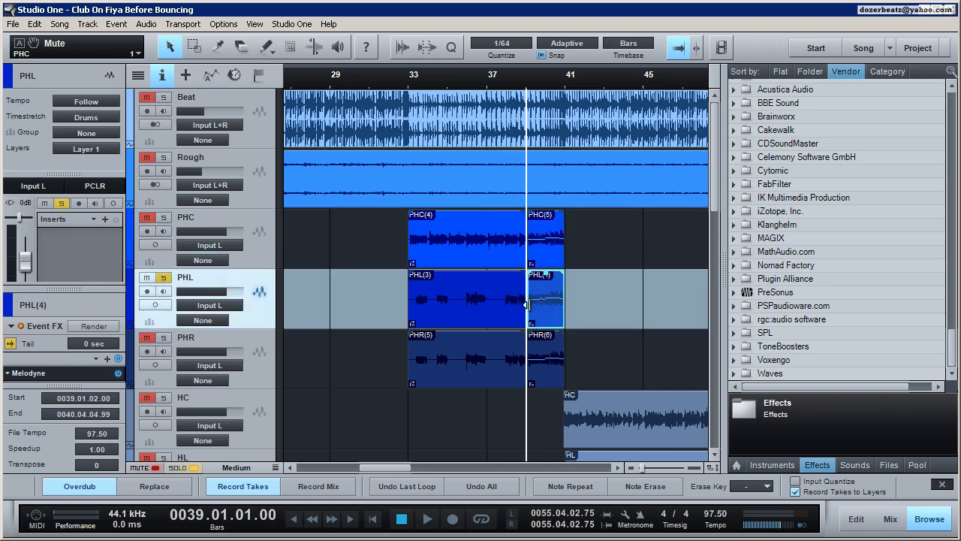
double_click(550, 302)
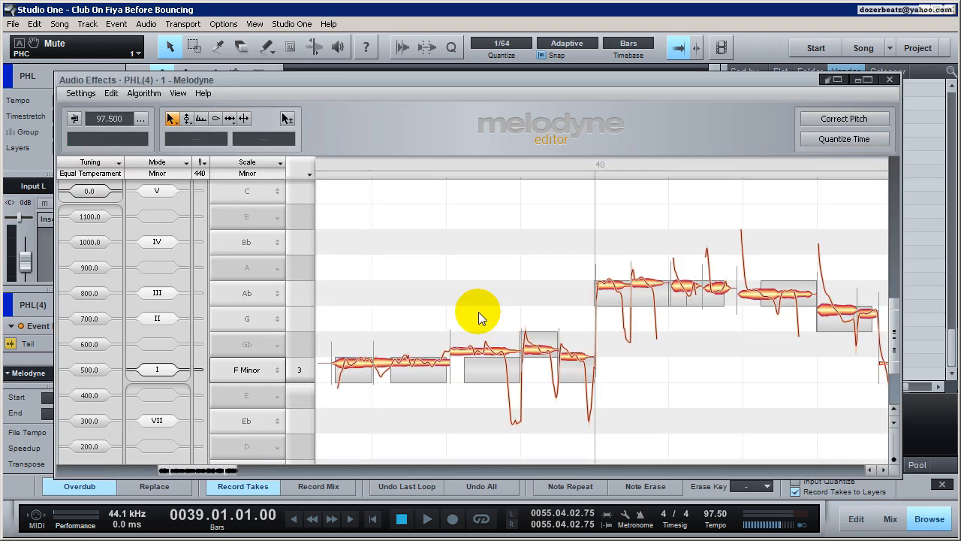
Select all notes of PHL(4) and snap them to the nearest F minor scale pitches with the Pitch Tool.
right_click(437, 263)
click(442, 201)
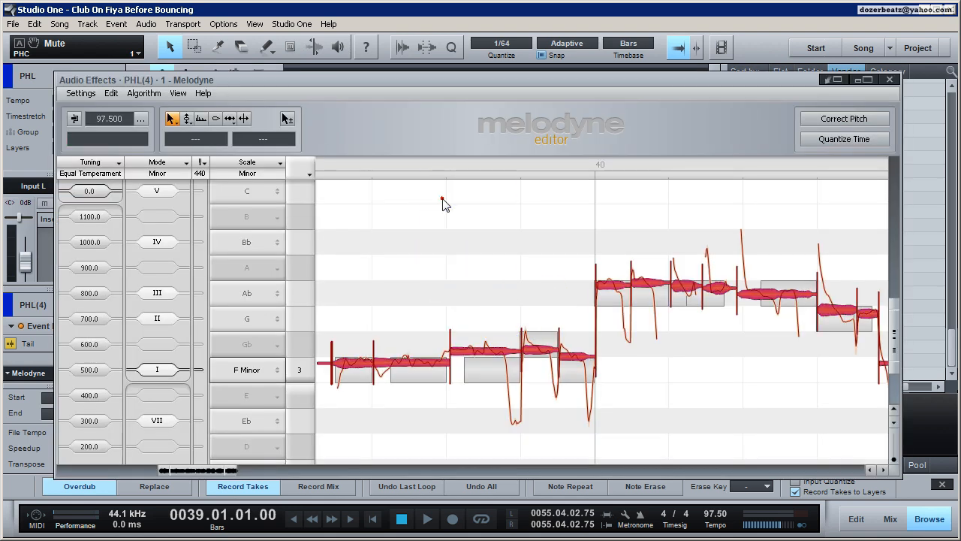
right_click(437, 262)
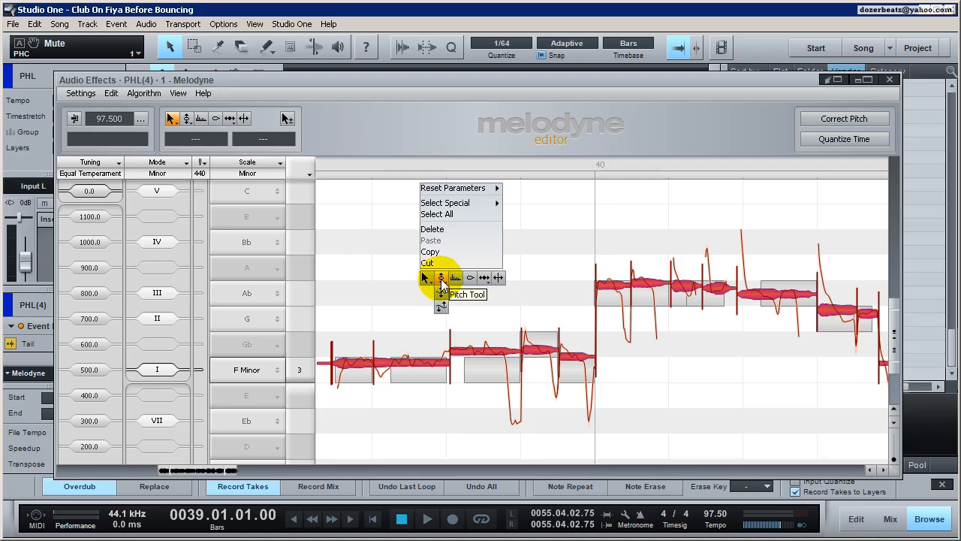
click(430, 274)
click(385, 369)
double_click(397, 370)
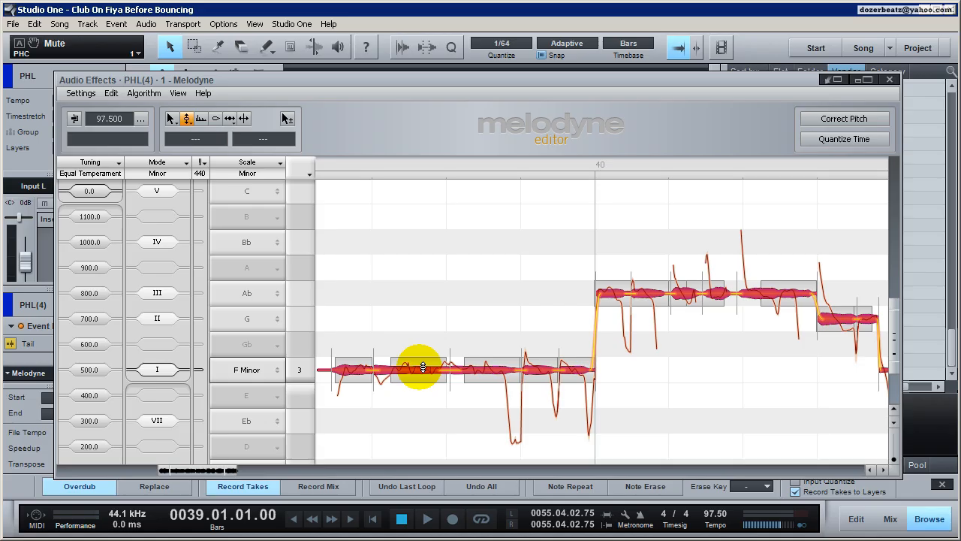
Flatten the pitch modulation of all PHL(4) notes to 0% with the Pitch Modulation Tool and close the editor.
right_click(420, 289)
click(418, 283)
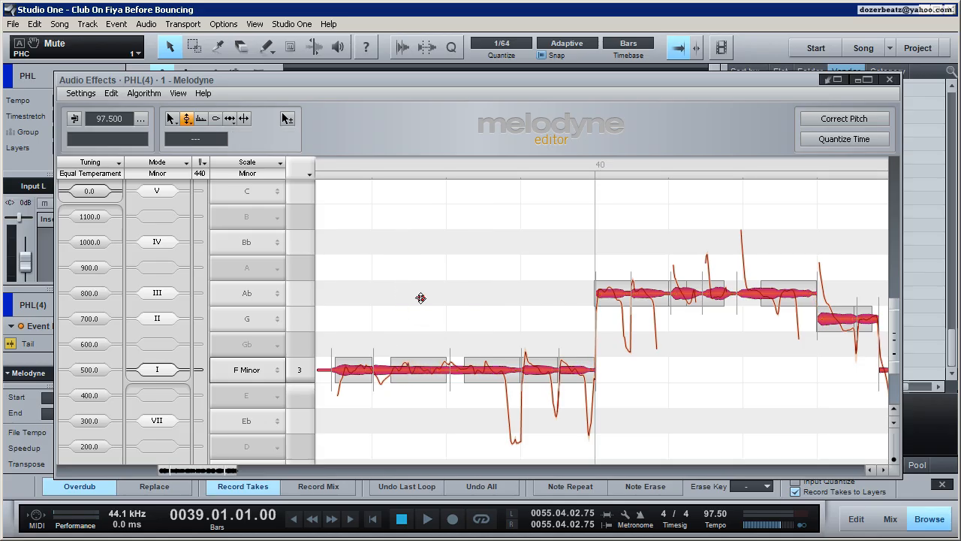
click(410, 373)
double_click(412, 374)
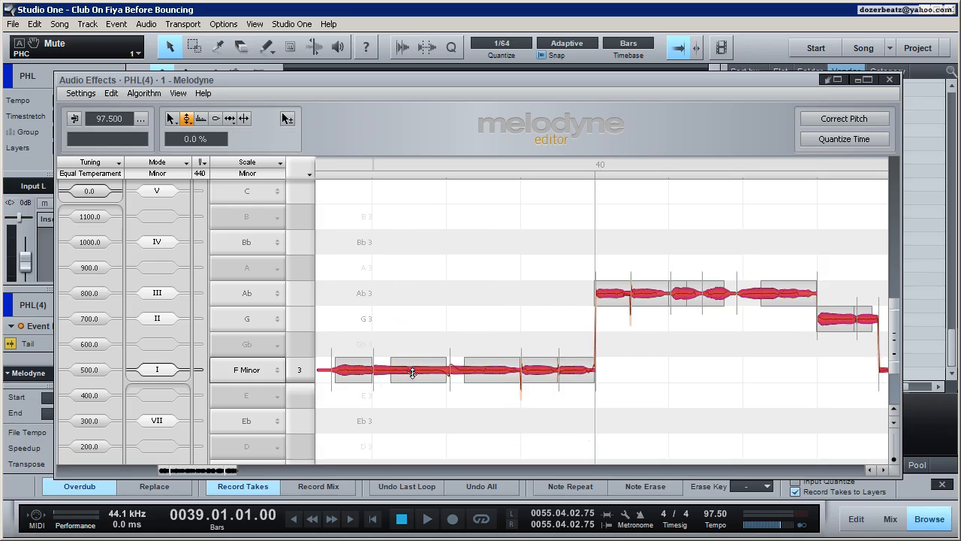
click(889, 79)
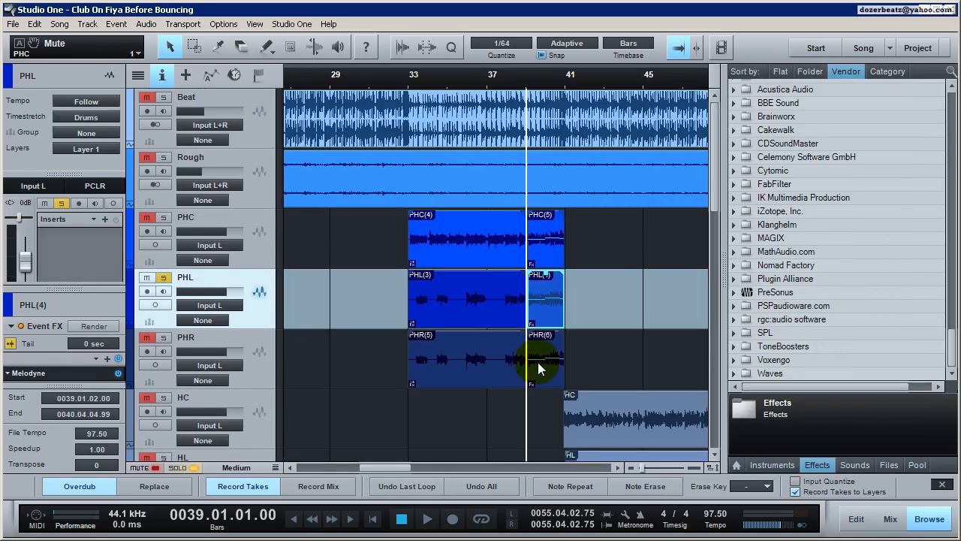
Open the PHR(6) event in the Melodyne editor and select all of its notes.
click(546, 303)
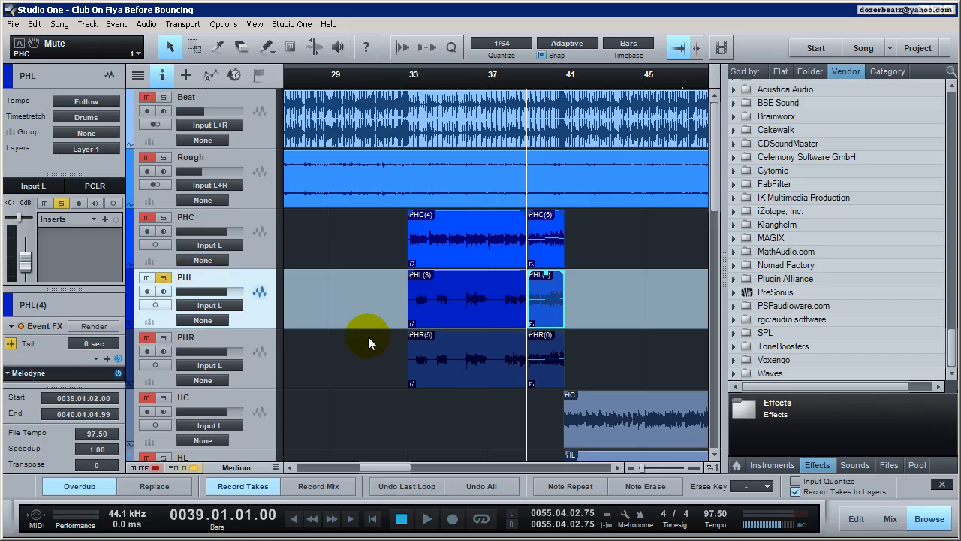
click(555, 340)
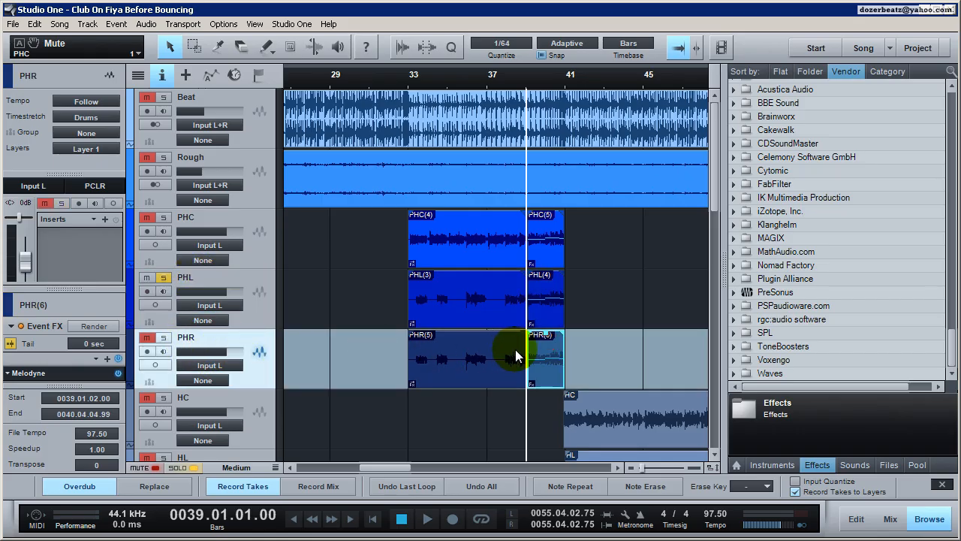
double_click(538, 349)
right_click(362, 218)
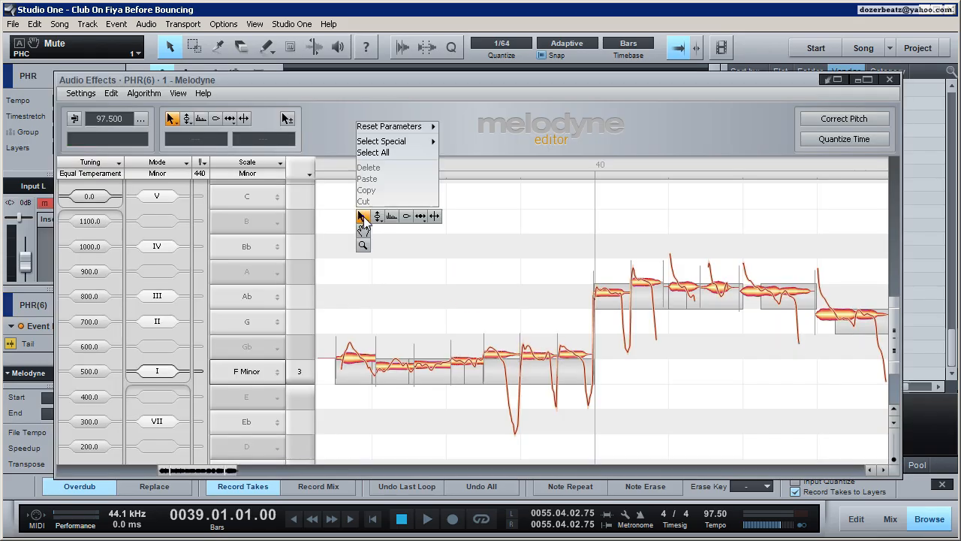
click(375, 154)
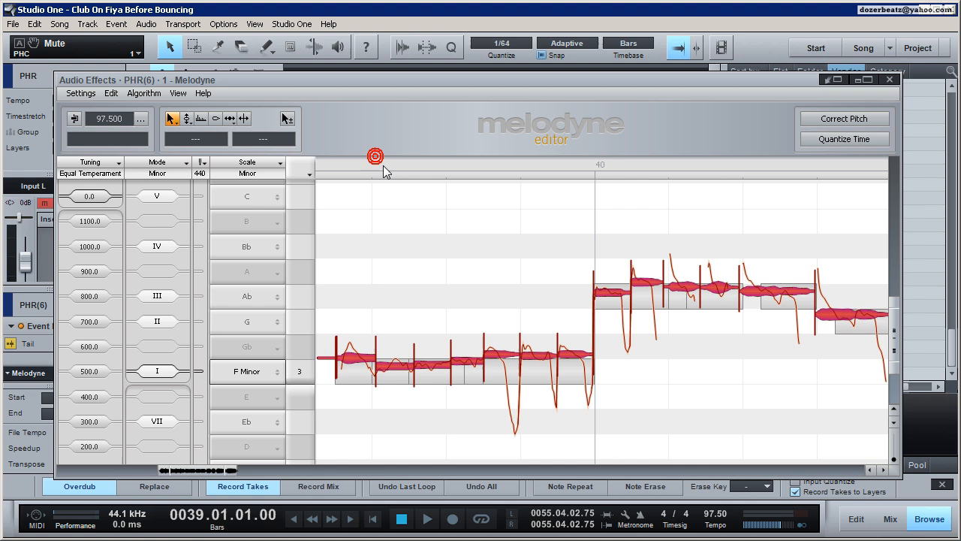
Snap all selected notes of PHR(6) to the nearest F minor scale pitches with the Pitch Tool.
right_click(410, 223)
click(424, 223)
click(429, 360)
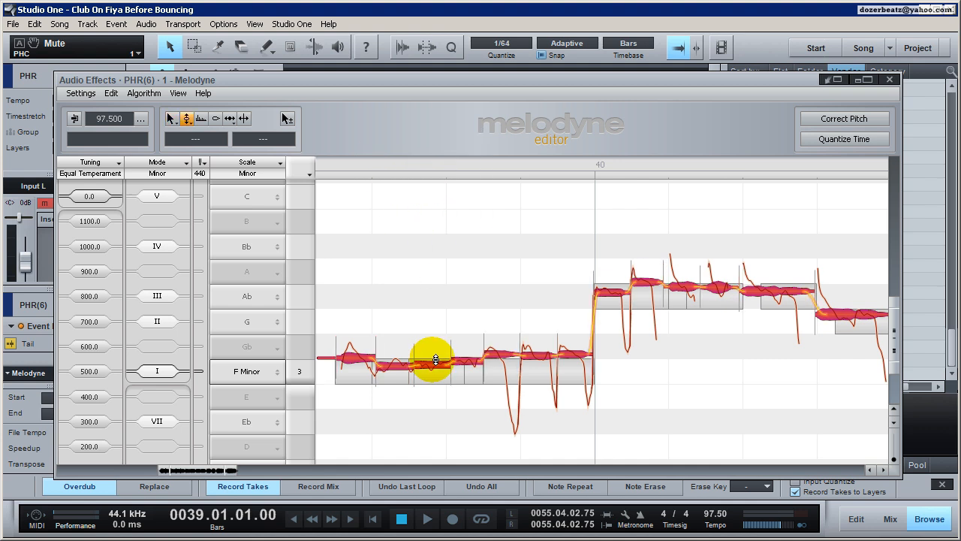
double_click(434, 366)
Flatten the pitch modulation of all PHR(6) notes with the Pitch Modulation Tool and close the editor.
right_click(412, 287)
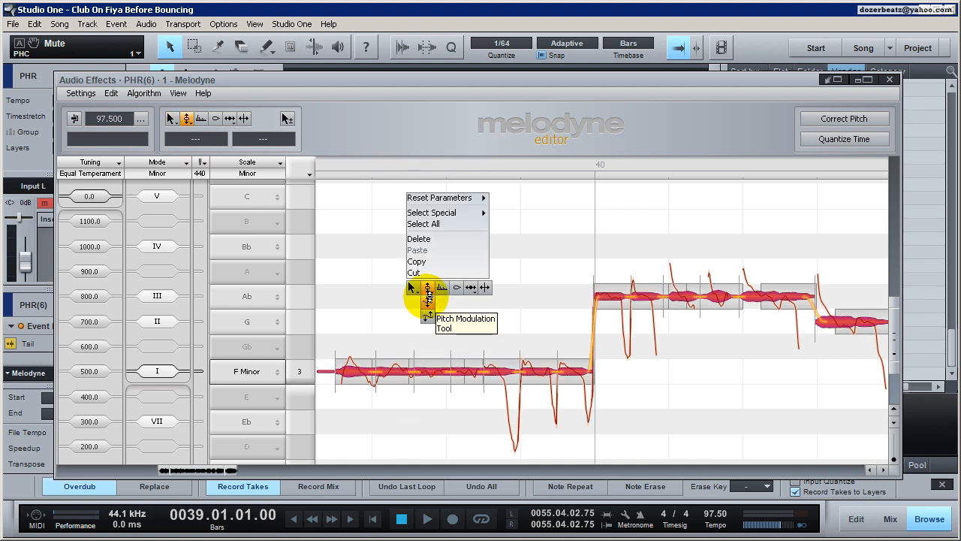
click(427, 304)
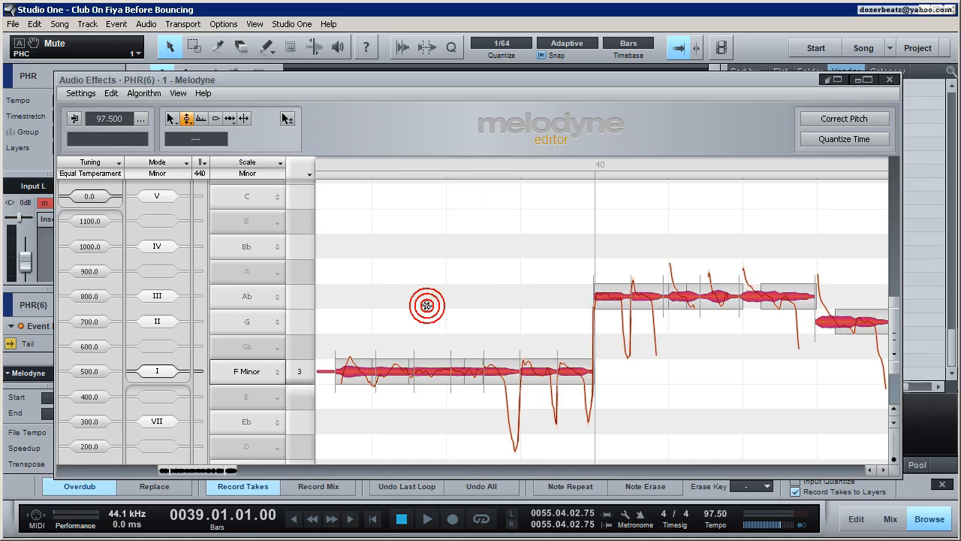
double_click(436, 373)
click(436, 373)
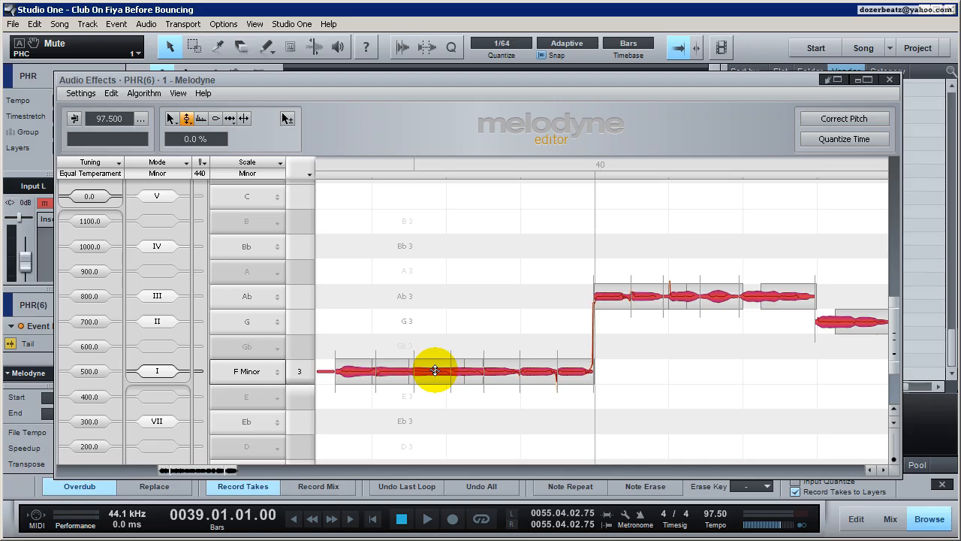
click(395, 371)
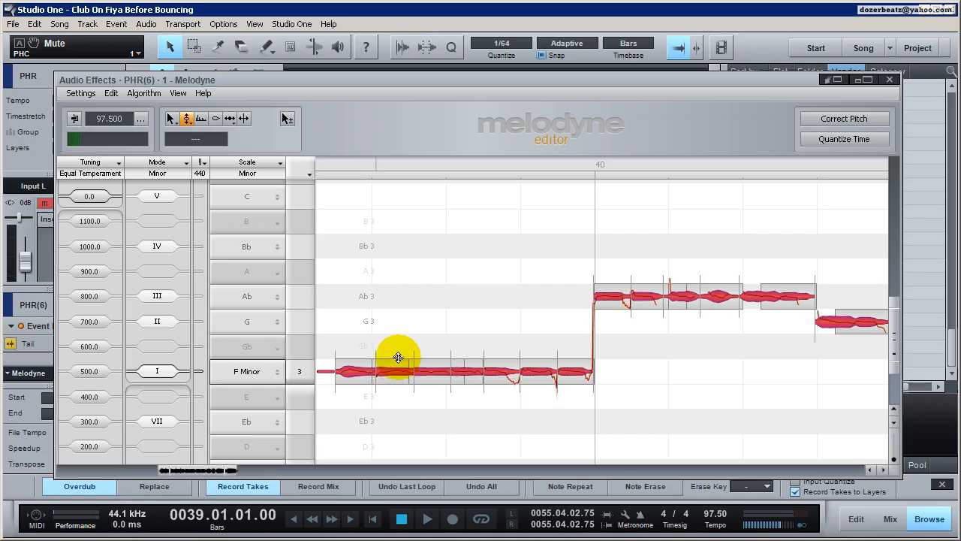
key(ctrl+z)
mouse_move(438, 374)
mouse_down()
mouse_move(440, 383)
mouse_move(440, 375)
mouse_up()
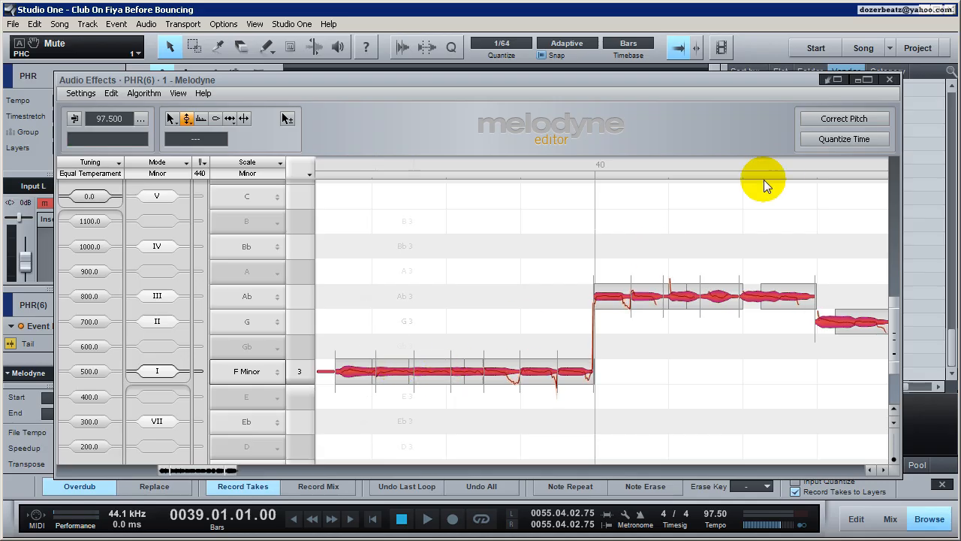
click(889, 80)
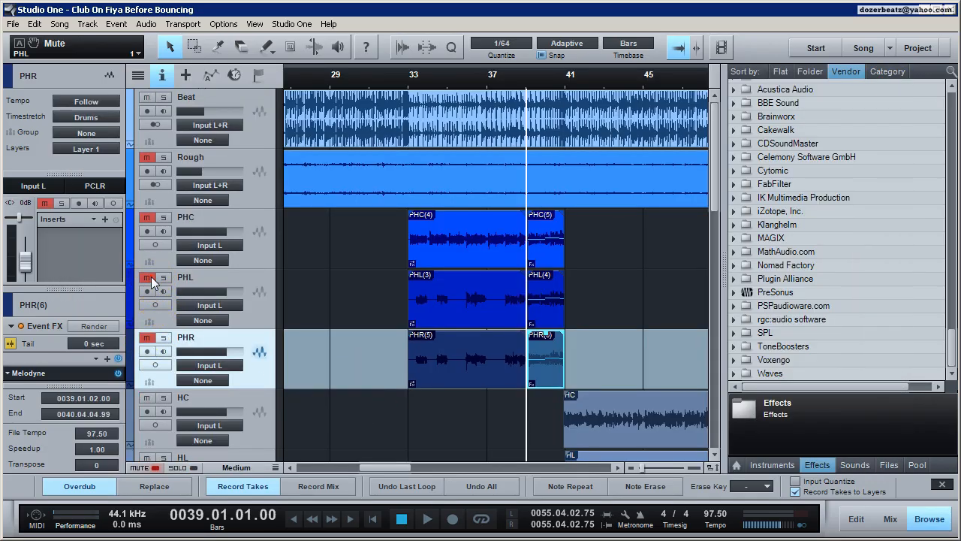
Reopen the PHR(6) event in the Melodyne editor and further reduce the pitch modulation of all its notes.
double_click(540, 356)
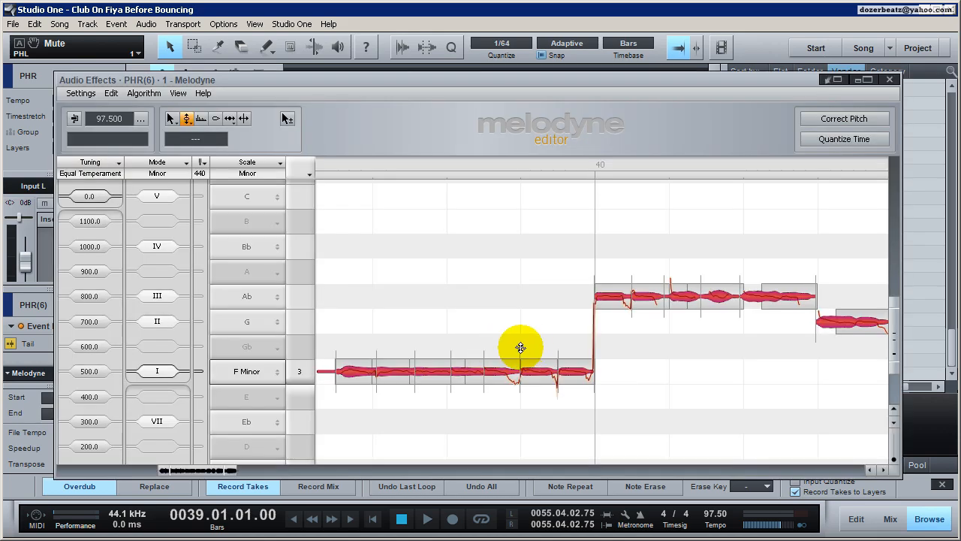
drag(457, 367, 459, 372)
double_click(458, 372)
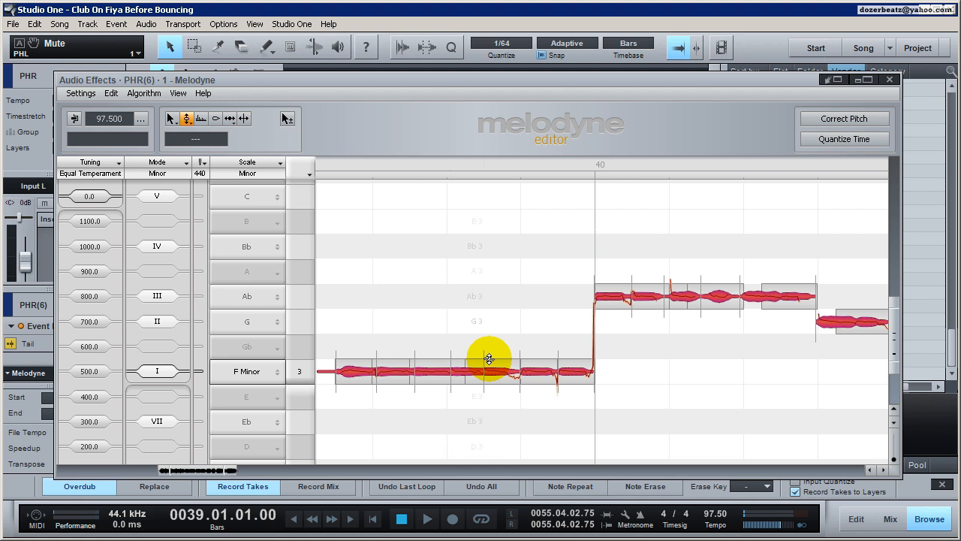
Enlarge the note blobs and adjust the pitch drift of all PHR(6) notes with the Pitch Drift Tool, closing the editor when done.
right_click(396, 243)
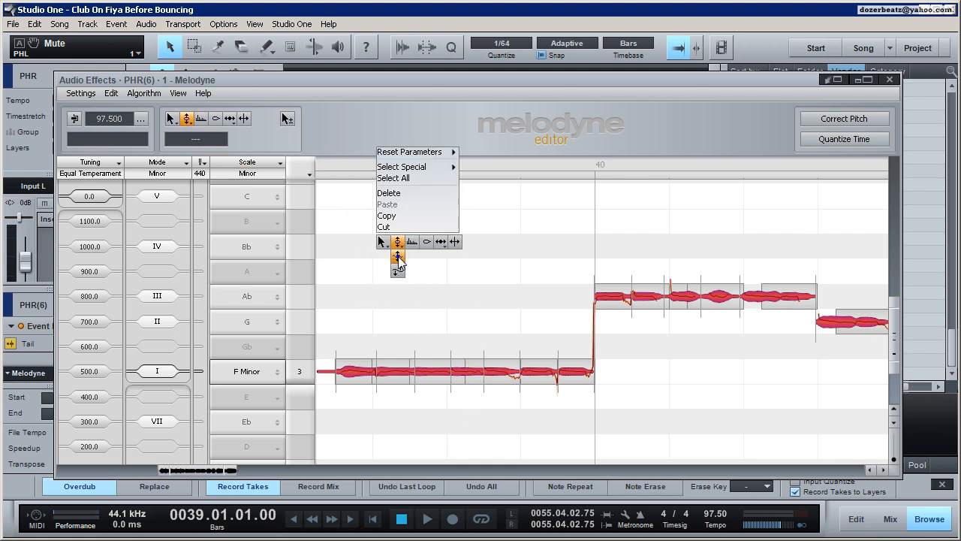
click(398, 272)
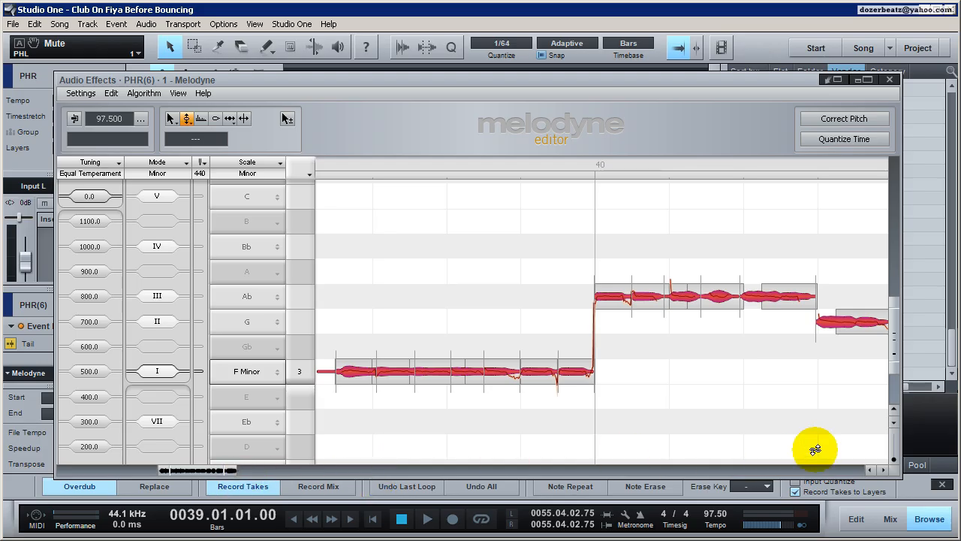
drag(895, 459, 898, 431)
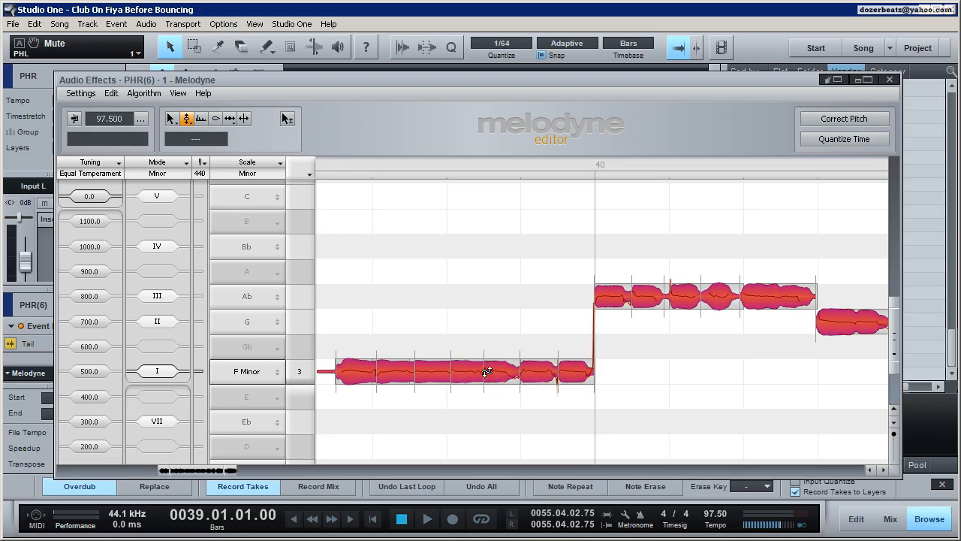
drag(492, 383, 471, 537)
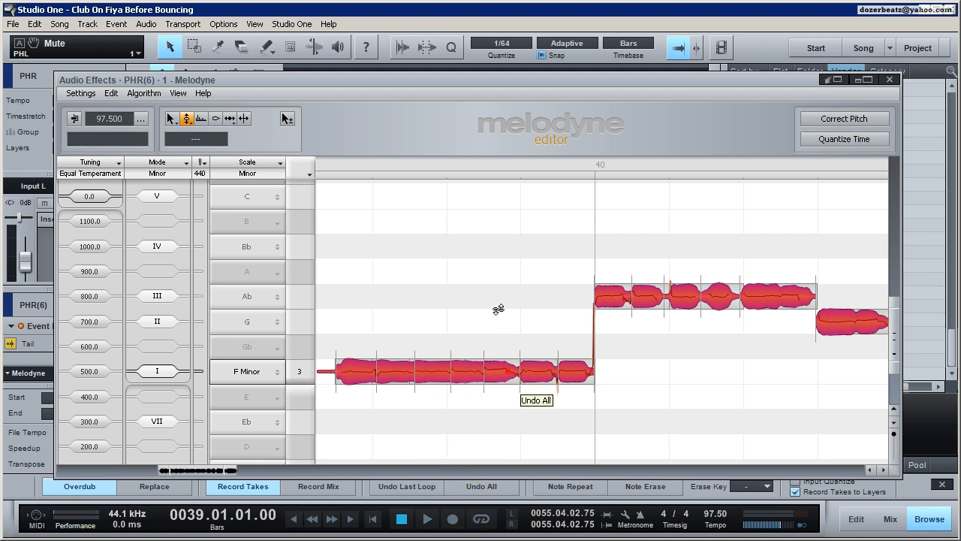
drag(484, 373, 467, 243)
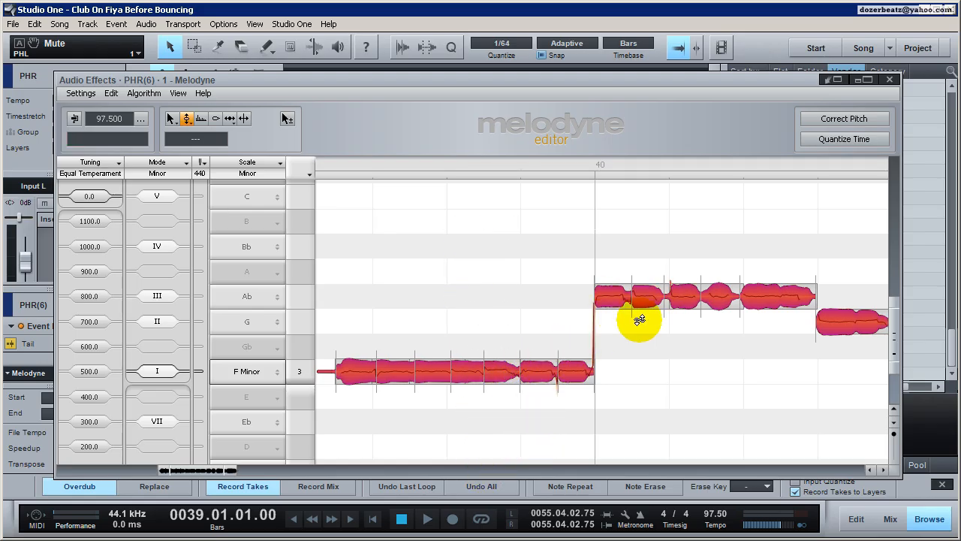
click(891, 80)
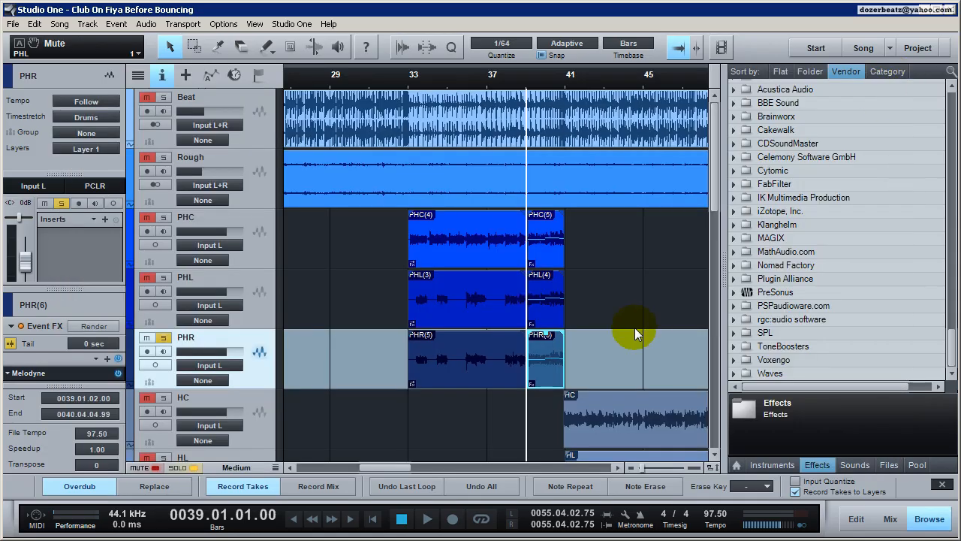
Reopen the PHR(6) event in the Melodyne editor, switch back to the Main Tool and close the editor.
double_click(550, 348)
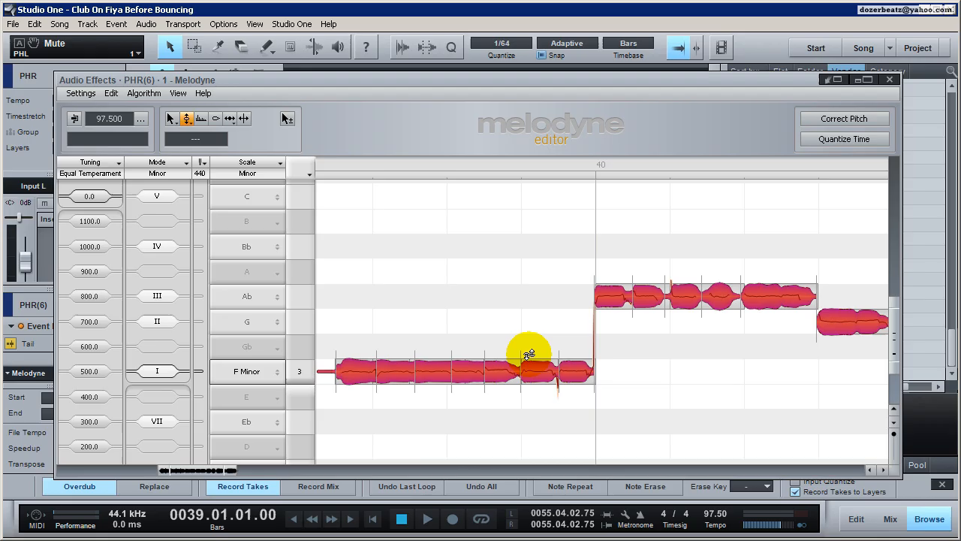
right_click(425, 376)
click(386, 346)
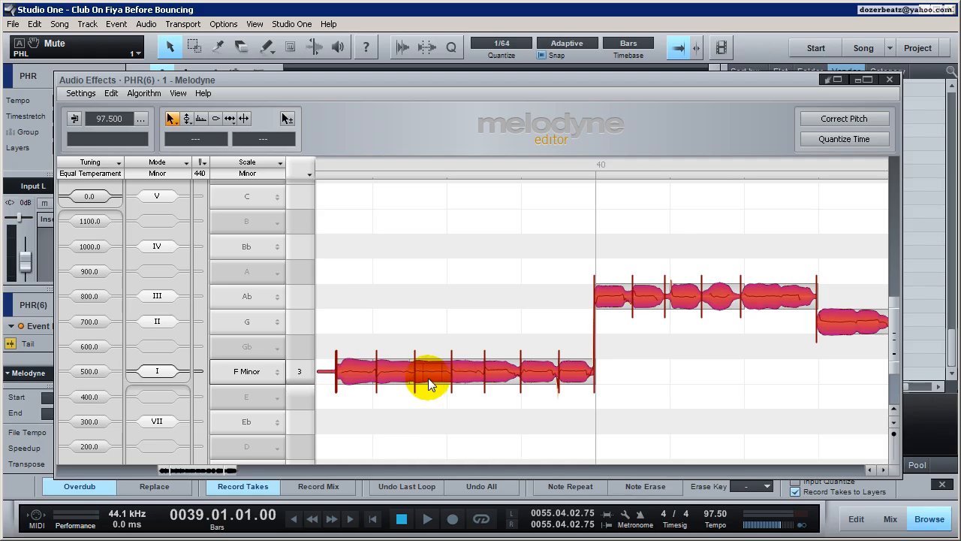
click(888, 80)
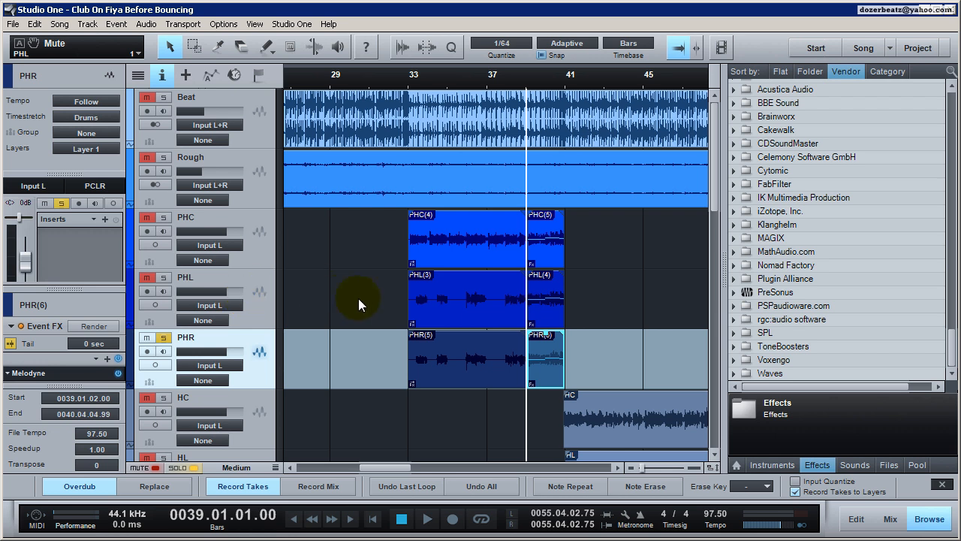
Leave the PHC, PHL and PHR tracks all soloed and unmuted, and audition the three tuned pre-hook events together.
click(539, 298)
click(542, 240)
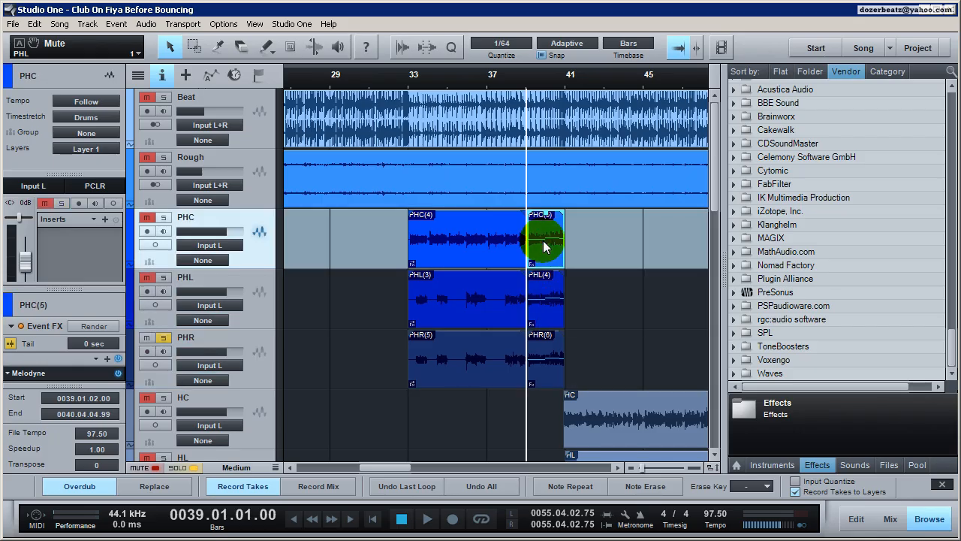
click(168, 274)
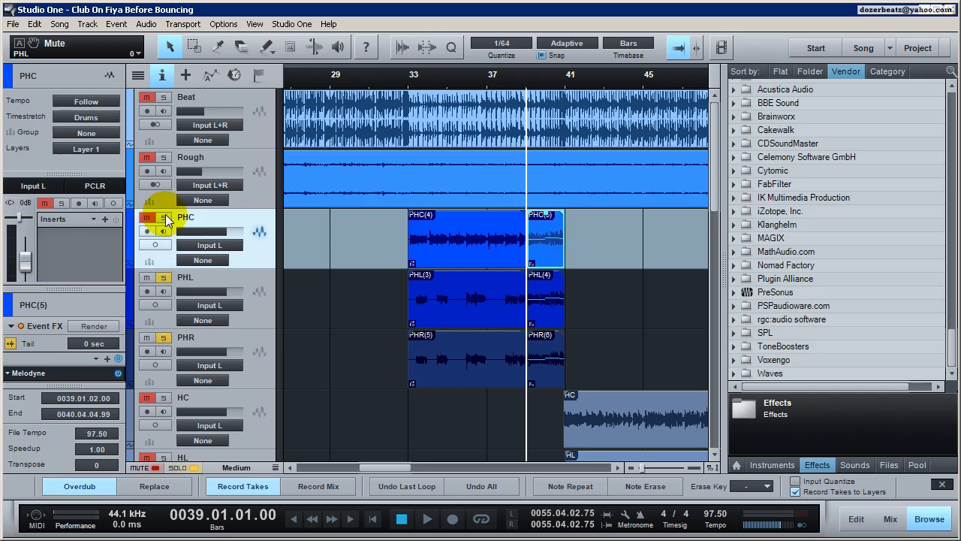
click(165, 215)
click(147, 278)
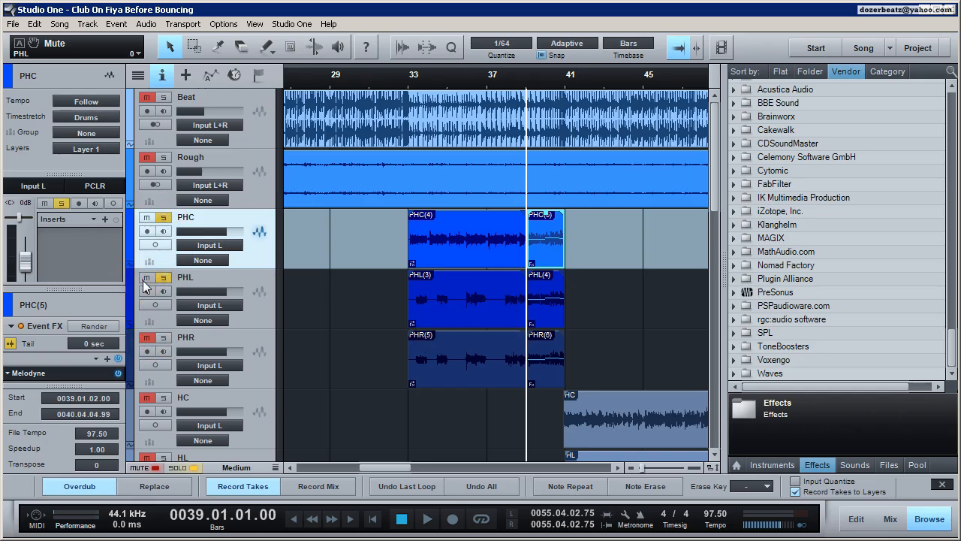
click(145, 337)
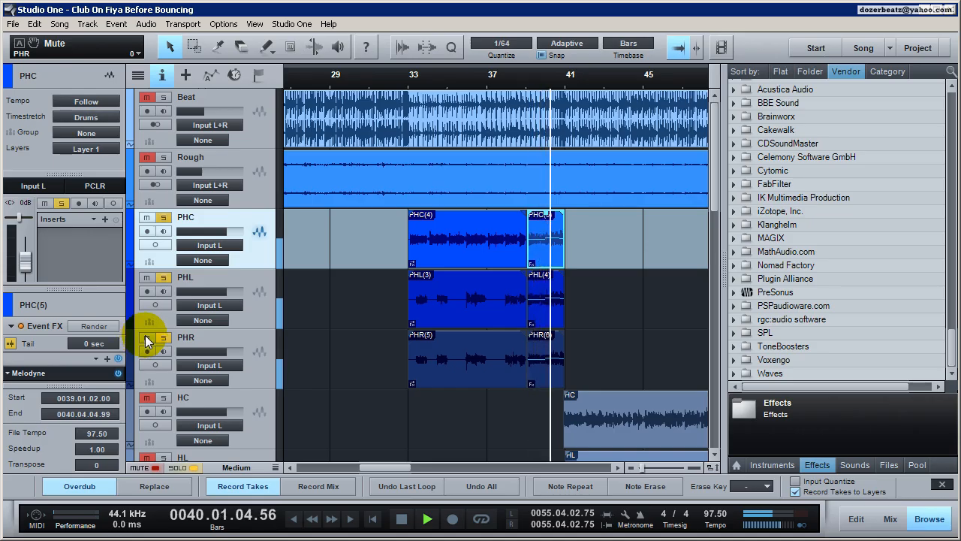
key(space)
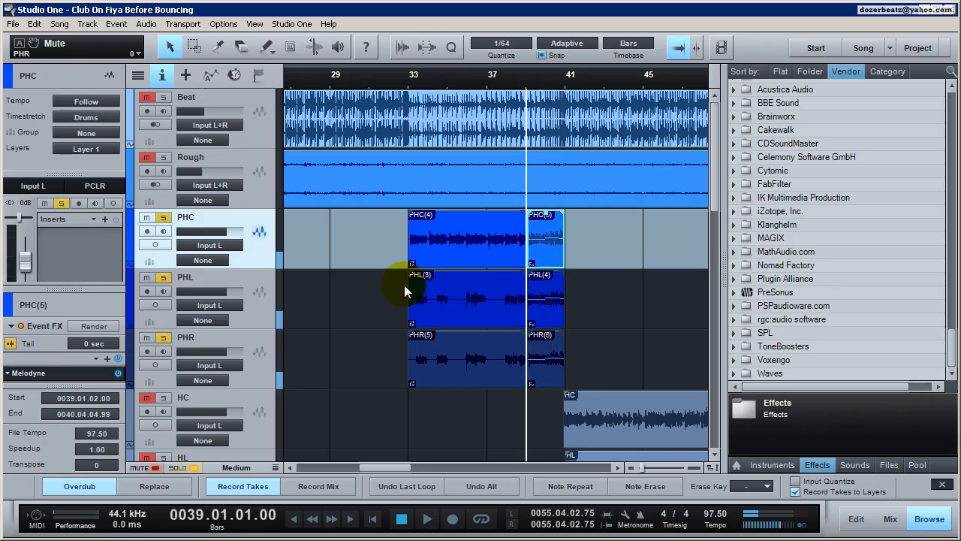
Try shifting all PHR(6) notes up with the Pitch Tool, moving the F3 notes to Ab3, and undo the shift.
double_click(546, 360)
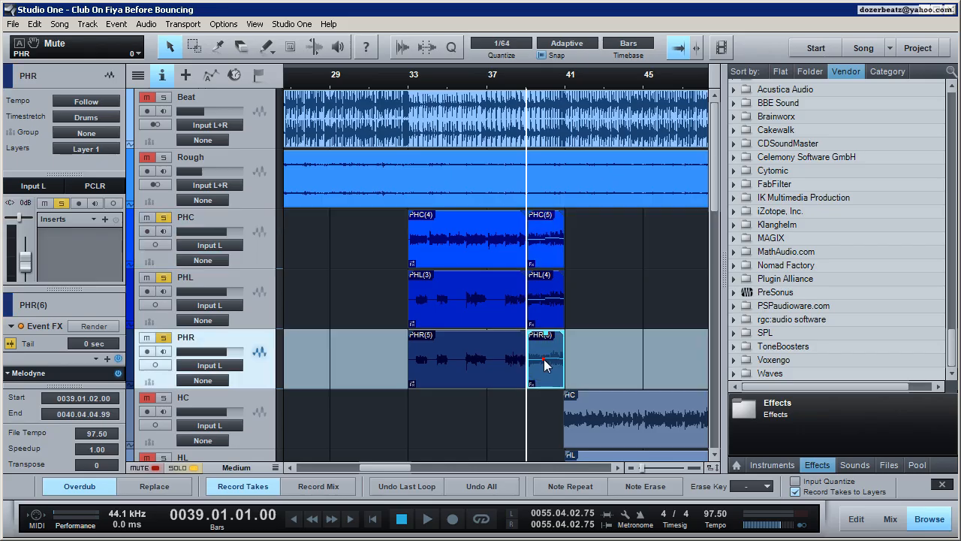
right_click(414, 133)
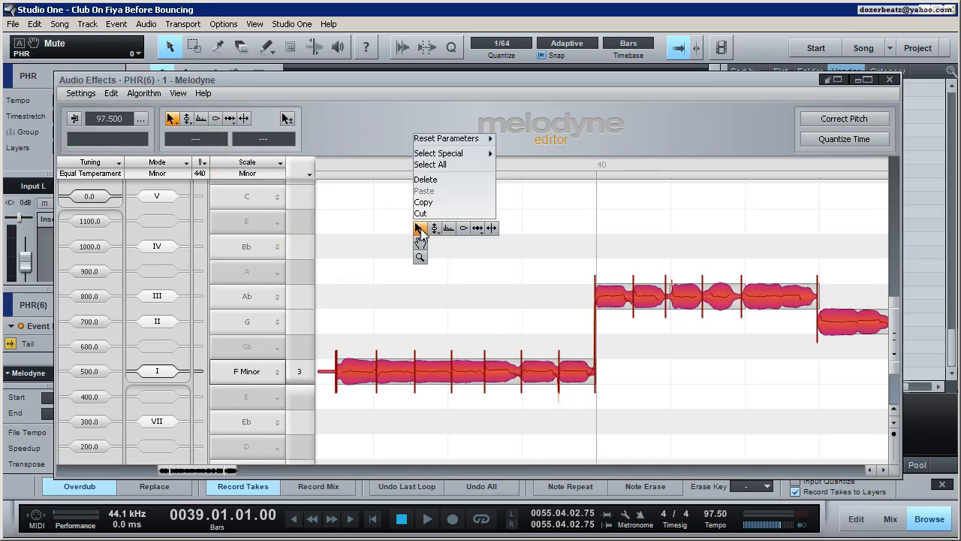
click(434, 229)
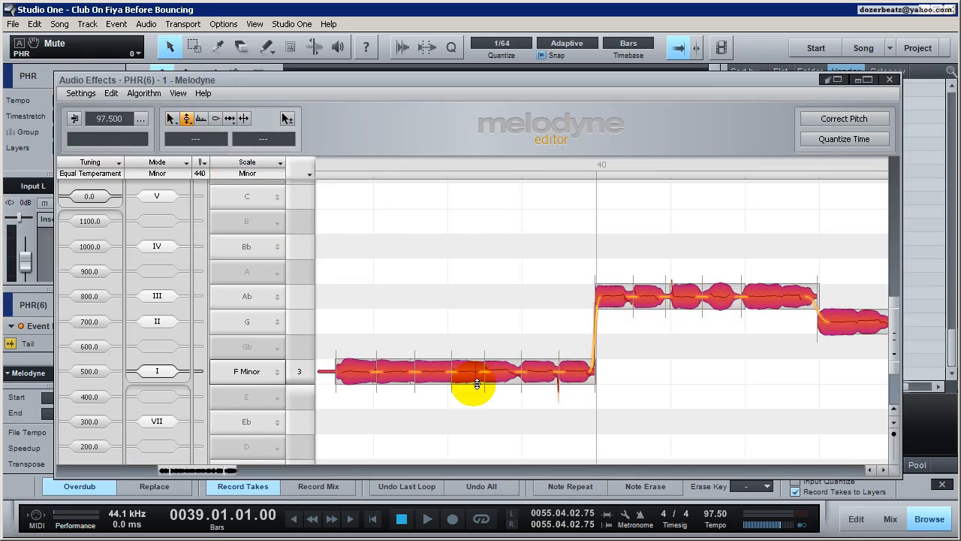
drag(463, 373, 462, 298)
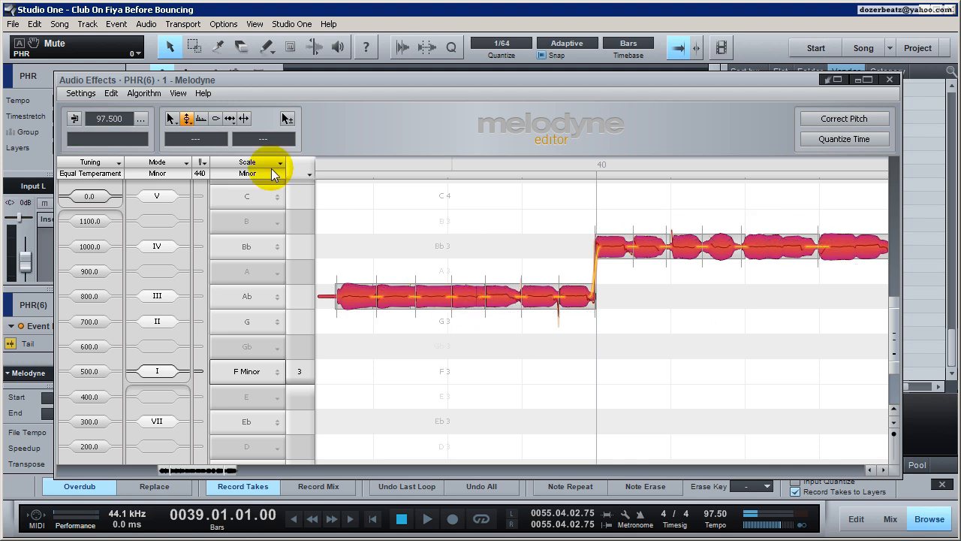
click(111, 96)
click(112, 105)
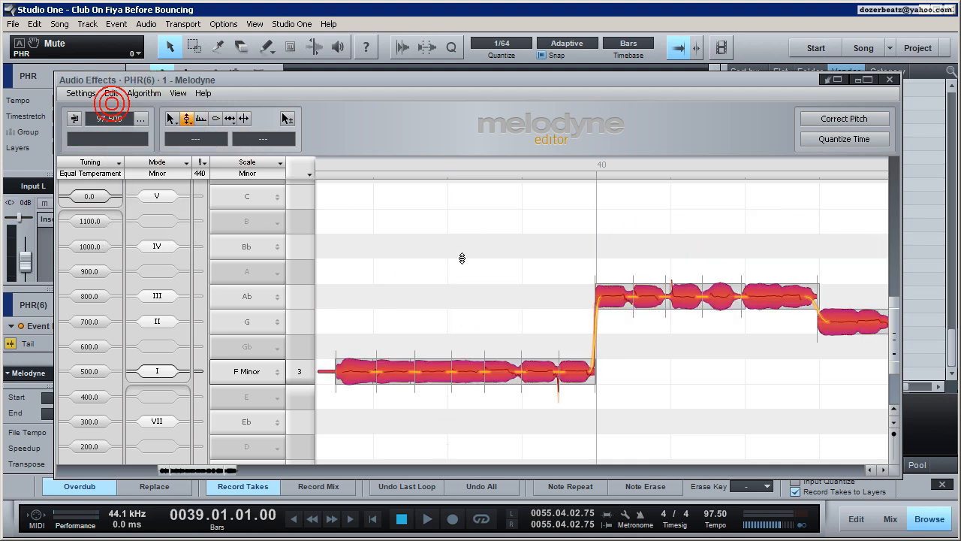
Raise three notes in the middle of the F3 phrase of PHR(6) to Ab3, close the editor and audition the harmony.
click(459, 258)
drag(471, 375, 479, 295)
drag(509, 376, 507, 297)
drag(422, 375, 436, 296)
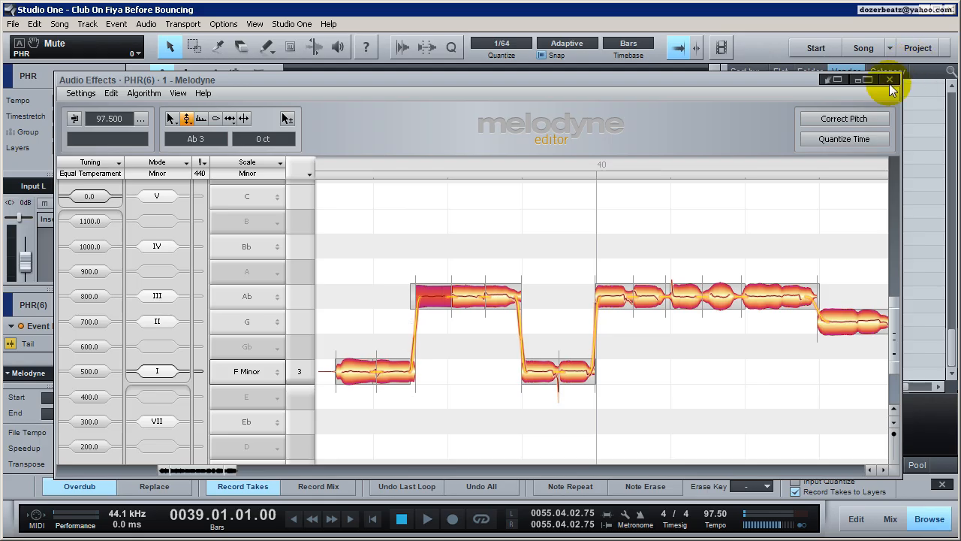
click(890, 80)
key(space)
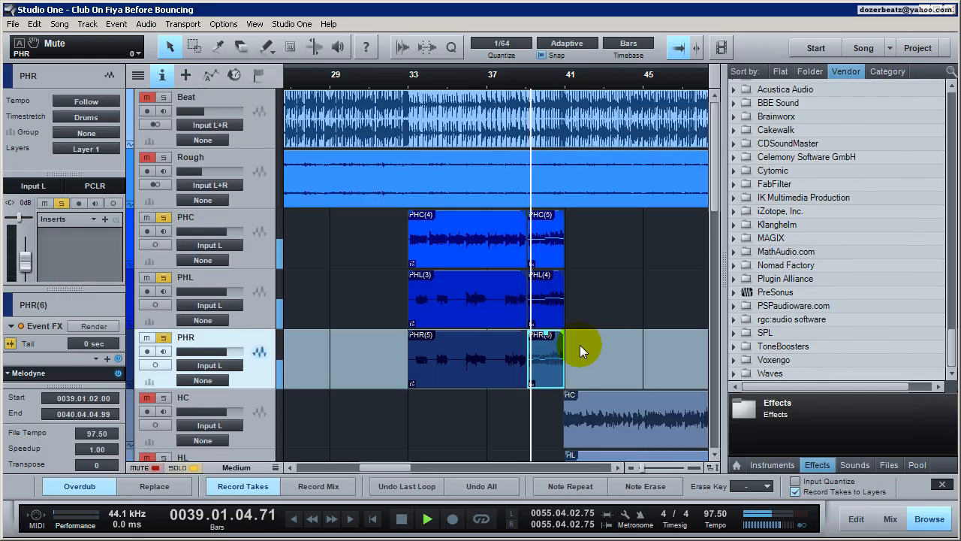
key(space)
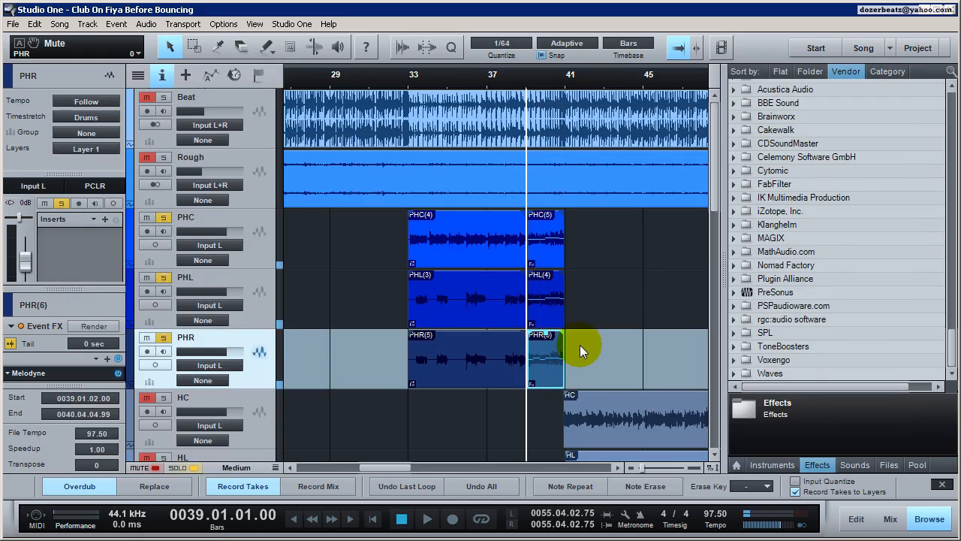
Reopen PHR(6) in the Melodyne editor, move the three raised notes back down to F3 and close the editor.
double_click(545, 359)
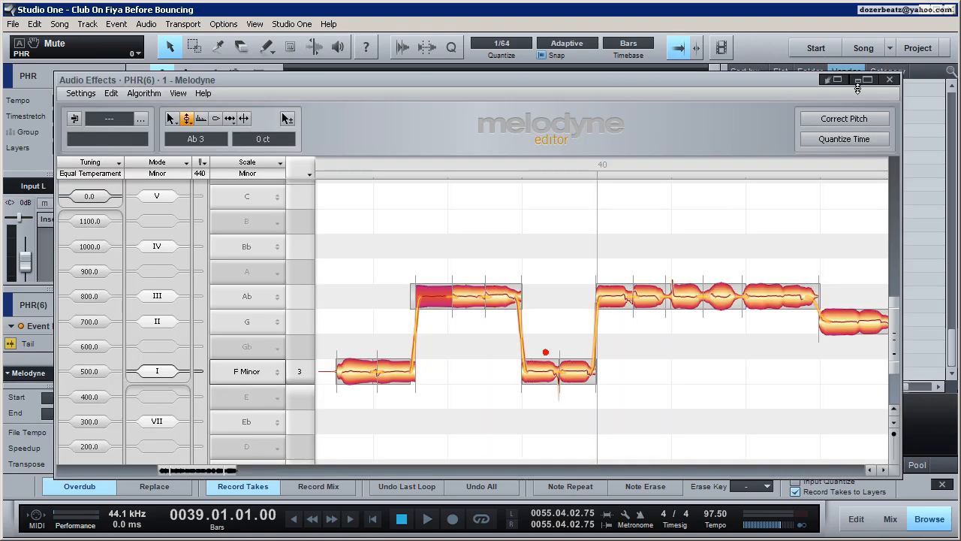
click(111, 93)
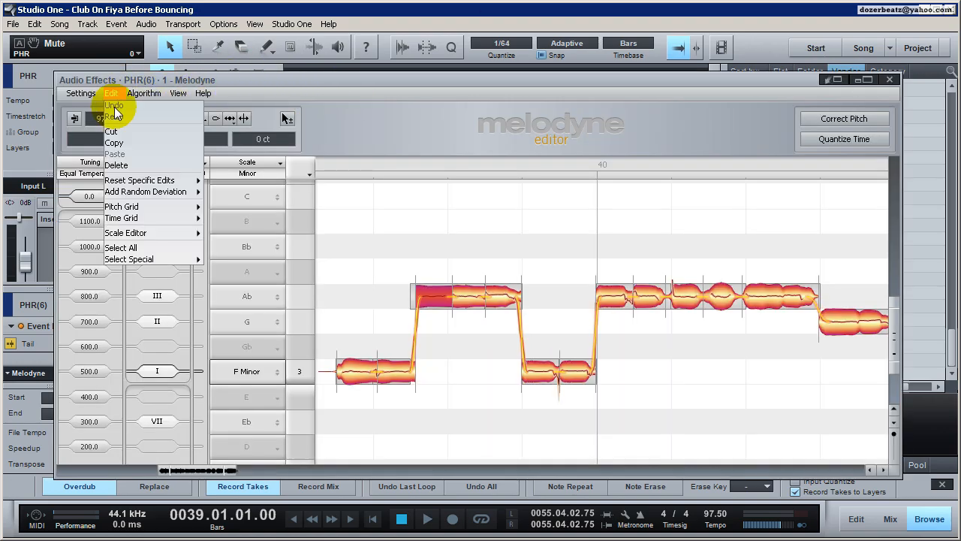
click(530, 199)
drag(437, 293, 444, 373)
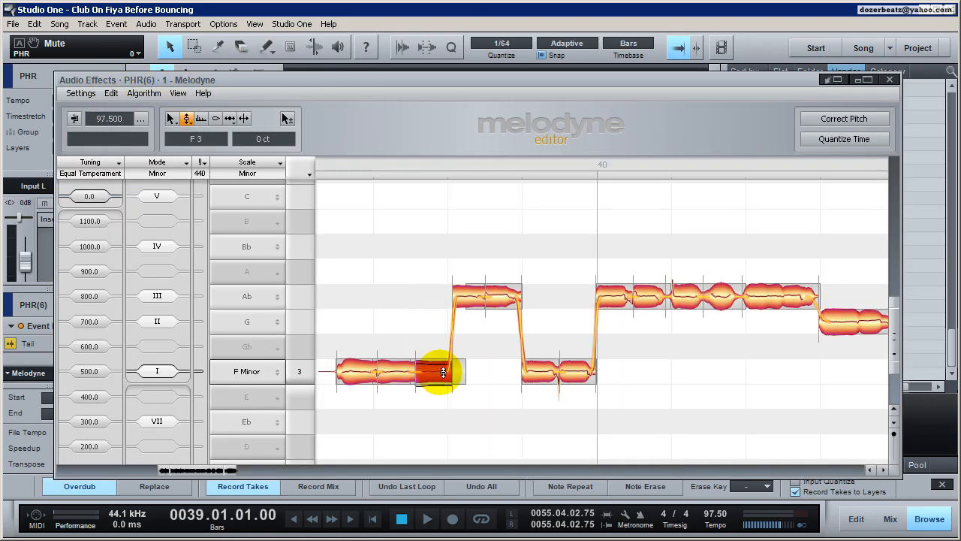
drag(466, 308, 469, 378)
drag(508, 315, 502, 381)
click(893, 81)
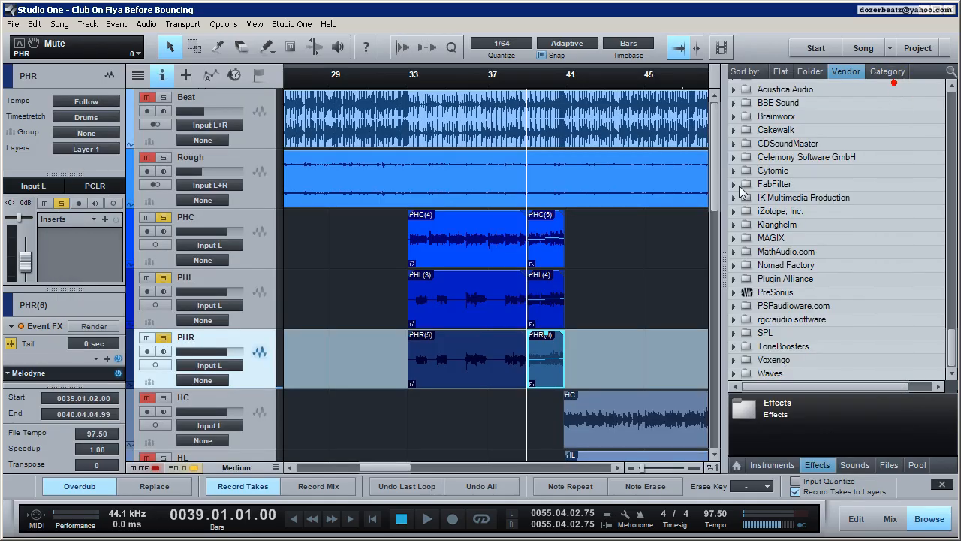
Audition the PHC, PHL and PHR harmony together, with the playback start moved to bar 39 beat 2.
key(space)
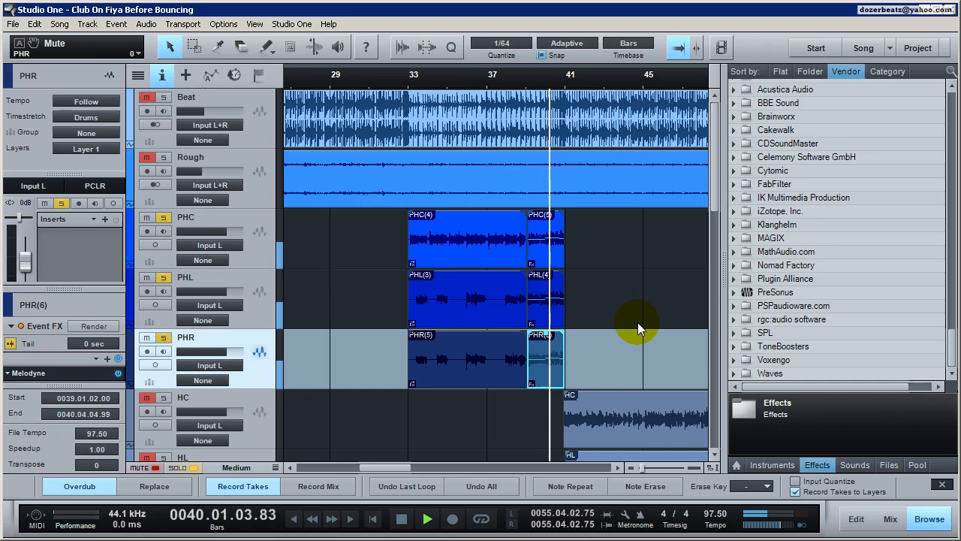
key(space)
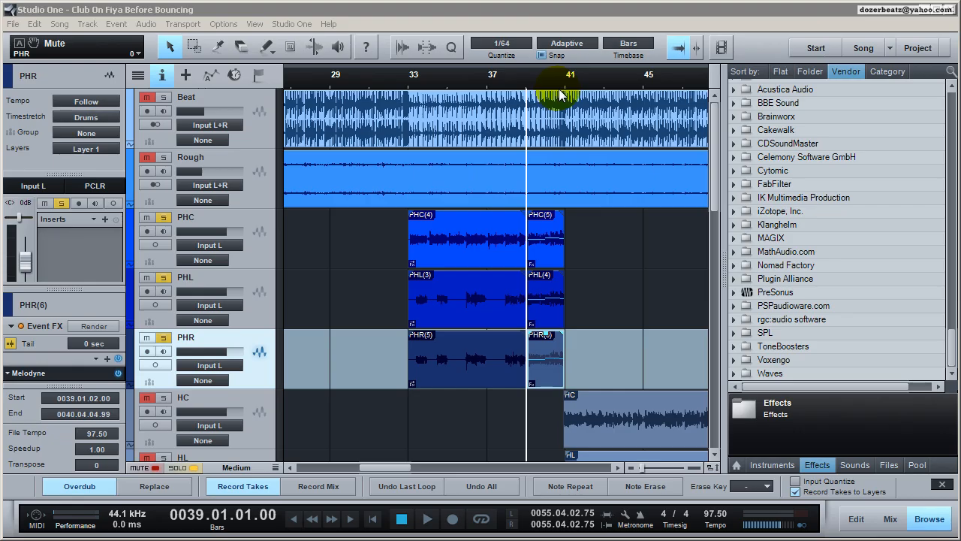
click(529, 78)
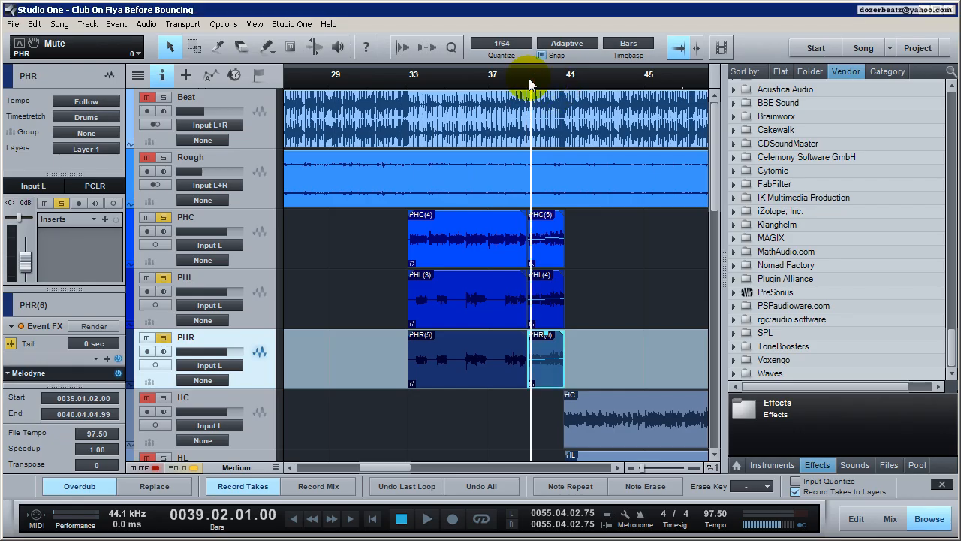
key(space)
key(space)
Mute the PHL and PHR tracks and open the PHC(5) event in the Melodyne editor.
click(552, 242)
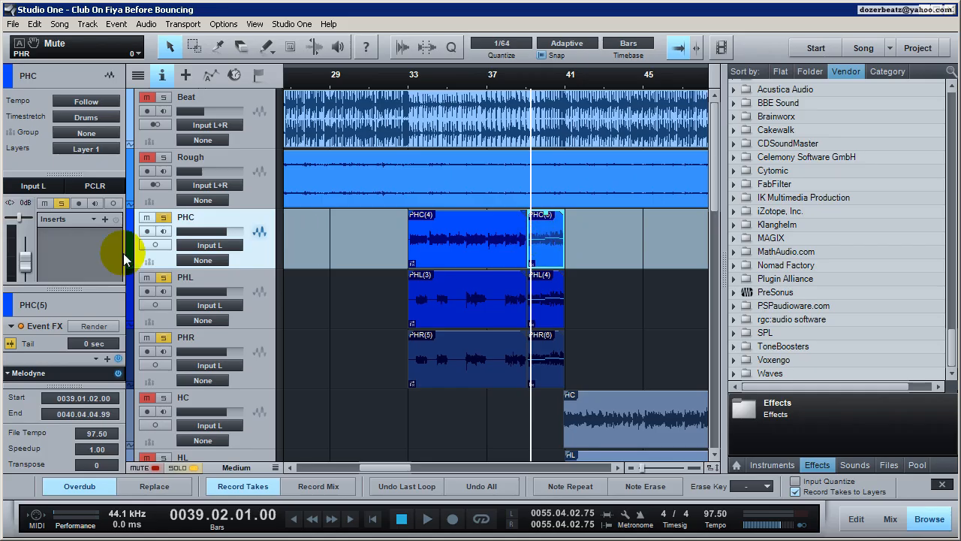
click(547, 240)
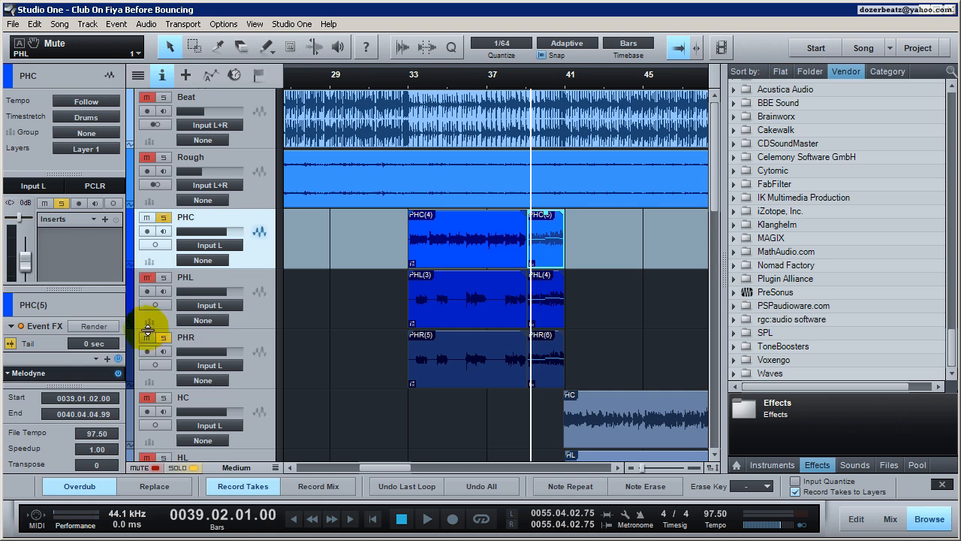
click(554, 237)
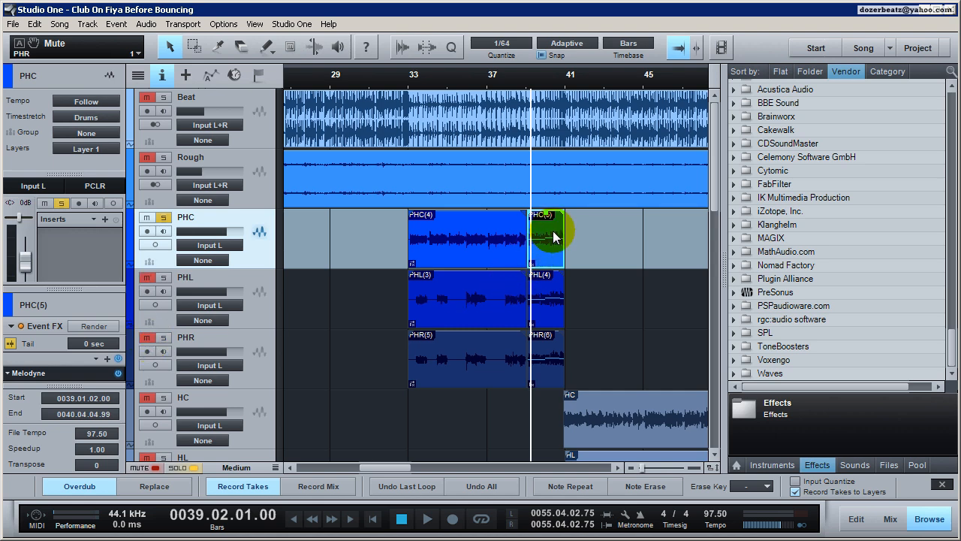
double_click(553, 237)
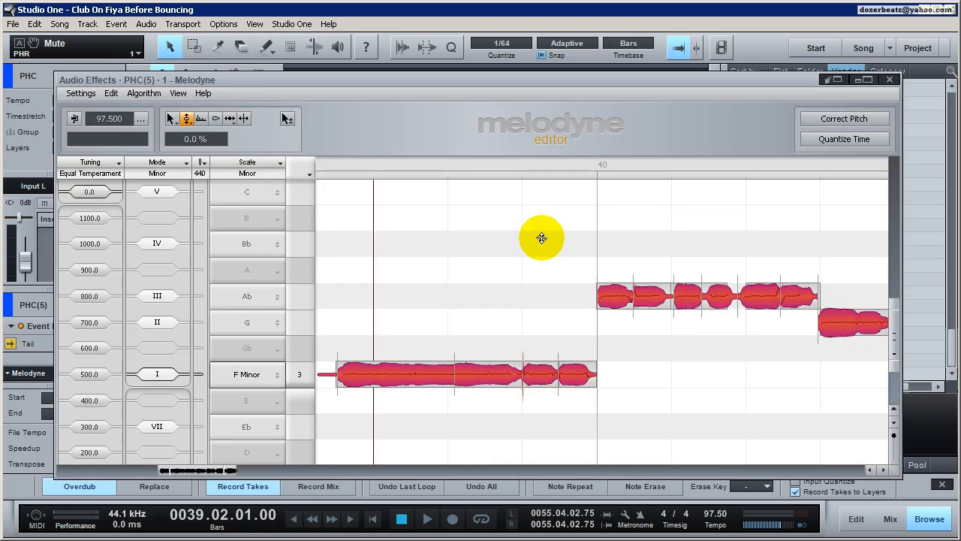
Try raising the formants of all PHC(5) notes to +305 ct with the Formant Tool and audition the result.
drag(232, 471, 254, 476)
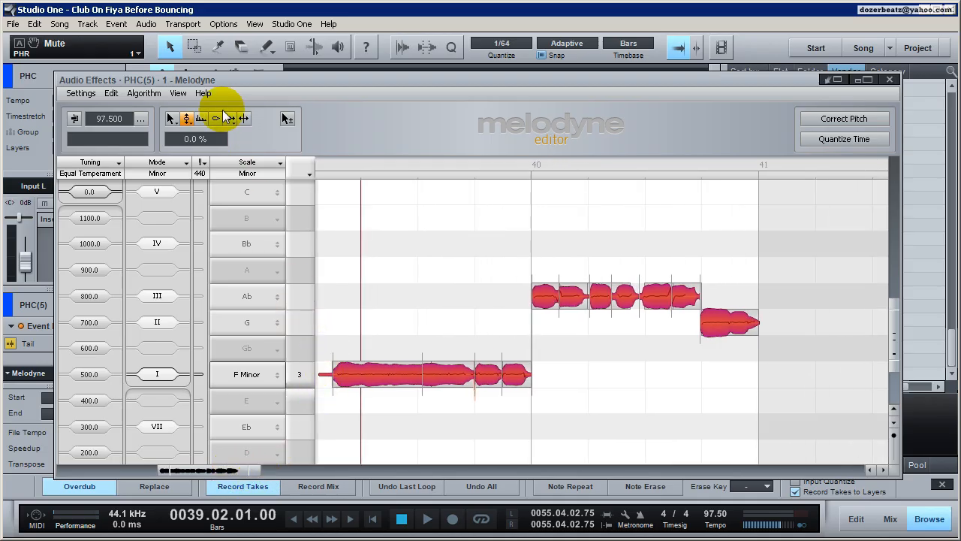
click(201, 119)
click(201, 122)
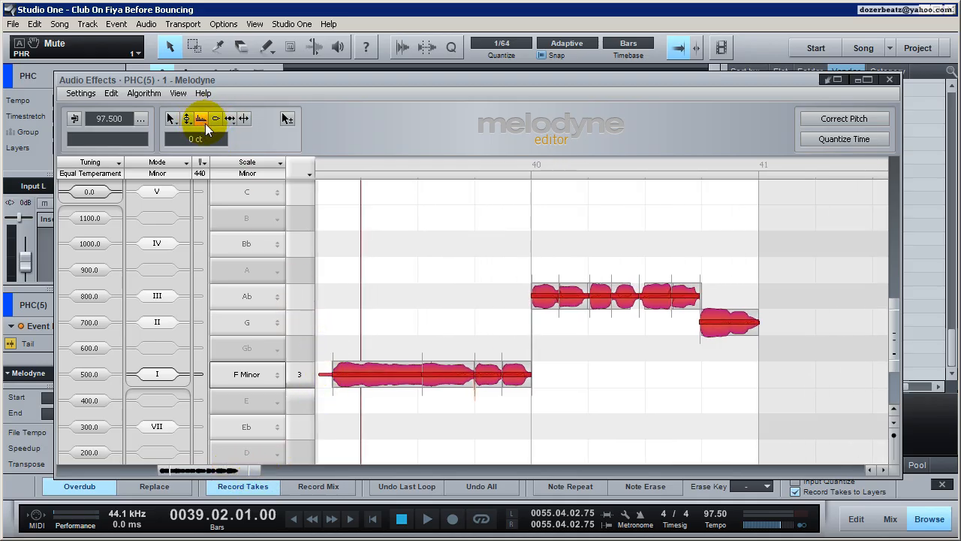
right_click(386, 233)
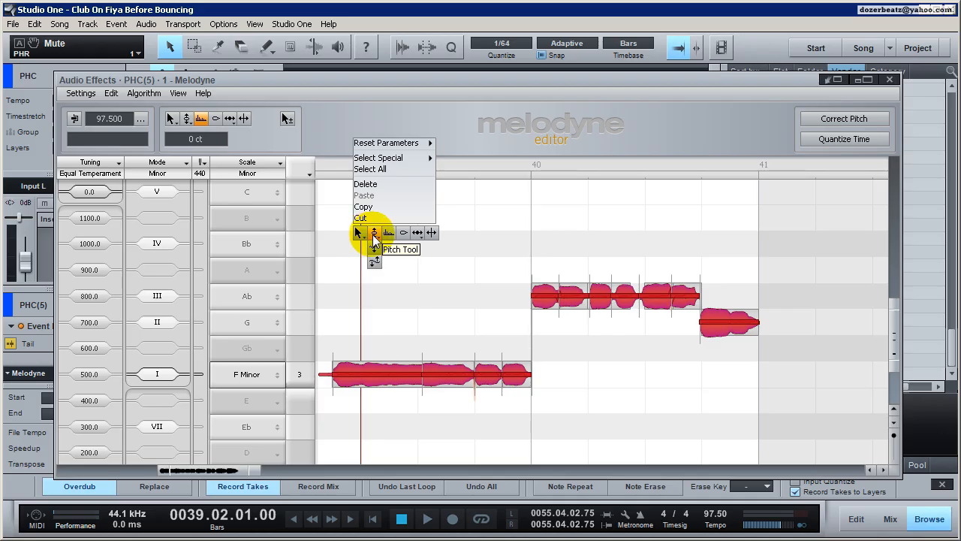
click(385, 234)
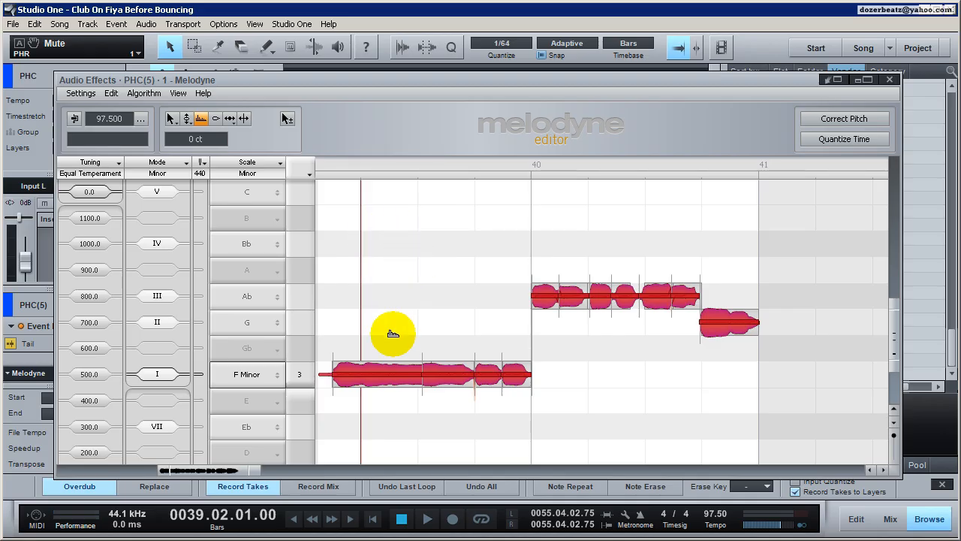
drag(383, 374, 383, 337)
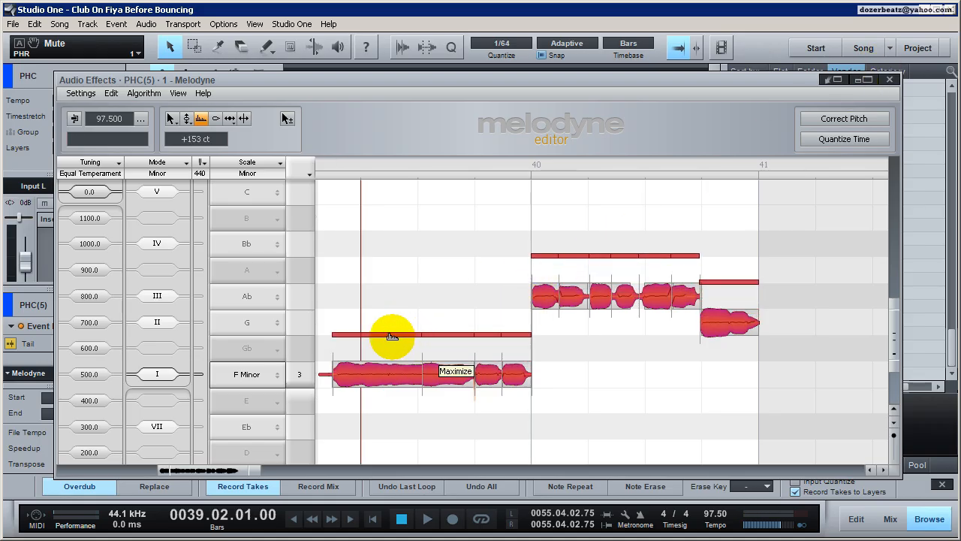
drag(383, 375, 382, 338)
key(space)
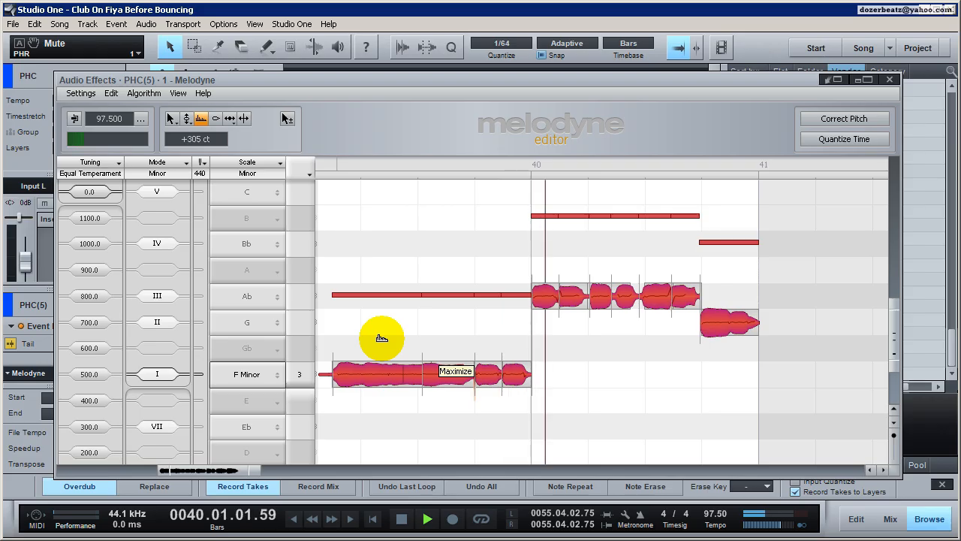
key(space)
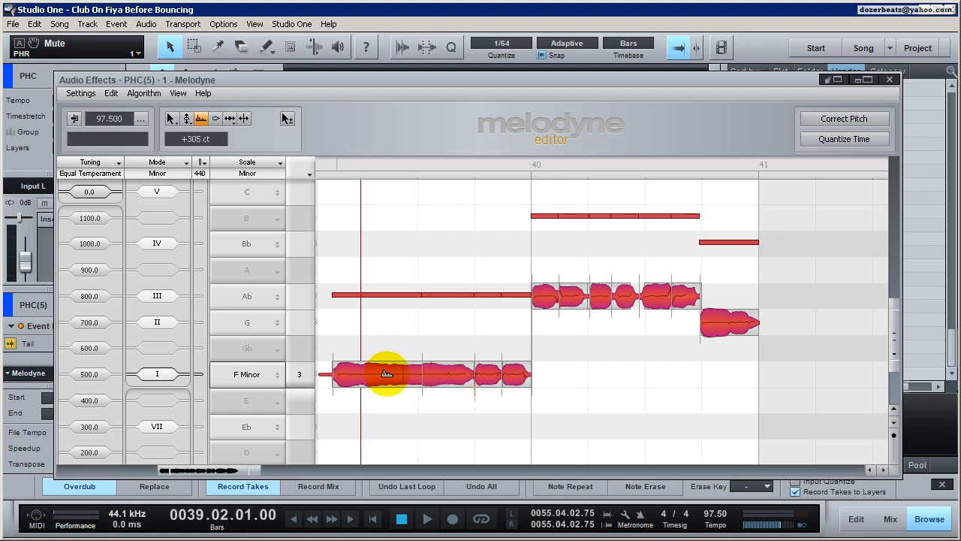
Reselect all PHC(5) notes, try lowering their formants to -369 ct and audition the result.
double_click(397, 291)
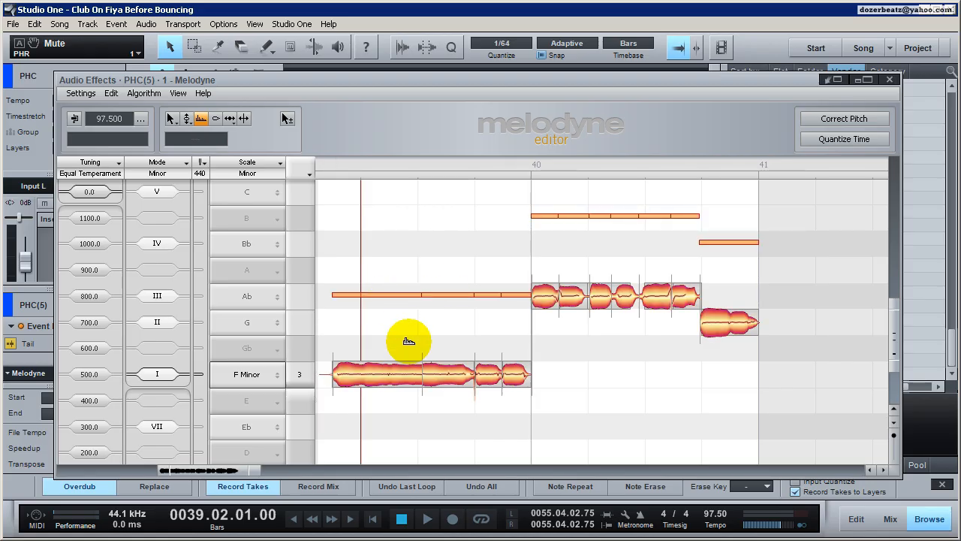
right_click(411, 322)
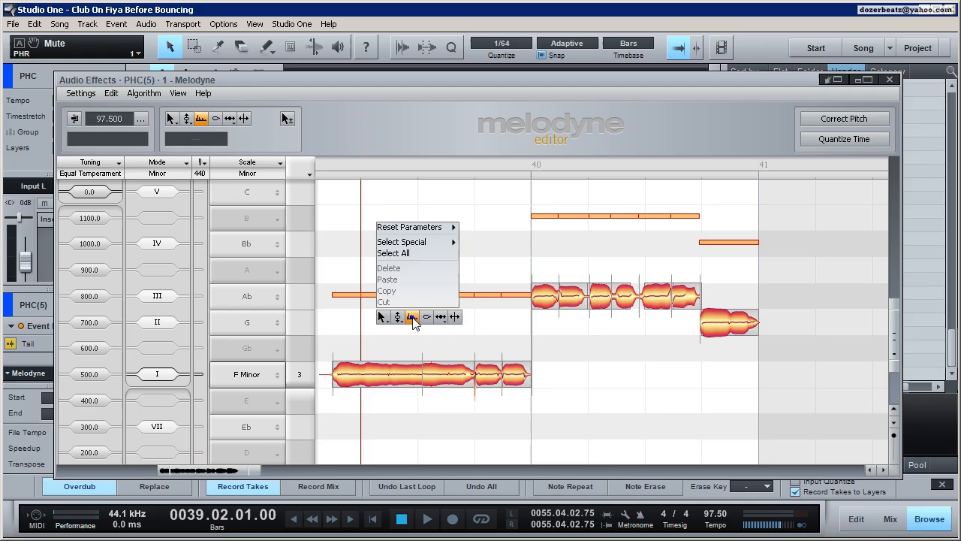
click(406, 250)
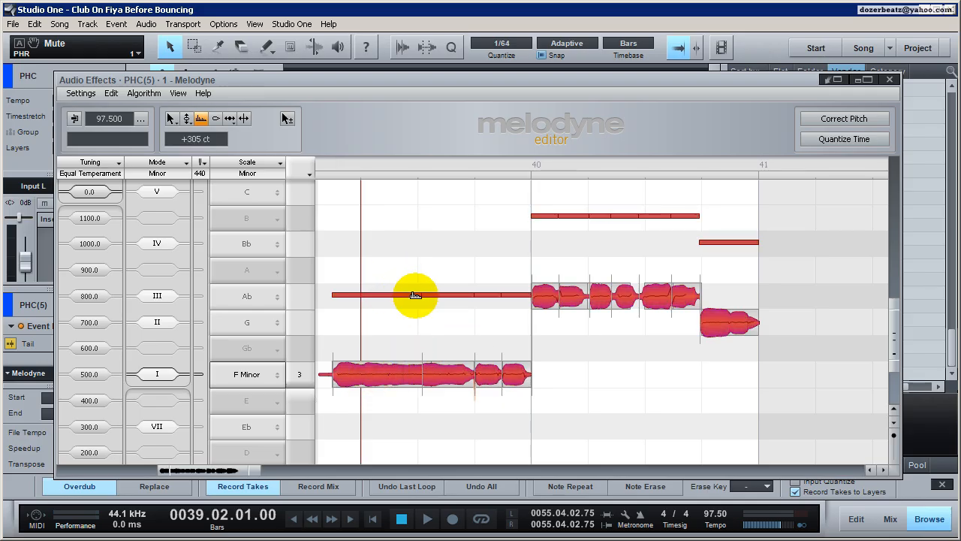
click(382, 387)
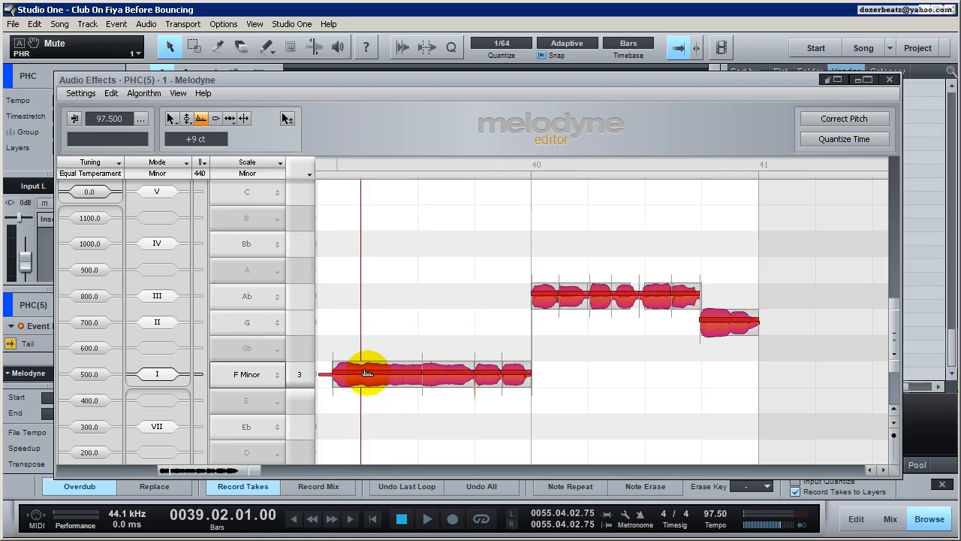
drag(367, 373, 373, 454)
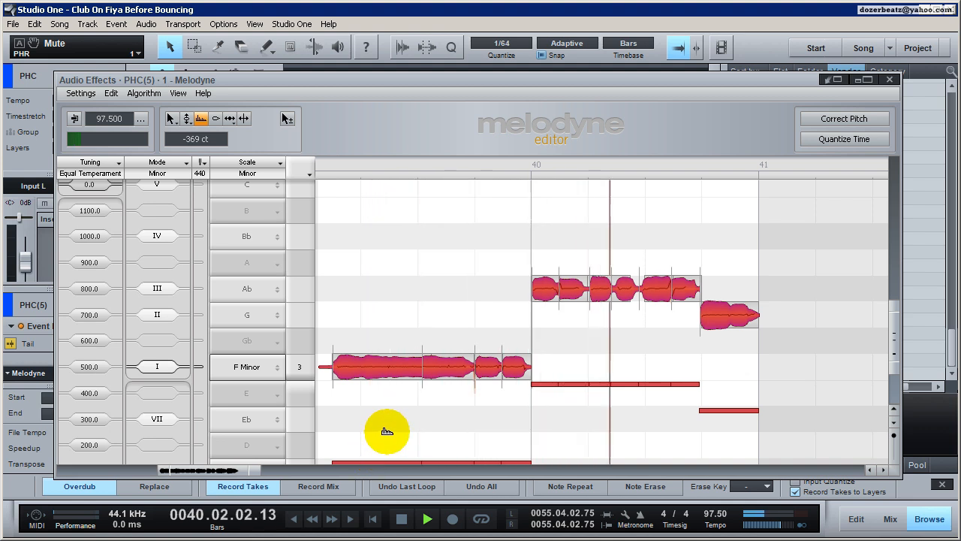
key(space)
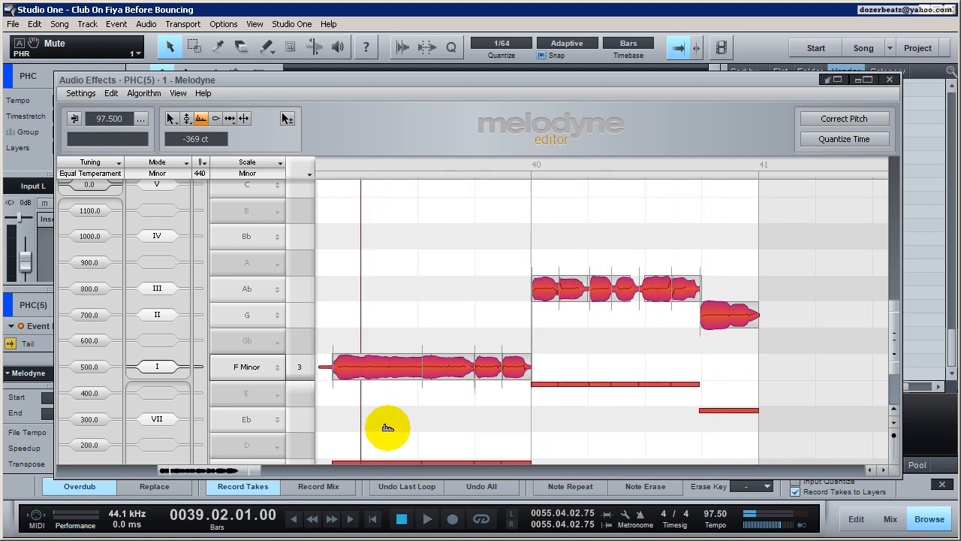
Undo the formant lowering, deselect the notes and audition PHC(5) twice from bar 39 beat 2.
click(111, 93)
click(138, 124)
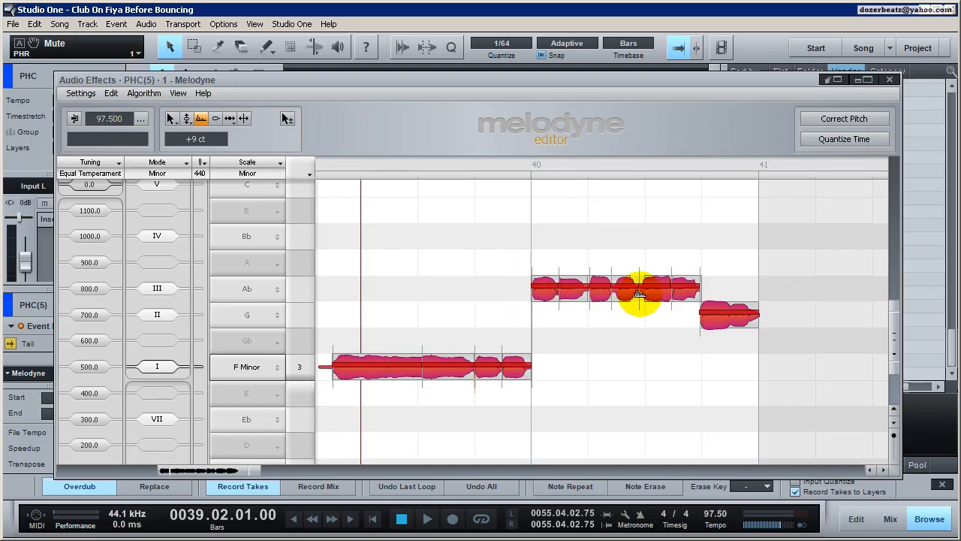
click(437, 250)
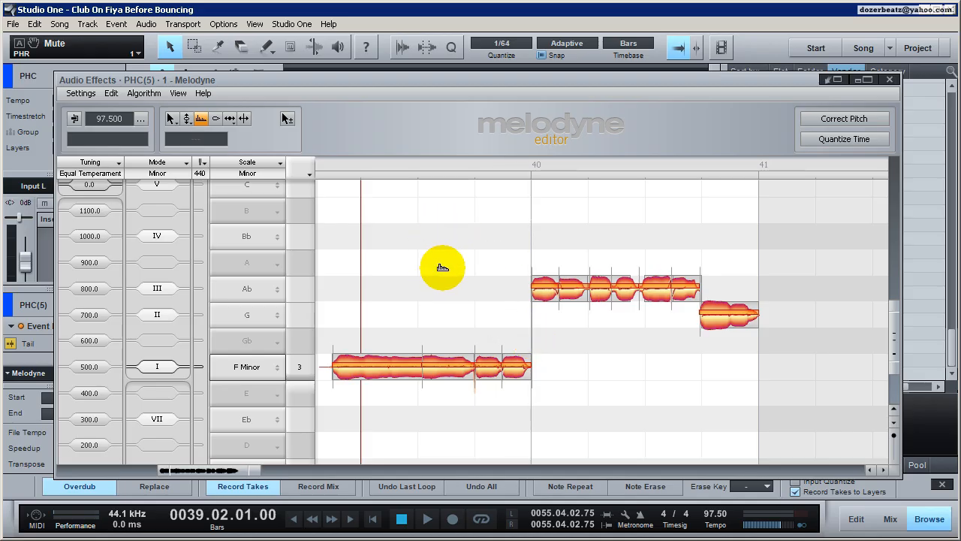
key(space)
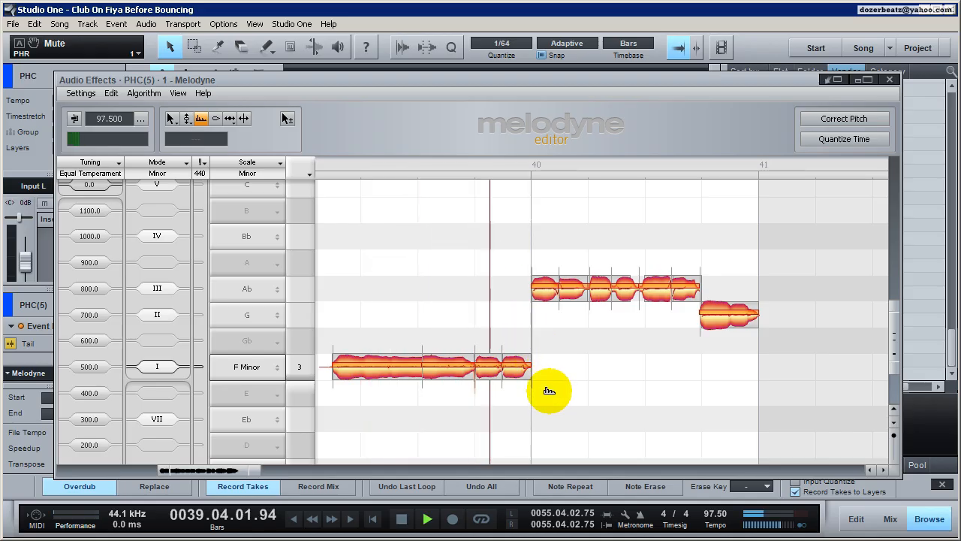
key(space)
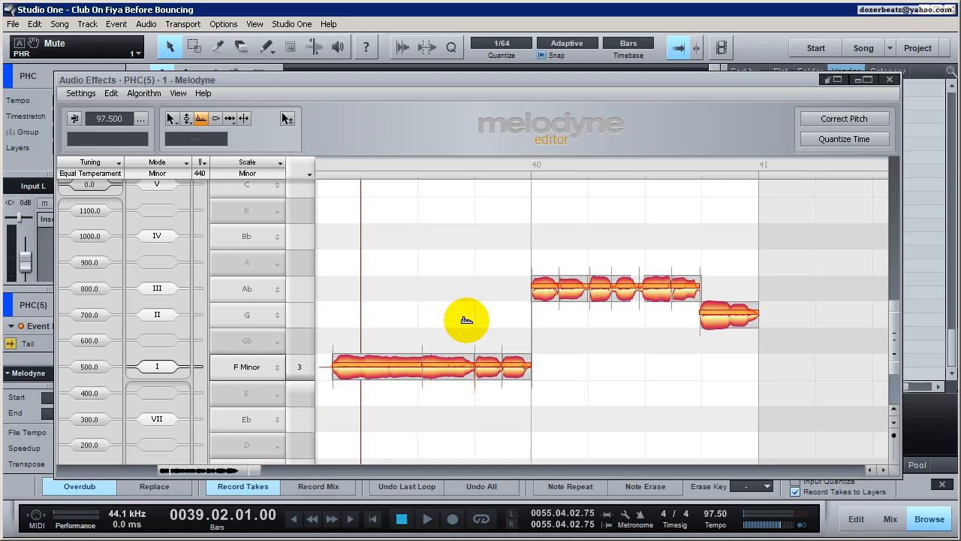
key(space)
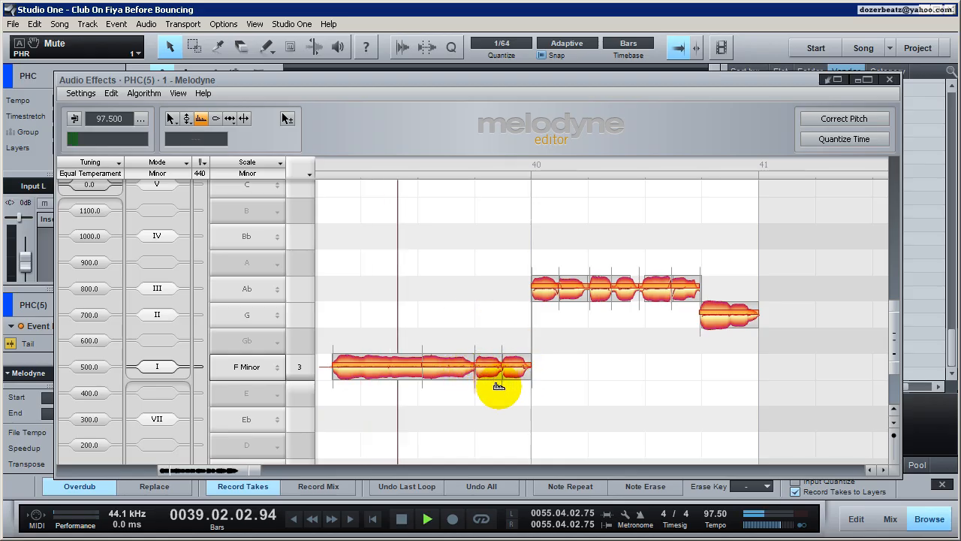
key(space)
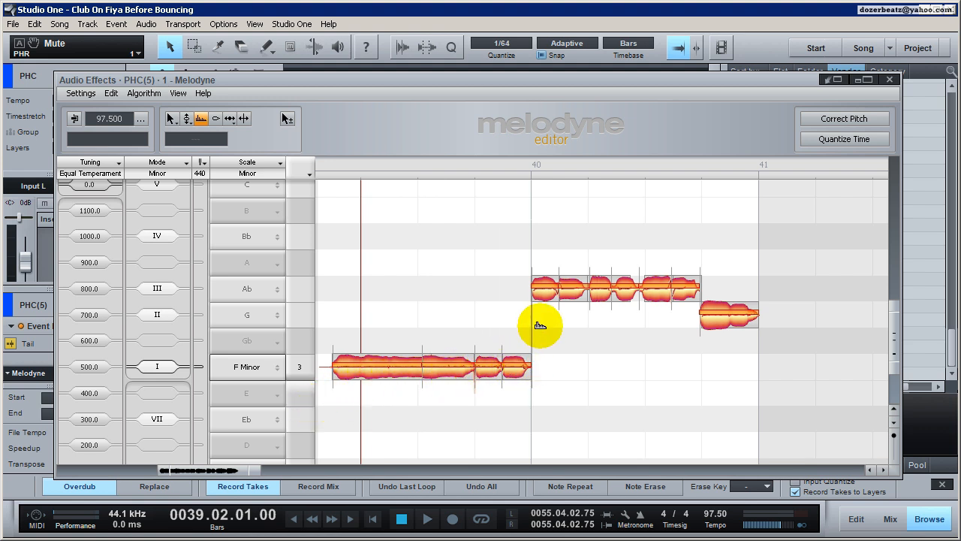
Check the formant value of one F3 note, reselect all notes and undo the remaining formant shifts back to 0 ct.
click(486, 365)
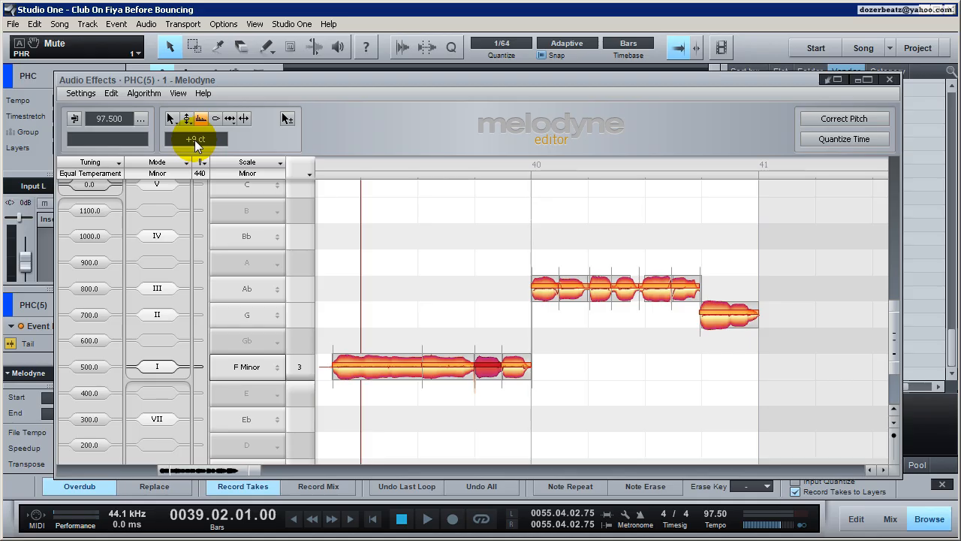
double_click(337, 250)
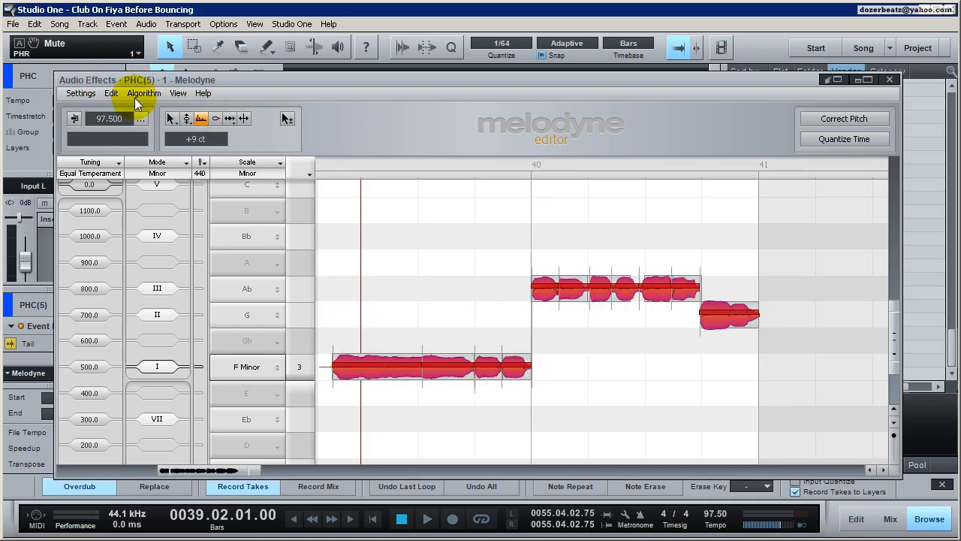
click(113, 93)
click(115, 105)
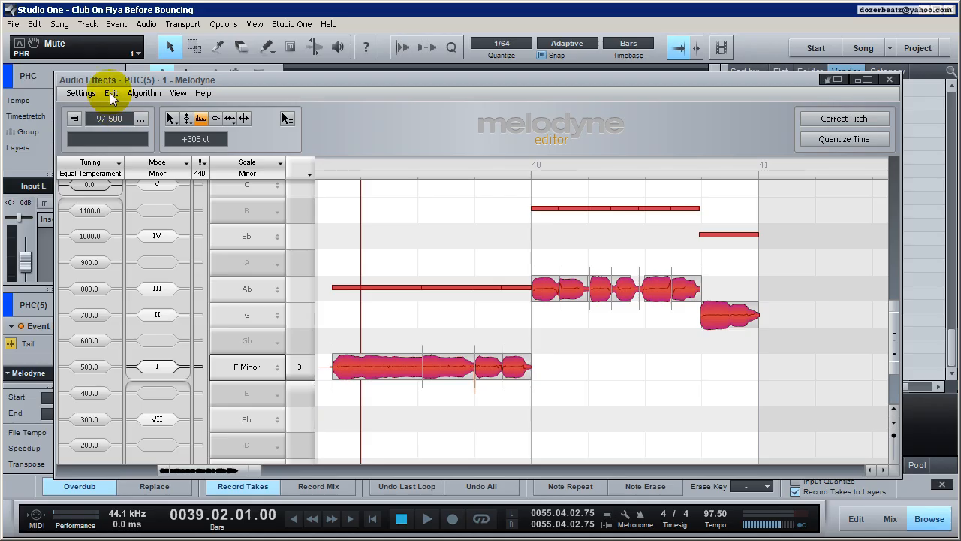
click(110, 93)
click(113, 105)
click(113, 93)
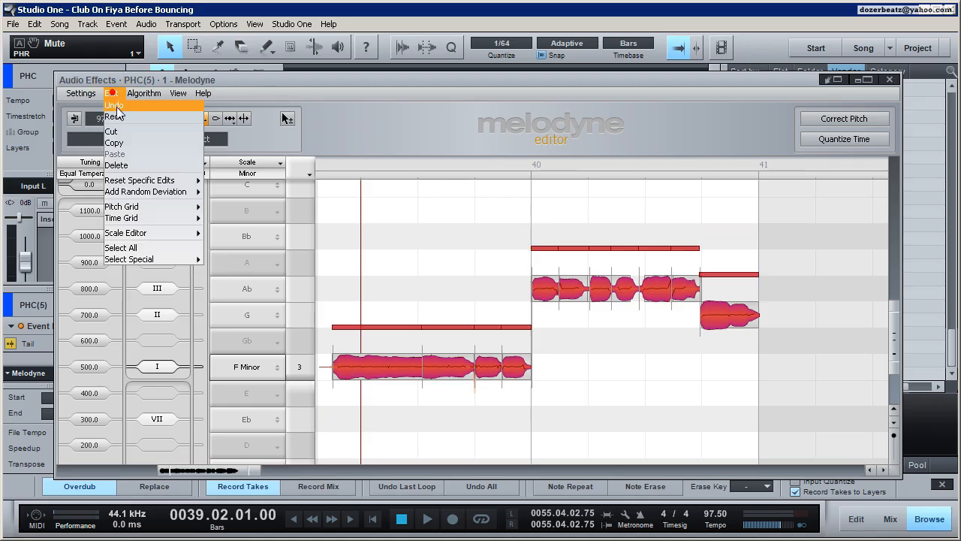
click(115, 105)
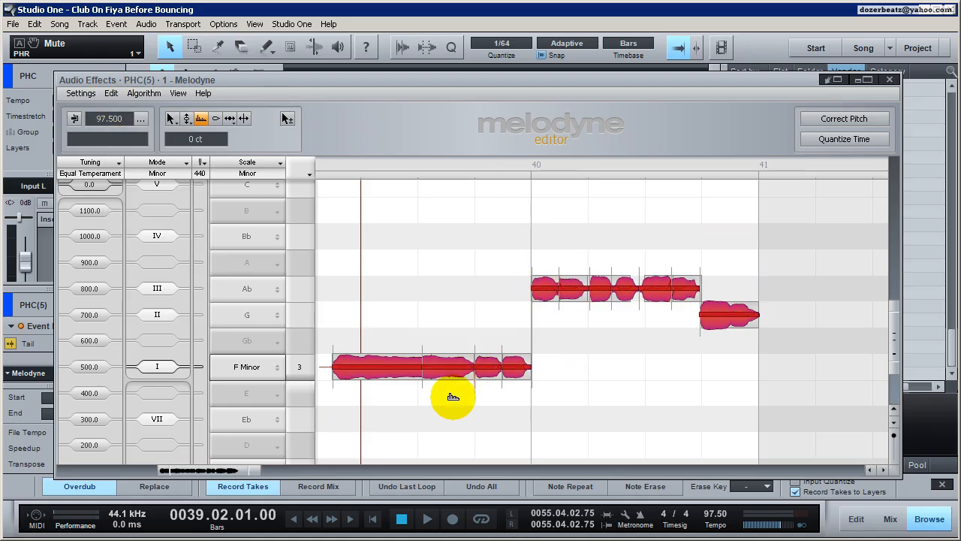
Deselect the notes, try raising the formant of the first Ab note at bar 40 to +161 ct and reset it to 0 ct.
drag(453, 396, 440, 382)
double_click(443, 364)
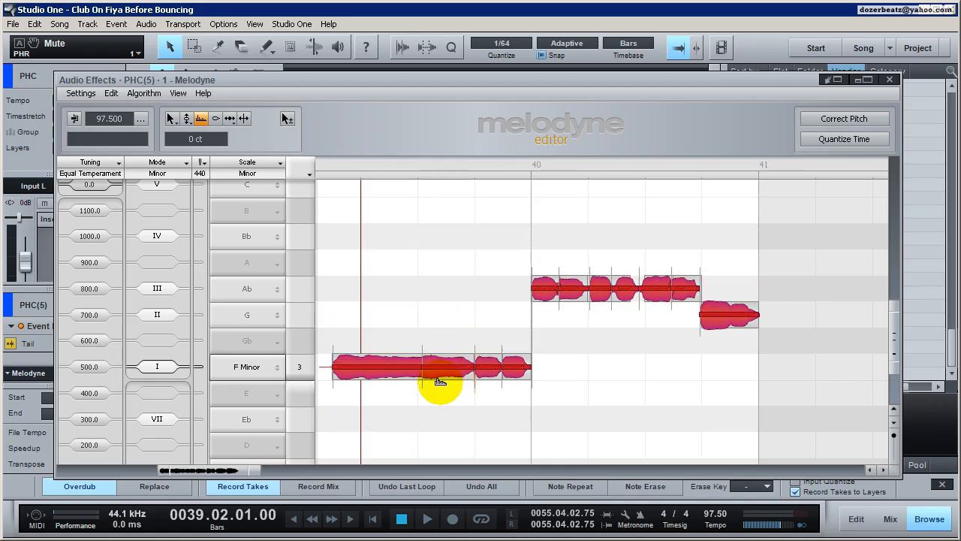
click(455, 292)
drag(542, 290, 545, 257)
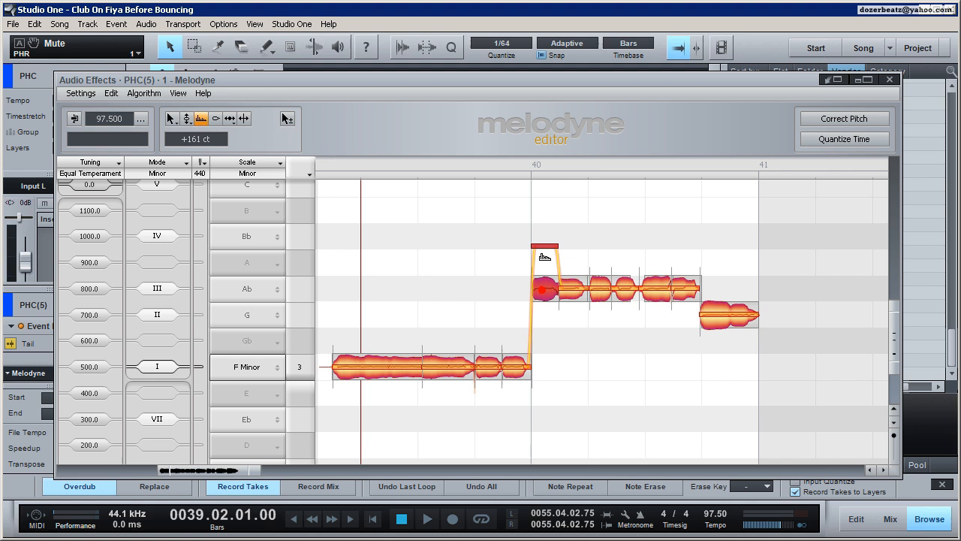
double_click(540, 292)
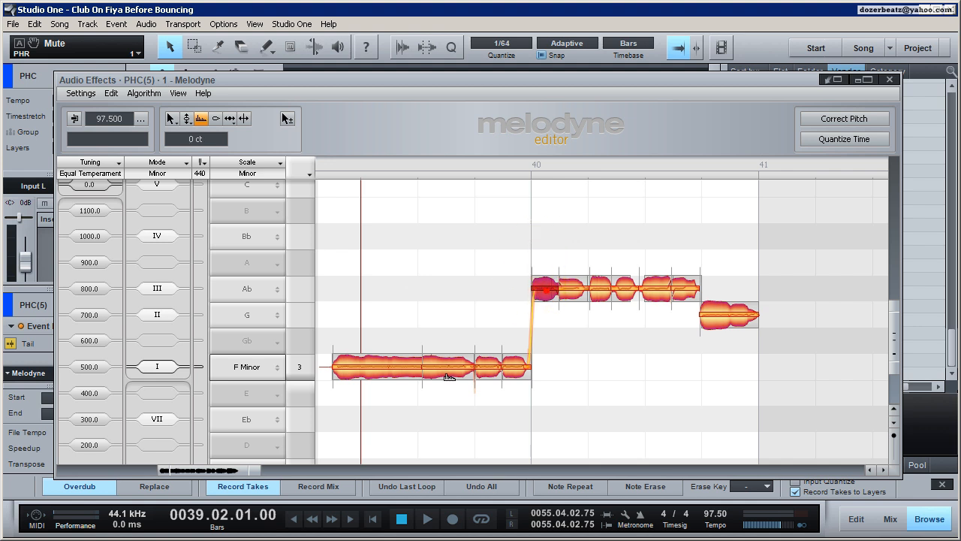
right_click(476, 271)
click(370, 289)
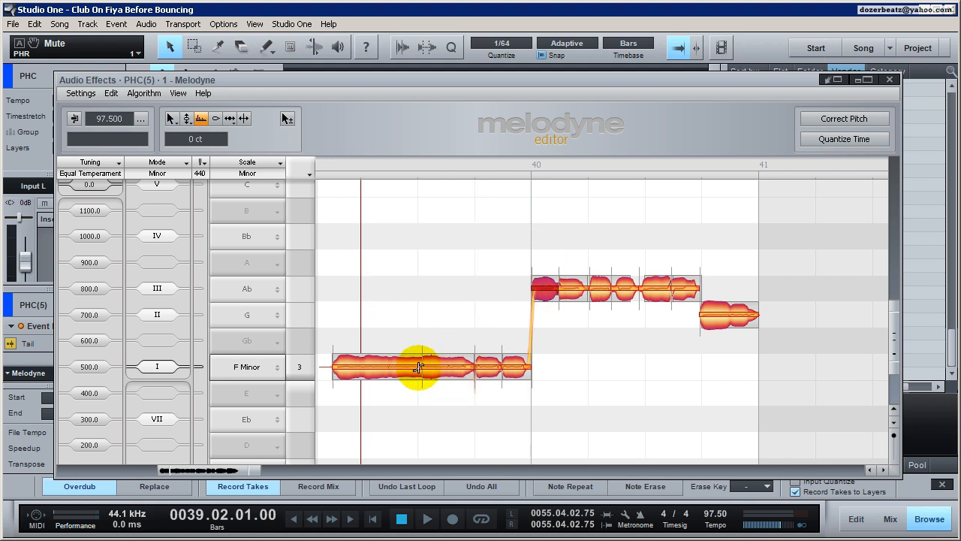
Close and reopen the Melodyne editor for PHC(5), and audition the phrase twice from bar 39 beat 2.
click(426, 368)
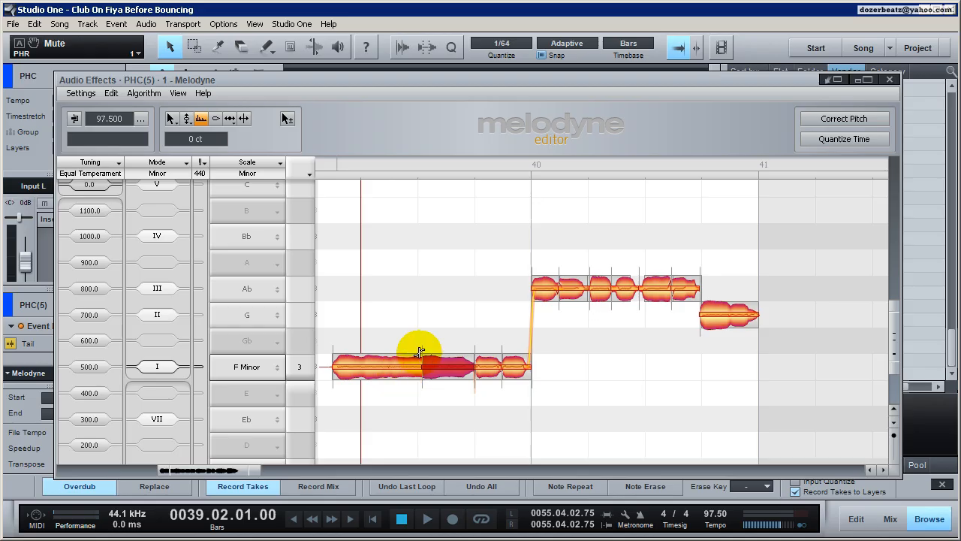
click(890, 79)
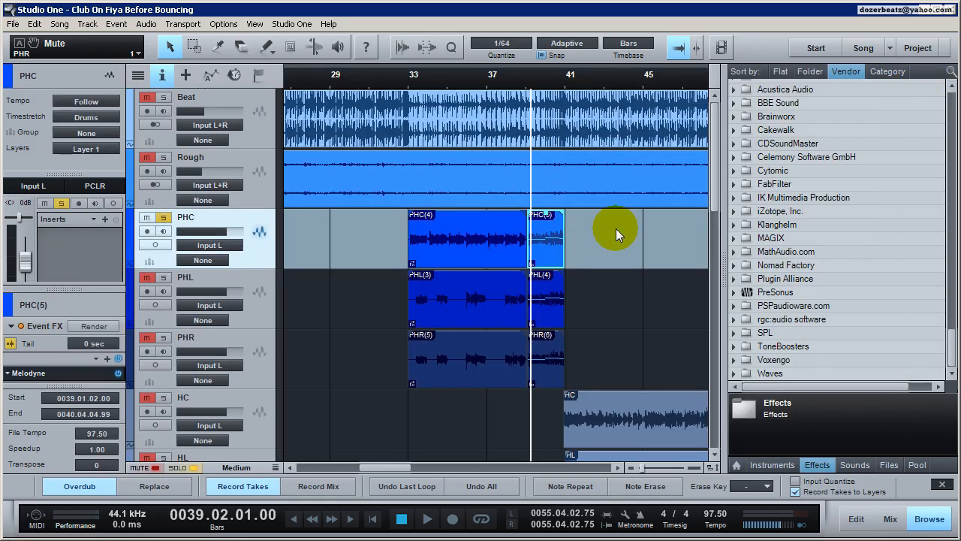
double_click(552, 253)
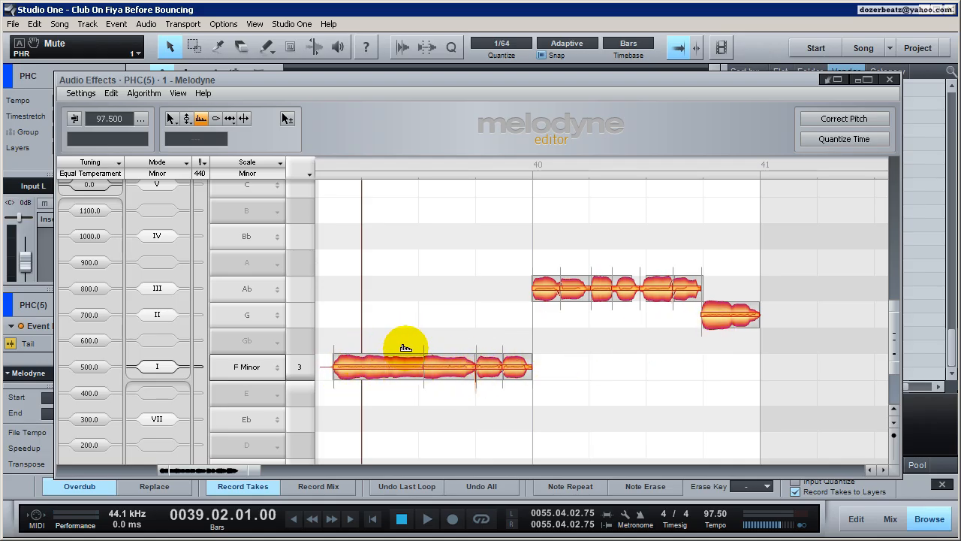
key(space)
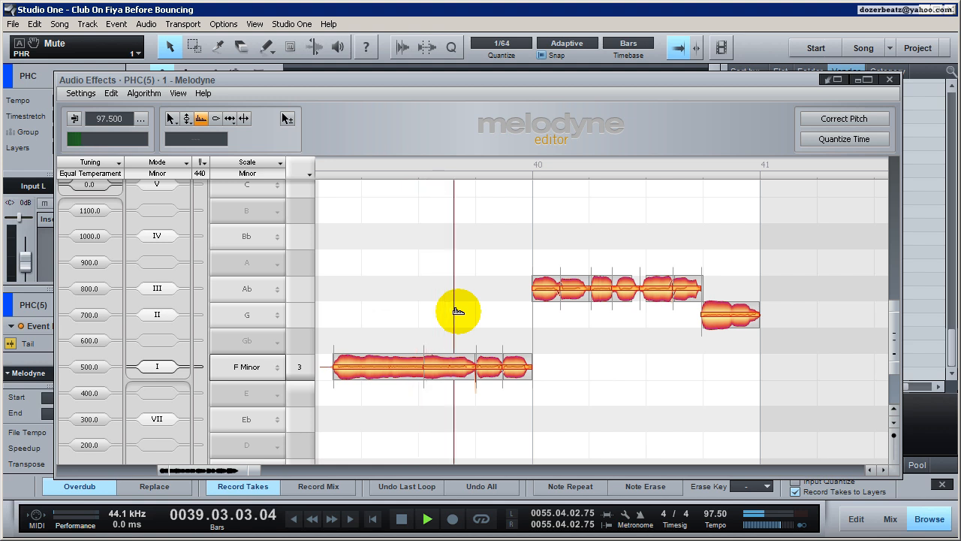
key(space)
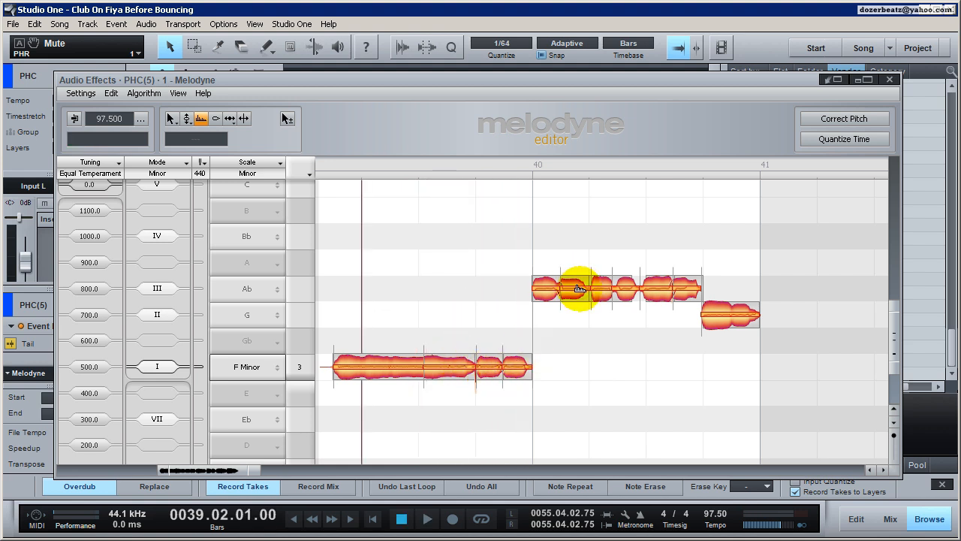
key(space)
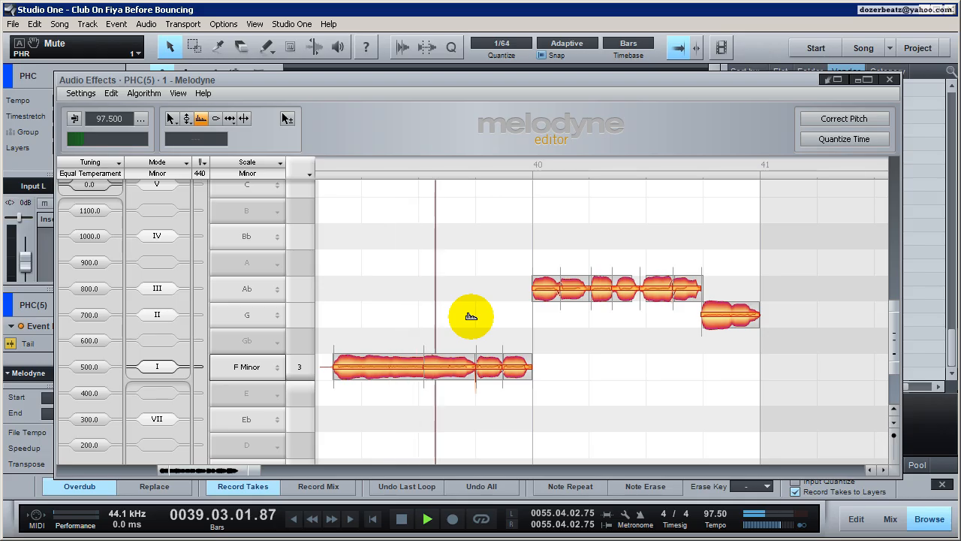
key(space)
Reduce the displayed size of the note blobs slightly and audition the phrase again.
mouse_move(895, 434)
mouse_down()
mouse_move(896, 453)
mouse_move(892, 440)
mouse_up()
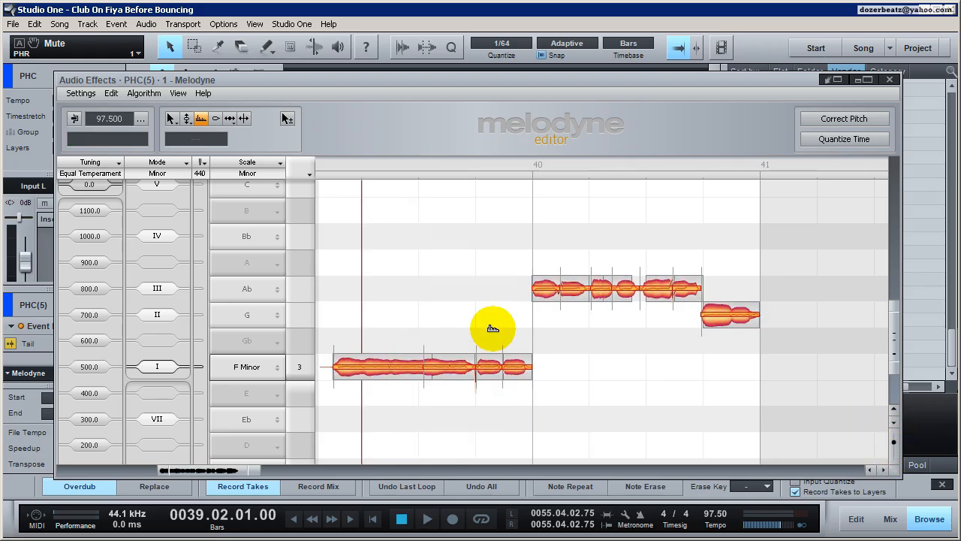
key(space)
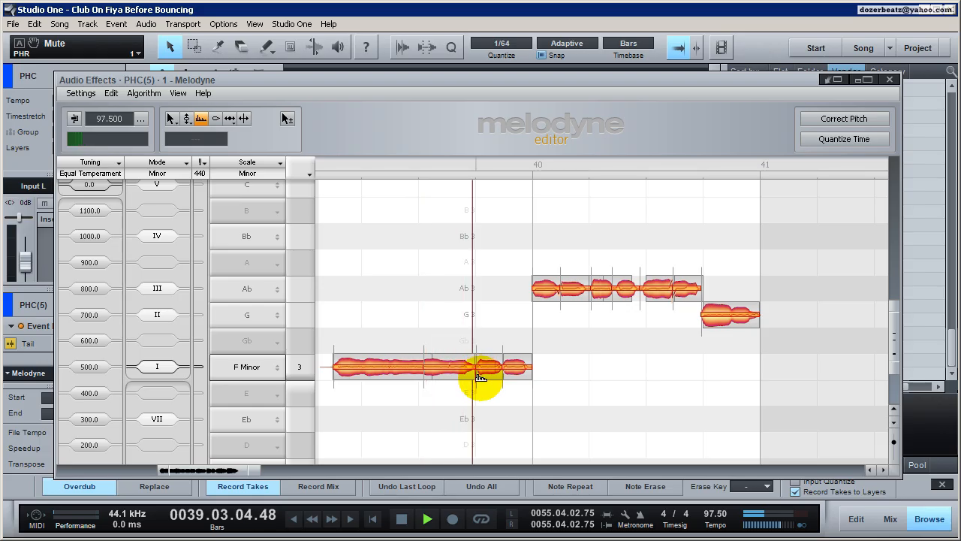
key(space)
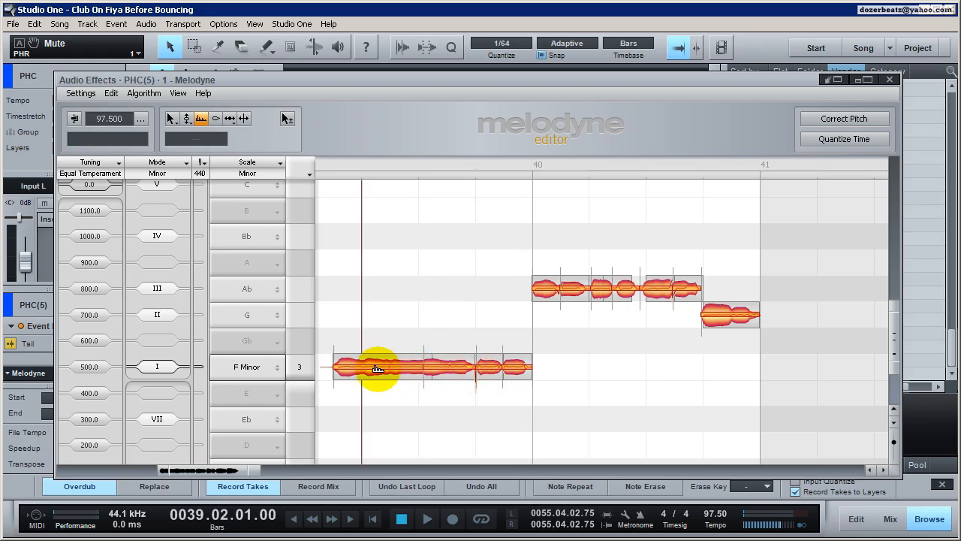
Raise the formants of the two short F notes before bar 40 to about +104 ct and +107 ct, and audition the phrase twice.
click(488, 365)
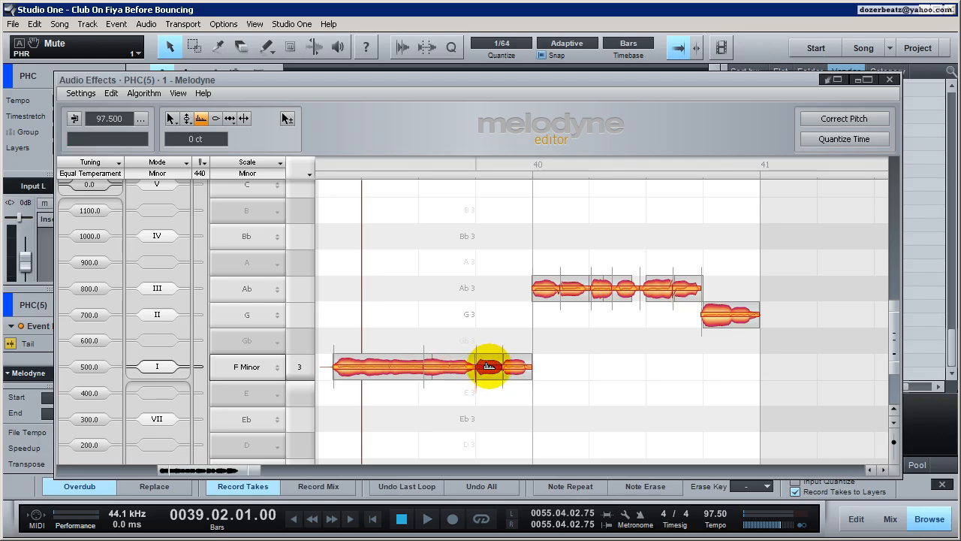
drag(488, 351, 491, 334)
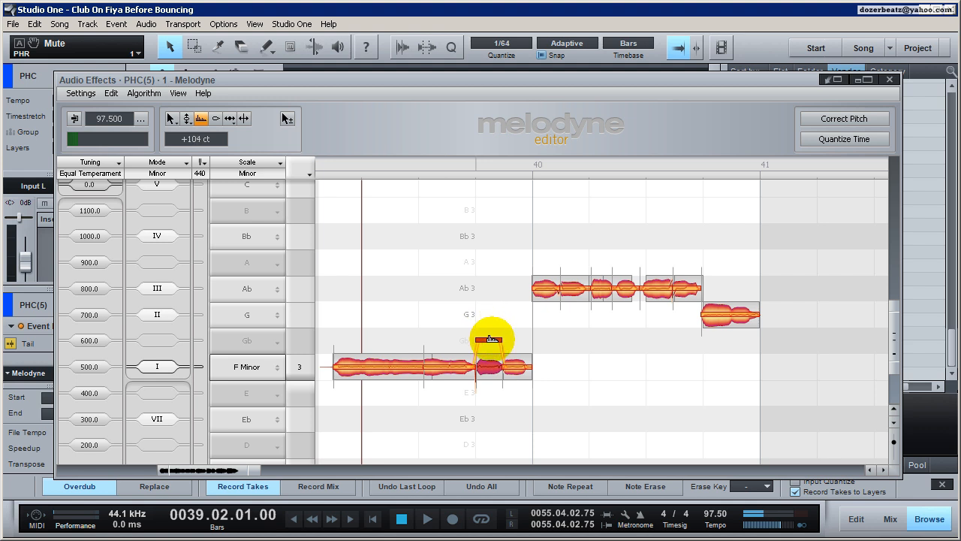
drag(520, 364, 516, 345)
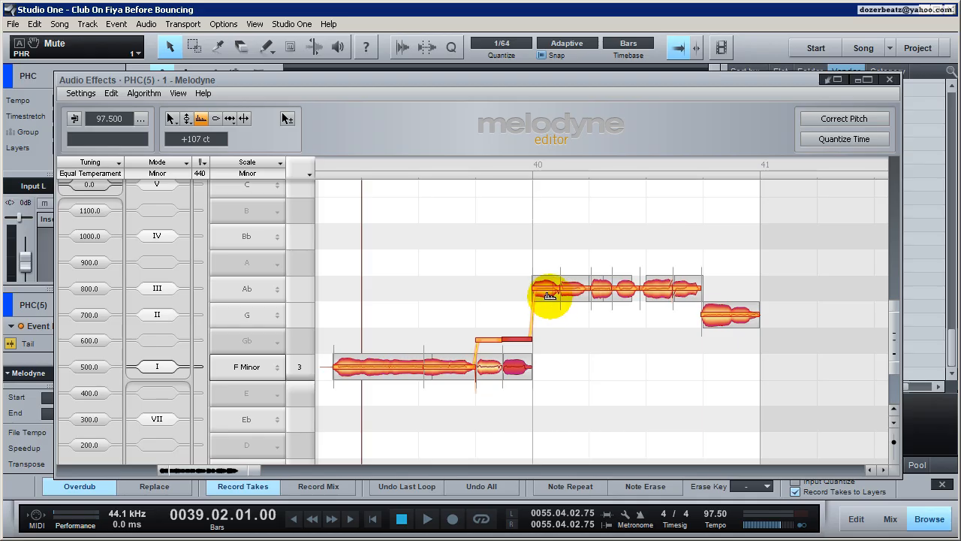
key(space)
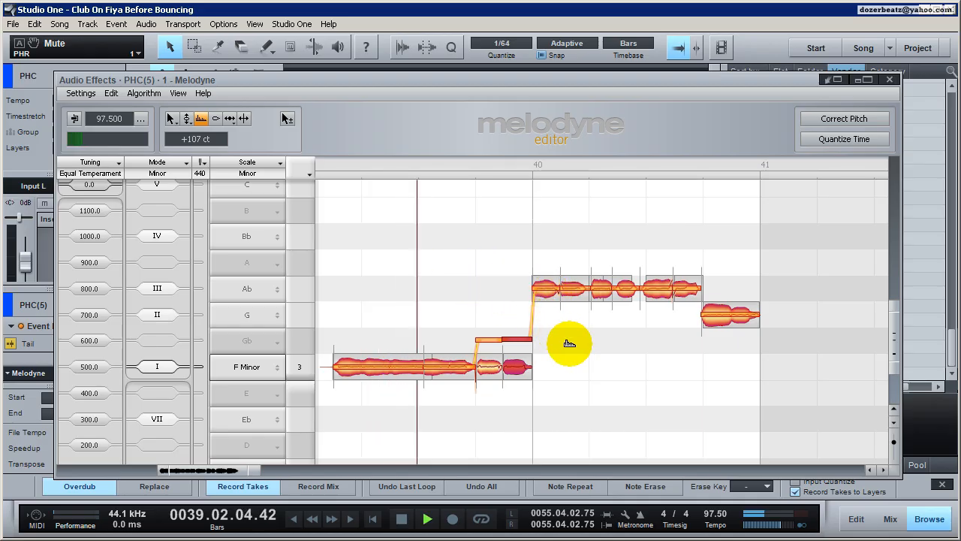
key(space)
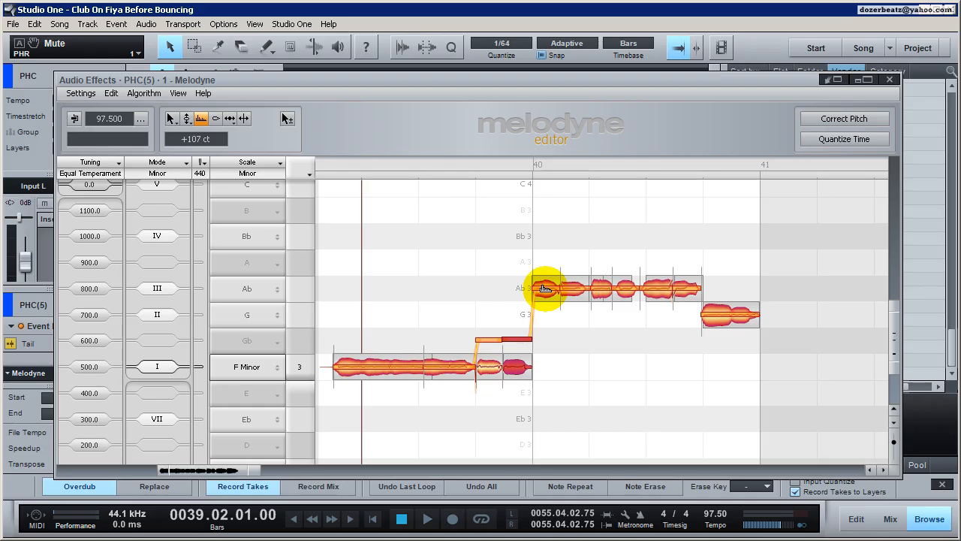
key(space)
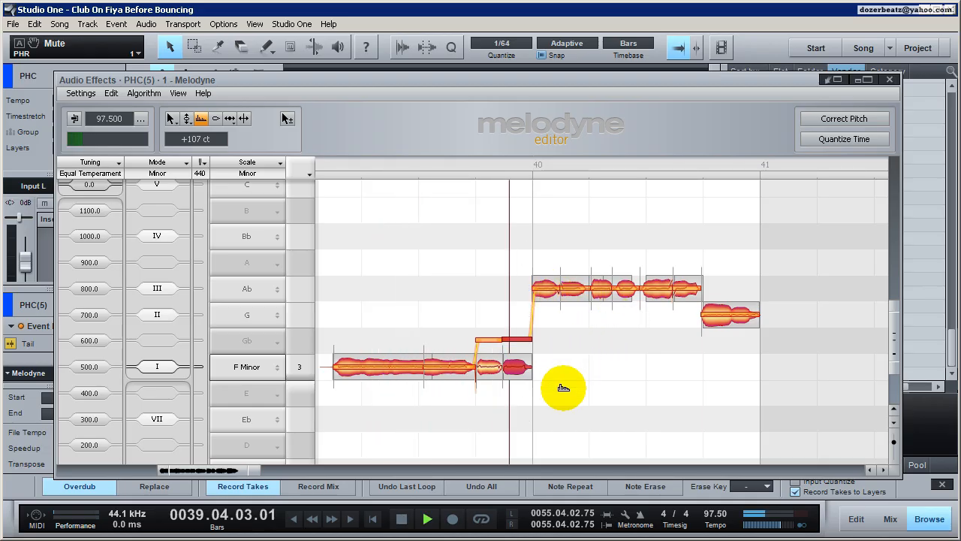
key(space)
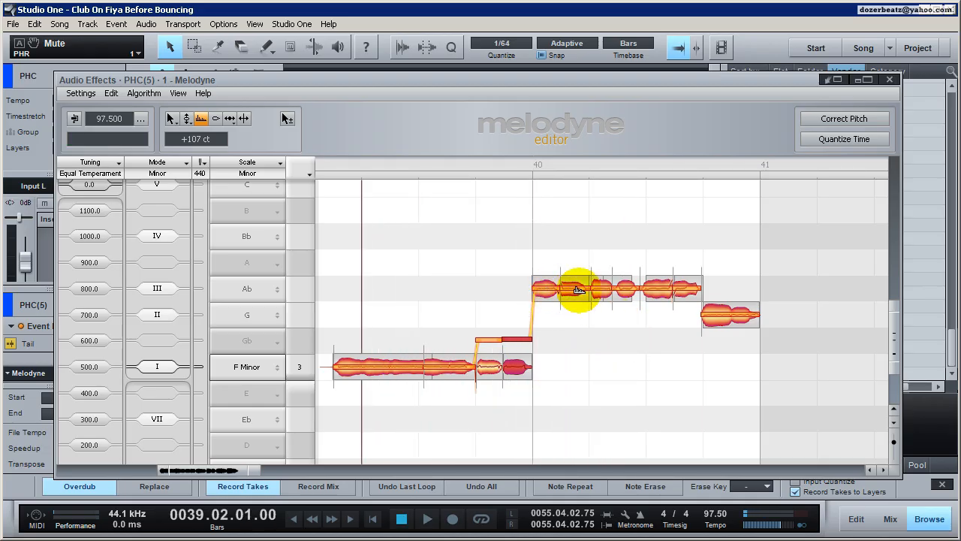
Raise the formants of the first two Ab notes at bar 40 to about +207 ct and audition the phrase.
drag(550, 288, 553, 235)
drag(576, 286, 571, 232)
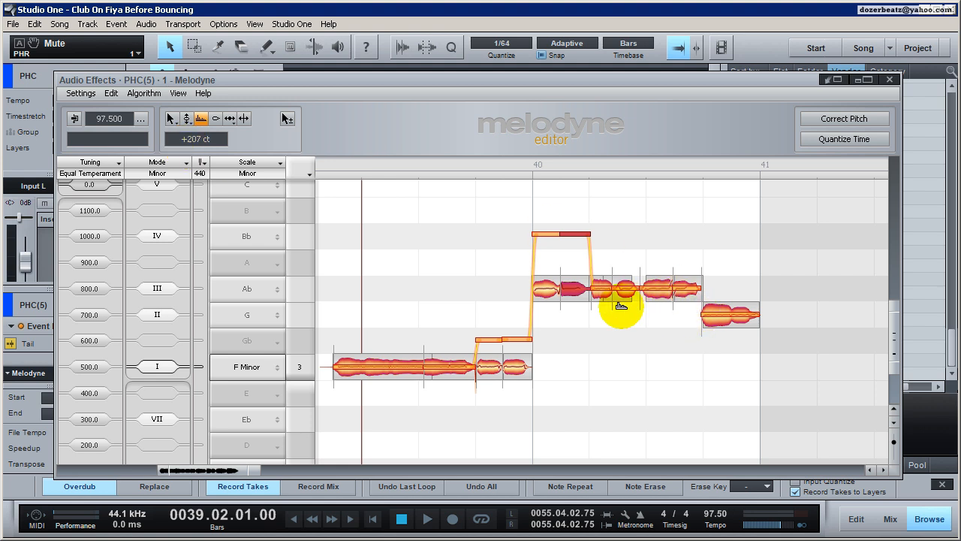
key(space)
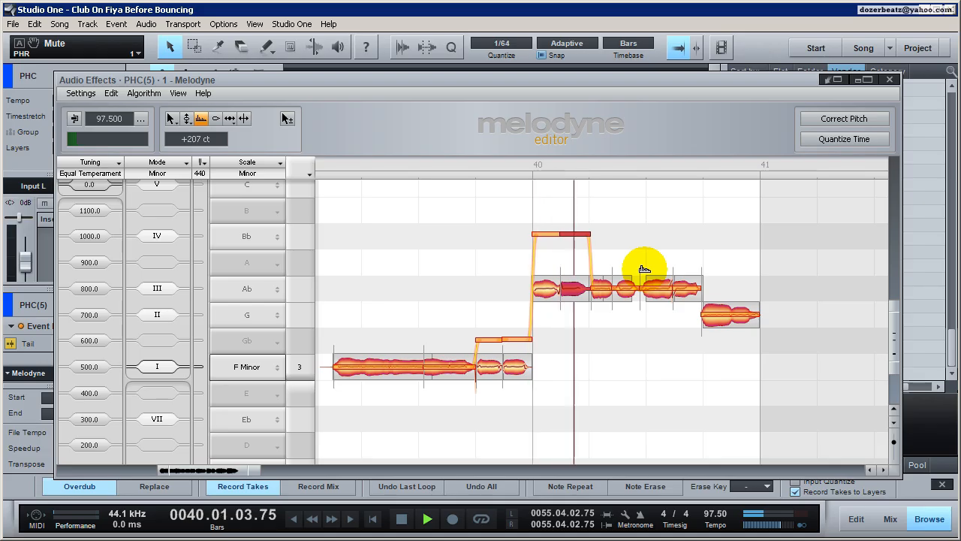
key(space)
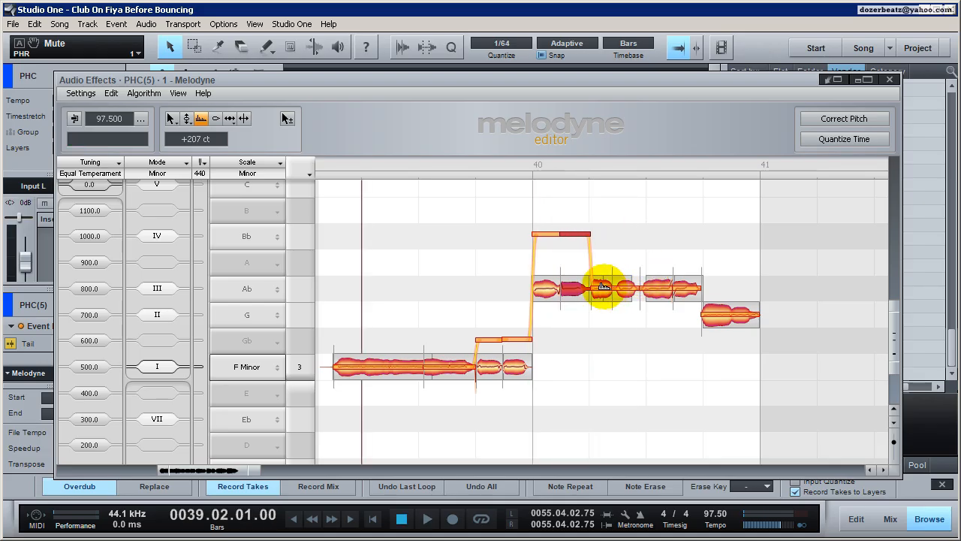
Raise the formants of the third and fourth Ab notes to +302 ct and +299 ct, and audition the phrase.
mouse_move(603, 286)
mouse_down()
mouse_move(603, 178)
mouse_move(612, 184)
mouse_move(599, 295)
mouse_move(601, 270)
mouse_up()
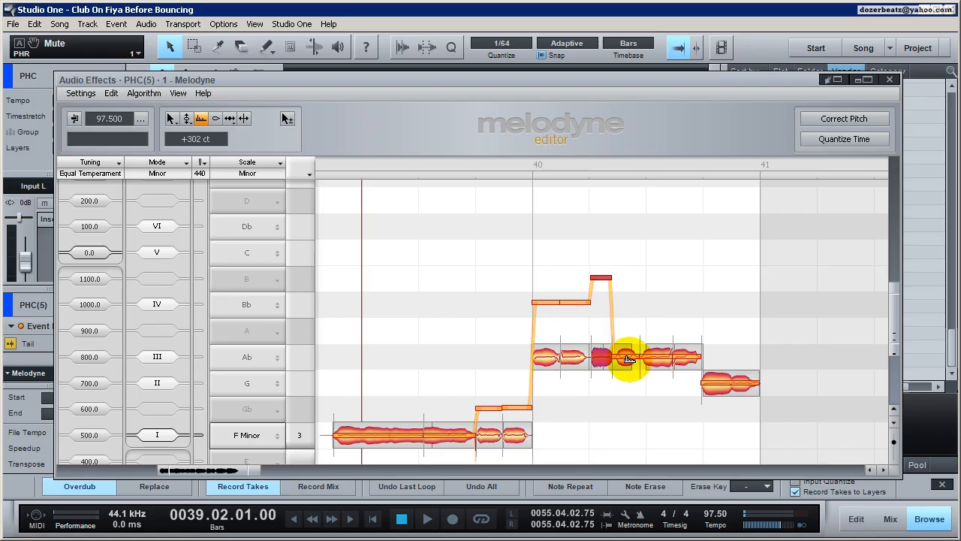
drag(623, 356, 623, 276)
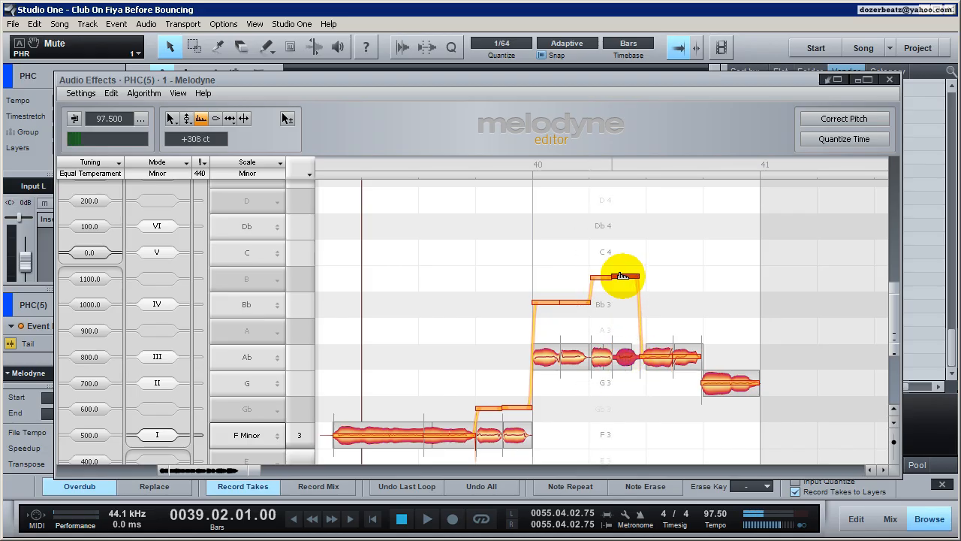
key(space)
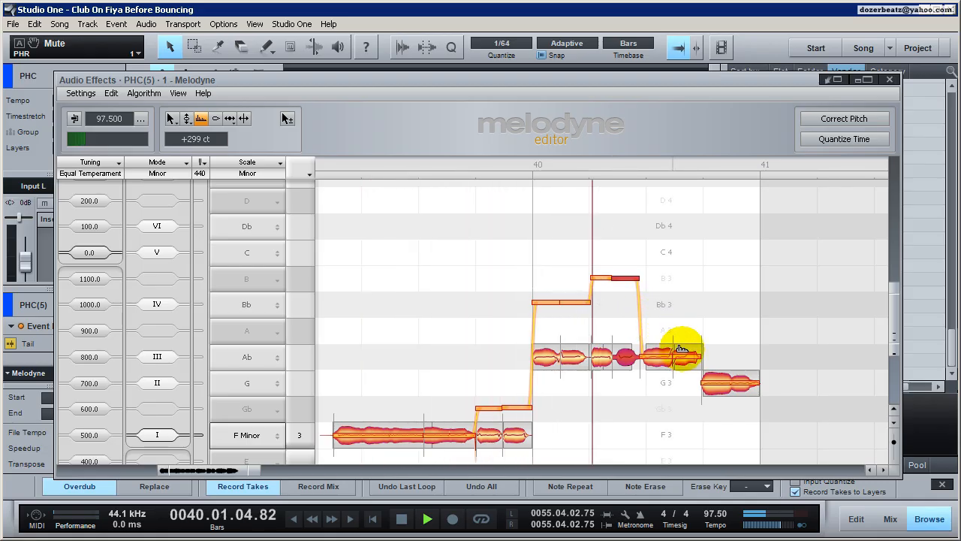
key(space)
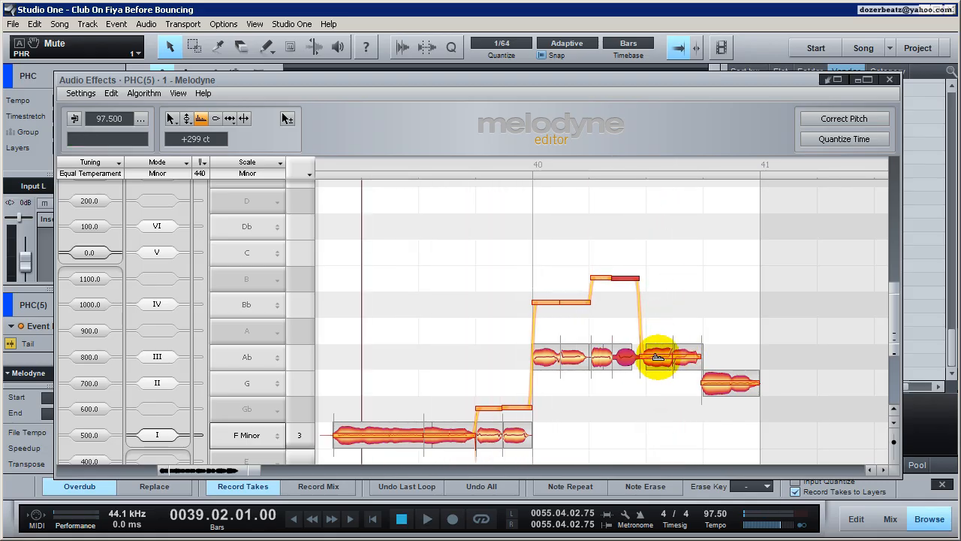
Raise the formants of the last two Ab notes to about +210 ct and that of the final G note to +294 ct.
drag(658, 356, 651, 299)
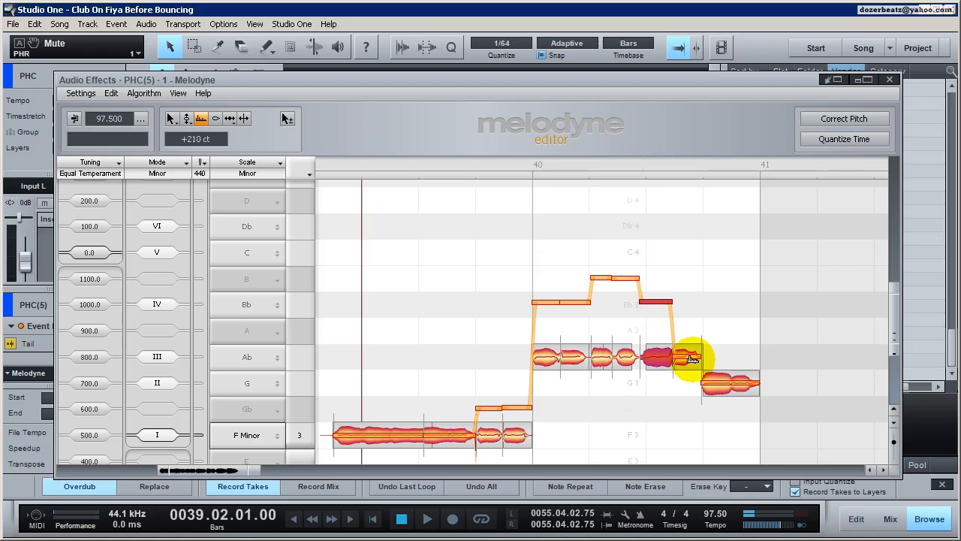
drag(689, 355, 682, 300)
drag(730, 395, 721, 305)
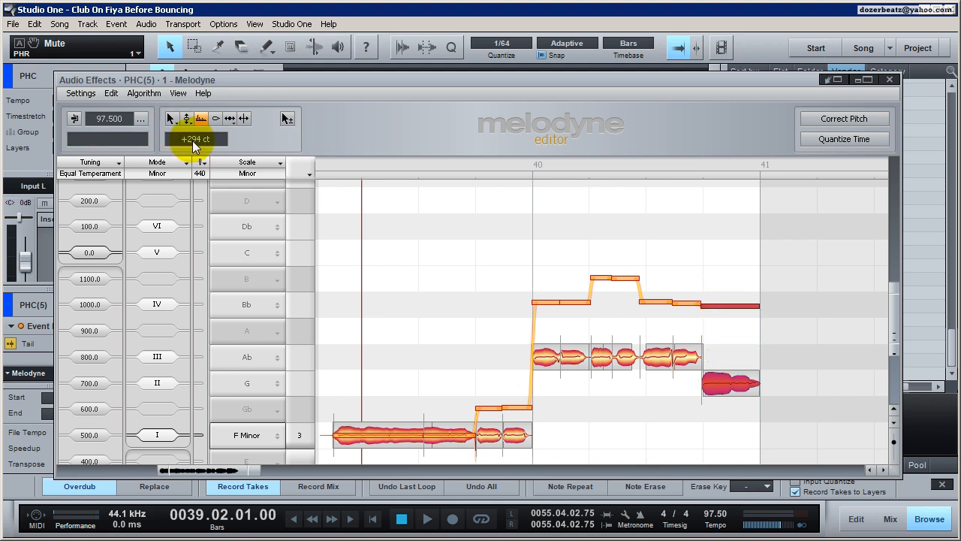
Lower the final G note's formant to +204 ct and audition the phrase.
click(718, 314)
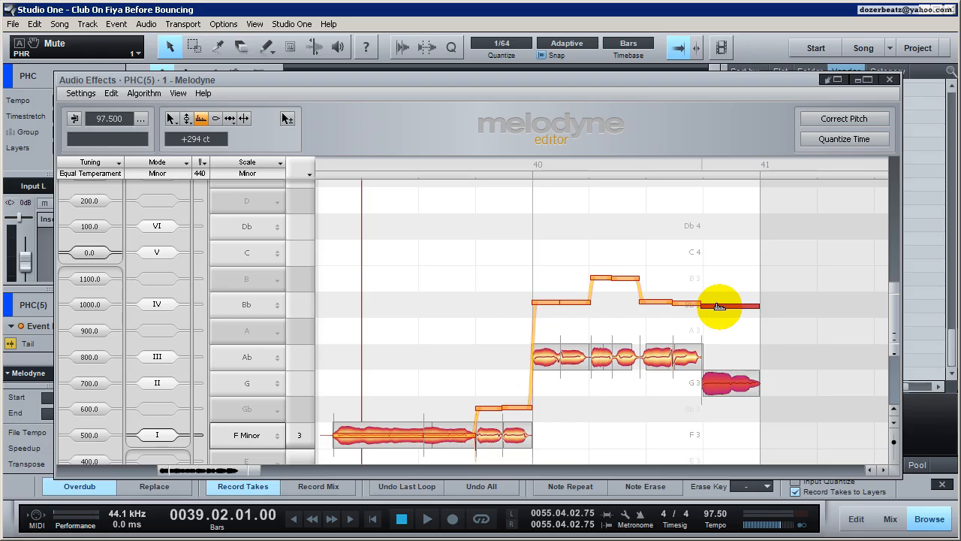
click(719, 307)
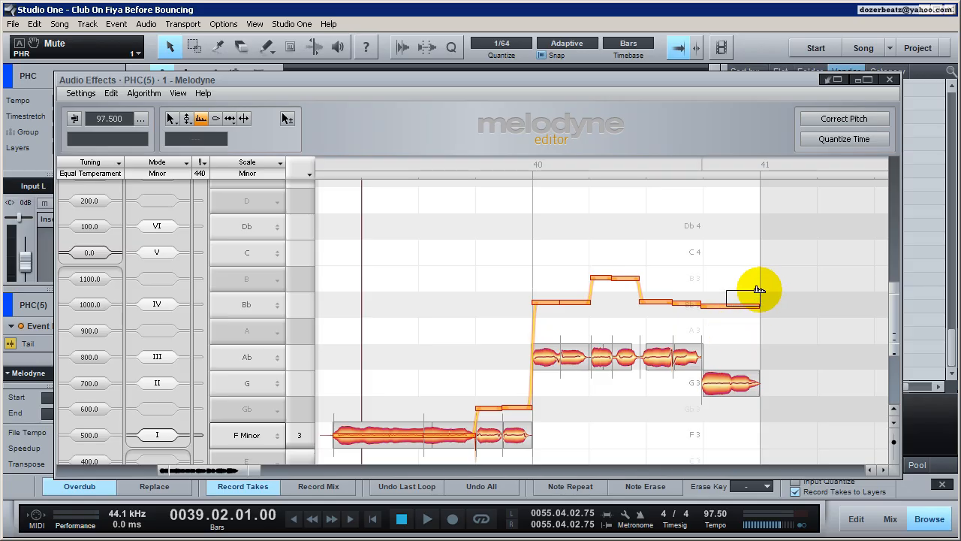
click(729, 384)
drag(729, 386, 734, 420)
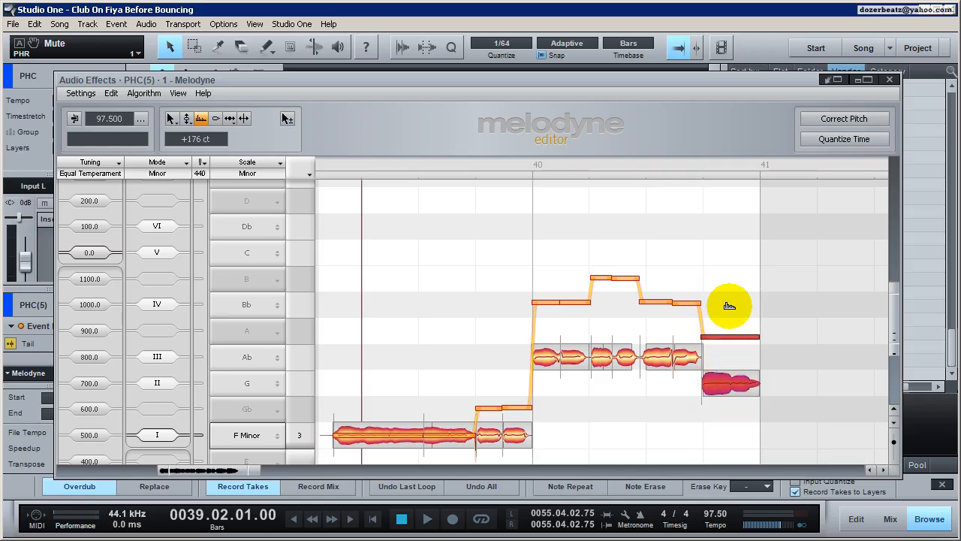
mouse_move(718, 383)
mouse_down()
mouse_move(731, 364)
mouse_move(731, 380)
mouse_up()
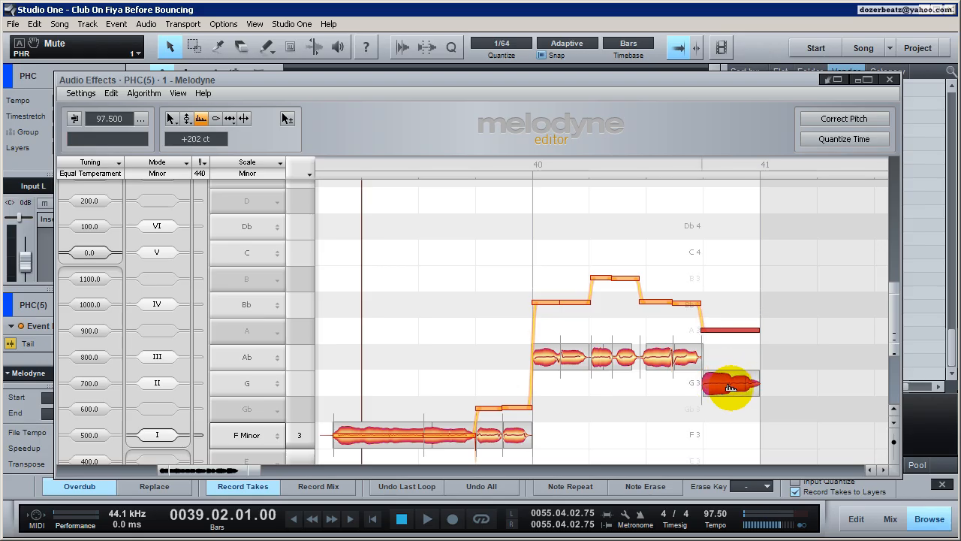
click(731, 387)
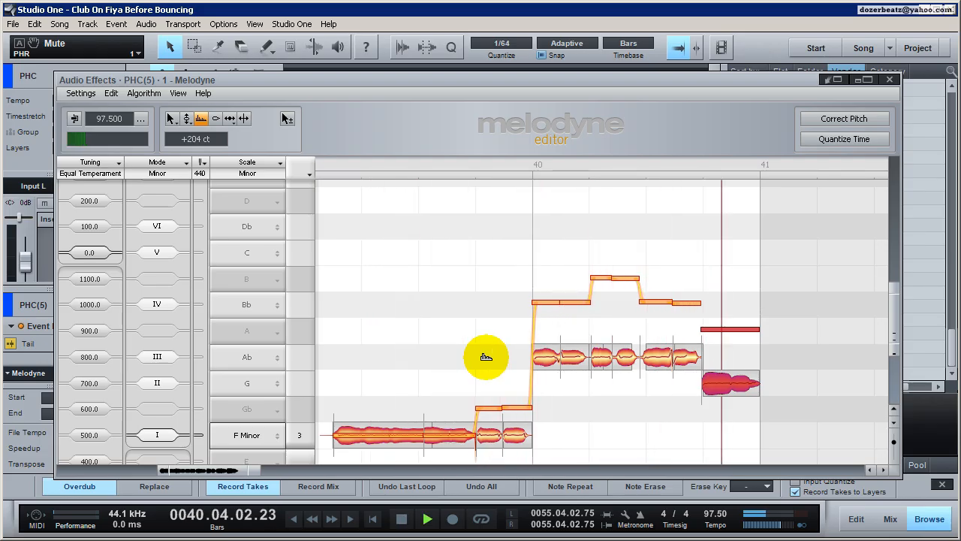
key(space)
Fine-tune the formant of the last Ab note before the G to +213 ct.
click(693, 304)
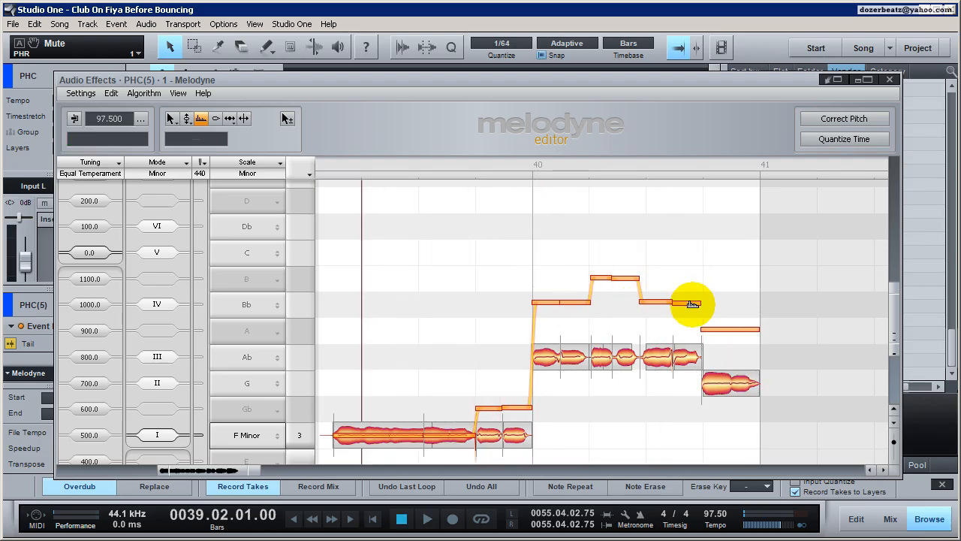
click(683, 351)
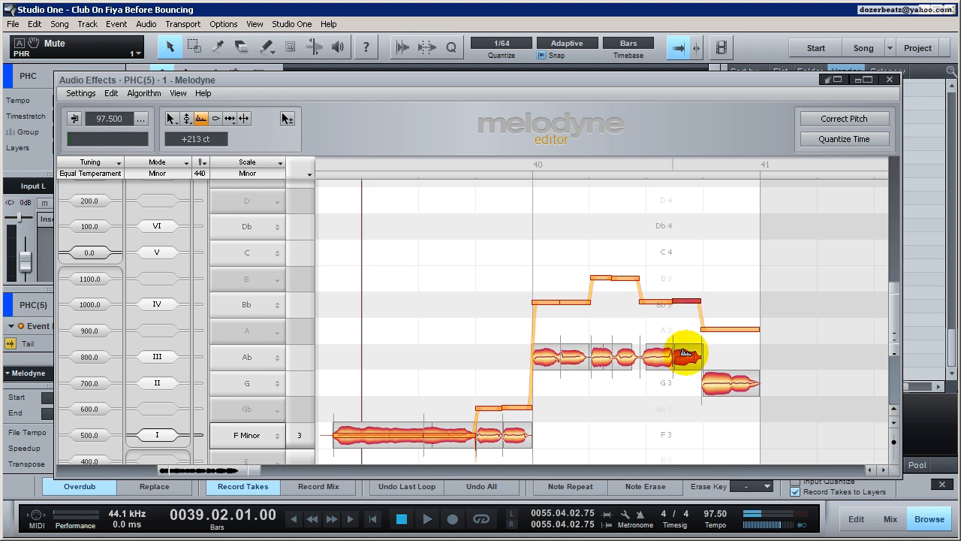
Select the third and fourth Ab notes together, raise their formants to roughly the Db 4 line, and audition the phrase.
drag(638, 394, 601, 312)
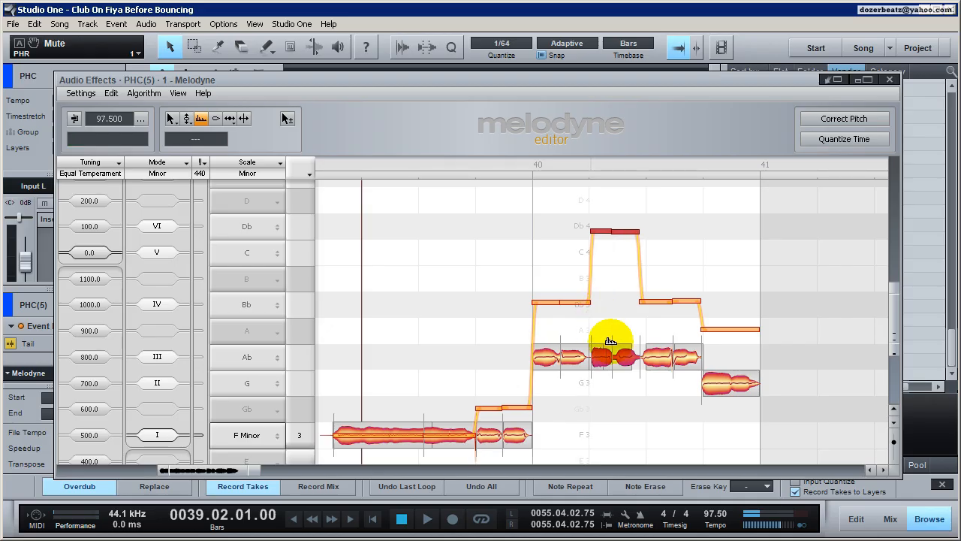
key(space)
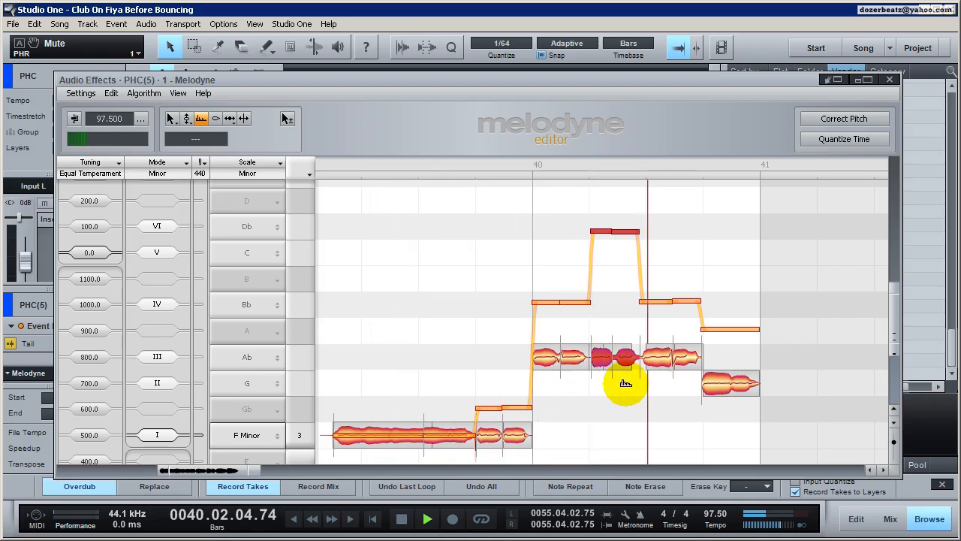
key(space)
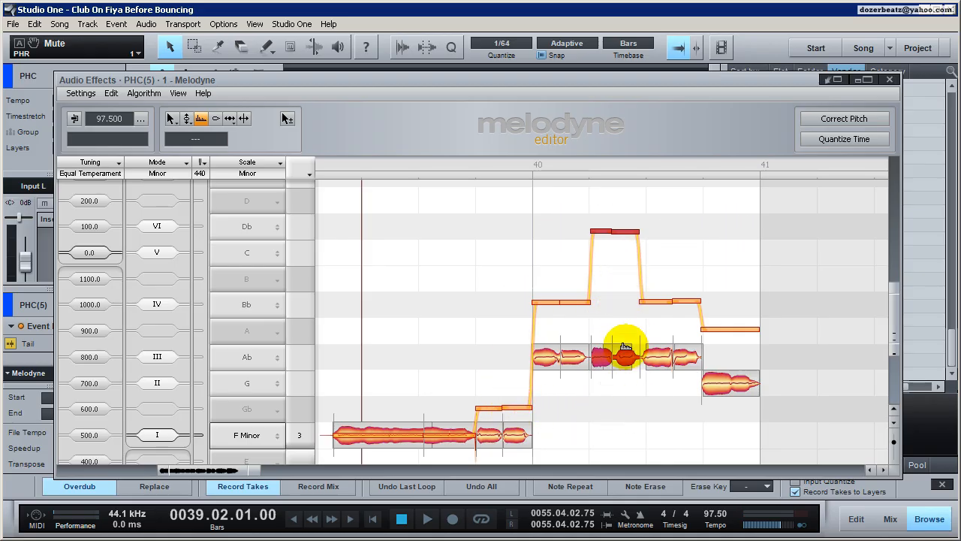
Try lowering the formants of the third and fourth Ab notes to roughly the F 3 line and audition the phrase.
mouse_move(624, 350)
mouse_down()
mouse_move(637, 539)
mouse_move(622, 349)
mouse_move(625, 366)
mouse_up()
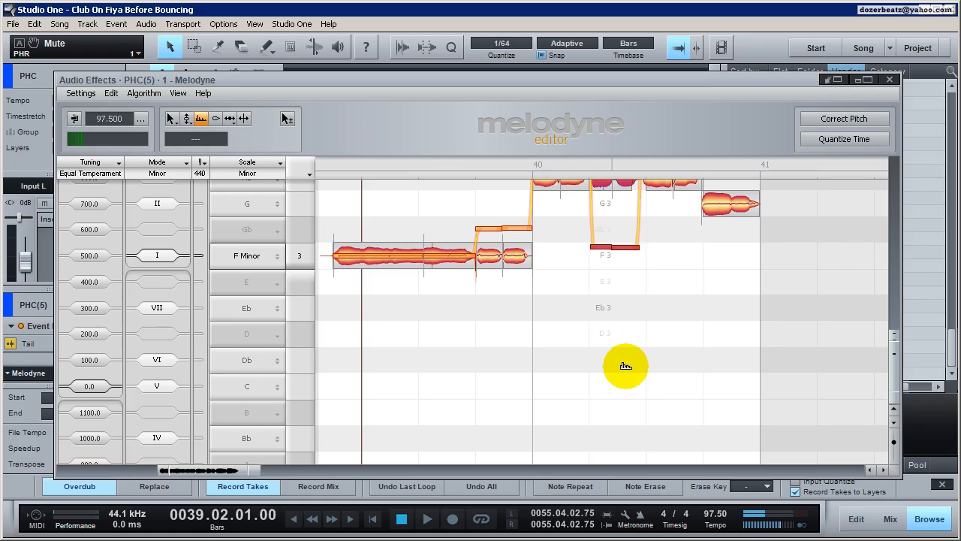
key(space)
scroll(730, 350, up, 1)
scroll(830, 357, up, 2)
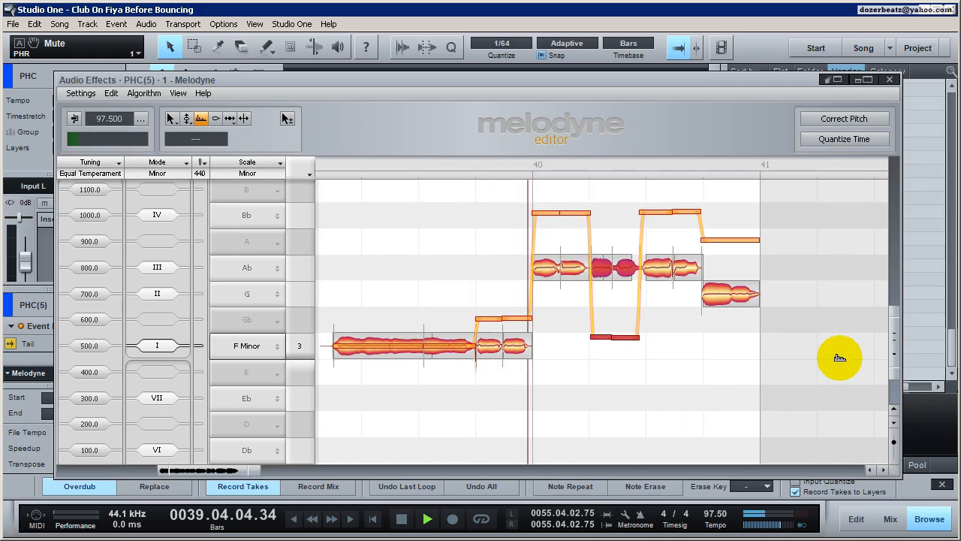
key(space)
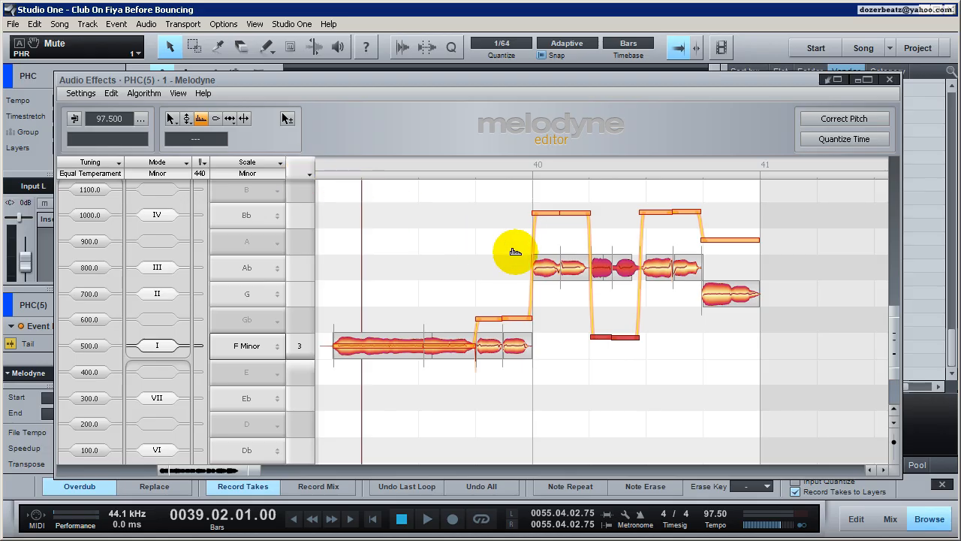
Reset the formants of the third and fourth Ab notes, raise them to +308 ct, and audition the phrase.
double_click(618, 276)
scroll(633, 316, up, 2)
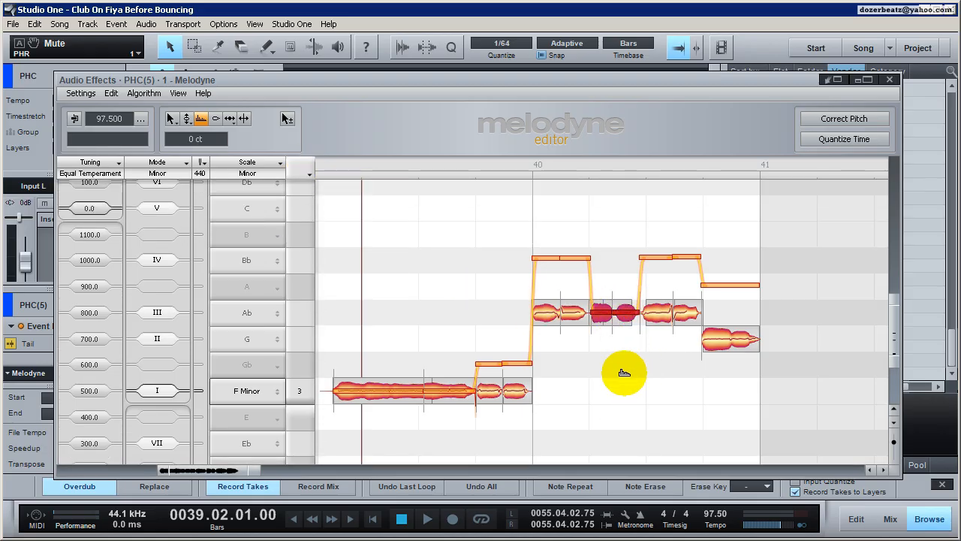
drag(600, 310, 600, 223)
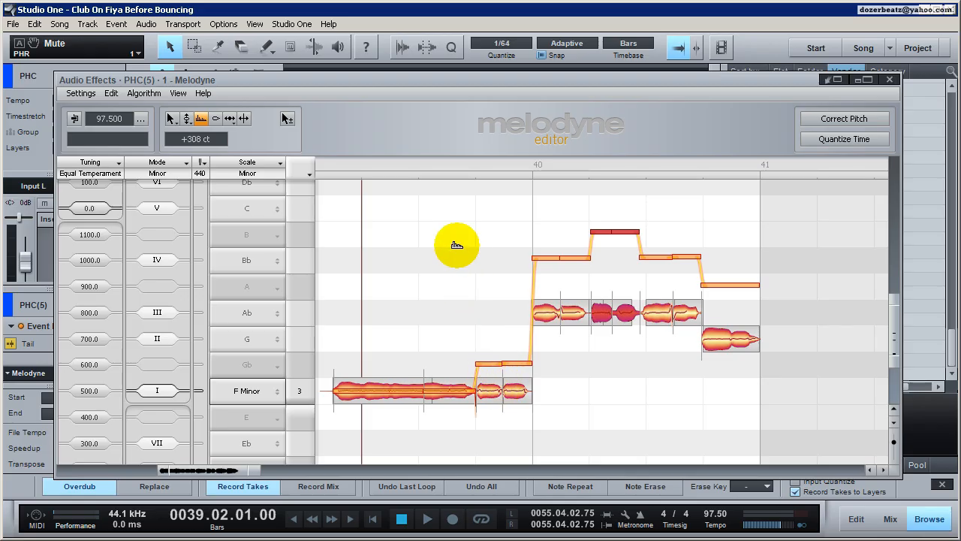
key(space)
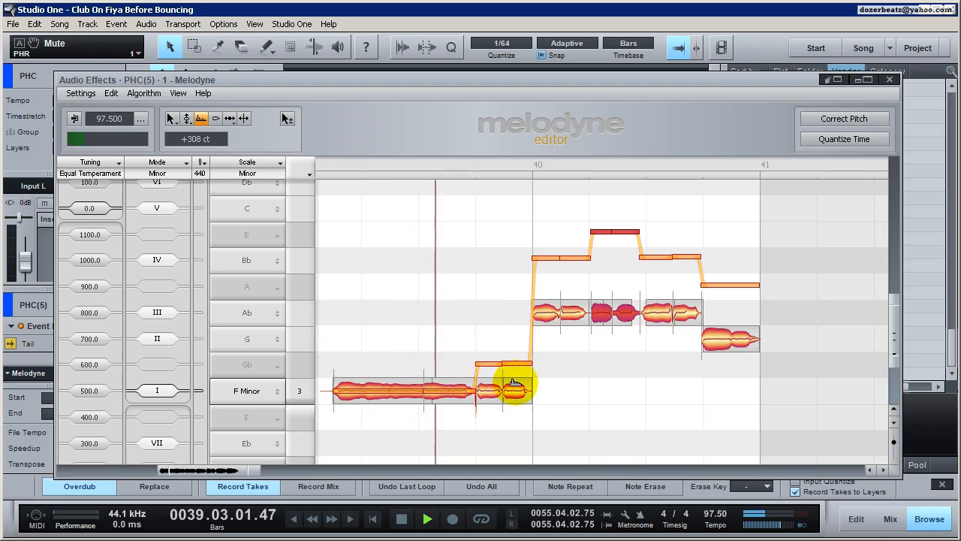
key(space)
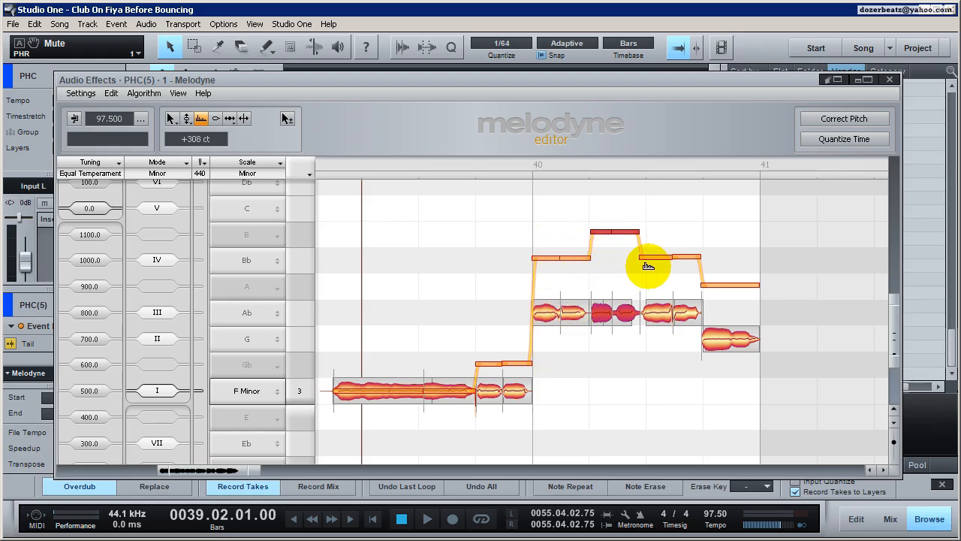
key(space)
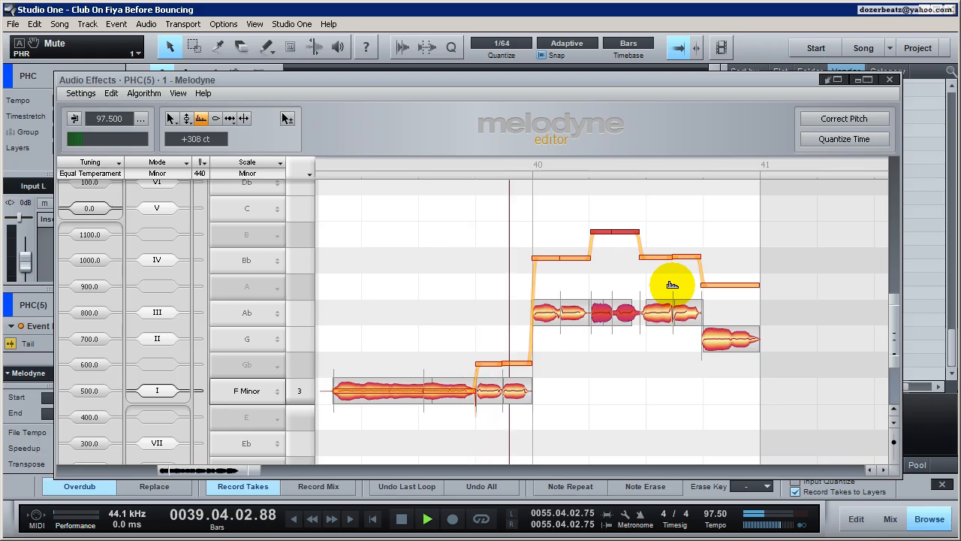
key(space)
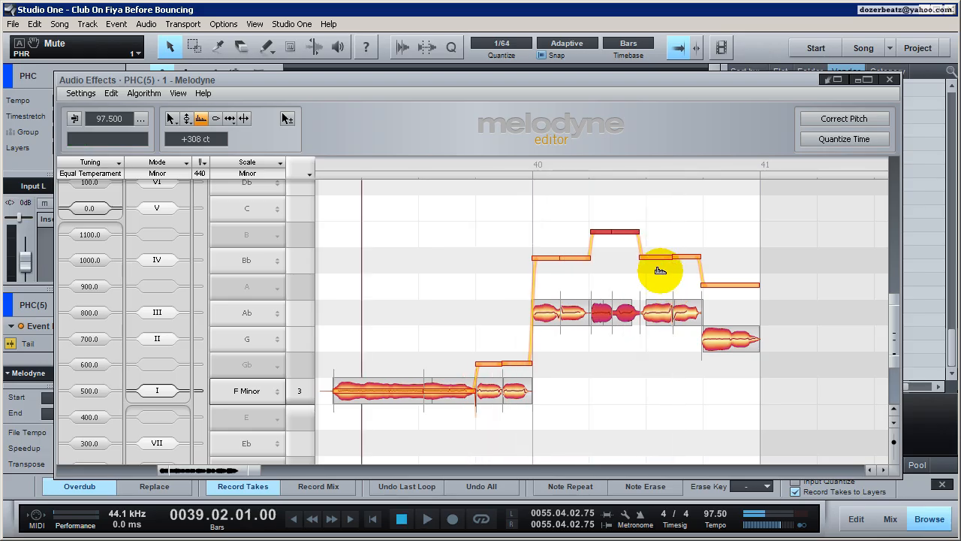
Raise the fifth Ab note's formant to +308 ct and audition the phrase.
click(658, 256)
drag(659, 313, 659, 278)
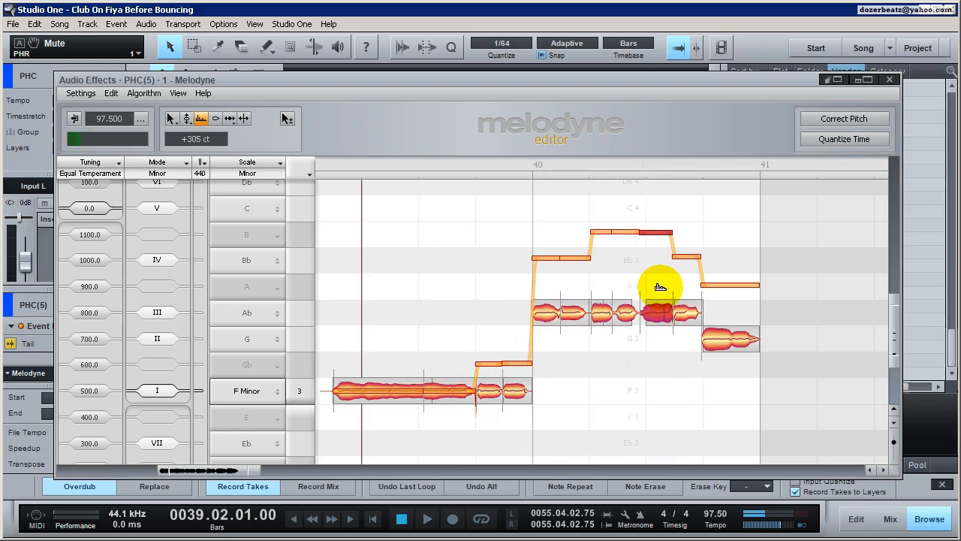
key(space)
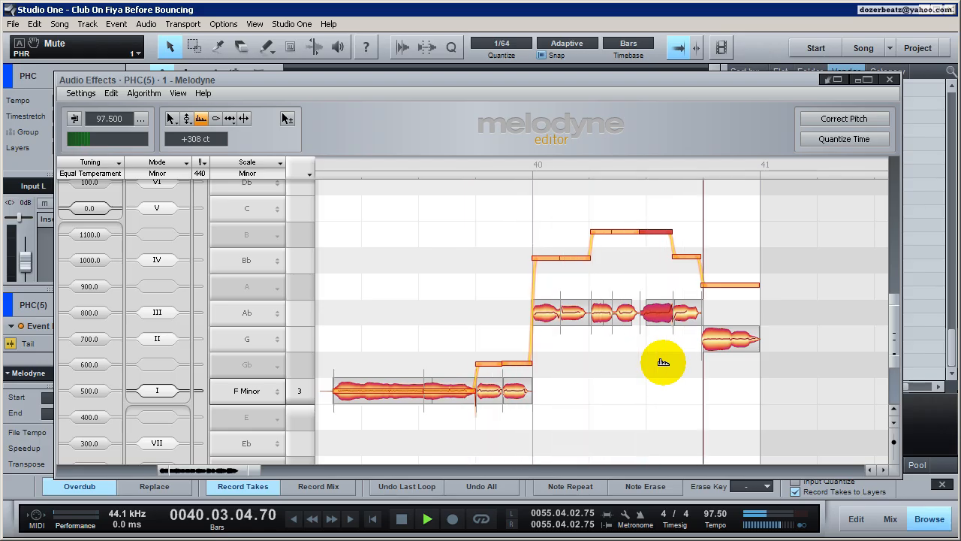
key(space)
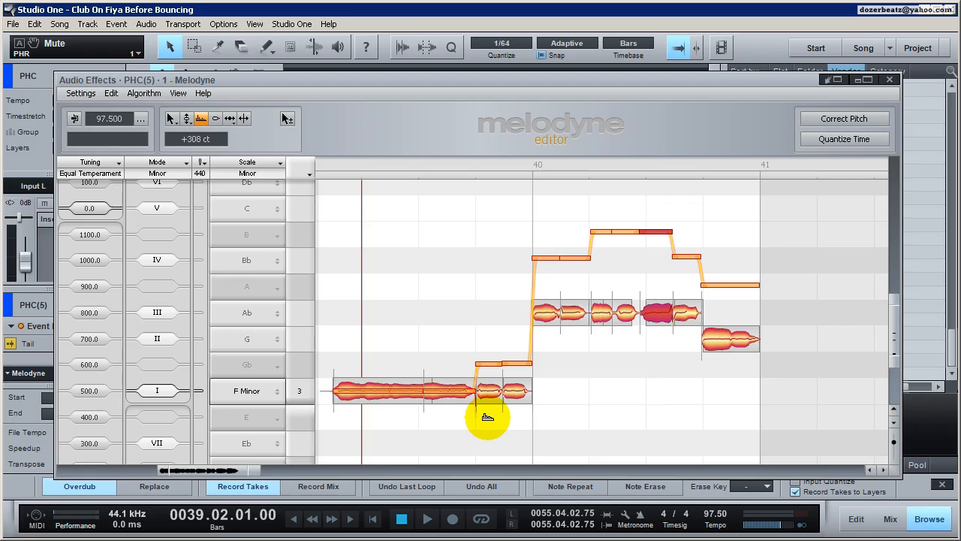
key(space)
key(space)
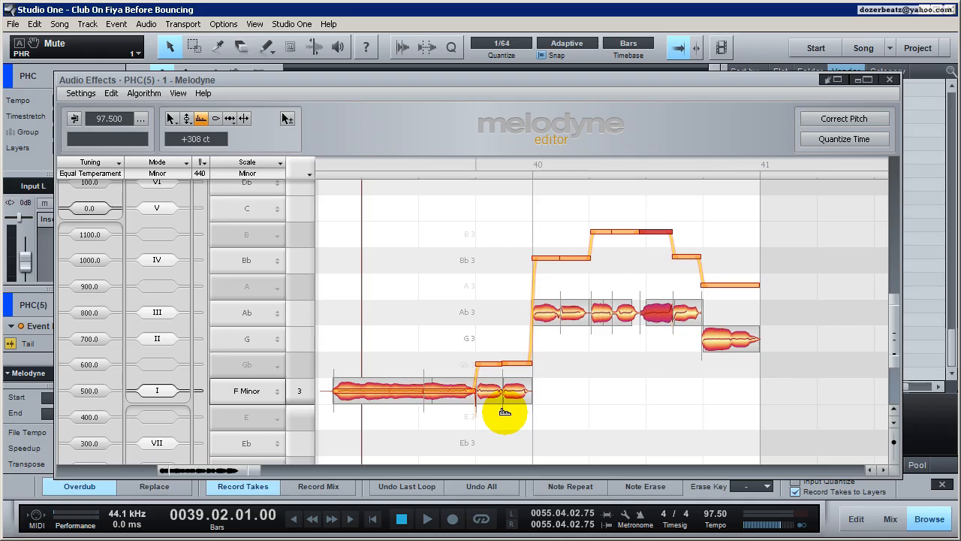
Close the PHC(5) editor, open the PHL(4) event in Melodyne, and activate the Formant tool.
click(892, 80)
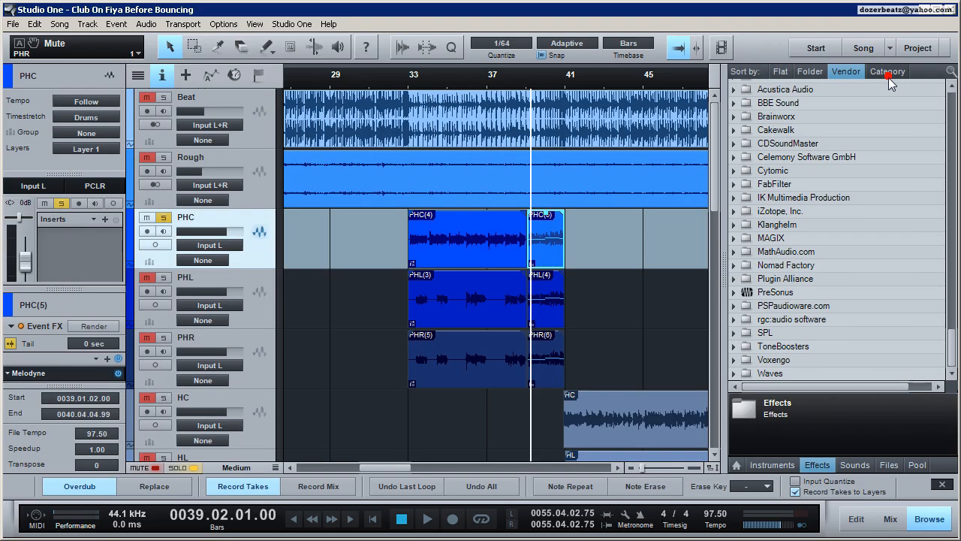
click(552, 298)
double_click(552, 299)
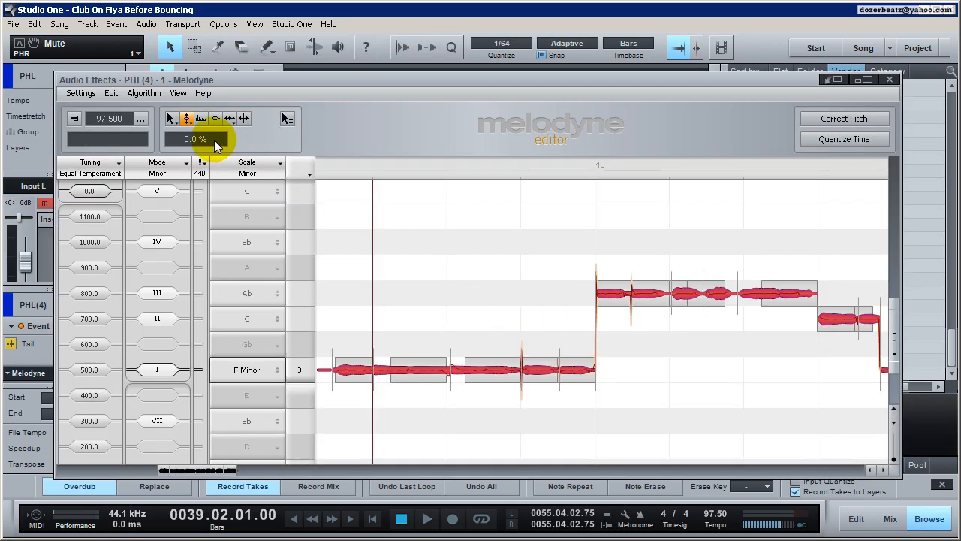
right_click(432, 293)
click(445, 275)
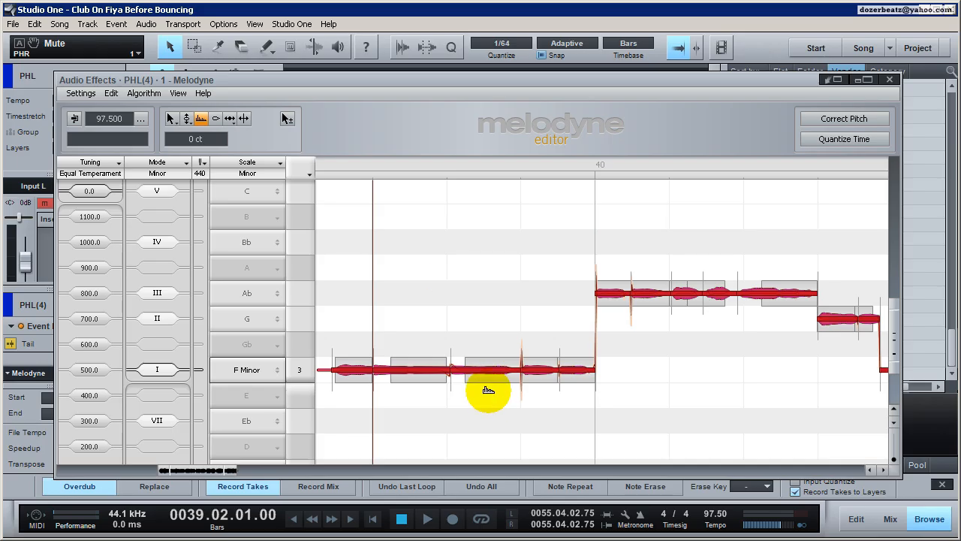
Raise the formants of the last two F notes before bar 40 to +103 ct and the first two Ab notes to roughly the Bb 3 line.
drag(489, 373, 542, 340)
click(576, 407)
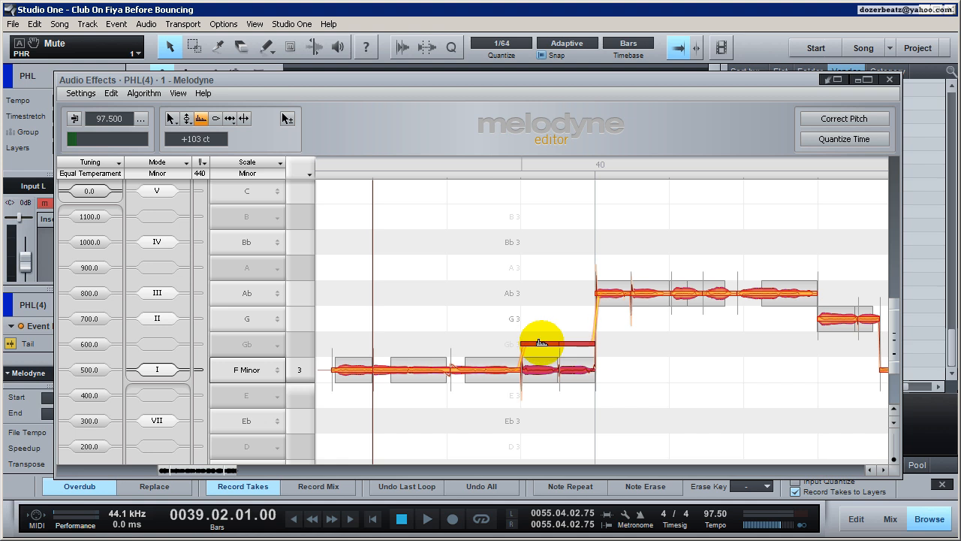
click(652, 331)
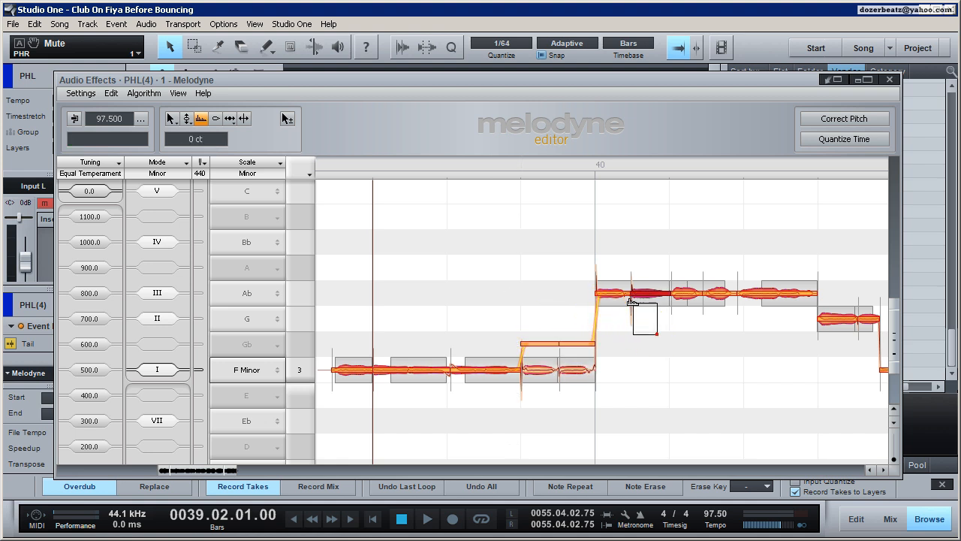
drag(633, 302, 645, 245)
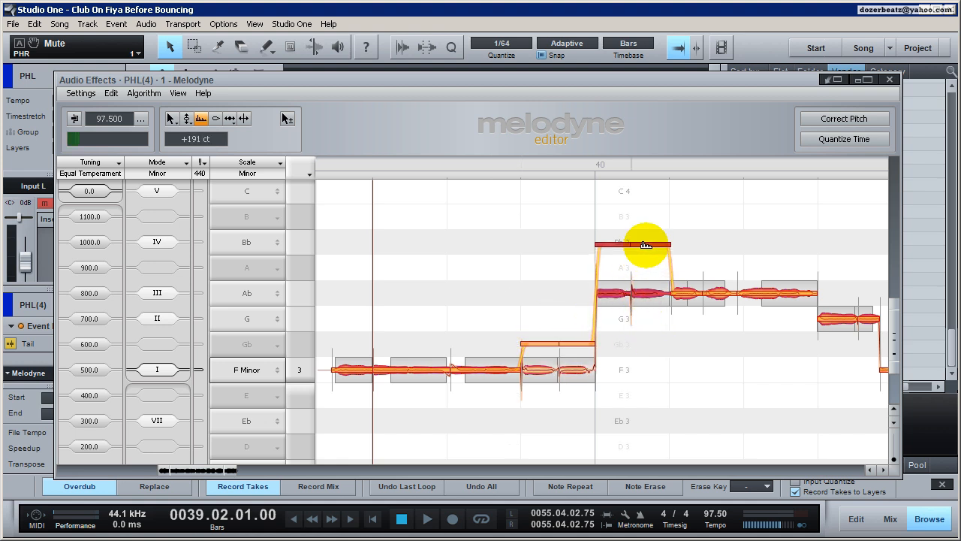
Select the long last Ab note in PHL(4) and audition the phrase.
click(763, 334)
click(719, 294)
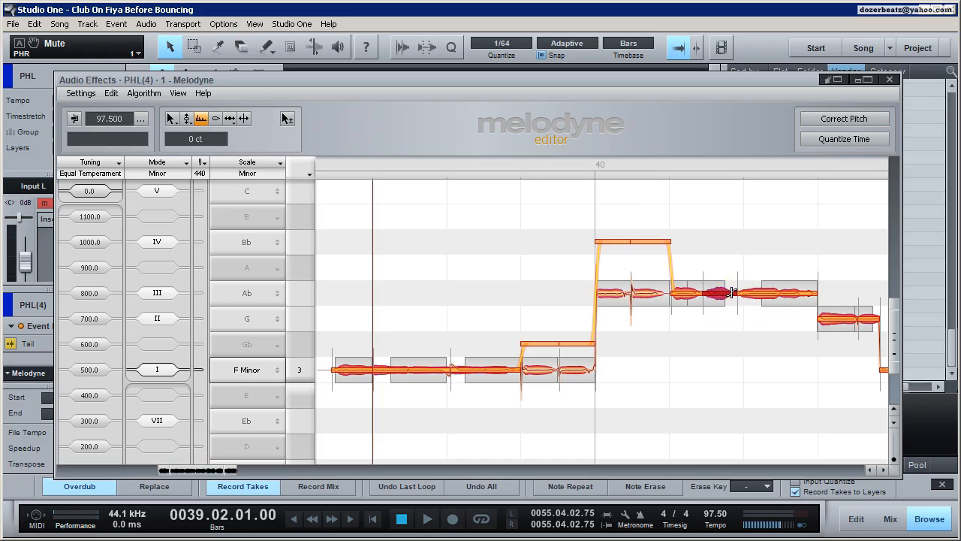
click(761, 293)
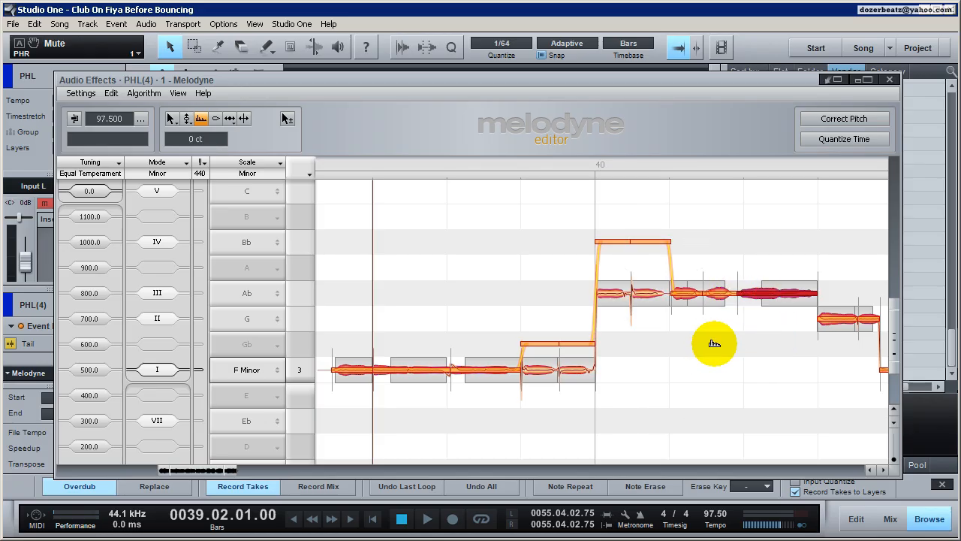
key(space)
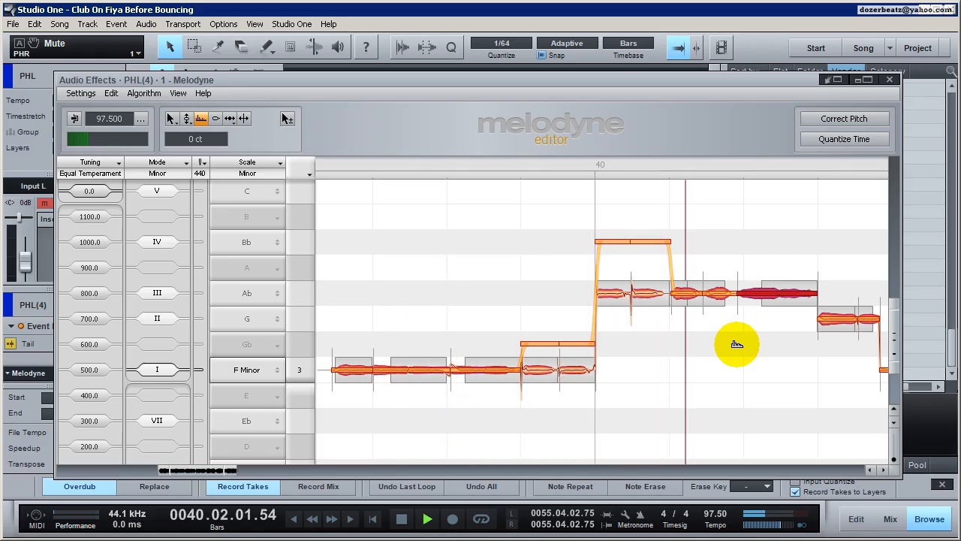
key(space)
Nudge the long Ab note's formant to +6 ct and split the note in two with the Note Separation tool.
mouse_move(773, 290)
mouse_down()
mouse_move(781, 279)
mouse_move(779, 291)
mouse_up()
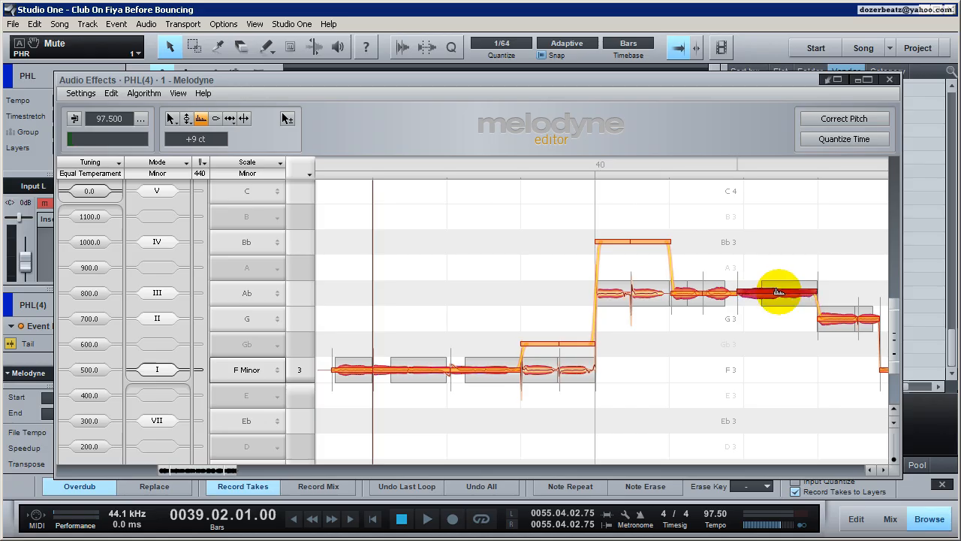
right_click(773, 258)
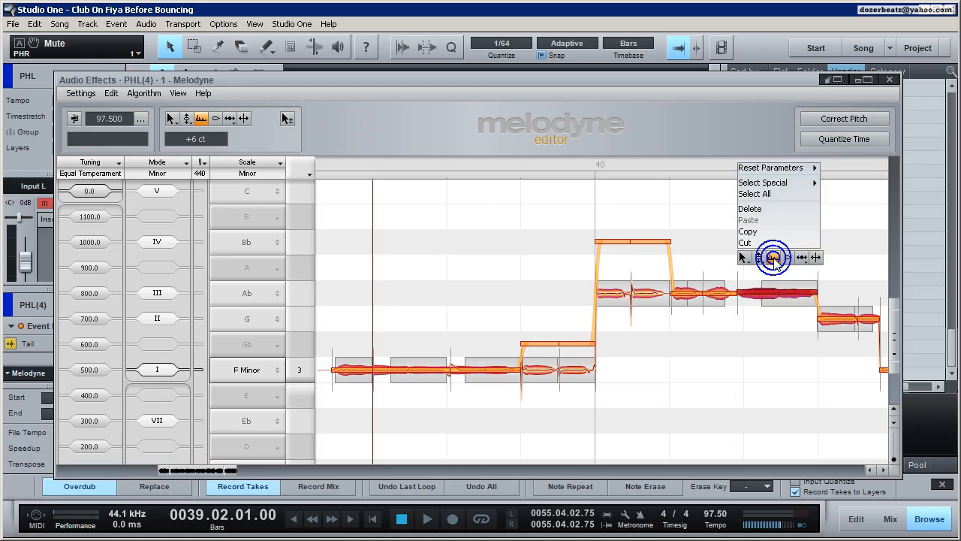
click(816, 256)
click(782, 291)
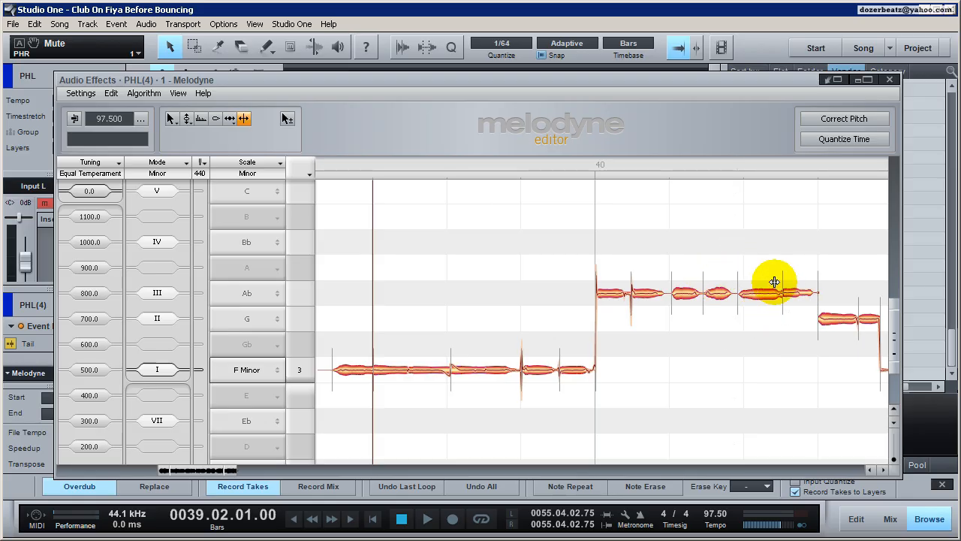
Select both halves of the split Ab note with the Pitch tool and switch back to the Formant tool.
right_click(788, 223)
click(730, 223)
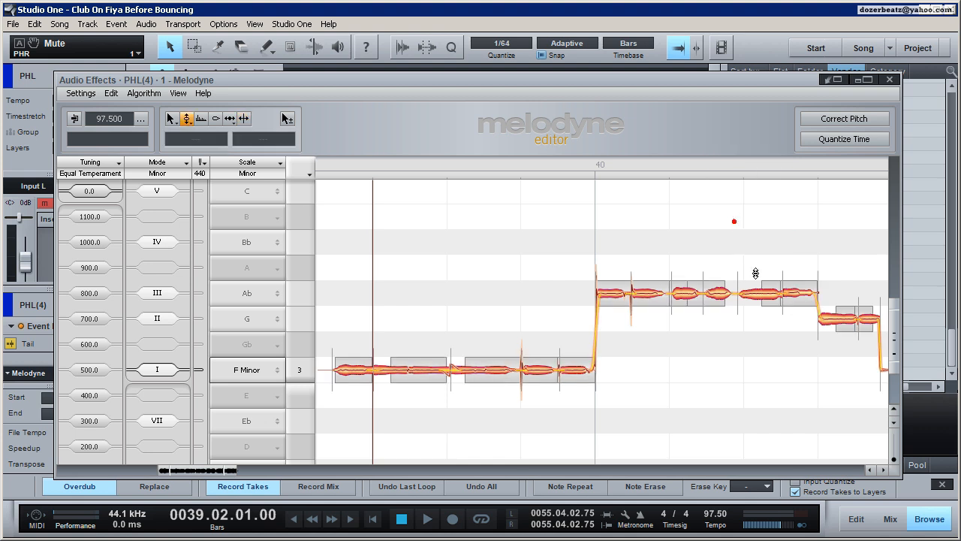
click(773, 297)
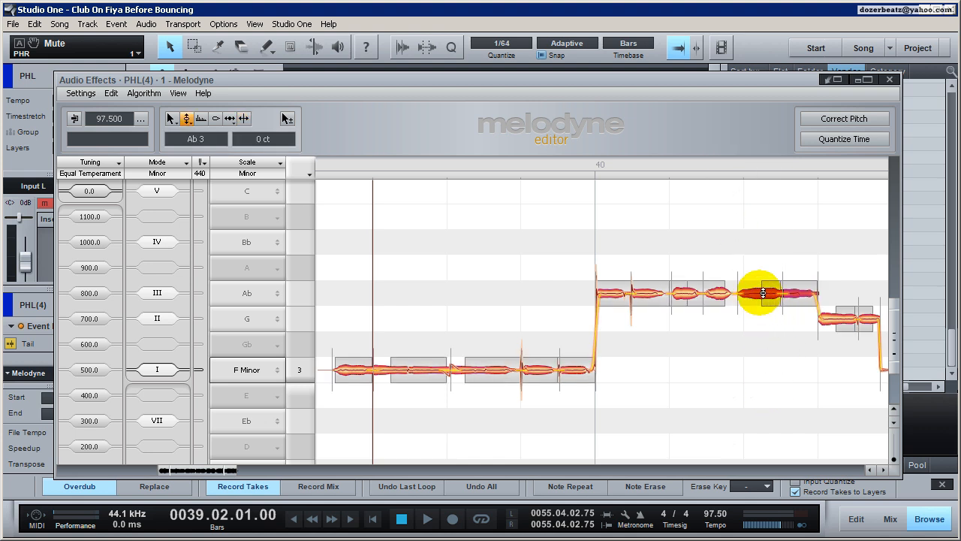
right_click(737, 226)
click(750, 227)
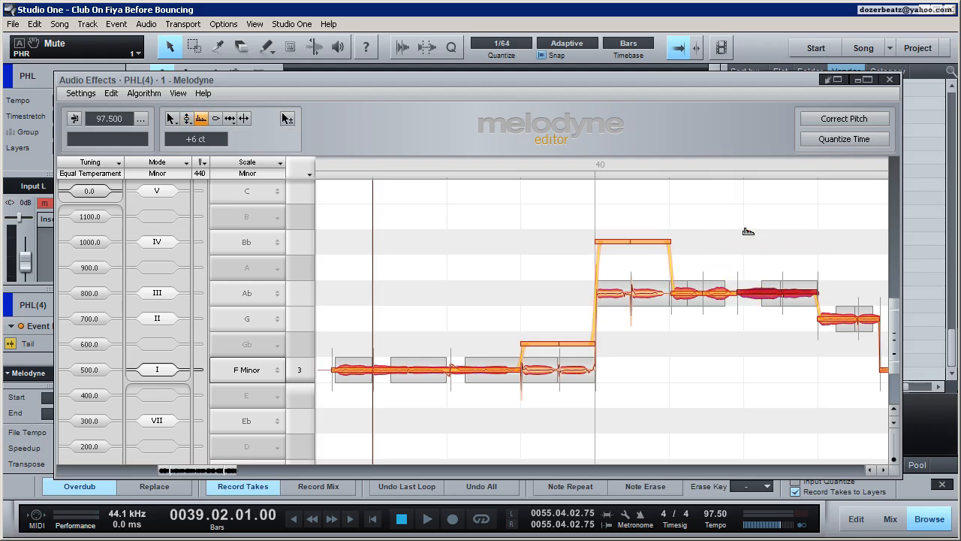
Select the third and fourth Ab notes plus the first half of the split note and raise their formants to about +332 ct.
click(744, 339)
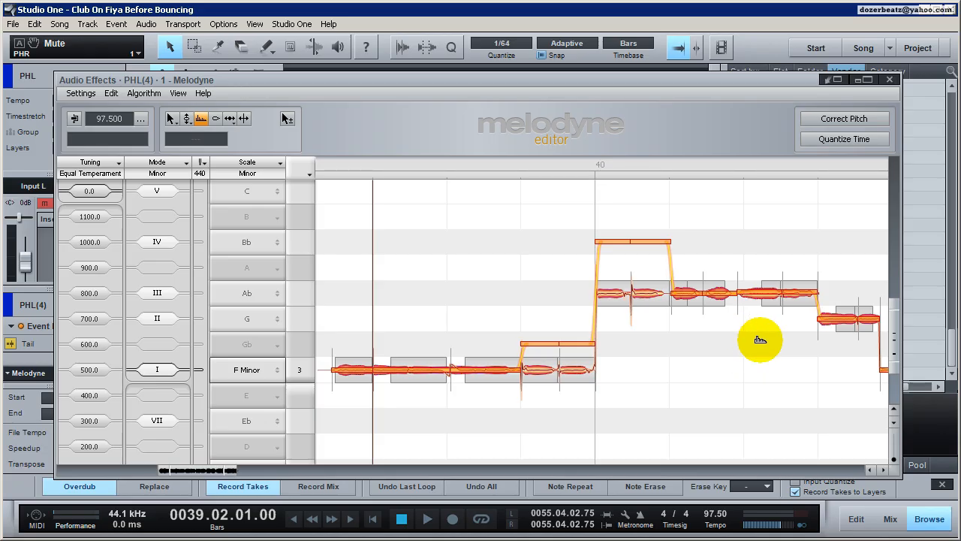
drag(760, 340, 690, 242)
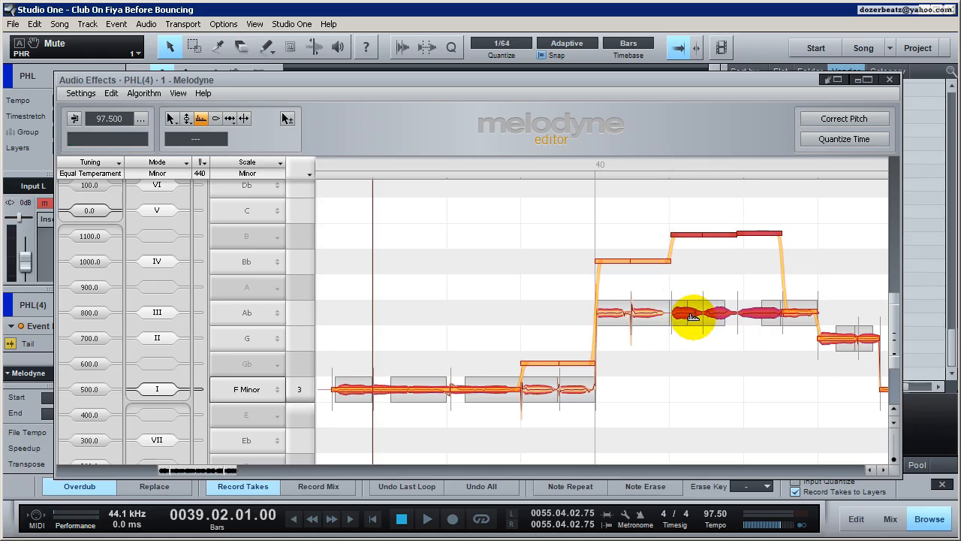
drag(692, 317, 690, 310)
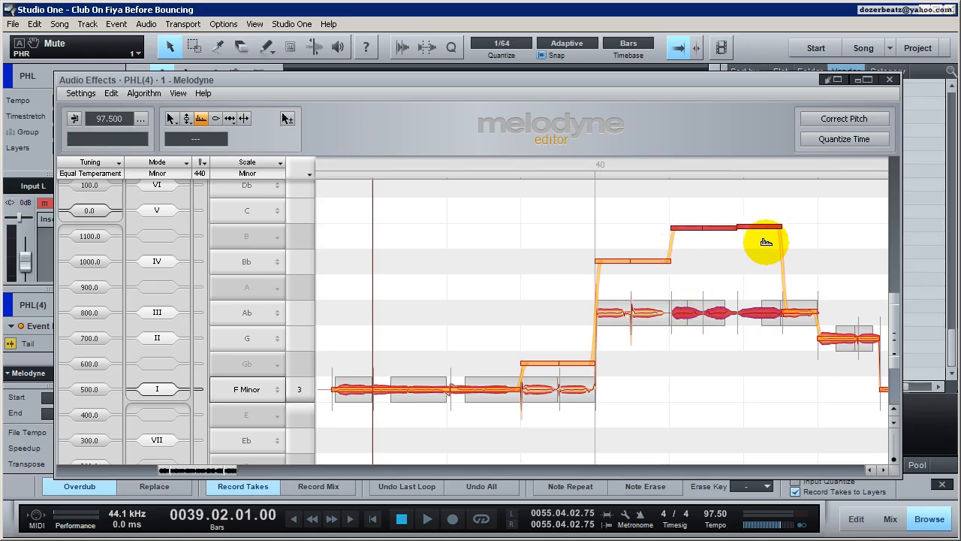
Reselect the third and fourth Ab notes with the split note's first half and nudge their formants to about +338 ct.
click(802, 227)
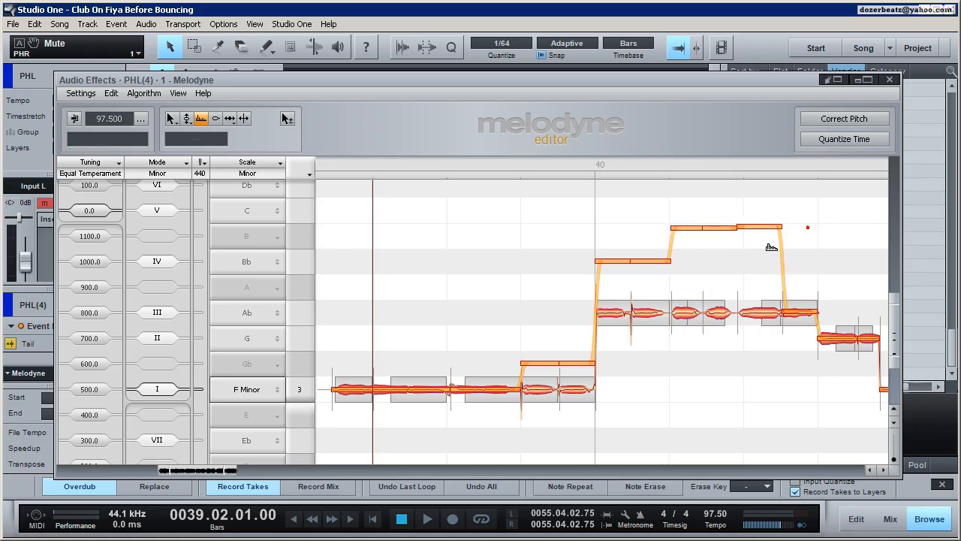
click(798, 312)
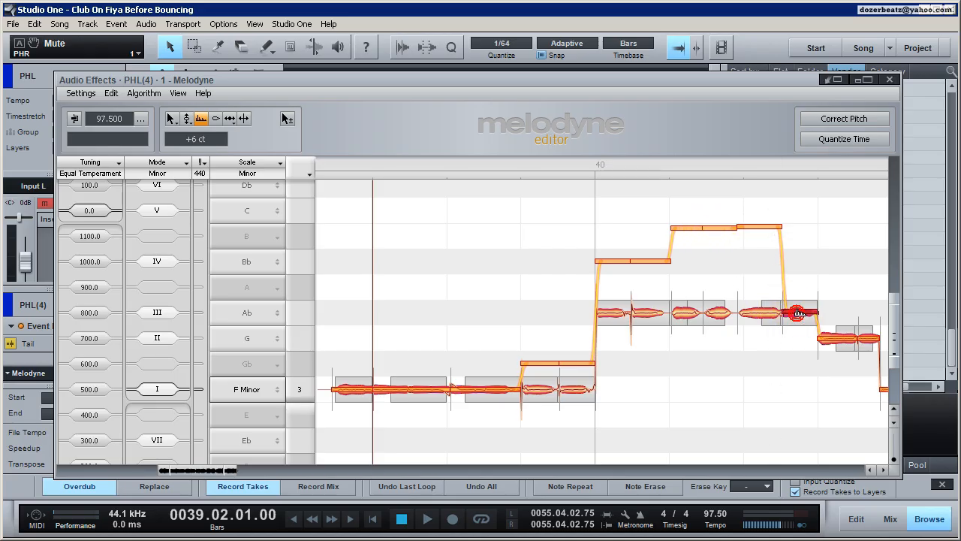
click(698, 314)
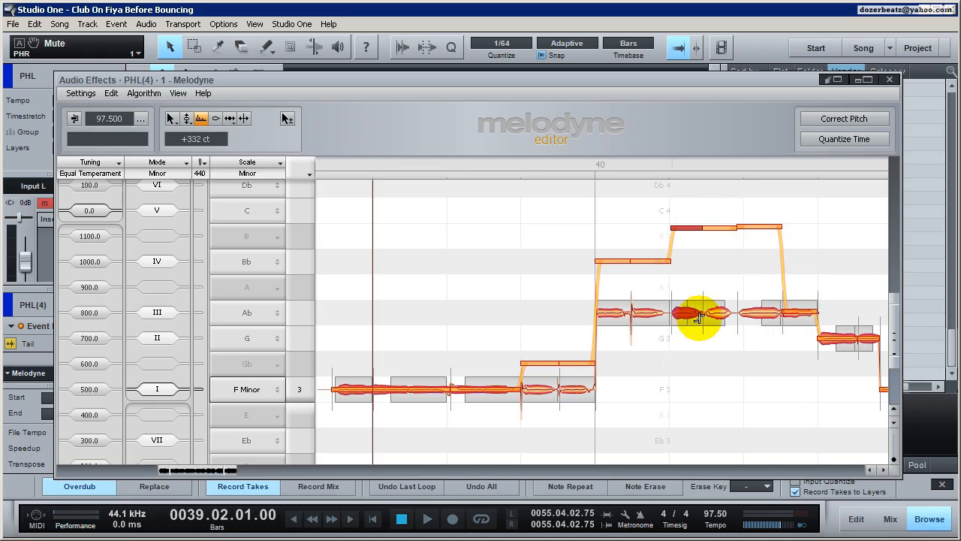
drag(769, 351, 689, 313)
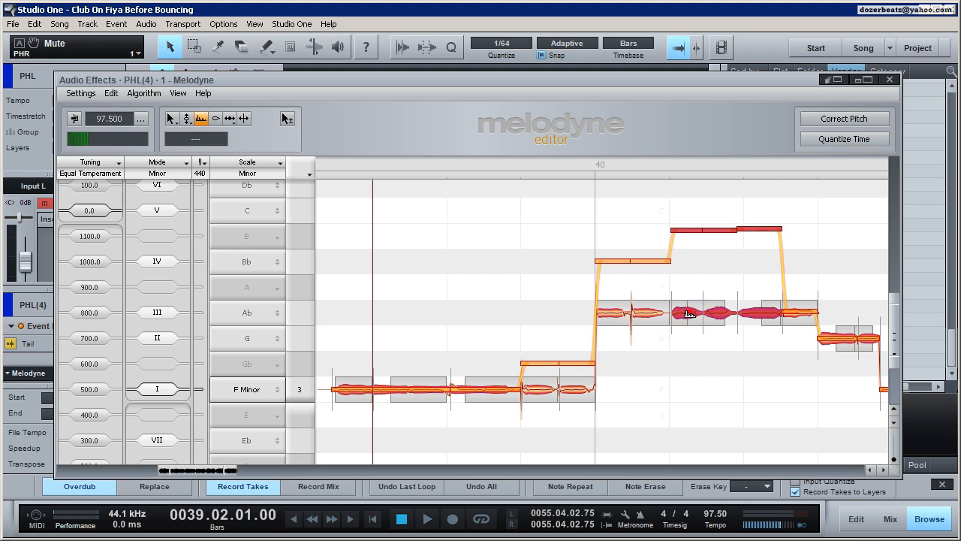
click(686, 314)
click(697, 348)
click(689, 314)
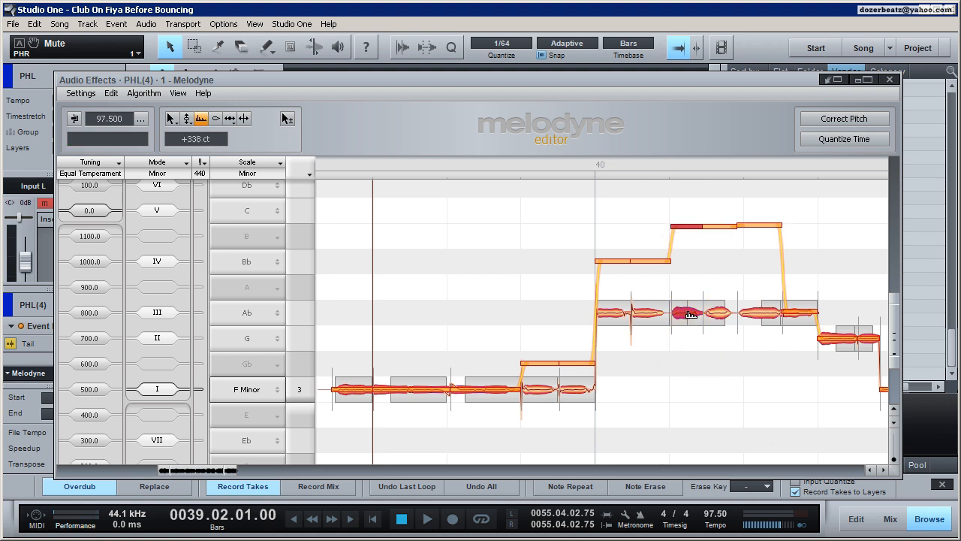
Select the first two Ab notes in PHL(4) and nudge their formants up slightly, just above the Bb row's centre.
click(610, 389)
drag(653, 362, 614, 321)
click(777, 375)
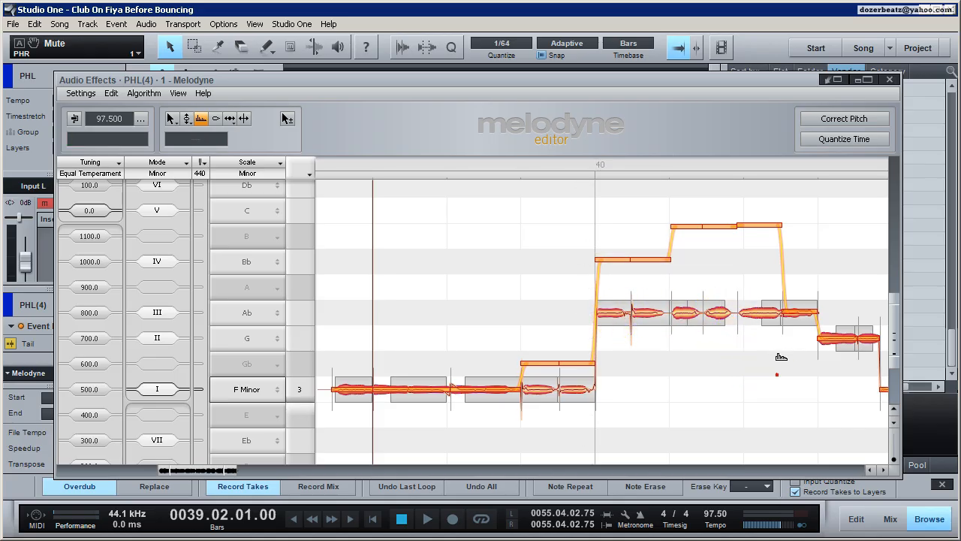
Try raising the formants of the third and fourth Ab notes and the split note's first half to the C row.
drag(763, 361, 687, 298)
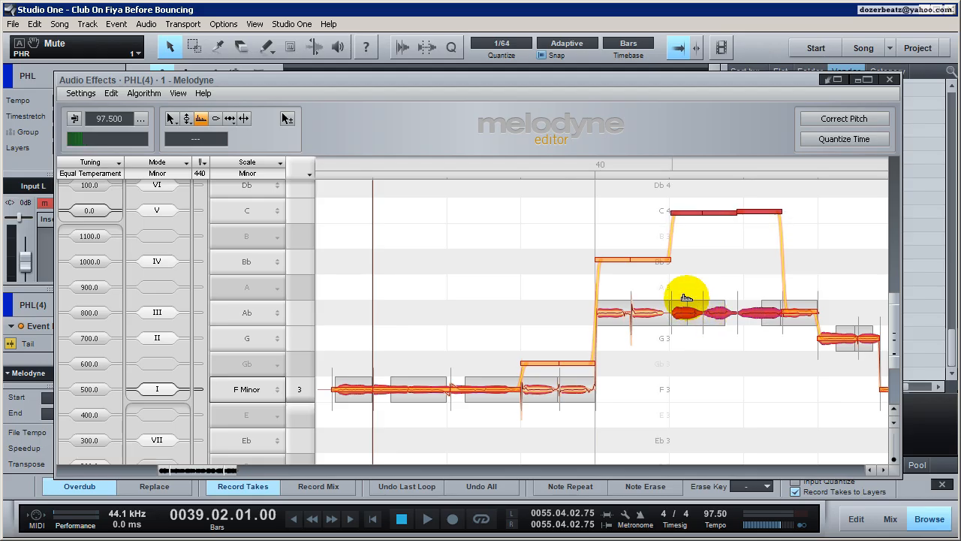
click(734, 356)
click(685, 316)
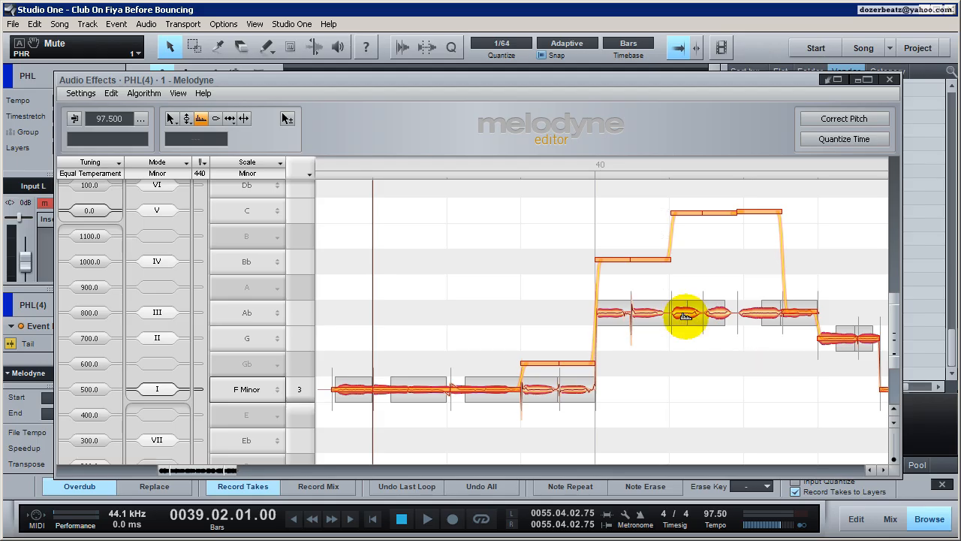
click(686, 316)
Lower the three grouped Ab notes' formants to the B row, raising the second split half to +200 ct and the G notes to +100 ct.
drag(686, 316, 801, 276)
click(686, 214)
click(801, 353)
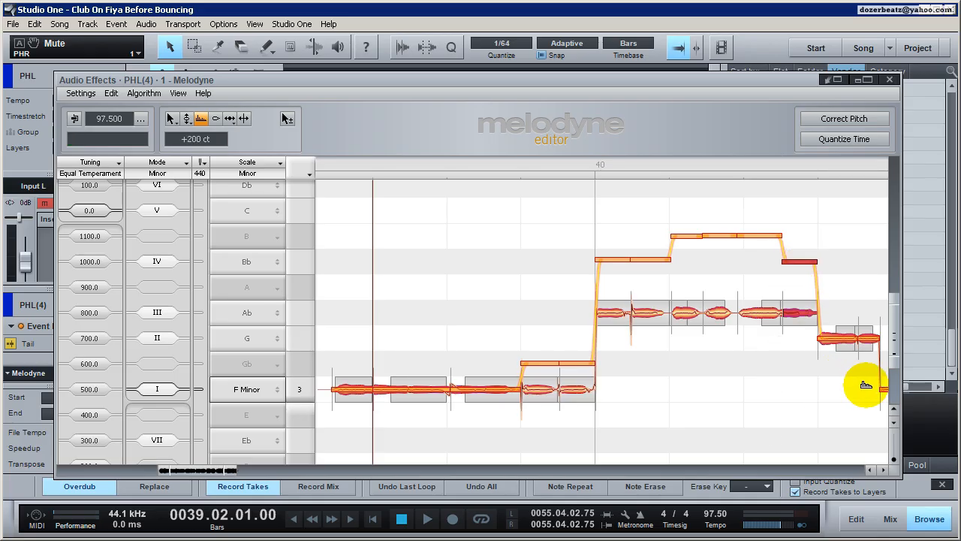
drag(868, 385, 833, 314)
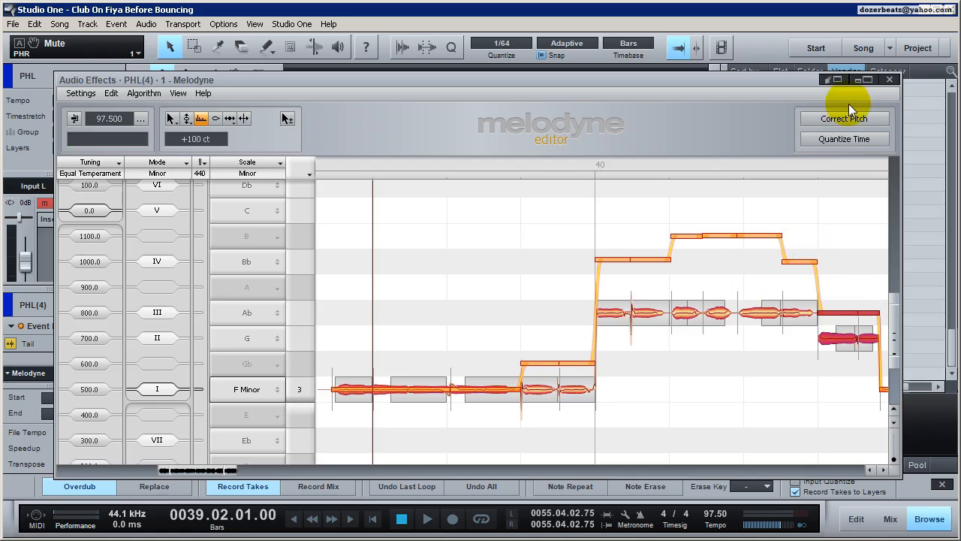
Close the PHL(4) Melodyne editor, solo the PHL track and audition it together with PHC.
click(891, 81)
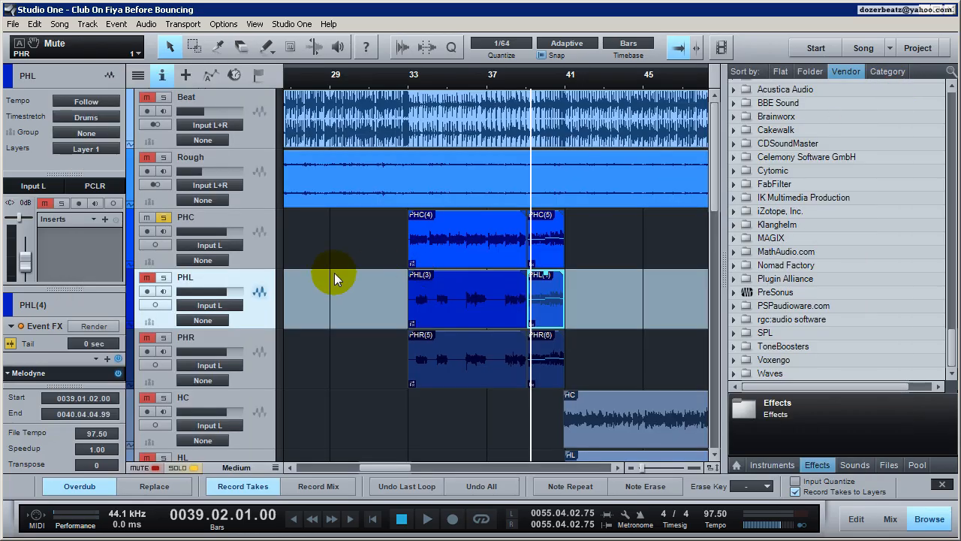
click(166, 279)
key(space)
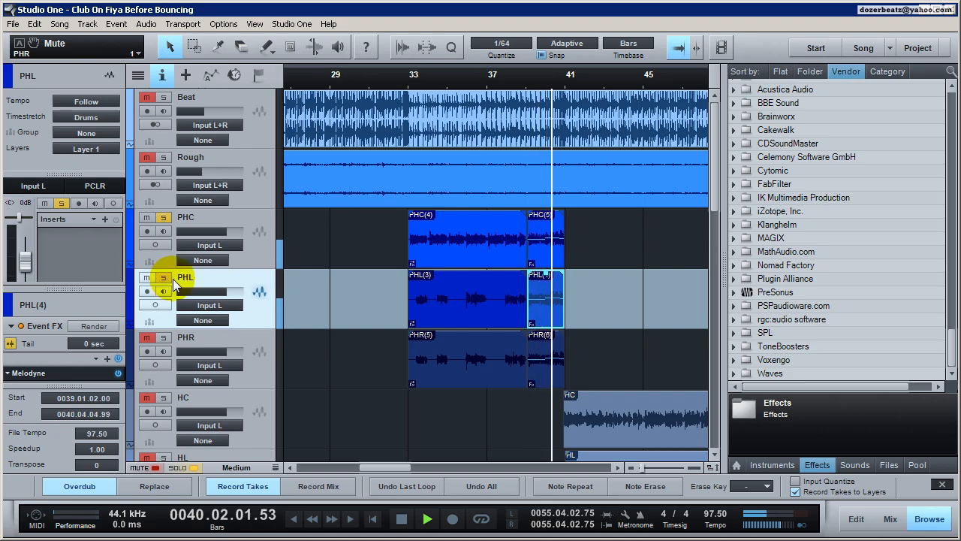
key(space)
key(space)
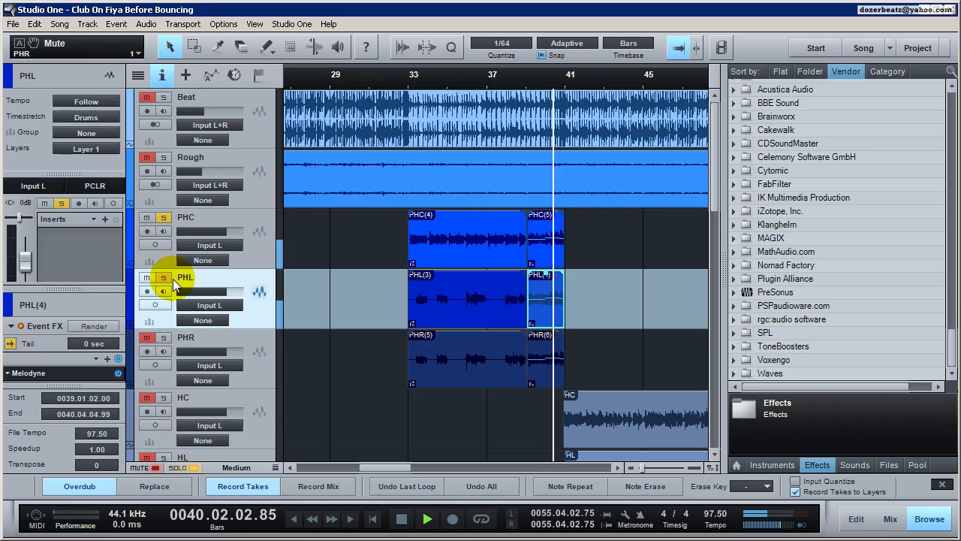
key(space)
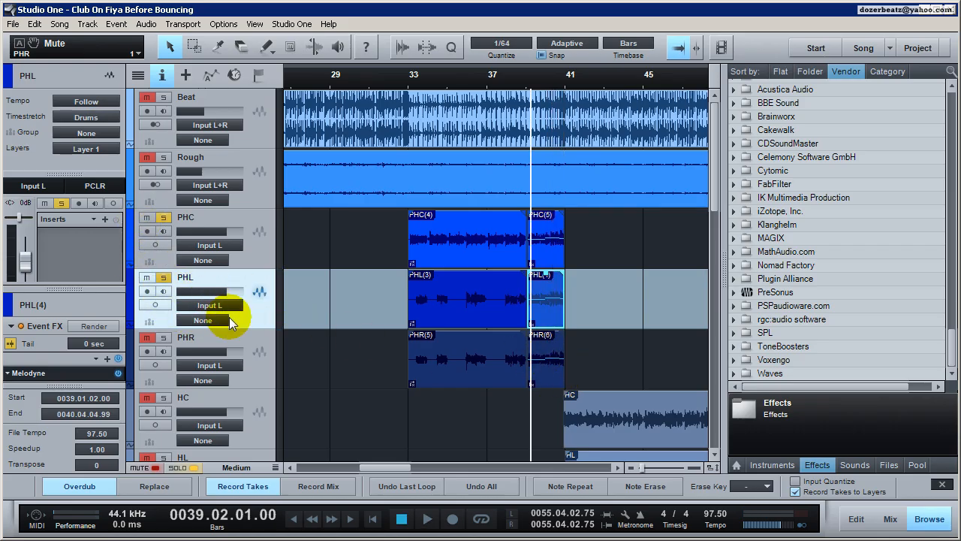
Solo the PHR track and open PHR(6) in the Melodyne editor with the Formant tool active.
click(165, 339)
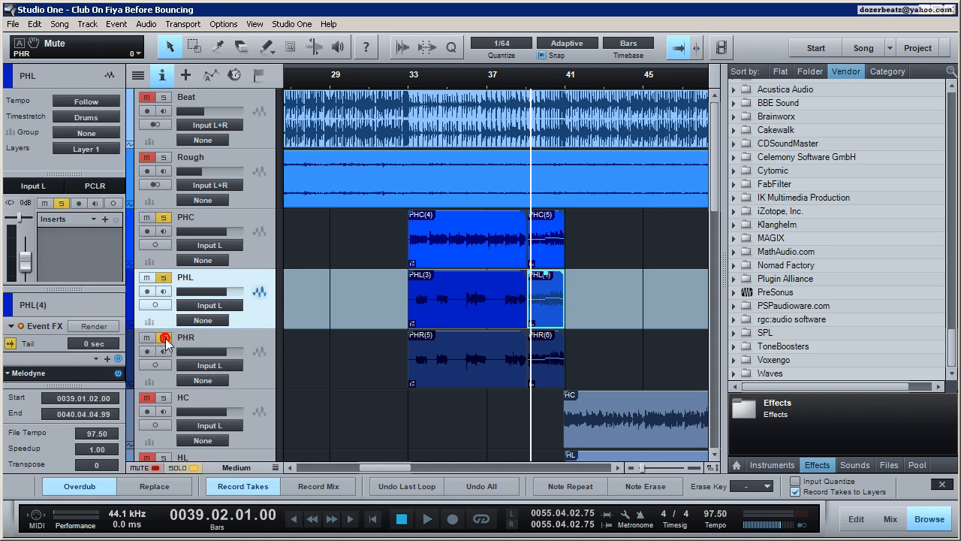
double_click(540, 368)
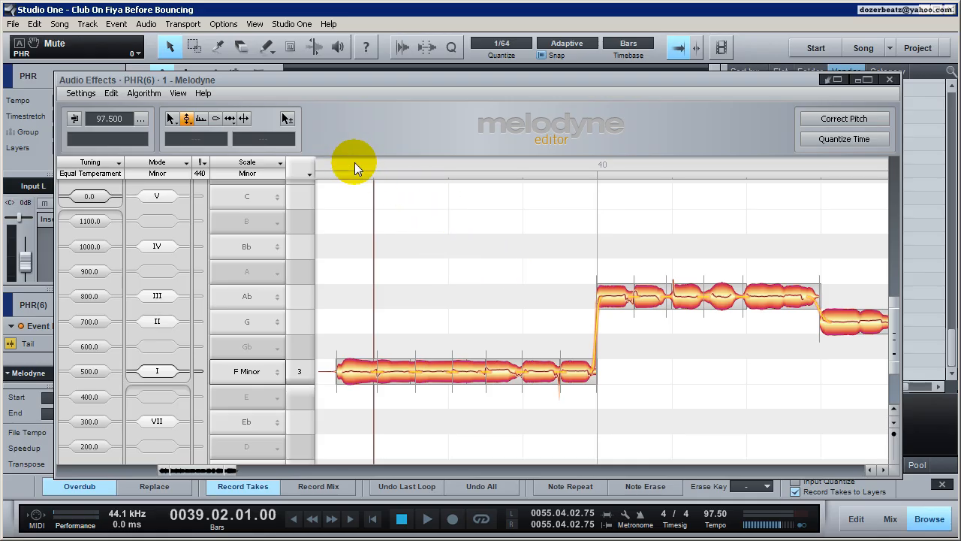
right_click(424, 214)
click(439, 215)
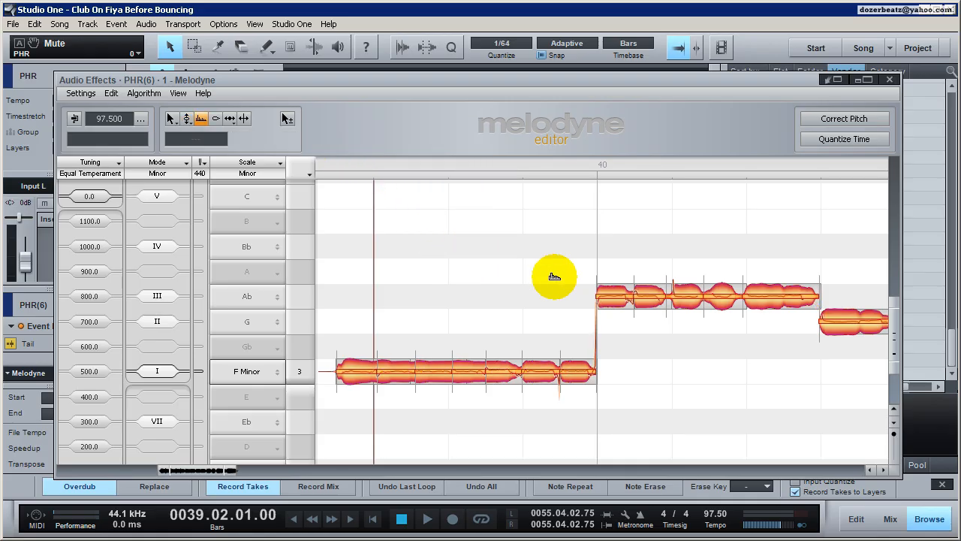
Select the last two F notes before bar 40 in PHR(6) and raise their formants to about +105 ct.
click(542, 371)
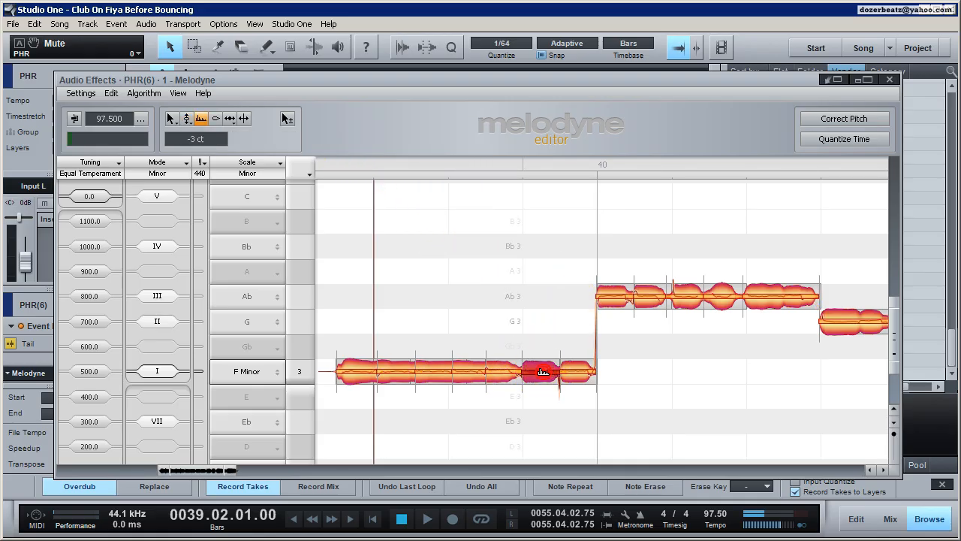
drag(590, 408, 536, 348)
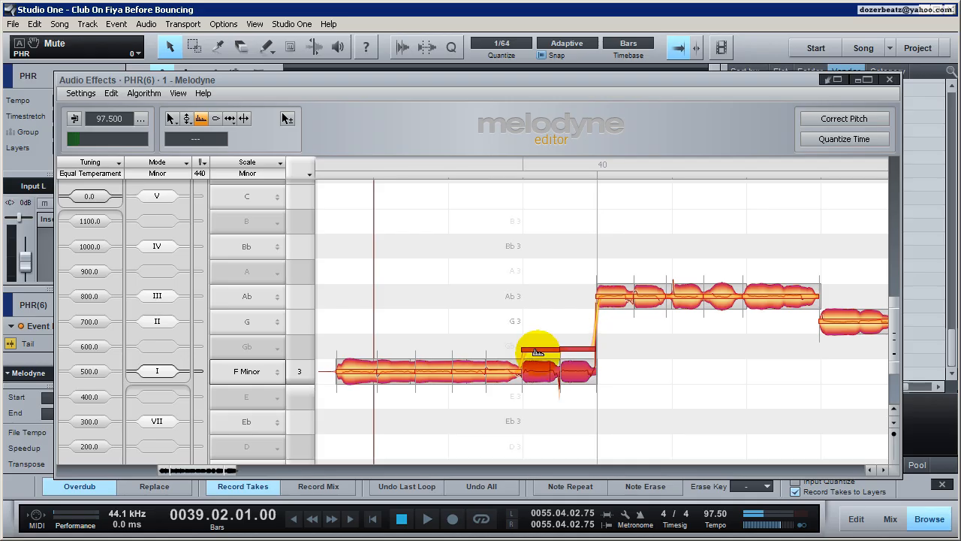
click(549, 391)
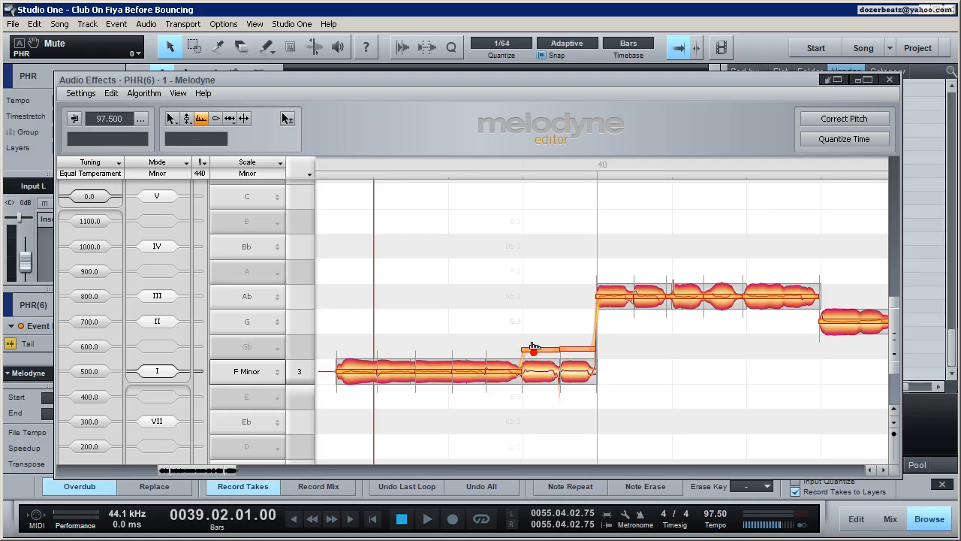
click(538, 373)
click(571, 374)
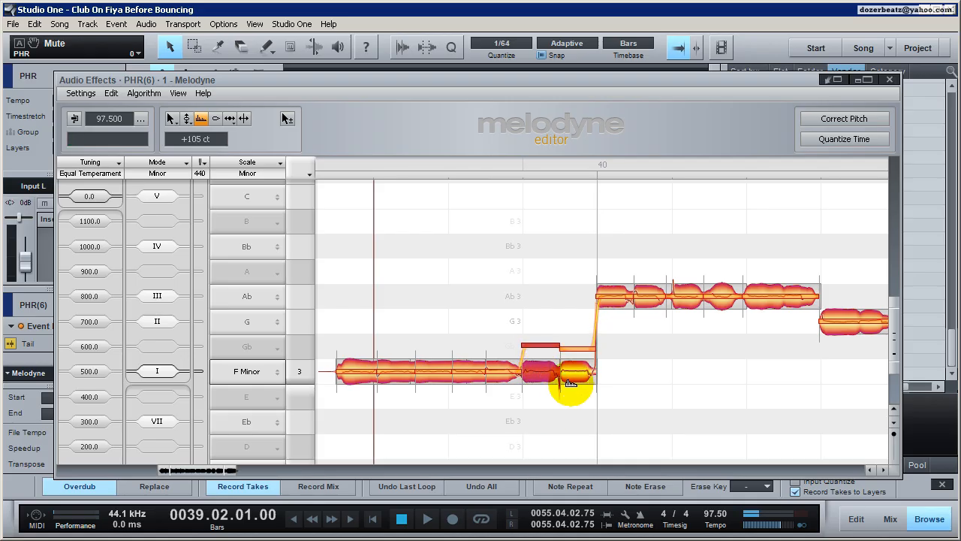
Select the first two Ab notes after bar 40 and raise their formants to the Bb row.
click(650, 365)
click(645, 294)
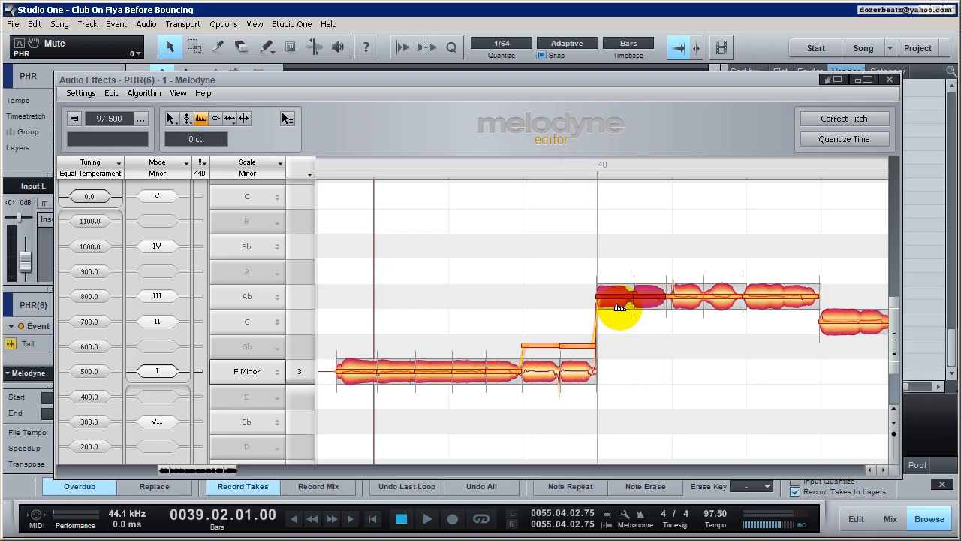
drag(620, 302, 616, 250)
click(696, 333)
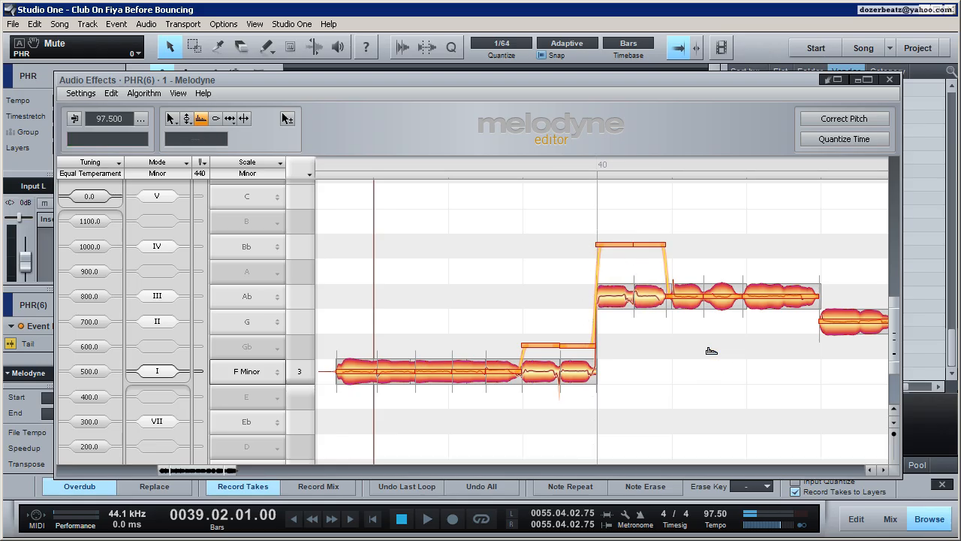
Split the long last Ab note in PHR(6) in two with the Note Separation tool.
click(768, 335)
right_click(770, 251)
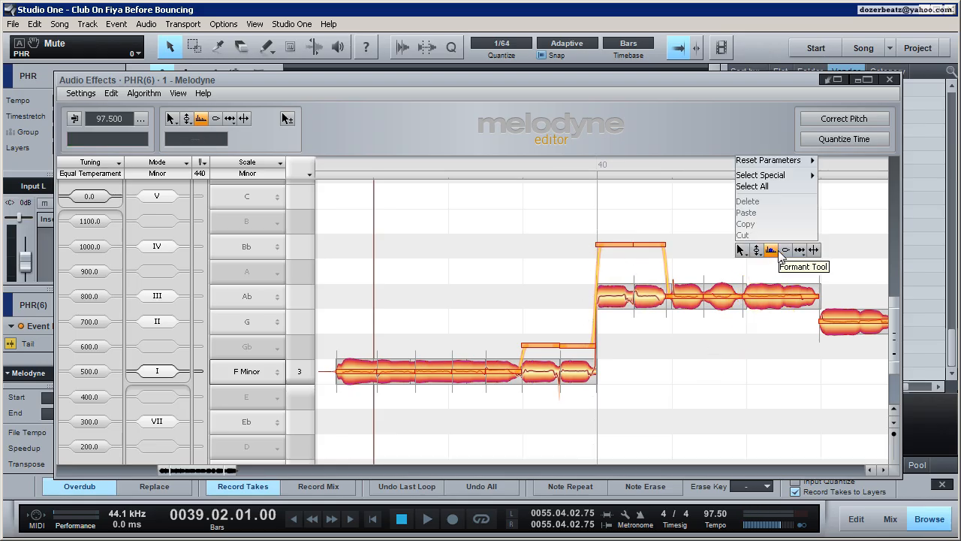
click(804, 253)
click(785, 301)
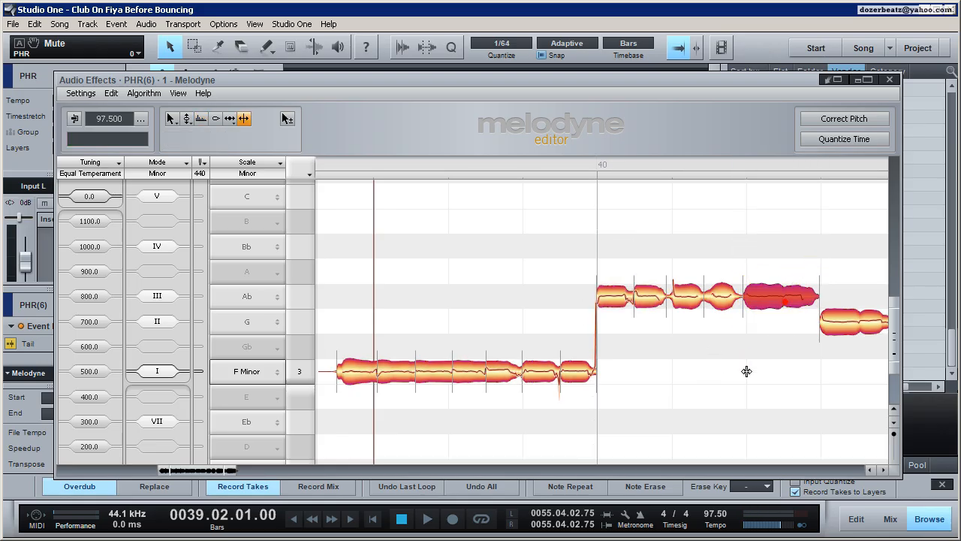
double_click(785, 300)
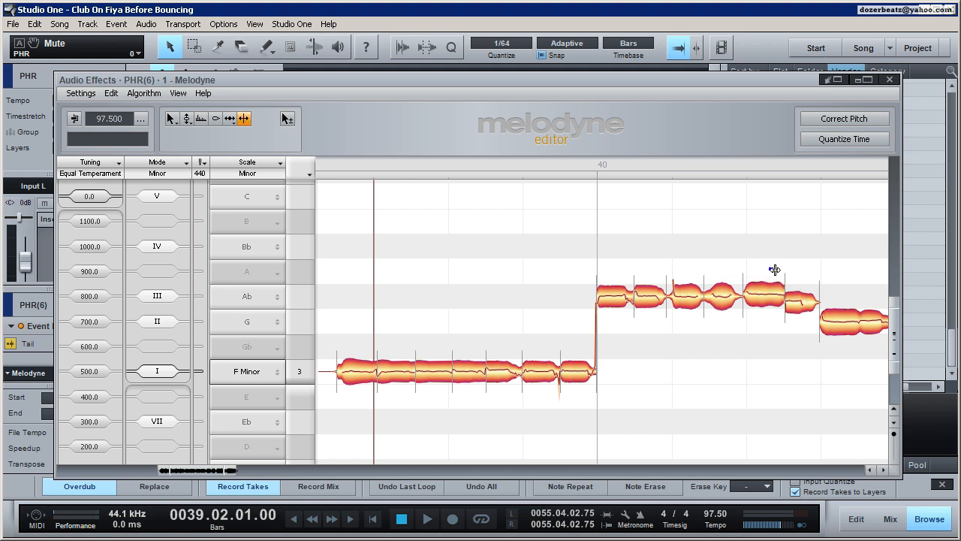
Select both halves of the split note with the Pitch tool and snap them to Ab 3 at 0 ct.
right_click(716, 256)
click(729, 252)
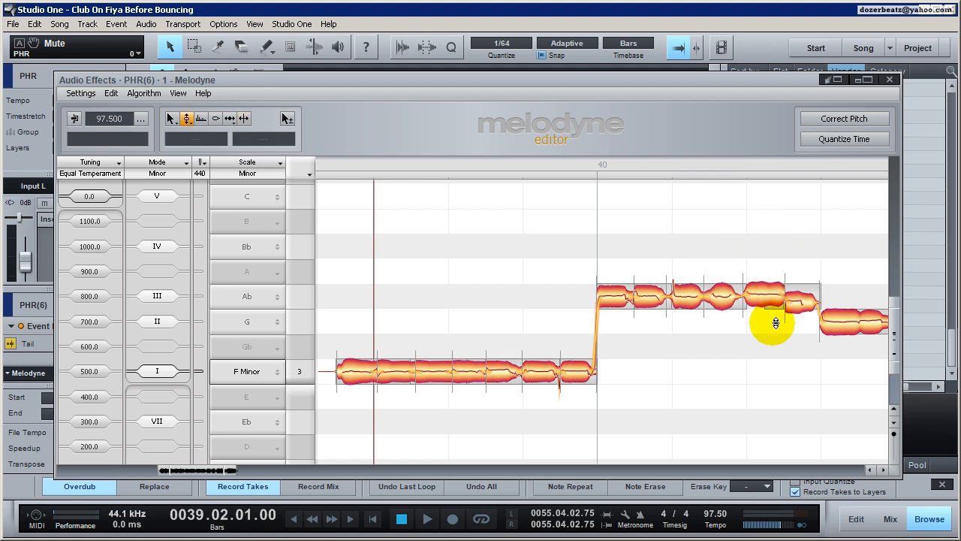
drag(778, 354, 793, 296)
double_click(768, 296)
click(740, 386)
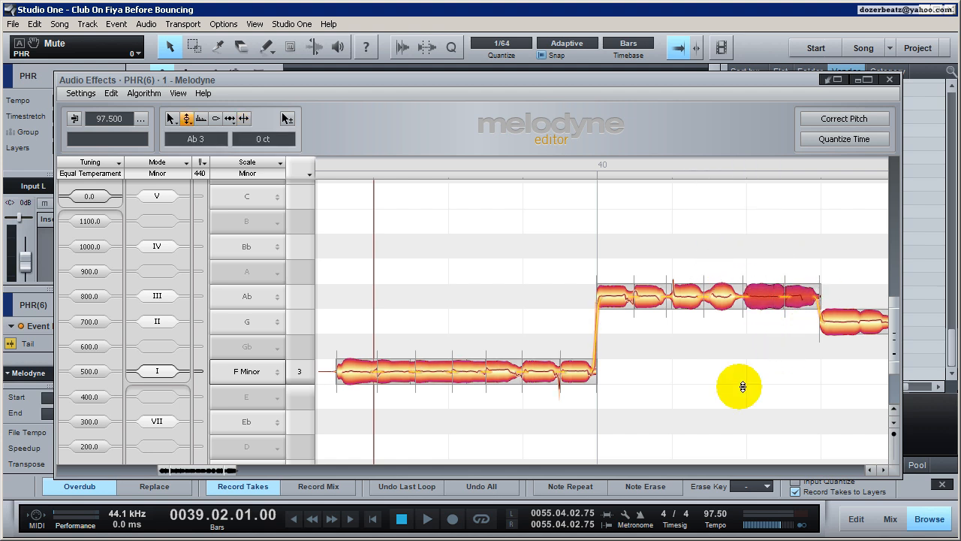
click(761, 300)
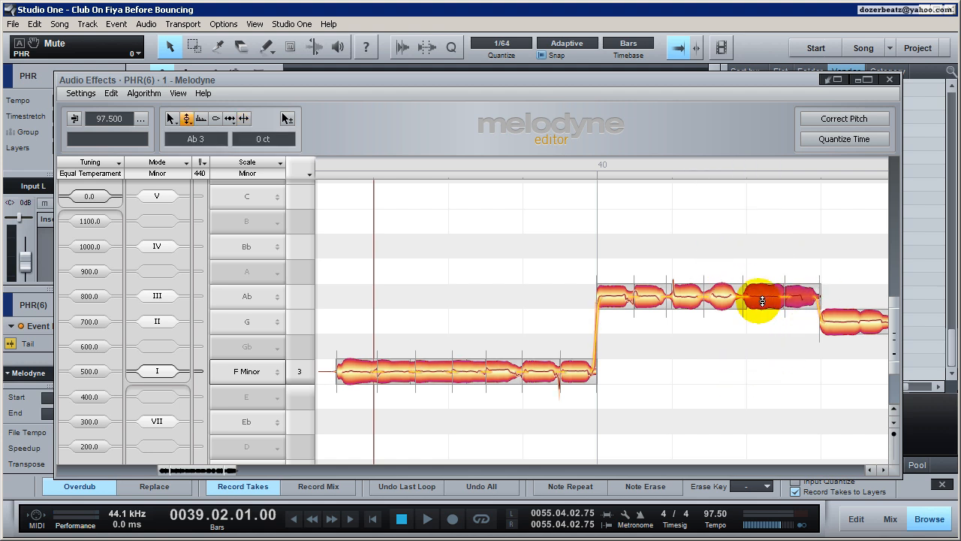
With the Formant tool, select the third and fourth Ab notes plus the split note's first half and set their formants to about +300 ct.
right_click(649, 292)
click(665, 243)
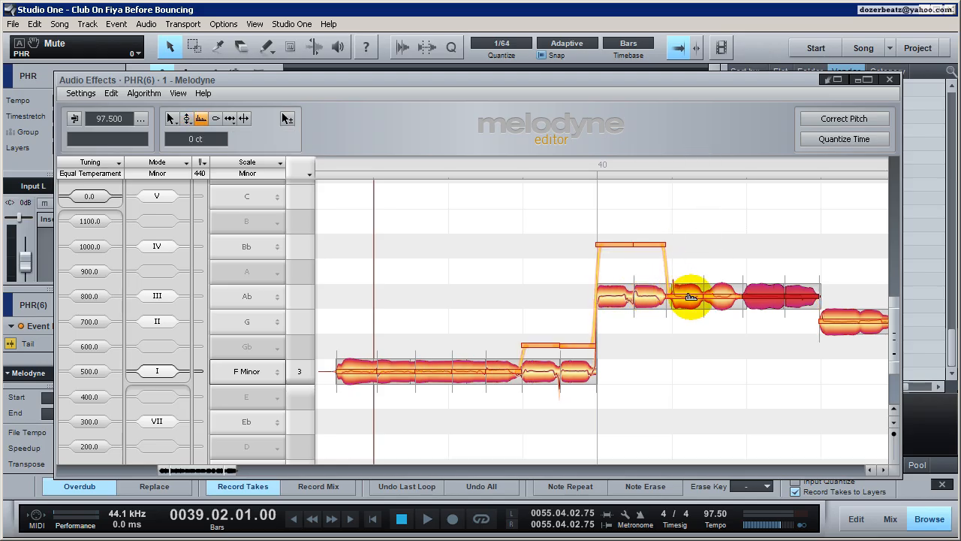
drag(767, 330, 694, 209)
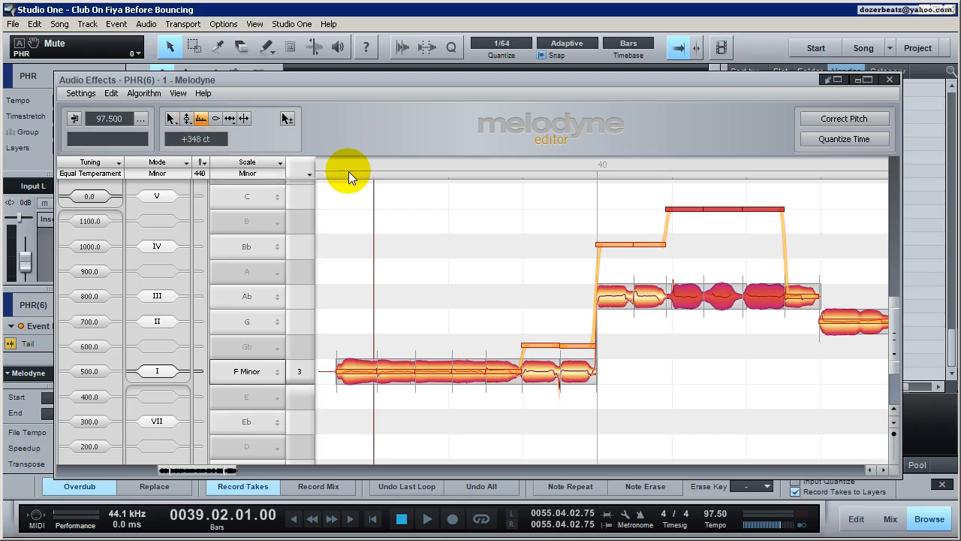
click(689, 308)
drag(690, 307, 690, 316)
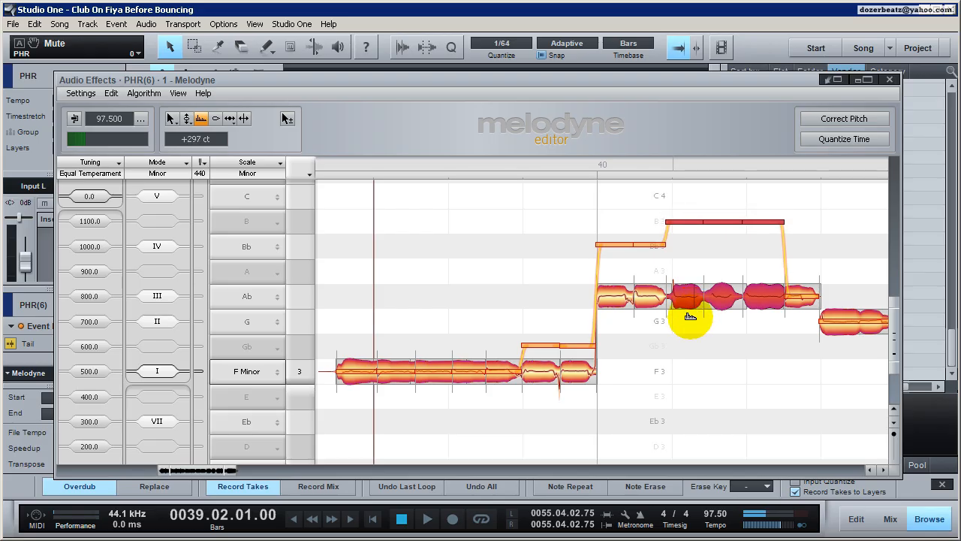
click(797, 333)
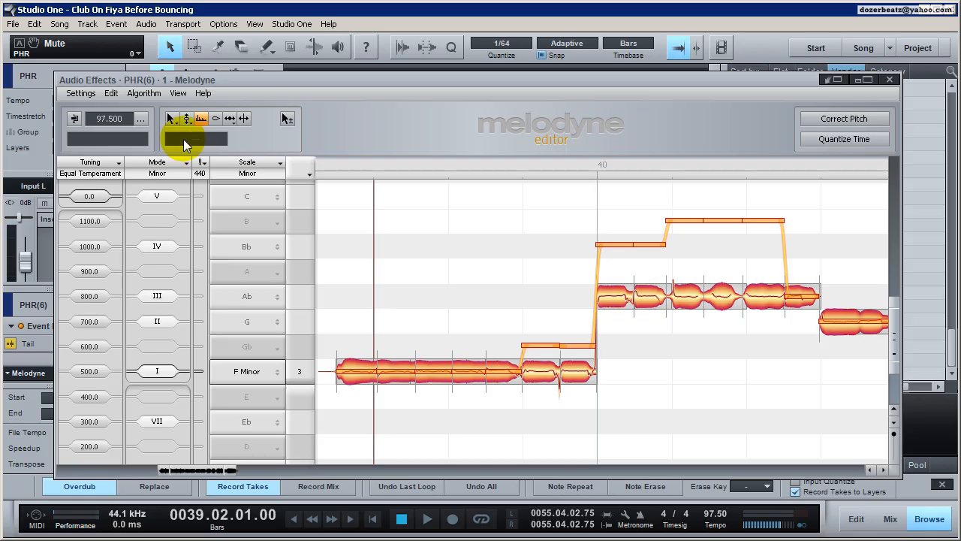
Raise the formant of the split Ab note's second half in PHR(6) to +198 ct.
click(805, 298)
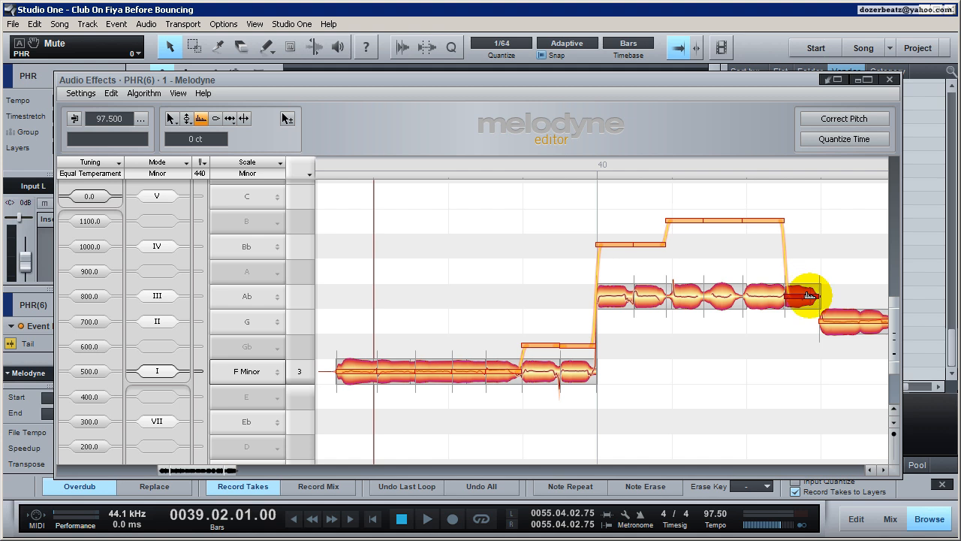
drag(809, 297, 806, 258)
drag(805, 243, 805, 247)
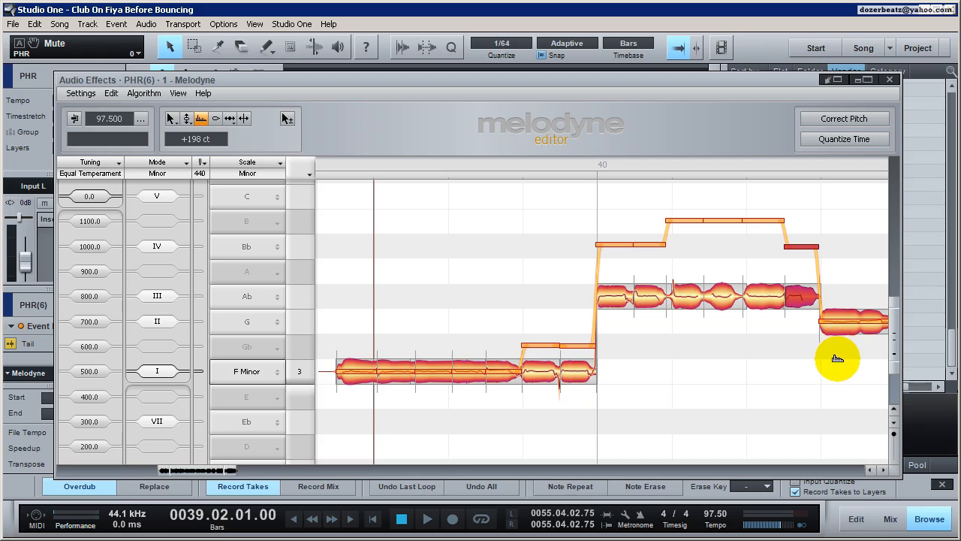
Raise the formant of the G note after the Ab phrase in PHR(6) to +105 ct and audition the phrase in the arrangement.
drag(844, 328, 850, 297)
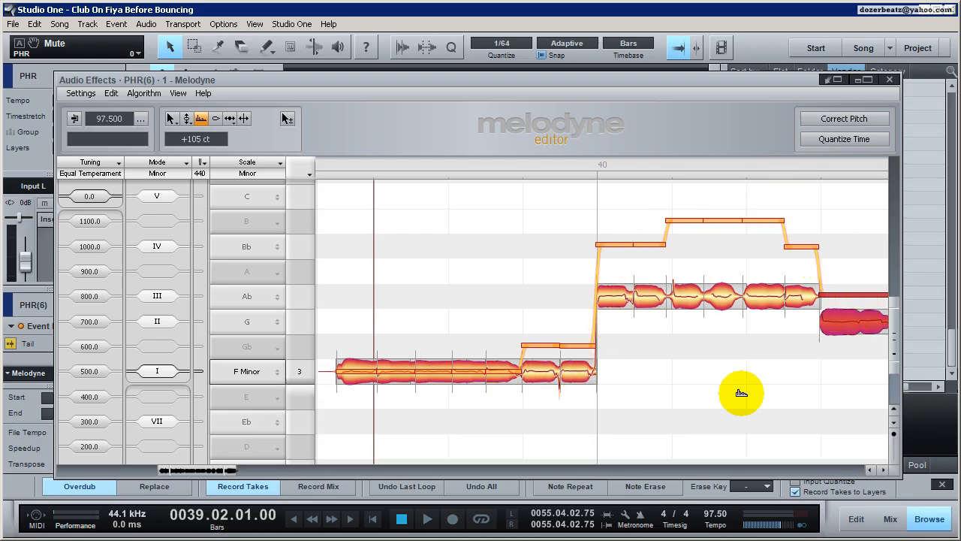
click(892, 78)
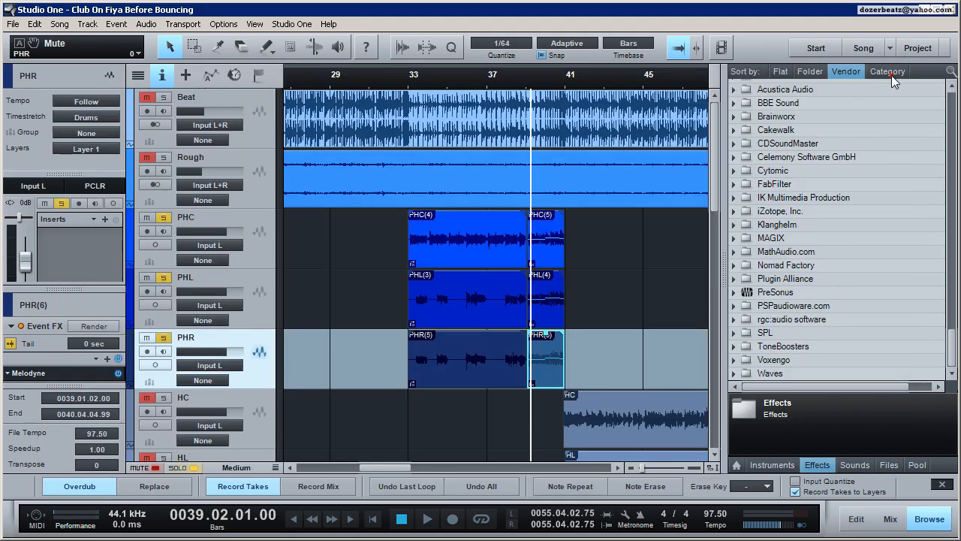
key(space)
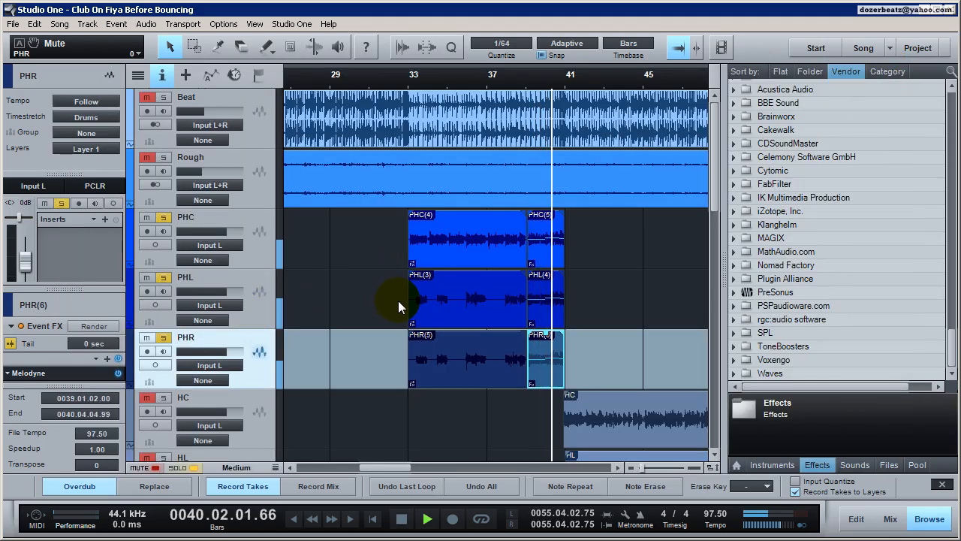
key(space)
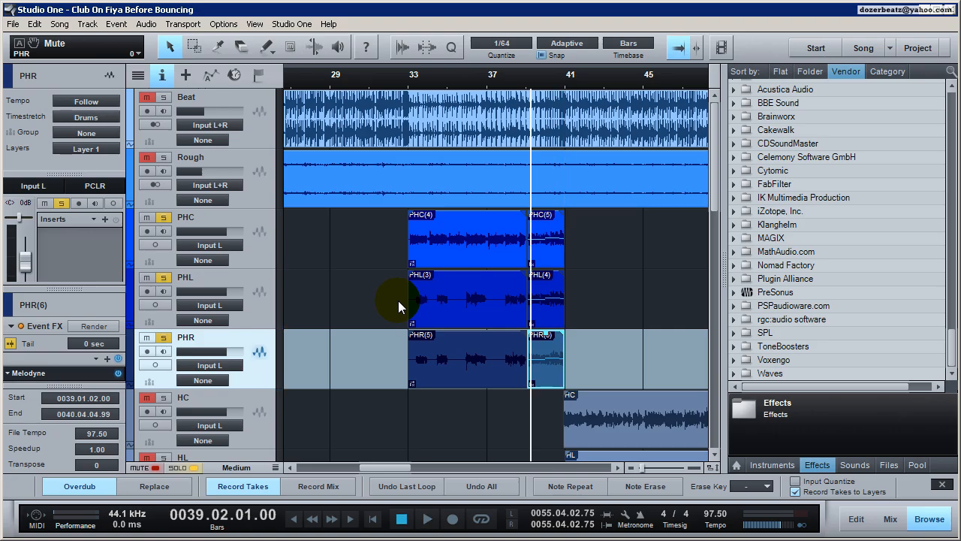
In PHC(5), lower the formants of all raised notes together until the highest ones line up with the Ab notes, and play it back.
double_click(543, 219)
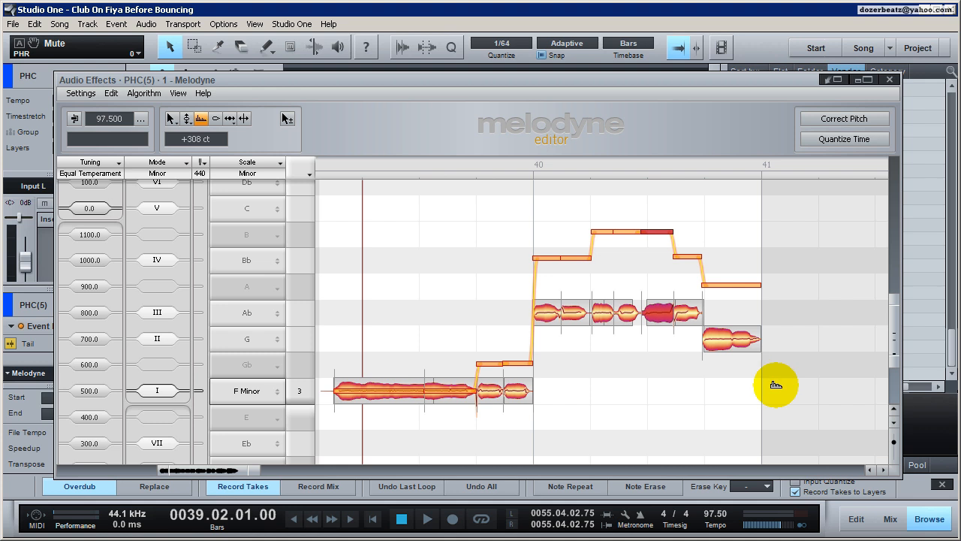
click(776, 385)
drag(729, 376, 494, 253)
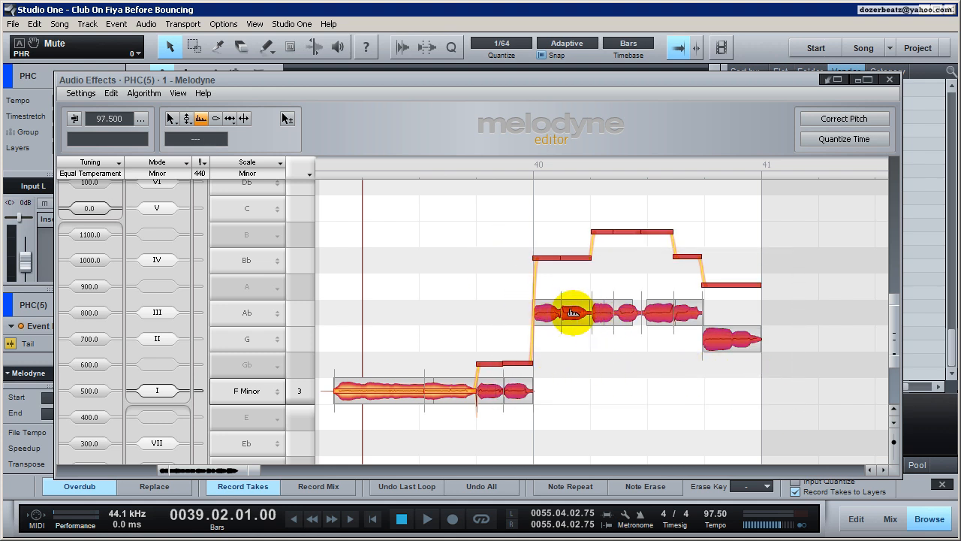
drag(572, 317, 577, 394)
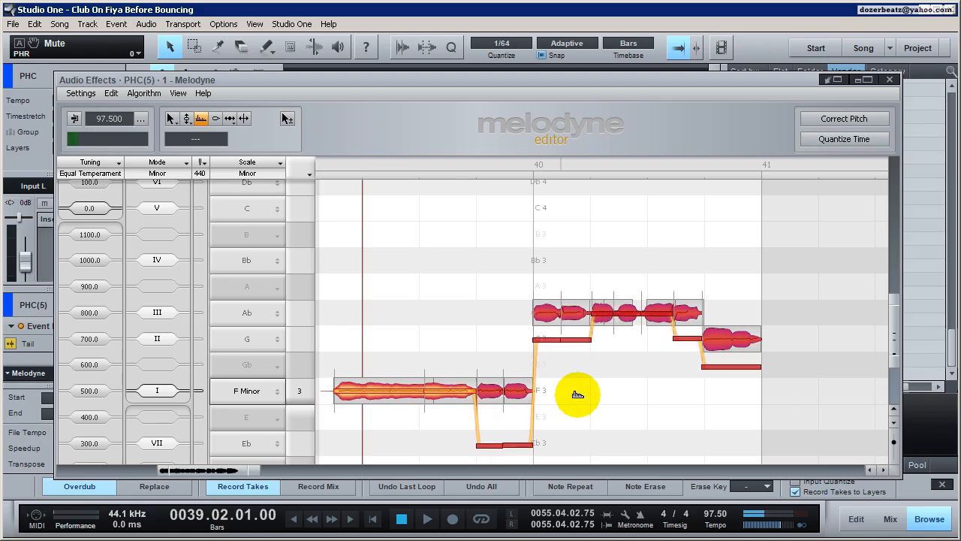
key(space)
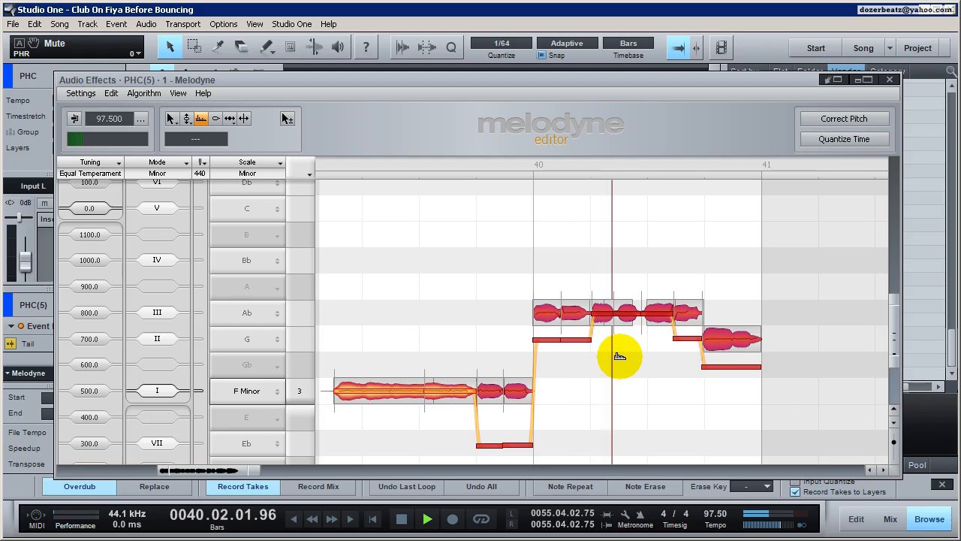
key(space)
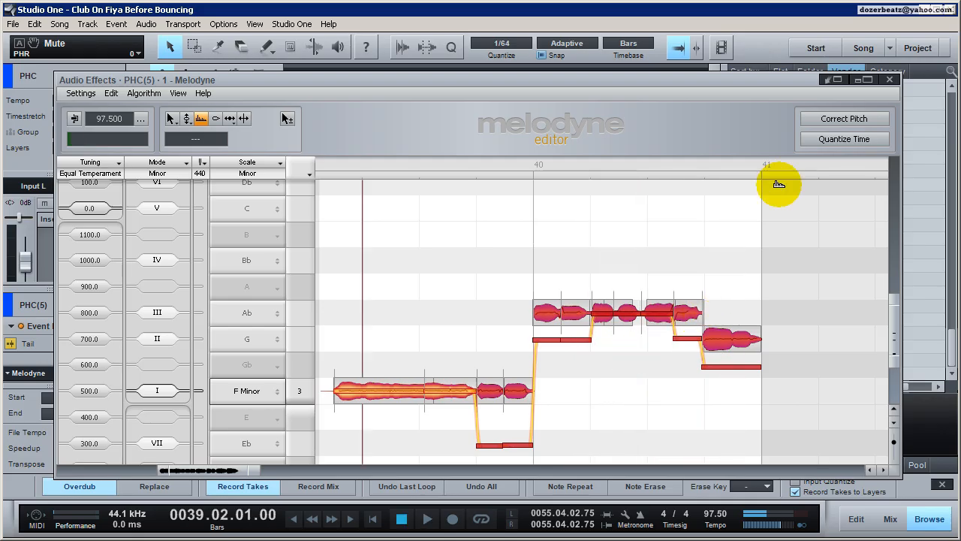
click(890, 80)
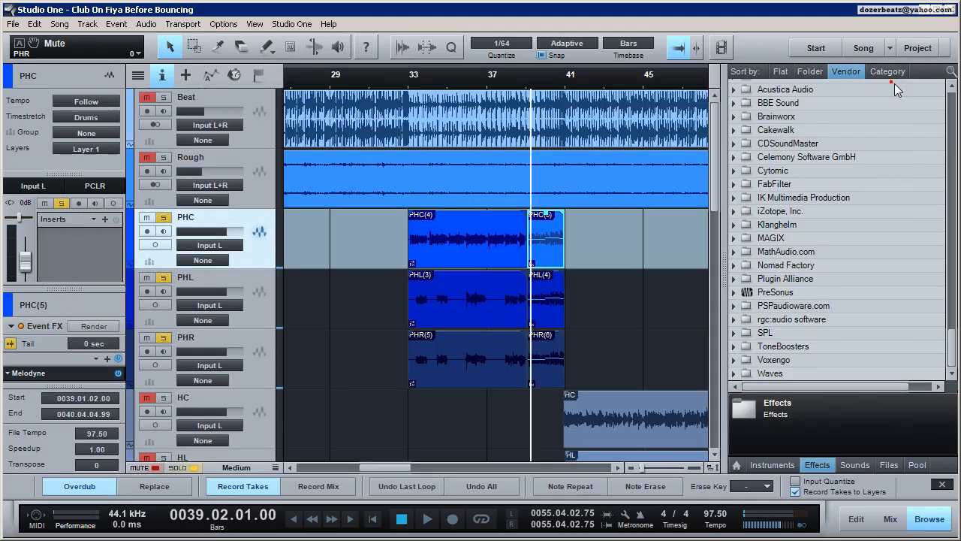
In PHL(4), lower the formants of all raised notes together until the highest ones sit just below the Ab notes, and audition it.
double_click(559, 293)
drag(554, 422, 905, 254)
drag(655, 236, 651, 343)
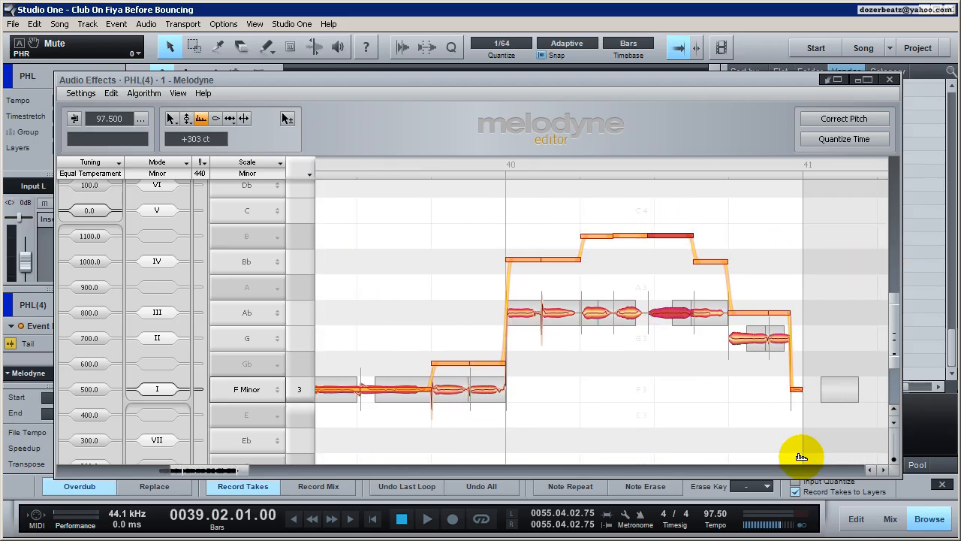
drag(798, 453, 459, 232)
drag(459, 344, 460, 400)
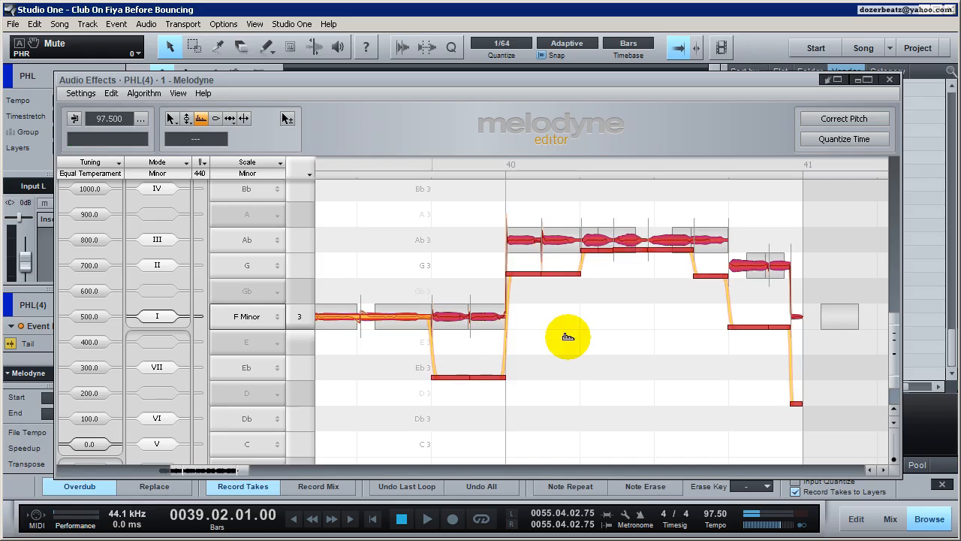
key(space)
click(889, 80)
key(space)
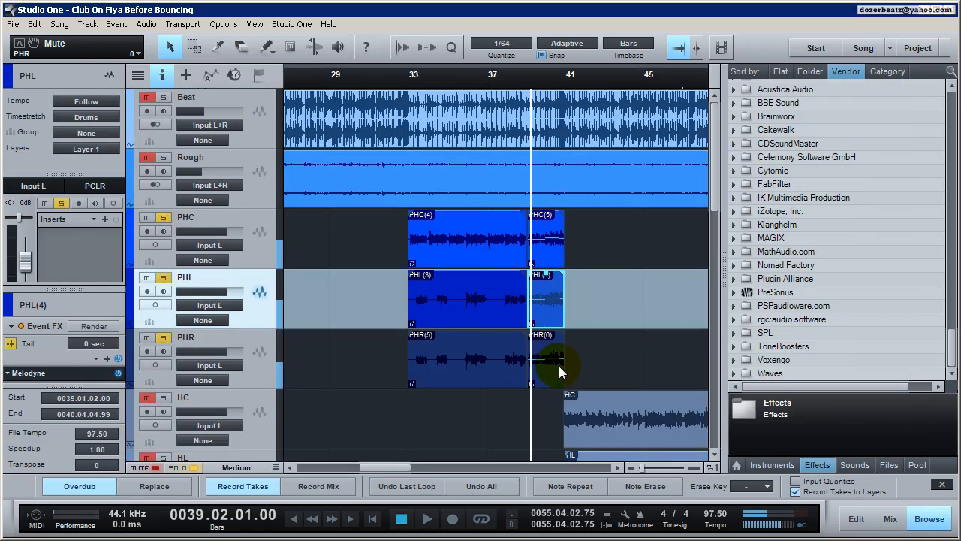
In PHR(6), lower the formants of all raised notes together until the highest ones sit on the G row, and audition the phrase.
double_click(553, 364)
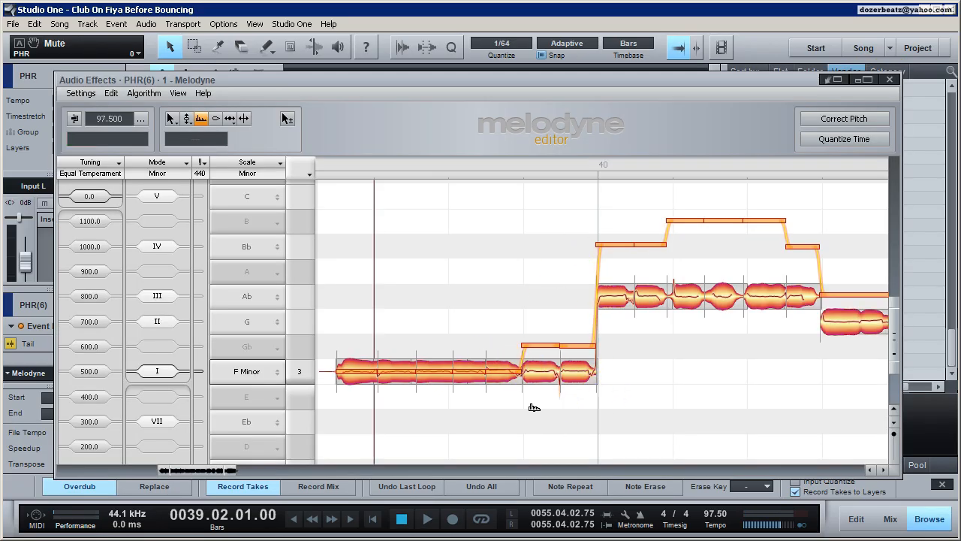
drag(532, 401, 841, 248)
drag(617, 308, 601, 419)
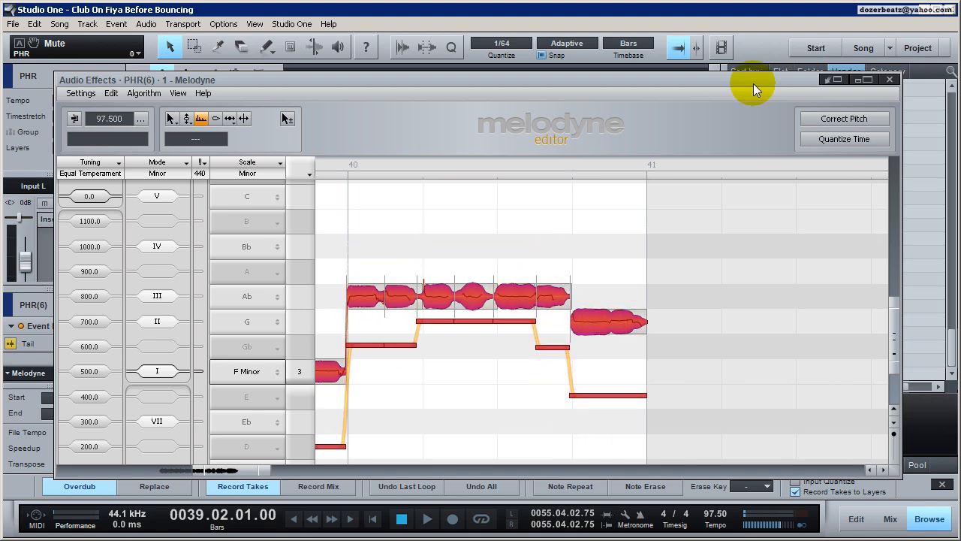
click(889, 82)
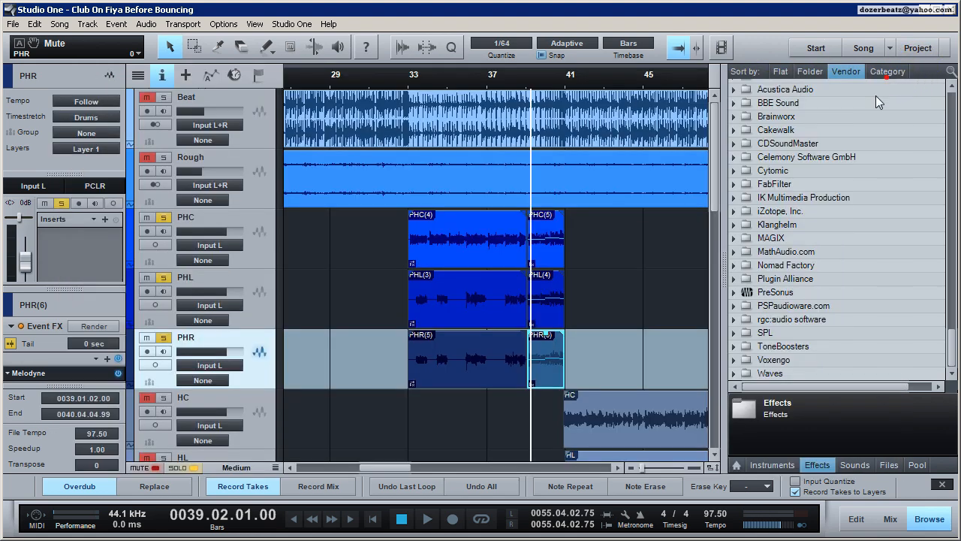
key(space)
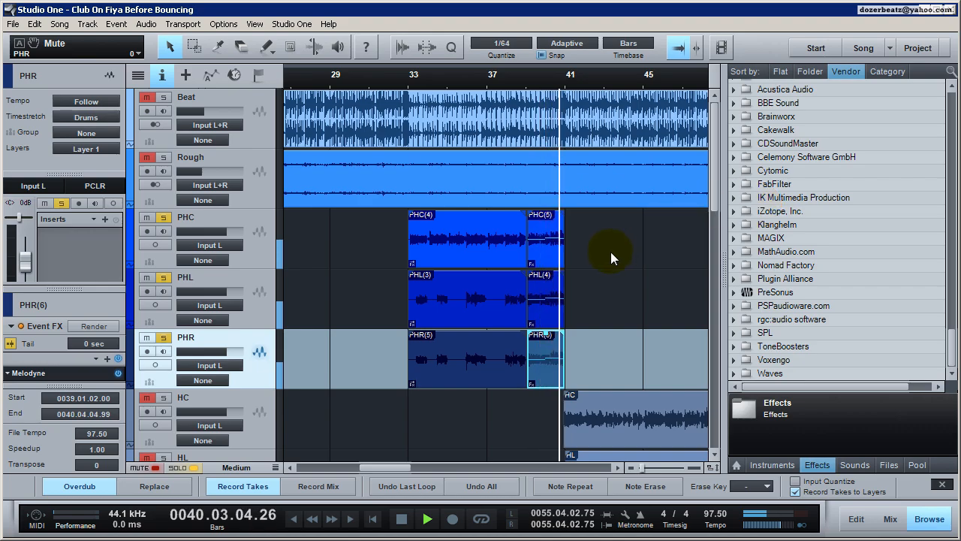
key(space)
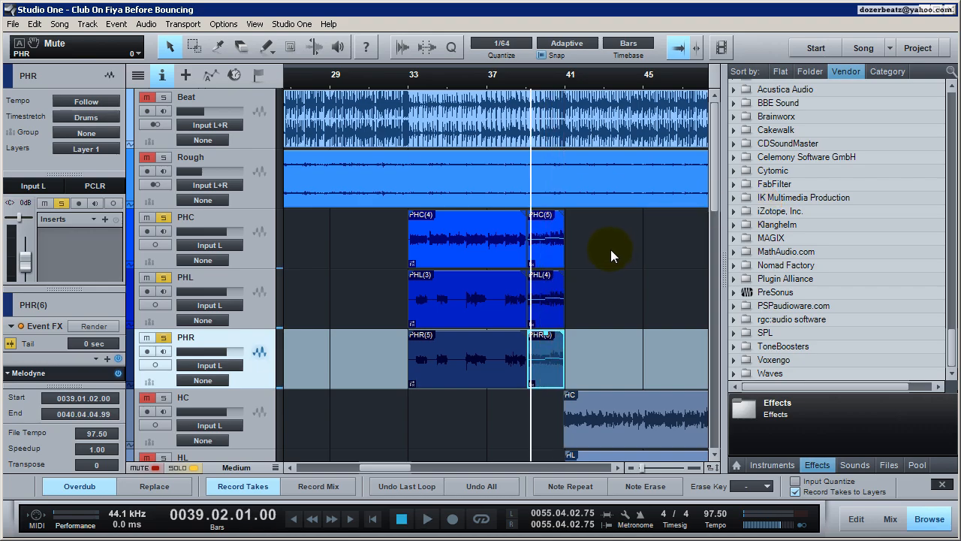
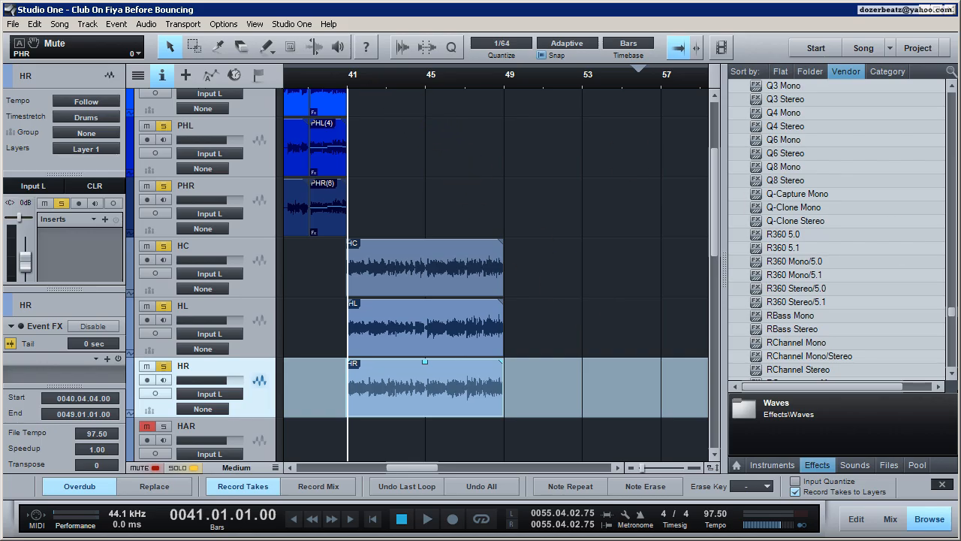
Bring the WavesTune entries of the Waves effects into view and enable Event FX on the HL event.
drag(952, 315, 953, 368)
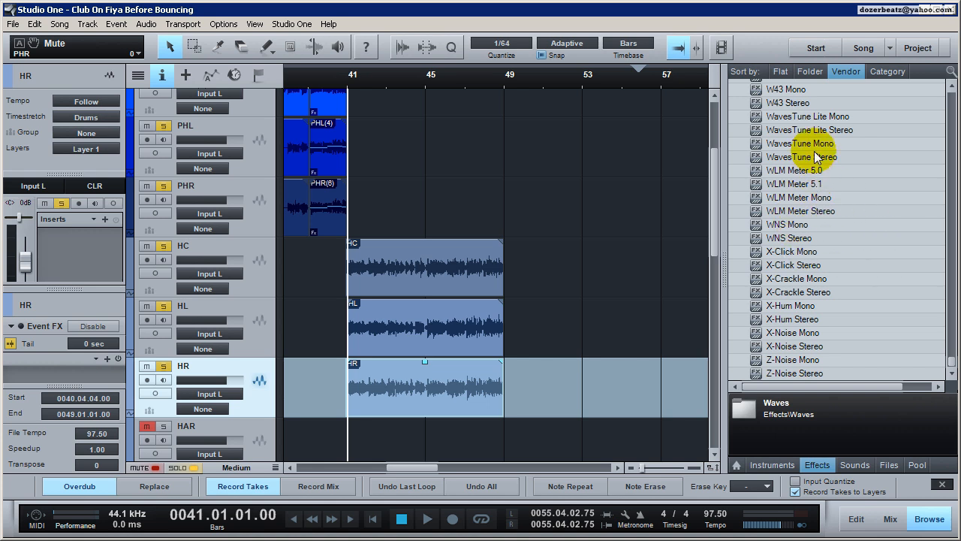
click(375, 289)
click(353, 323)
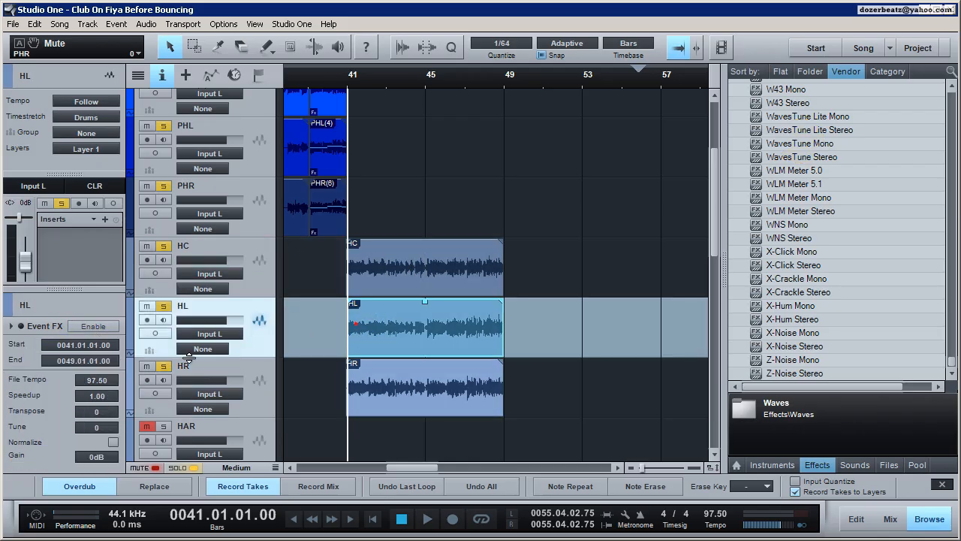
click(104, 327)
Insert WavesTune Mono as an event effect on the HR event with its tail off, and close the plug-in window.
click(377, 397)
click(104, 329)
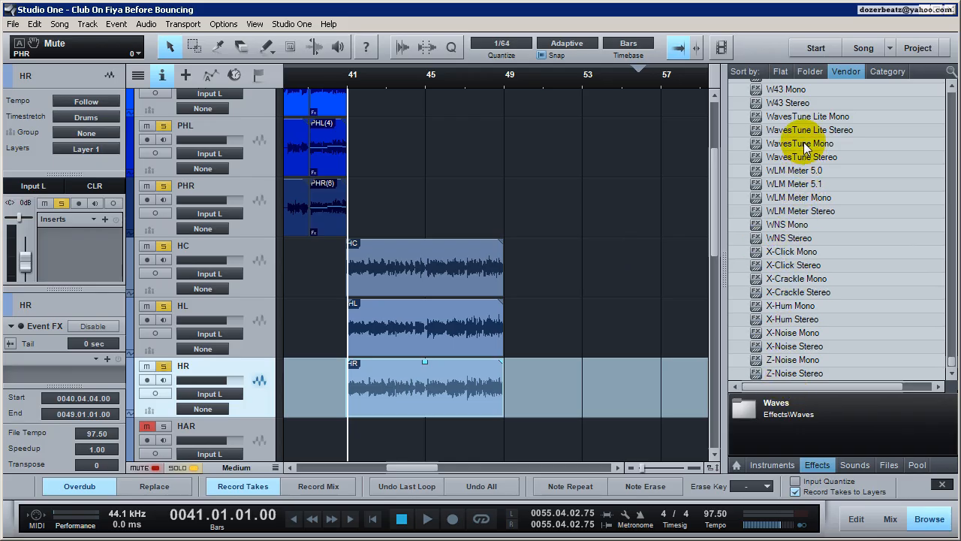
drag(804, 147, 105, 380)
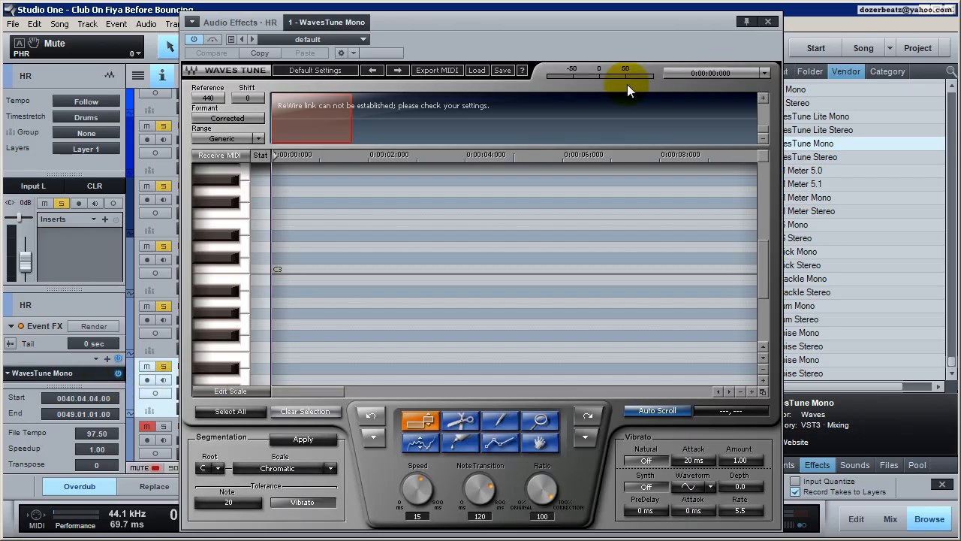
click(767, 21)
Render the Melodyne event effects of PHC(5), PHL(4) and PHR(6) into audio.
scroll(436, 135, up, 4)
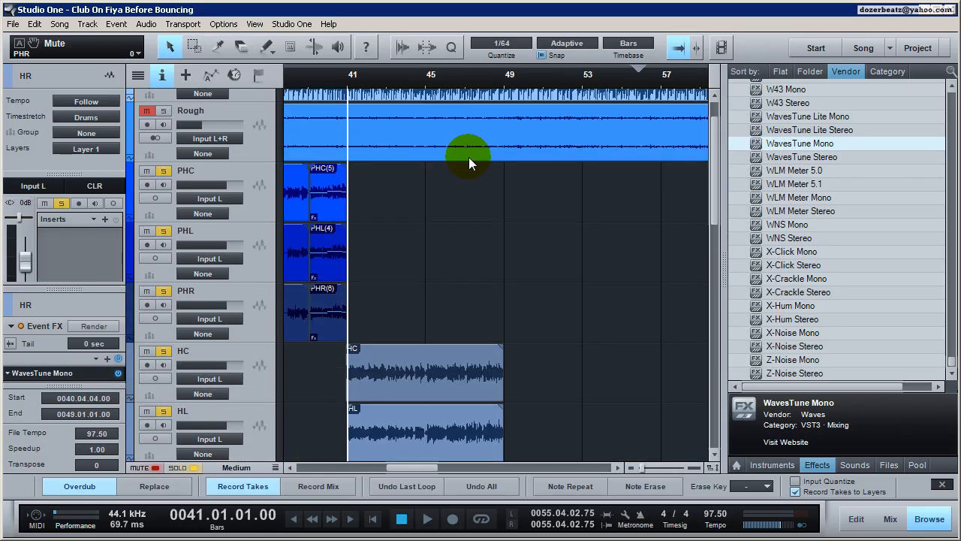
right_click(315, 196)
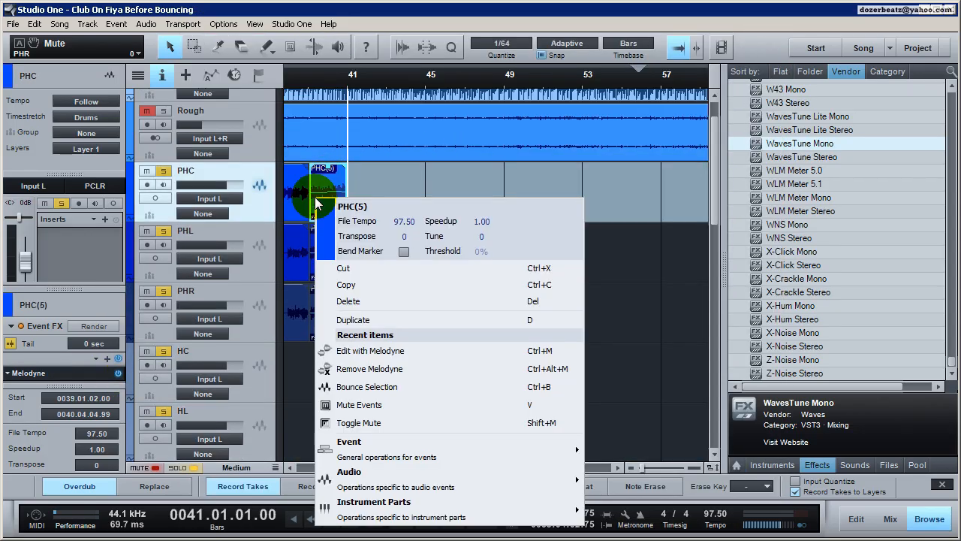
click(91, 327)
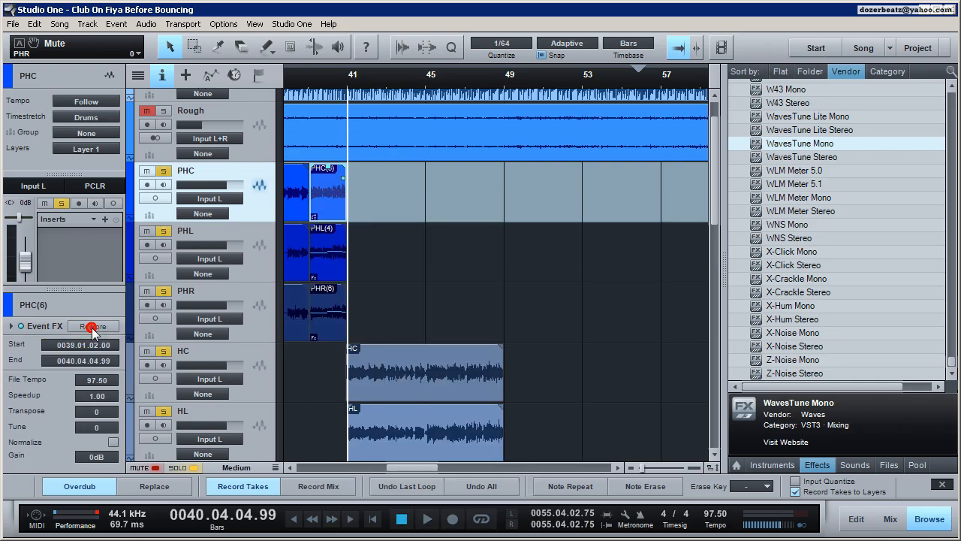
right_click(334, 272)
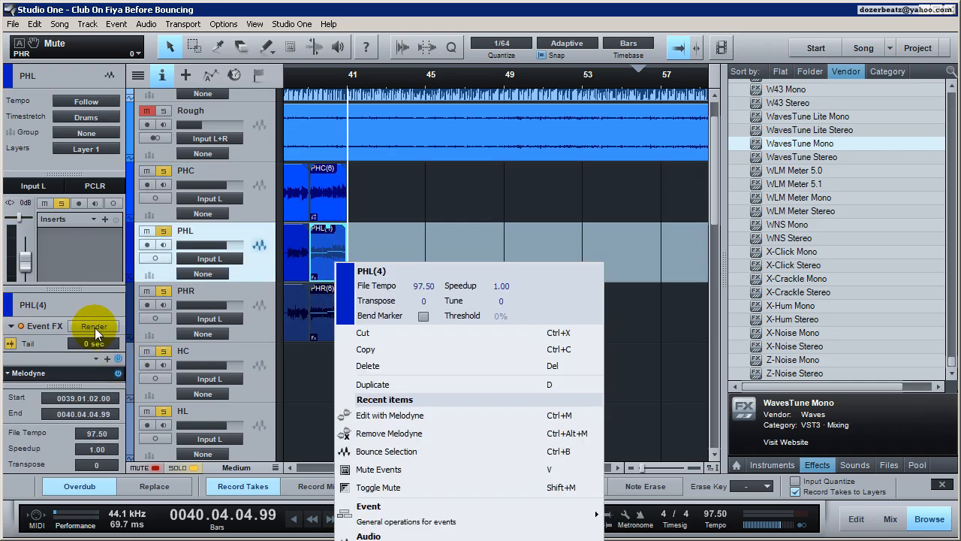
click(94, 328)
click(322, 314)
click(92, 324)
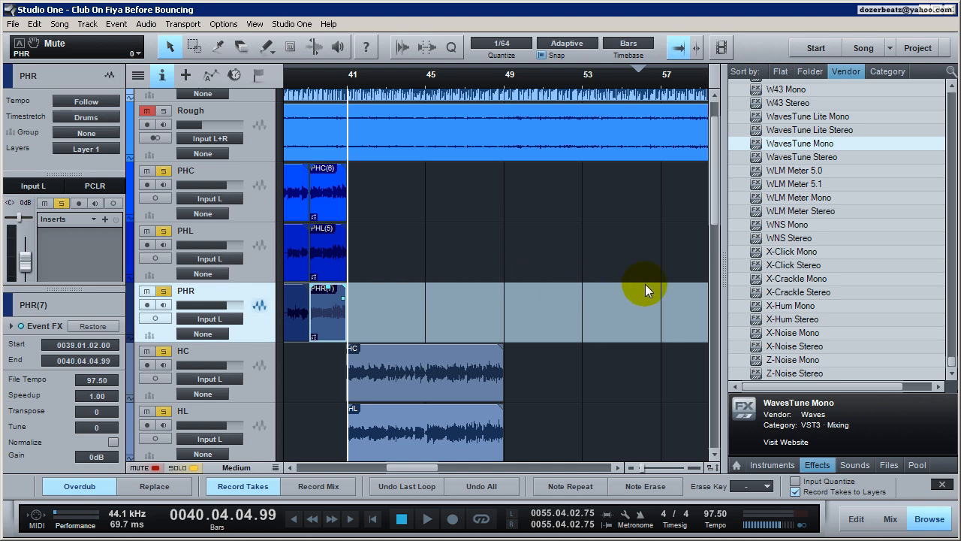
Insert WavesTune Mono as an event effect on the HL event and on the HC event.
scroll(676, 309, down, 3)
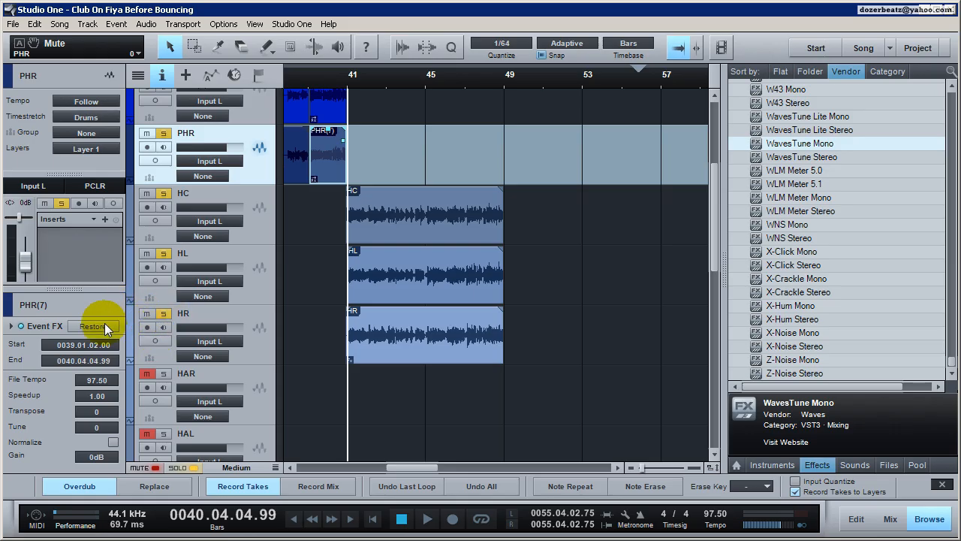
scroll(685, 323, up, 1)
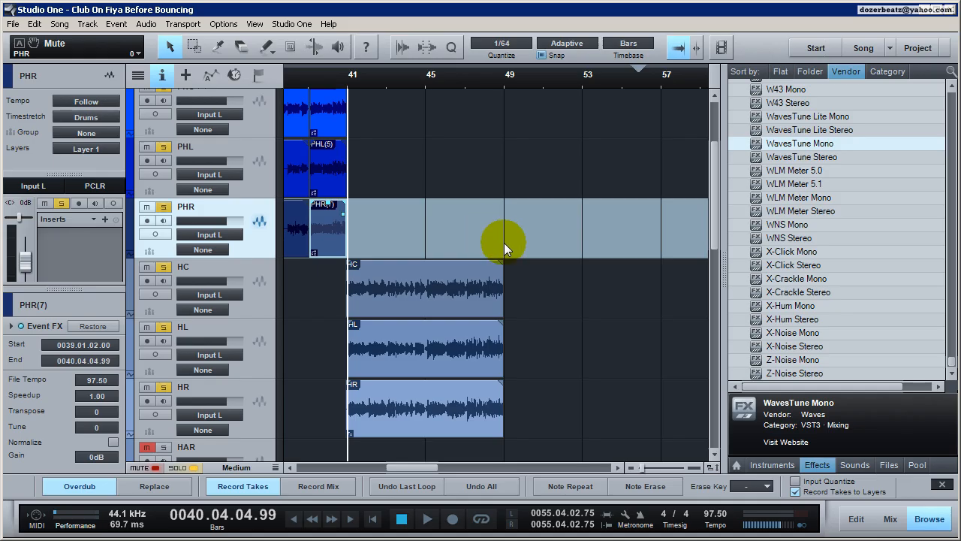
click(392, 290)
click(408, 330)
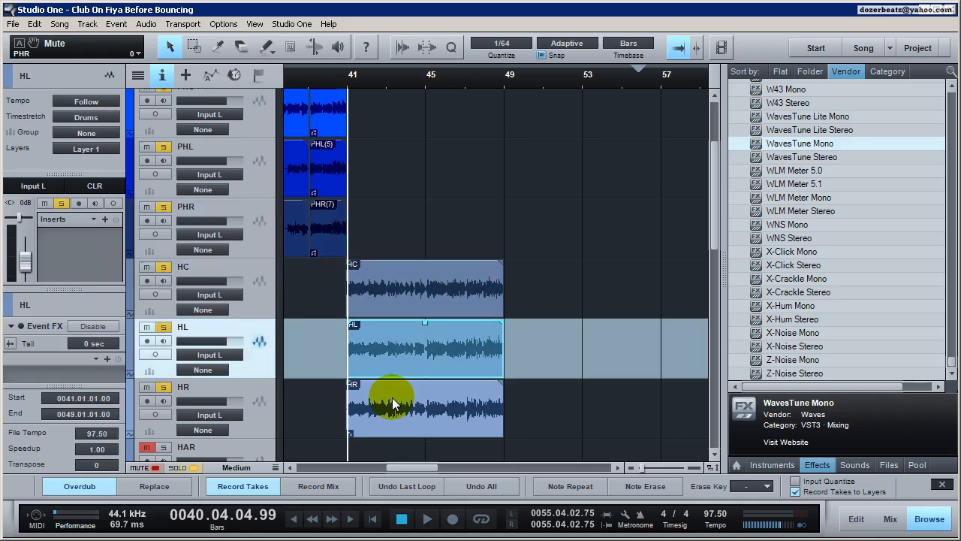
click(392, 409)
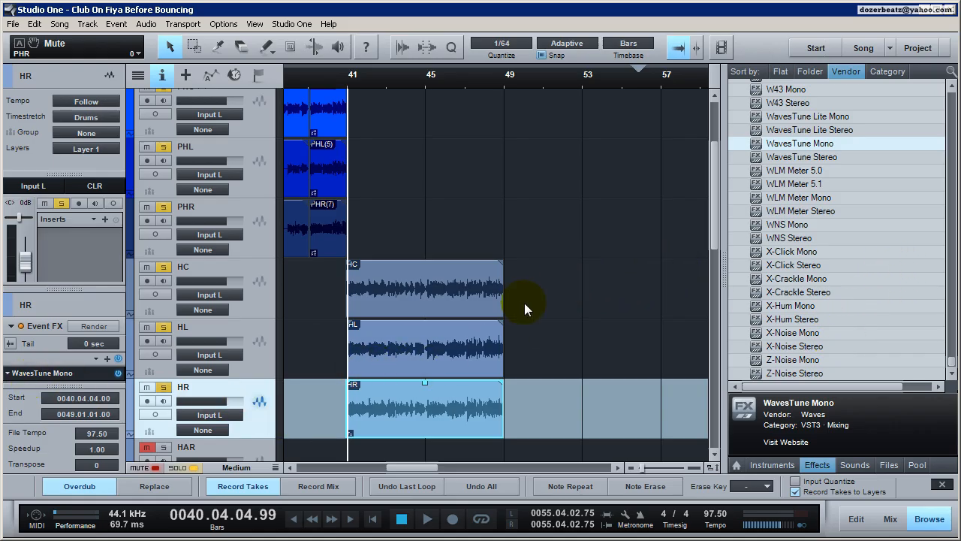
click(487, 344)
drag(797, 145, 96, 381)
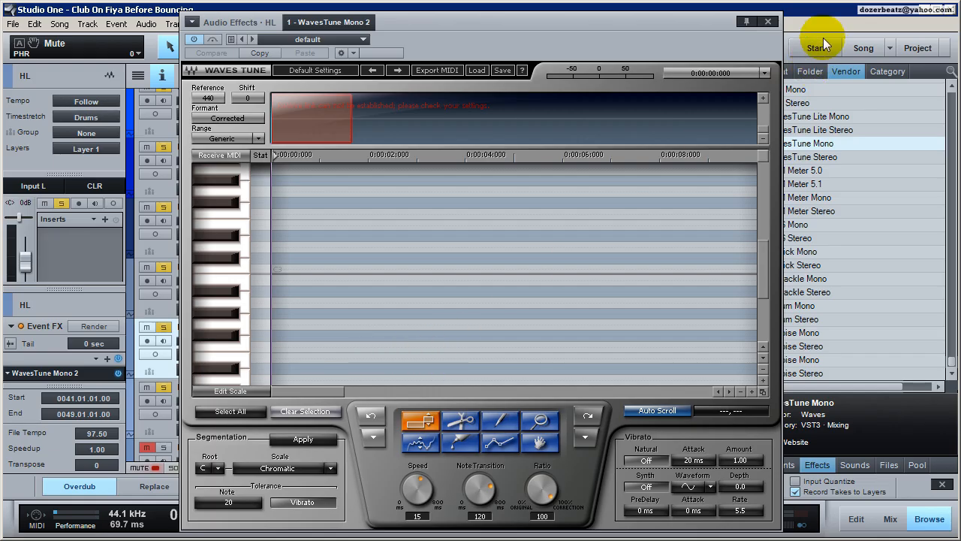
click(768, 21)
click(416, 311)
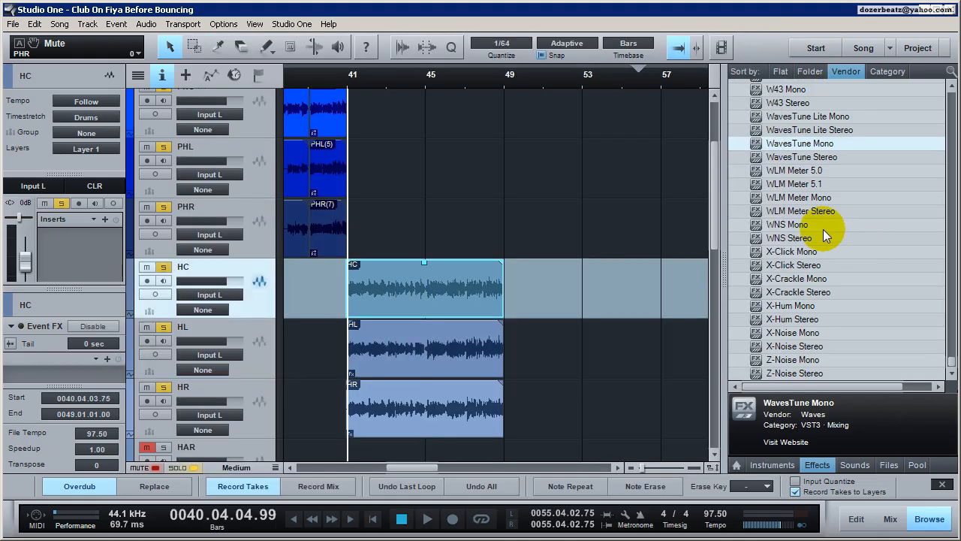
drag(798, 144, 95, 374)
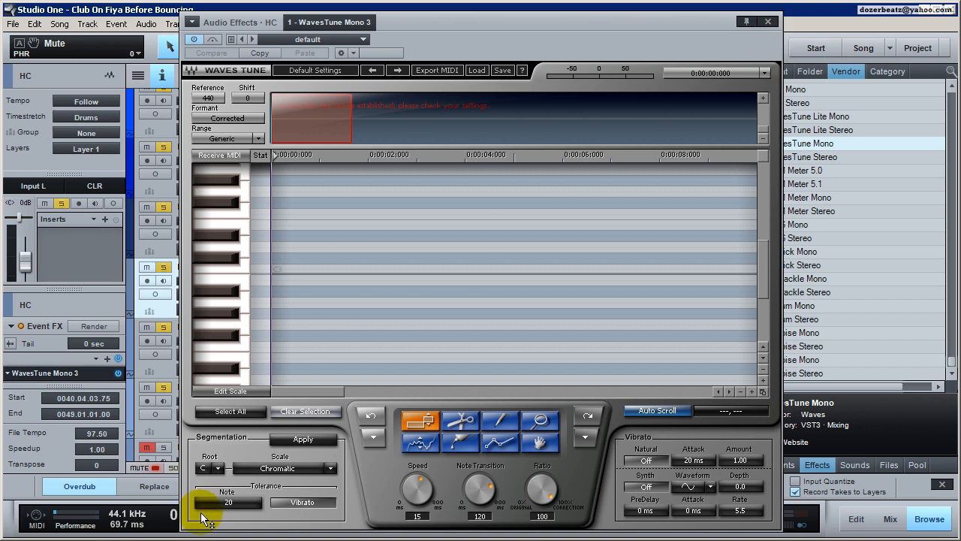
Set the WavesTune scale of the HC event to root F, Natural Minor, and close its plug-in window.
click(212, 467)
click(236, 395)
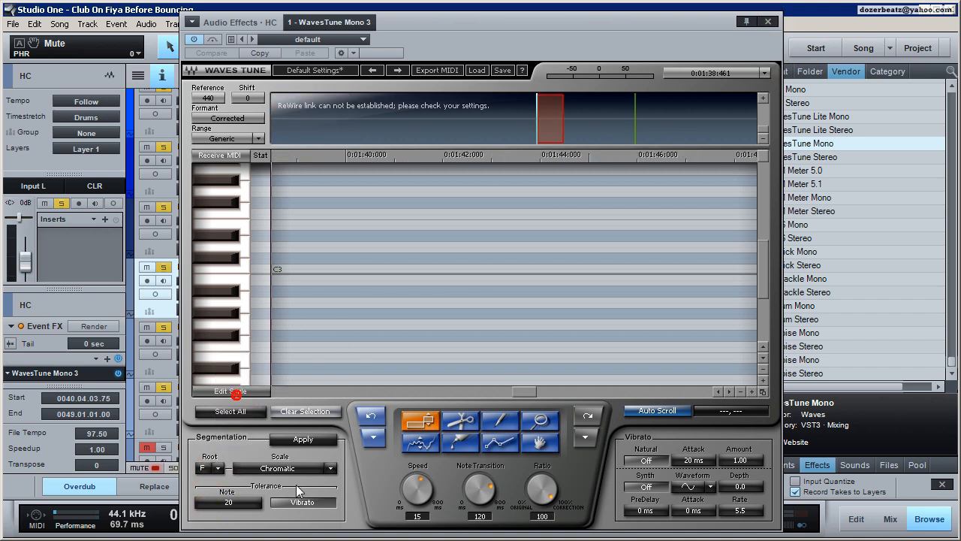
click(337, 466)
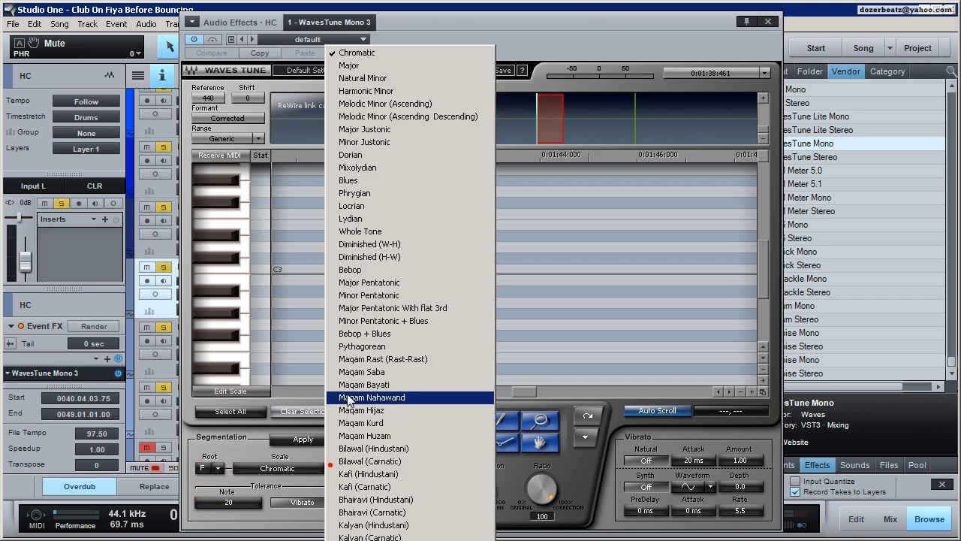
click(418, 78)
click(778, 24)
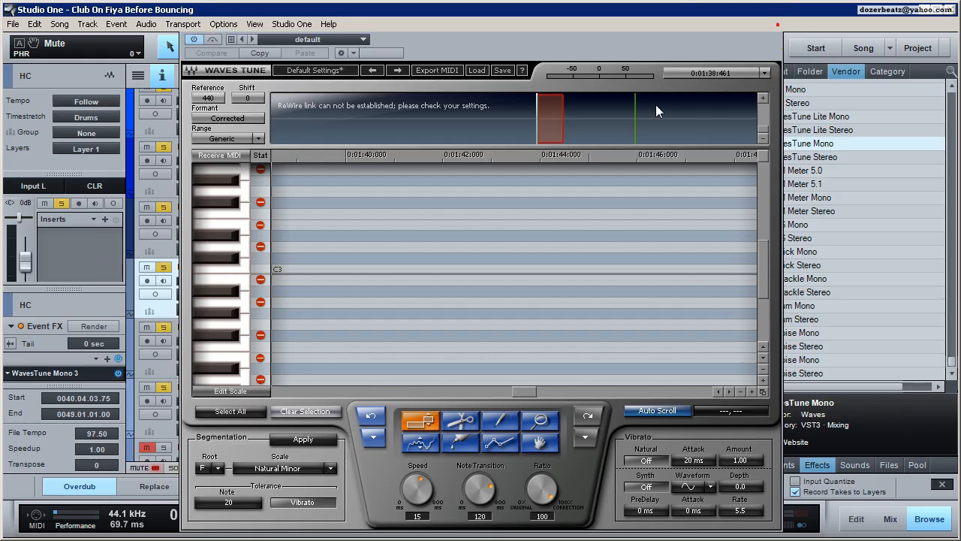
Set the WavesTune scale of the HL event to root F, Natural Minor, and close its plug-in window.
click(412, 350)
double_click(85, 367)
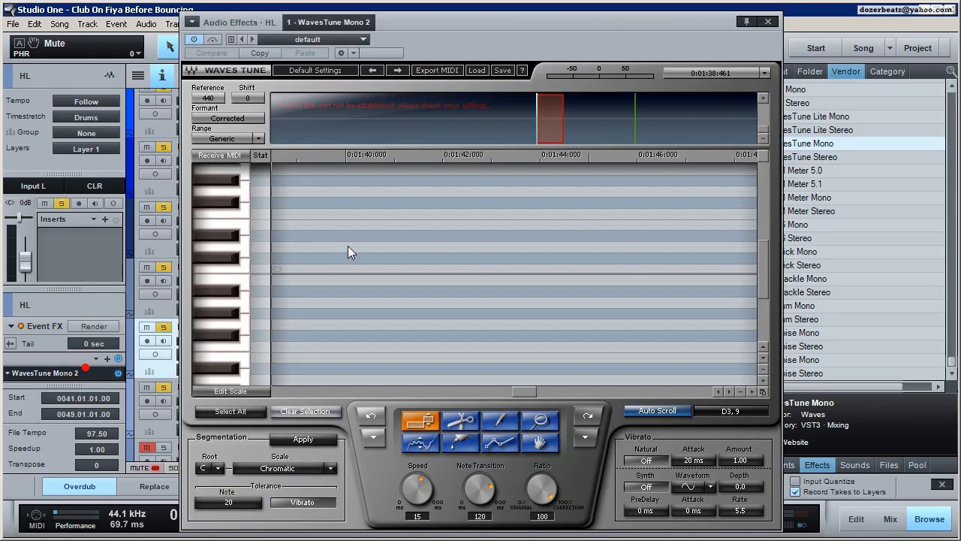
click(215, 469)
click(229, 391)
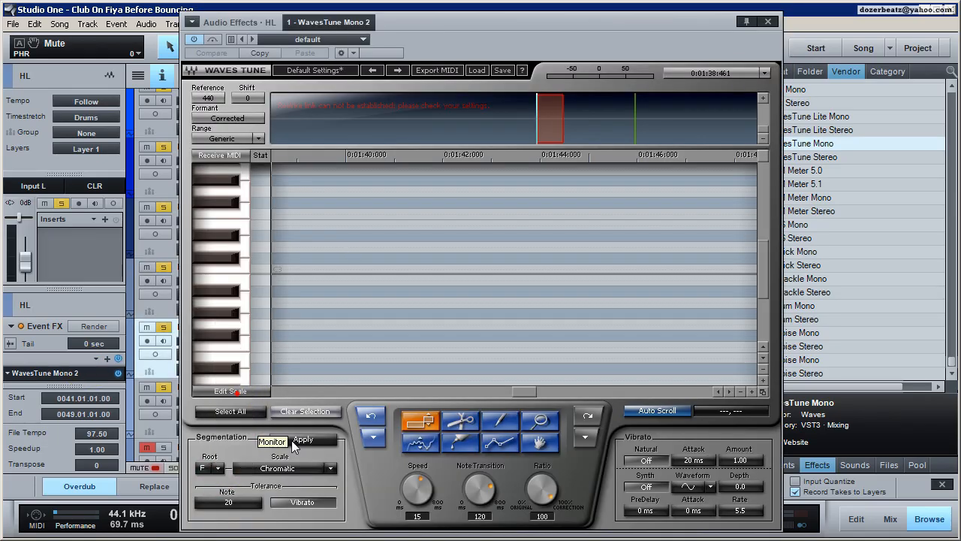
click(331, 467)
click(392, 79)
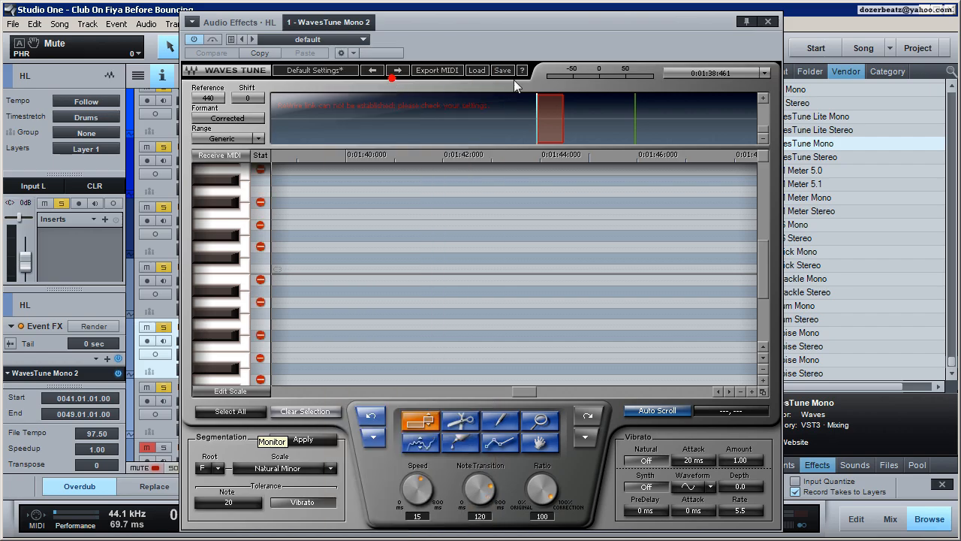
click(768, 22)
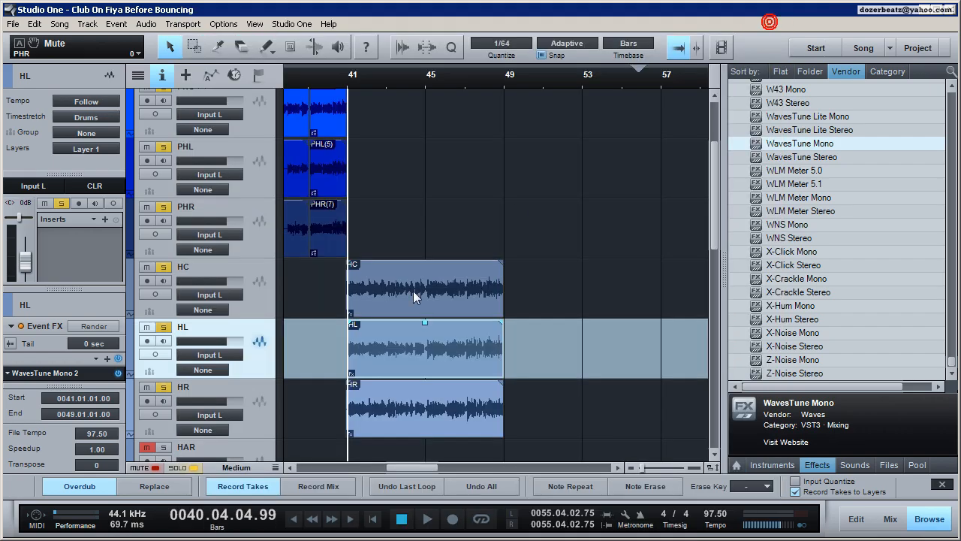
Set the WavesTune scale of the HR event to root F, Natural Minor, and close its plug-in window.
click(378, 410)
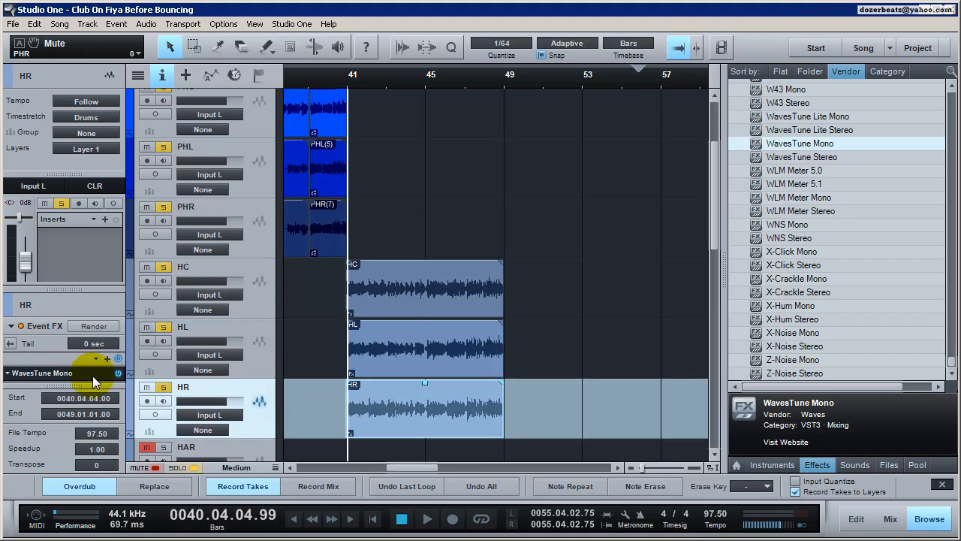
double_click(92, 373)
click(218, 468)
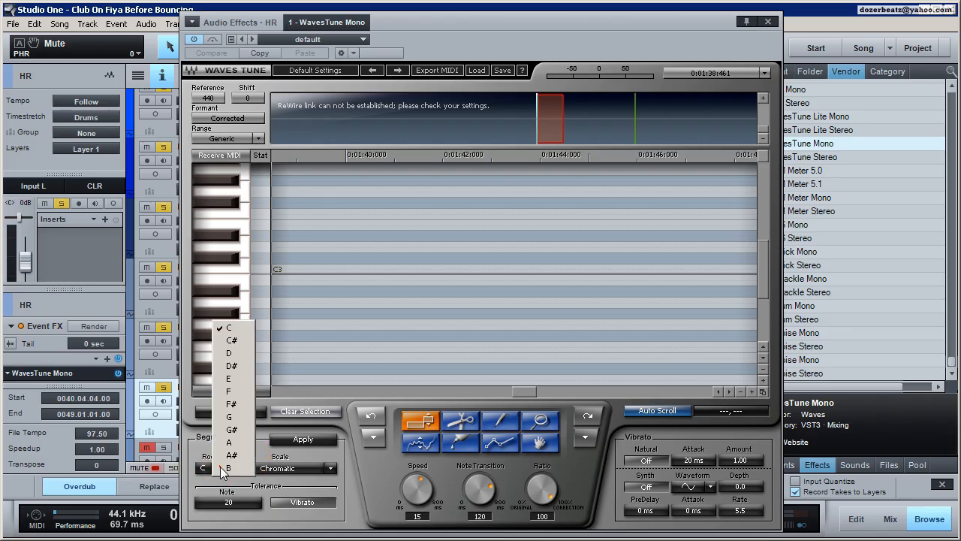
click(226, 391)
click(331, 467)
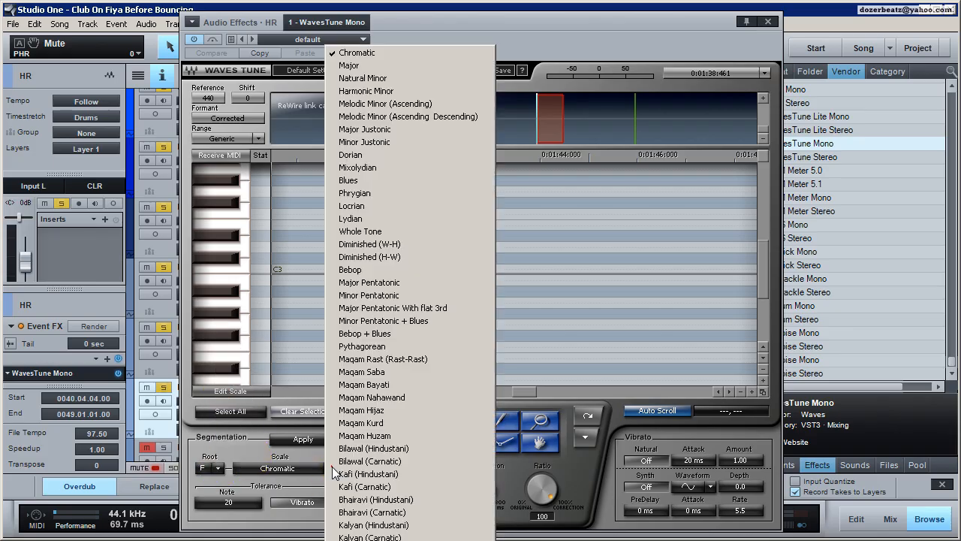
click(423, 79)
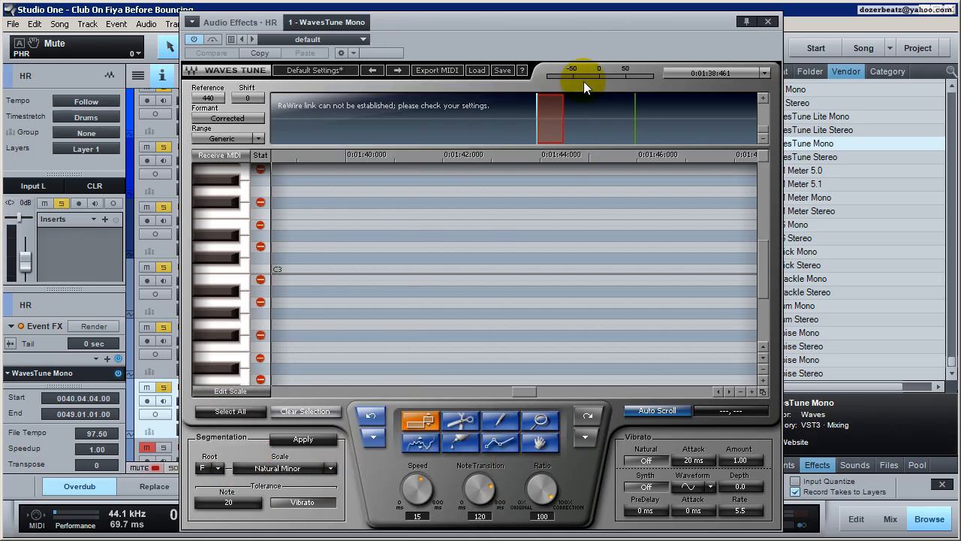
click(766, 22)
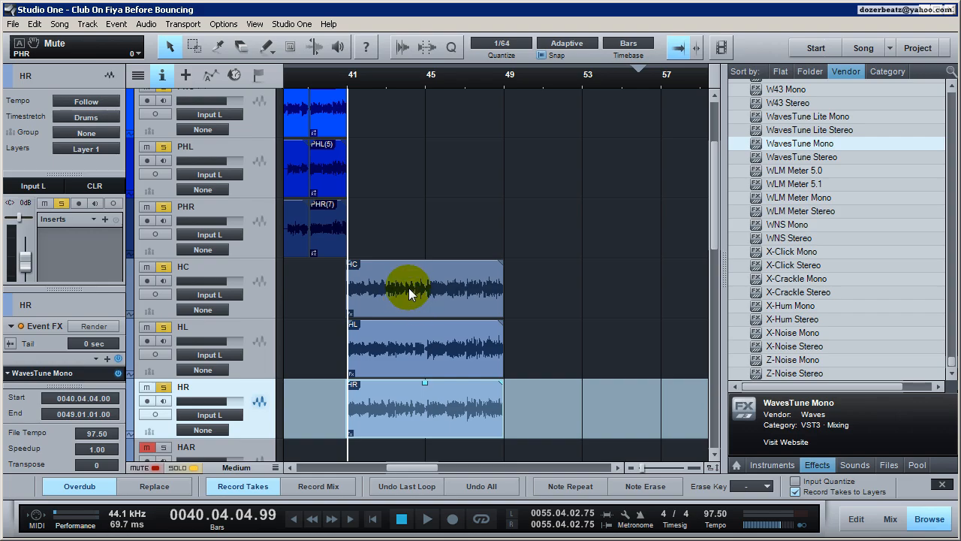
Start playback just before bar 41 so WavesTune scans the hook vocals, and mute the PHR, PHL and PHC tracks.
click(345, 86)
key(space)
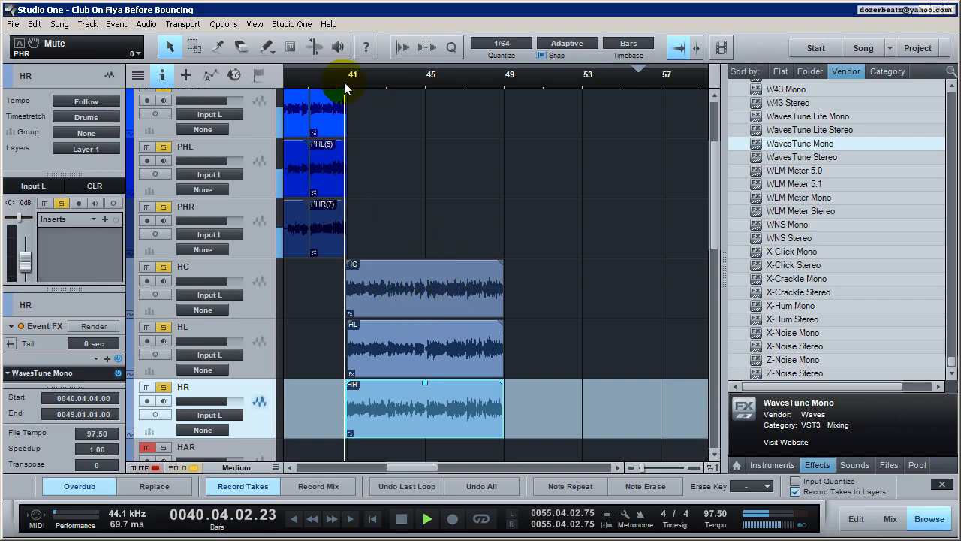
click(146, 206)
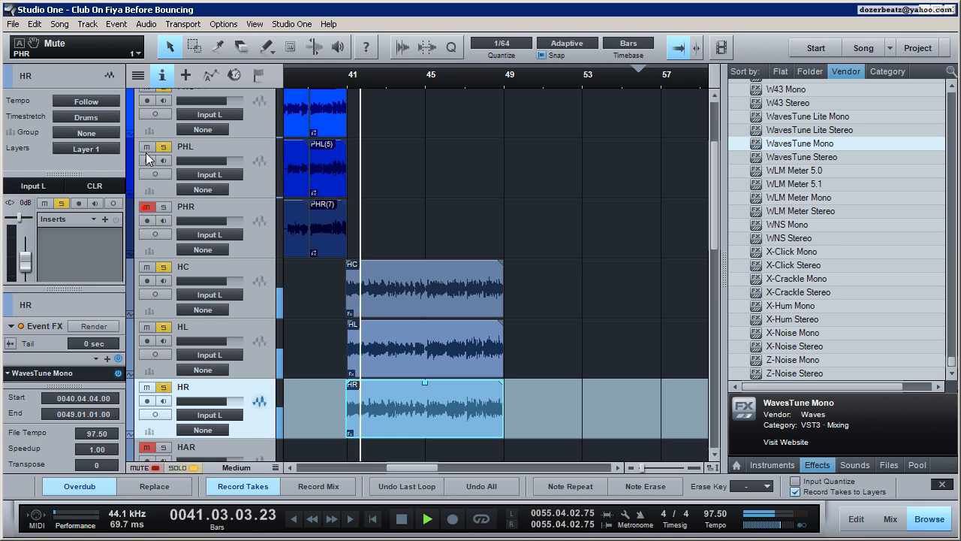
click(147, 147)
click(146, 101)
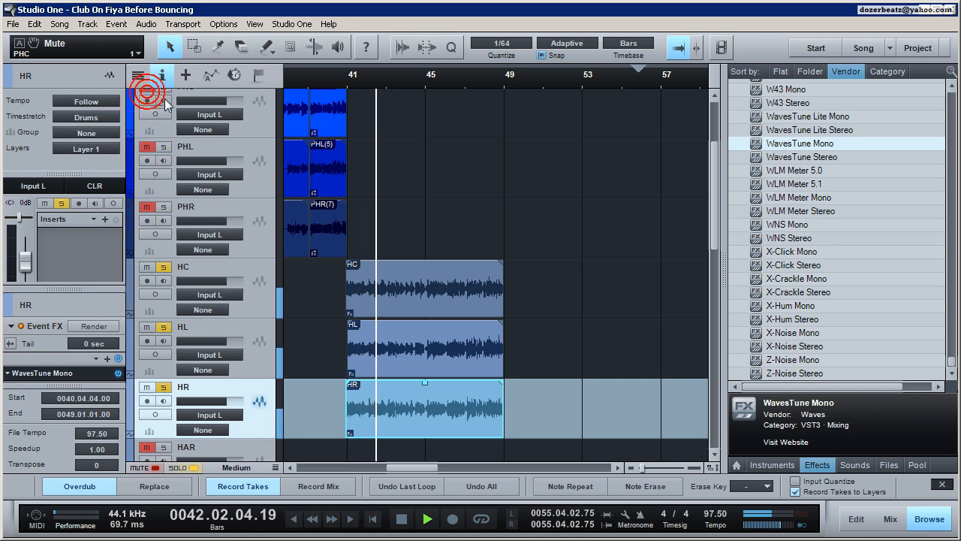
Monitor the WavesTune scan of the HC event and stop playback at the end of the hook around bar 49.
click(404, 298)
click(93, 373)
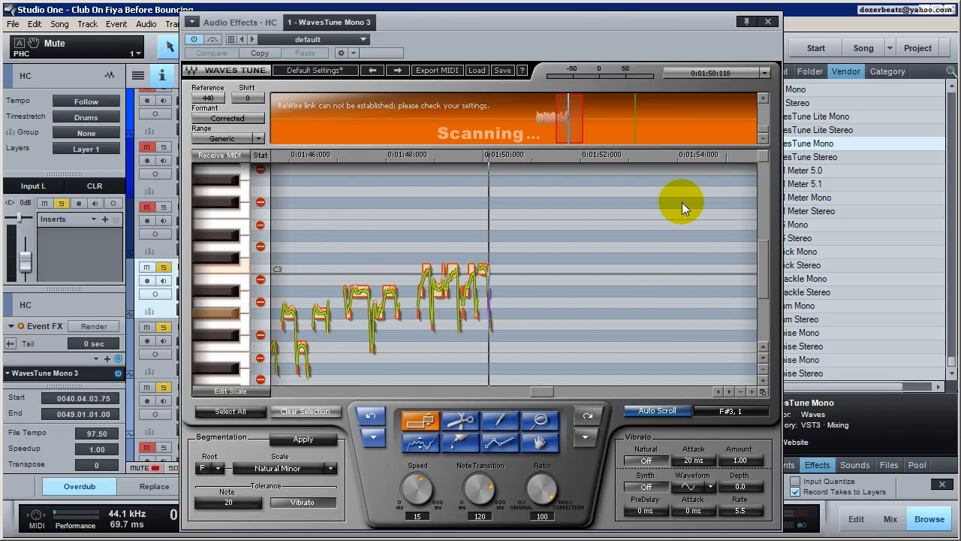
click(768, 25)
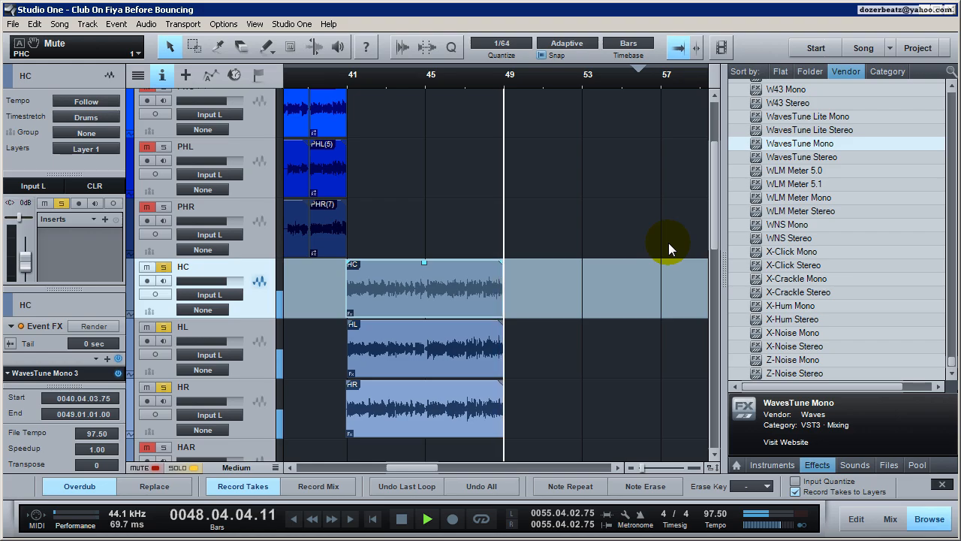
key(space)
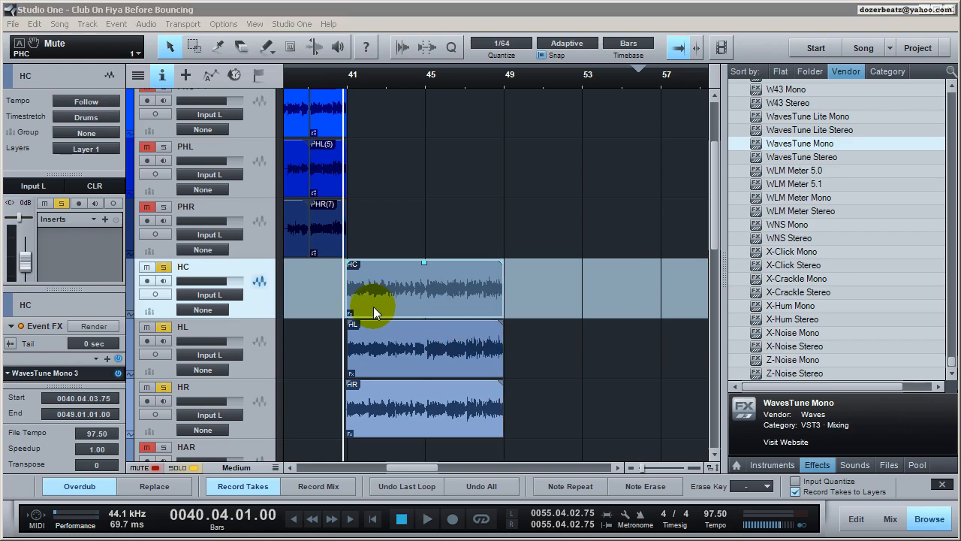
Set the WavesTune speed to 1 and note transition to 9 for the HC event, and close the plug-in window.
click(365, 343)
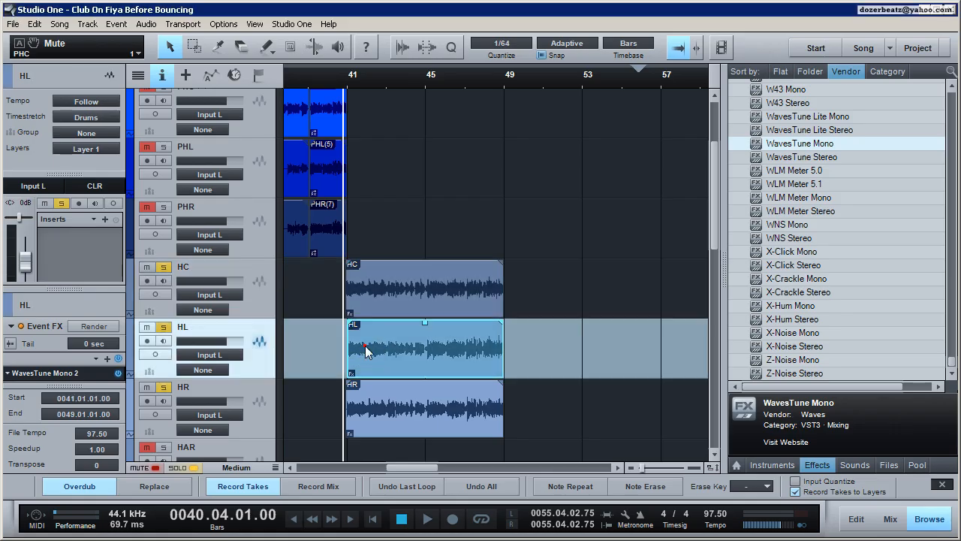
click(369, 305)
double_click(58, 369)
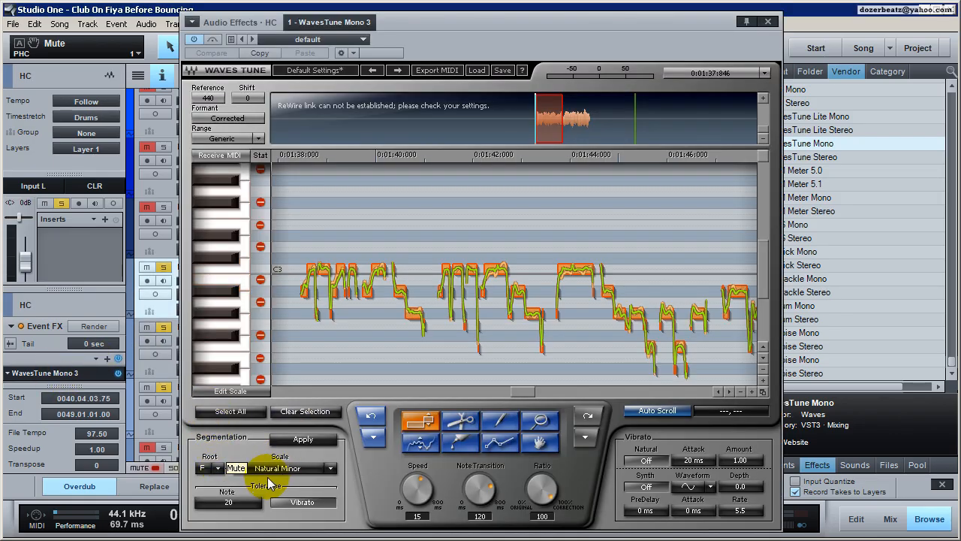
mouse_move(431, 479)
mouse_down()
mouse_move(432, 503)
mouse_move(476, 490)
mouse_move(476, 514)
mouse_up()
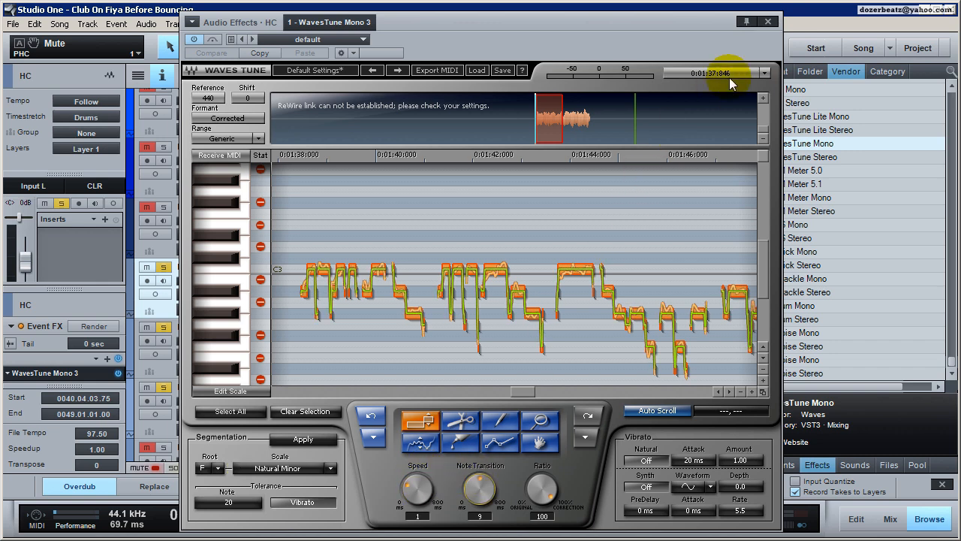
click(766, 22)
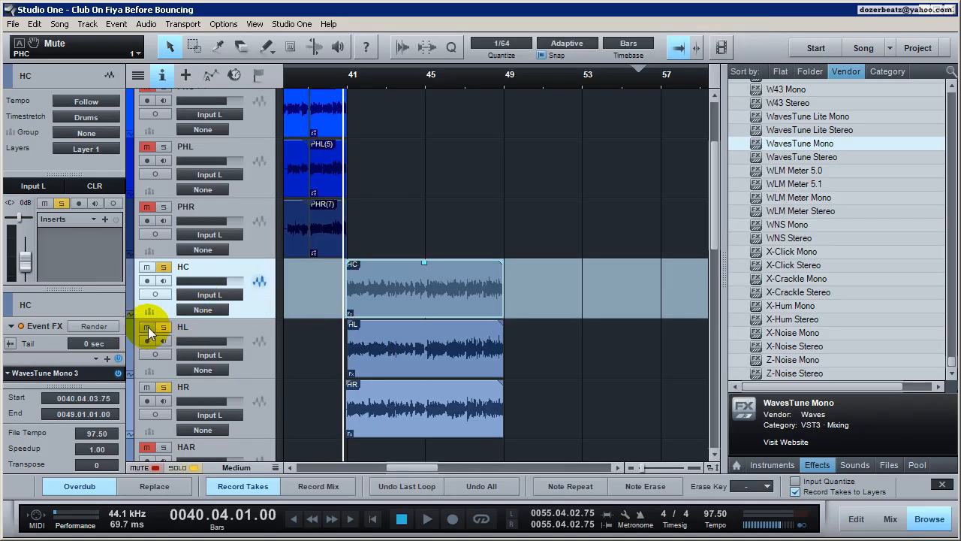
Mute the HL and HR tracks, audition HC in WavesTune, and set its note transition to 12 before closing the plug-in window.
double_click(363, 283)
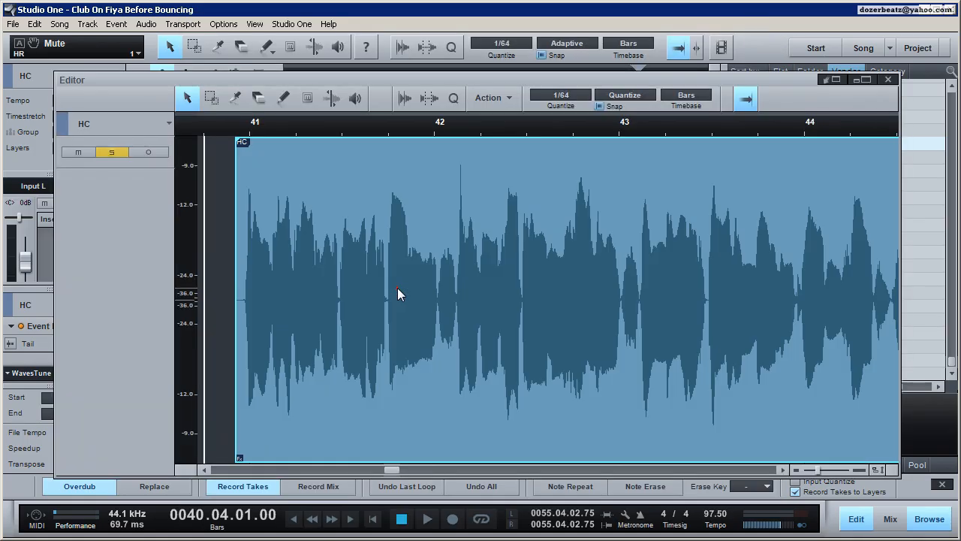
click(889, 80)
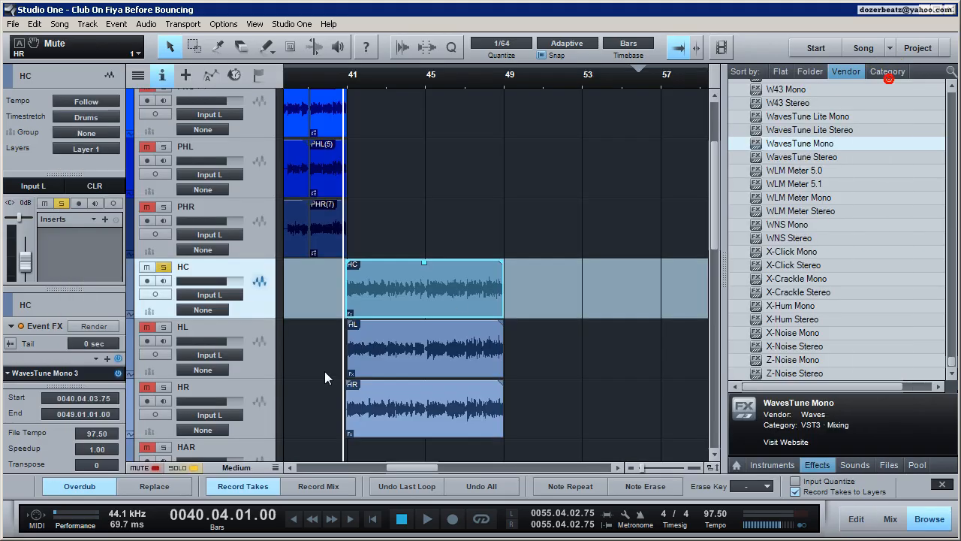
double_click(59, 375)
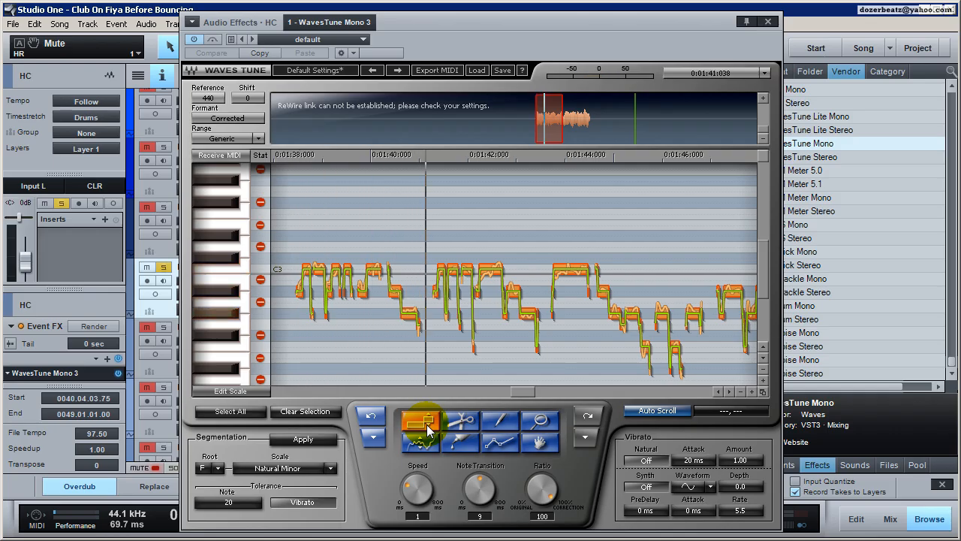
drag(528, 391, 539, 391)
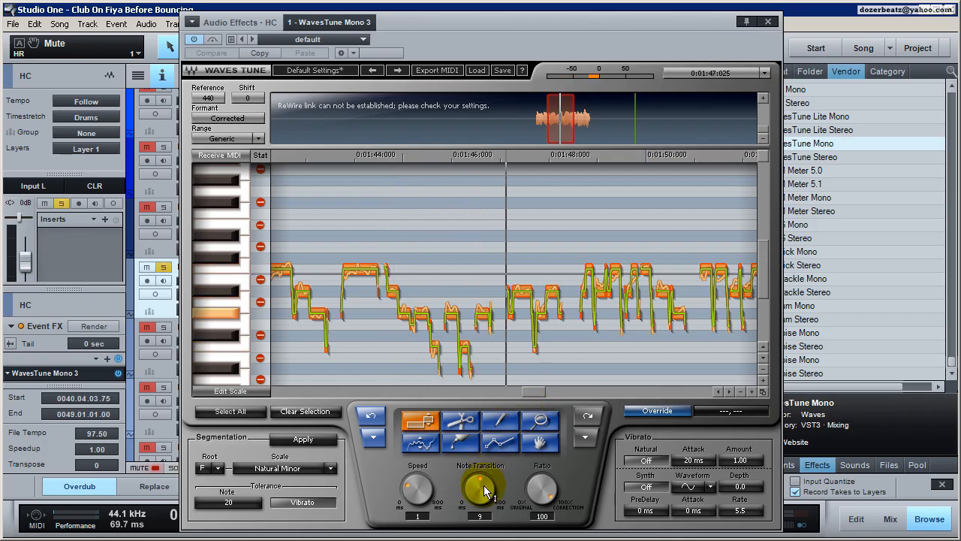
drag(485, 492, 483, 476)
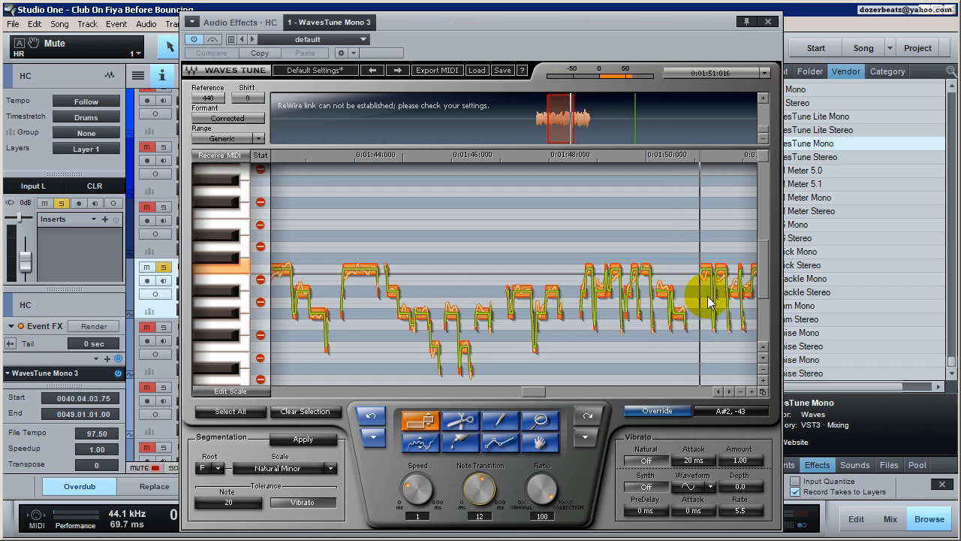
key(space)
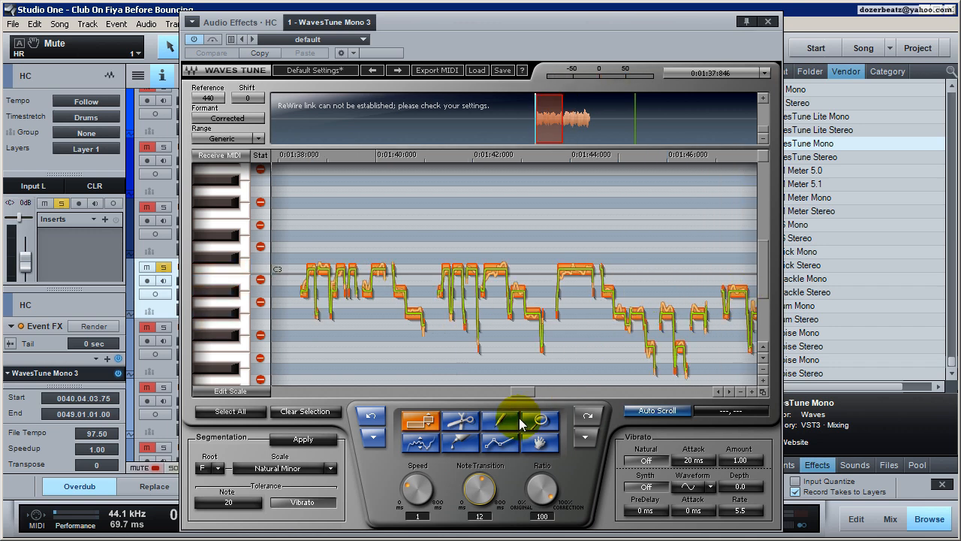
drag(523, 390, 543, 392)
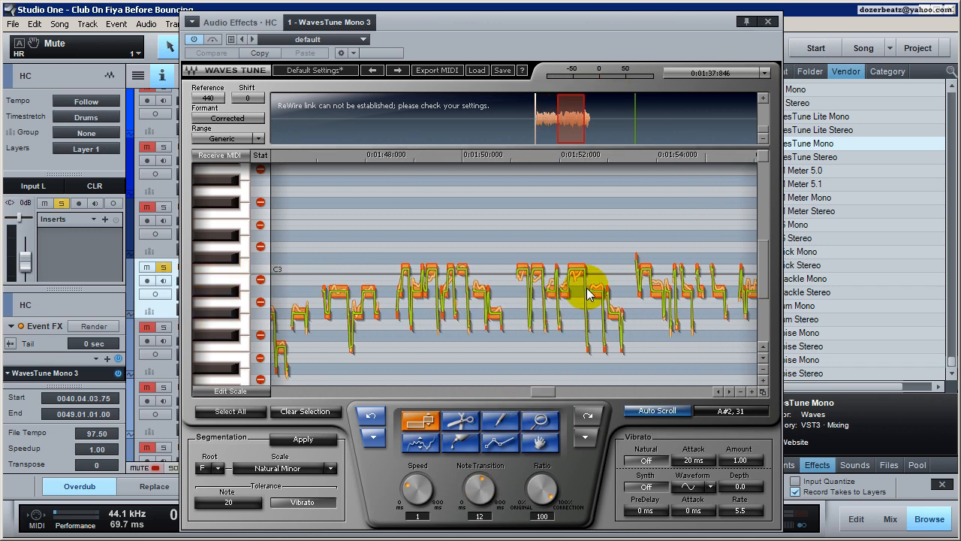
click(507, 158)
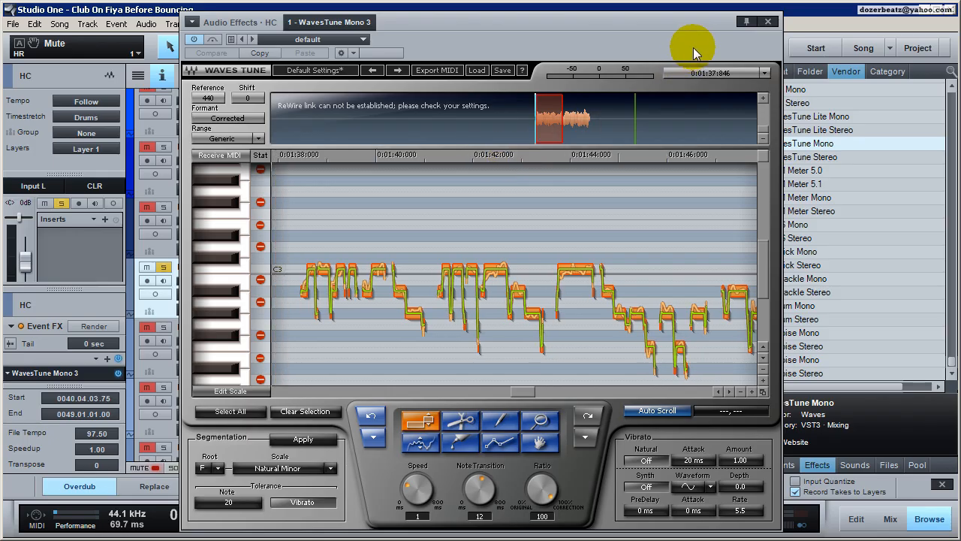
click(767, 22)
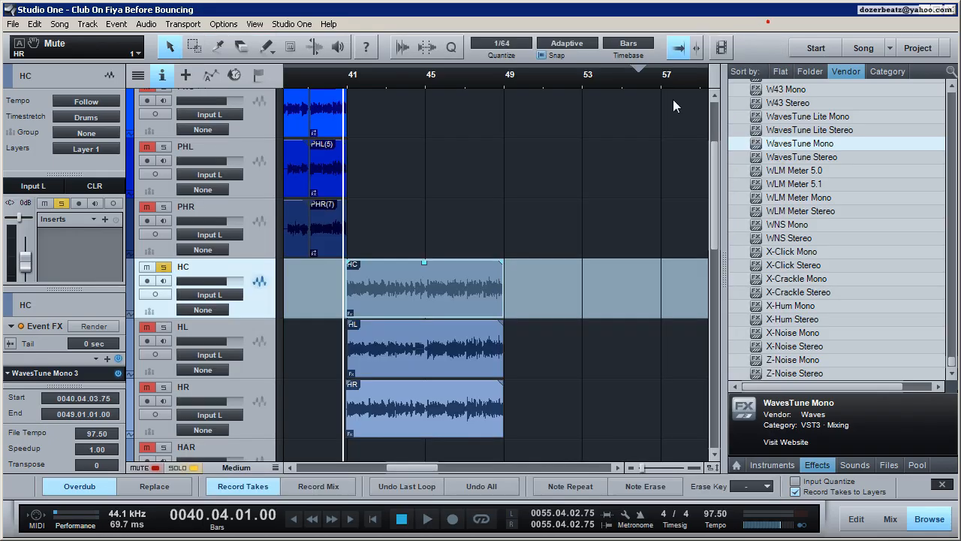
Audition the tuned HC vocal repeatedly from about bar 46.
click(444, 85)
key(space)
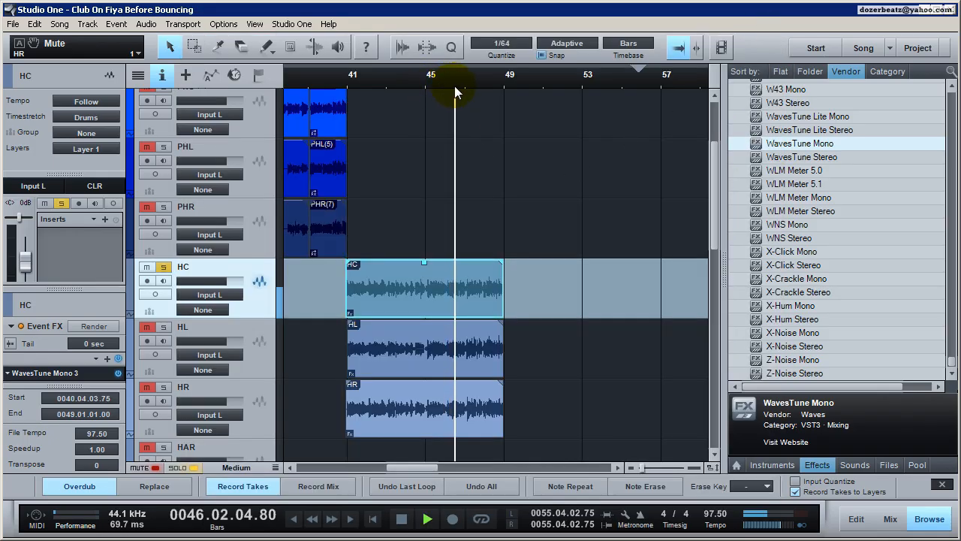
key(space)
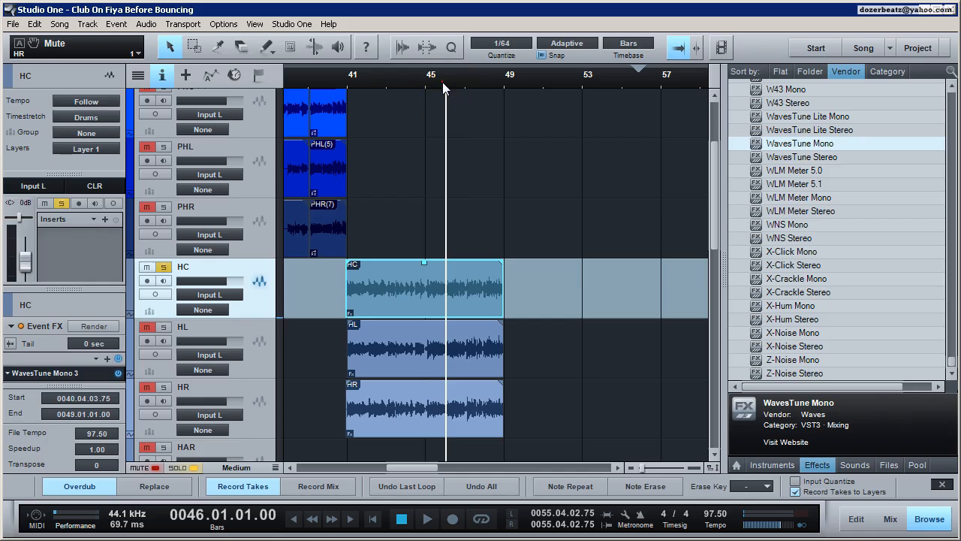
click(443, 85)
key(space)
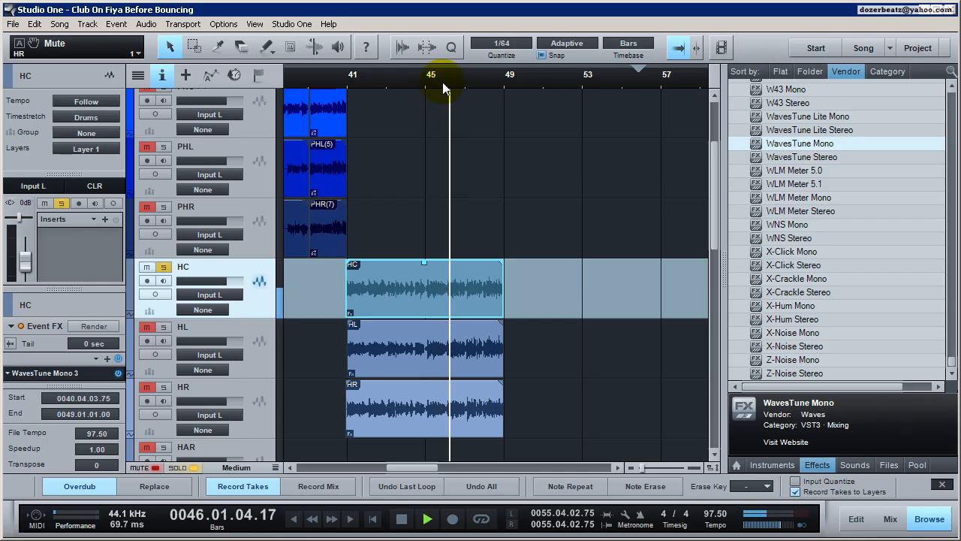
key(space)
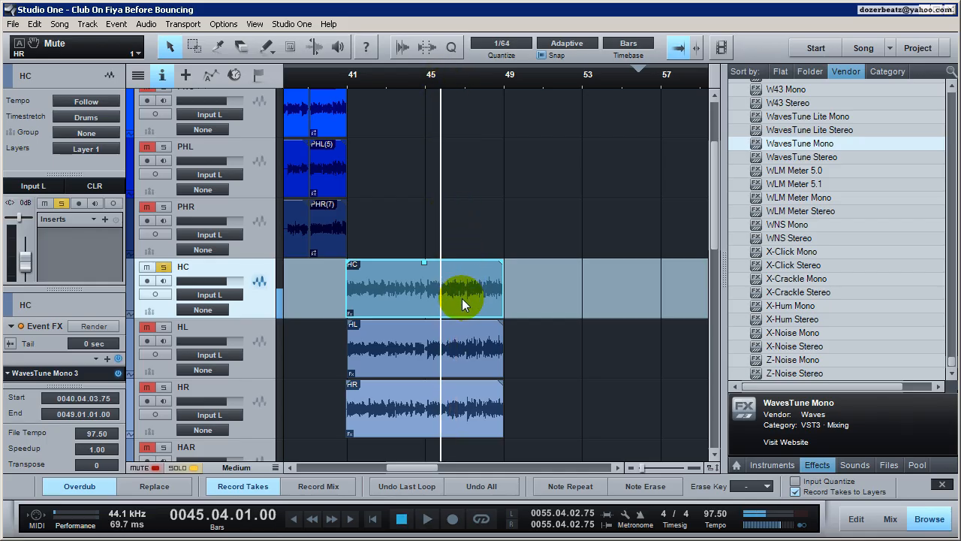
Audition the HC vocal from bar 46, then in its WavesTune editor play through the phrase around 1:51.
key(space)
key(space)
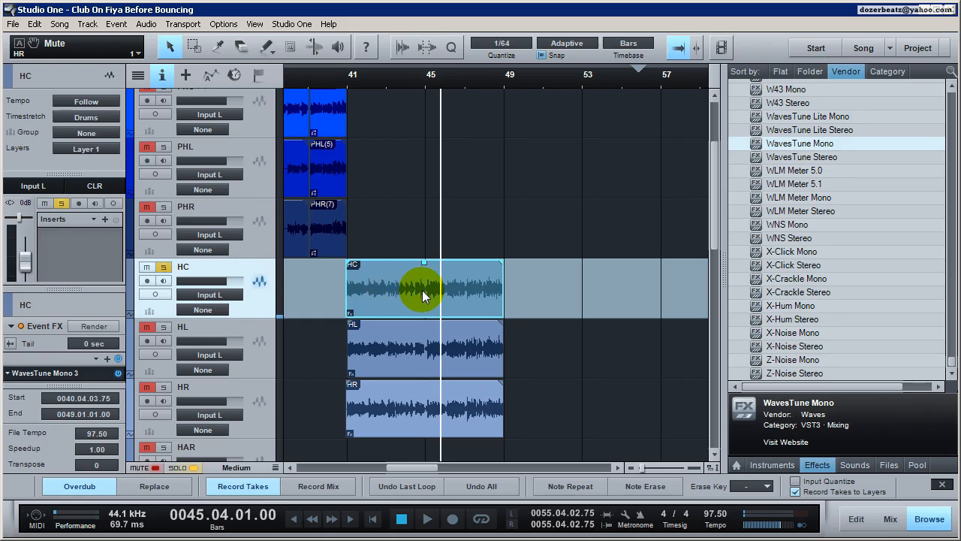
double_click(34, 373)
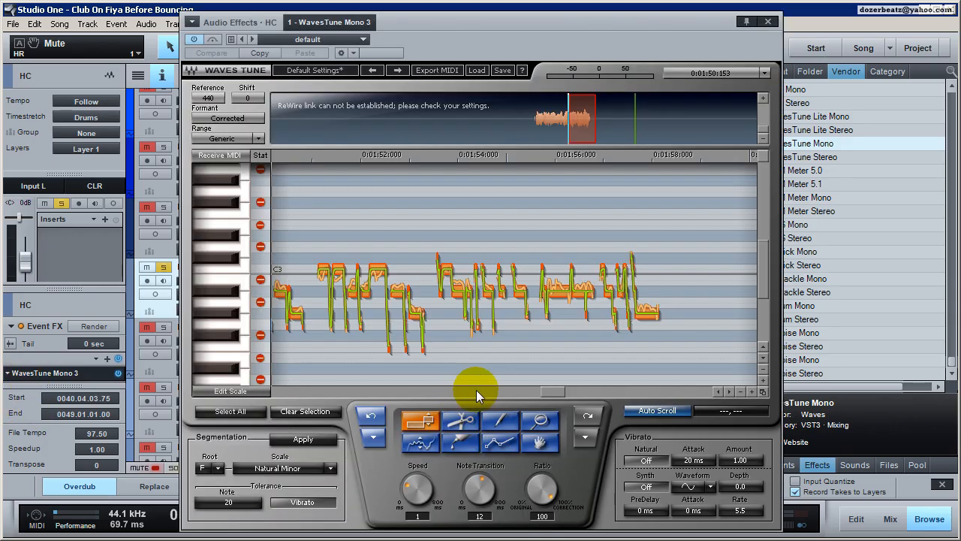
key(space)
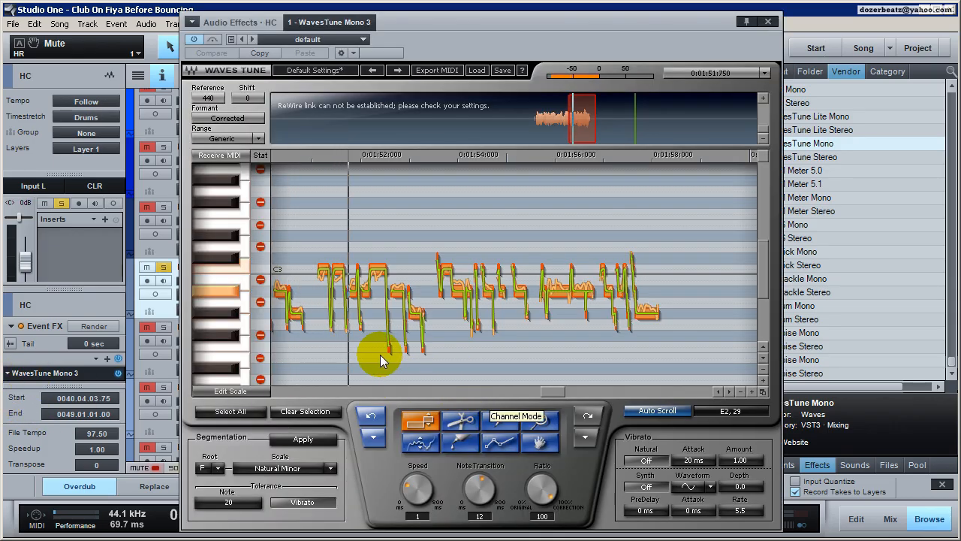
key(space)
click(348, 246)
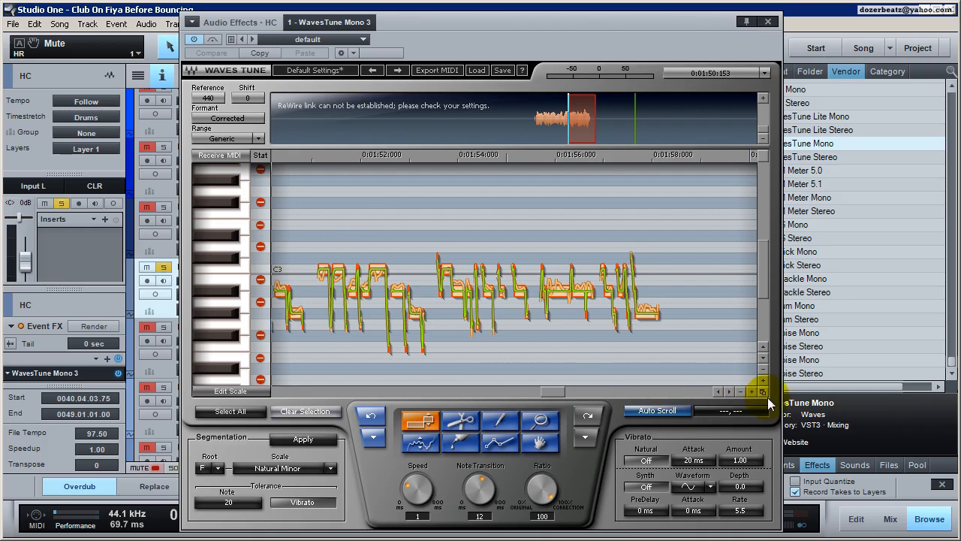
Place the WavesTune playhead at about 1:51.8 on the suspect phrase and select all of the HC notes.
click(749, 392)
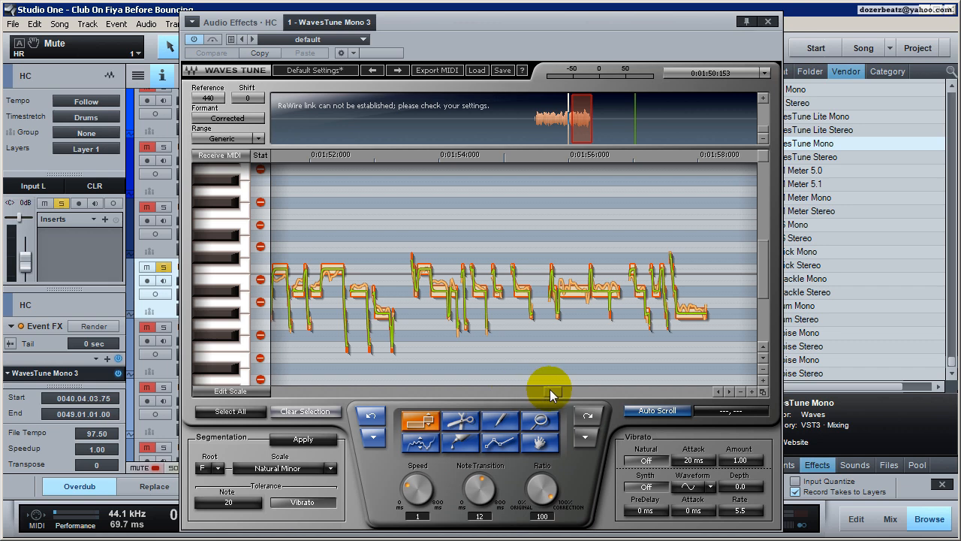
drag(550, 389, 543, 390)
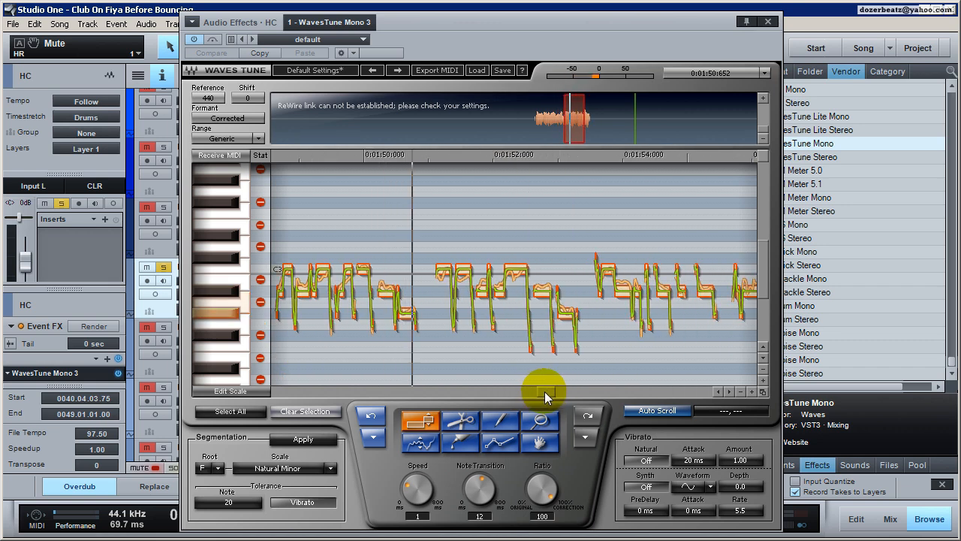
click(481, 156)
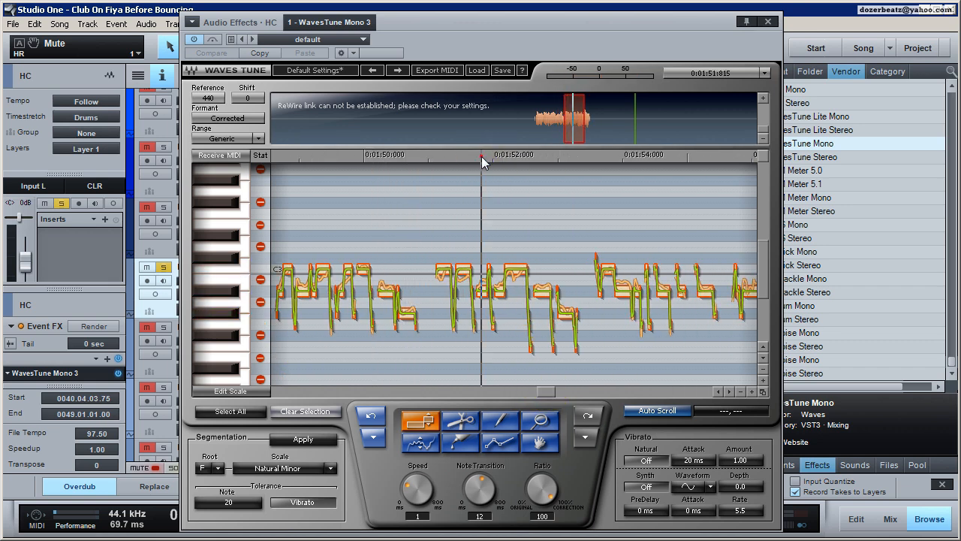
click(764, 391)
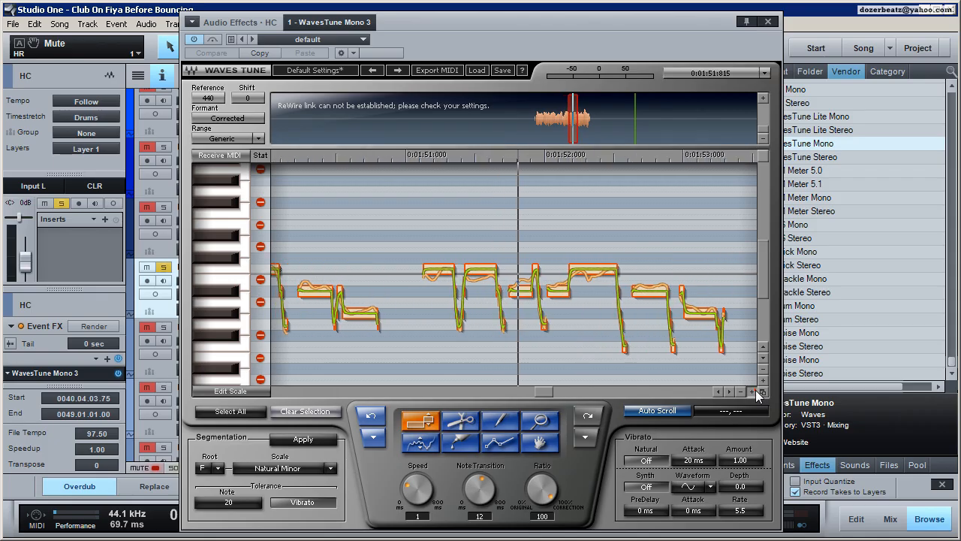
click(765, 377)
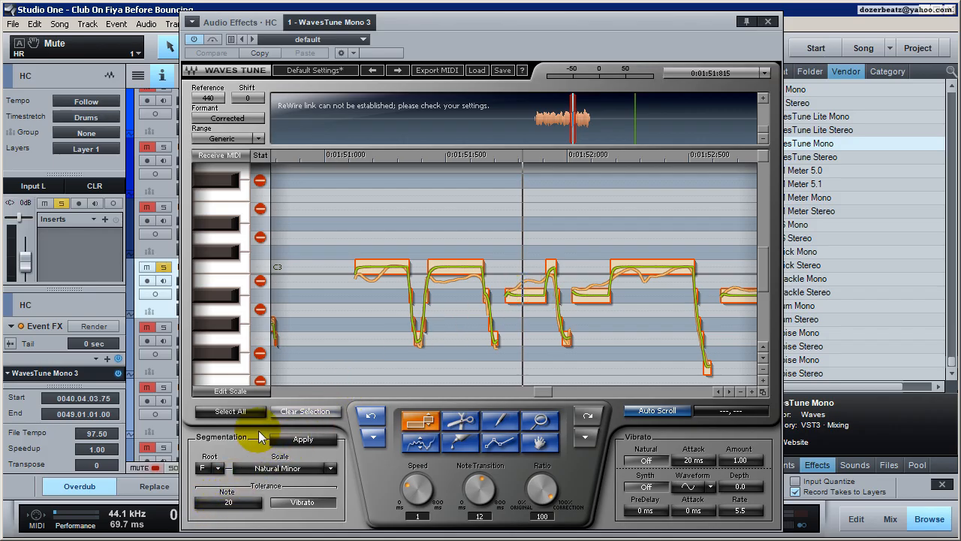
click(235, 413)
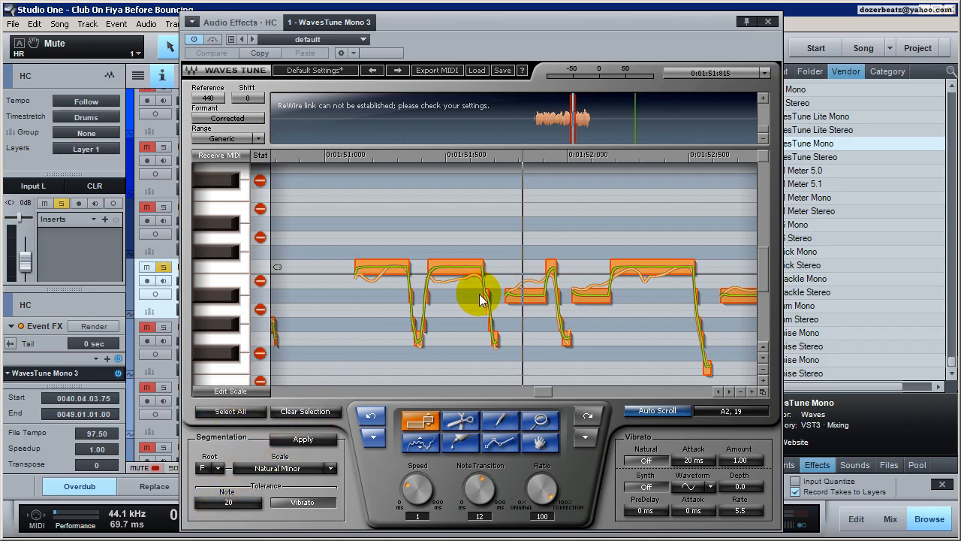
Try note tolerance values of 24, 20, 35 and 28 on the selected HC notes.
click(237, 504)
drag(237, 504, 237, 497)
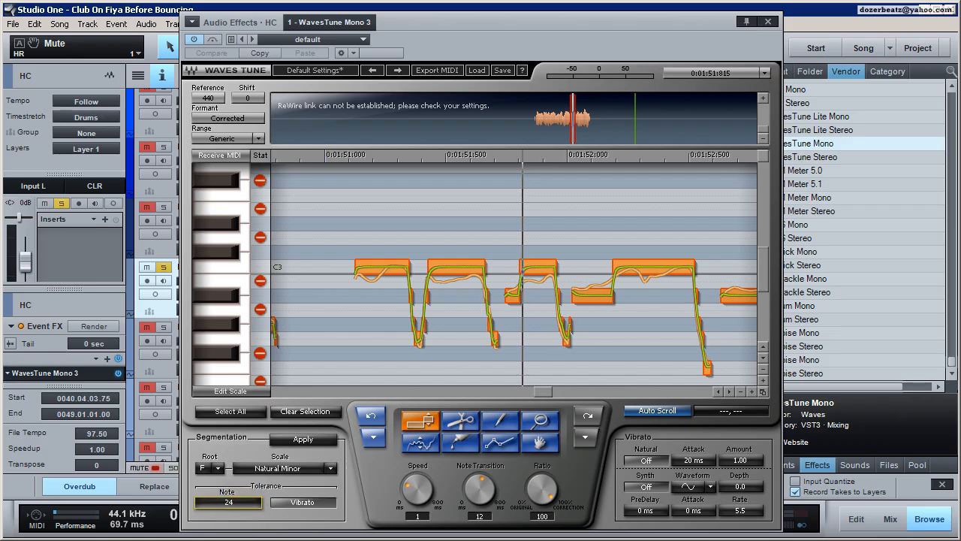
click(229, 504)
drag(227, 504, 227, 507)
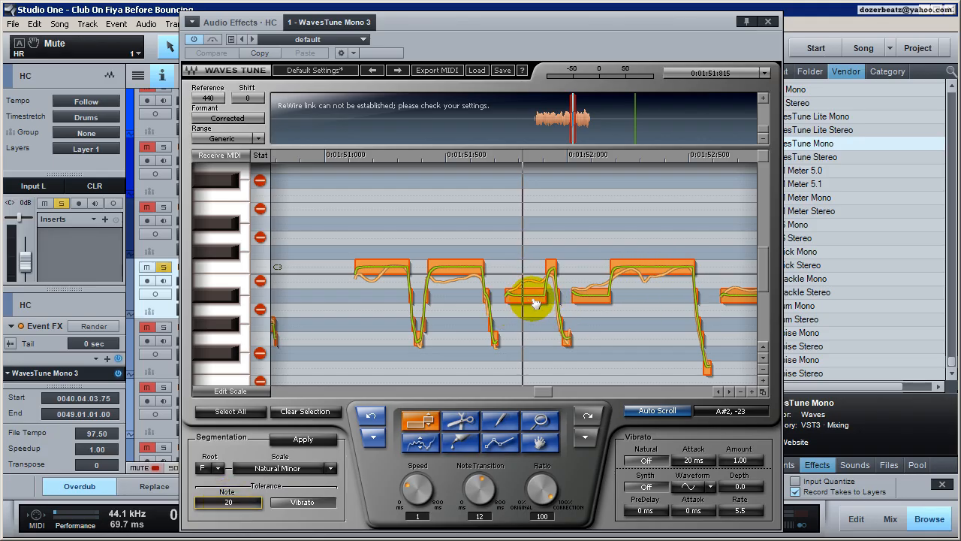
drag(243, 502, 243, 503)
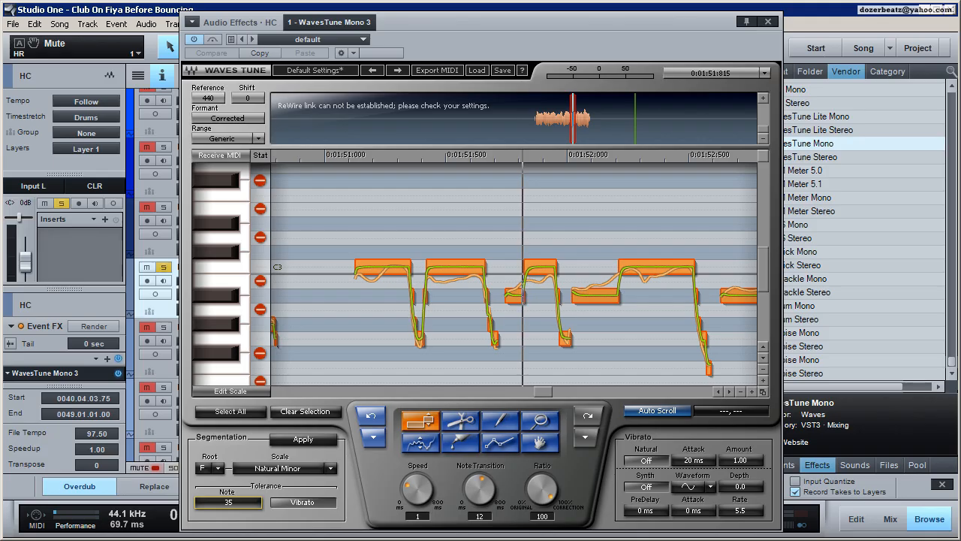
drag(243, 502, 242, 503)
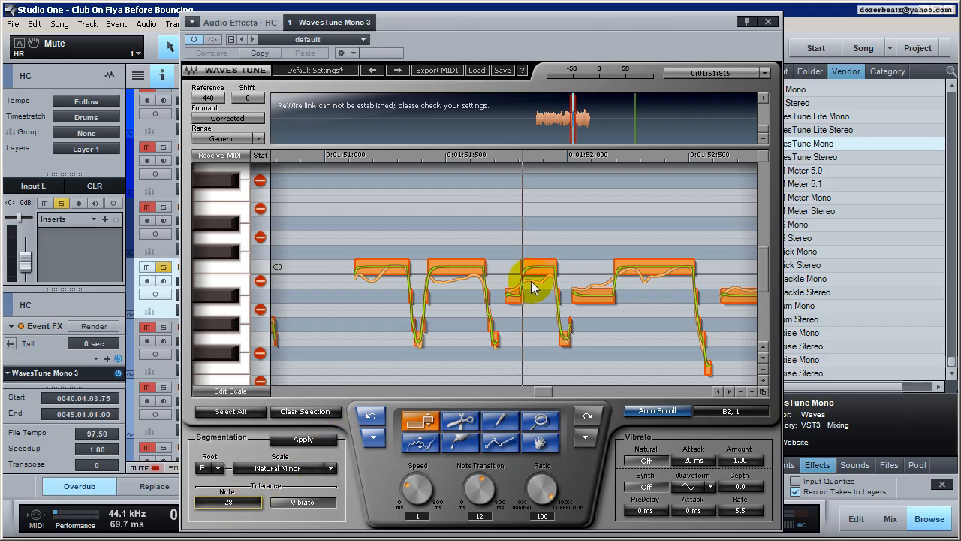
Show the whole second half of the HC notes and audition it with the current note tolerance.
click(741, 391)
click(742, 391)
click(741, 391)
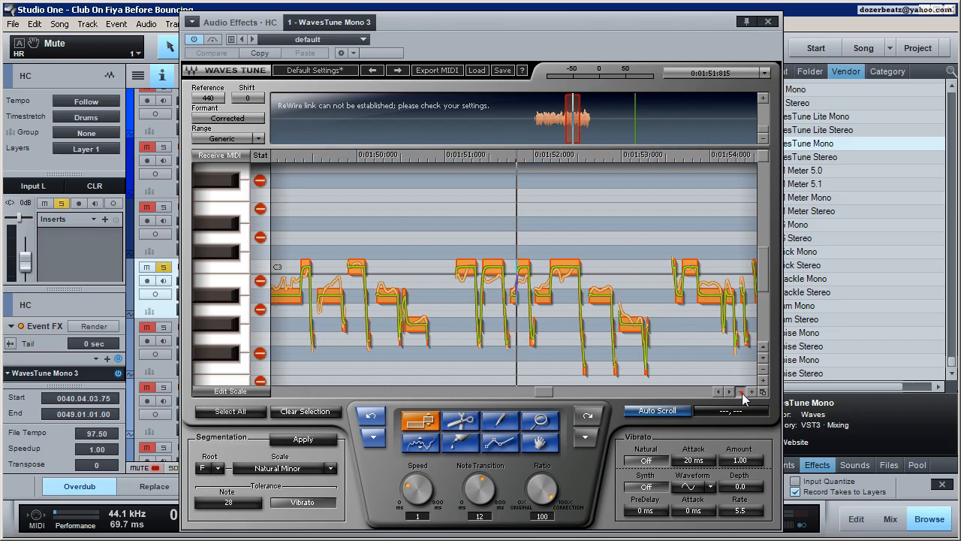
click(741, 391)
click(762, 373)
click(762, 374)
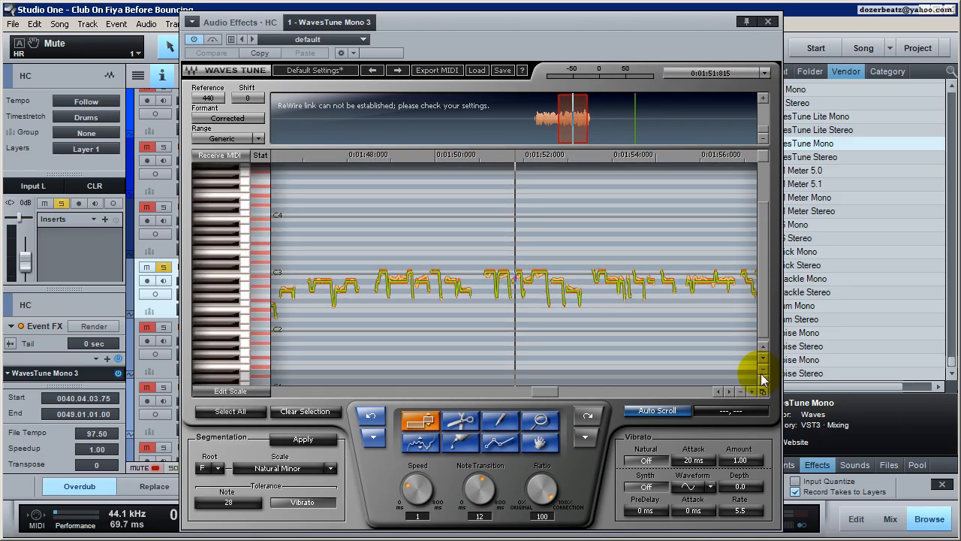
click(763, 381)
click(763, 381)
click(763, 380)
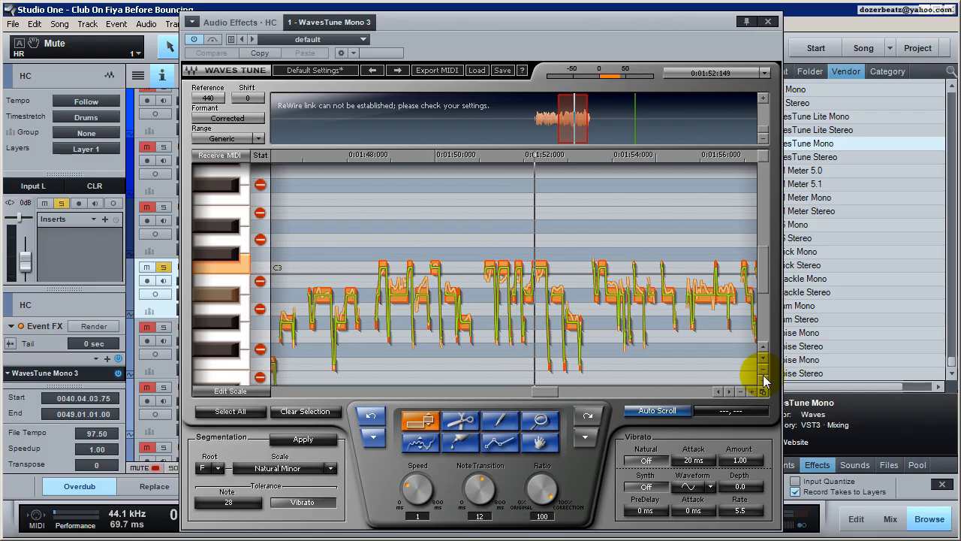
key(space)
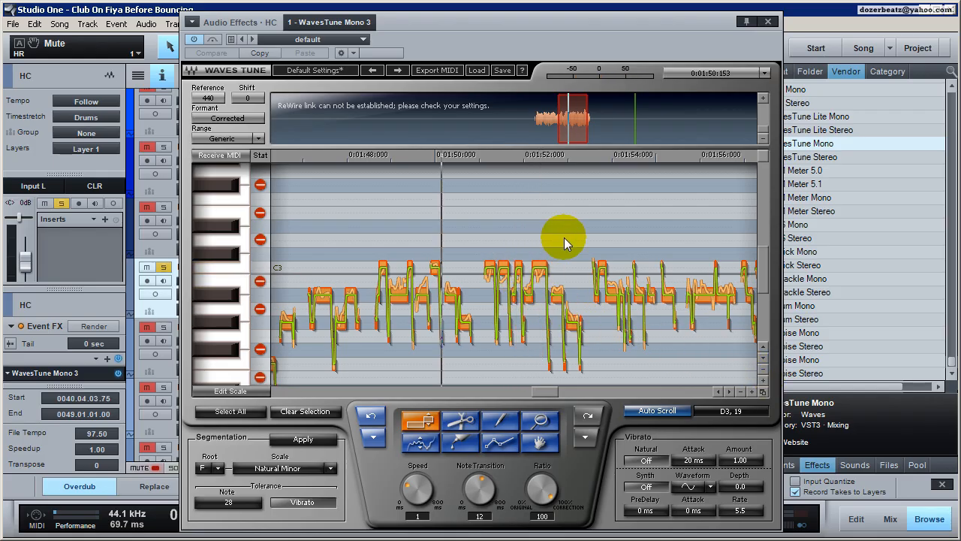
Try a note tolerance of 21 on the HC notes and audition the phrase.
drag(238, 504, 238, 520)
key(space)
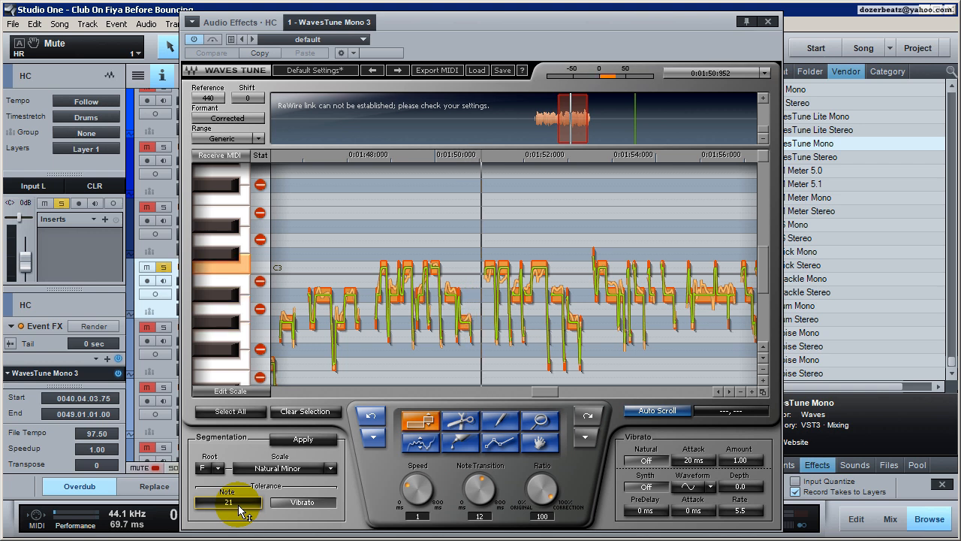
key(space)
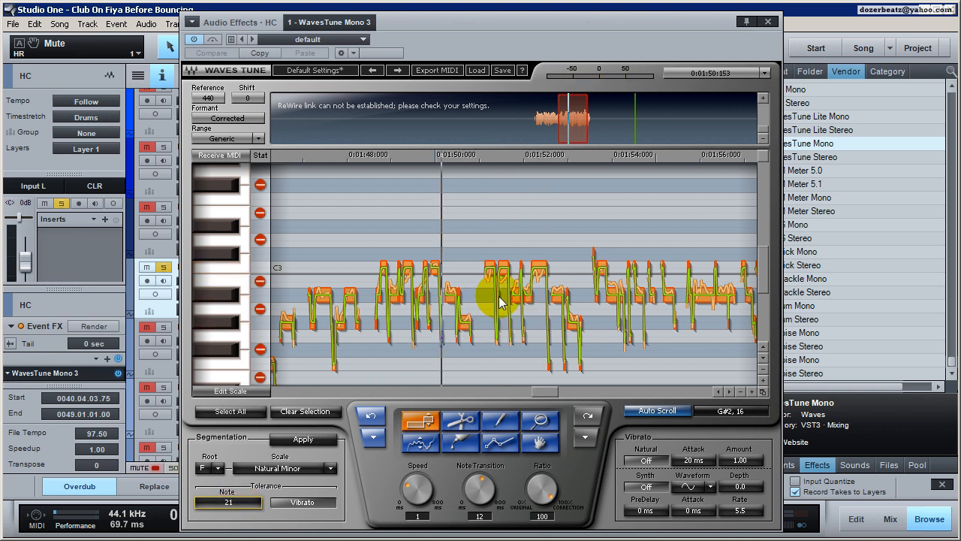
Set the HC note tolerance to 33, audition the result through the end of the hook, and close the WavesTune window.
drag(243, 507, 247, 497)
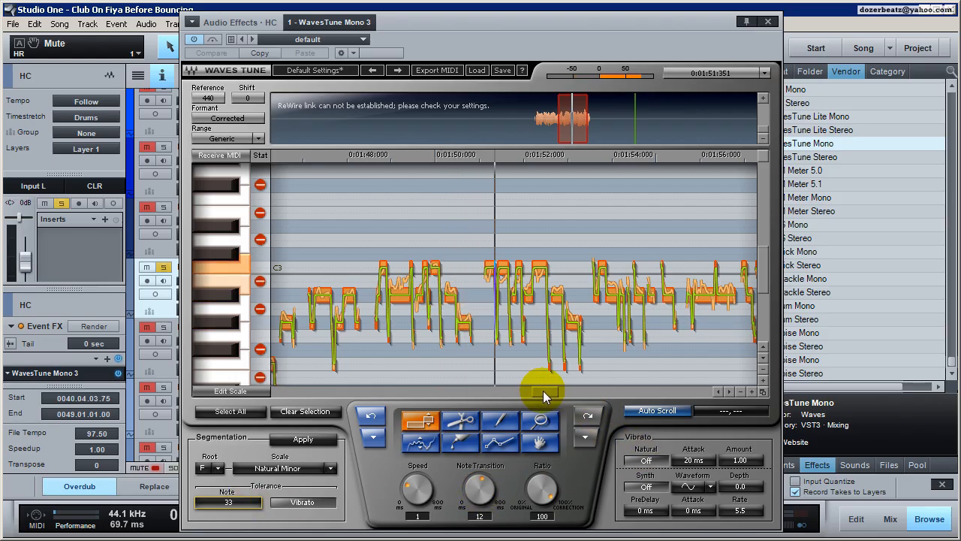
key(space)
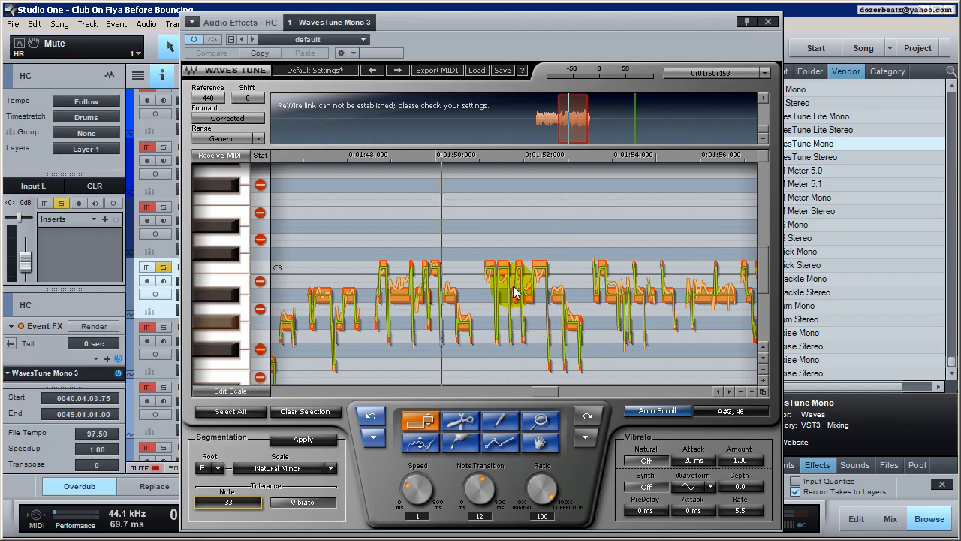
key(space)
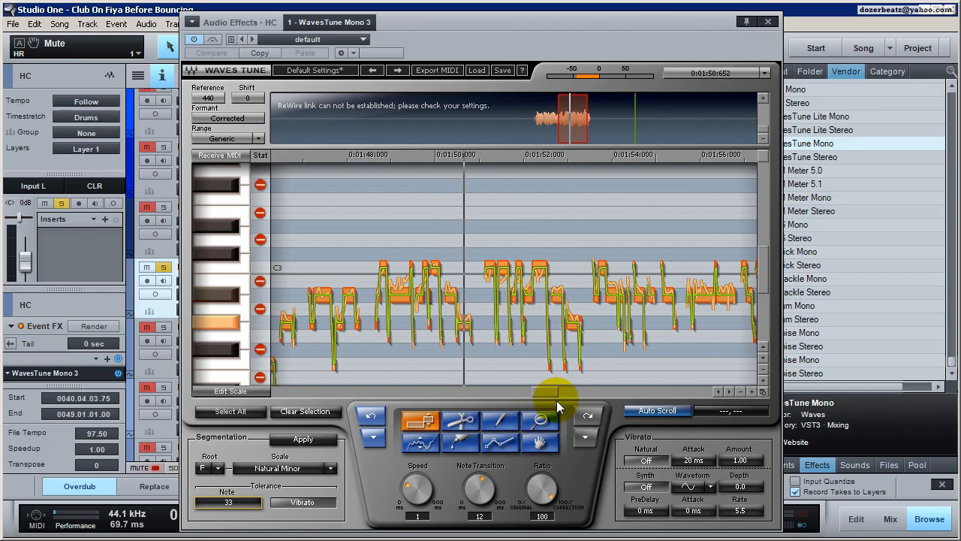
drag(548, 391, 556, 393)
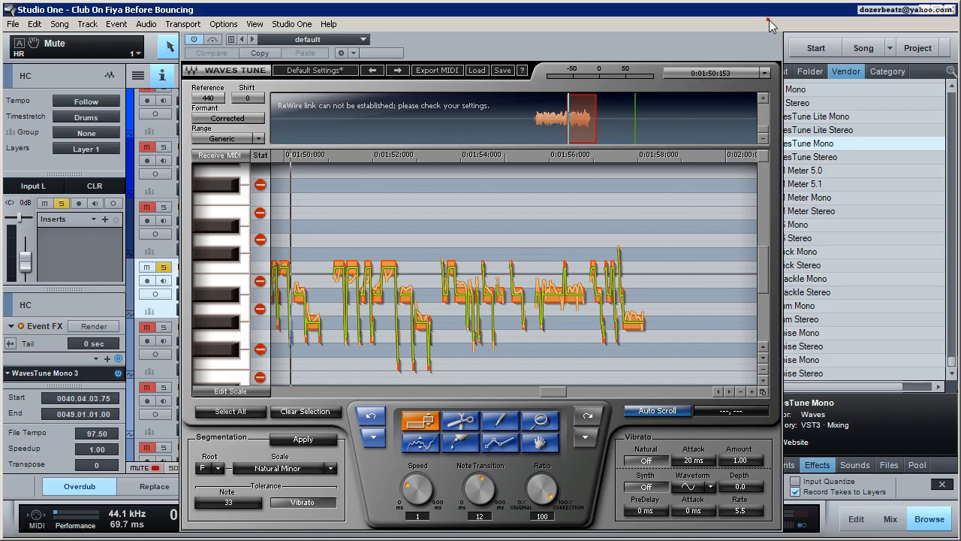
click(769, 23)
Select the HL event, unmute and solo its track, and place the playhead at bar 41.
click(392, 342)
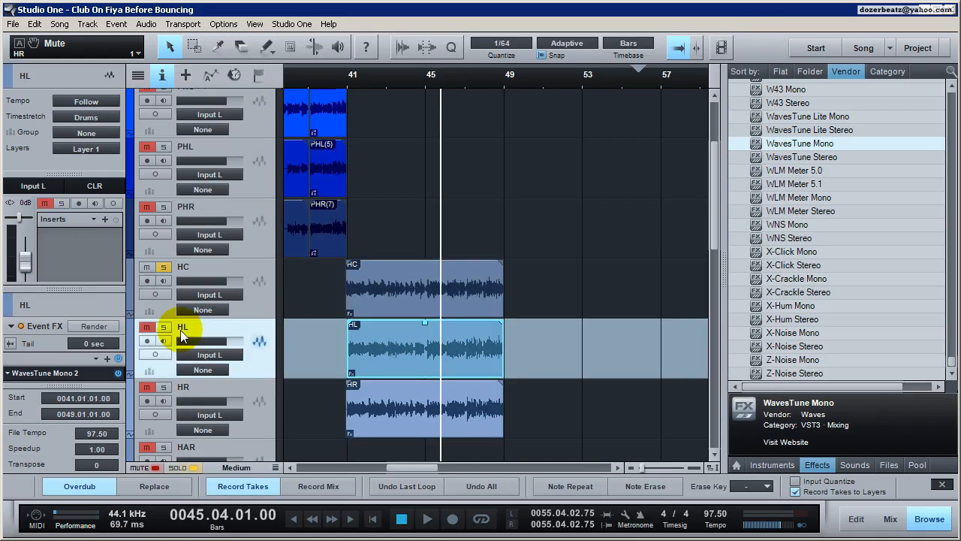
click(147, 330)
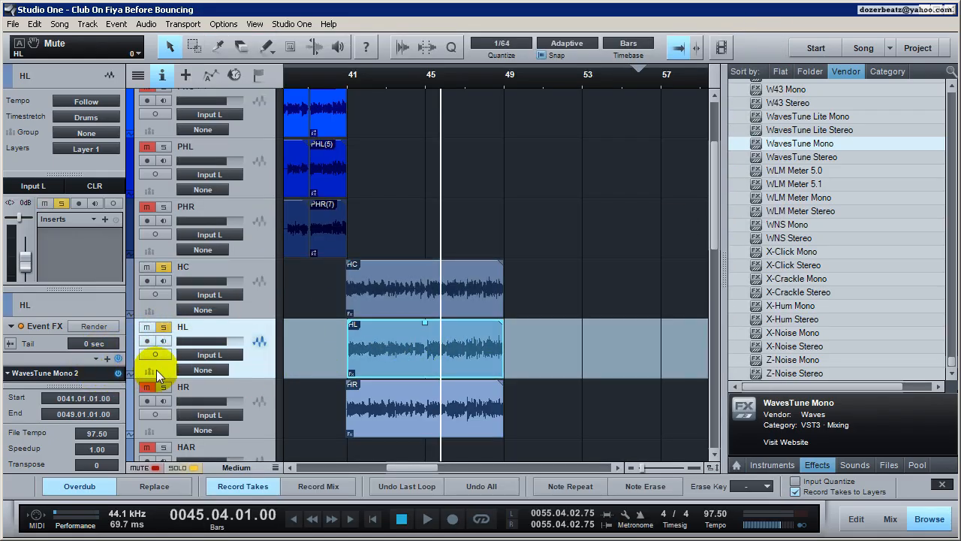
click(350, 84)
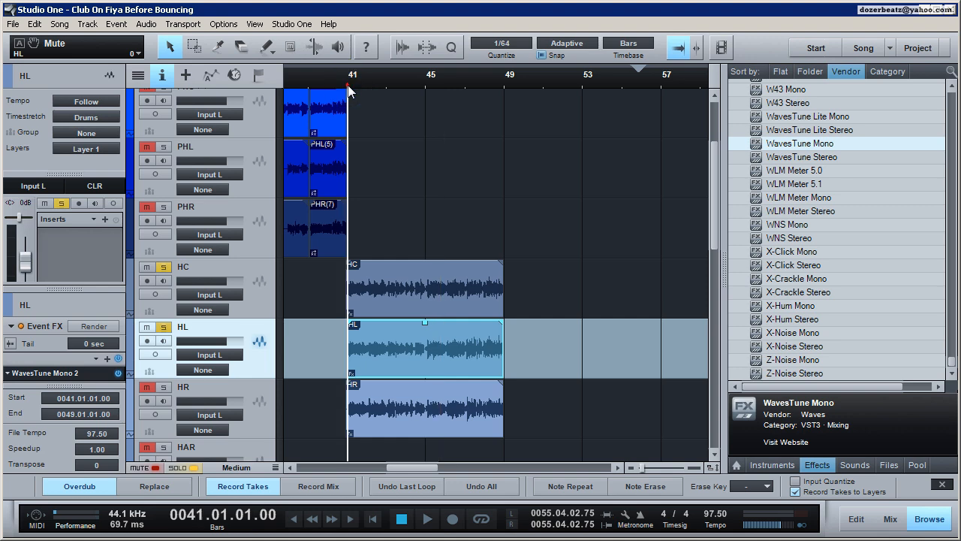
Select all HL notes in WavesTune, set speed to 1 and note transition to 3, and close the plug-in window.
double_click(88, 372)
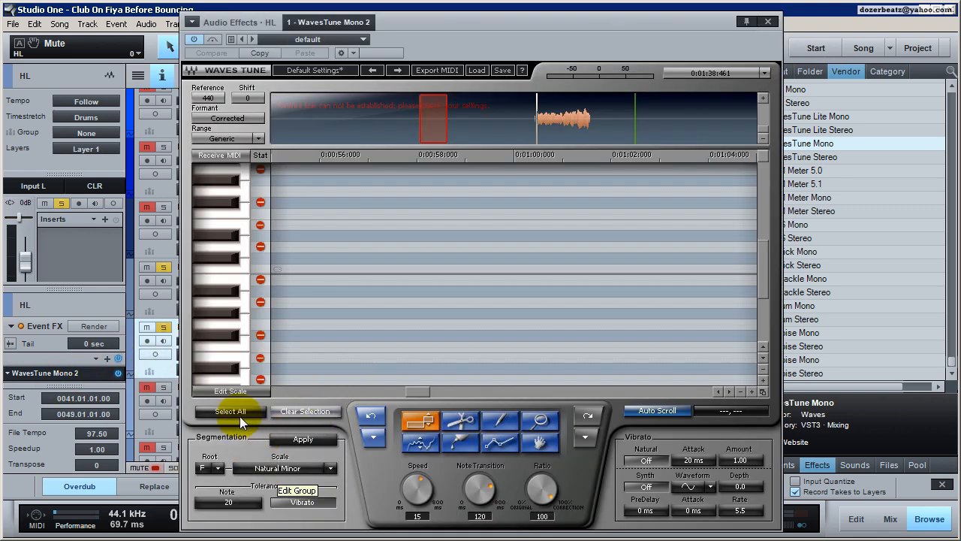
click(240, 415)
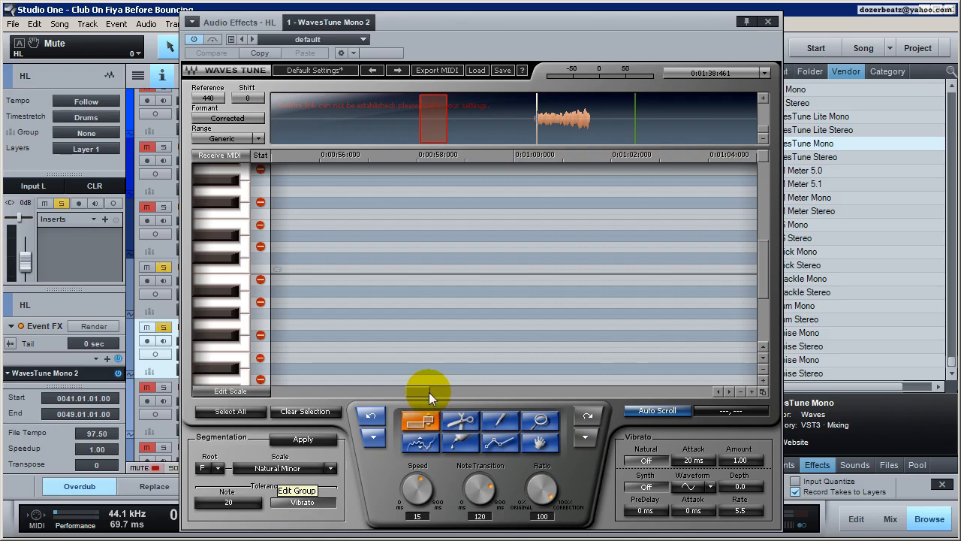
drag(429, 392, 535, 392)
drag(414, 483, 414, 496)
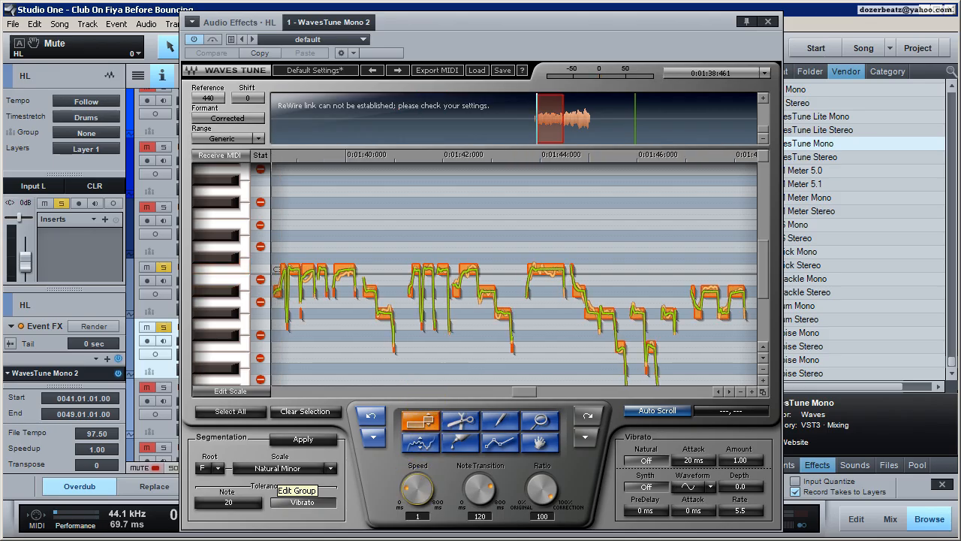
drag(479, 484, 479, 499)
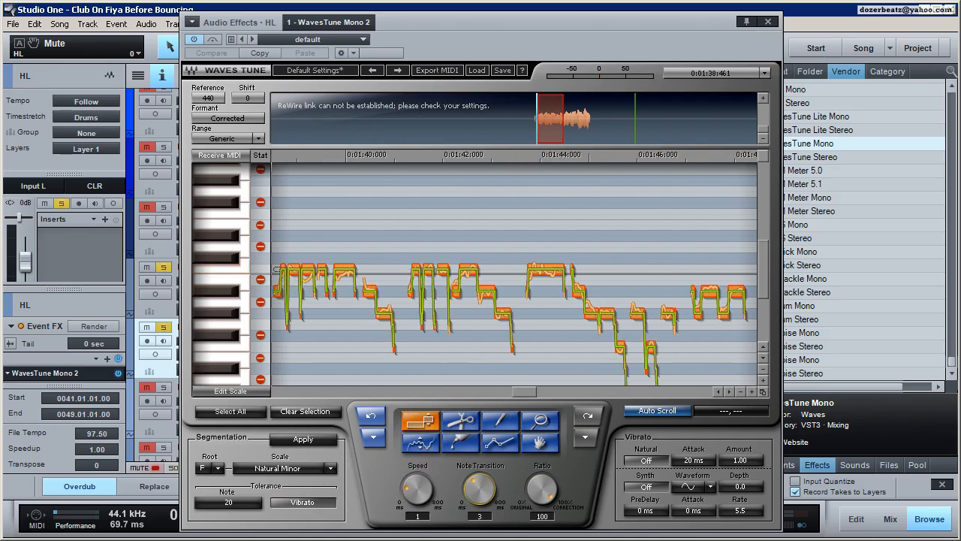
click(768, 23)
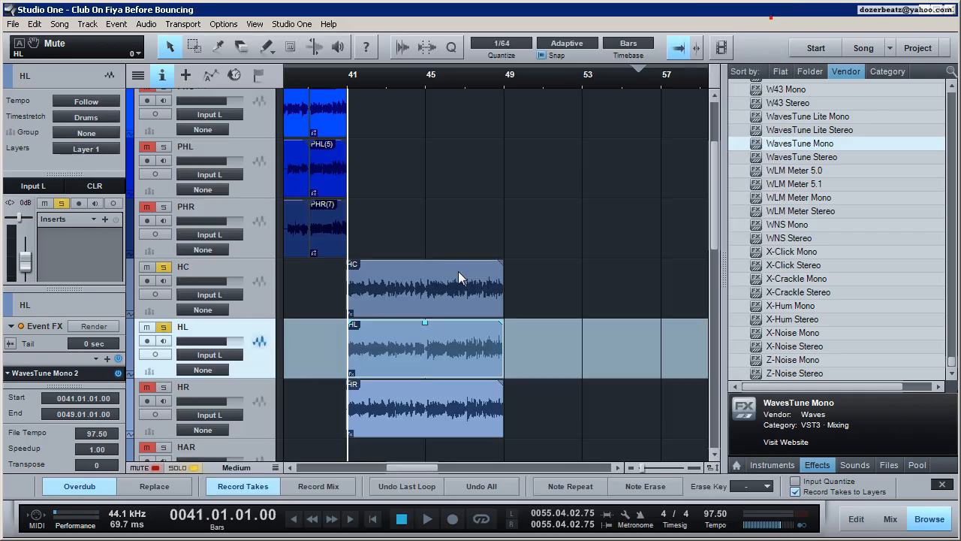
Set the WavesTune speed to 0 and note transition to 6 for the HR event, and close the plug-in window.
click(434, 390)
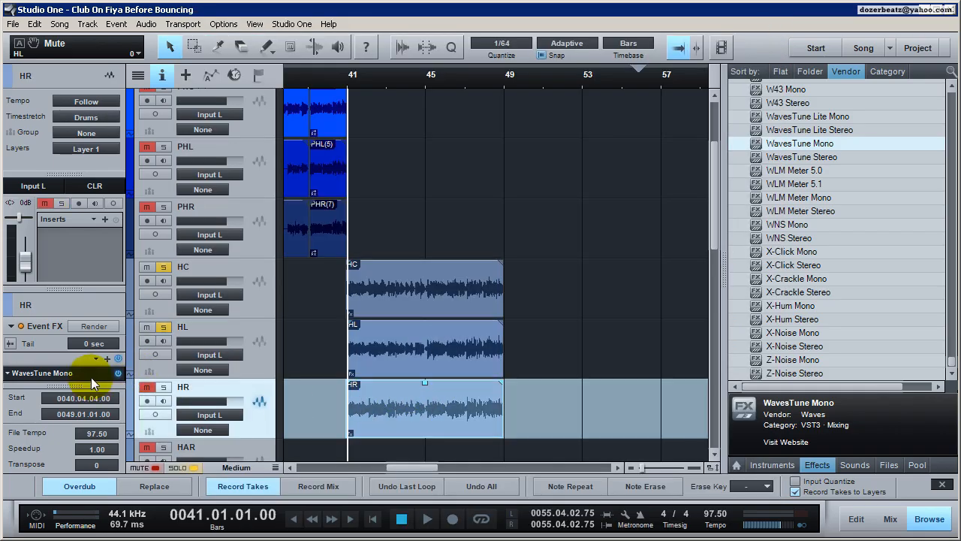
double_click(91, 376)
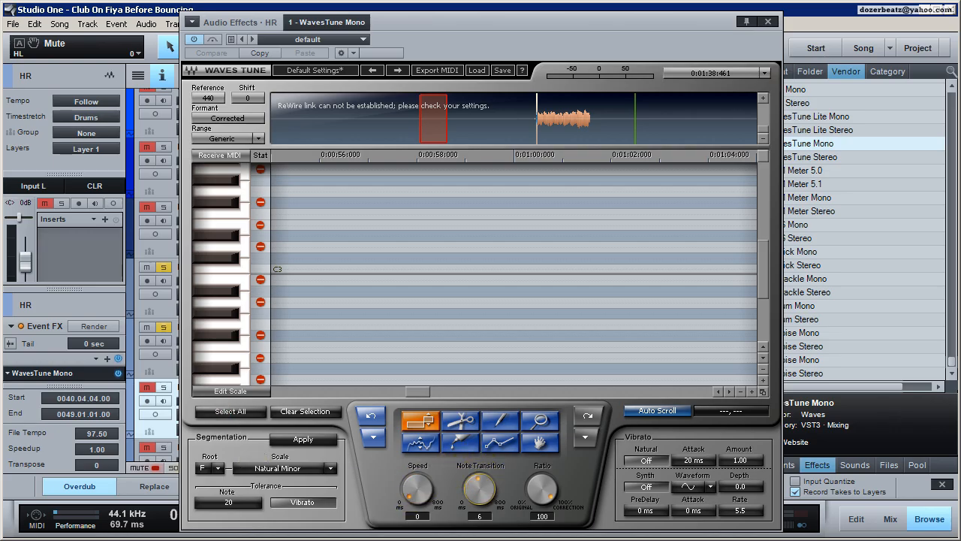
click(768, 22)
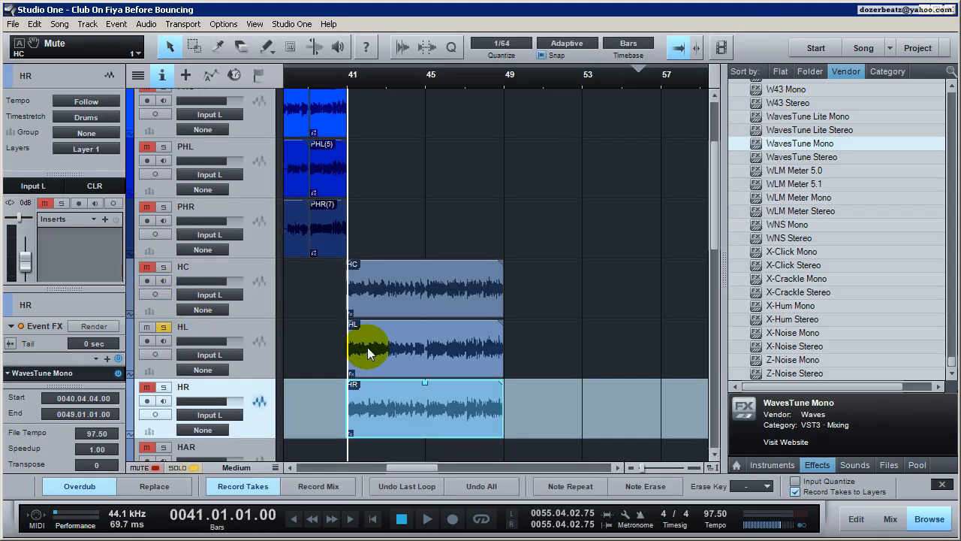
Review the tuned notes of the HR event in WavesTune and close the plug-in window.
click(73, 374)
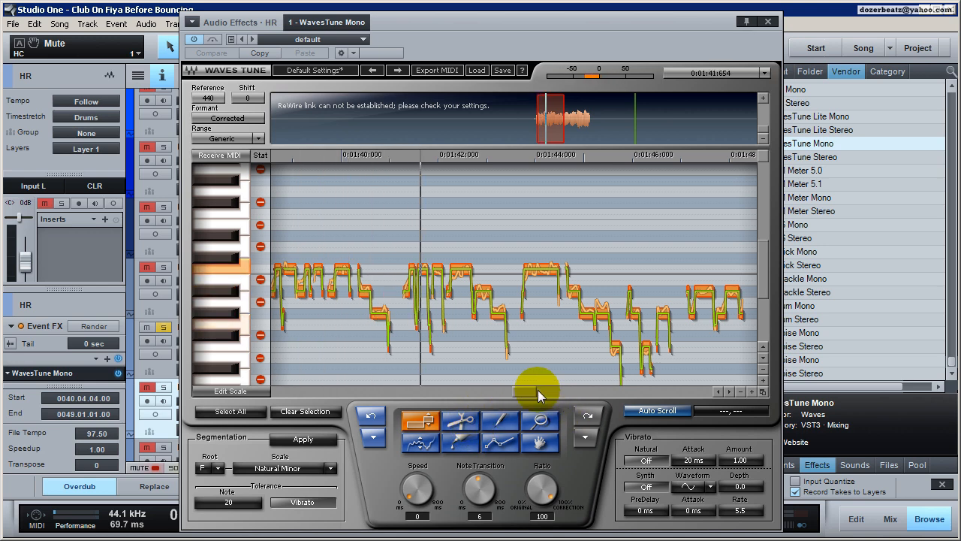
drag(529, 391, 533, 391)
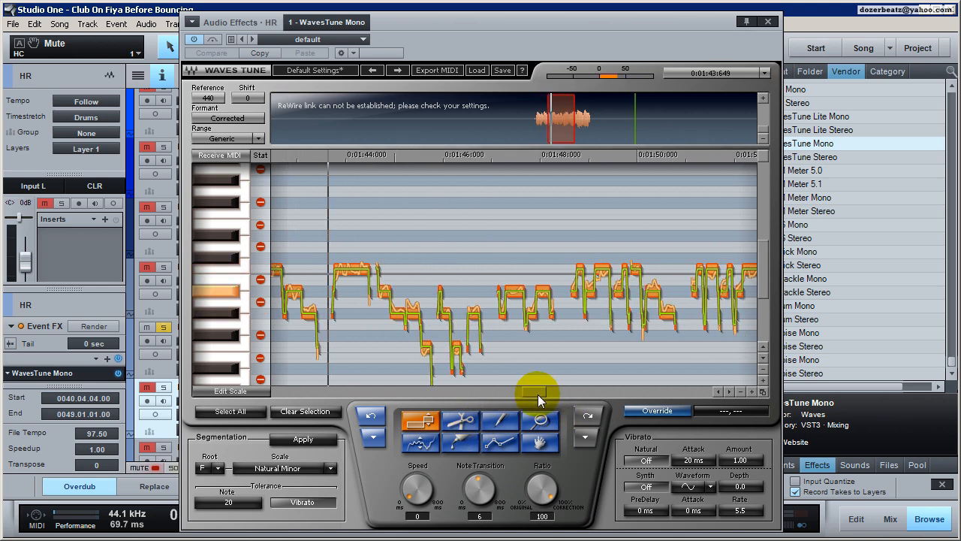
click(768, 21)
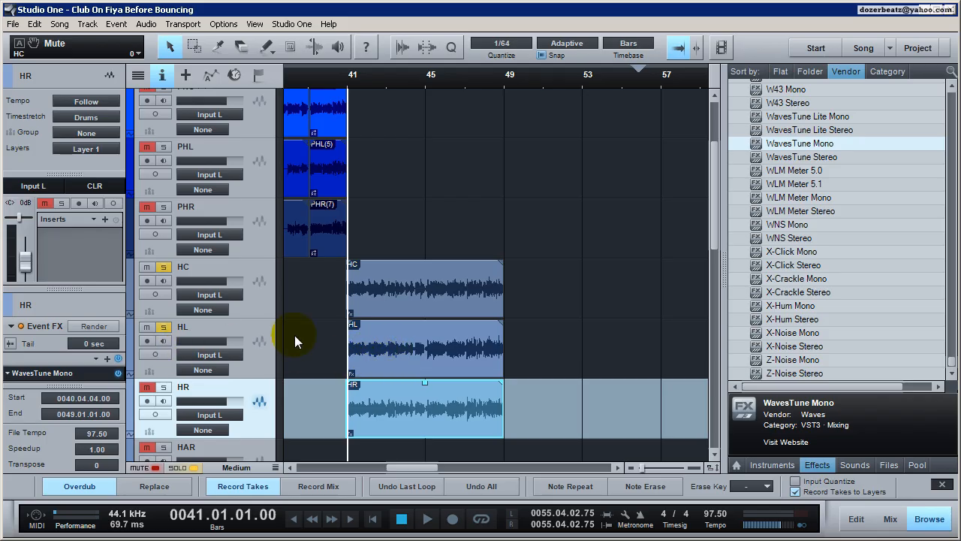
Select the HL event, move the playhead to beat 4 of bar 40, and briefly test playback of the soloed HC and HL tracks.
click(376, 345)
click(383, 413)
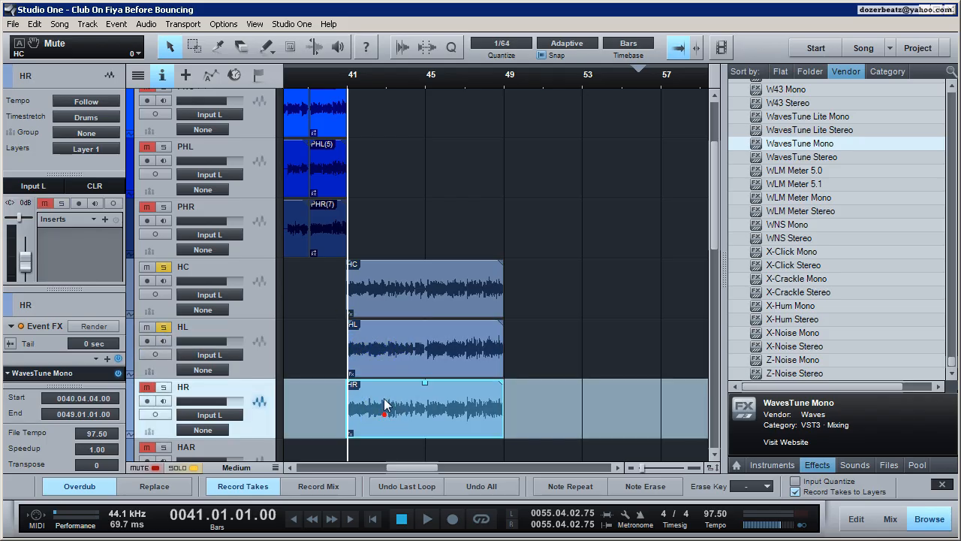
click(378, 356)
key(space)
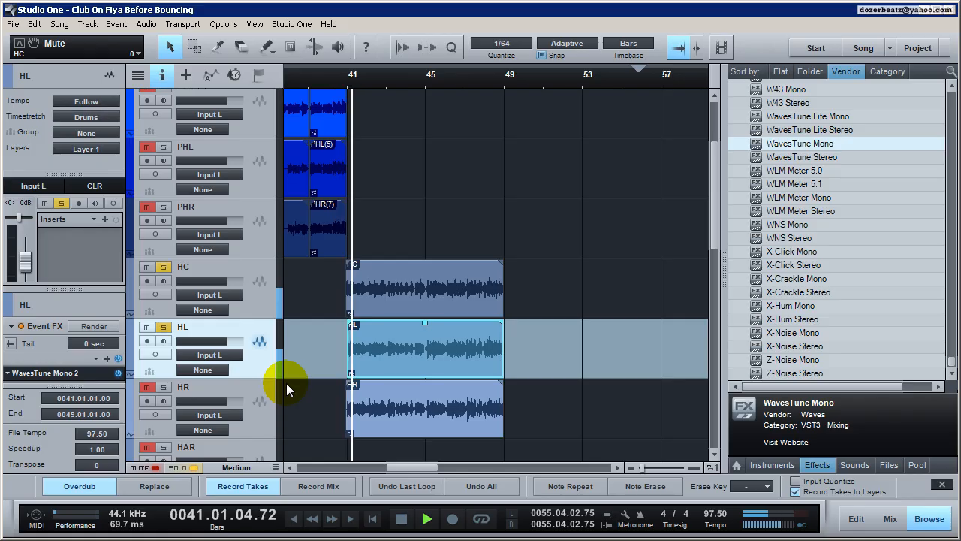
key(space)
key(space)
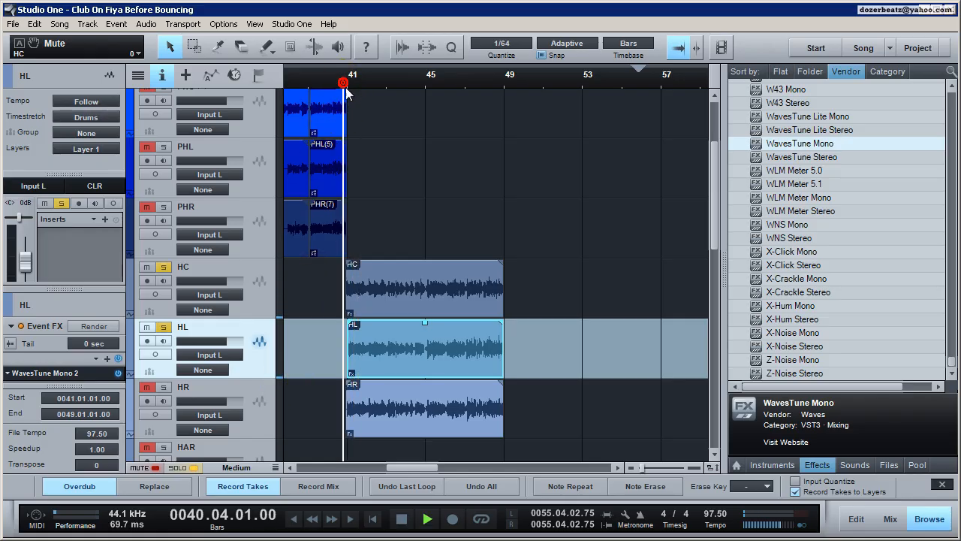
key(space)
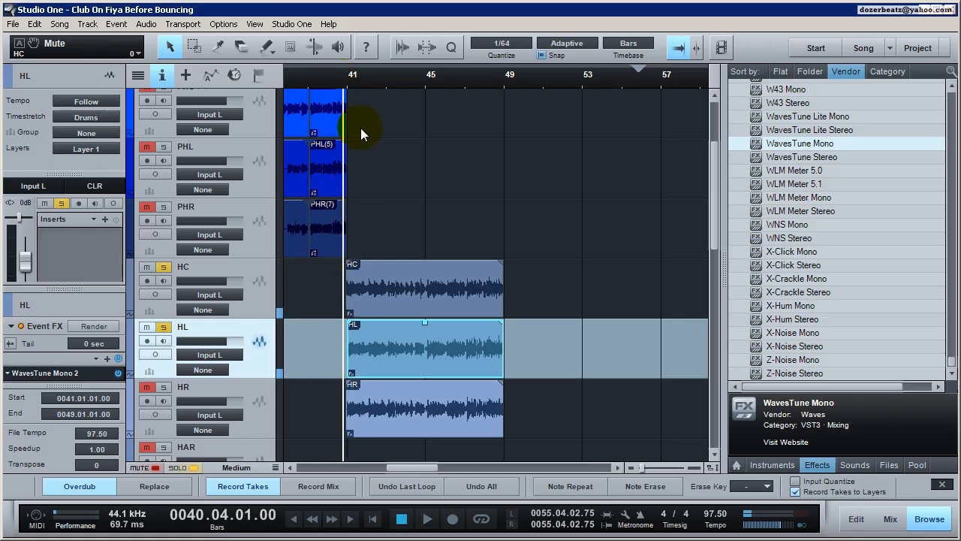
Audition the HC and HL hook vocals together from beat 4 of bar 40 through bar 45.
drag(342, 78, 345, 150)
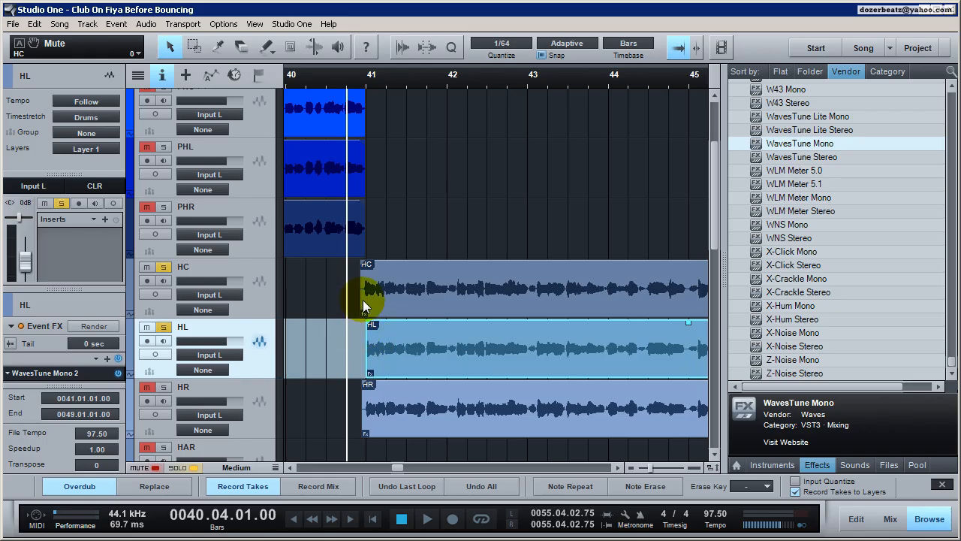
key(space)
key(space)
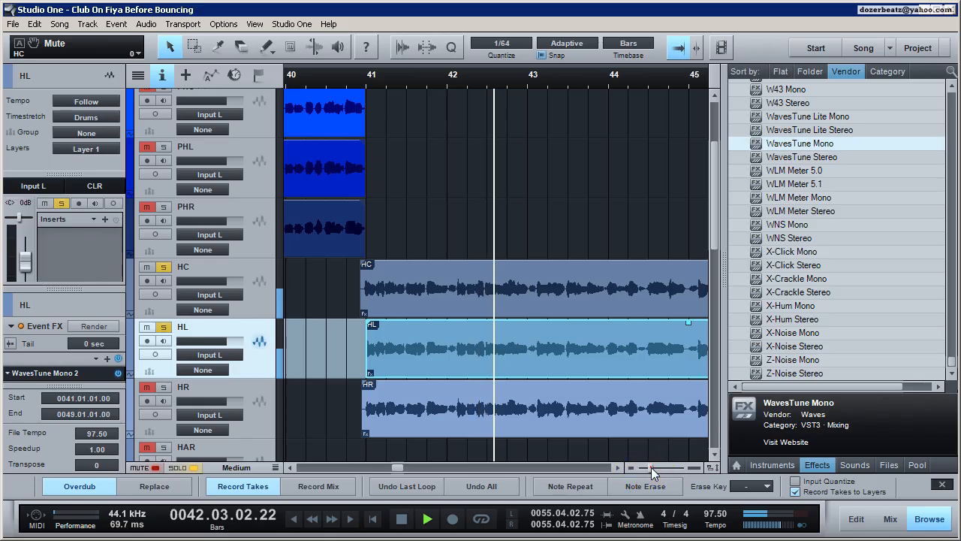
drag(651, 467, 646, 467)
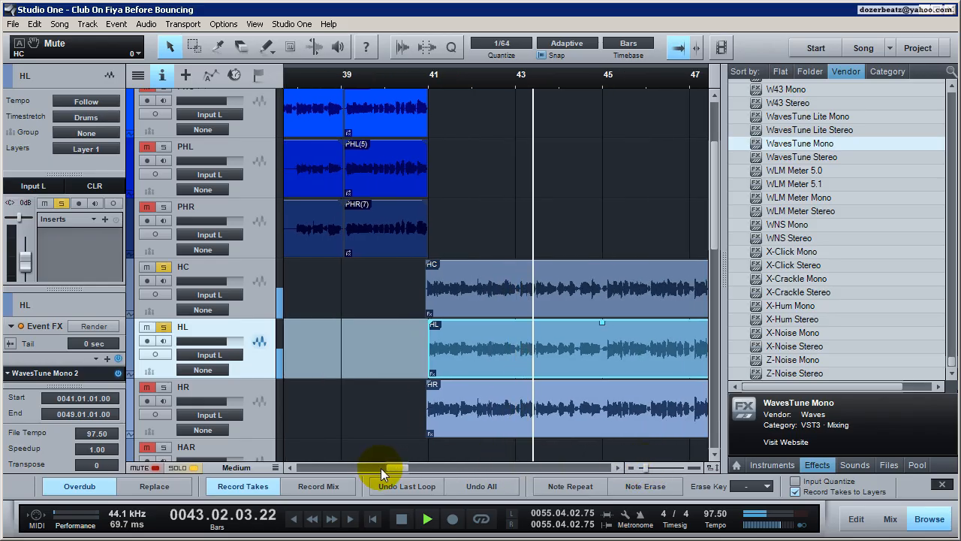
drag(389, 468, 395, 468)
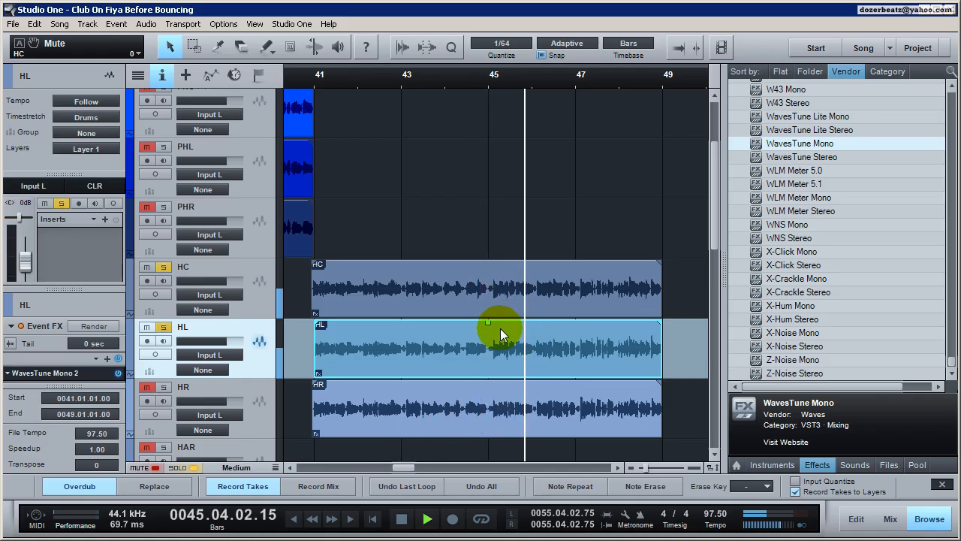
key(space)
Replay the soloed HC and HL vocals briefly from beat 2 of bar 45.
click(500, 78)
key(space)
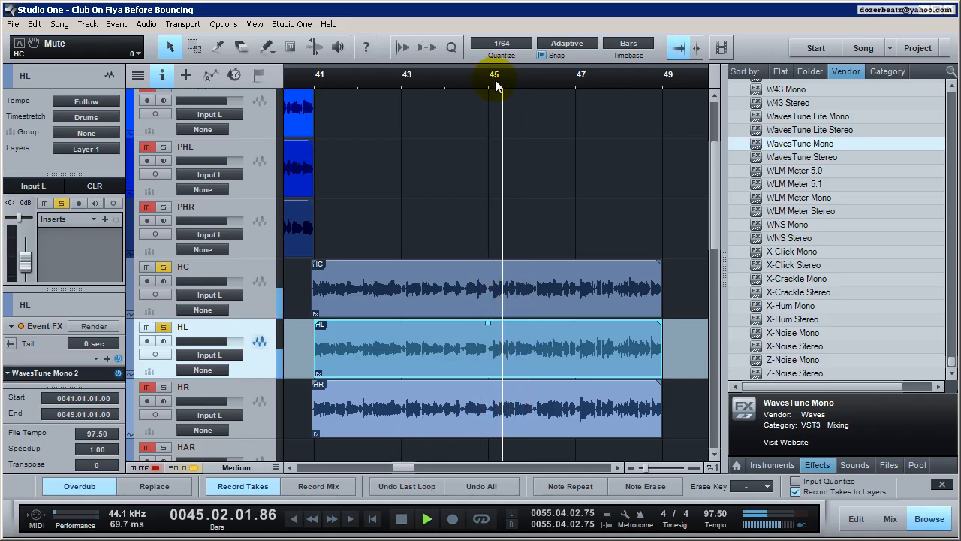
key(space)
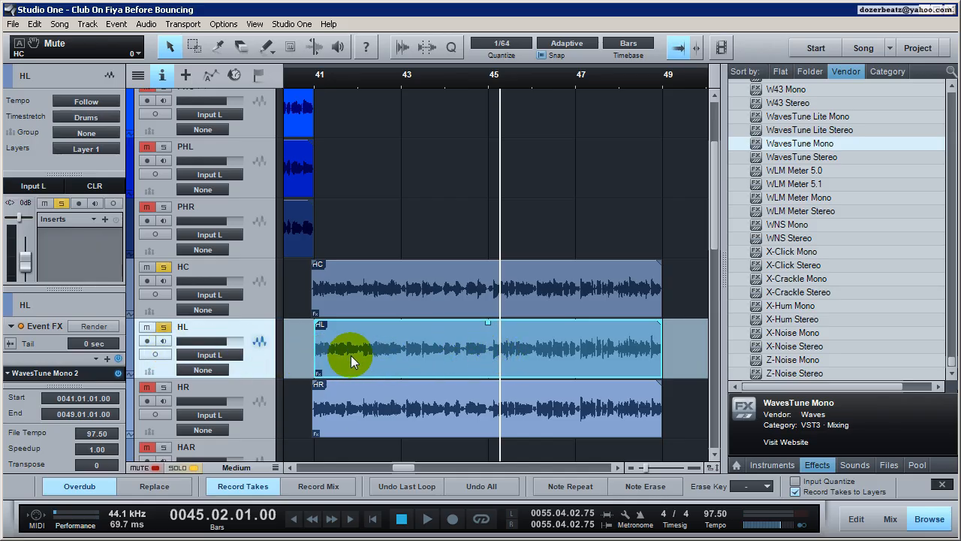
Open the WavesTune editor of the HL event.
double_click(77, 372)
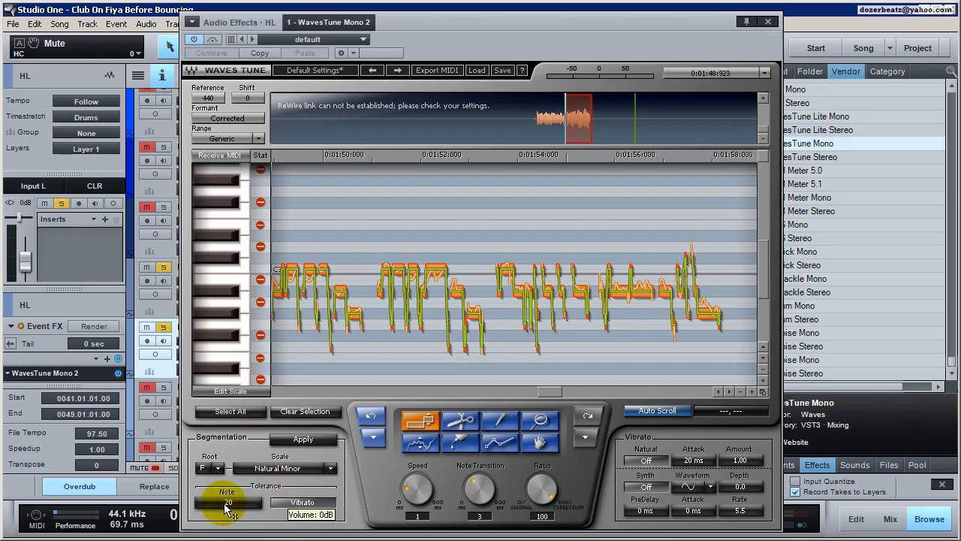
Set the HL event's note tolerance to 34 and open the HC event's WavesTune to check its tolerance.
drag(225, 504, 225, 493)
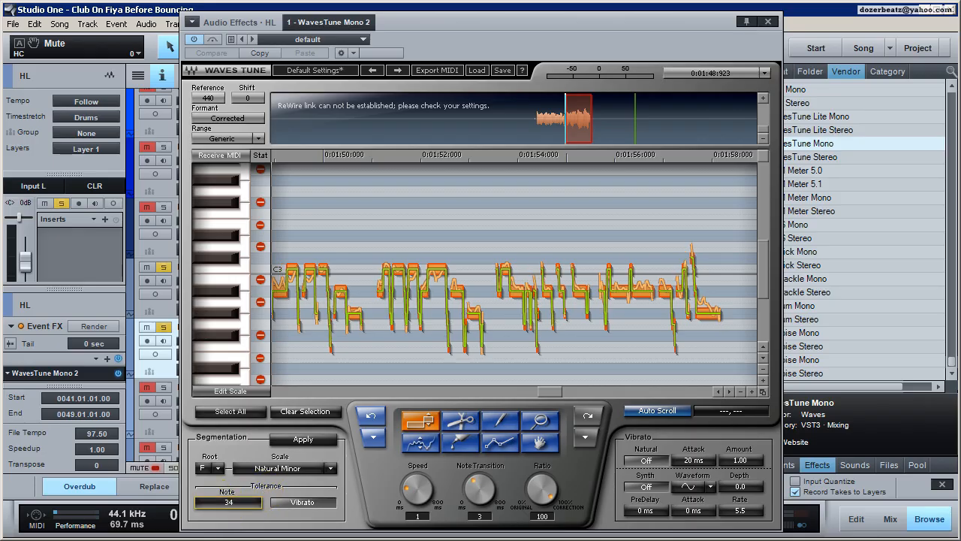
click(768, 21)
click(481, 287)
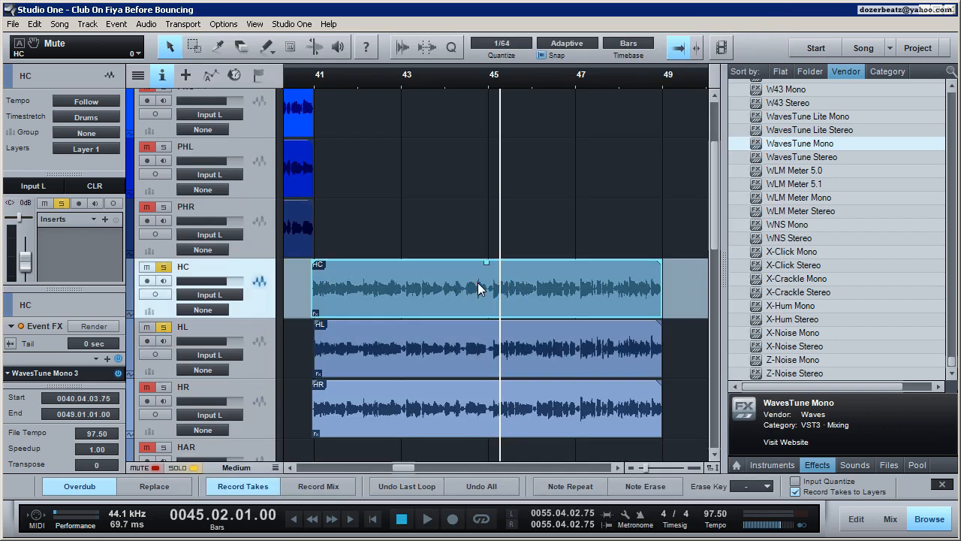
click(88, 370)
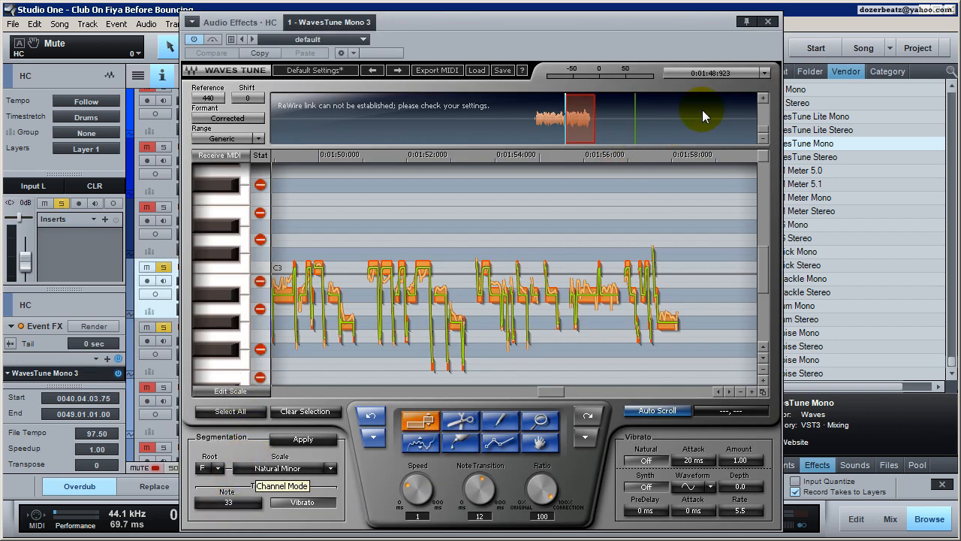
click(767, 22)
Set the segmentation note tolerance of the HL event's WavesTune to 33 and close its window.
click(435, 353)
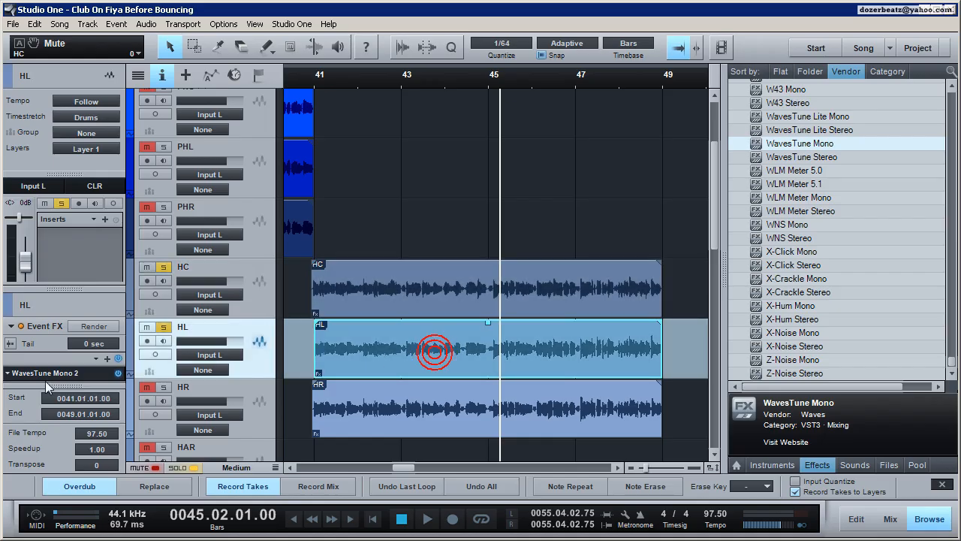
click(55, 372)
drag(252, 501, 250, 498)
click(769, 21)
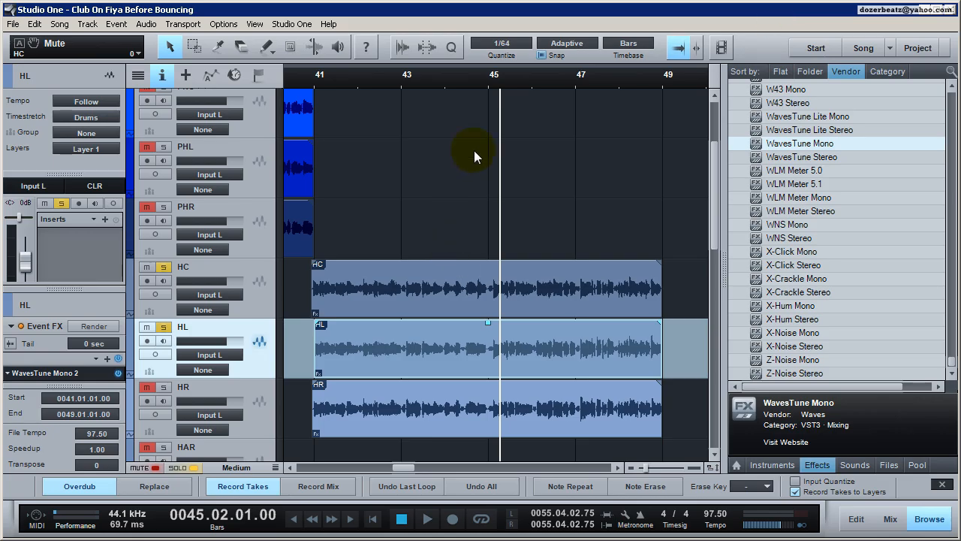
Play the HC and HL tracks together from bar 45 to compare their tuning.
click(487, 75)
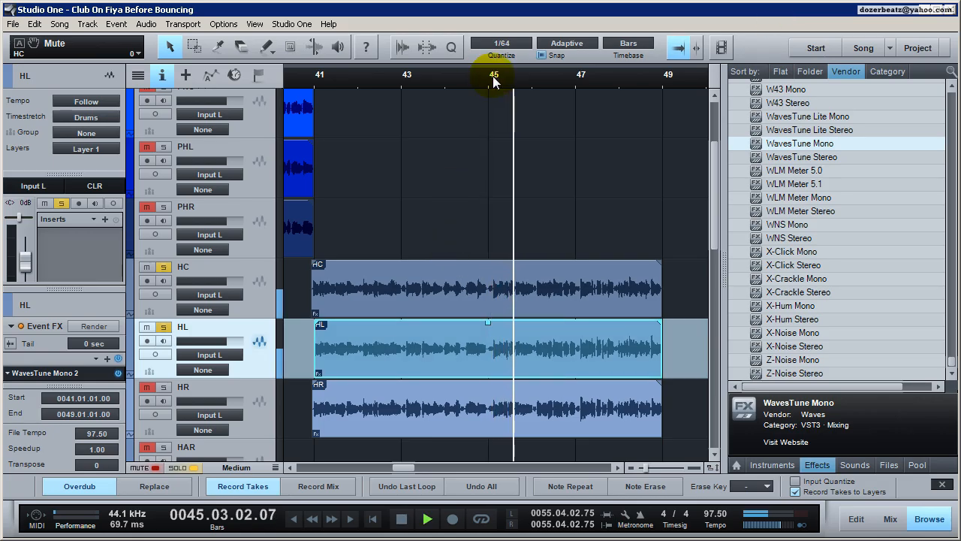
key(space)
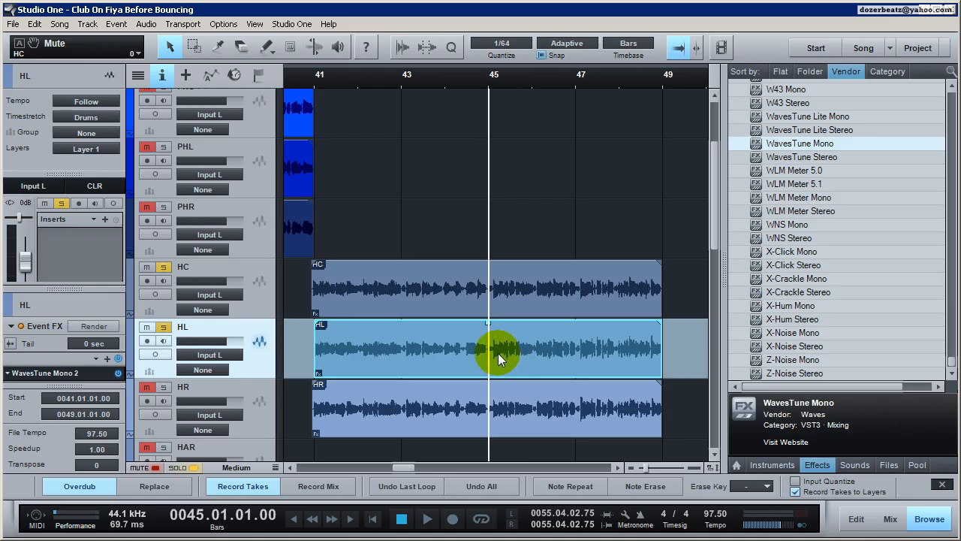
key(space)
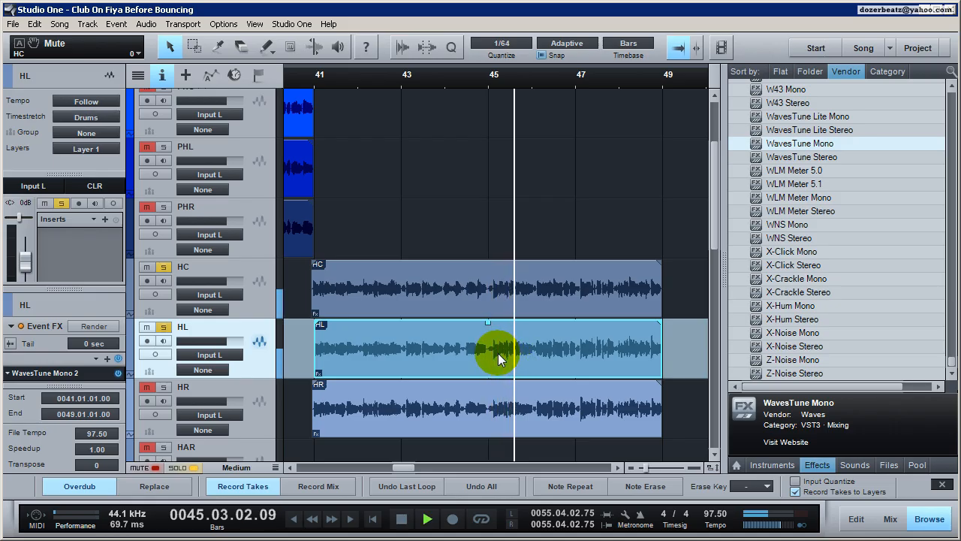
key(space)
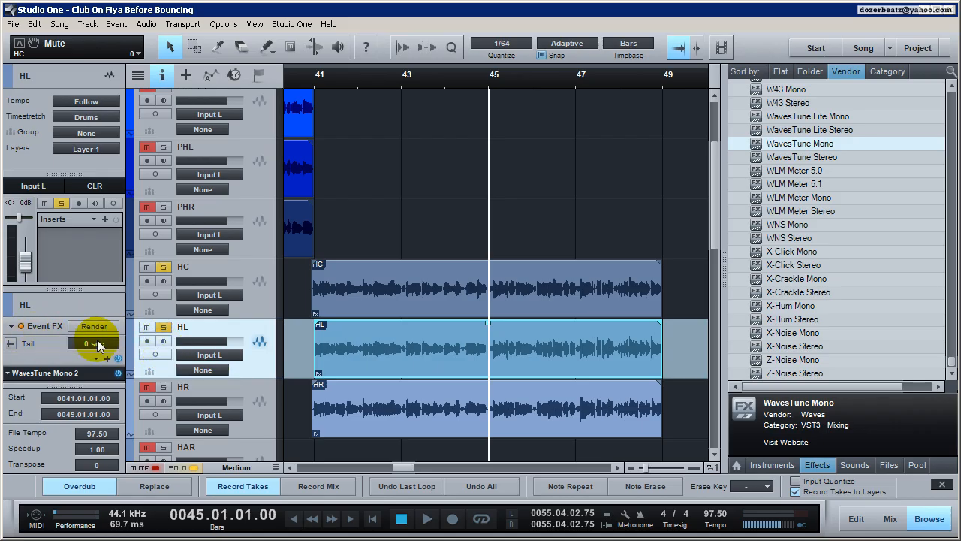
Mute the HL track and listen to the HC track alone from bar 45.
click(145, 329)
key(space)
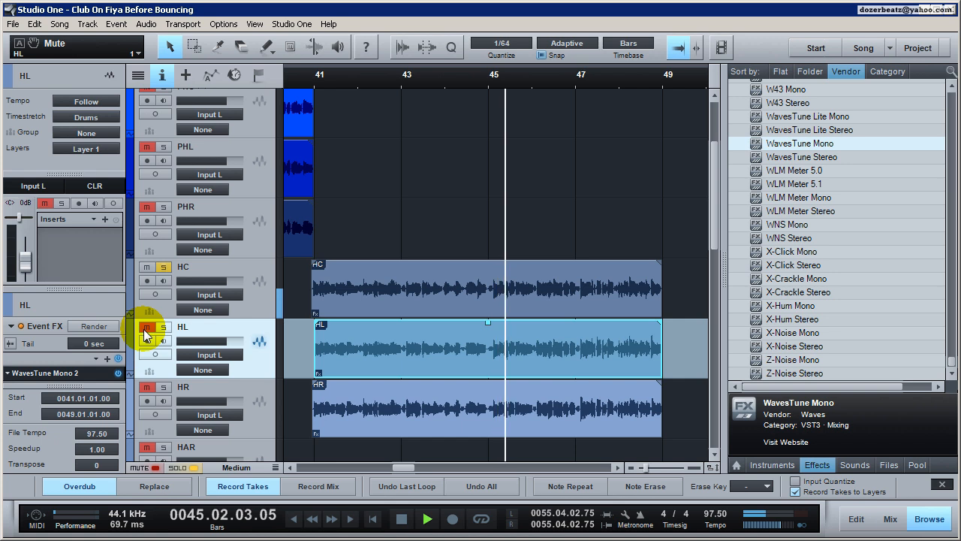
key(space)
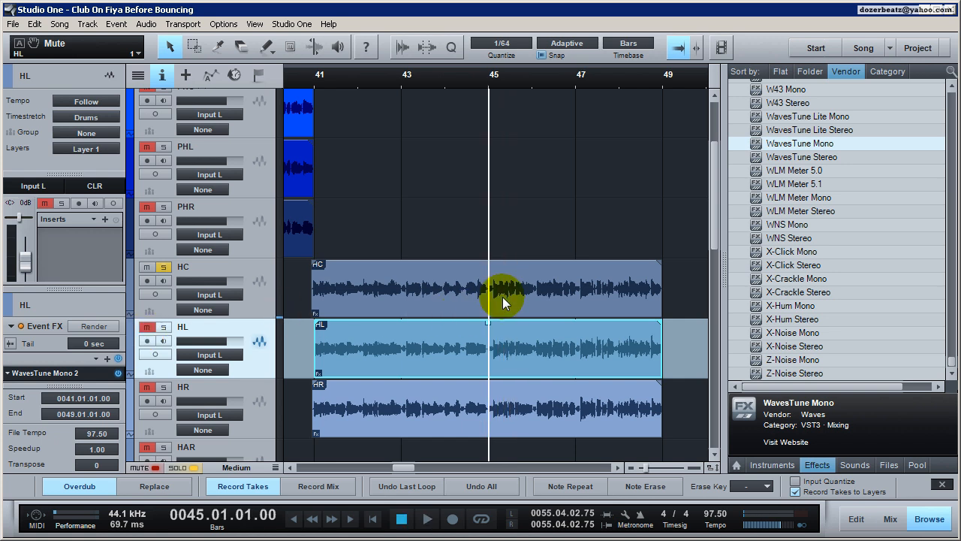
key(space)
key(space)
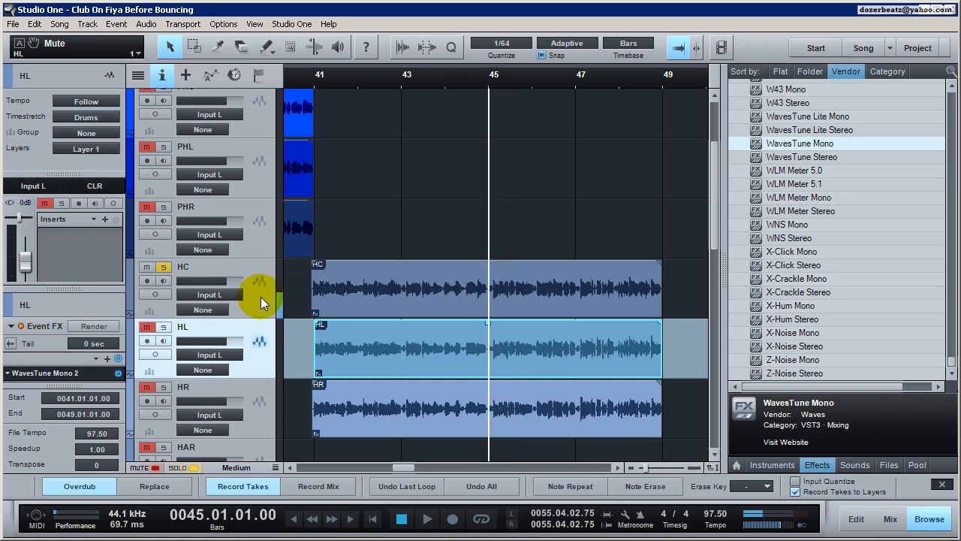
Open the HC event's WavesTune, move the first long note after bar 45 to B2, and play it back.
click(414, 290)
double_click(71, 378)
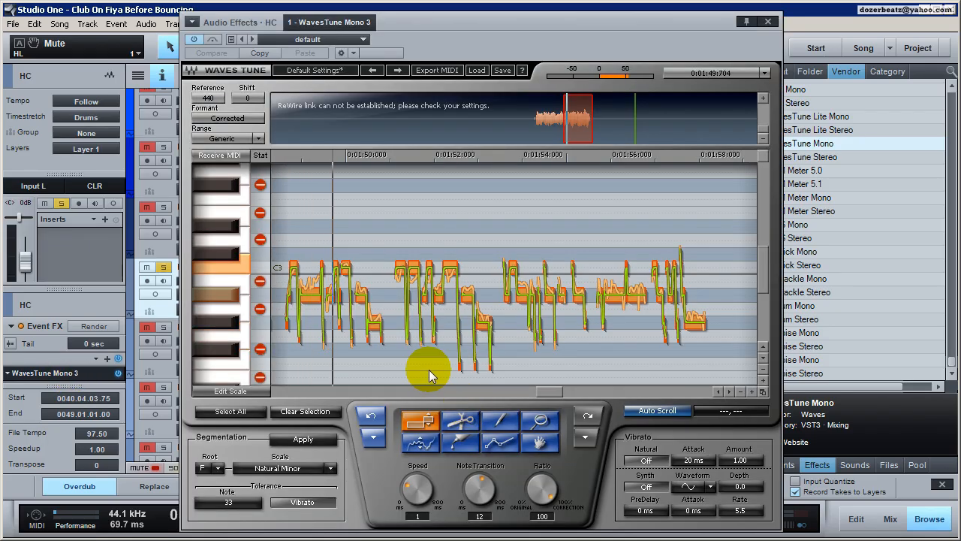
click(316, 322)
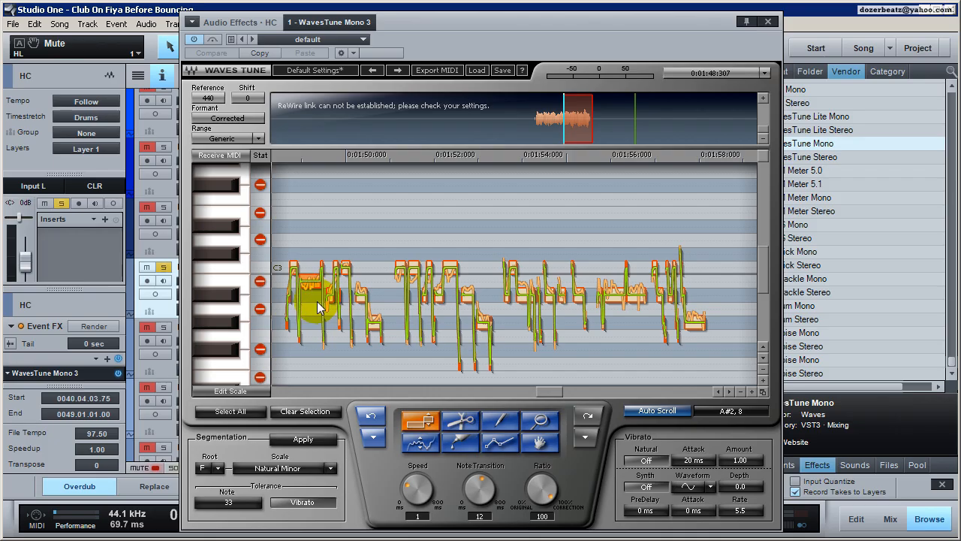
key(space)
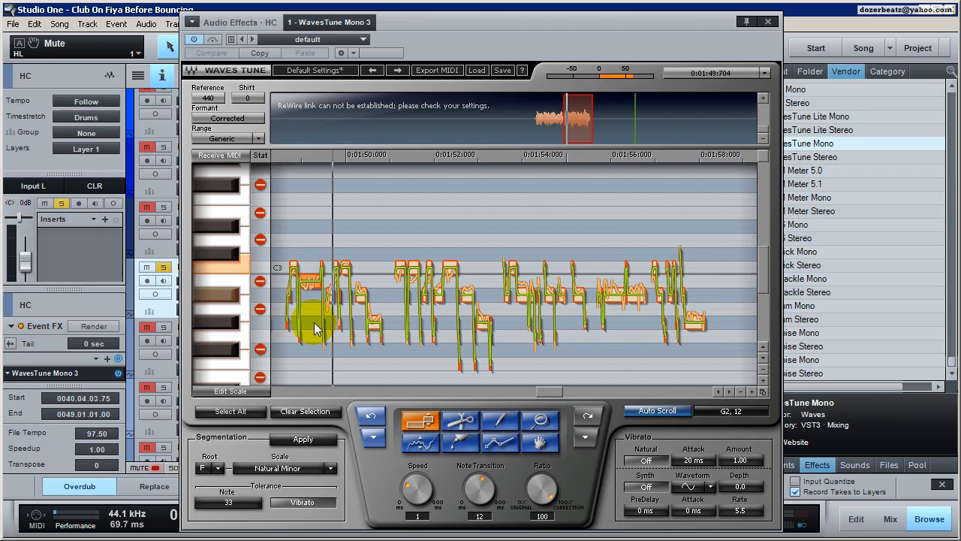
key(space)
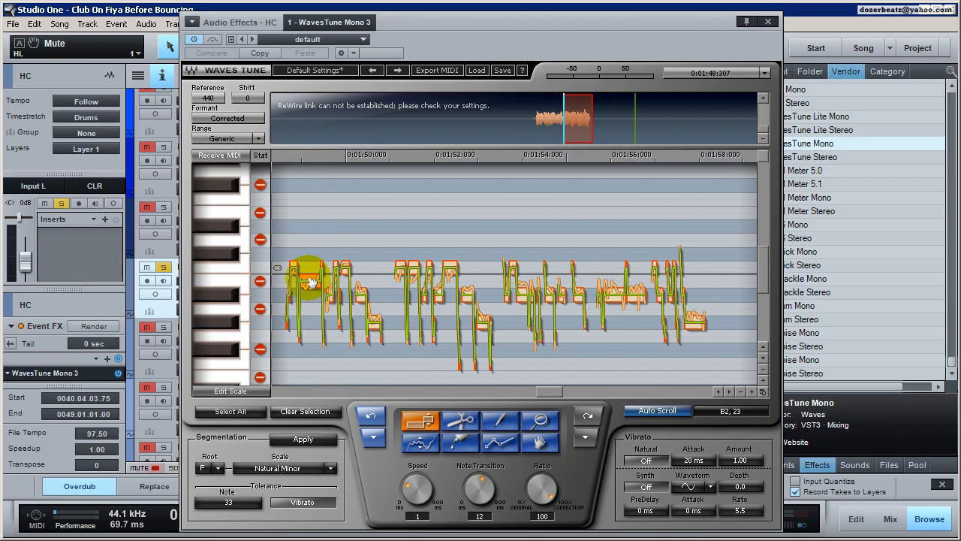
Return the first long HC note to A#2 and listen to the phrase again.
click(309, 284)
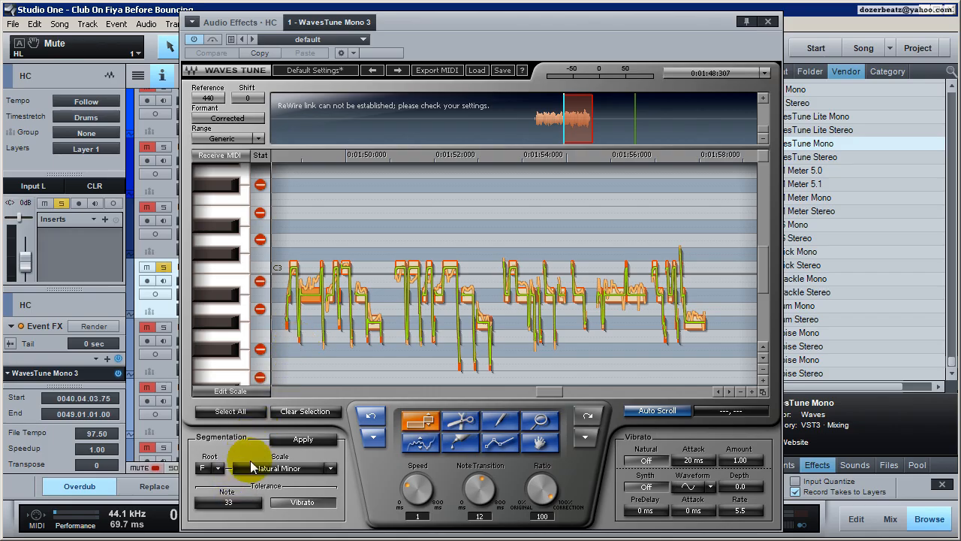
key(space)
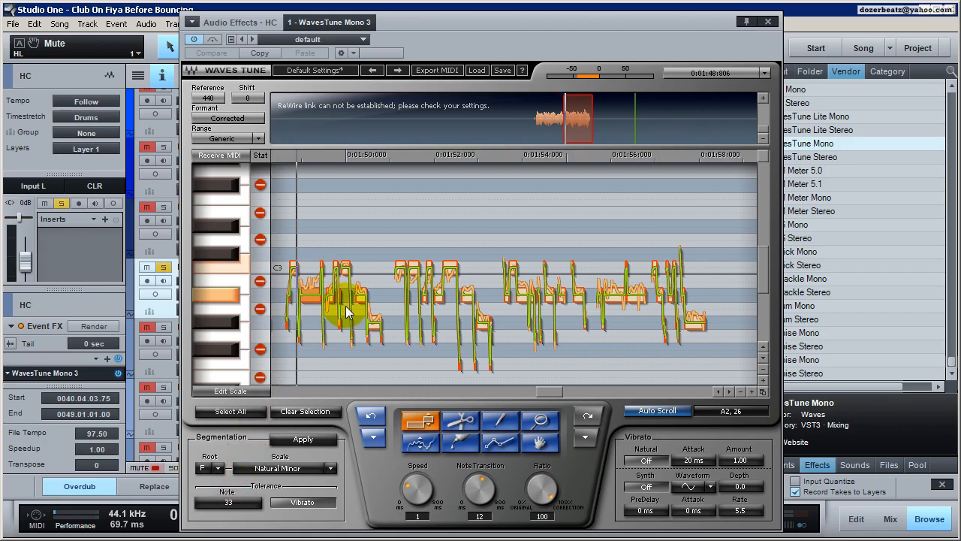
key(space)
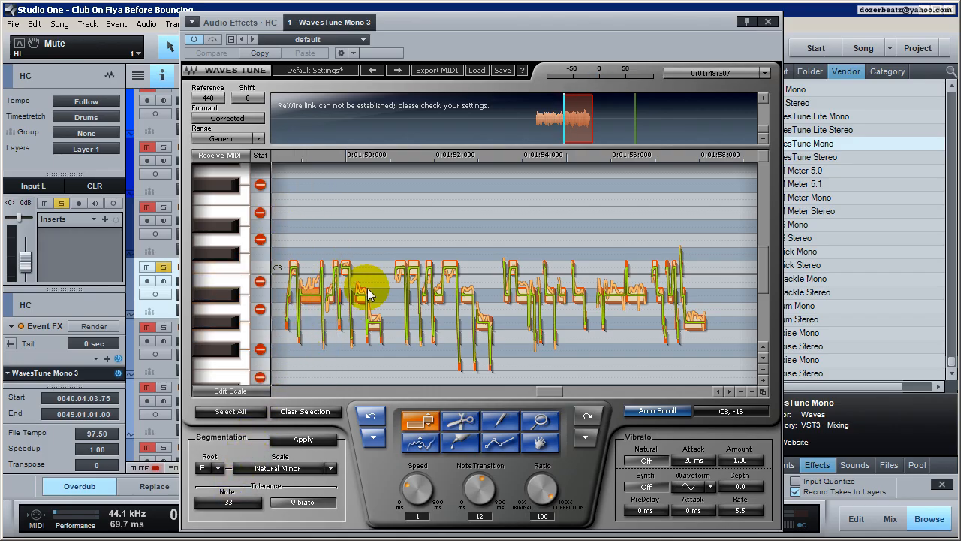
Split the long A#2 note after bar 45 near its start and raise the first piece to C3.
drag(367, 288, 375, 335)
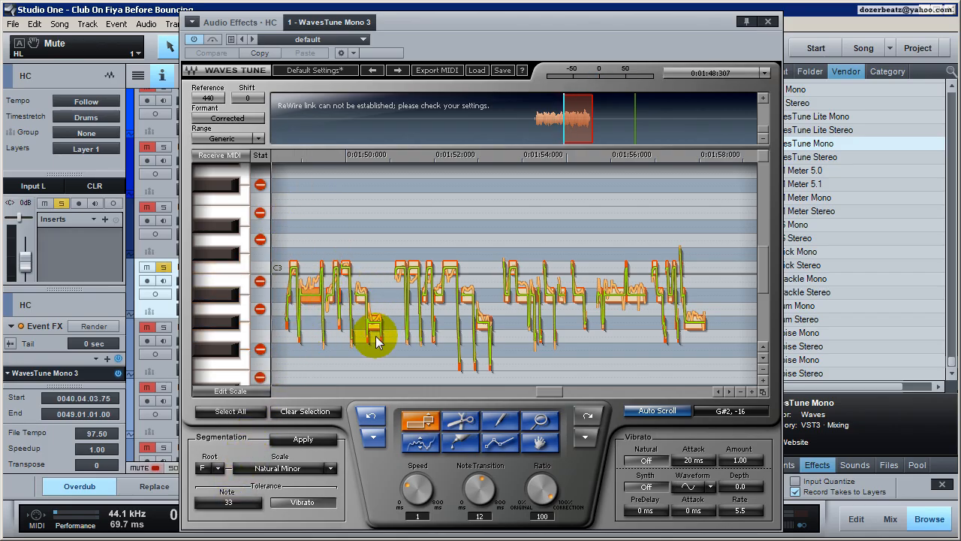
click(752, 392)
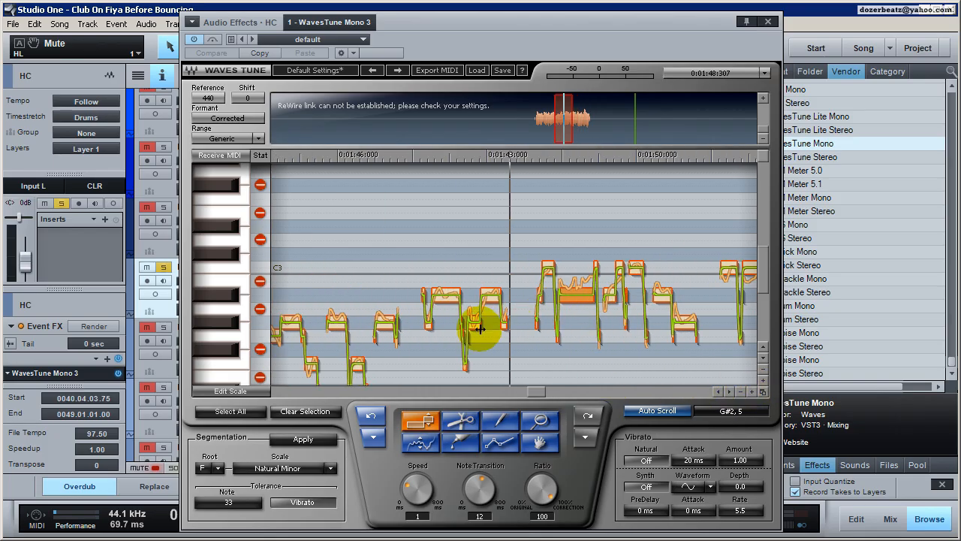
click(459, 421)
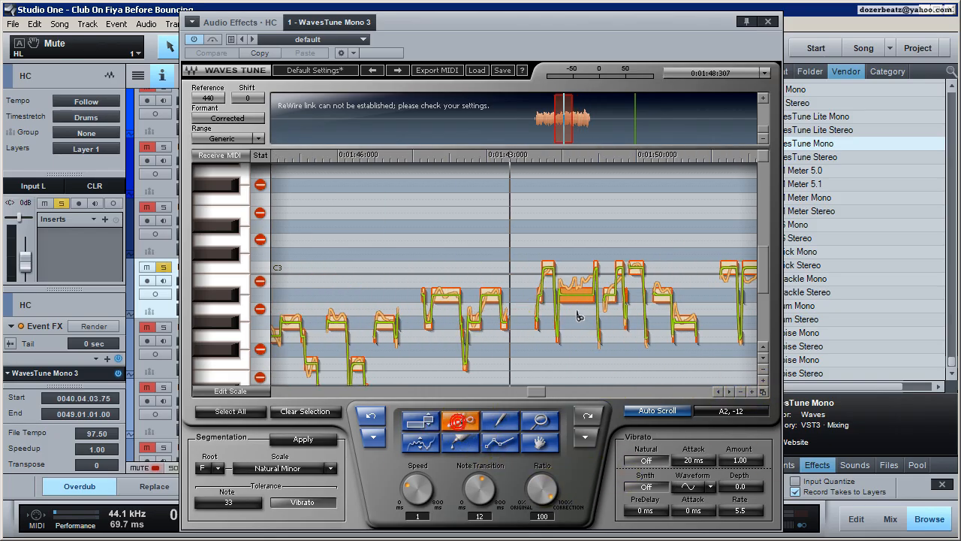
click(419, 428)
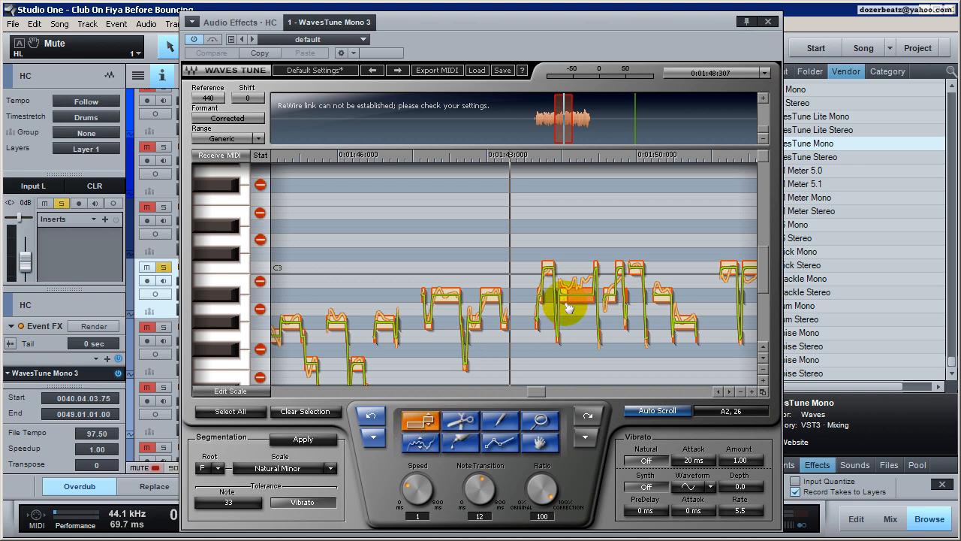
drag(568, 308, 571, 275)
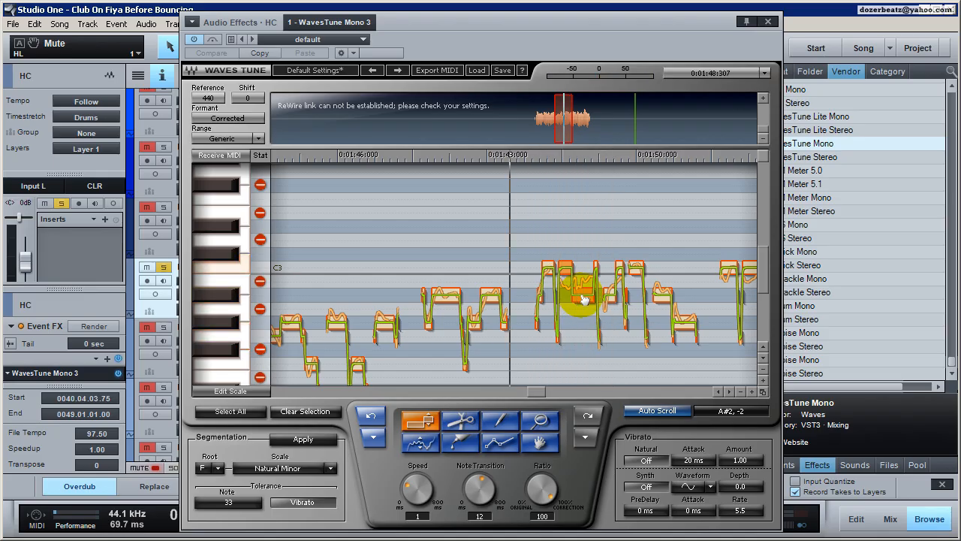
Raise the second piece of the split HC note to C3, listen to it, and undo the move.
drag(584, 299, 588, 320)
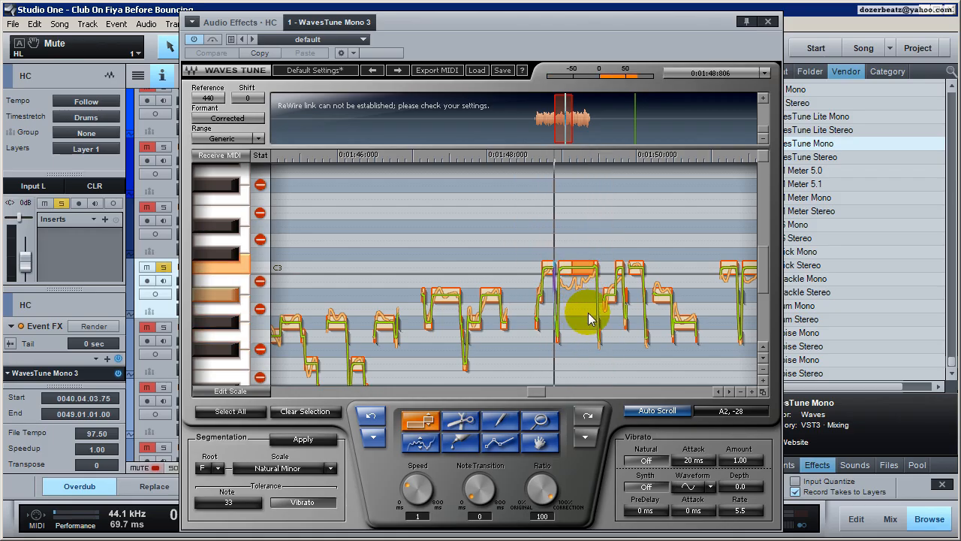
key(space)
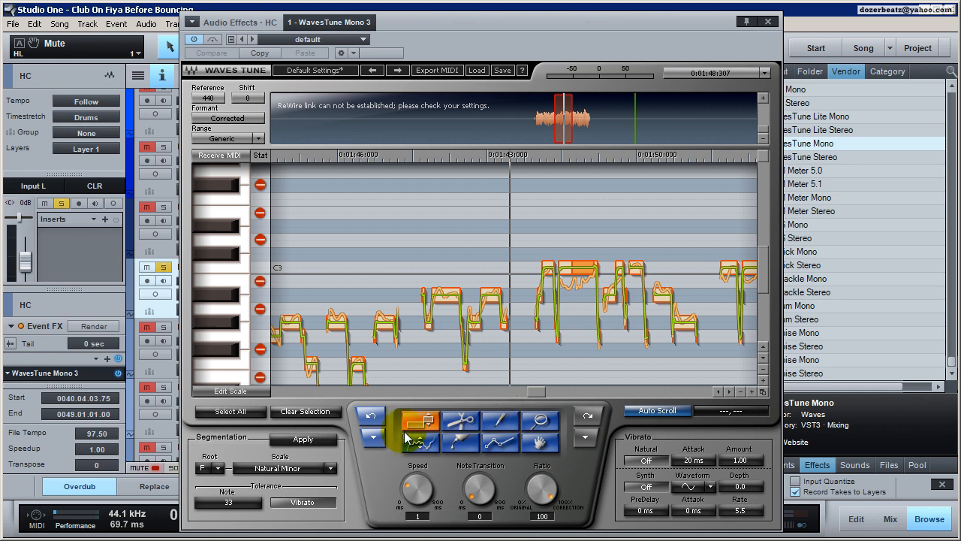
click(373, 415)
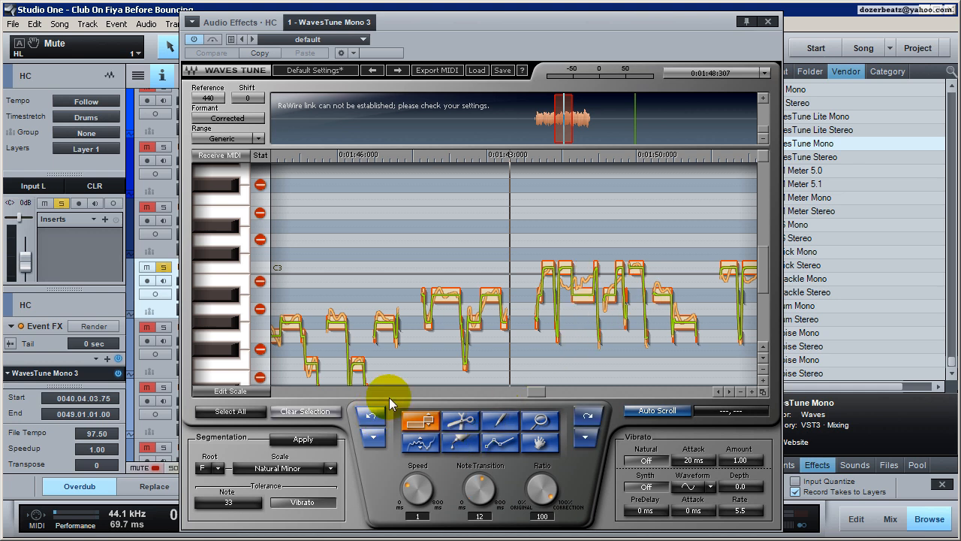
Raise the second piece of the split HC note to C3 again and play the phrase back.
drag(575, 318, 575, 273)
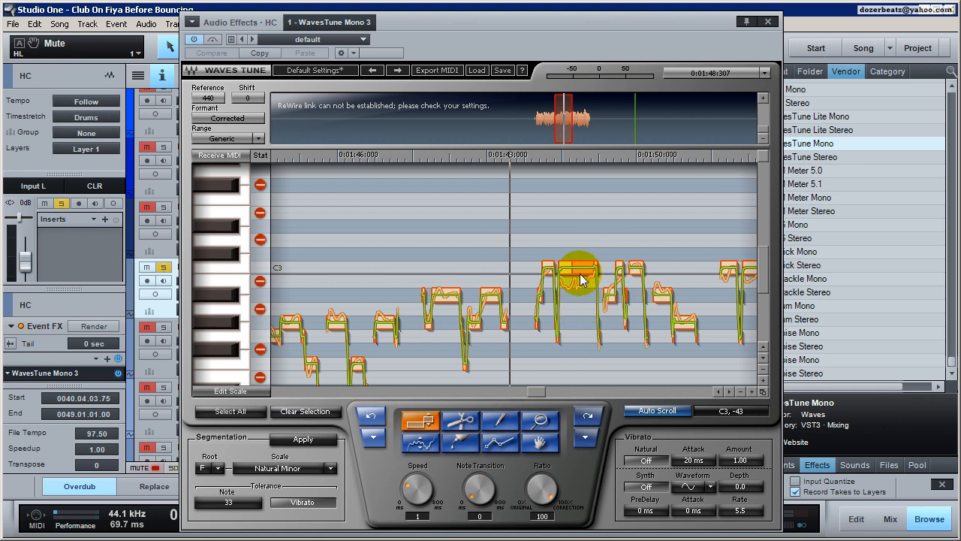
click(608, 304)
key(space)
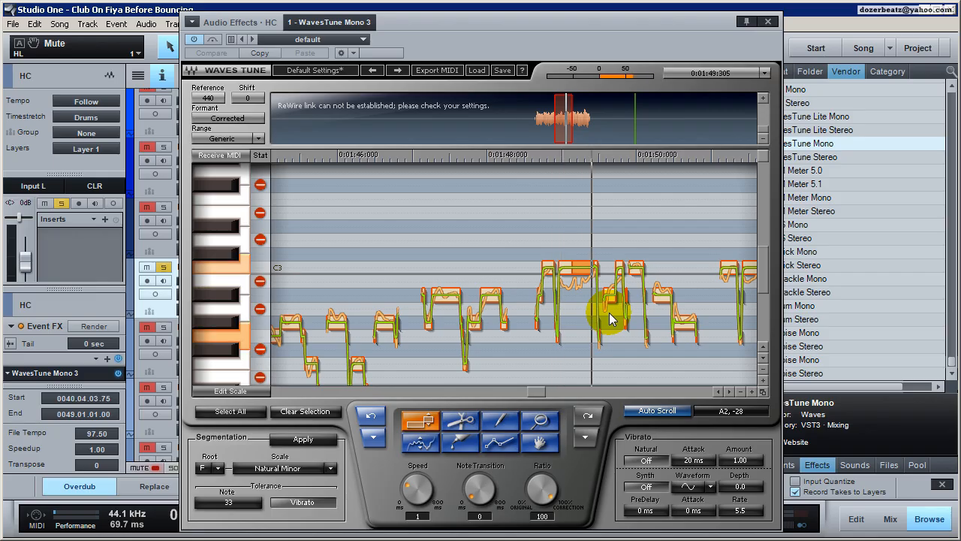
key(space)
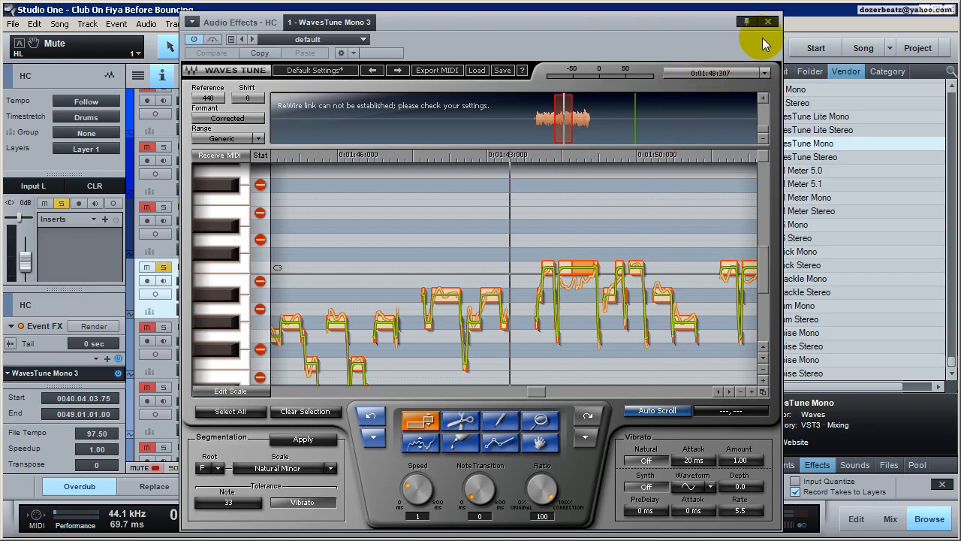
Close the HC tuning window, select the HL event, and unmute the HL track.
click(768, 23)
click(457, 358)
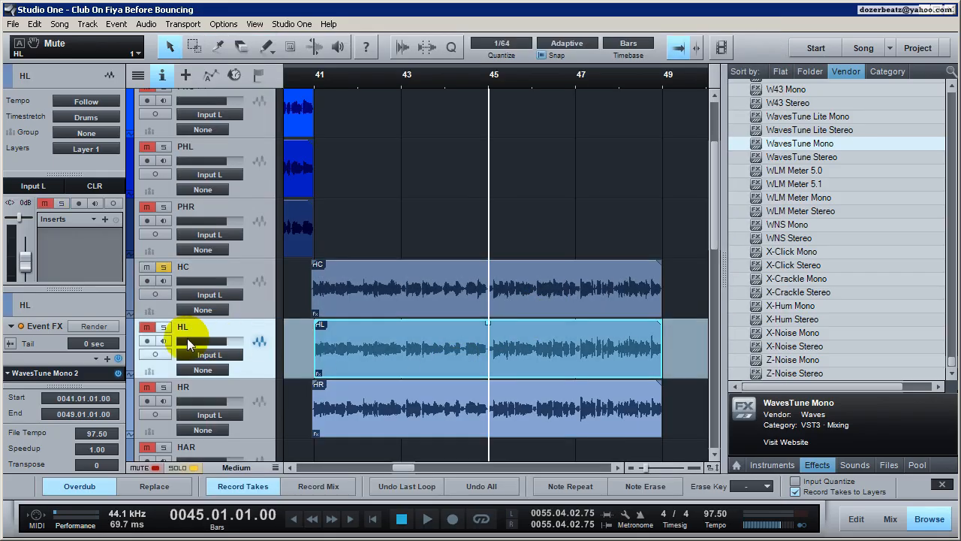
click(148, 329)
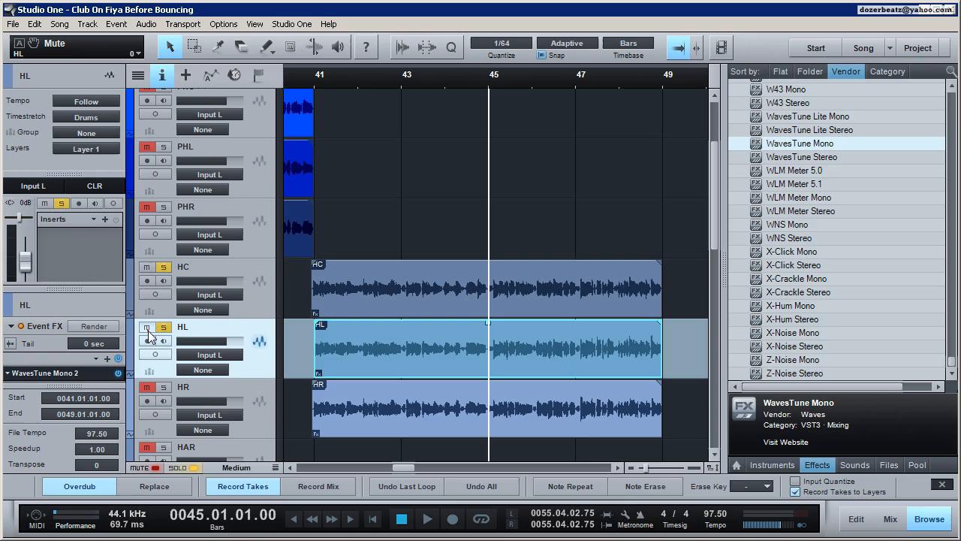
In the HL event's WavesTune, raise the long note after the first C3 note to C3 and play it back.
click(86, 374)
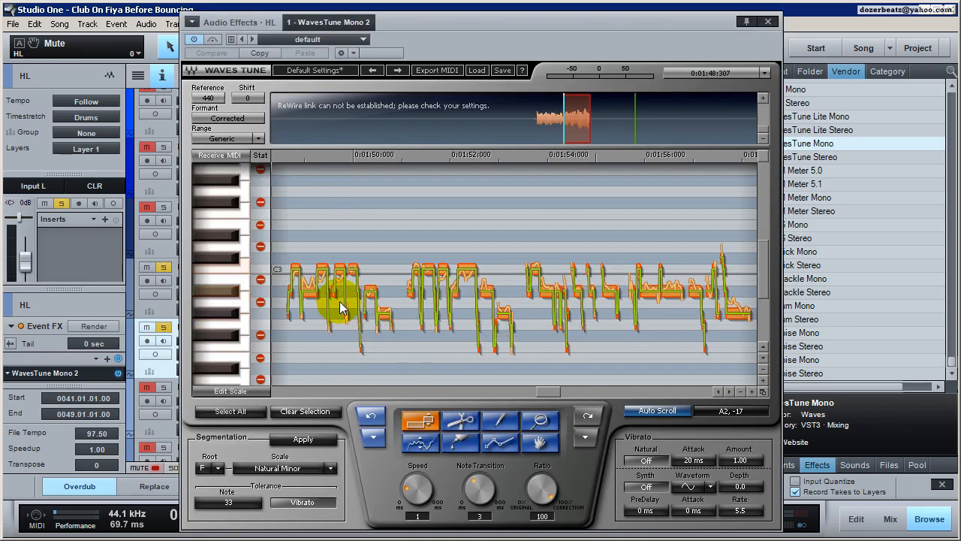
click(307, 315)
drag(311, 290, 315, 280)
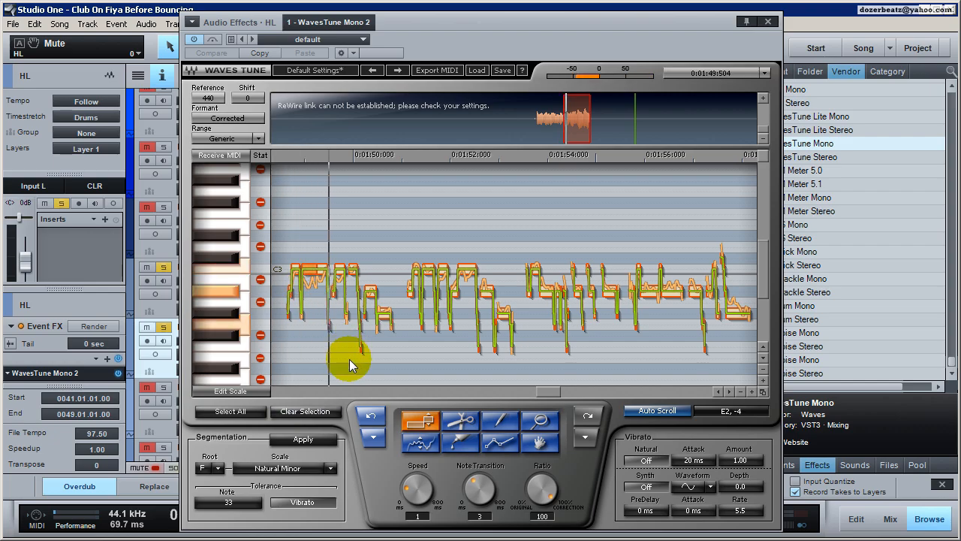
key(space)
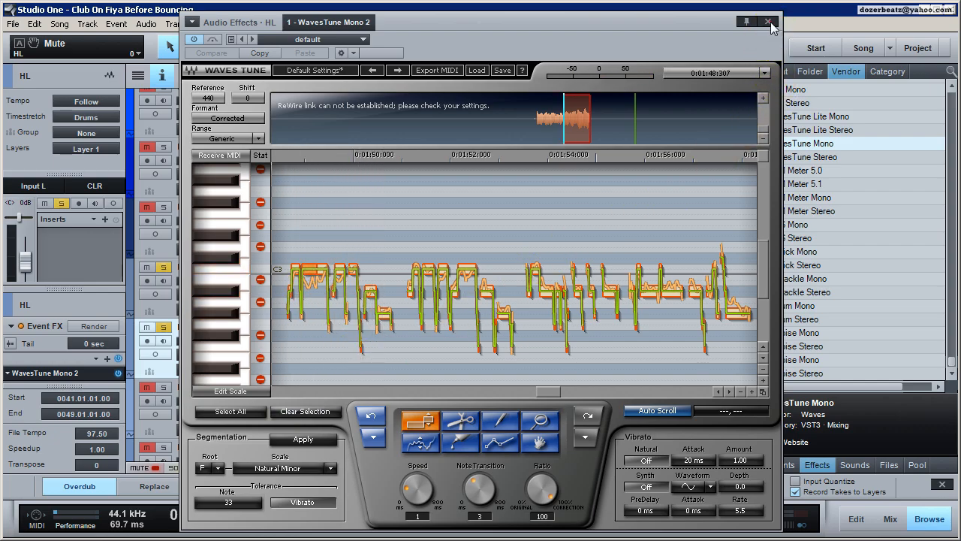
Close the HL tuning window and play the HC and HL harmonies together from bar 45.
click(769, 22)
key(space)
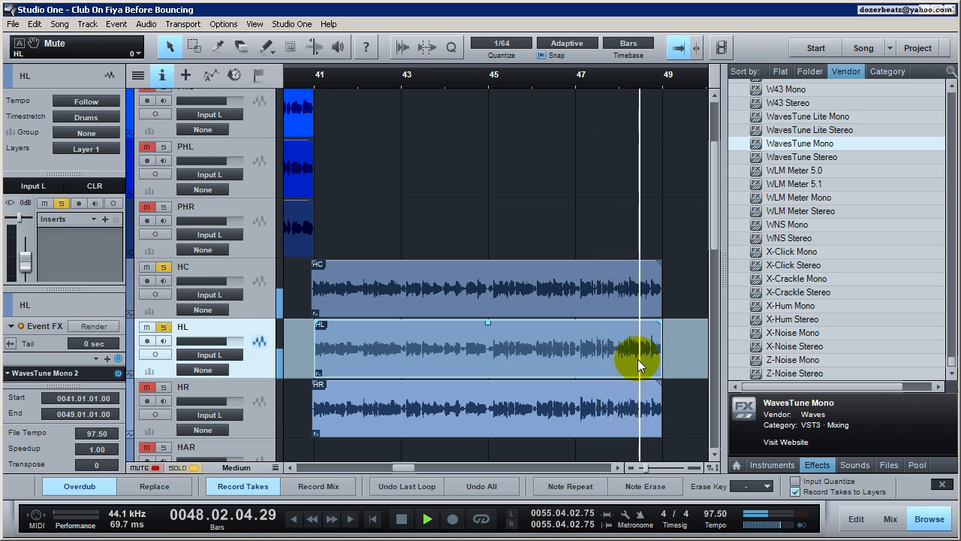
key(space)
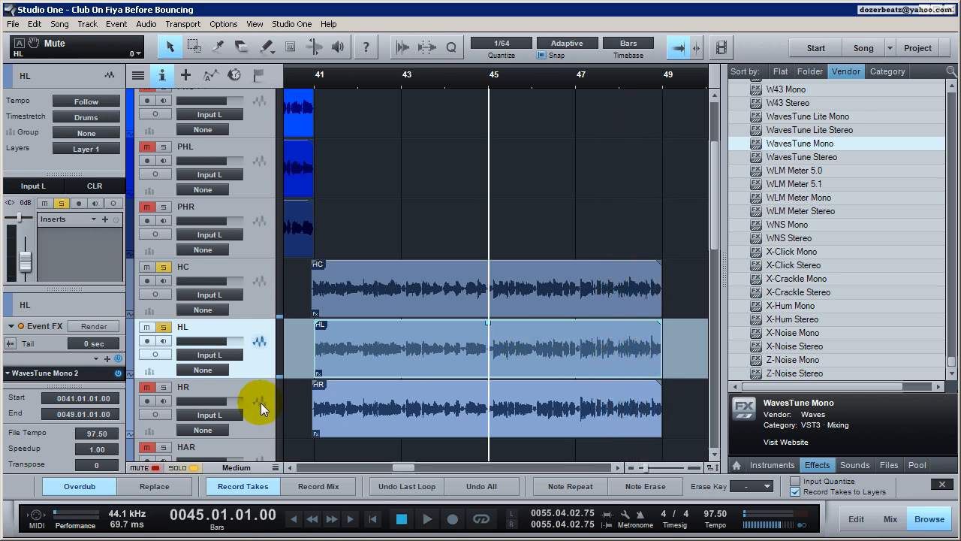
Select the HR event, solo the HR track, mute HL, and play HR against HC from bar 45.
click(368, 406)
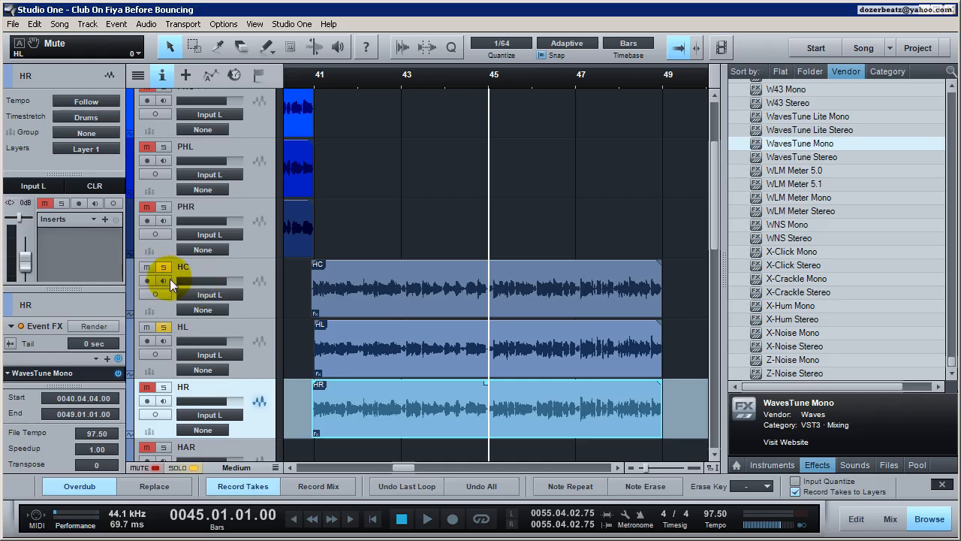
click(159, 388)
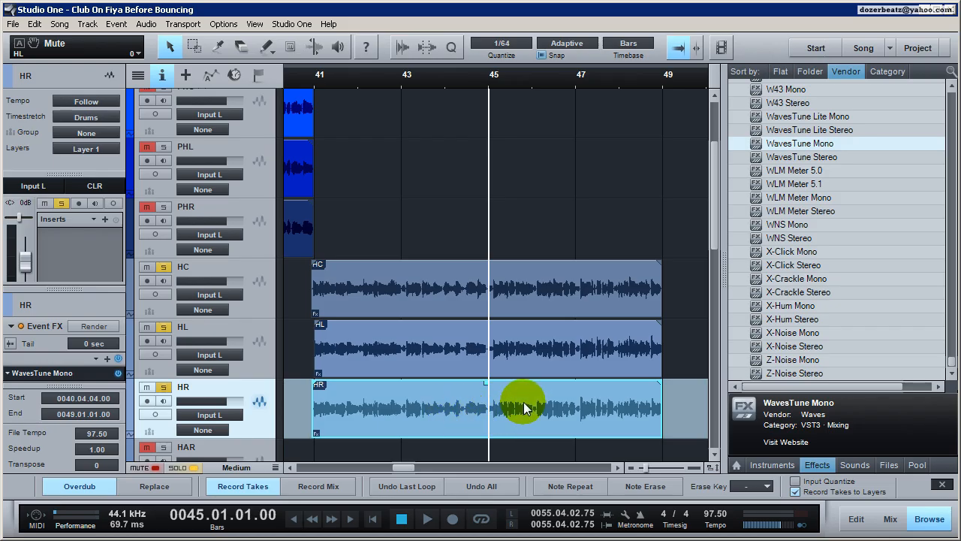
double_click(85, 370)
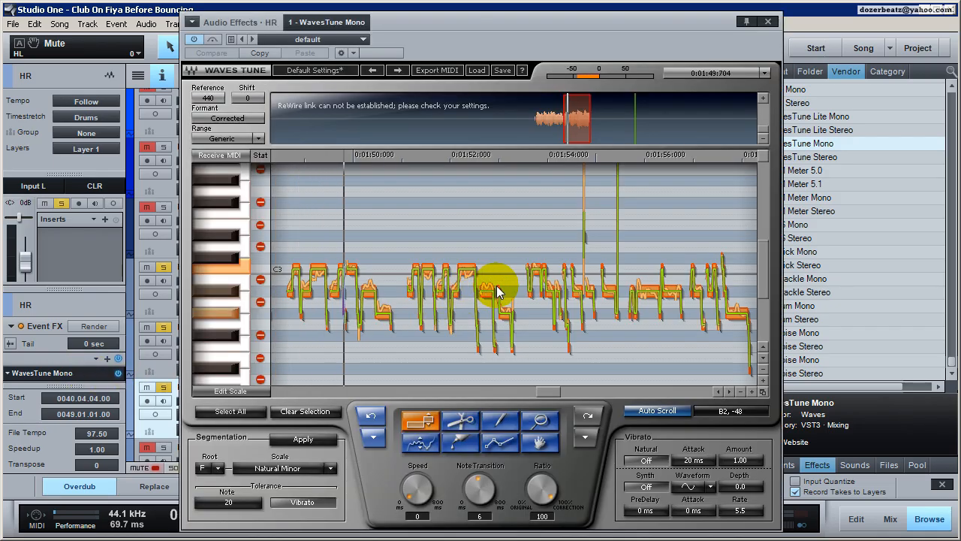
click(767, 22)
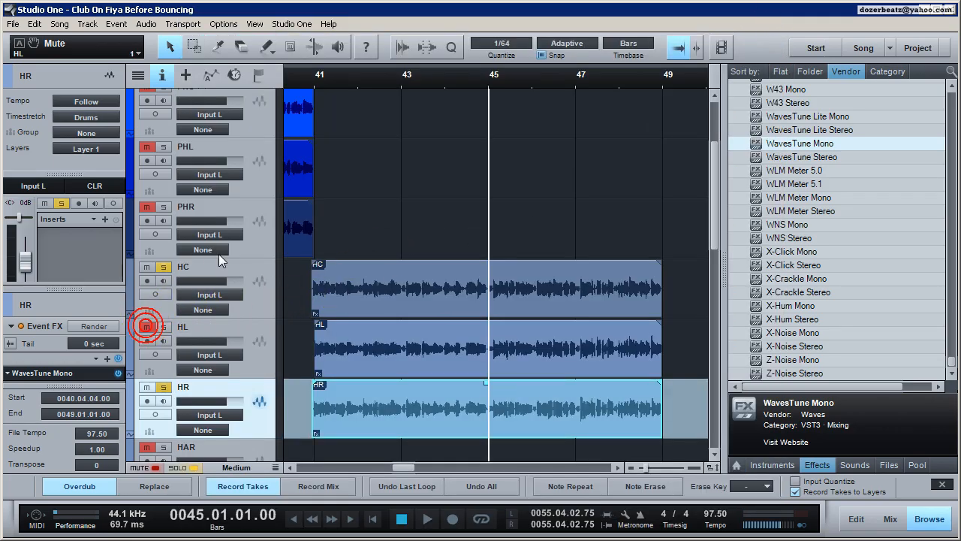
key(space)
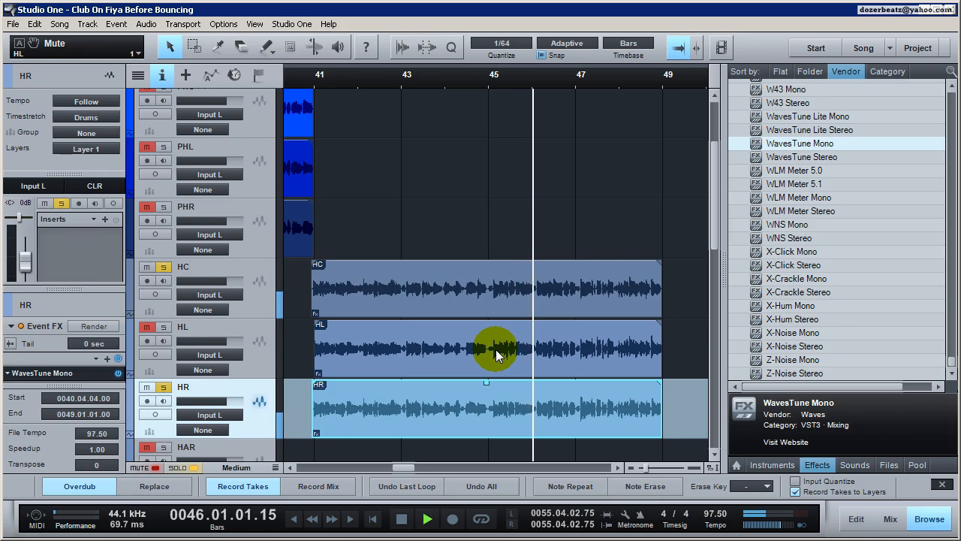
In the HR event's WavesTune, set the segmentation note tolerance to 32 and close the plug-in window.
double_click(64, 373)
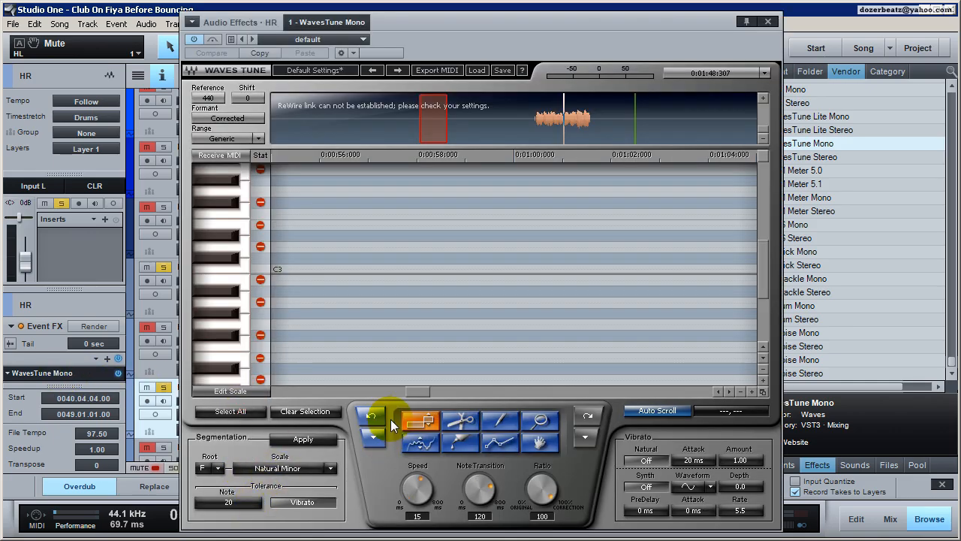
key(space)
drag(240, 501, 245, 497)
drag(248, 504, 249, 505)
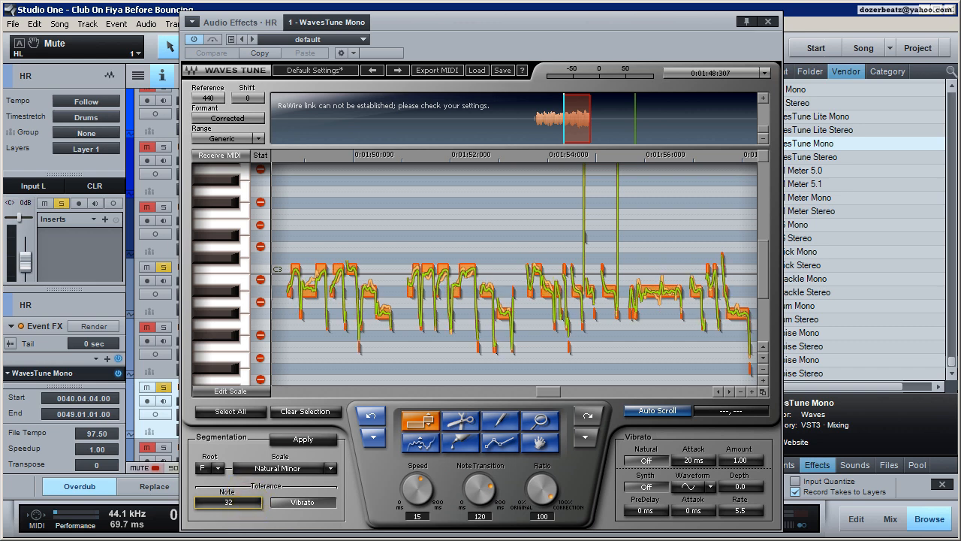
click(768, 22)
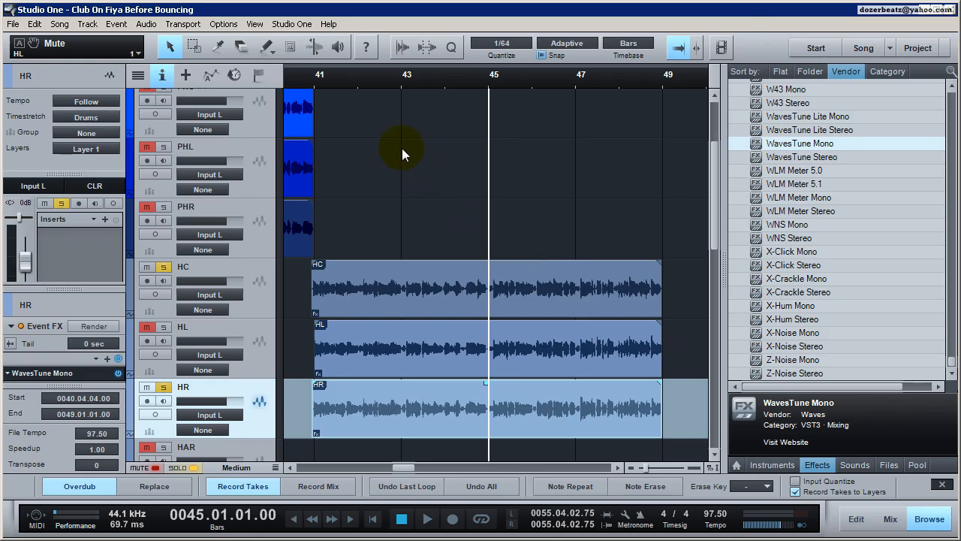
Play the HR and HC harmonies from bar 41 and examine HR's pitch curve in WavesTune.
click(317, 87)
key(space)
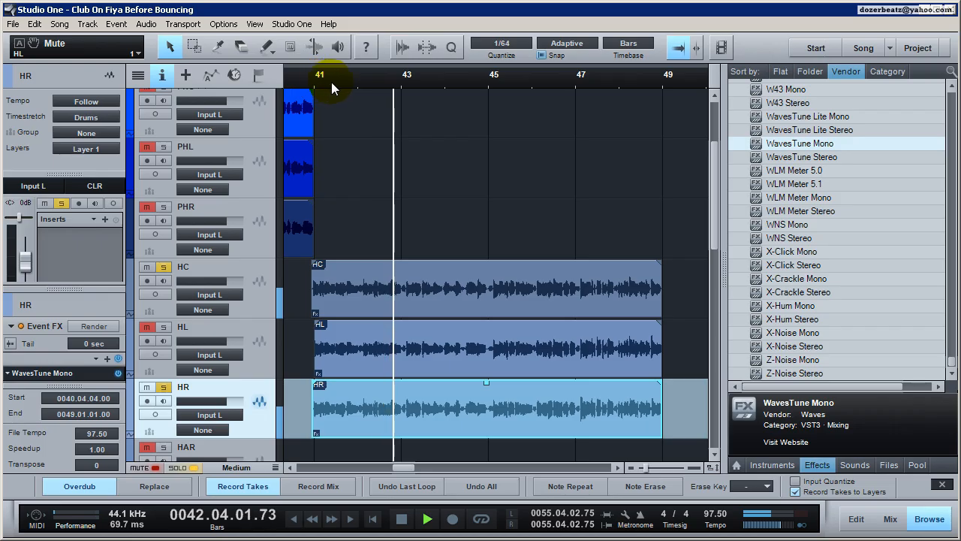
double_click(69, 375)
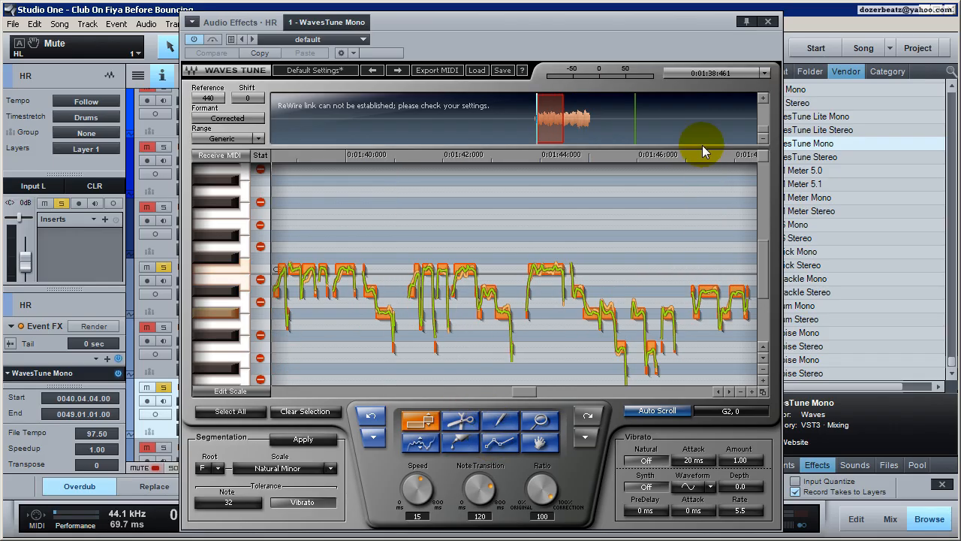
click(768, 21)
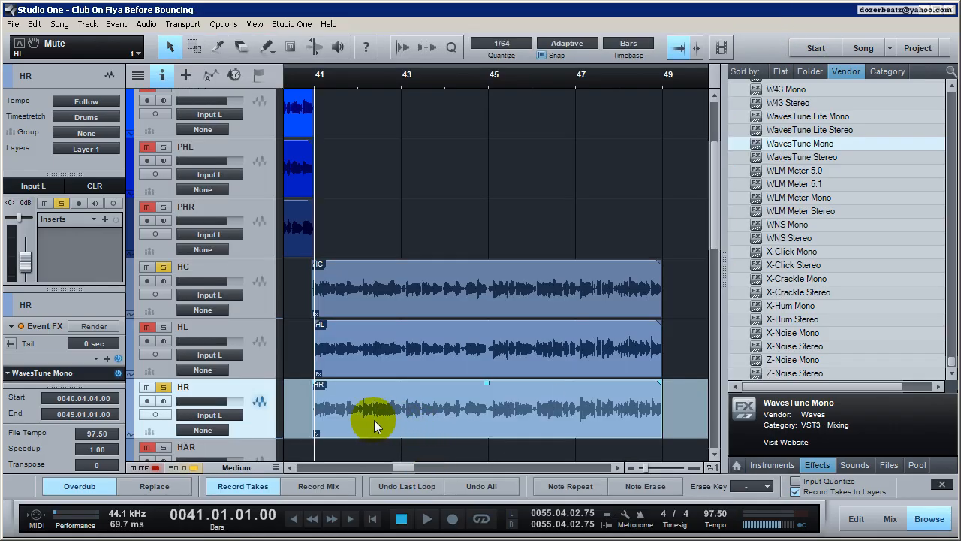
In HR's WavesTune, set the correction Speed to 0 and Note Transition to 5.
double_click(82, 376)
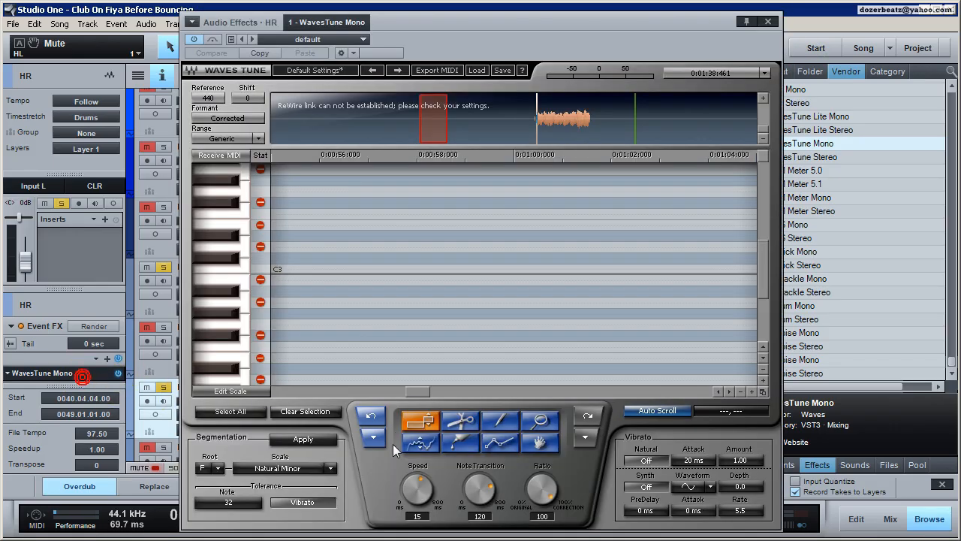
drag(420, 489, 420, 518)
drag(482, 488, 481, 503)
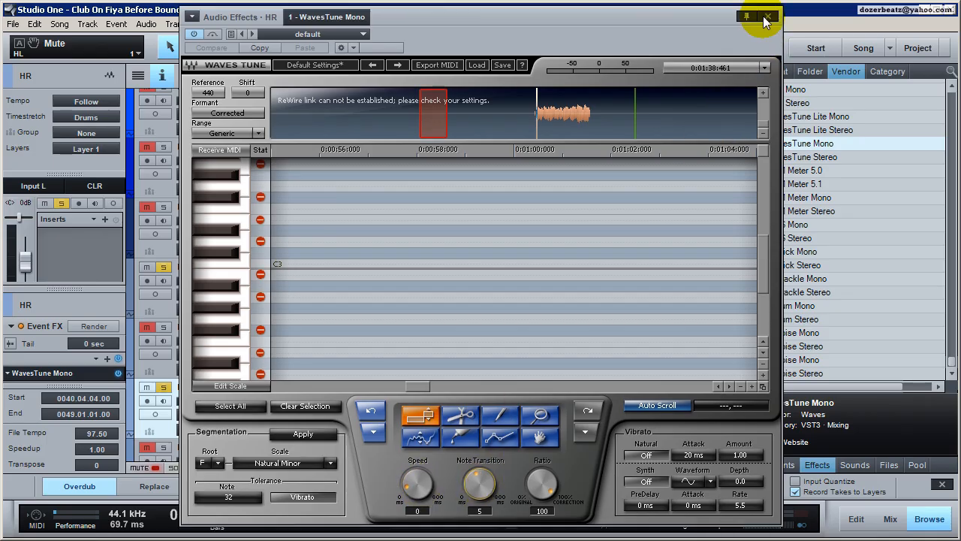
click(767, 21)
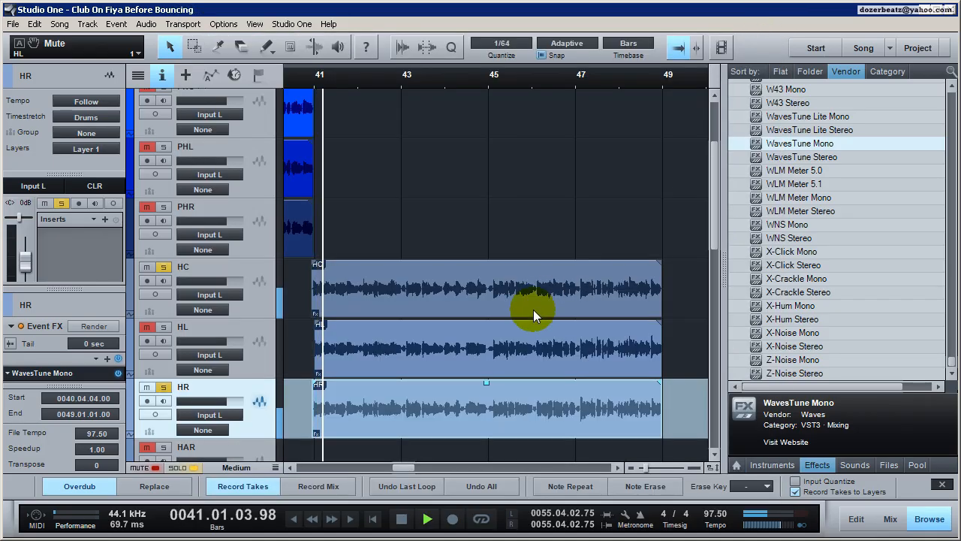
Check the HR tuning against HC by viewing its pitch curve and replaying passages from bars 43, 44 and 45.
click(45, 377)
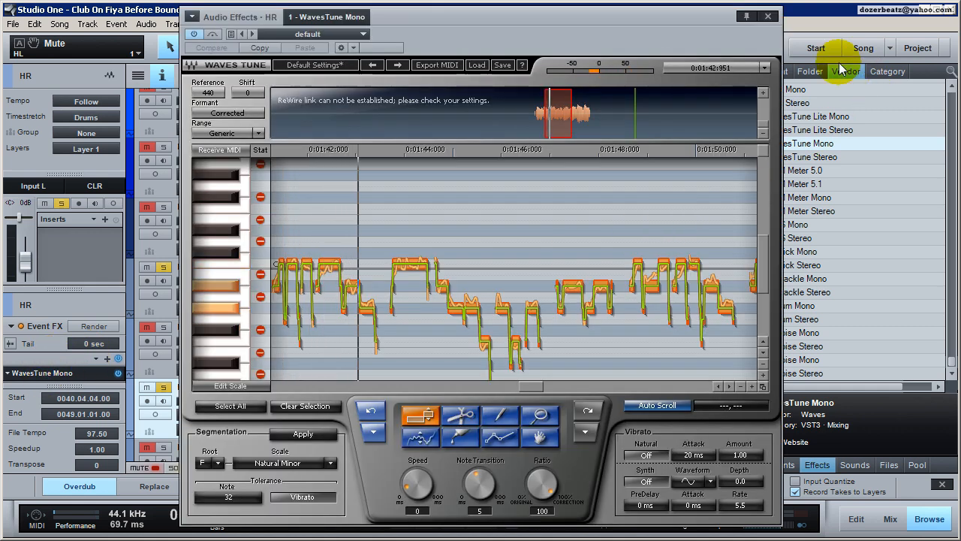
click(767, 17)
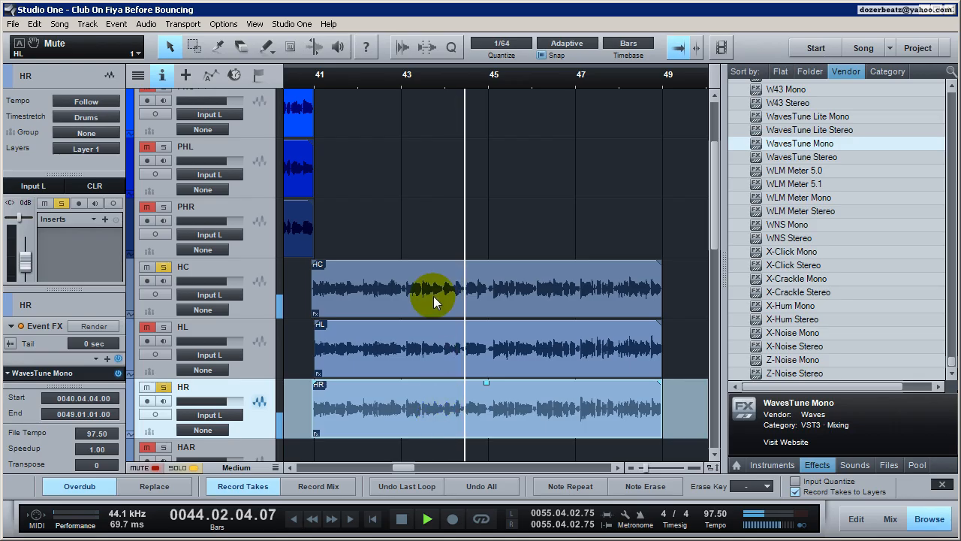
key(space)
click(412, 79)
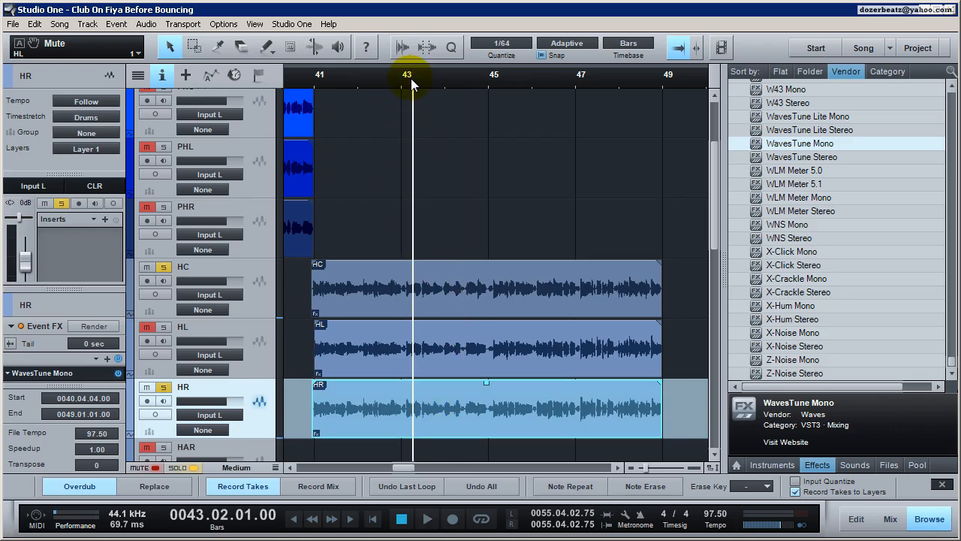
key(space)
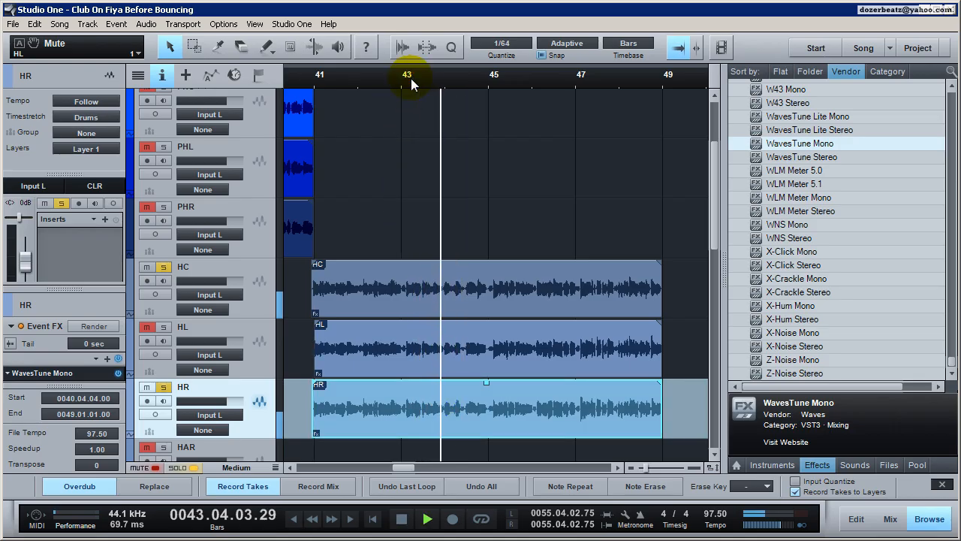
key(space)
click(443, 80)
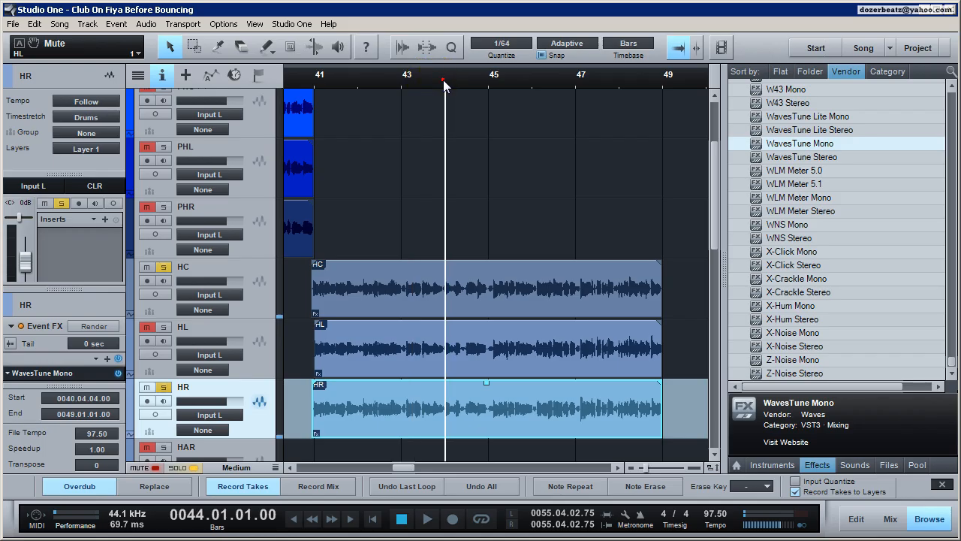
key(space)
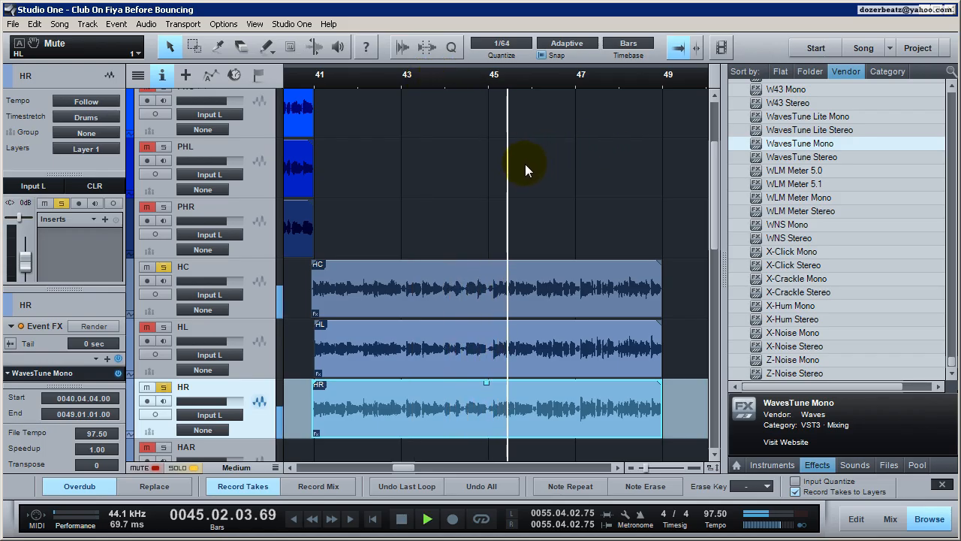
click(490, 79)
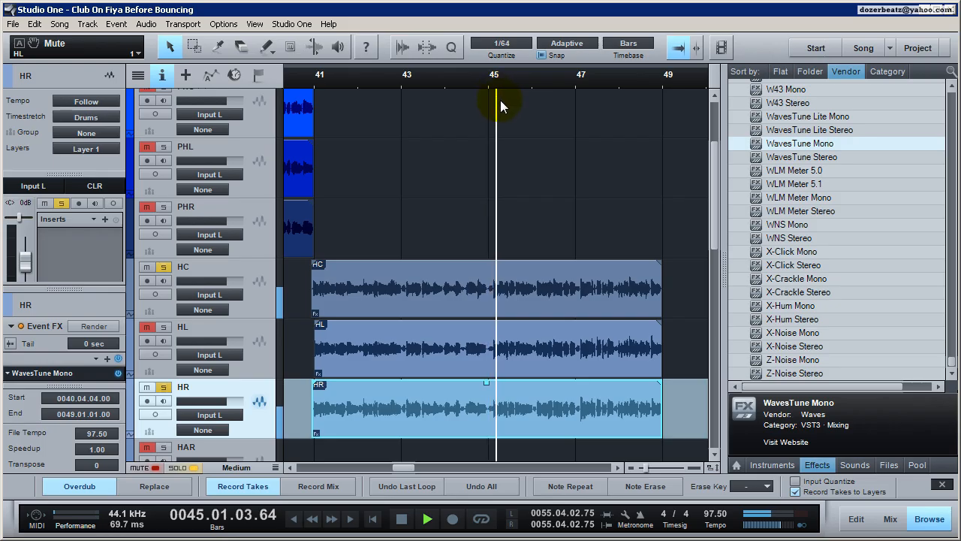
key(space)
In HR's WavesTune, raise the low note between the first two C3 notes after bar 45 to C3, then play the part through.
click(88, 370)
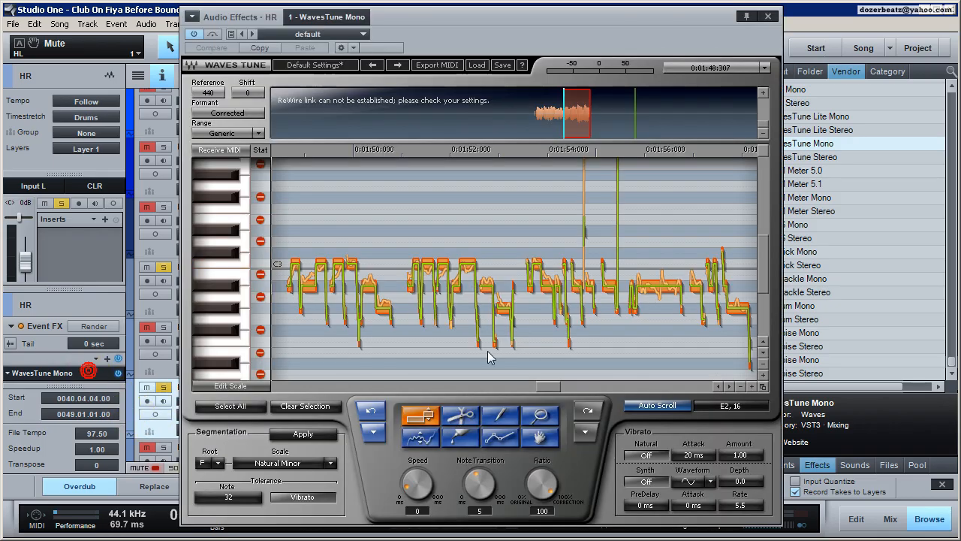
click(308, 308)
click(313, 289)
drag(311, 285, 311, 271)
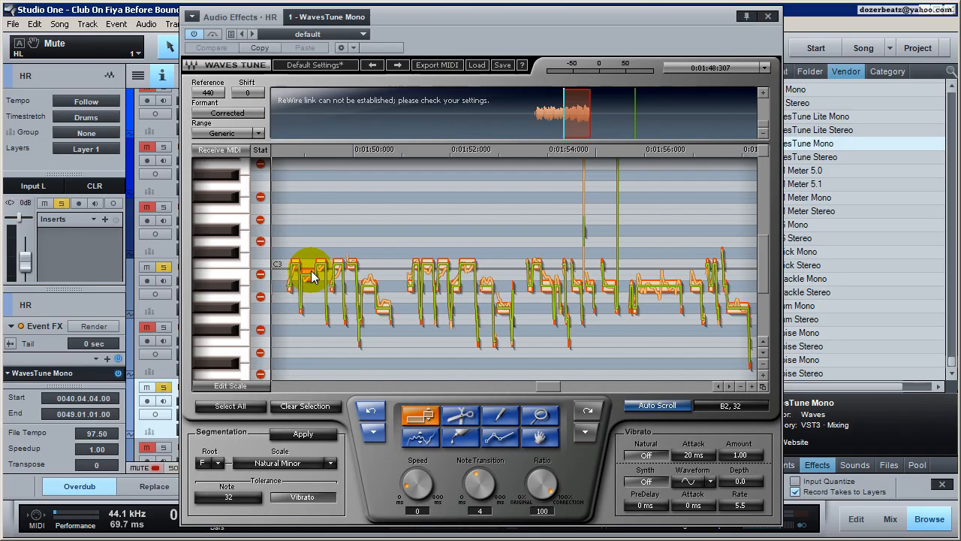
key(space)
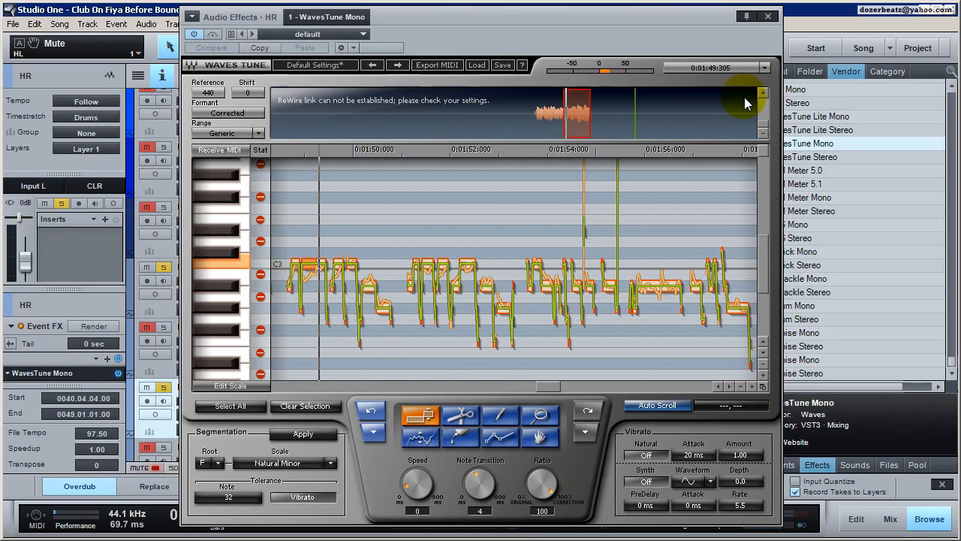
click(768, 16)
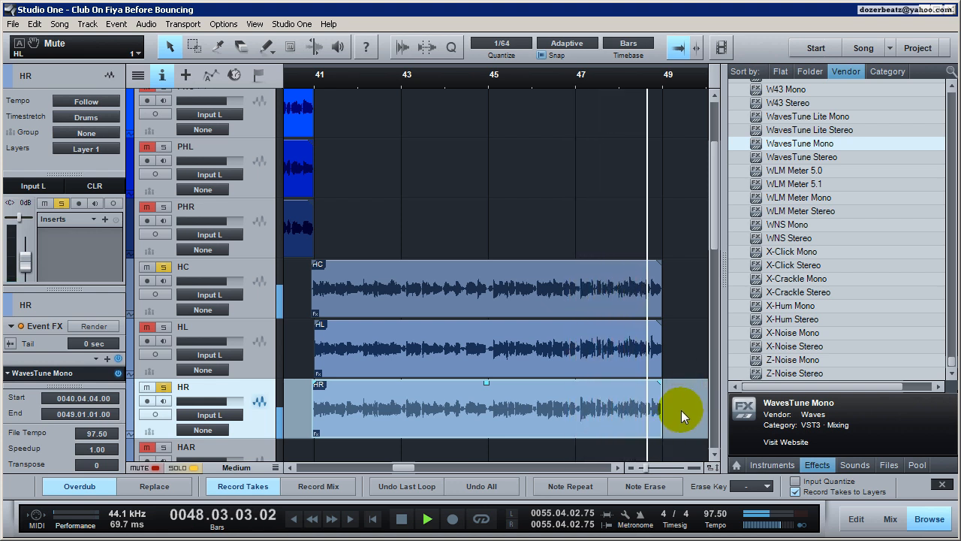
key(space)
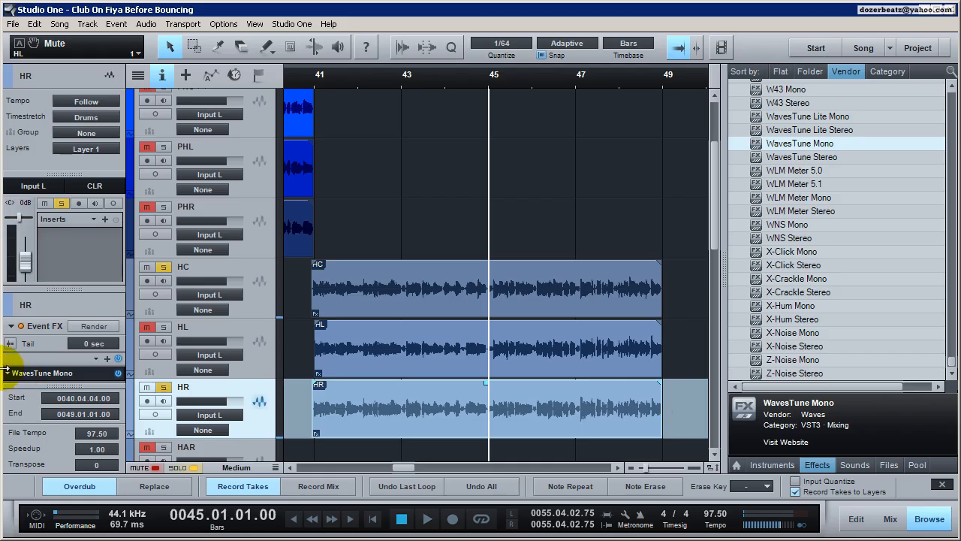
Unmute the HL track and play the HC, HL and HR harmonies together from bar 45.
click(153, 326)
key(space)
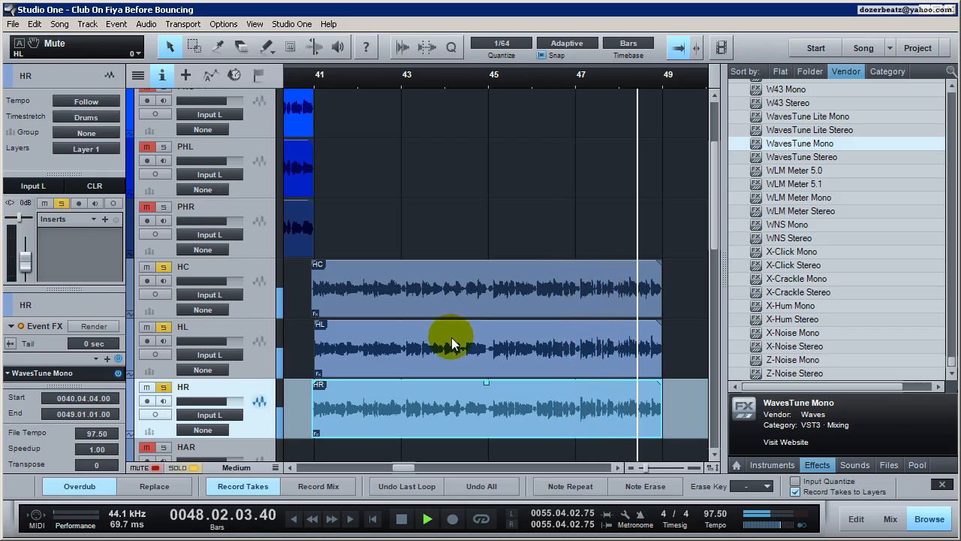
key(space)
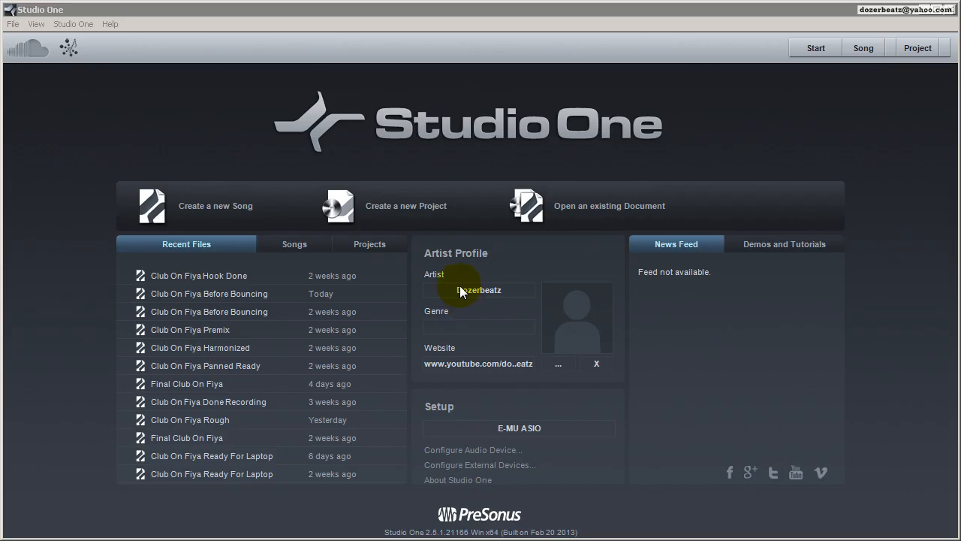
Open the recent song Club On Fiya Hook Done, clear the output clip indicator, and play it briefly from bar 17.
click(211, 278)
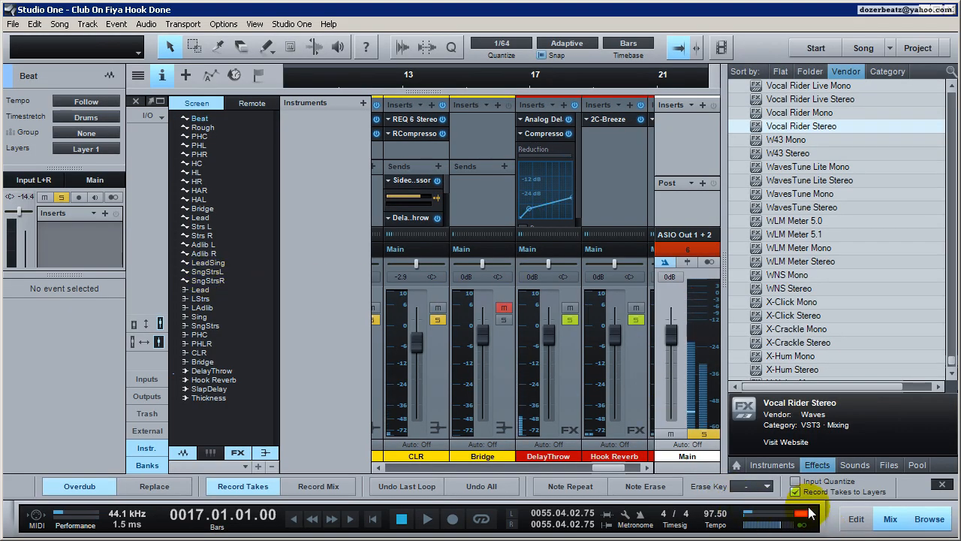
click(801, 512)
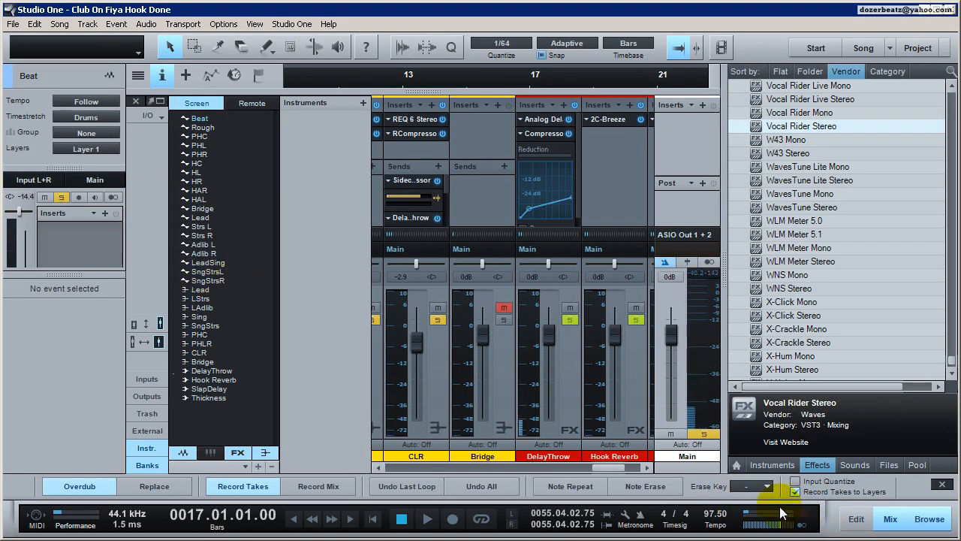
key(space)
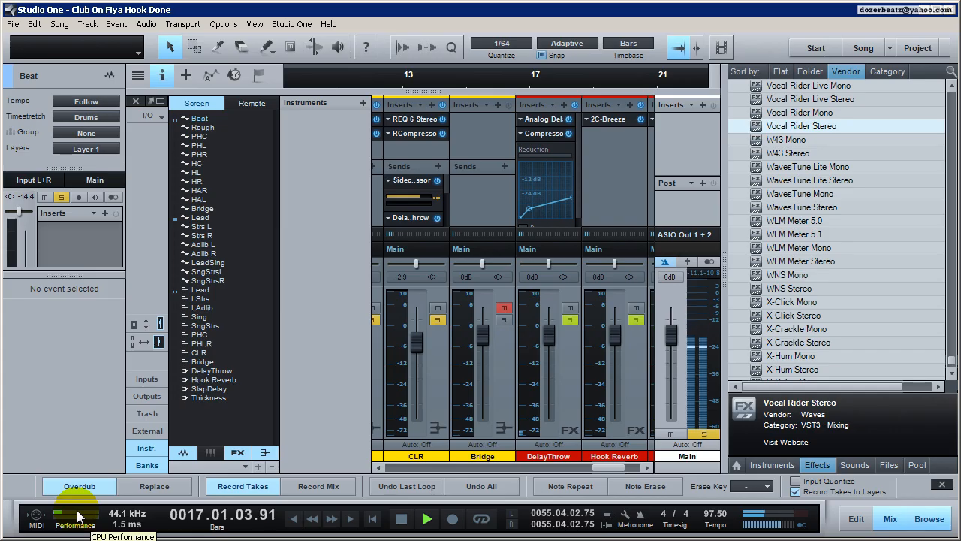
key(space)
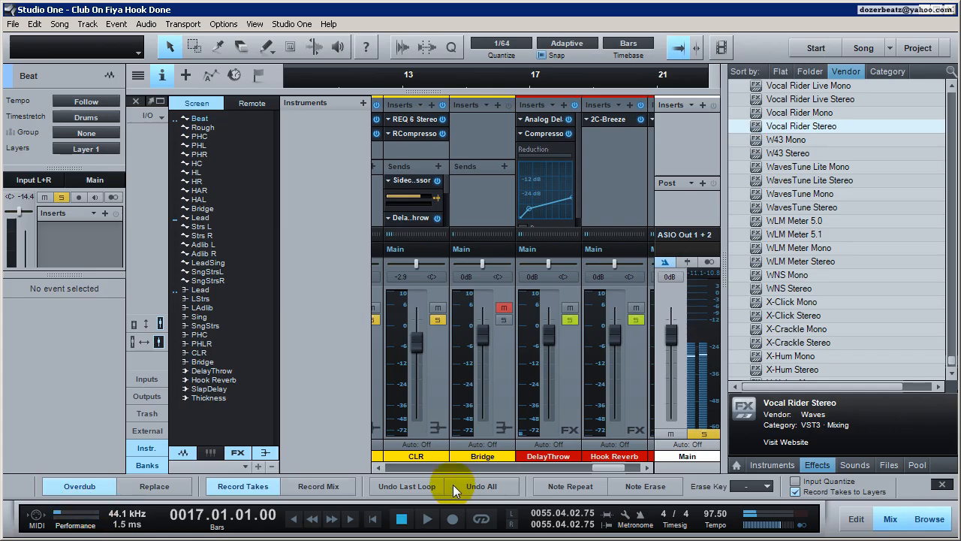
Go over the harmony tracks around bars 33 to 45, then bypass the inserts on the DelayThrow and Hook Reverb channels.
click(890, 520)
drag(320, 477, 393, 467)
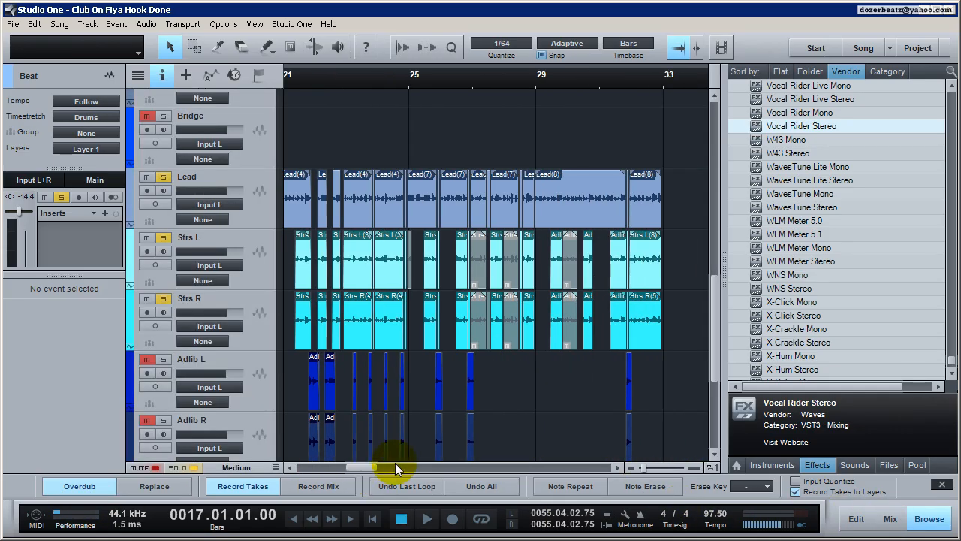
scroll(676, 357, up, 4)
scroll(689, 361, up, 4)
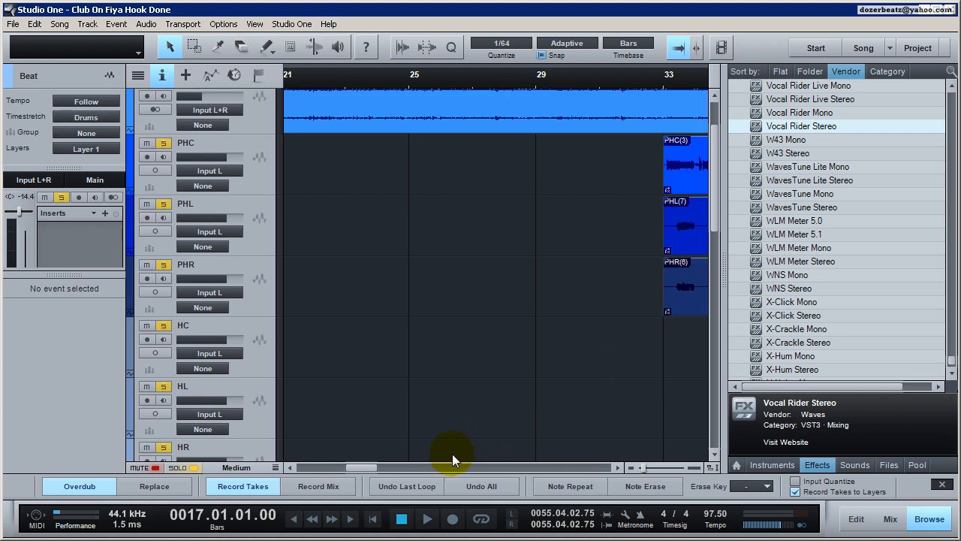
drag(367, 467, 401, 467)
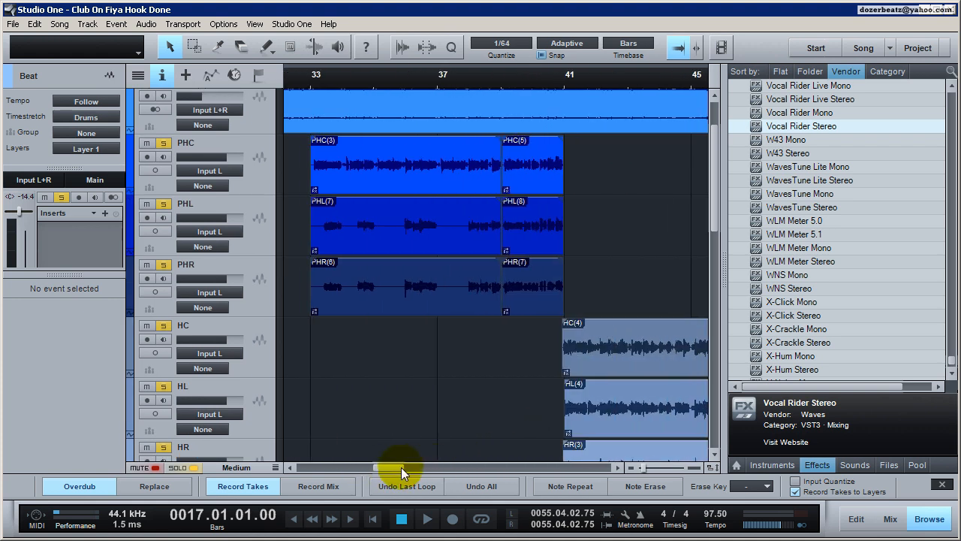
scroll(434, 385, down, 1)
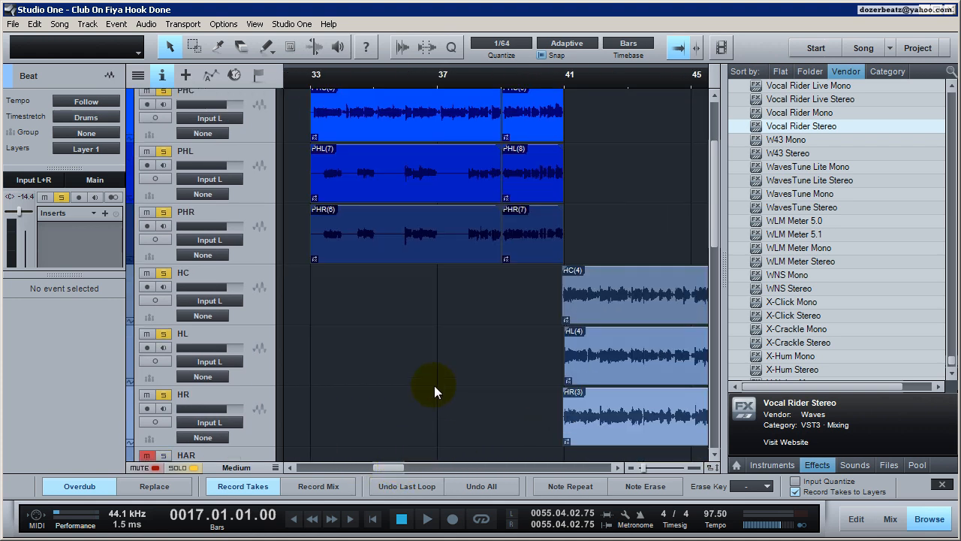
click(888, 518)
click(607, 467)
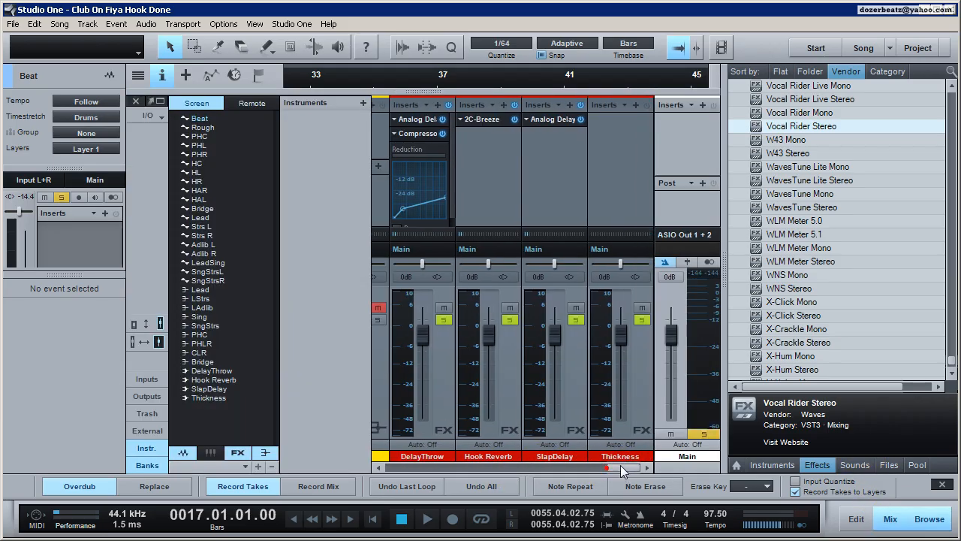
click(447, 104)
click(514, 104)
Bypass all inserts on the PHC, PHLR and CLR buses and return to the arrangement.
drag(634, 468, 595, 466)
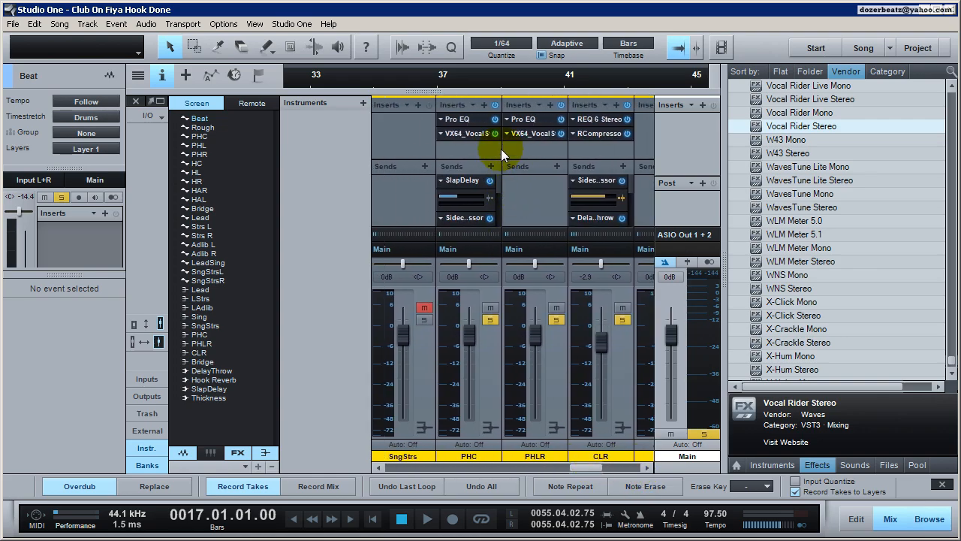
click(493, 104)
click(561, 105)
click(627, 104)
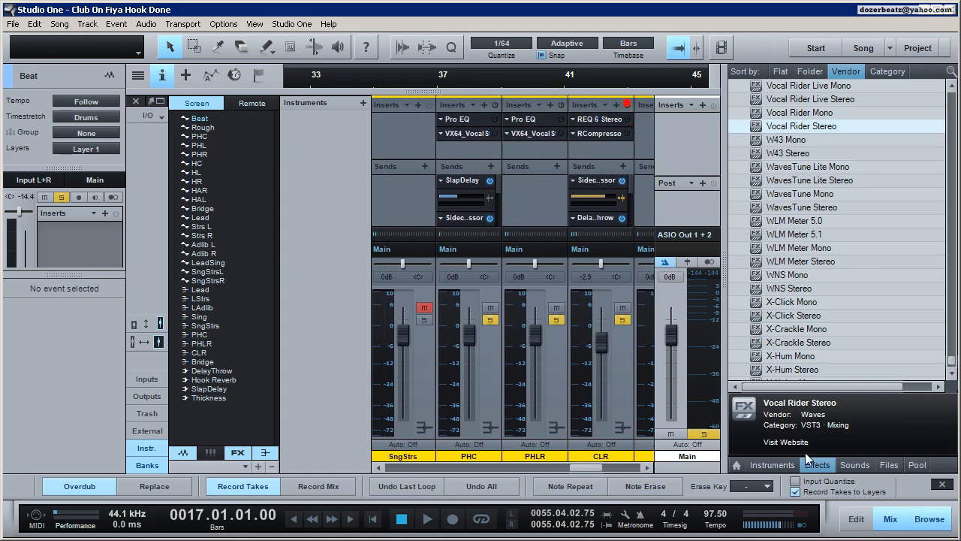
click(887, 521)
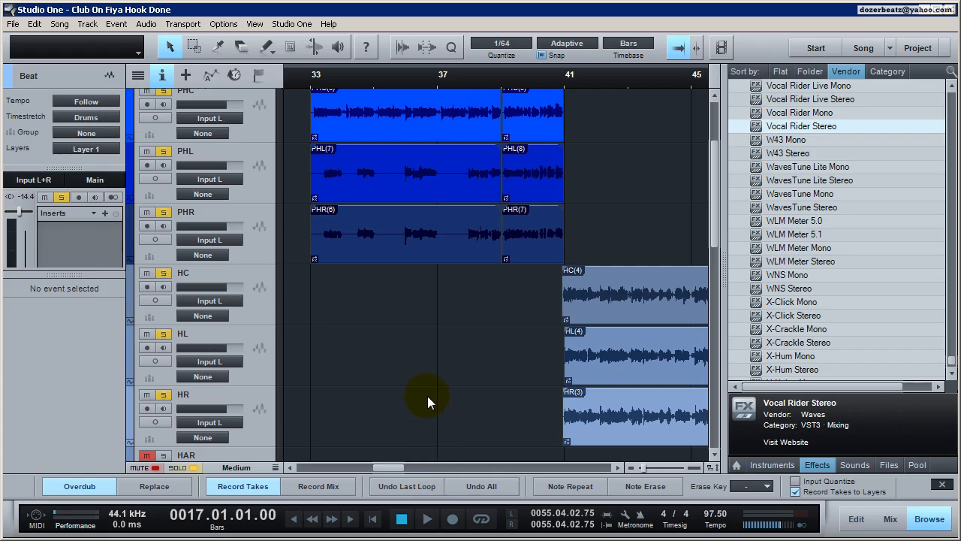
Check the output routing of the PHC, PHL and PHR tracks and view the PHC and PHLR buses in the mixer.
scroll(427, 396, up, 3)
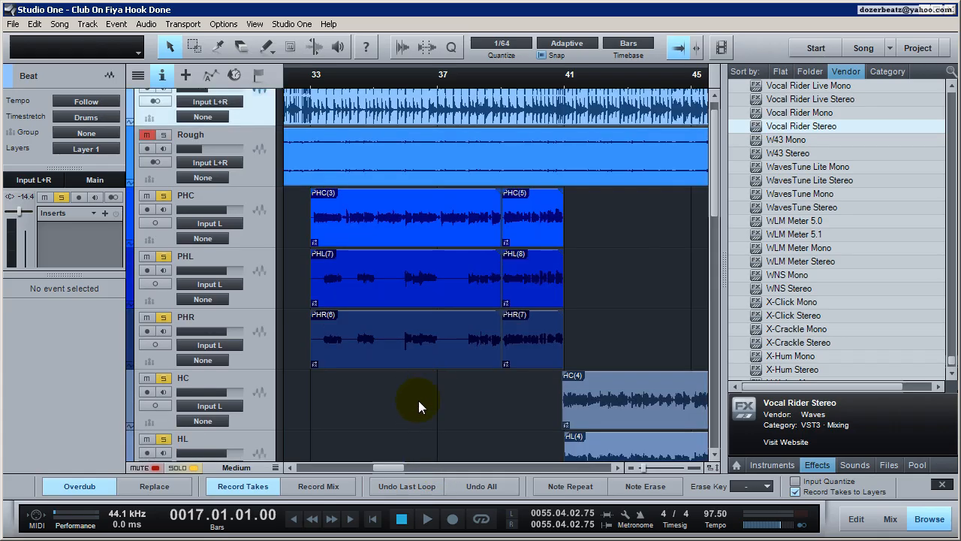
click(251, 229)
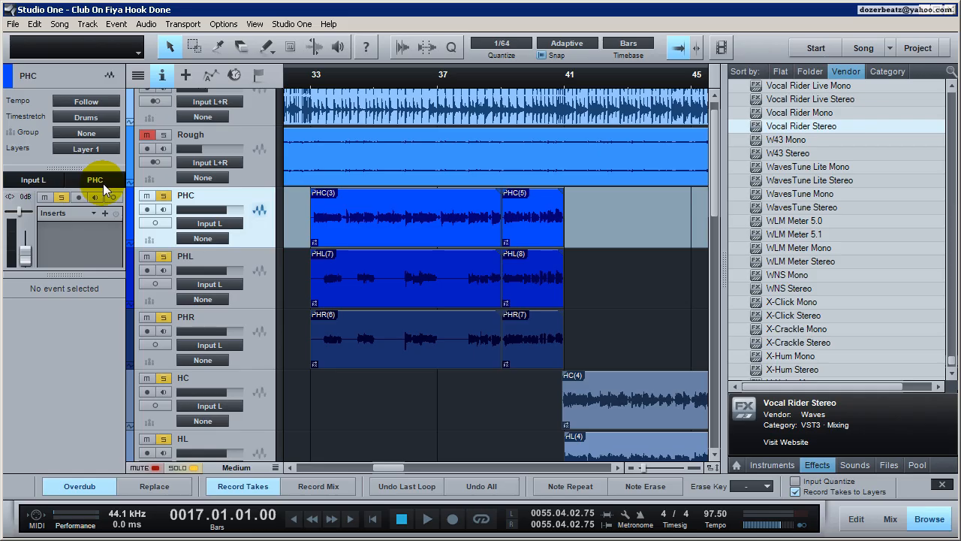
click(251, 275)
click(257, 327)
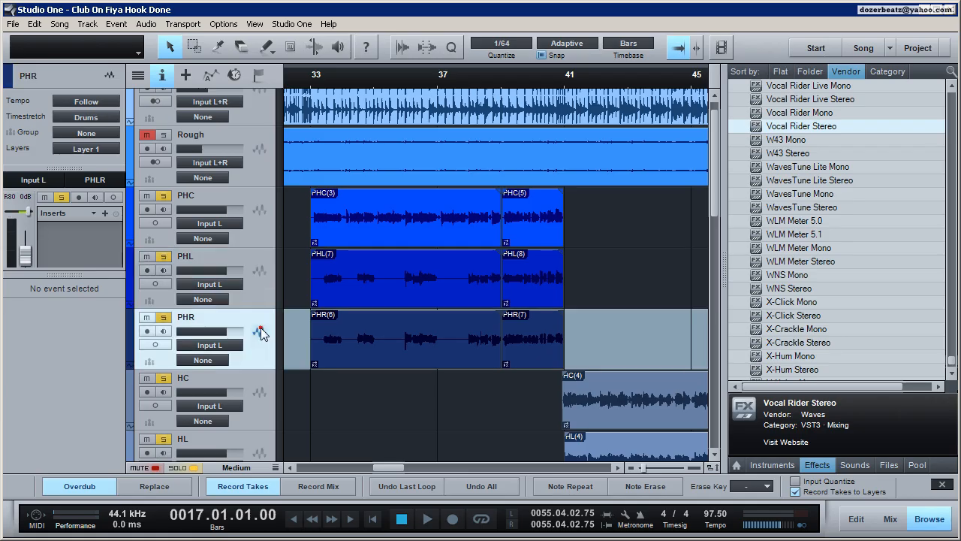
click(253, 284)
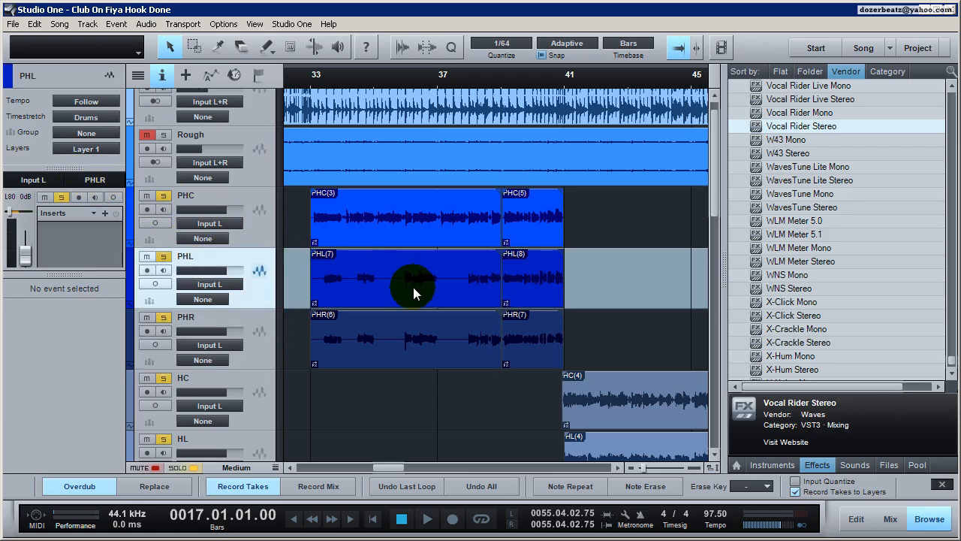
click(890, 519)
drag(580, 467, 592, 471)
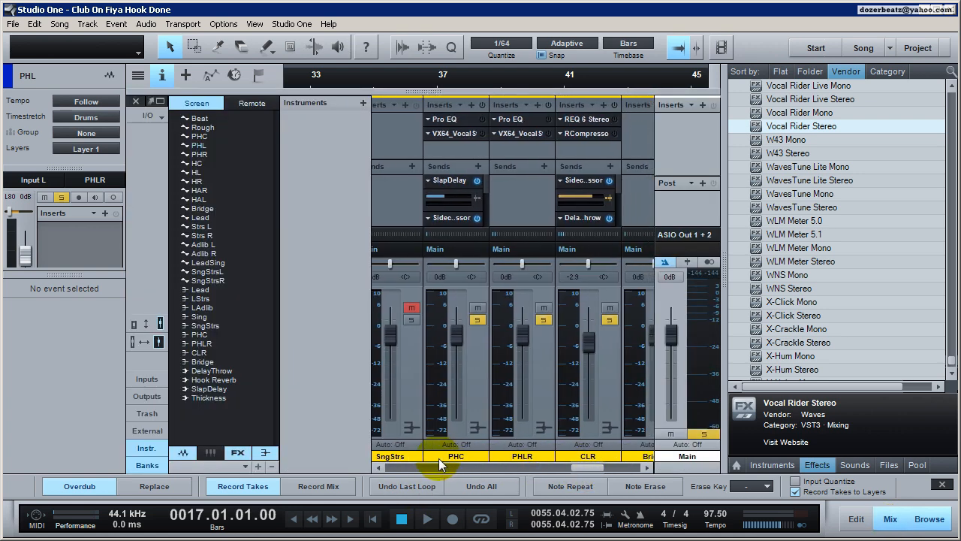
click(890, 523)
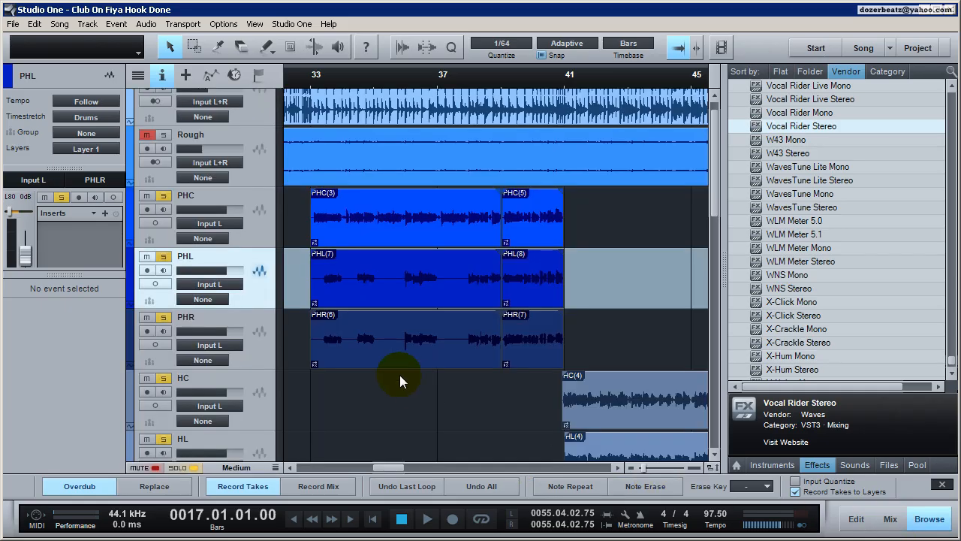
Compare the side harmonies with the center one by selecting the PHL and PHR events, then the PHC events, from bars 33 to 41.
click(260, 326)
click(255, 287)
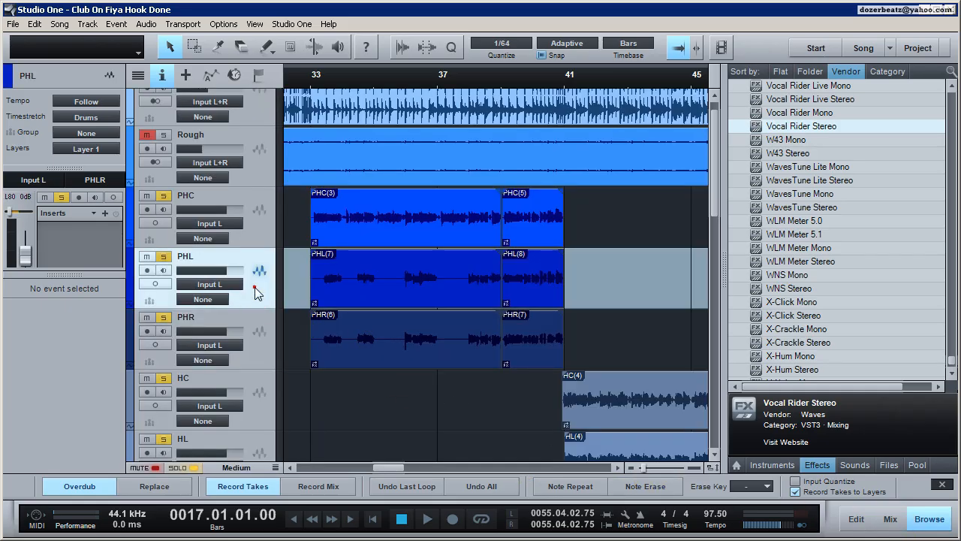
click(254, 227)
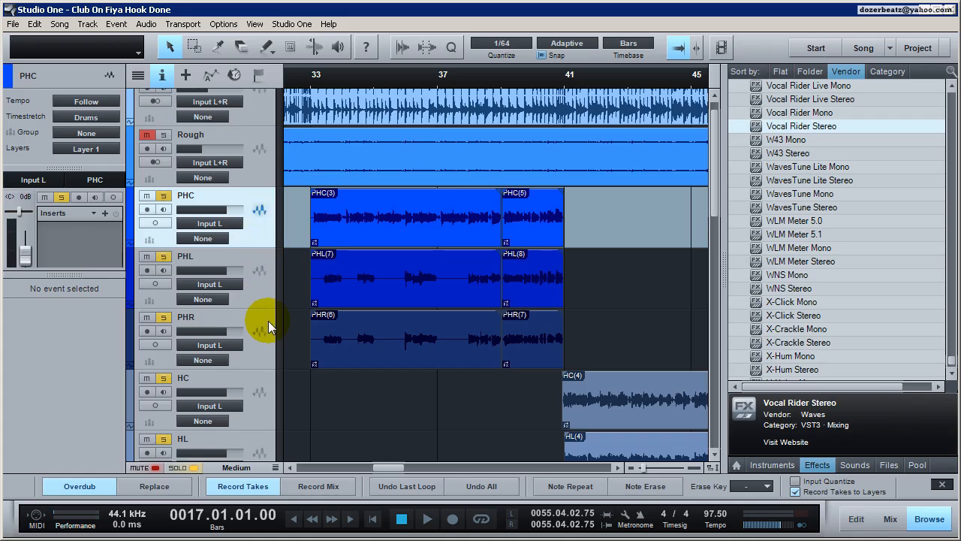
drag(590, 331, 319, 286)
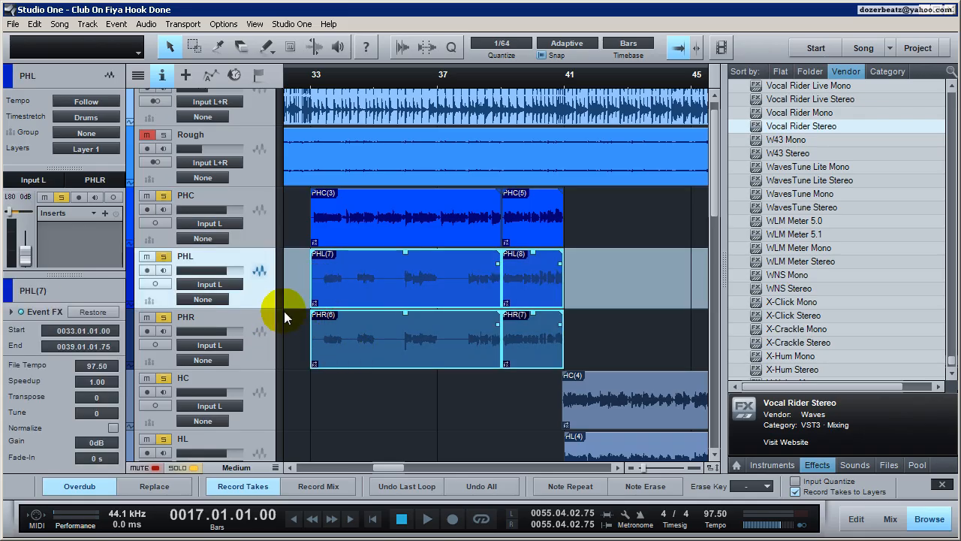
drag(640, 224, 316, 223)
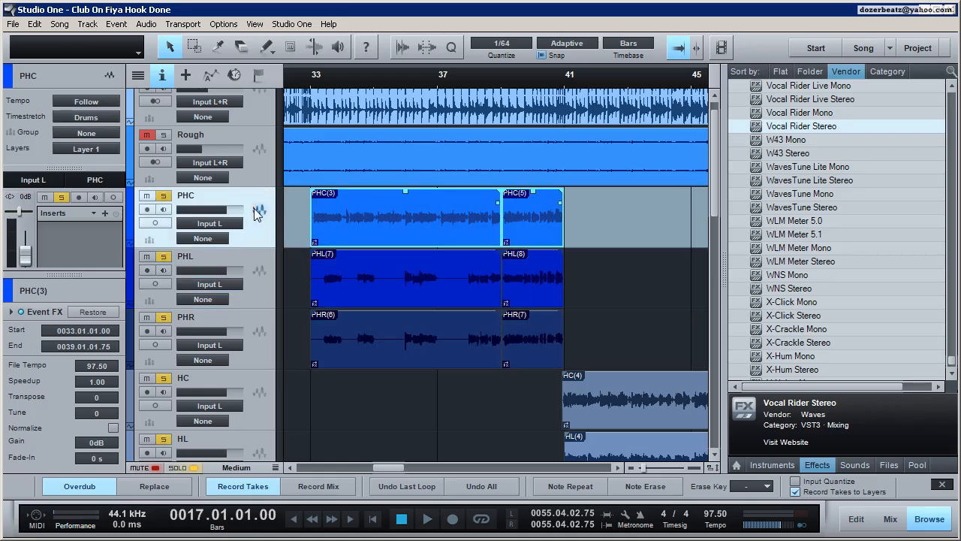
click(265, 286)
click(263, 291)
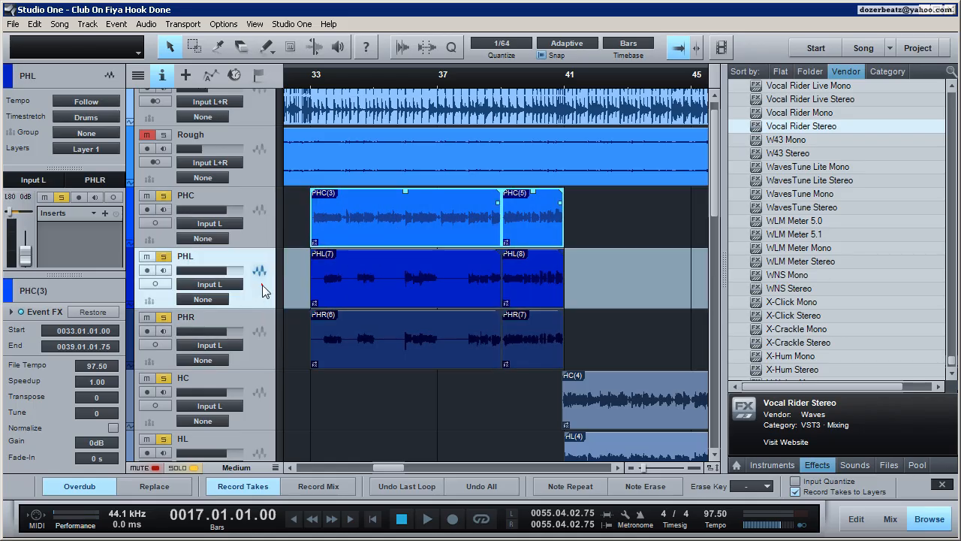
Inspect the panning of the PHC, PHL and PHR tracks by selecting each one in turn.
click(261, 331)
click(257, 278)
click(260, 330)
click(256, 214)
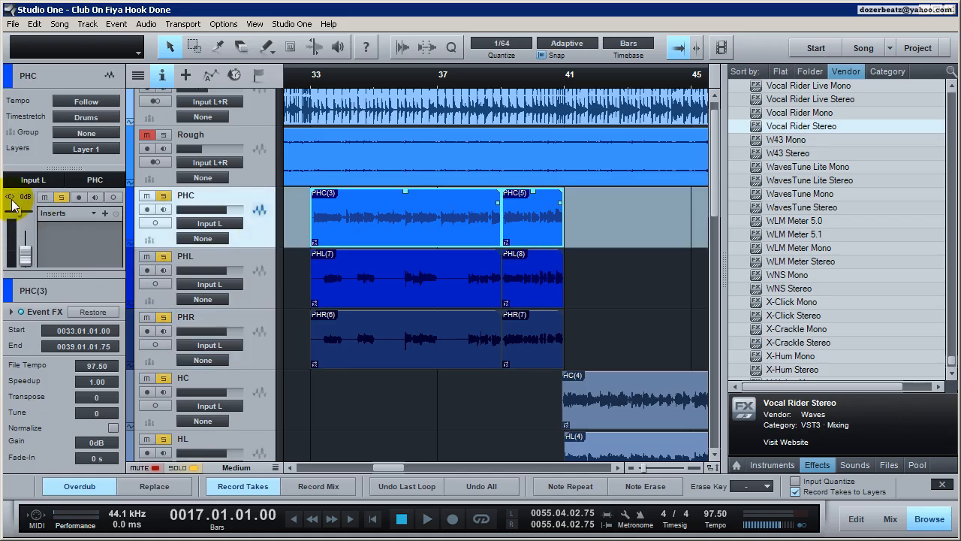
click(250, 282)
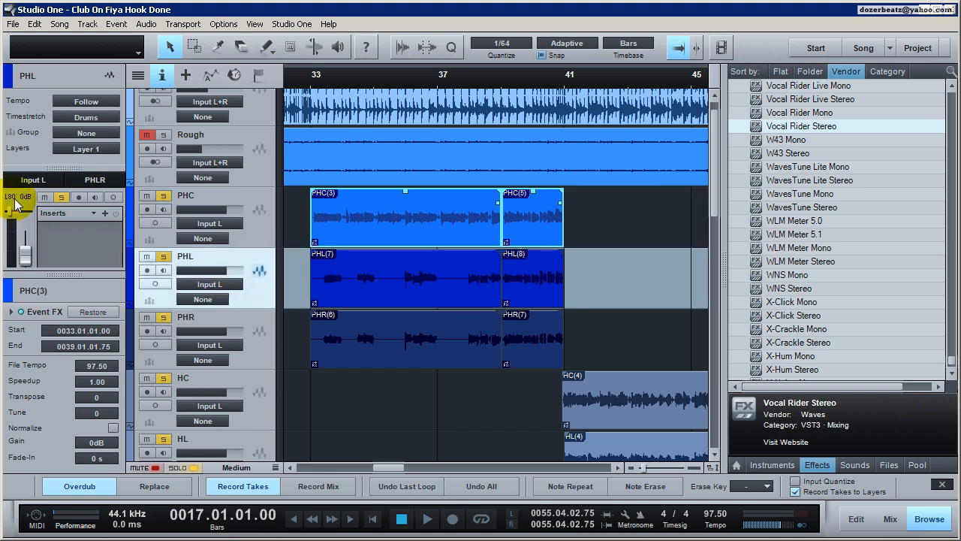
click(255, 333)
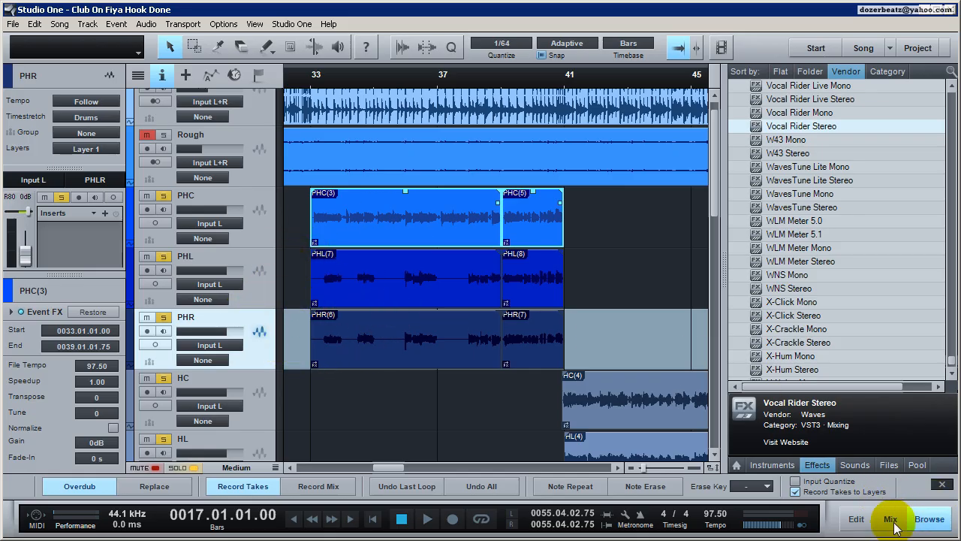
click(257, 268)
click(262, 328)
click(269, 208)
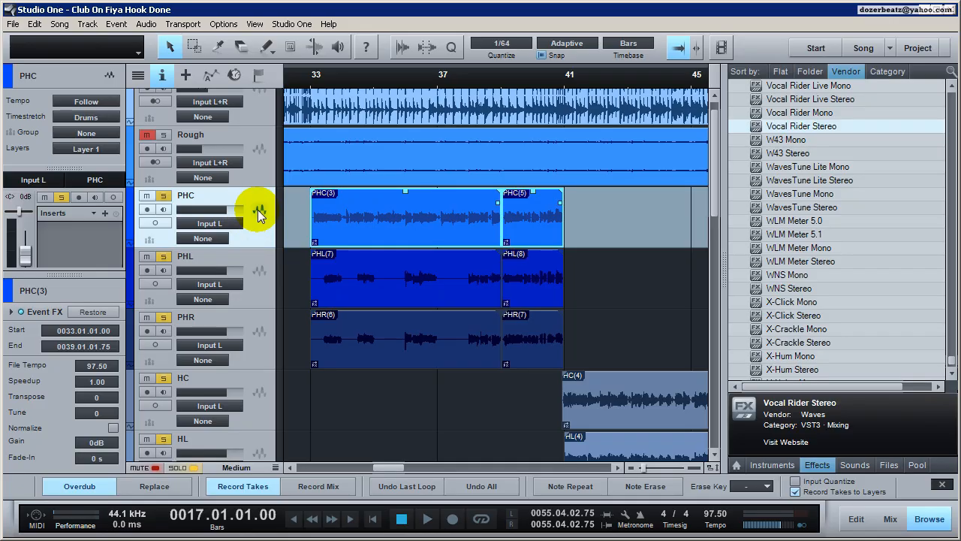
Switch the PHC track's channel format to stereo and back to mono.
click(258, 213)
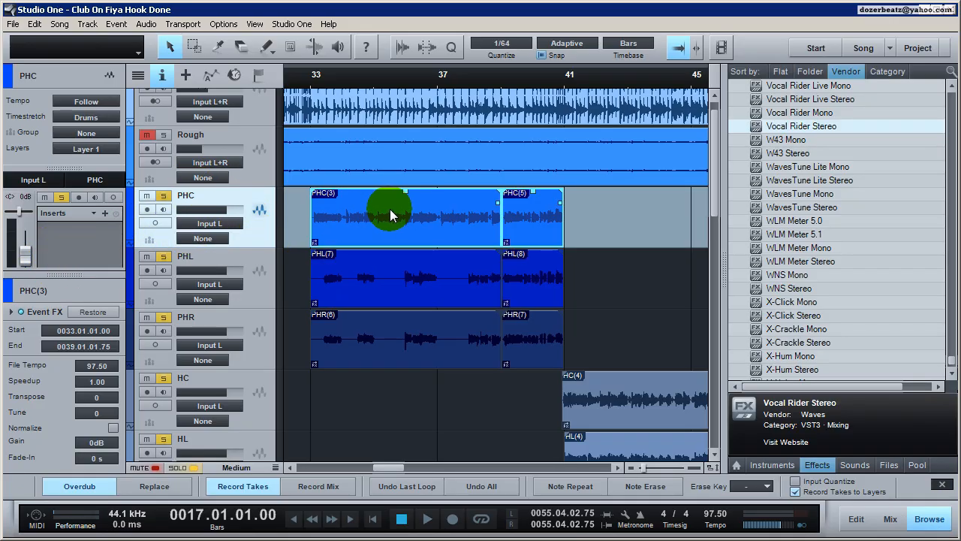
click(155, 223)
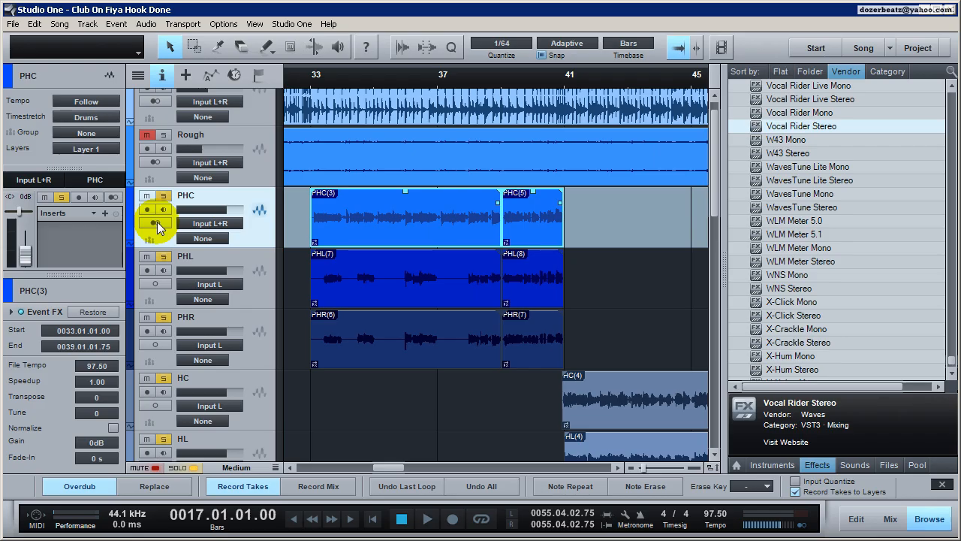
click(156, 223)
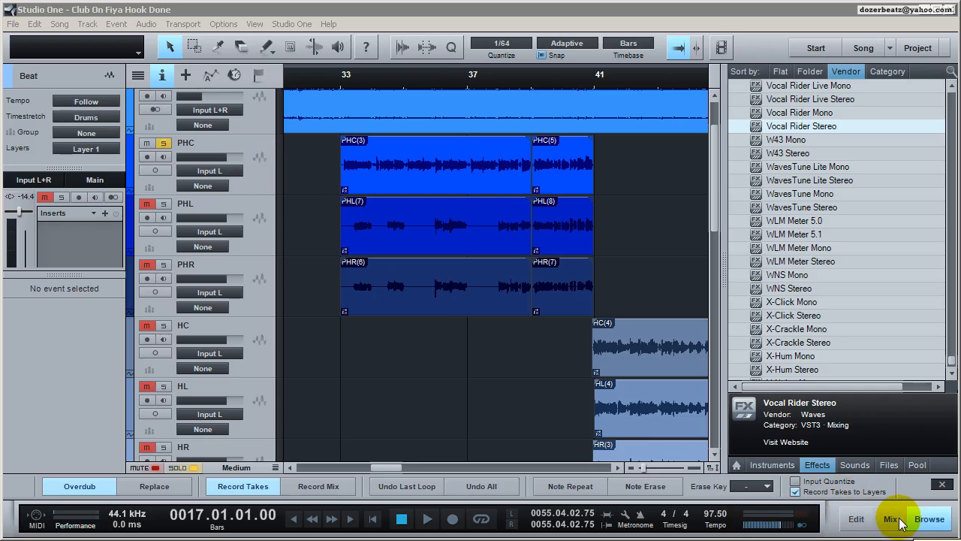
Play the soloed PHC vocal briefly from bar 33.
click(340, 79)
key(space)
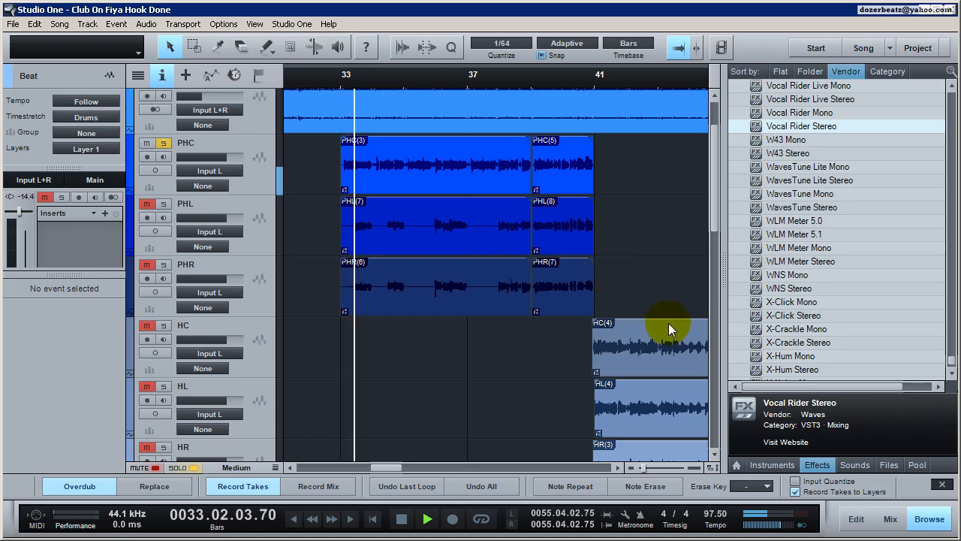
key(space)
Reactivate the inserts on the PHC bus and review its Pro EQ settings.
click(891, 519)
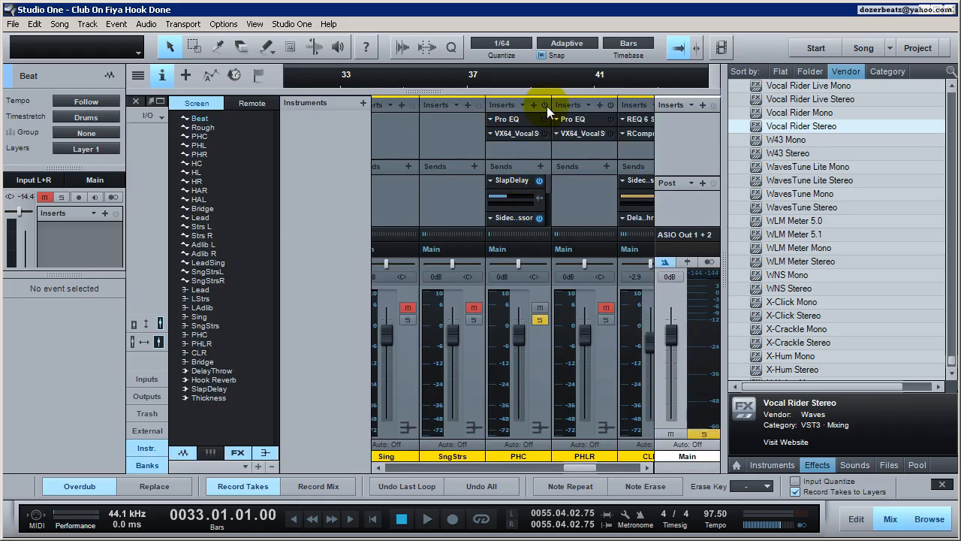
click(524, 119)
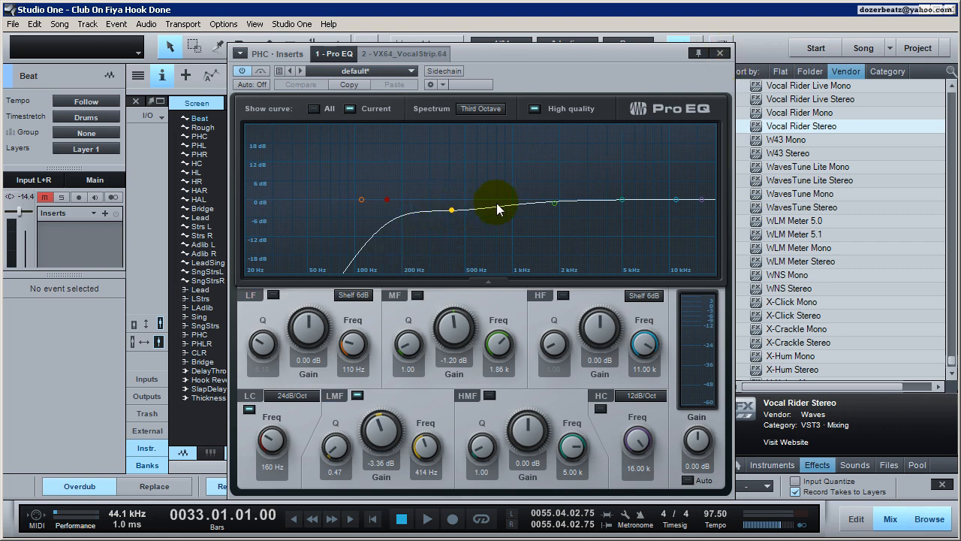
click(719, 54)
click(576, 163)
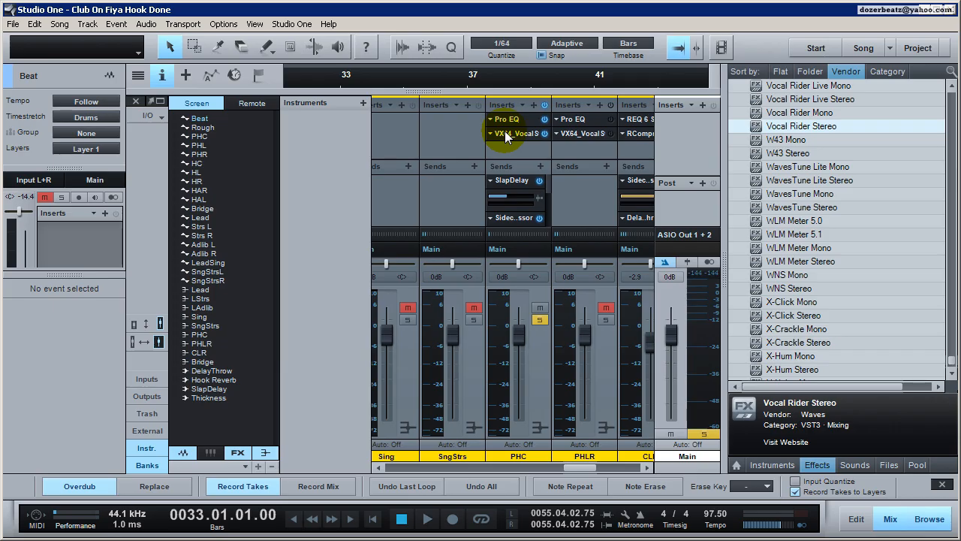
Examine the PHC bus's VX64 Vocal Strip, switching its Deesser, Compand and Tube Equalizer modules off and back on.
click(531, 135)
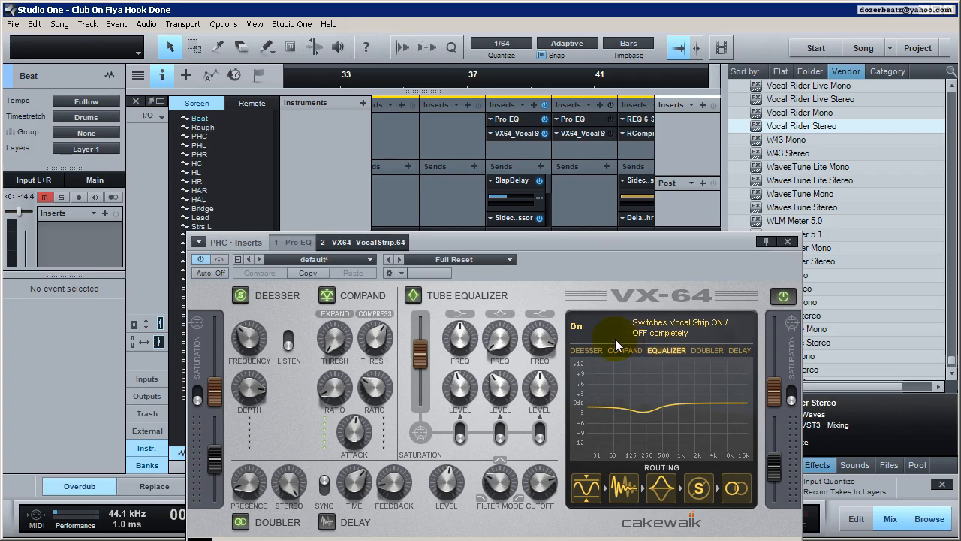
click(238, 297)
click(328, 297)
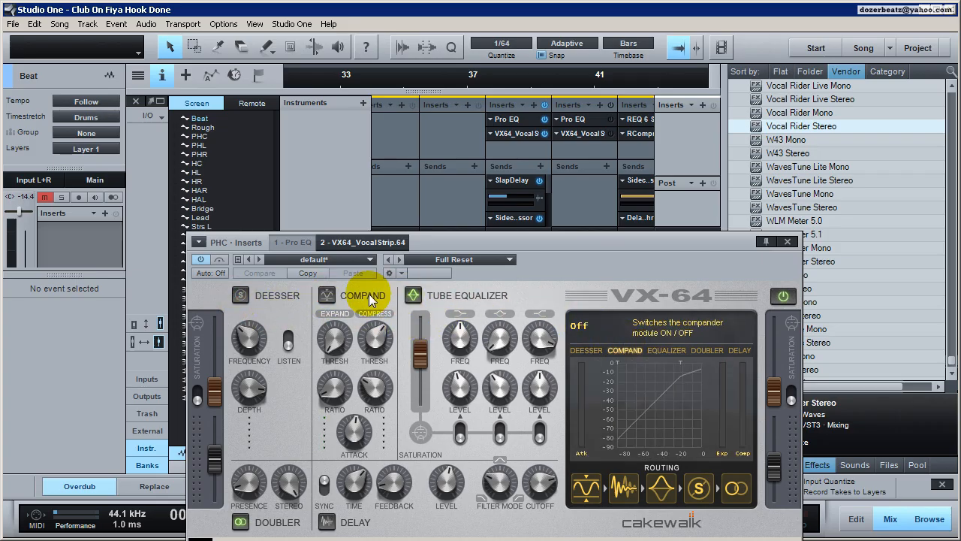
click(409, 297)
click(409, 296)
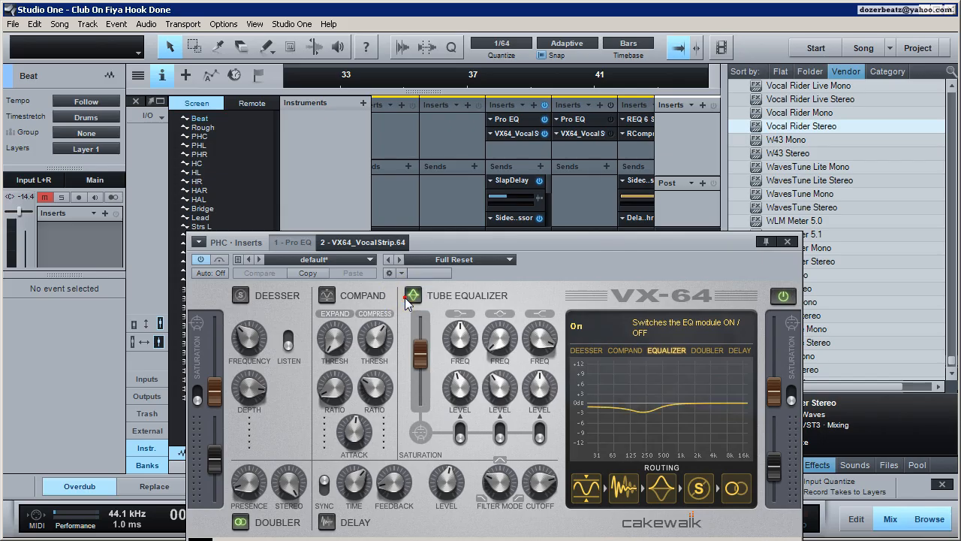
click(328, 296)
click(240, 295)
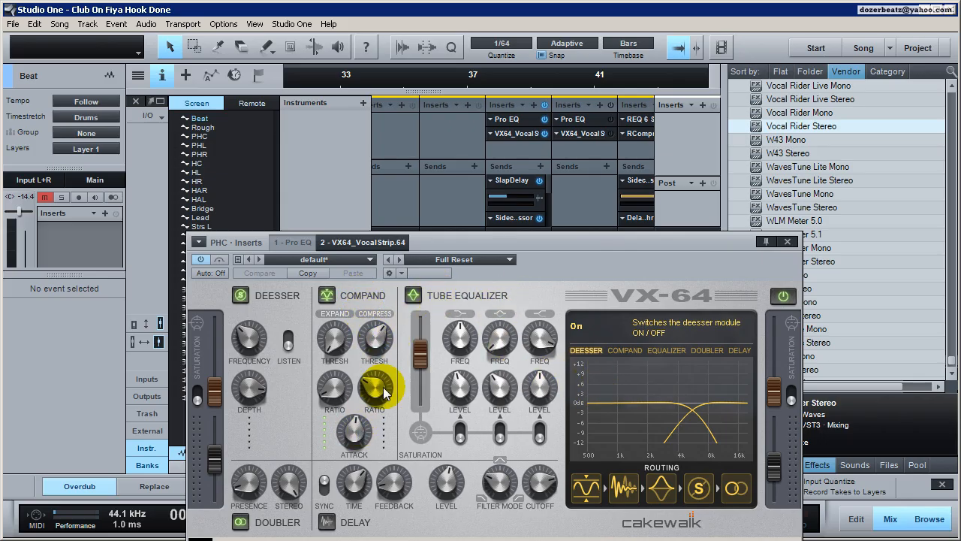
click(413, 295)
click(413, 295)
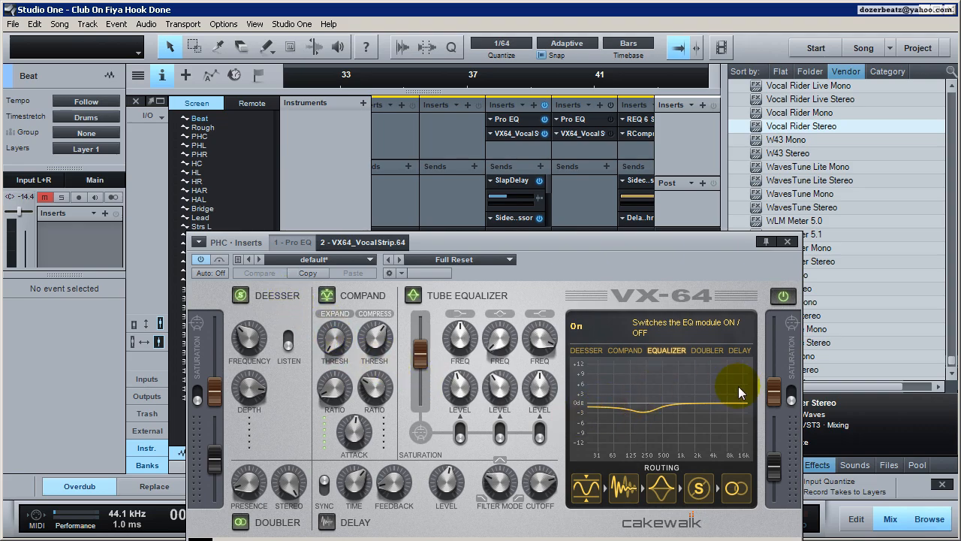
Compare the PHC bus with its inserts bypassed and active, and review the Deesser and Doubler settings in its VX64 Vocal Strip.
click(586, 350)
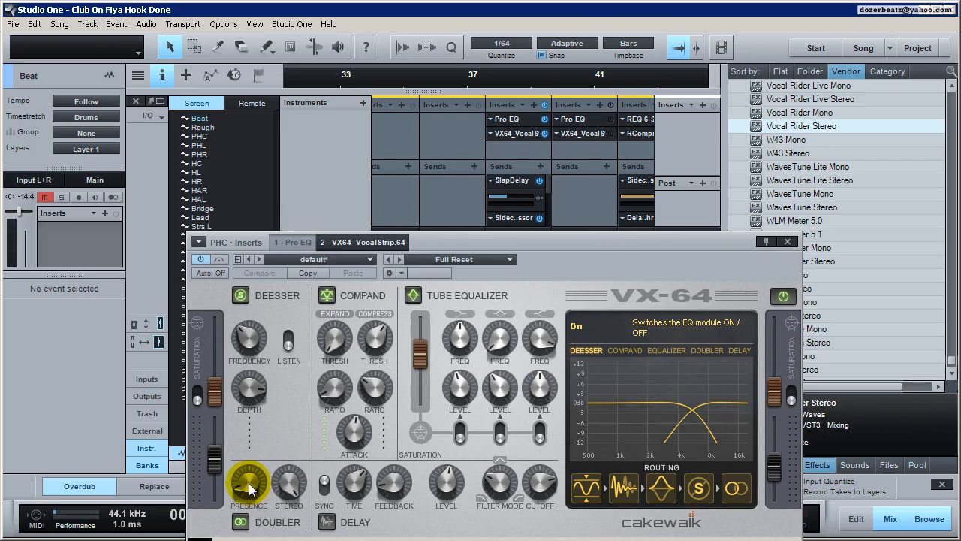
click(788, 243)
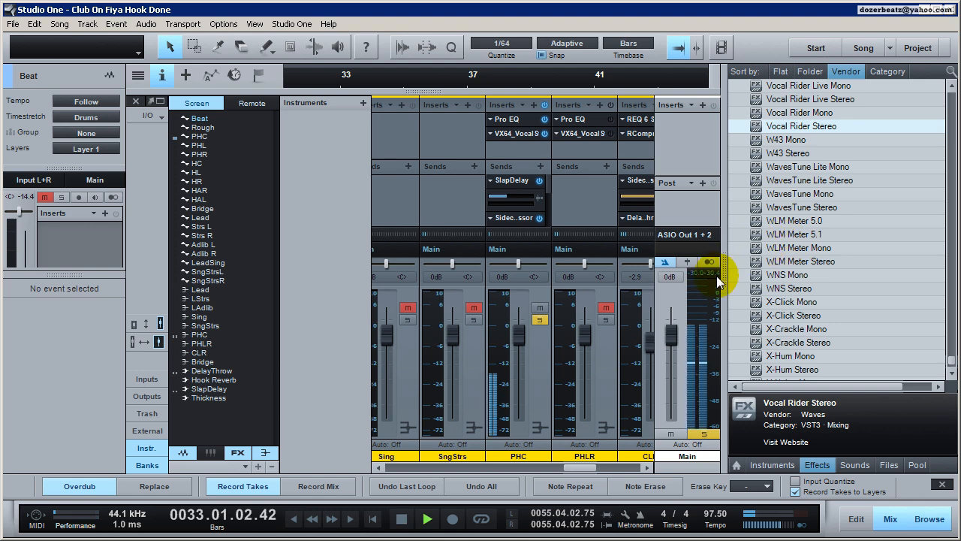
click(515, 135)
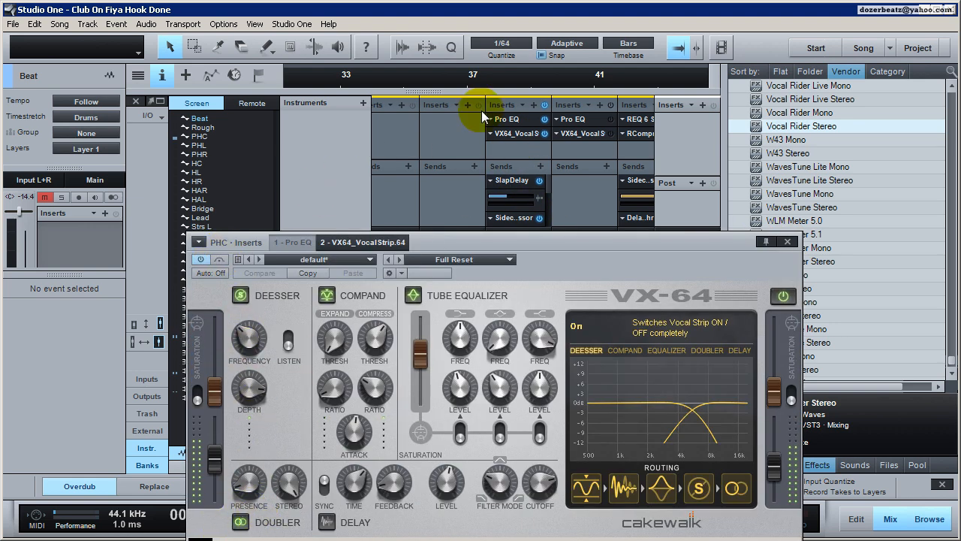
click(544, 104)
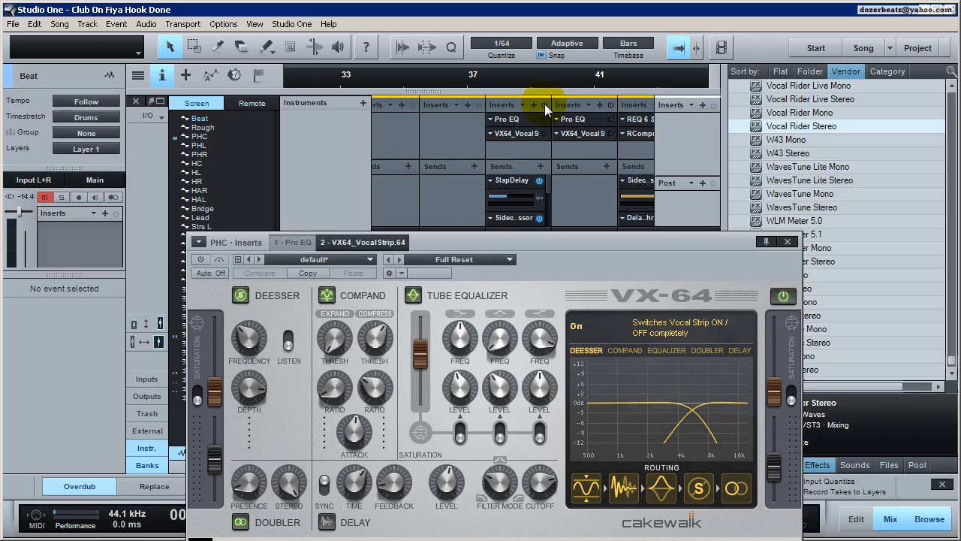
click(545, 105)
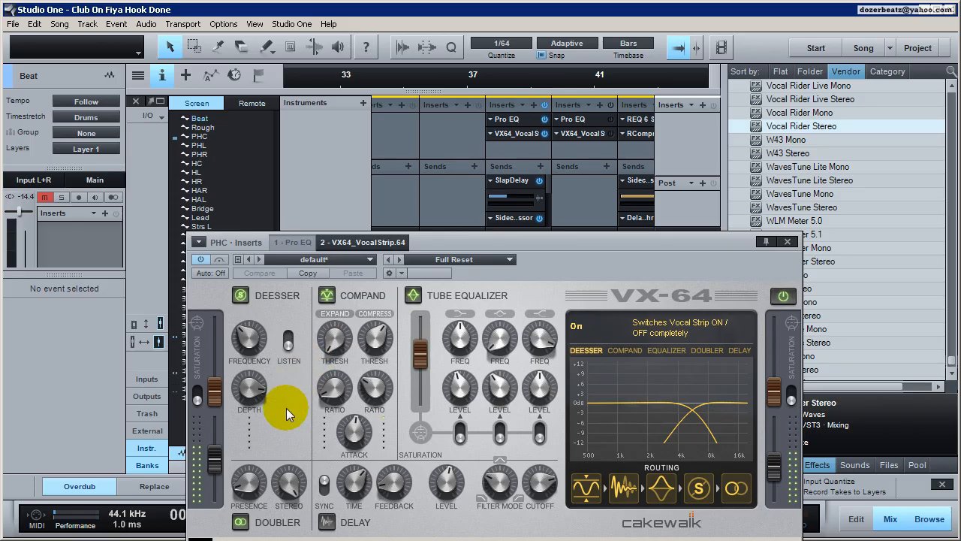
drag(249, 485, 228, 479)
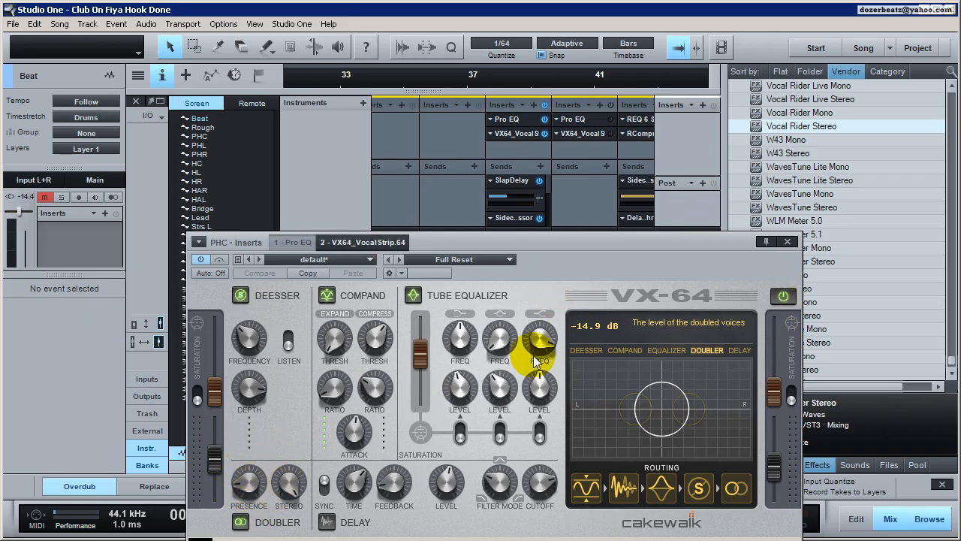
click(788, 241)
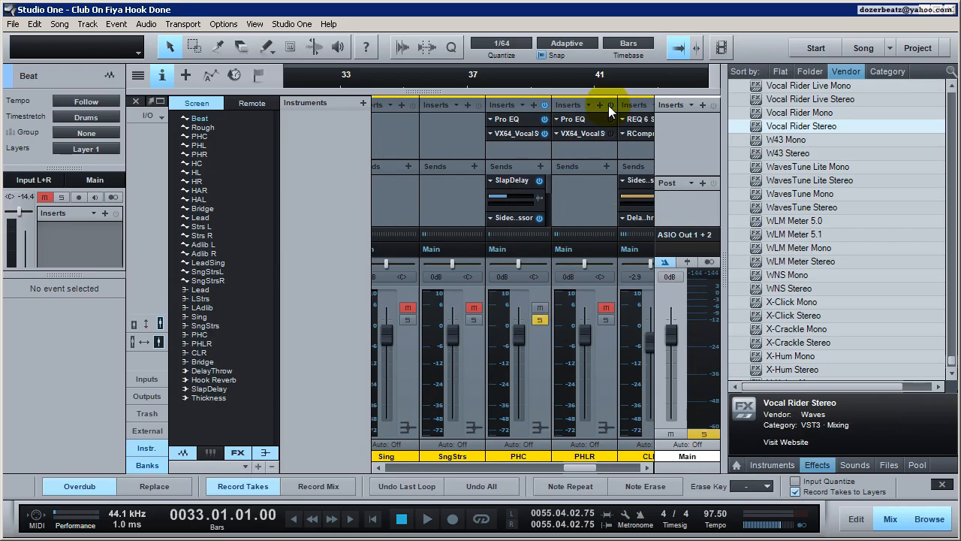
Unmute and solo the PHL and PHR tracks alongside the PHC track.
click(888, 521)
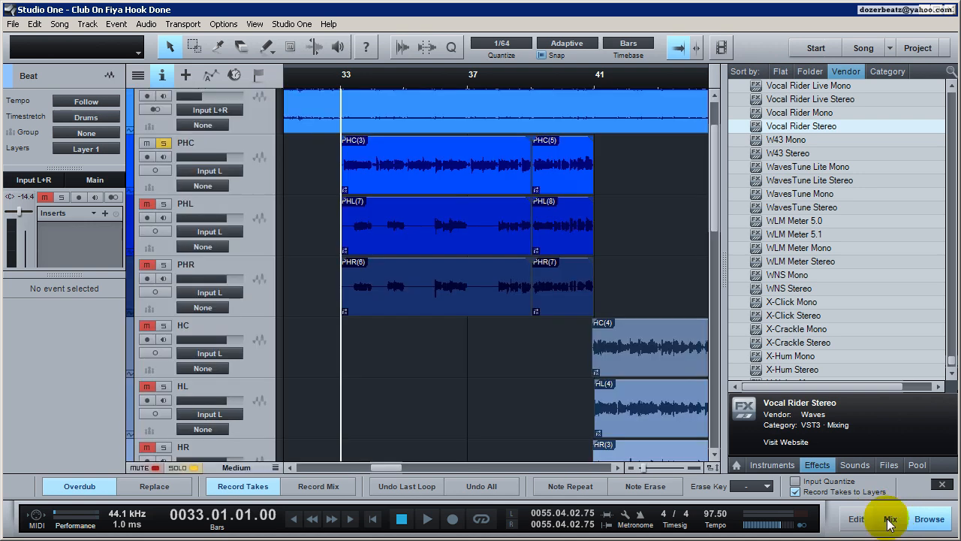
click(147, 203)
click(163, 204)
click(146, 264)
click(163, 264)
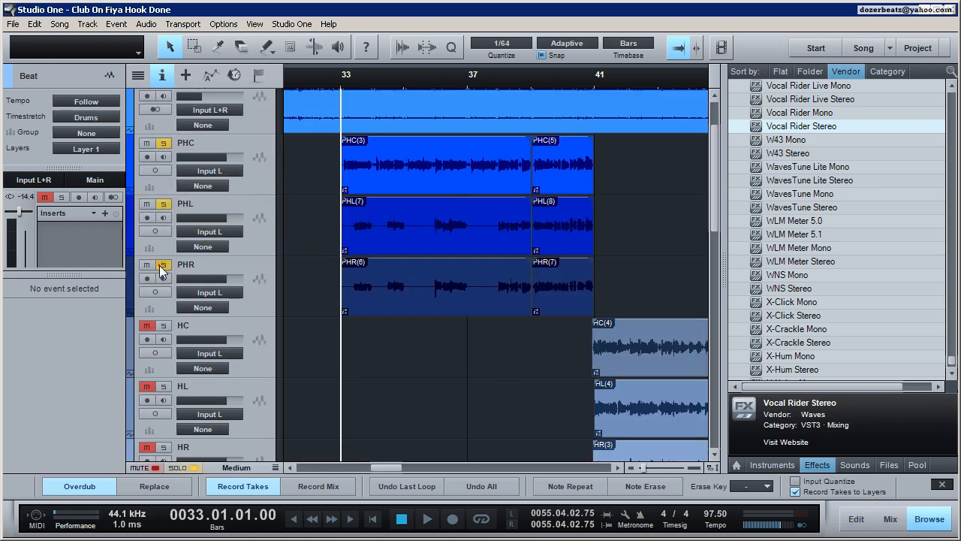
Play the soloed PHC, PHL and PHR vocals briefly from bar 33 while watching the bus levels in the mixer.
click(888, 519)
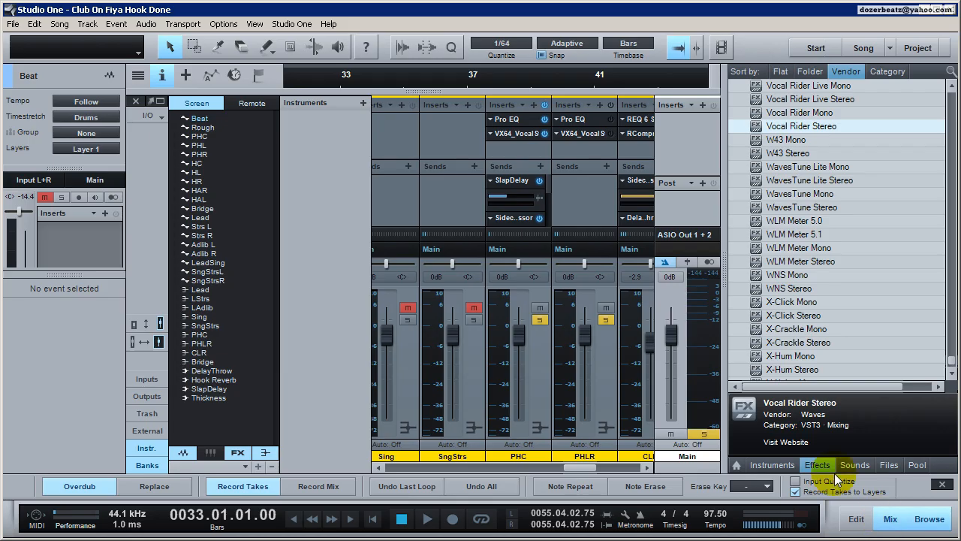
key(space)
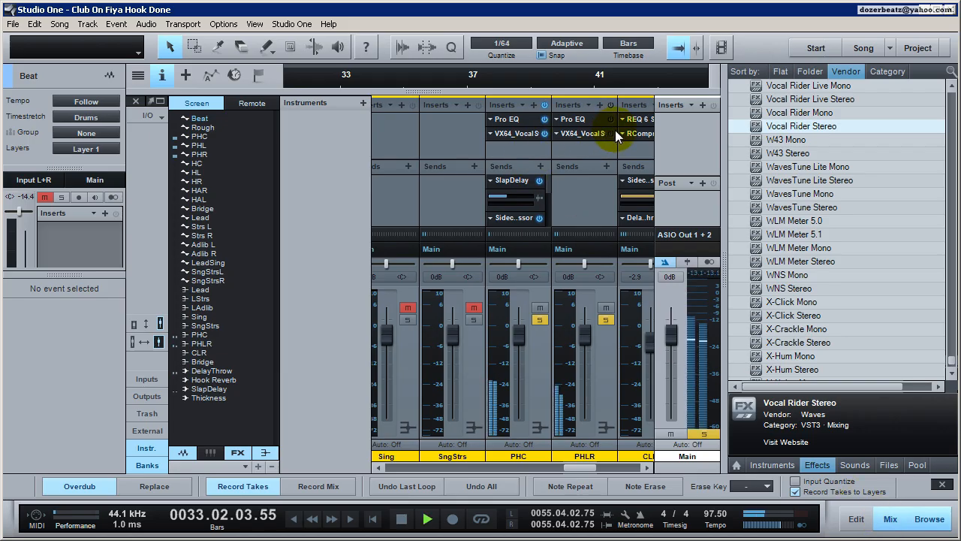
key(space)
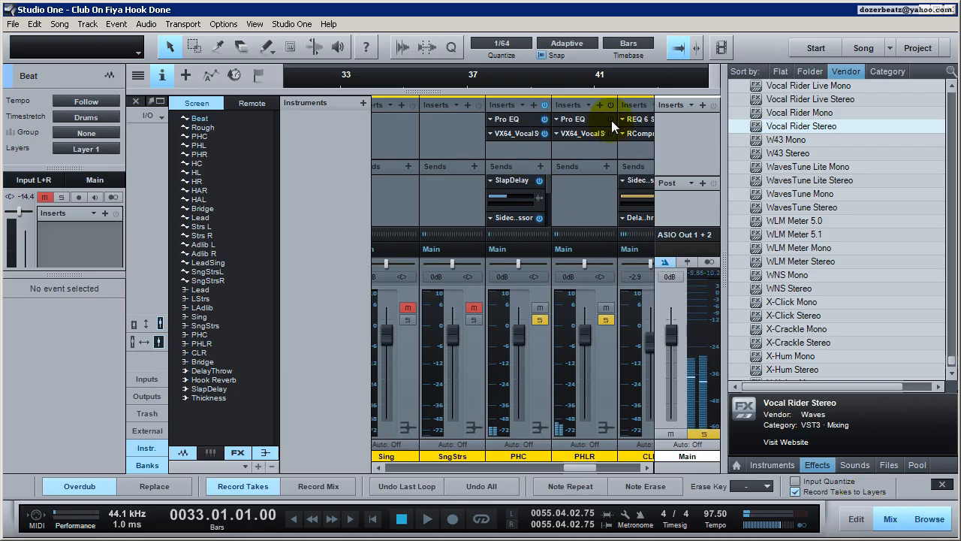
Activate the PHLR bus's inserts and set its VX64 Vocal Strip output level to -11.5 dB during playback.
click(575, 135)
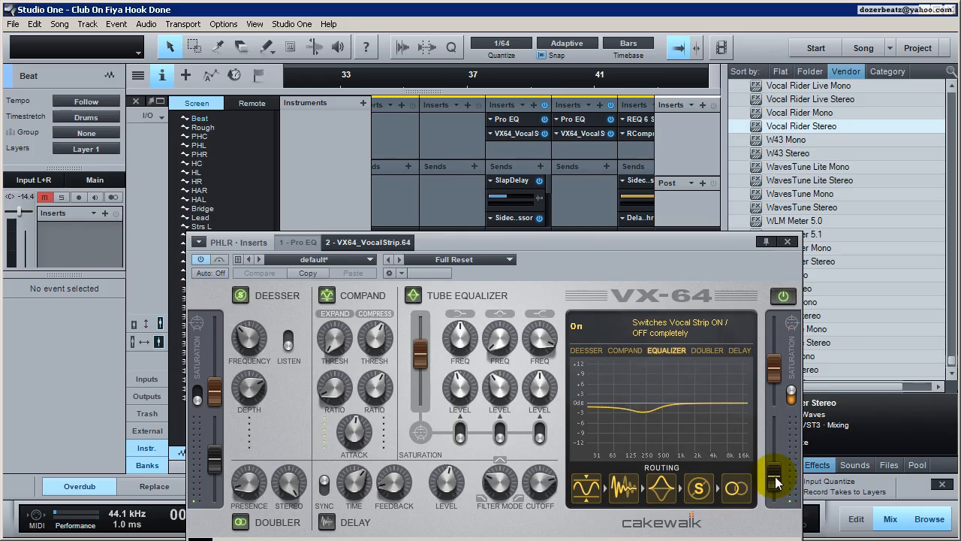
mouse_move(776, 483)
mouse_down()
mouse_move(775, 470)
mouse_move(775, 478)
mouse_up()
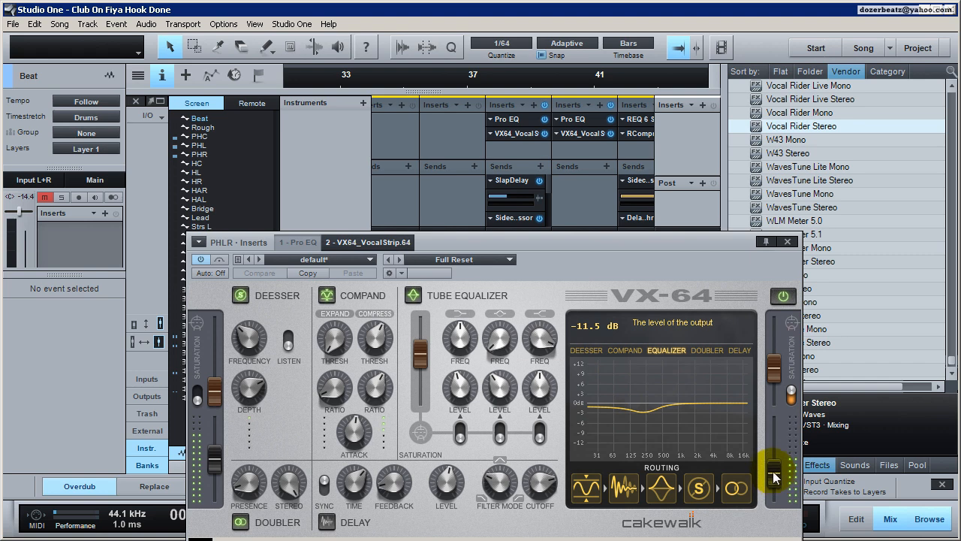
click(787, 241)
key(space)
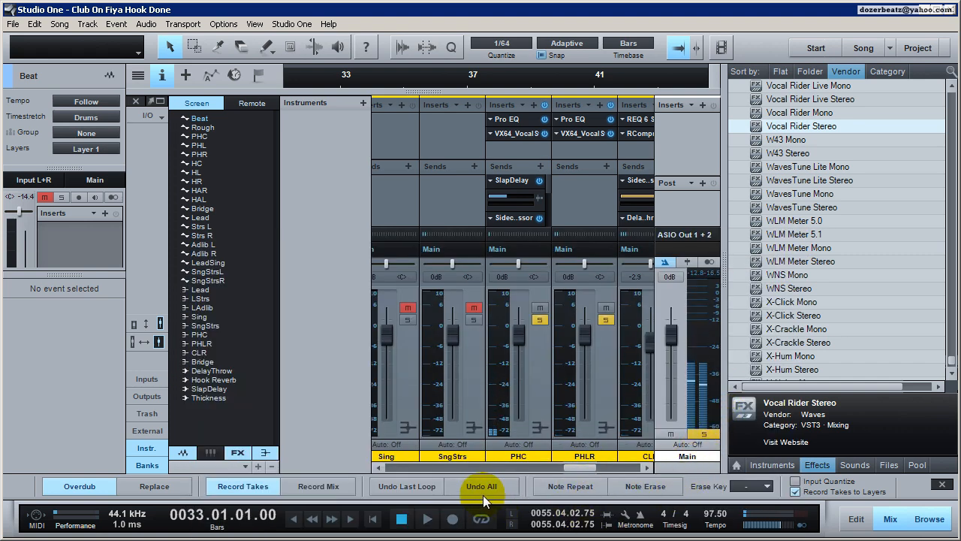
Activate the Hook Reverb channel's inserts and review its 2C-Breeze reverb settings.
drag(573, 464, 622, 473)
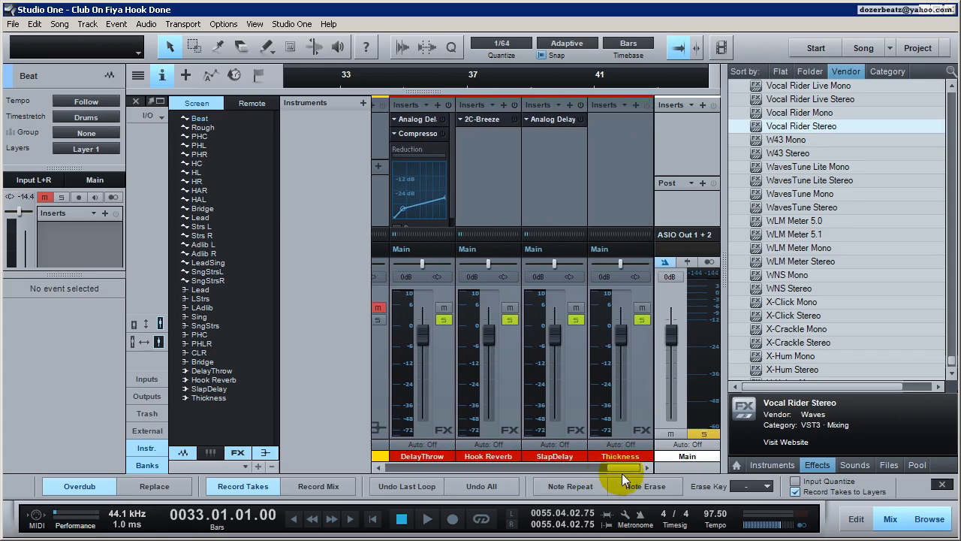
click(501, 121)
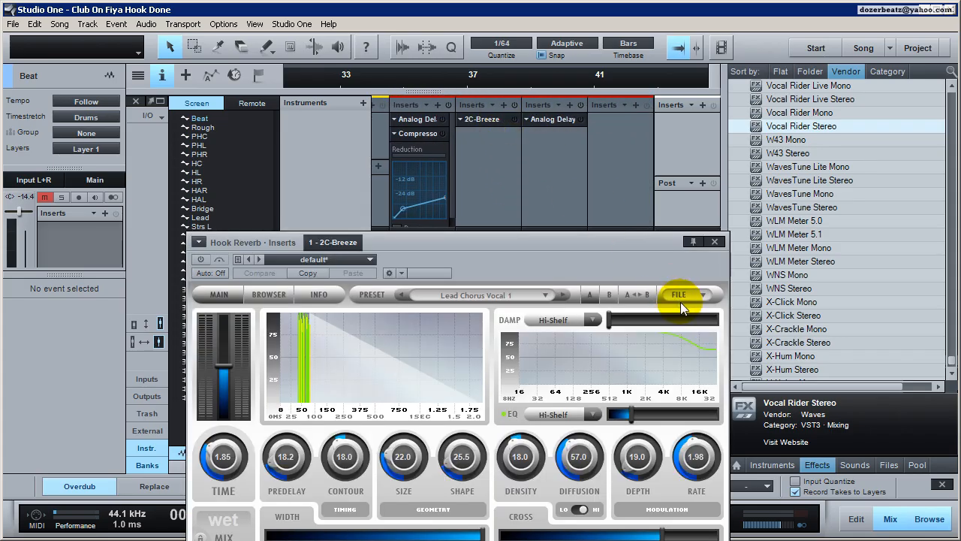
click(715, 243)
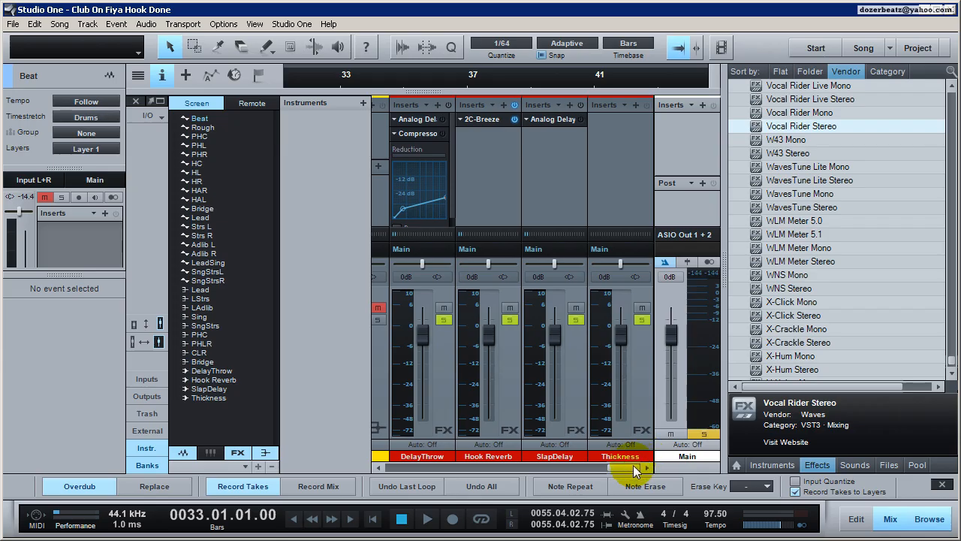
Check the PHC bus's sends down to Hook Reverb and play the soloed pre-hook vocals from bar 33.
drag(632, 467, 593, 471)
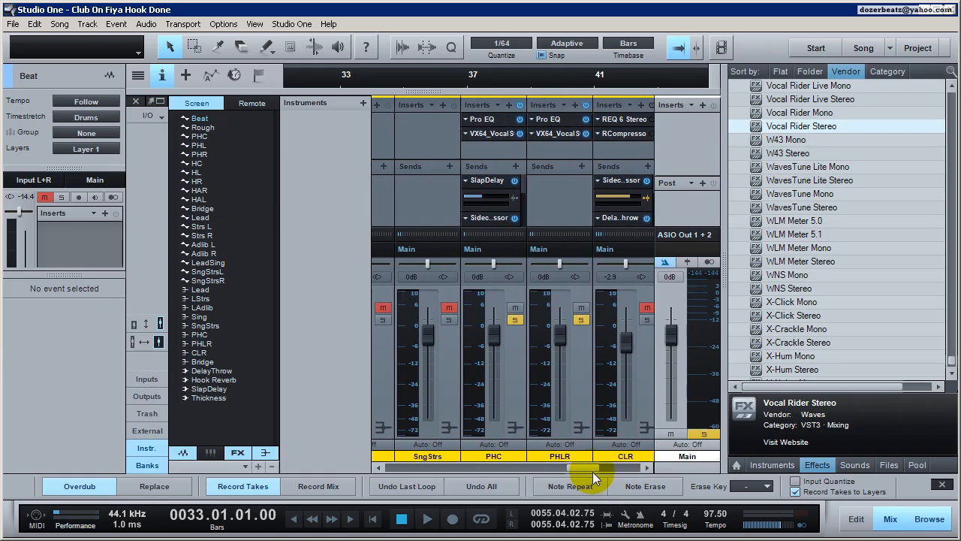
drag(525, 182, 527, 227)
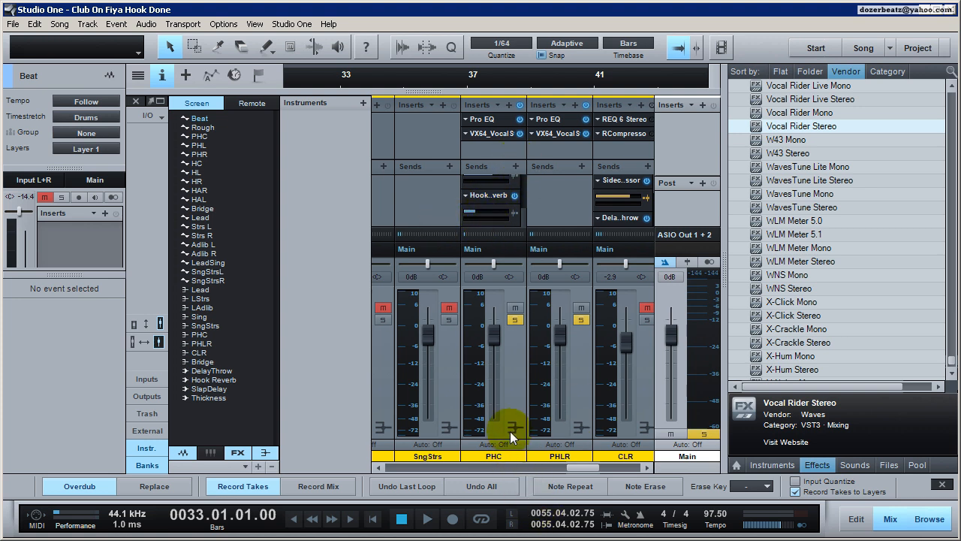
key(space)
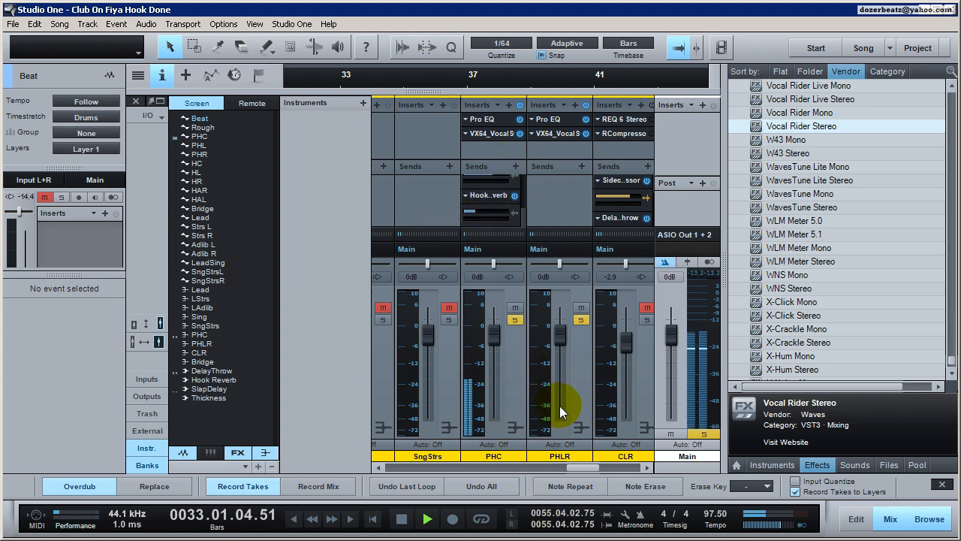
key(space)
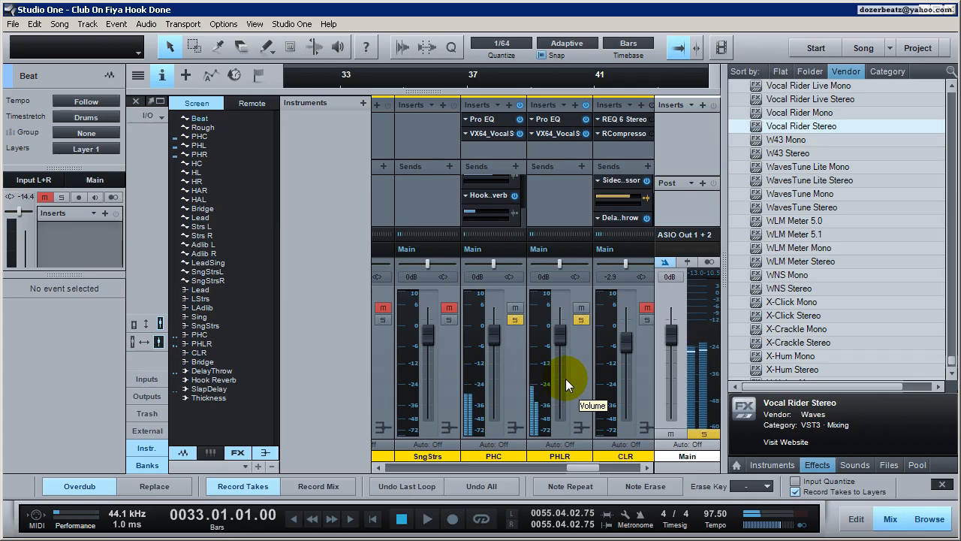
Mute the PHLR bus and set the PHC bus's Hook Reverb send level to -31.1 during playback.
click(581, 308)
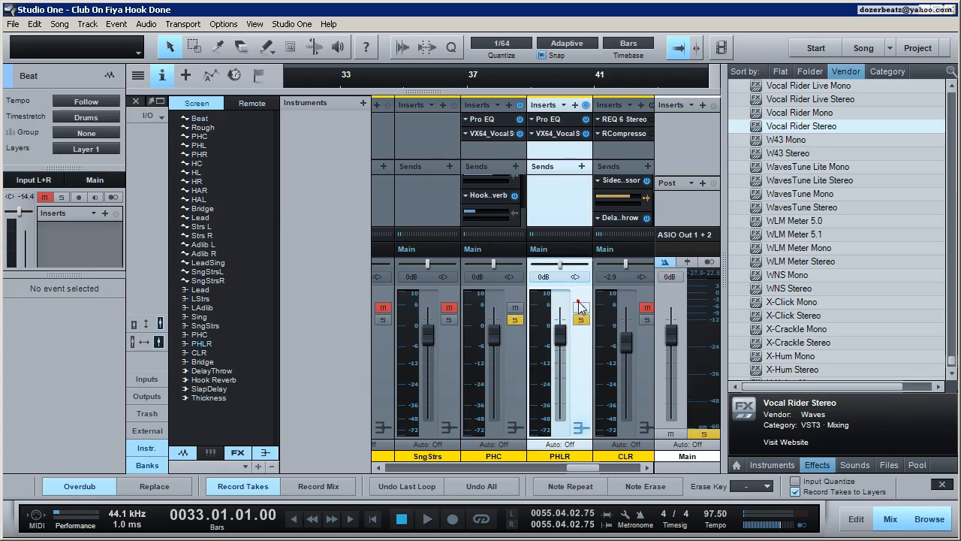
key(space)
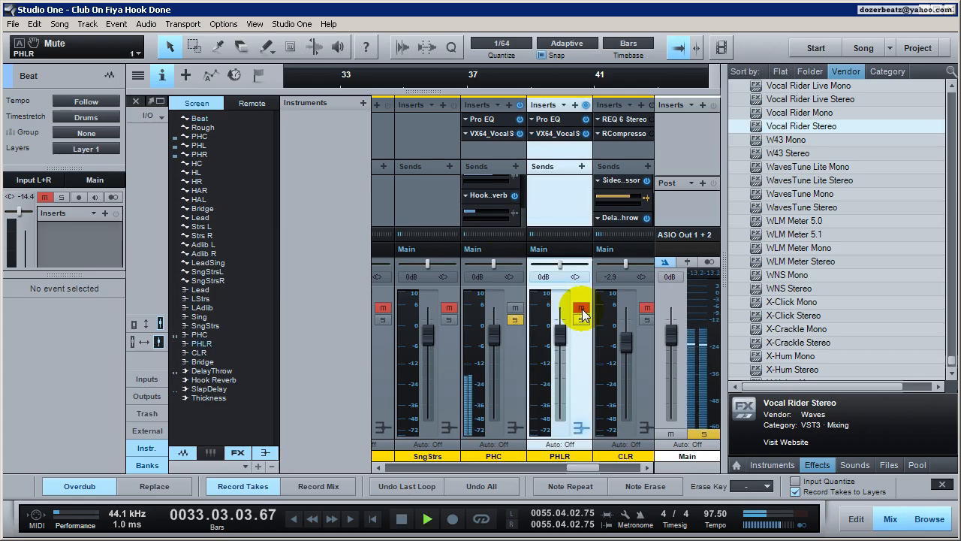
key(space)
key(space)
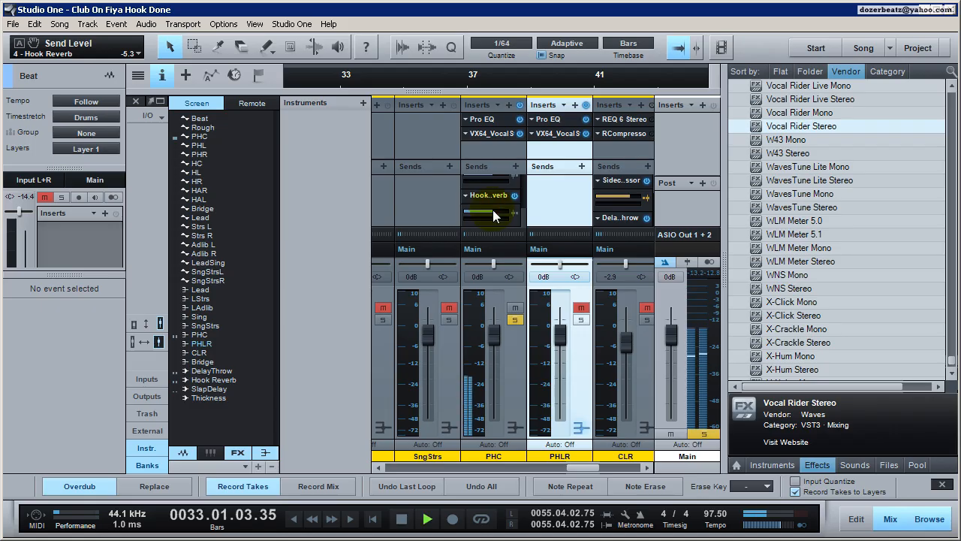
drag(473, 213, 477, 214)
key(space)
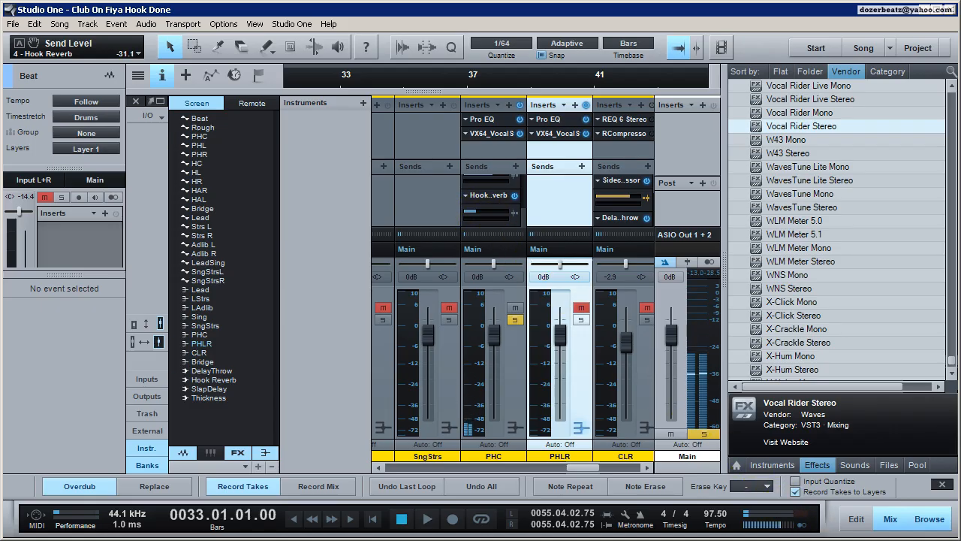
Unmute and solo the Beat track, and play it with the pre-hook vocals from bar 33.
click(890, 519)
scroll(309, 276, up, 2)
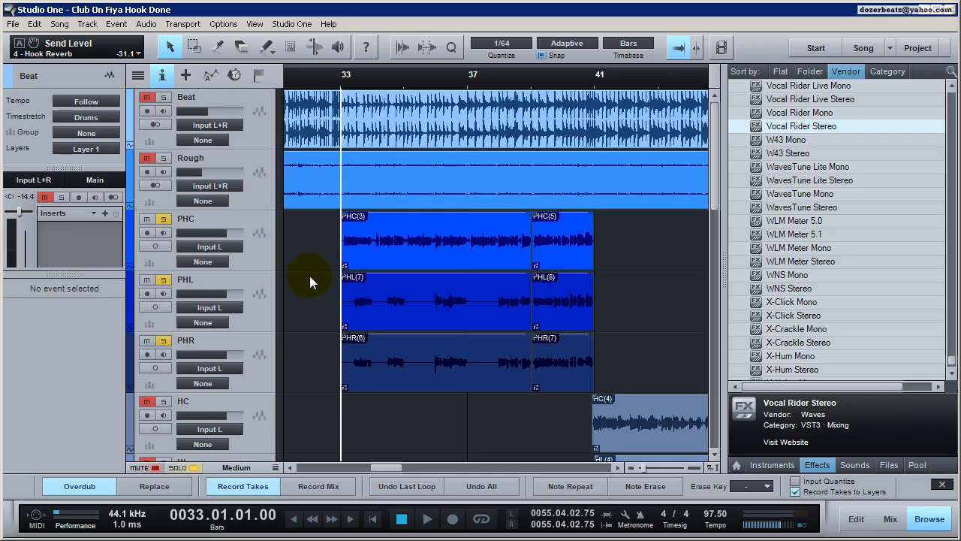
click(148, 98)
key(space)
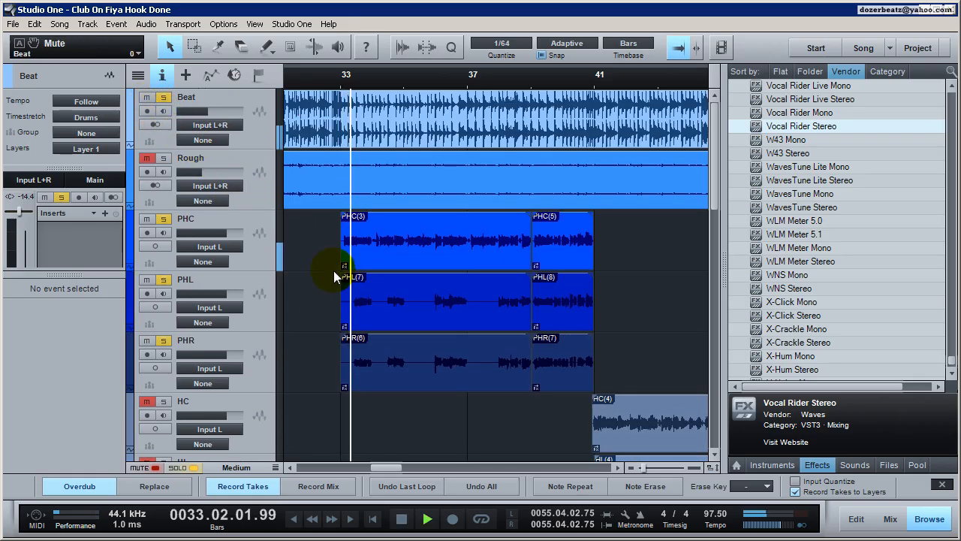
key(space)
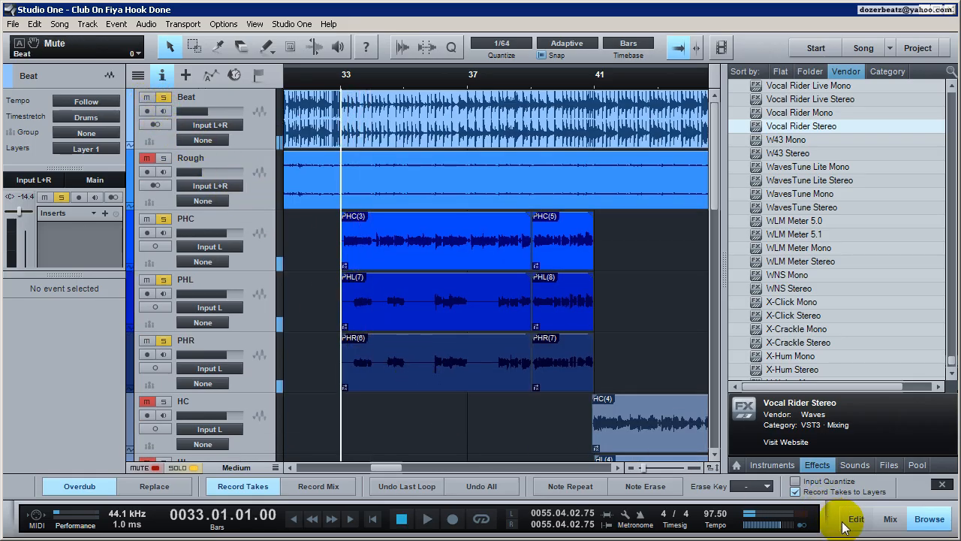
Add a Hook Reverb send to the PHLR bus and lower its send level.
click(891, 525)
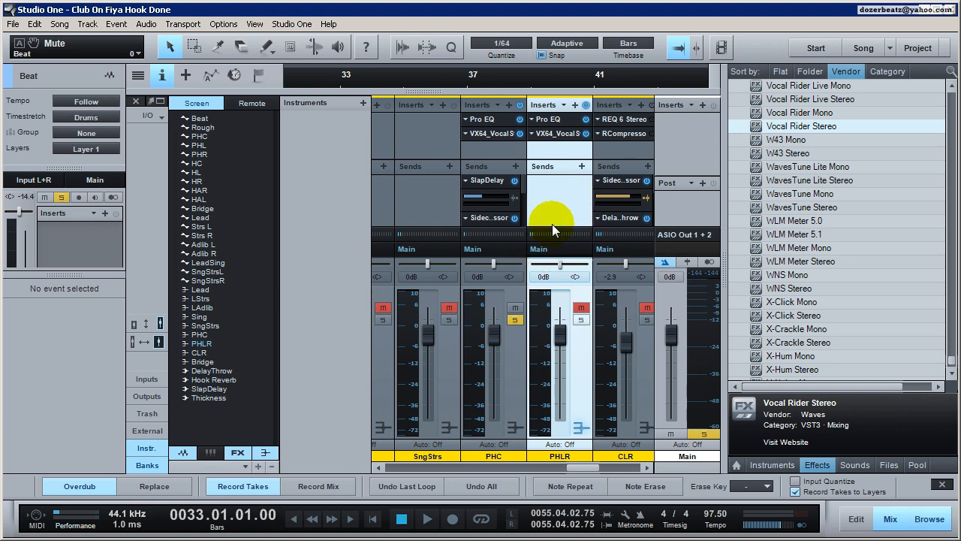
click(581, 167)
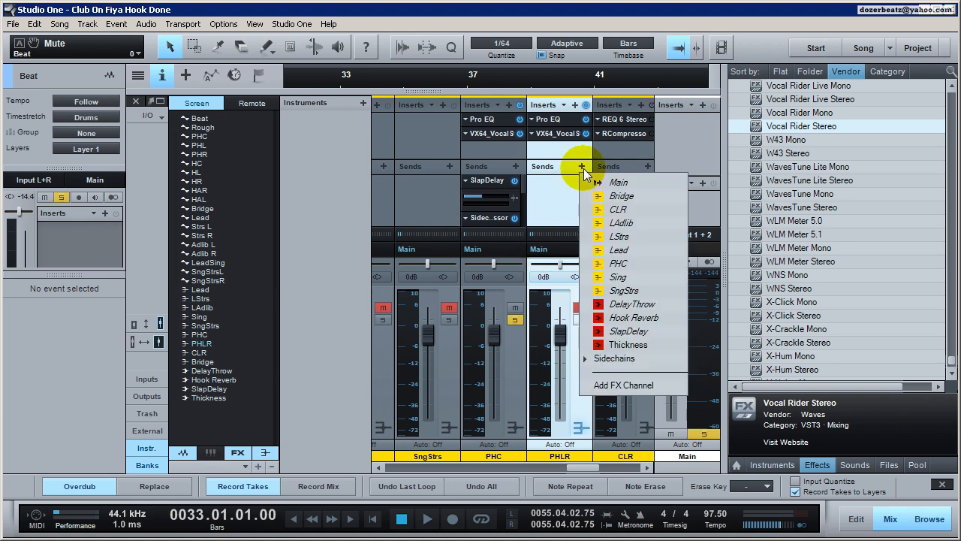
click(609, 318)
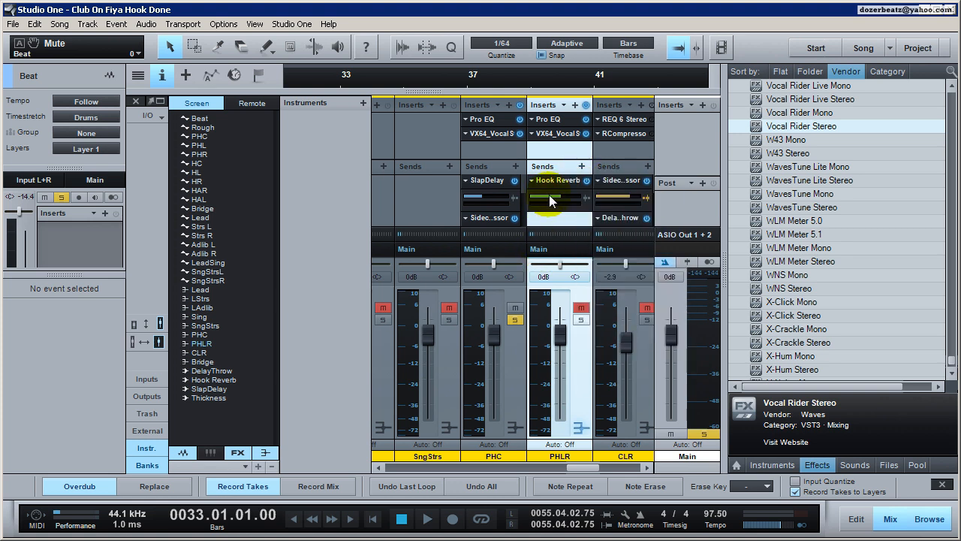
drag(550, 201, 534, 277)
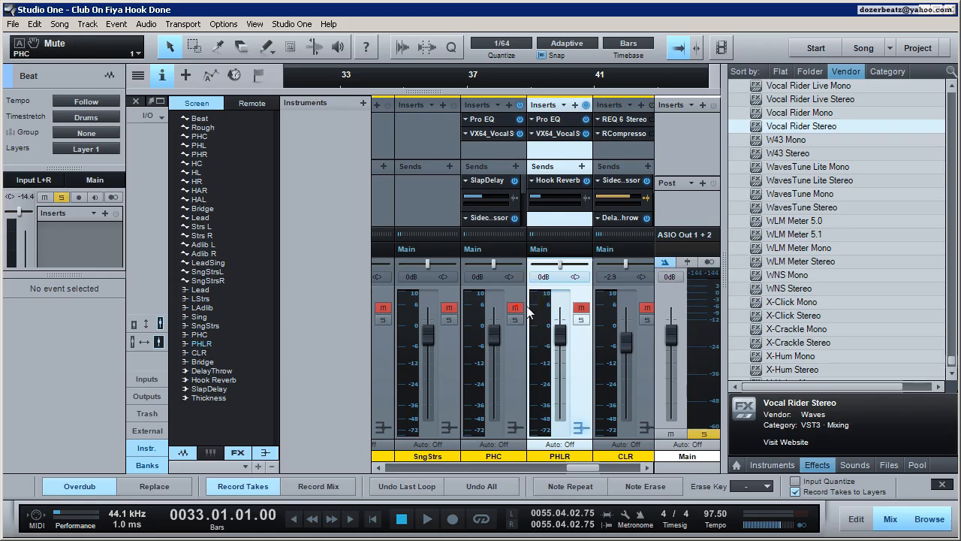
Unmute and solo the PHLR bus with PHC muted, and set its Hook Reverb send level to -27.6 during playback.
click(581, 308)
key(space)
click(582, 320)
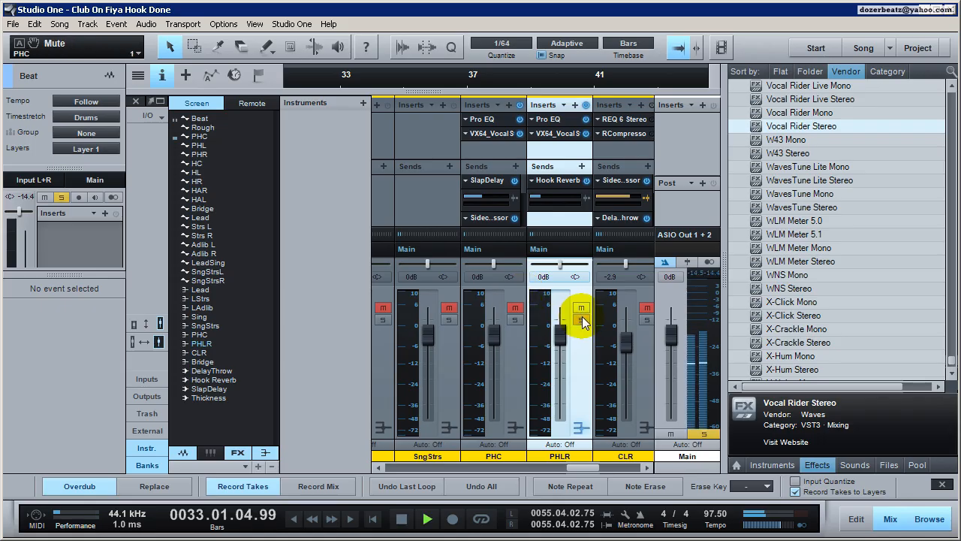
key(space)
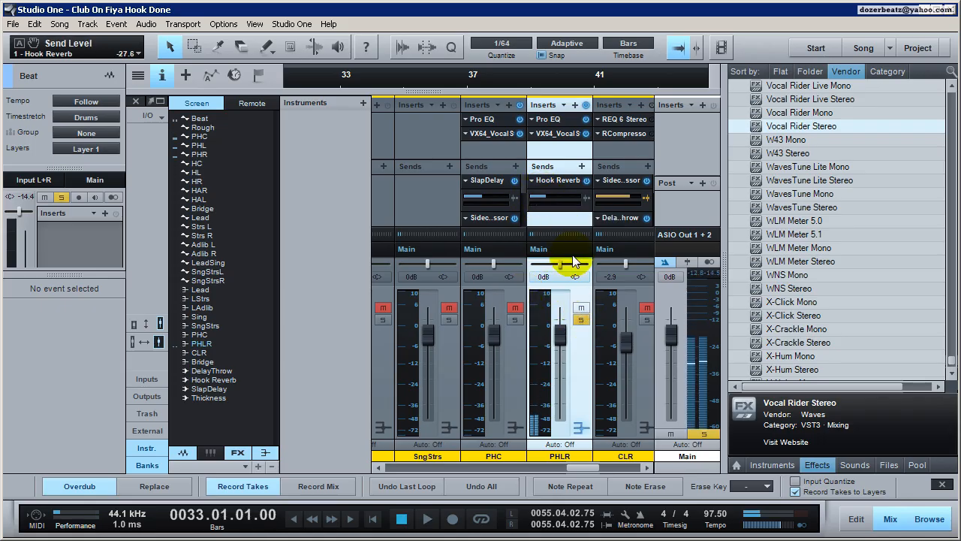
Set the output level of the PHLR bus's VX64 Vocal Strip to -9.1 dB during playback.
key(space)
click(569, 135)
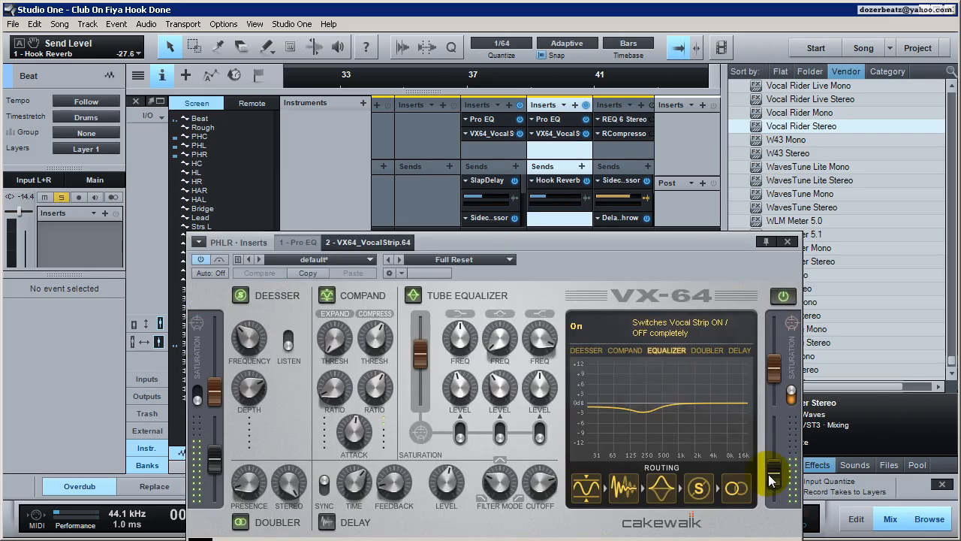
drag(777, 471, 777, 473)
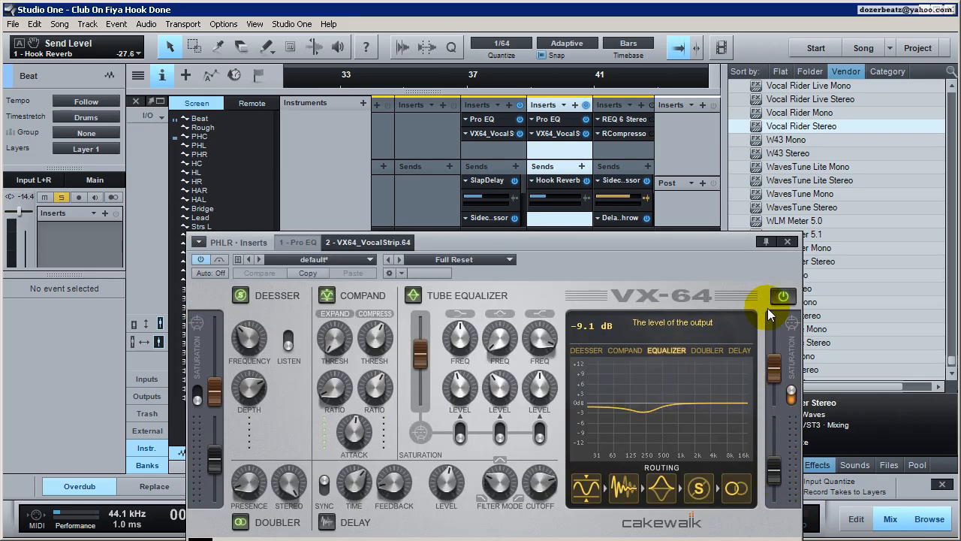
click(788, 242)
Solo the PHC bus to hear it together with PHLR, and hide the mixer and record panel after stopping playback.
click(515, 320)
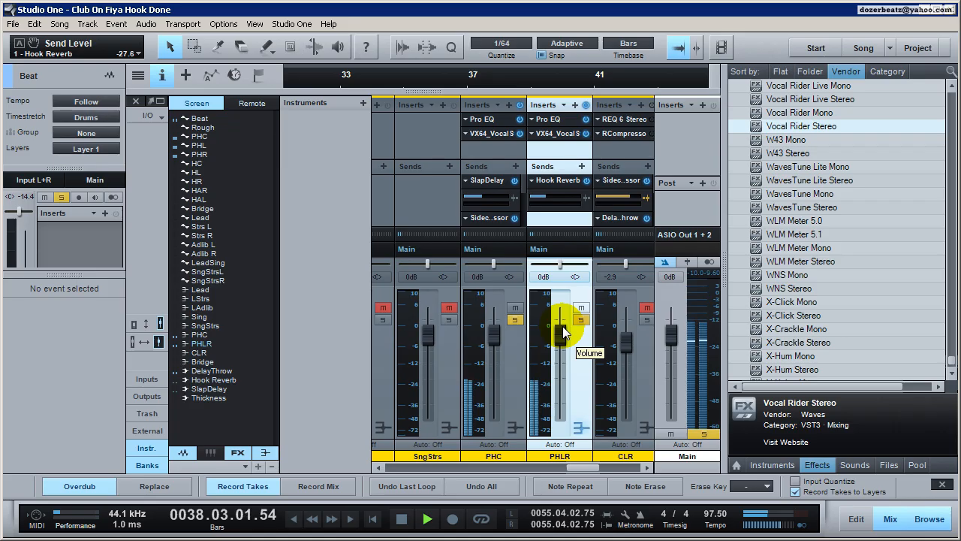
key(space)
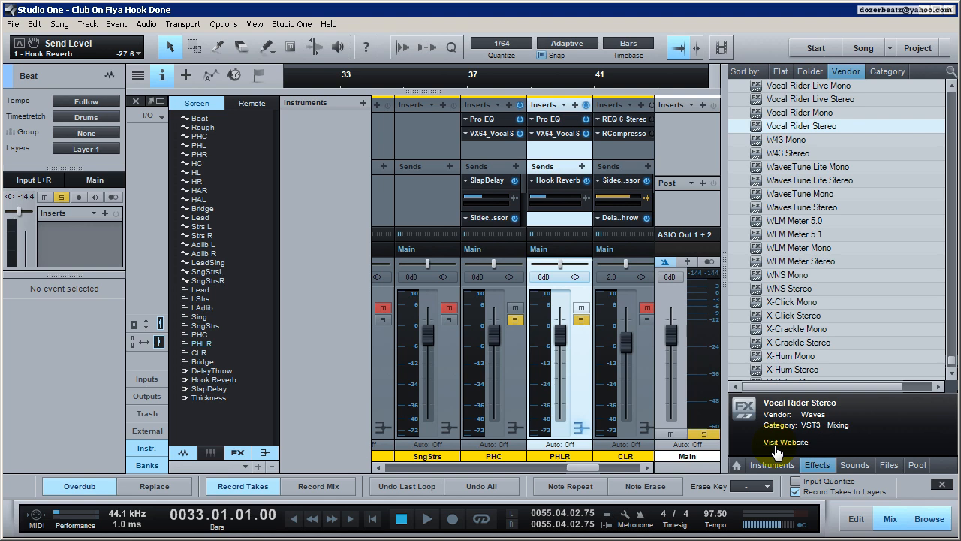
key(F3)
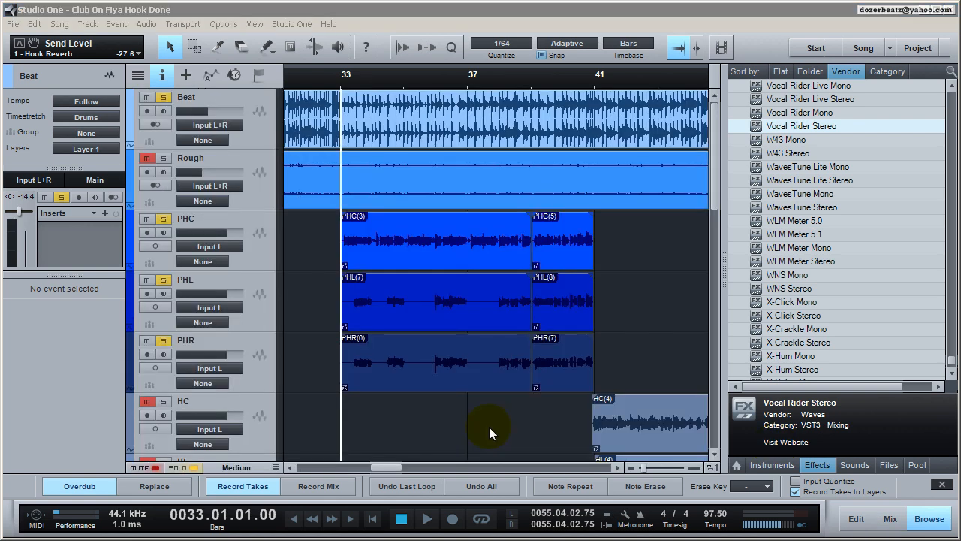
click(942, 483)
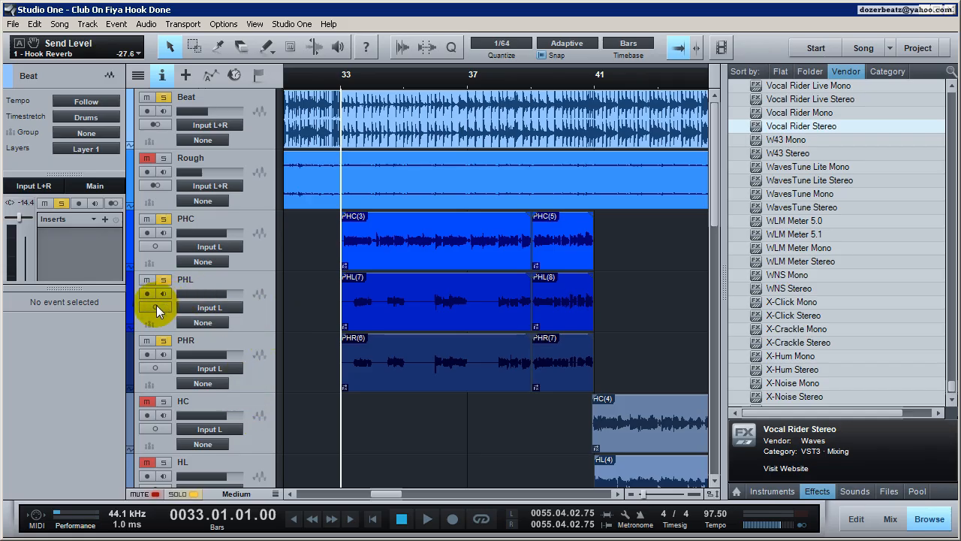
Mute the PHR, PHL and Beat tracks and play the PHC vocal alone from bar 33.
click(146, 340)
click(148, 279)
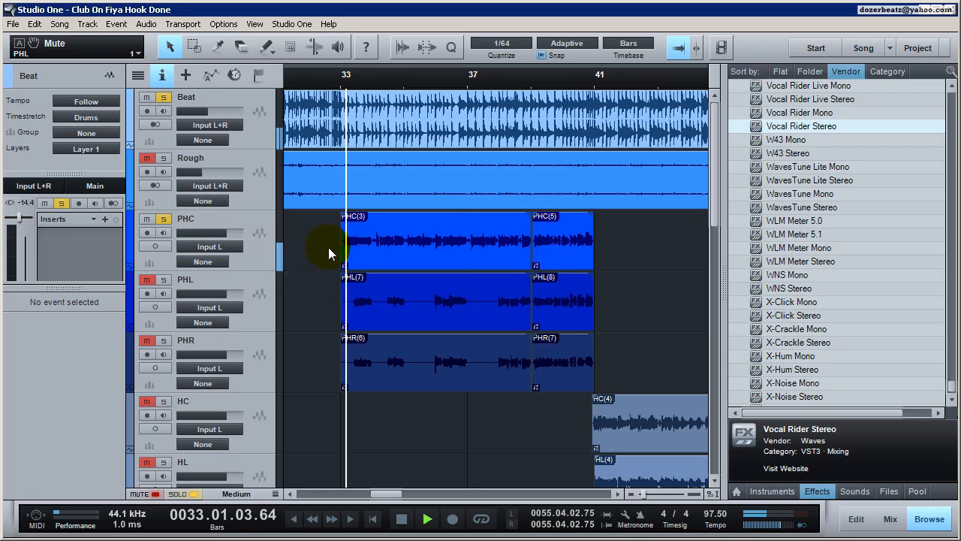
click(146, 97)
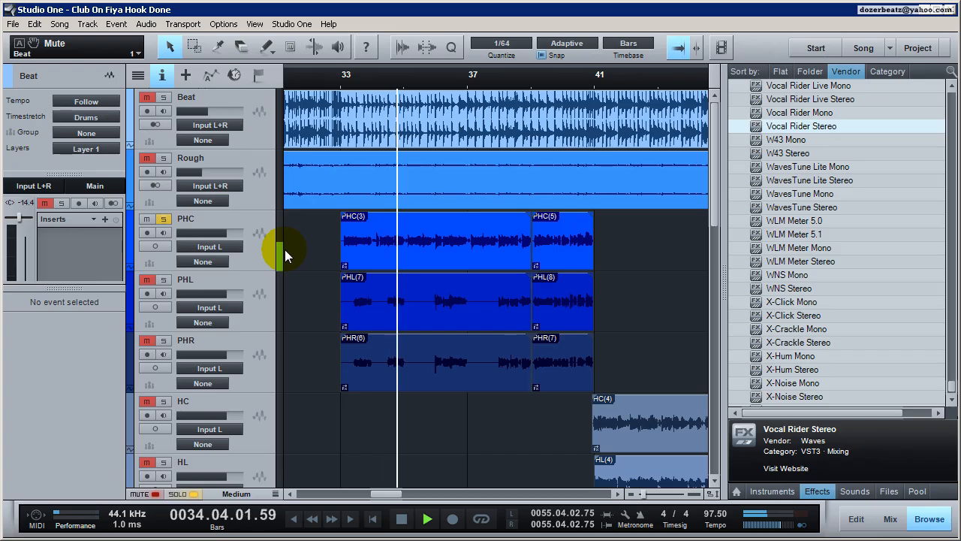
key(space)
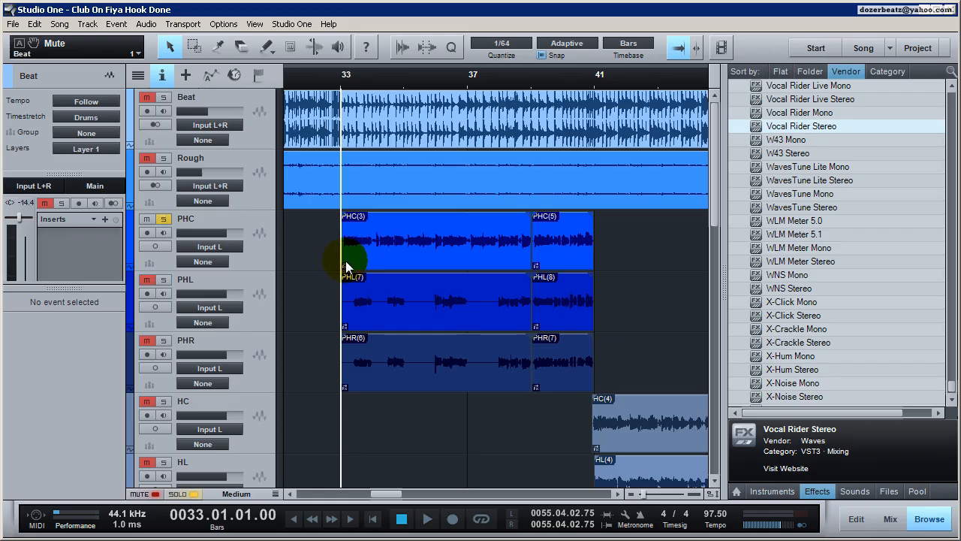
Switch the PHC track to stereo and insert Harmony Engine.64 on it.
click(155, 248)
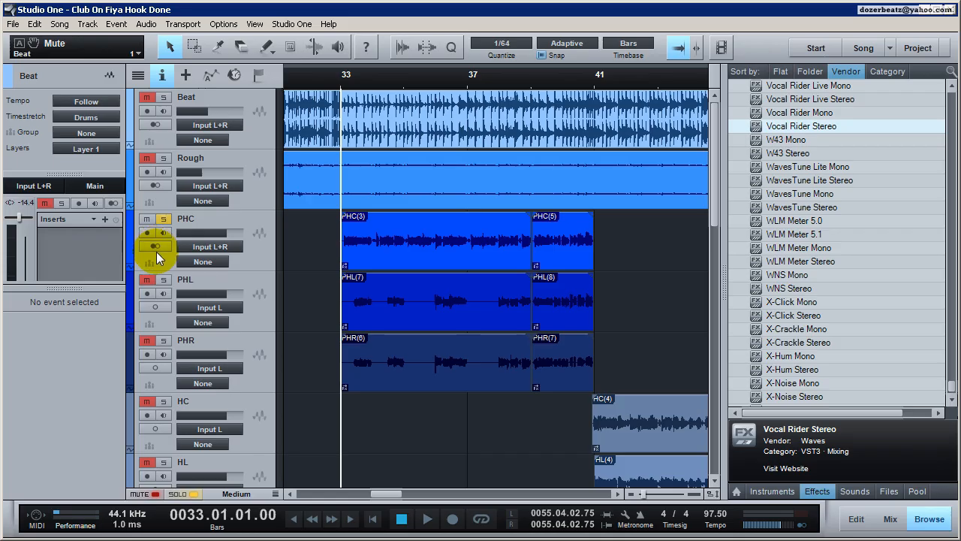
click(238, 257)
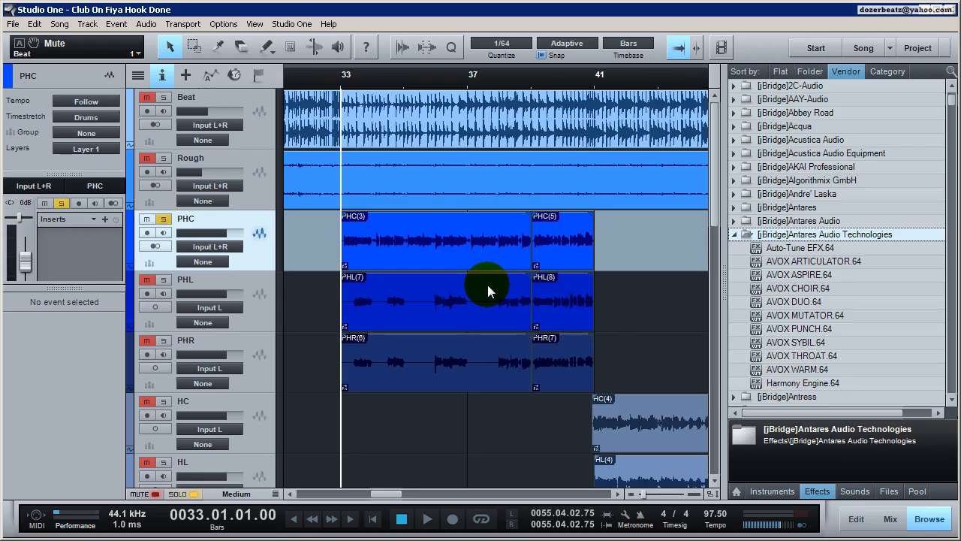
click(259, 236)
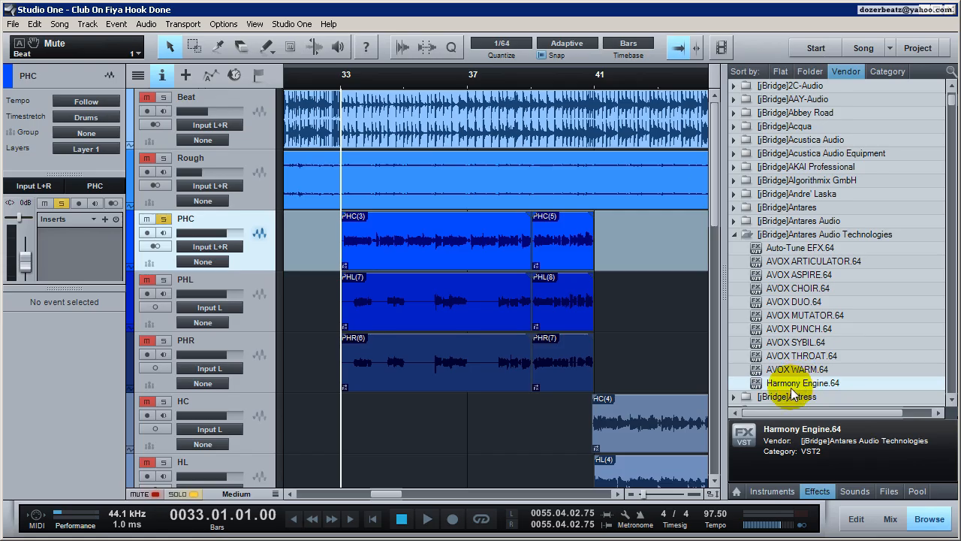
drag(791, 385, 66, 264)
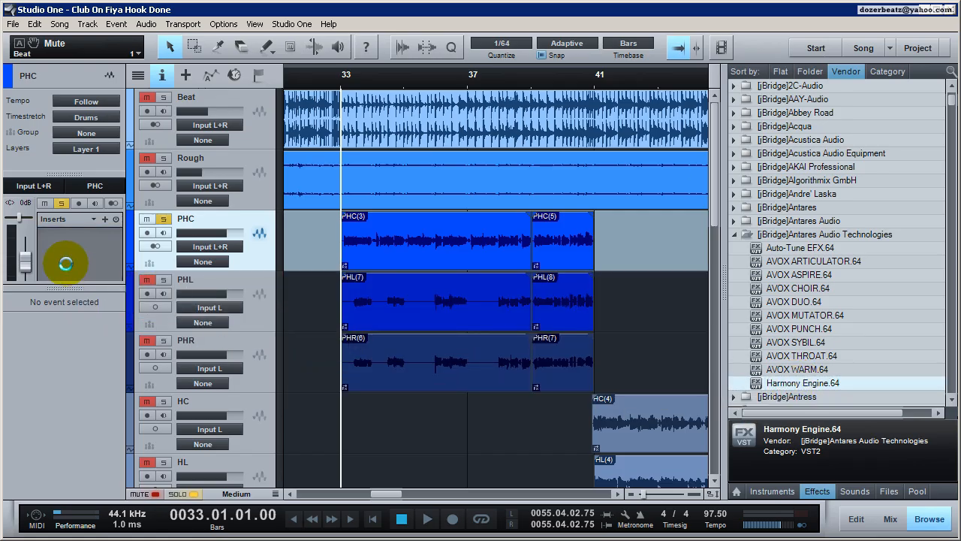
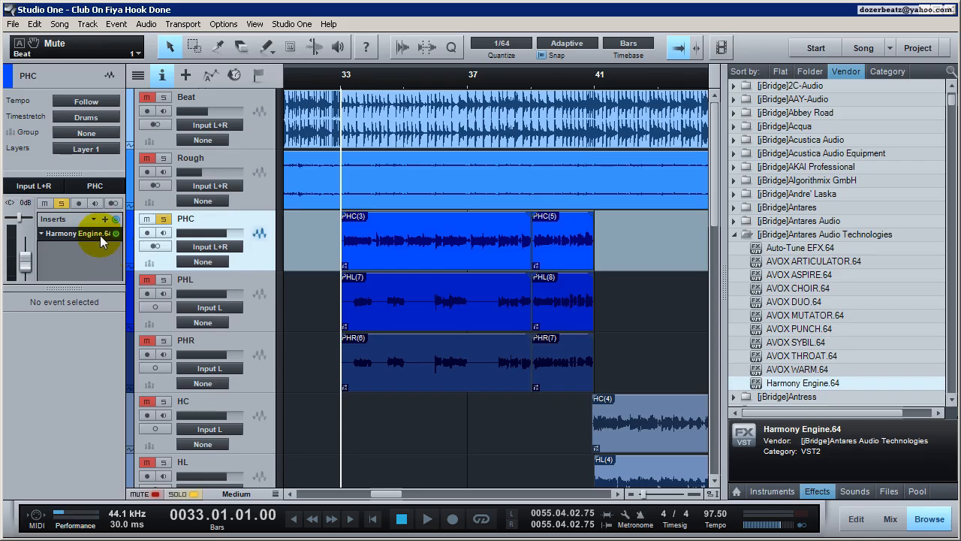
In Harmony Engine, set the voice 2 interval to 8va and the voice 3 and voice 4 intervals to 8vb.
double_click(100, 235)
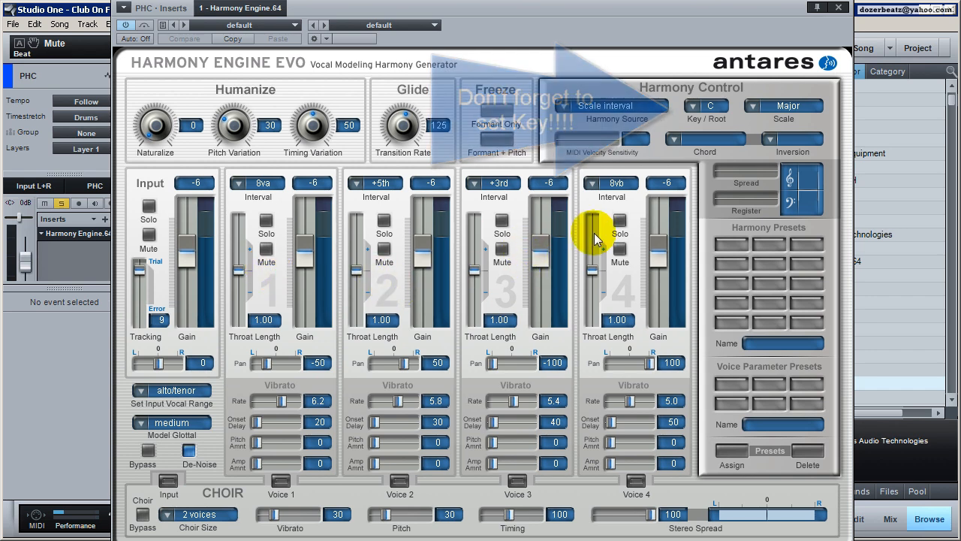
click(380, 183)
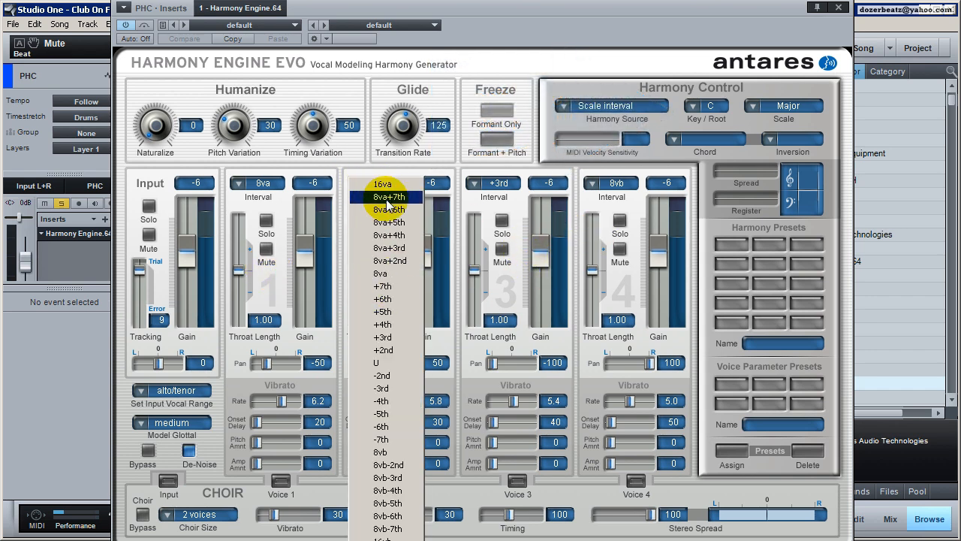
click(384, 170)
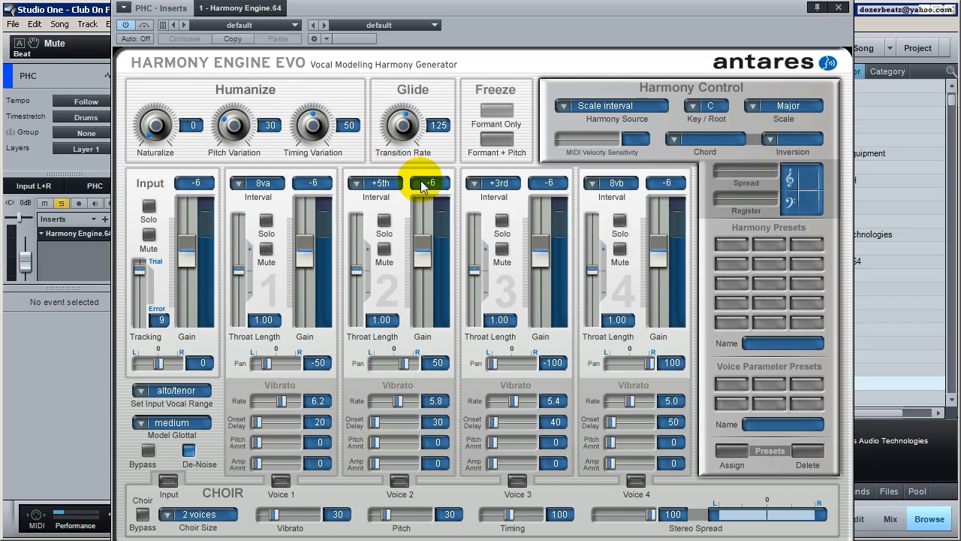
click(611, 186)
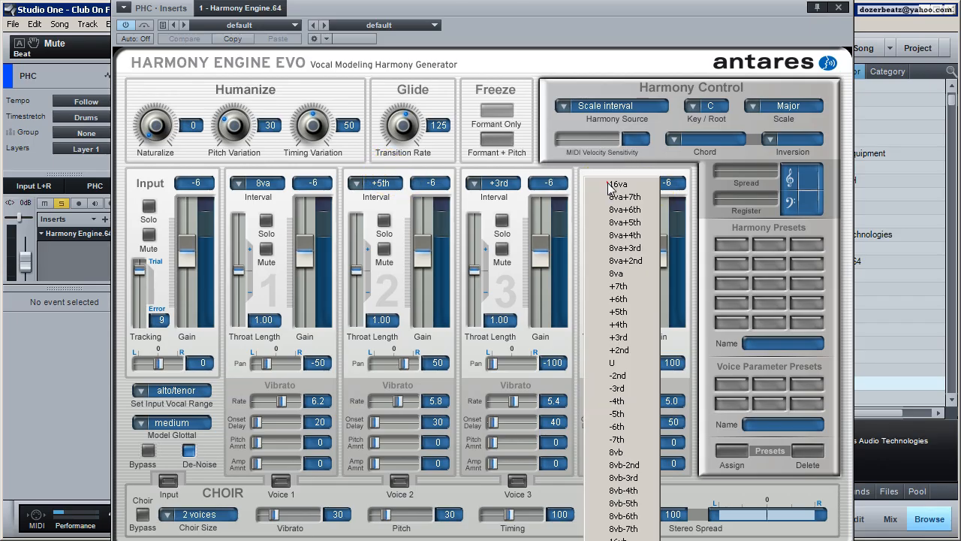
click(613, 452)
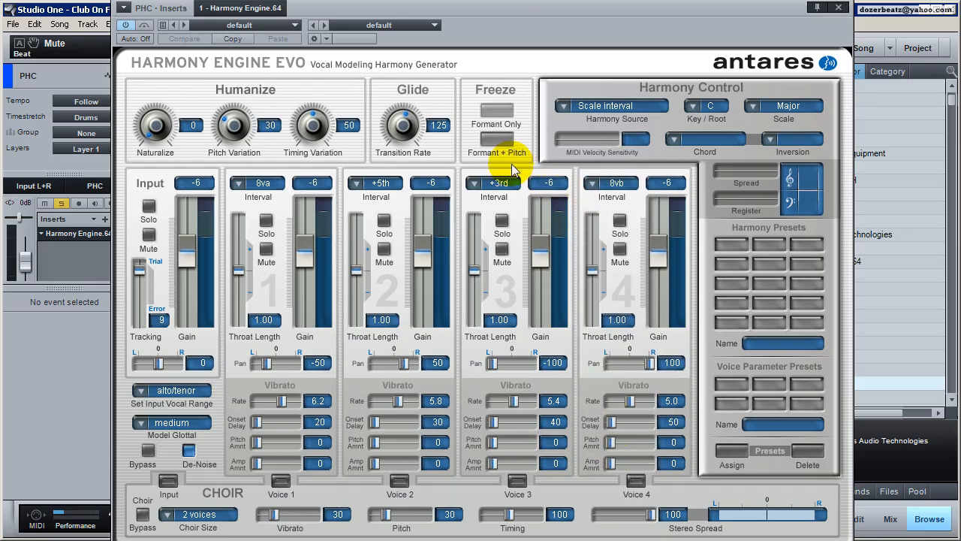
click(497, 185)
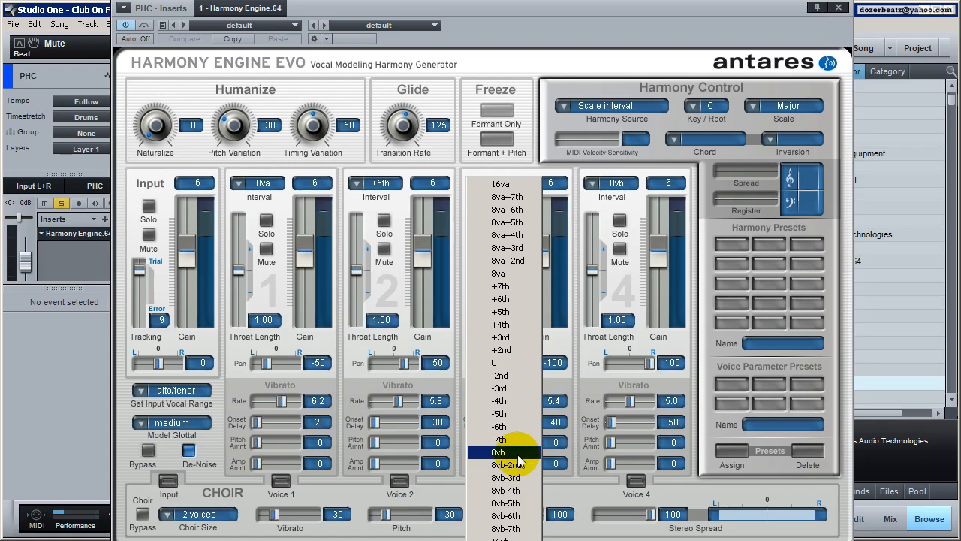
click(511, 452)
click(385, 184)
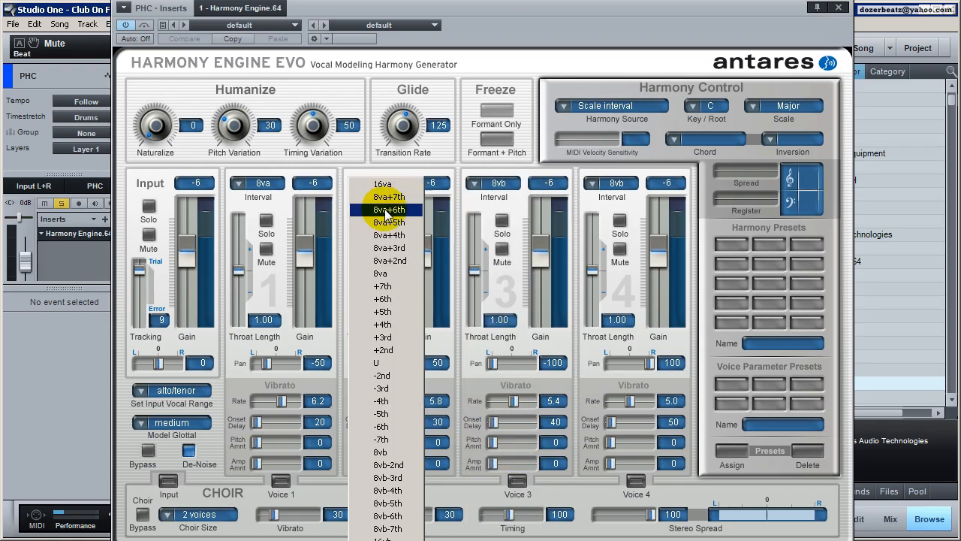
click(391, 273)
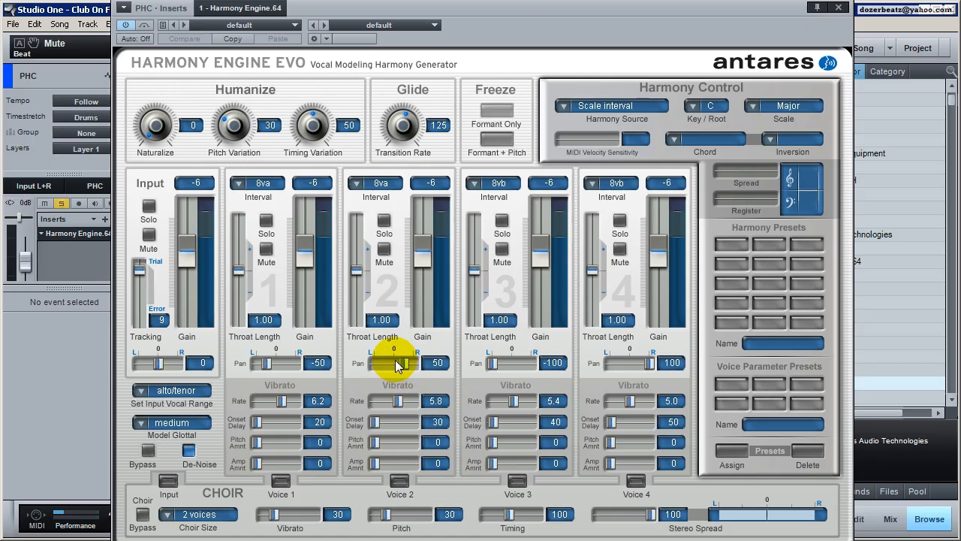
Switch the PHC track to mono and check the voice pan controls in Harmony Engine.
click(838, 7)
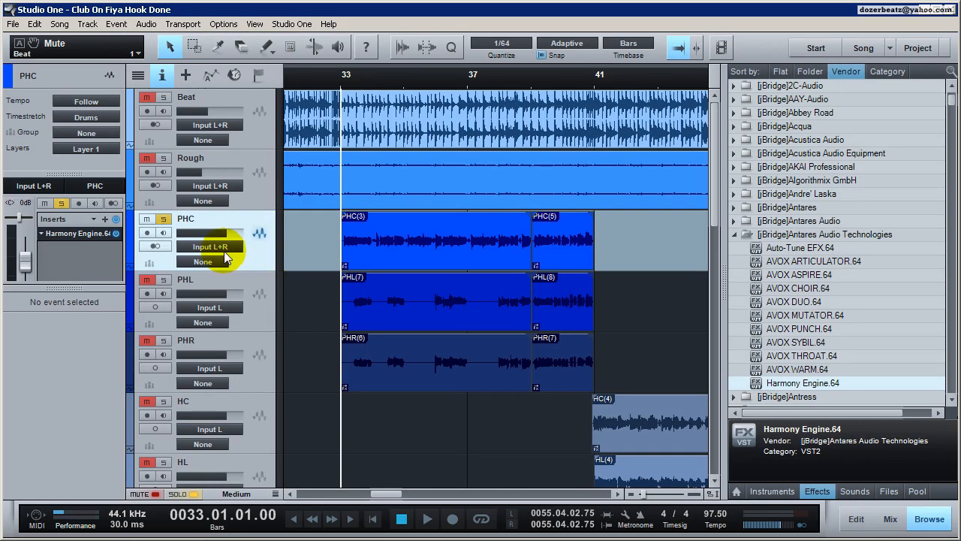
click(156, 248)
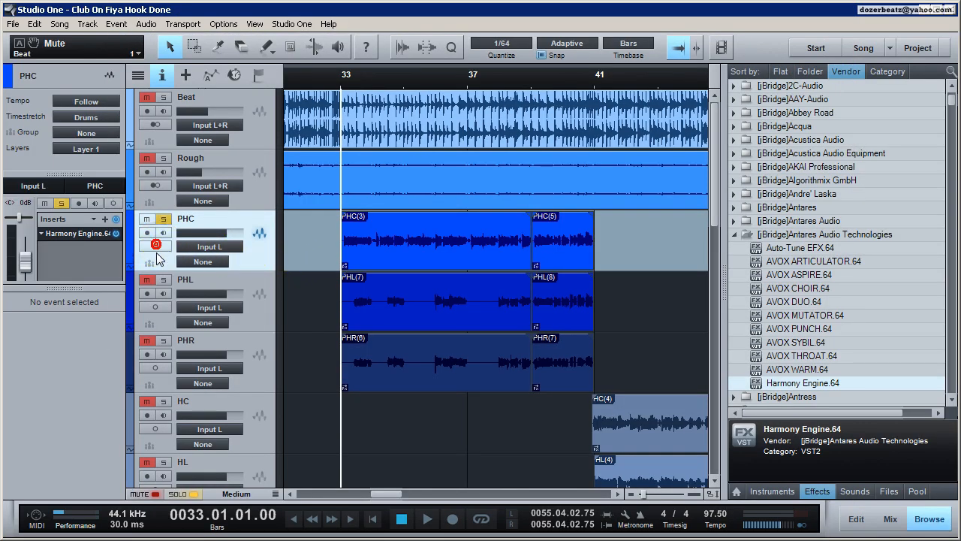
click(89, 234)
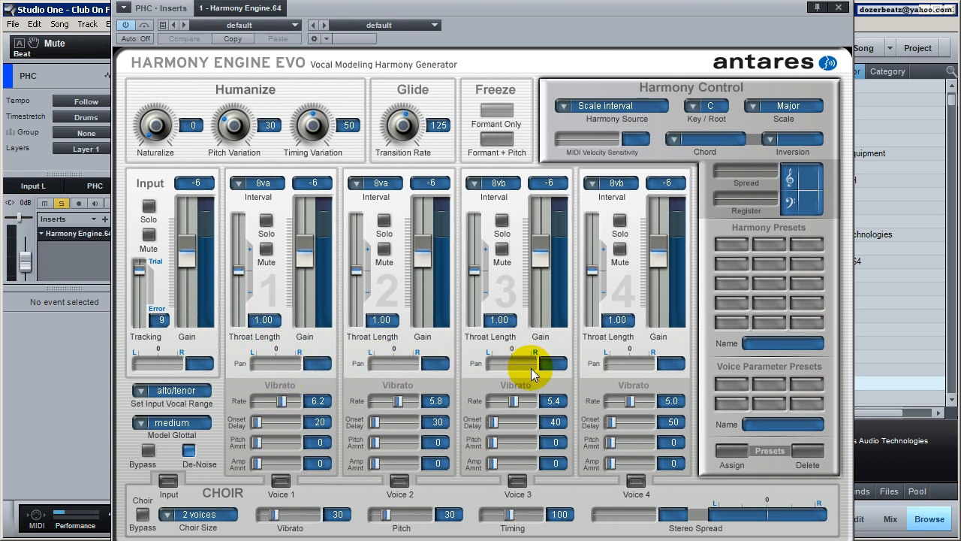
click(839, 9)
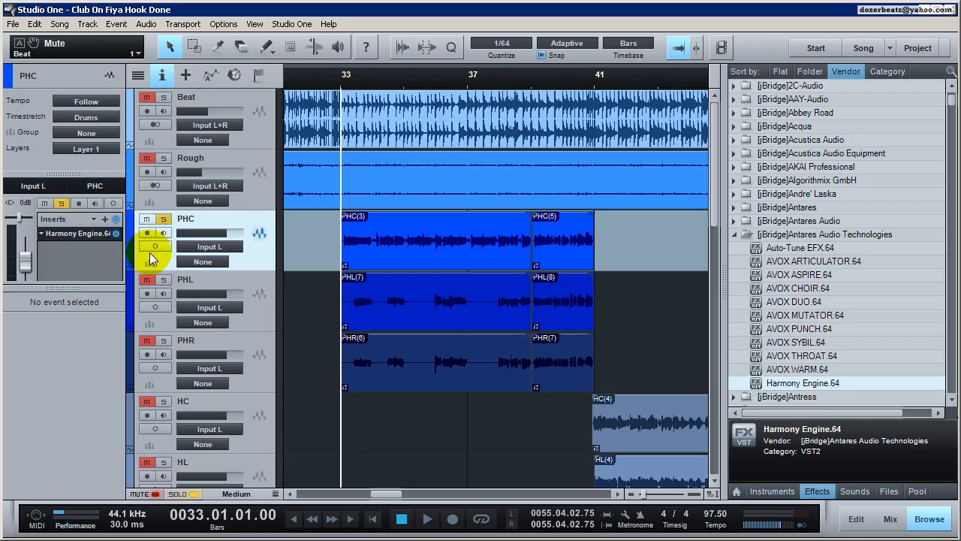
With PHC in stereo, try the input and voice 1 solos in Harmony Engine and set voice 1's pan to 100.
double_click(62, 233)
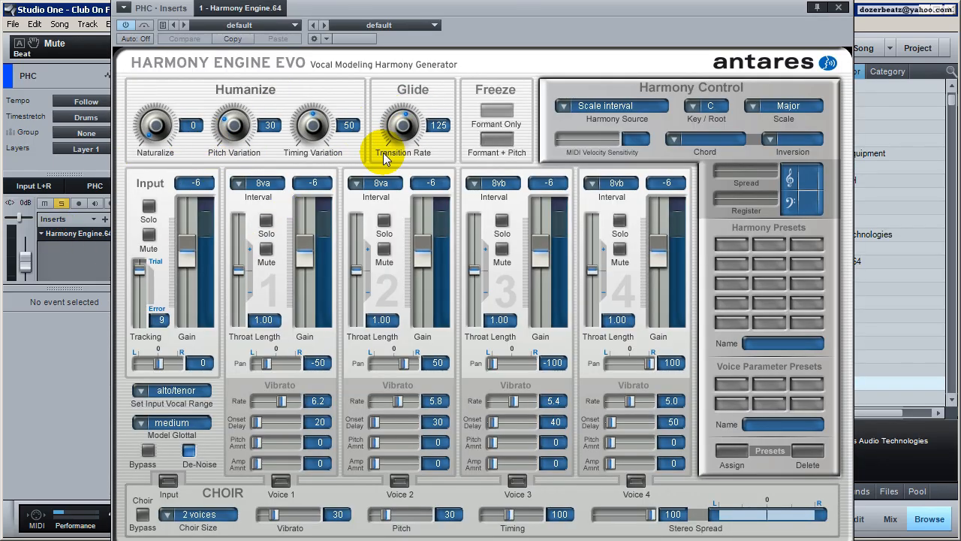
click(148, 209)
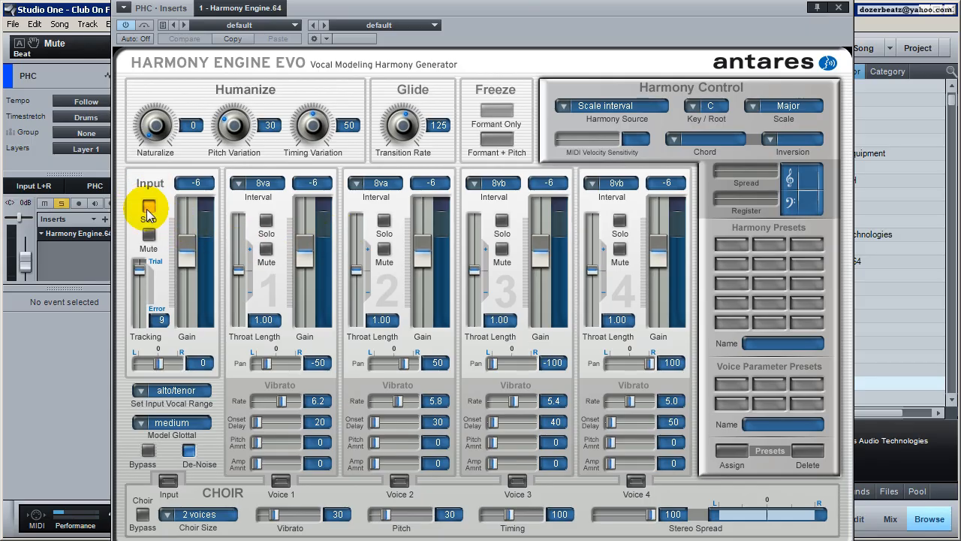
click(266, 220)
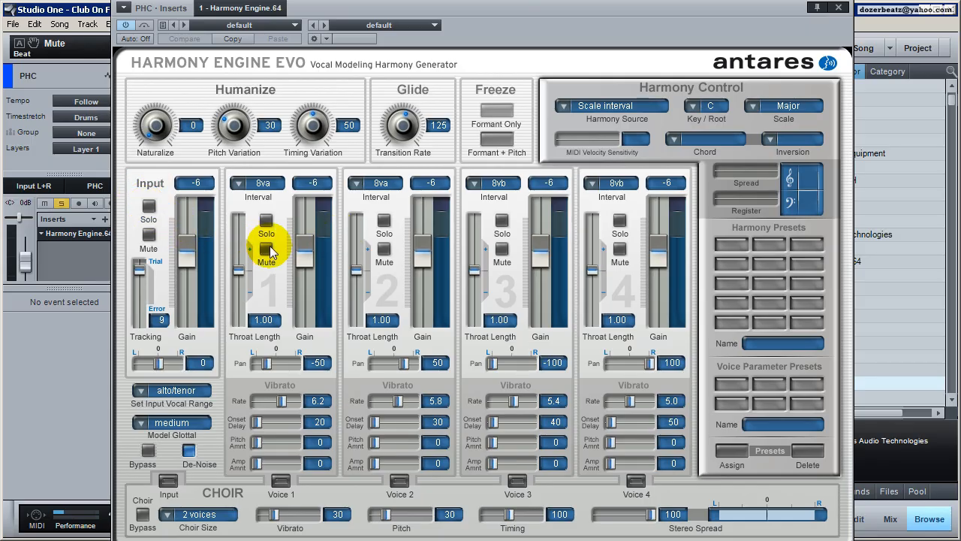
click(266, 221)
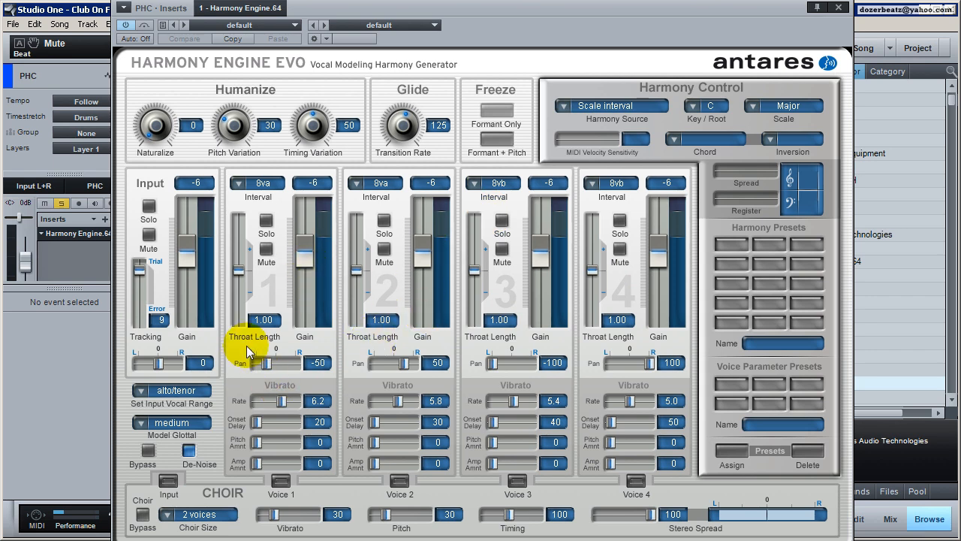
mouse_move(264, 362)
mouse_down()
mouse_move(274, 372)
mouse_move(263, 362)
mouse_move(296, 363)
mouse_up()
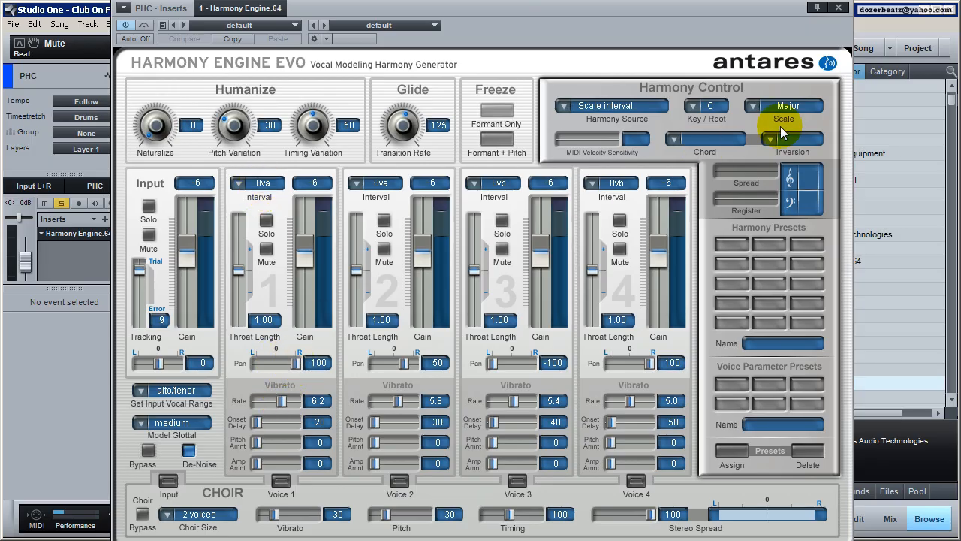
click(839, 8)
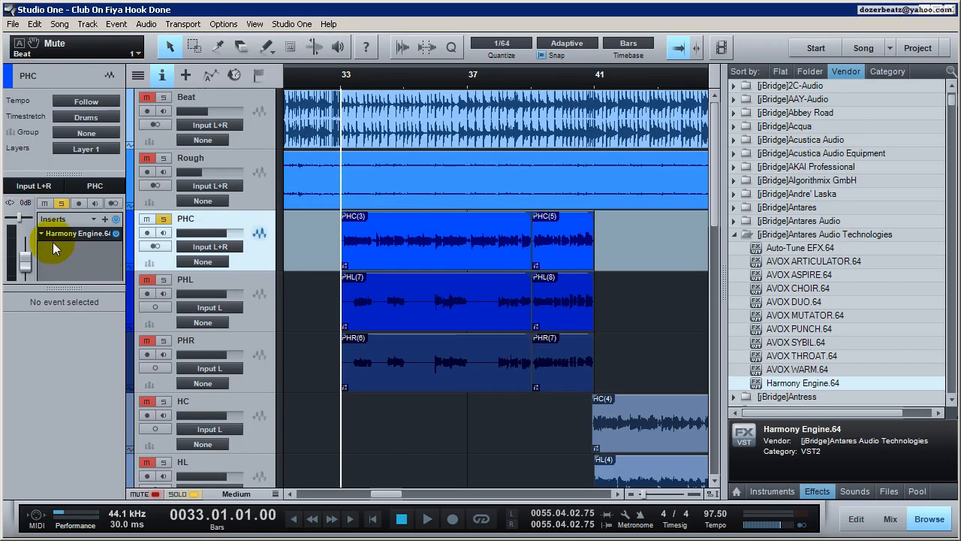
Return the PHC track to mono and look at Harmony Engine's pan and stereo spread controls again.
click(149, 248)
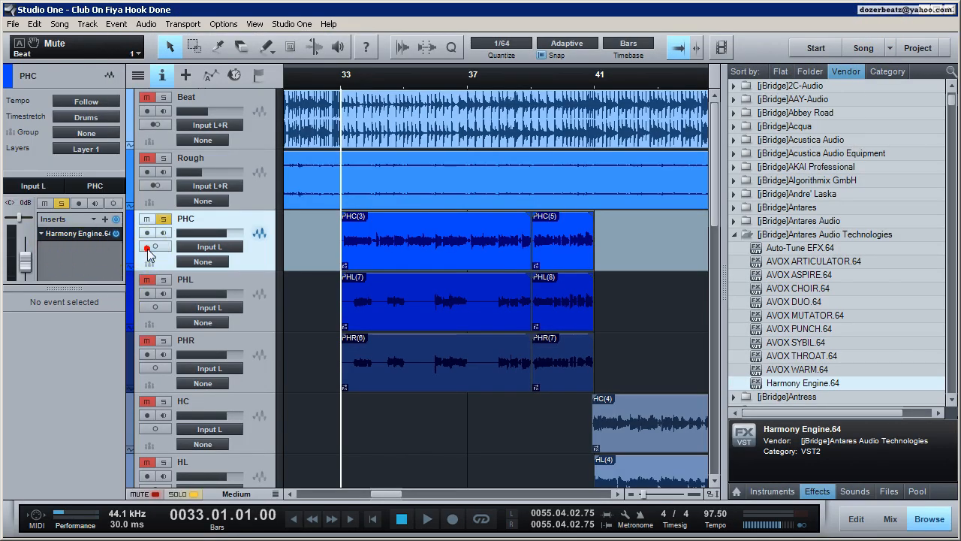
click(78, 234)
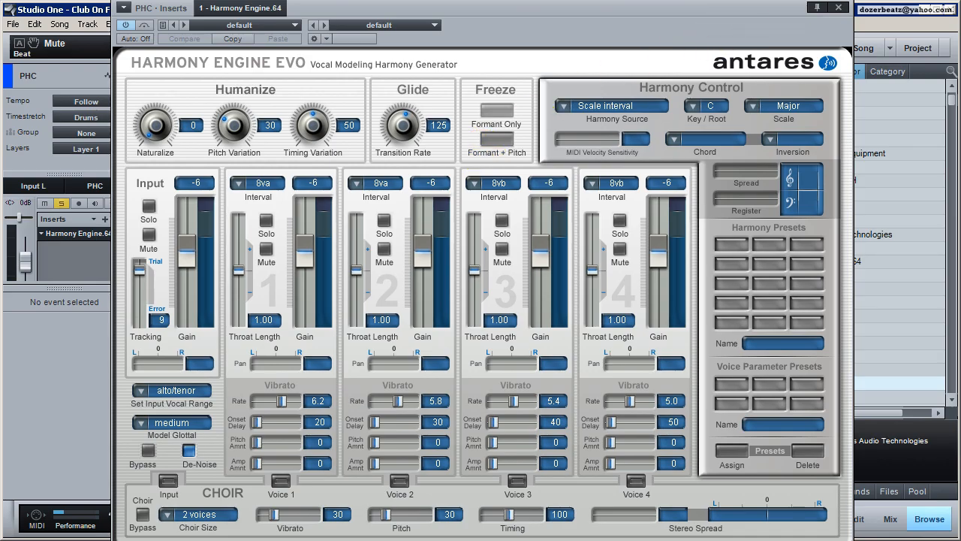
click(841, 8)
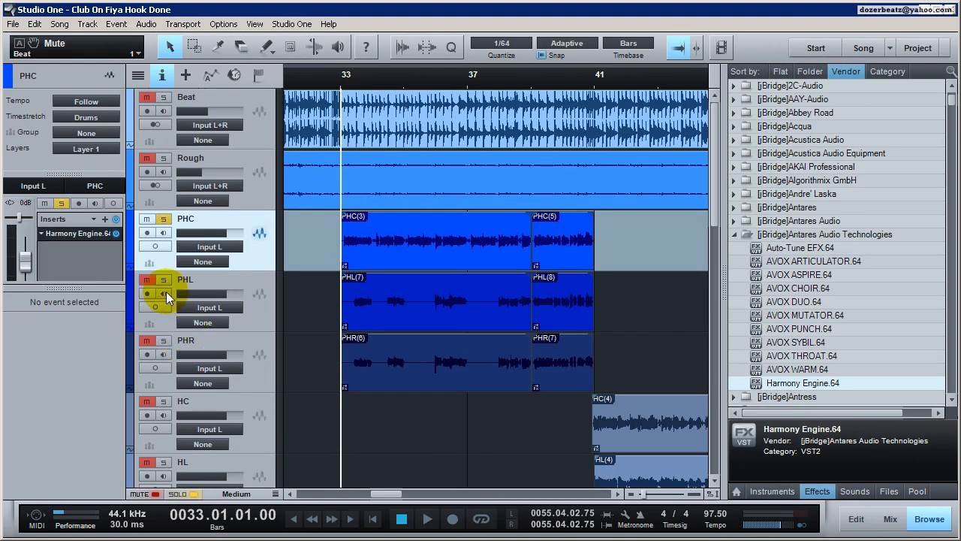
Switch the PHC track to stereo and reload its Harmony Engine view to access the voice pan controls.
click(151, 246)
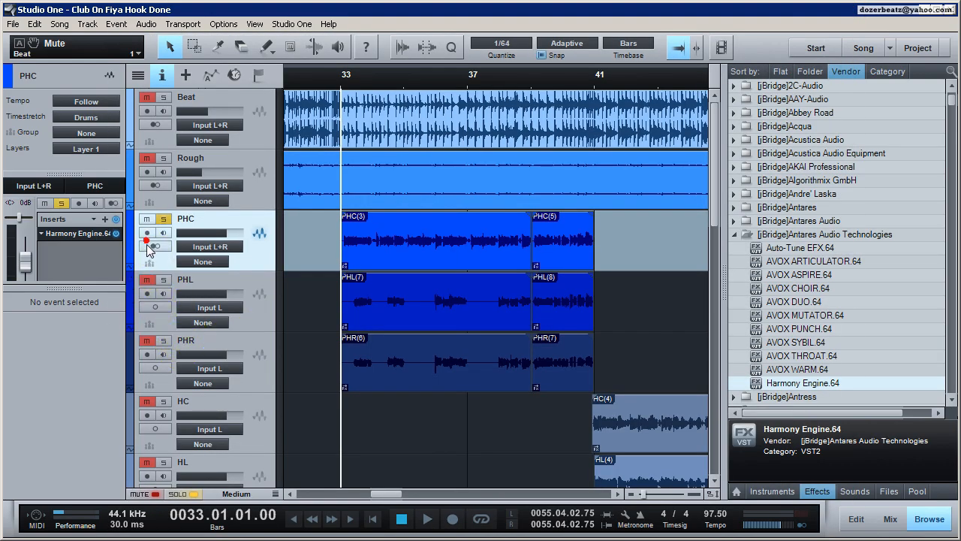
click(87, 235)
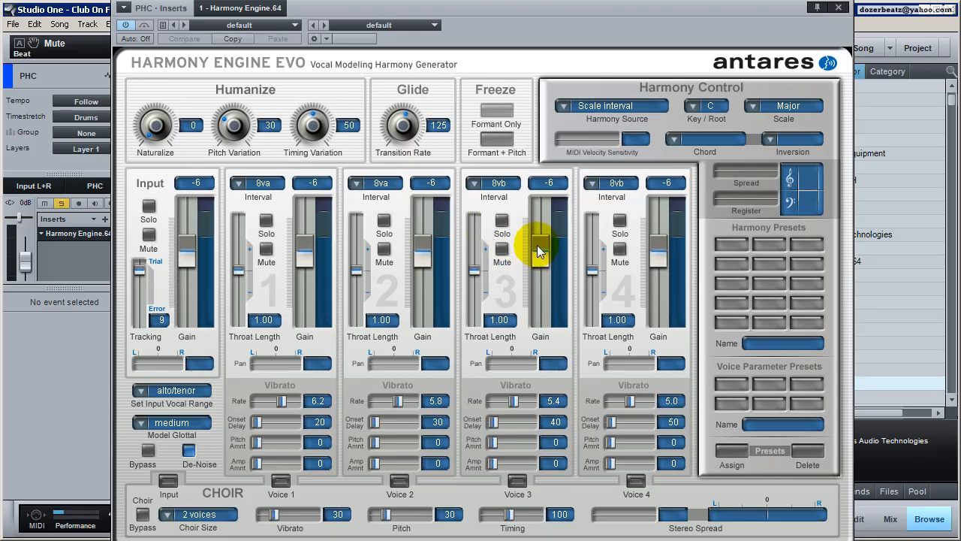
click(838, 8)
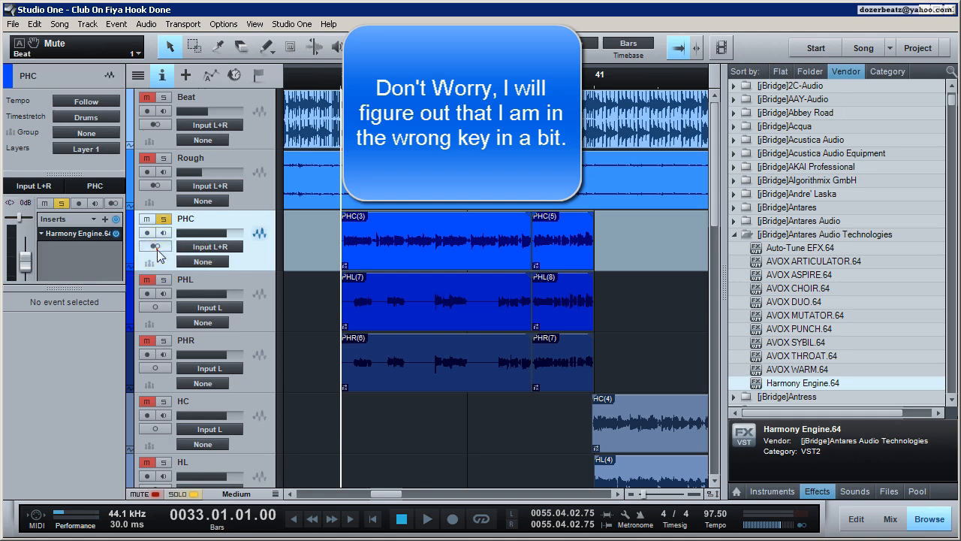
click(82, 233)
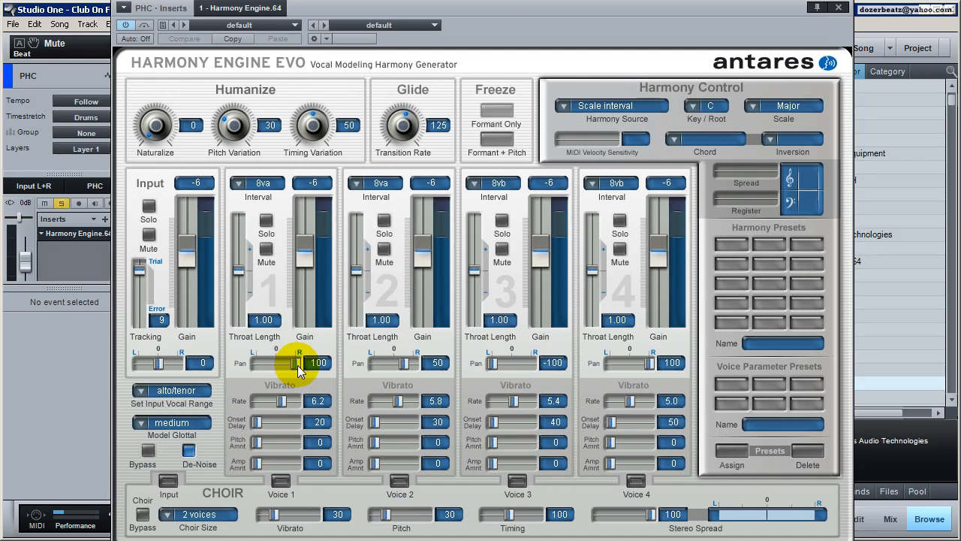
In Harmony Engine, set the pan of voices 1 and 3 to -50 and voice 4 to 53.
drag(298, 365, 266, 366)
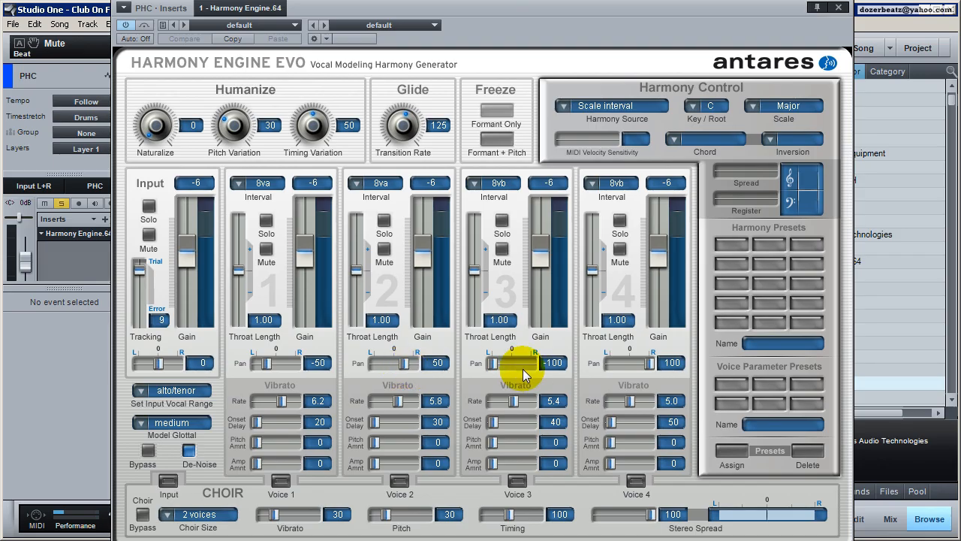
drag(492, 366, 501, 370)
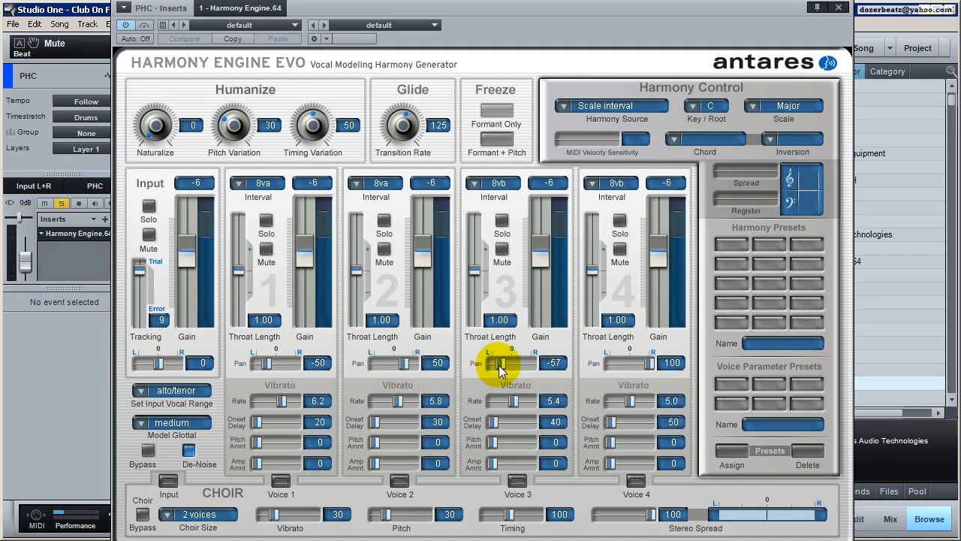
mouse_move(650, 364)
mouse_down()
mouse_move(668, 364)
mouse_move(642, 365)
mouse_up()
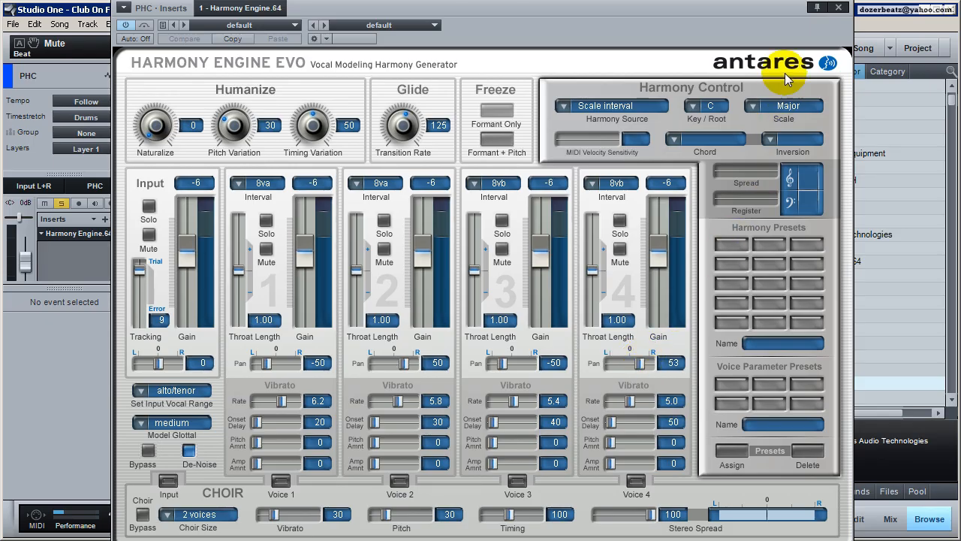
click(837, 7)
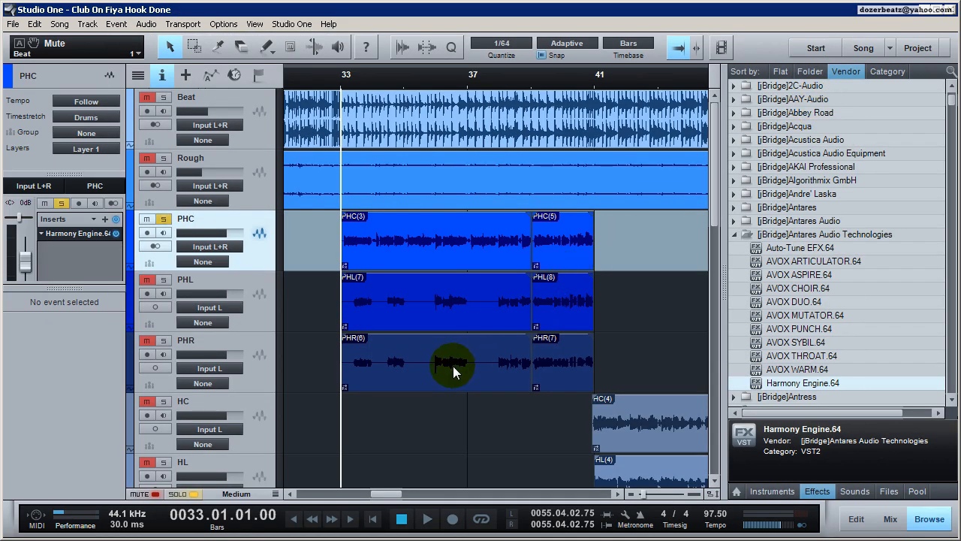
Compare the PHL and PHR side harmony clips with the PHC clip and its Harmony Engine voice panning.
click(373, 317)
click(379, 357)
click(384, 305)
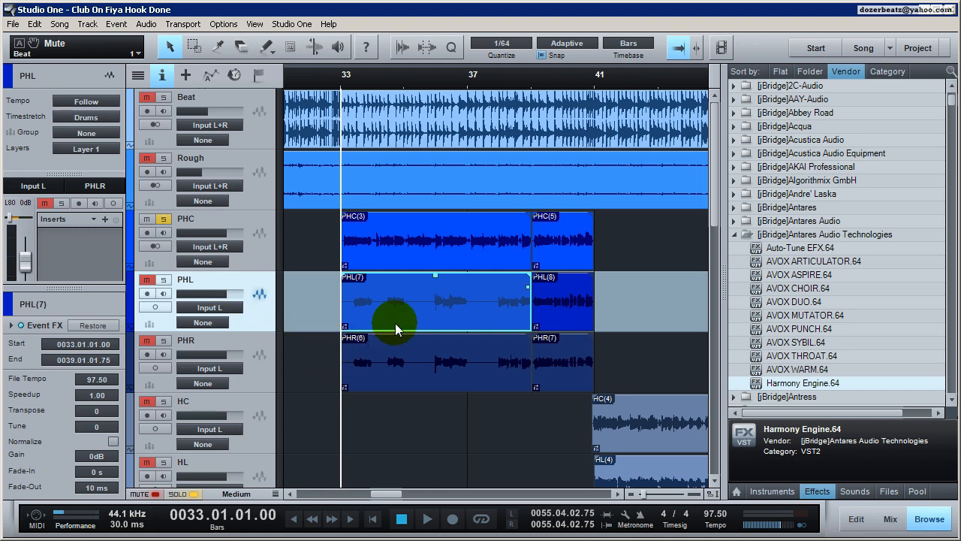
click(358, 250)
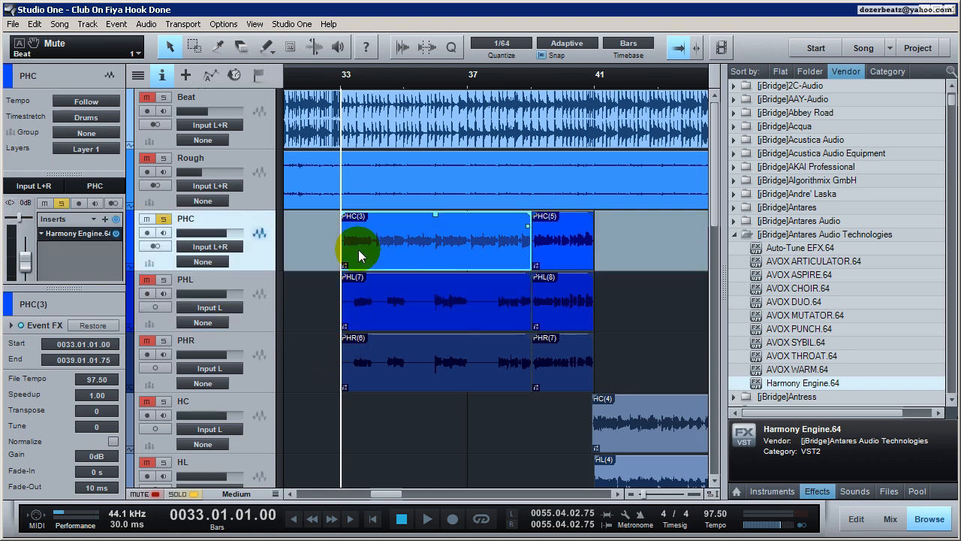
double_click(85, 234)
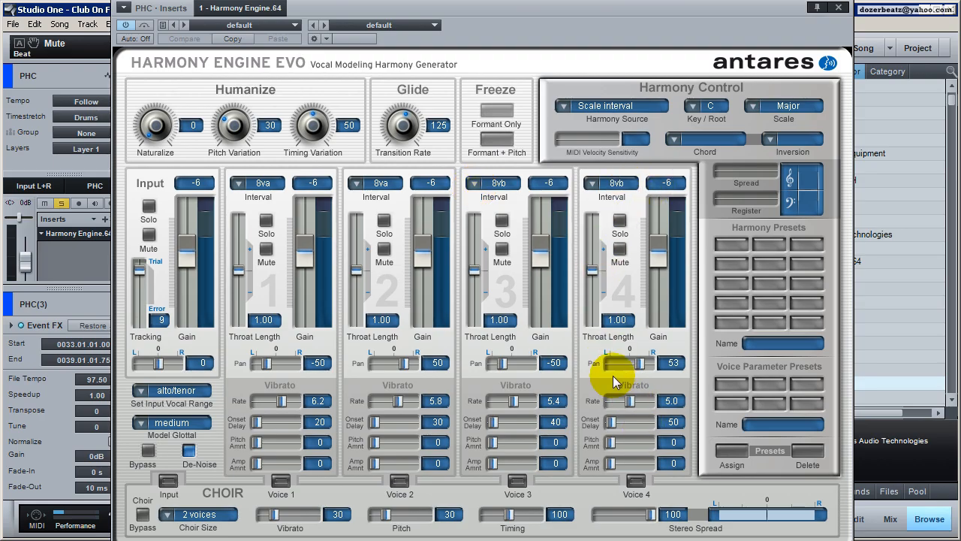
click(838, 7)
click(421, 327)
click(418, 368)
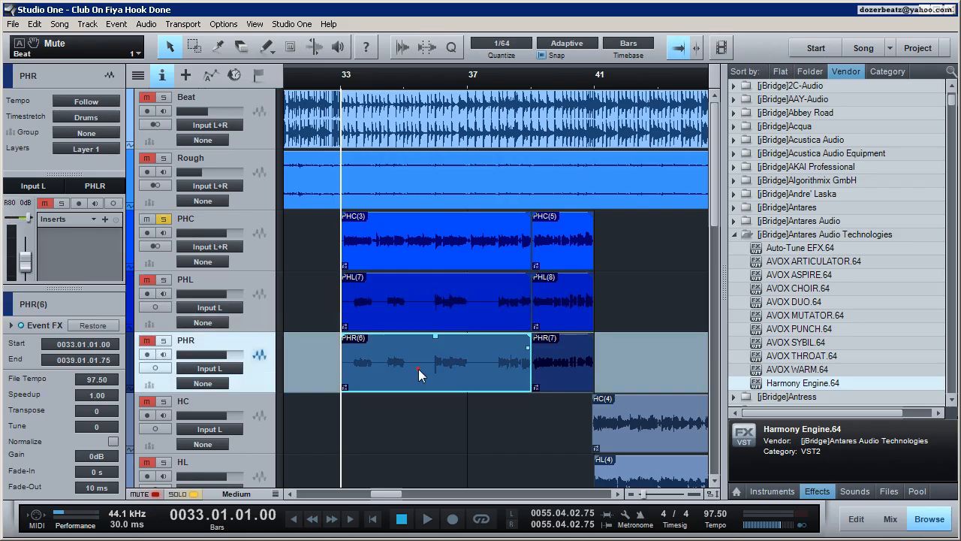
click(405, 323)
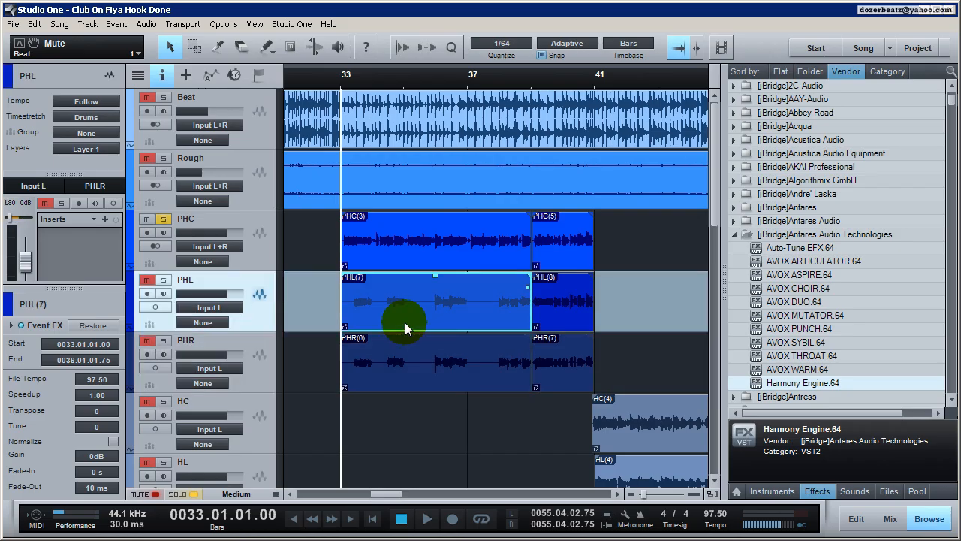
click(385, 253)
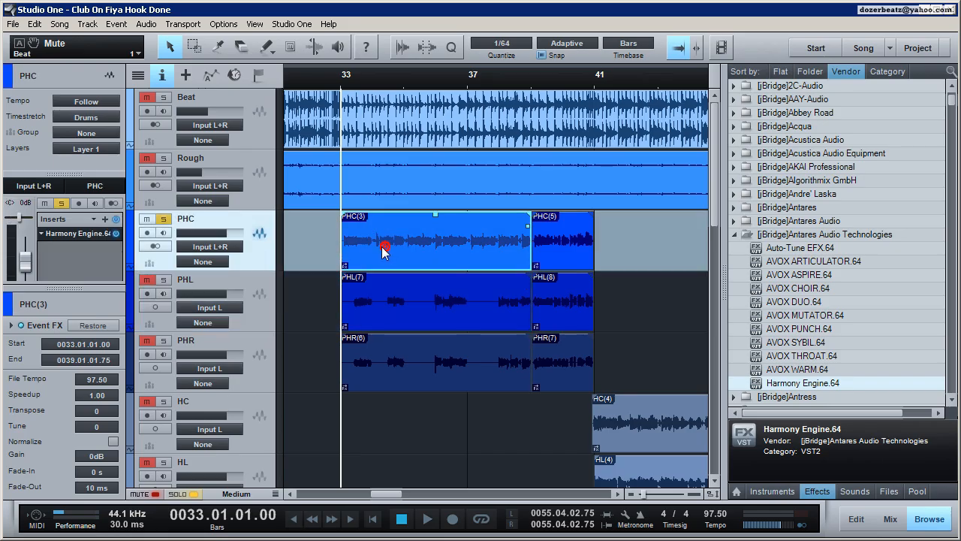
Mute voices 1 to 4 in the PHC track's Harmony Engine, leaving only the input signal.
click(77, 233)
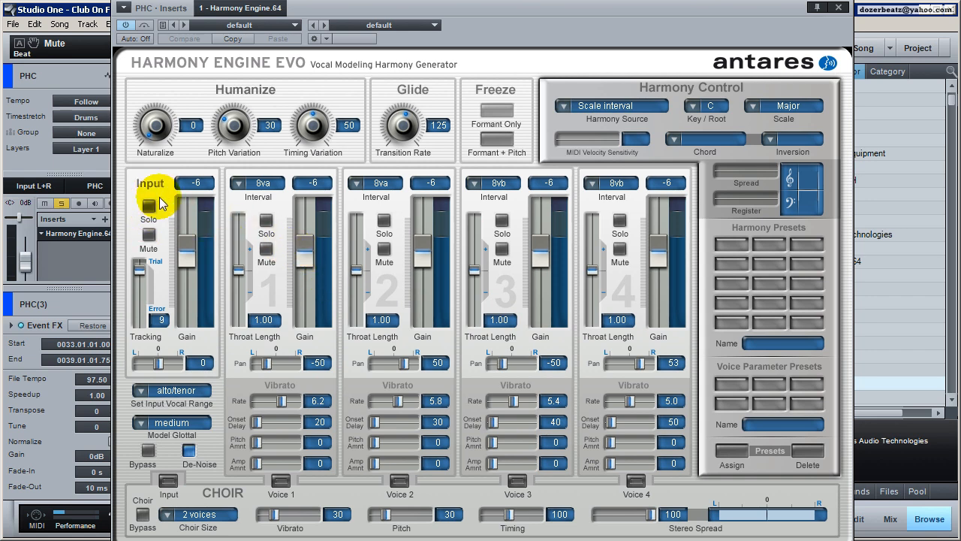
click(266, 249)
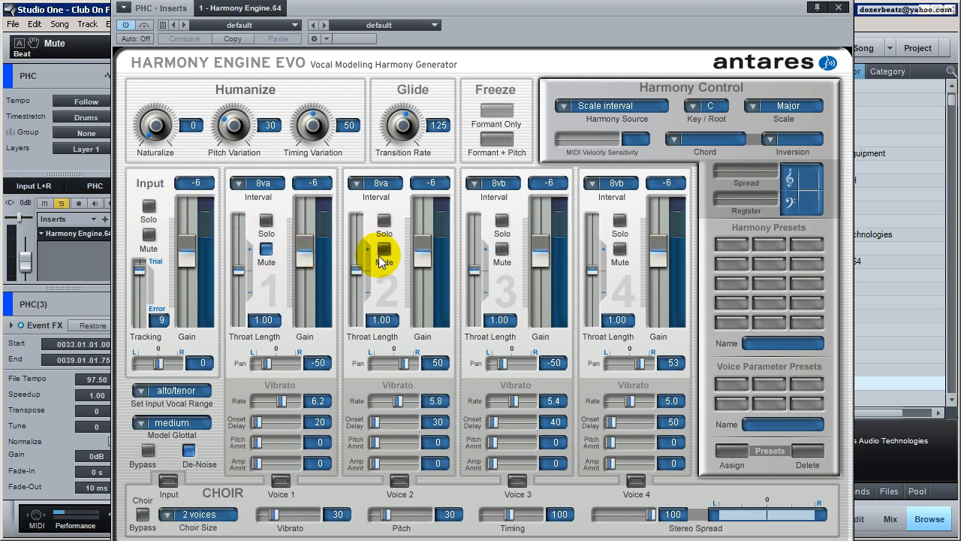
click(384, 248)
click(502, 249)
click(619, 248)
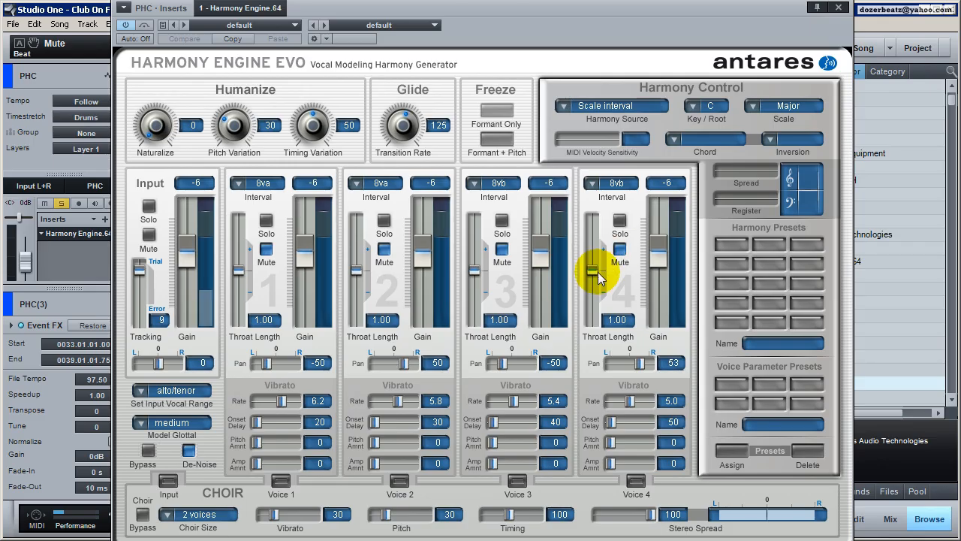
Toggle the input mute in Harmony Engine to check the original vocal on its own, leaving it unmuted.
click(148, 235)
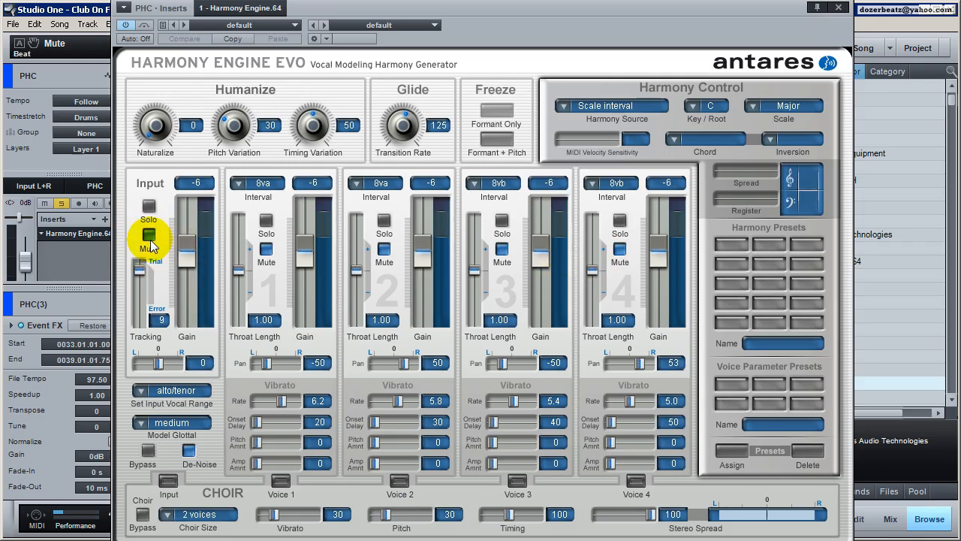
click(150, 237)
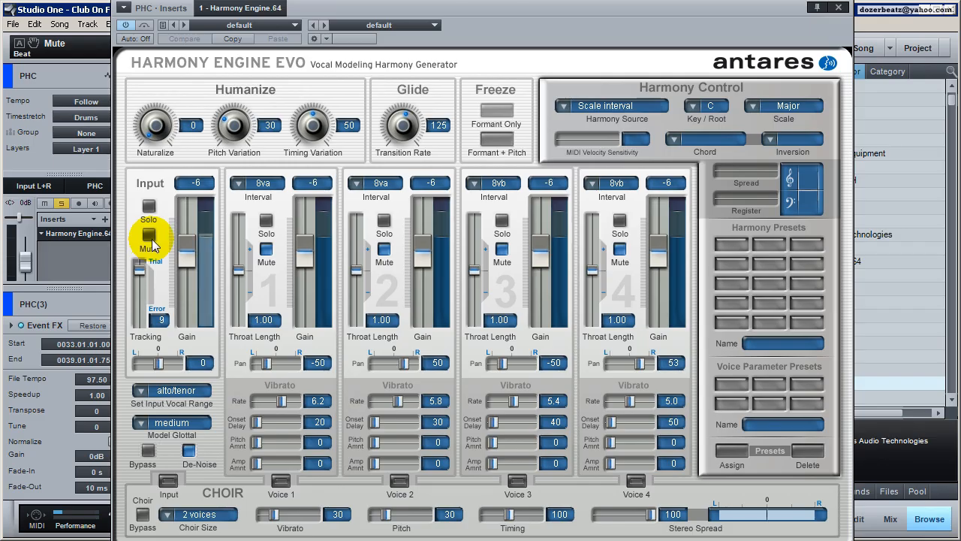
click(149, 237)
click(149, 237)
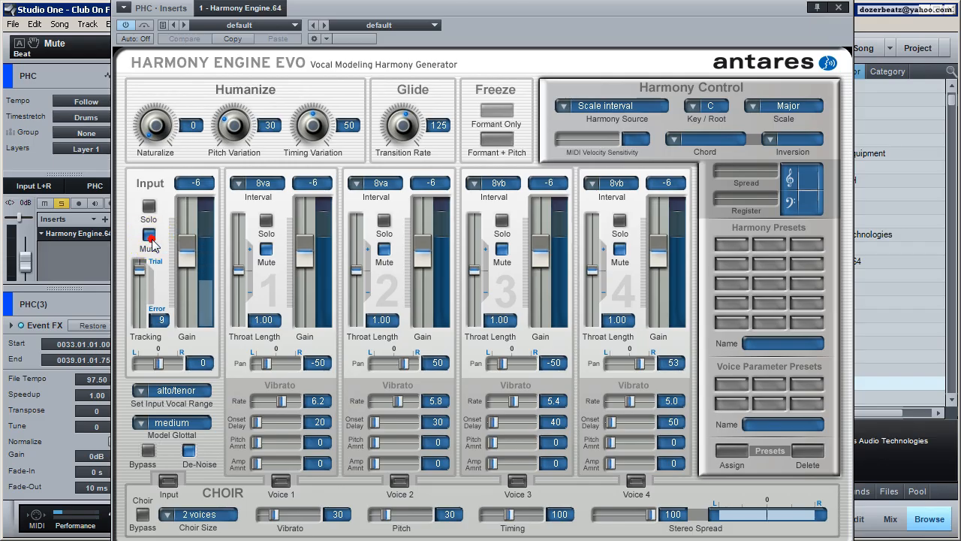
click(150, 237)
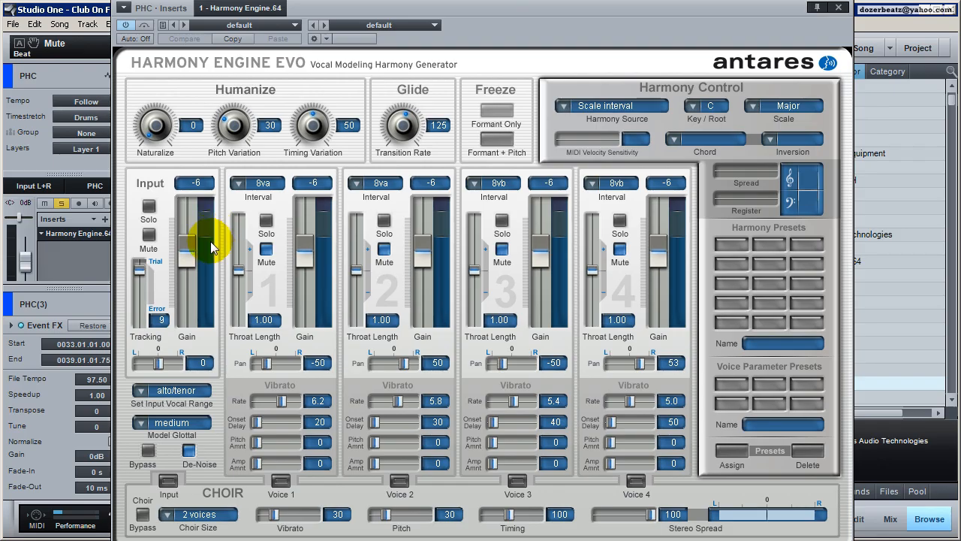
click(149, 239)
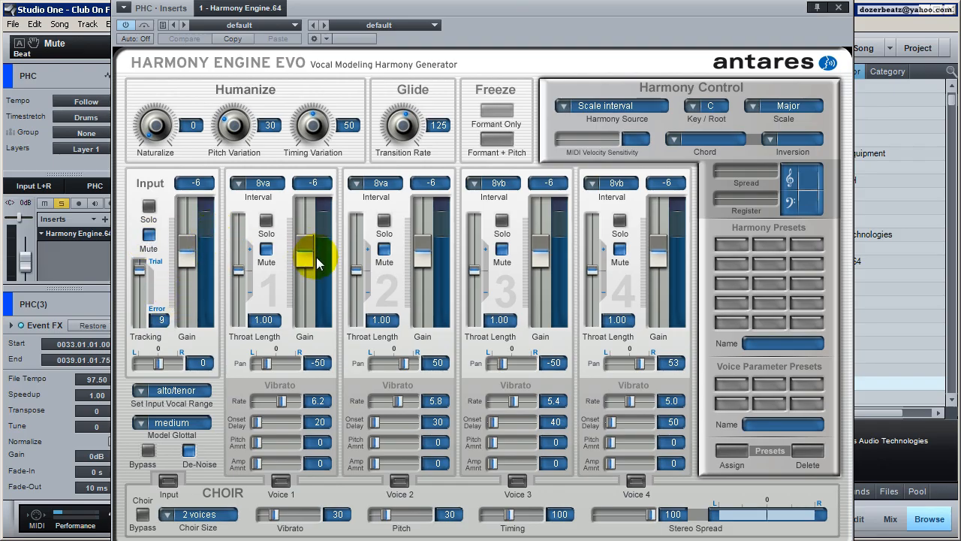
click(149, 235)
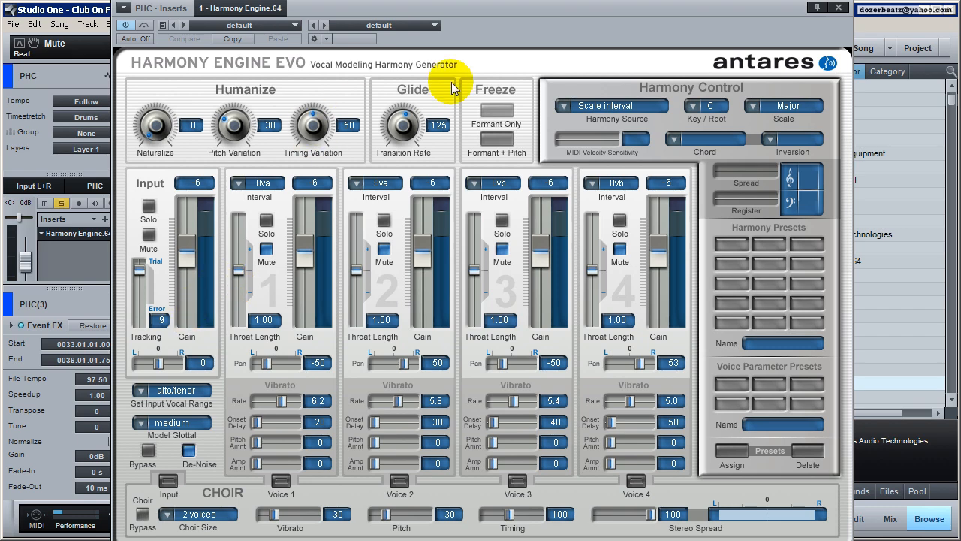
click(838, 8)
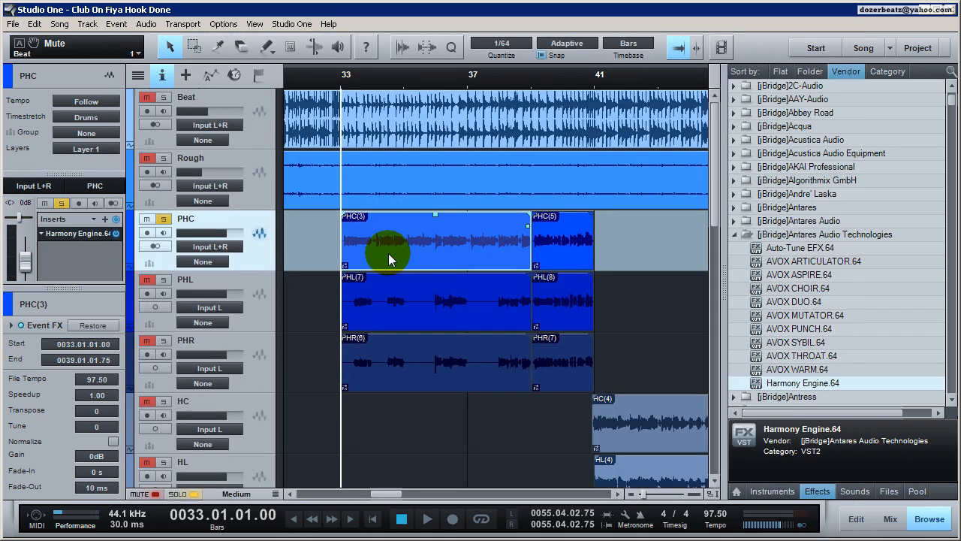
Unmute voices 1 and 2 in Harmony Engine and set both of their gains to -17.
click(86, 233)
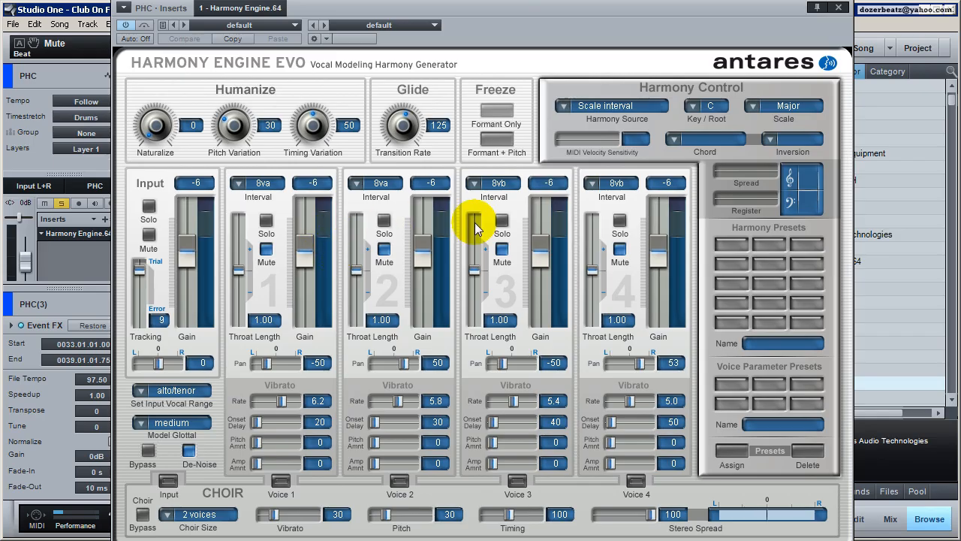
click(265, 250)
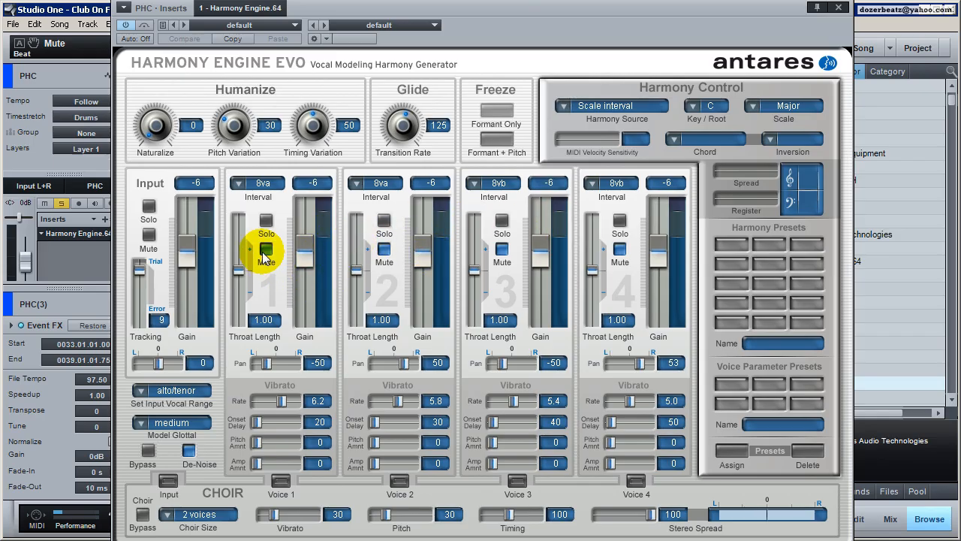
click(383, 248)
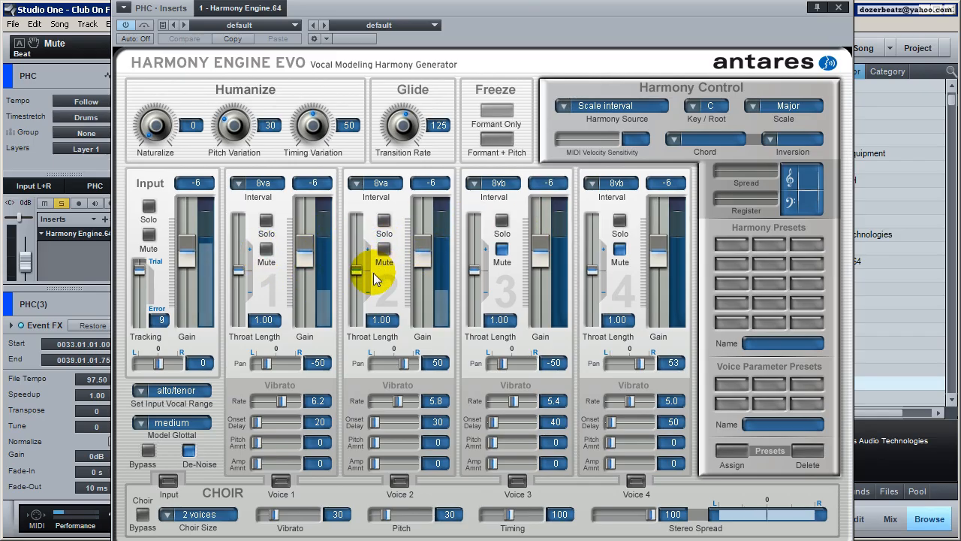
drag(298, 261, 305, 280)
drag(428, 256, 430, 274)
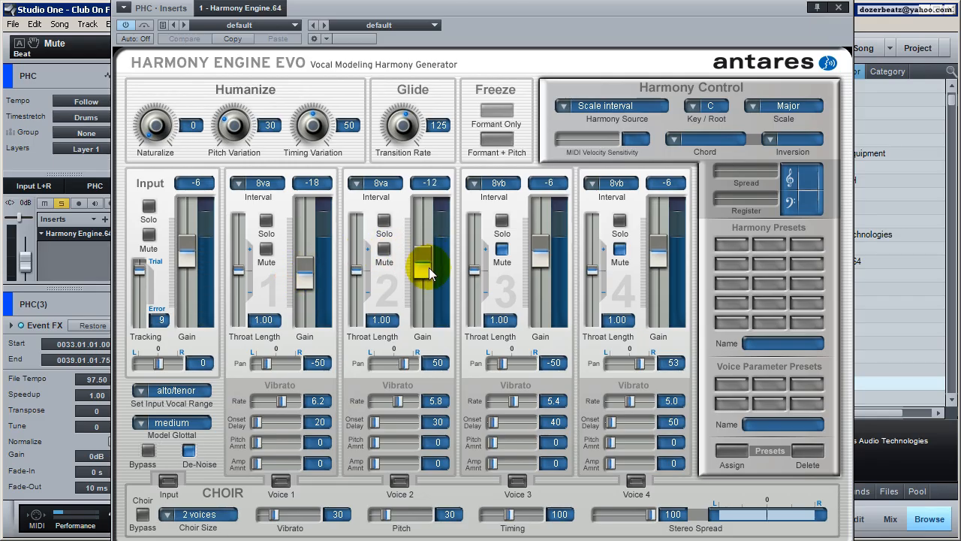
mouse_move(304, 275)
mouse_down()
mouse_move(300, 268)
mouse_move(326, 272)
mouse_move(311, 272)
mouse_up()
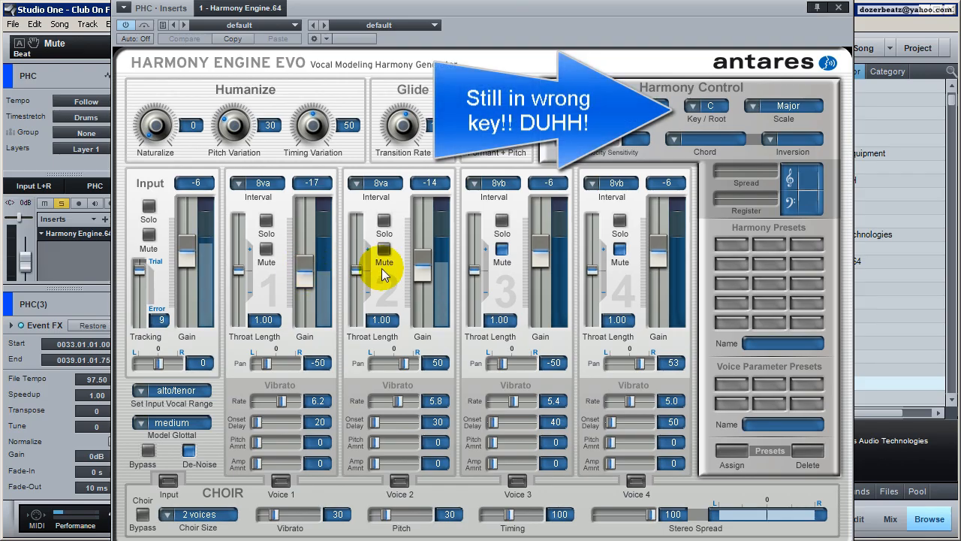
drag(423, 269, 421, 282)
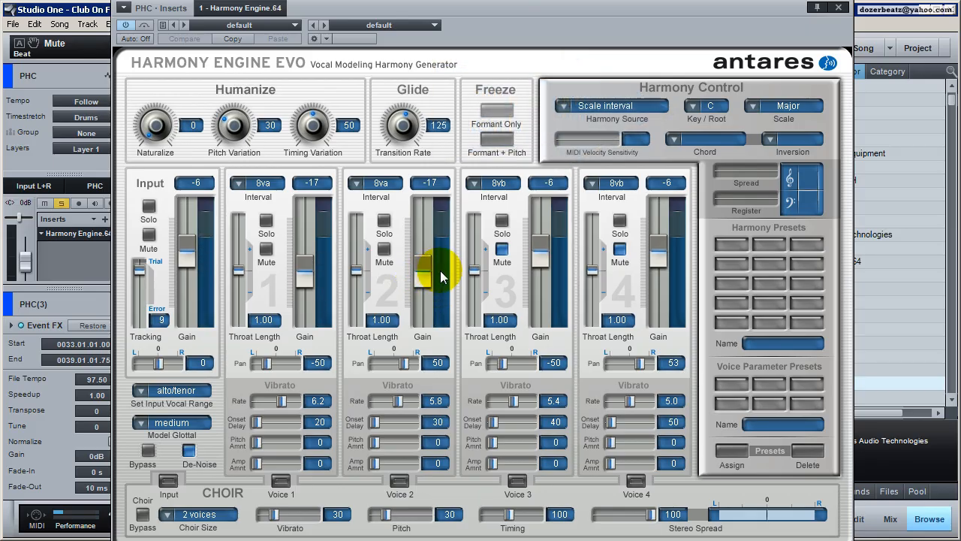
Unmute voices 3 and 4 in Harmony Engine and set both of their gains to -20.
click(501, 248)
click(620, 248)
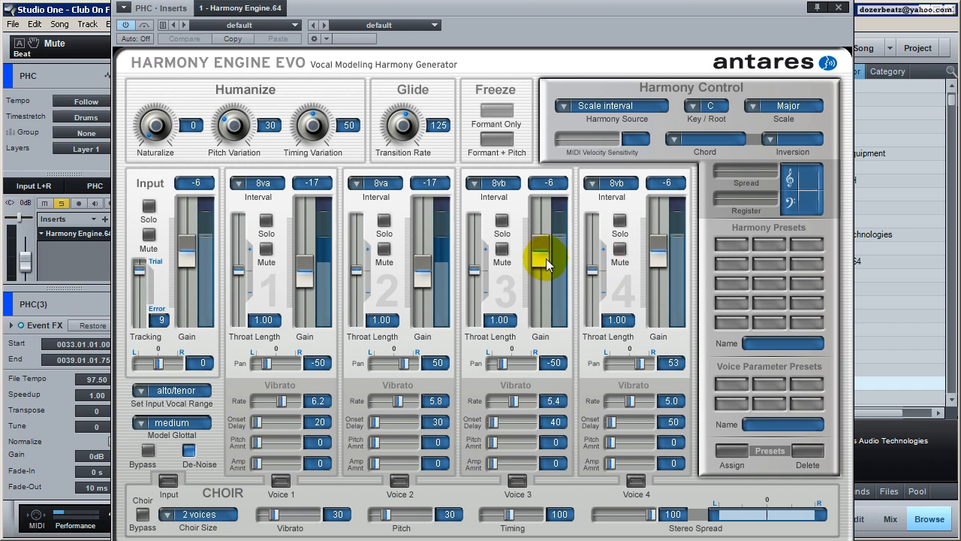
drag(541, 253, 544, 290)
drag(657, 253, 663, 280)
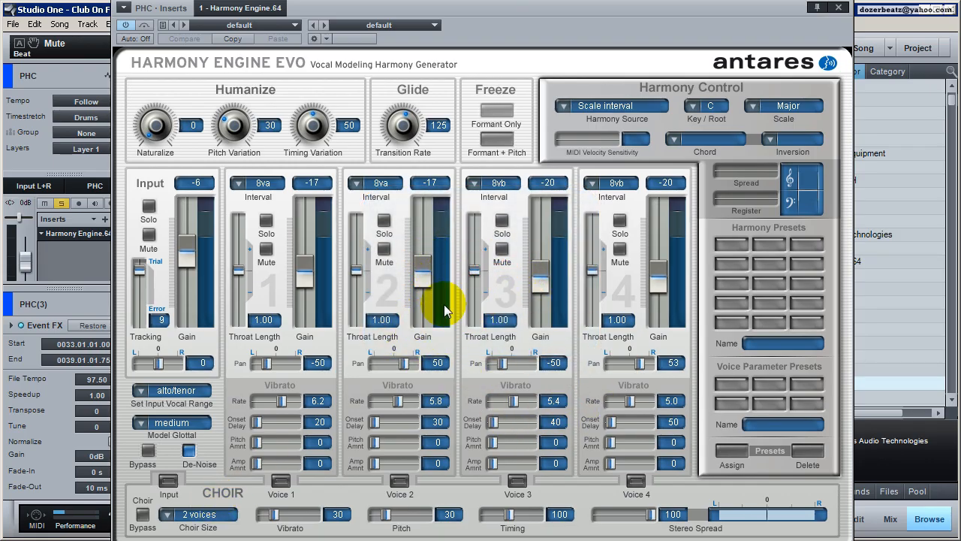
Try the choir effect on the input and on voice 1 in Harmony Engine.
click(175, 484)
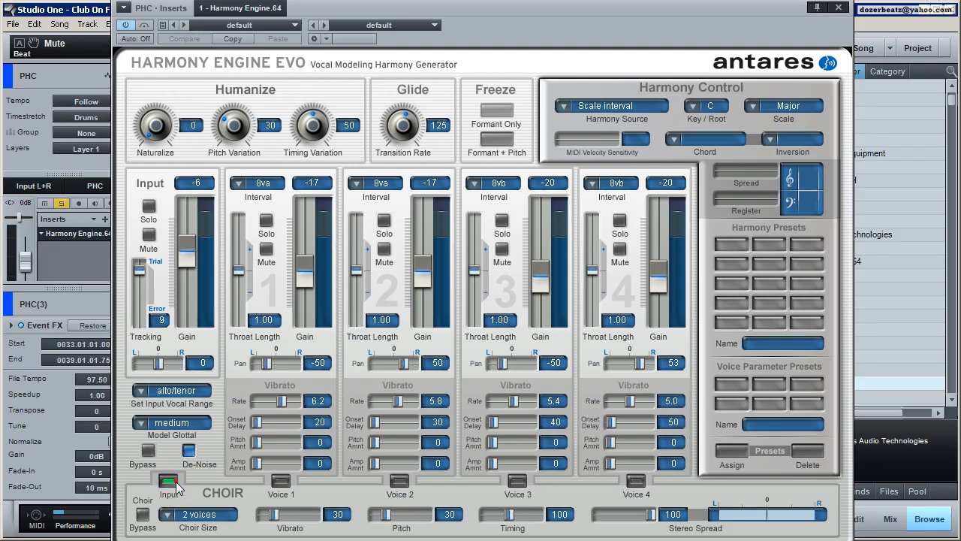
click(171, 484)
click(281, 483)
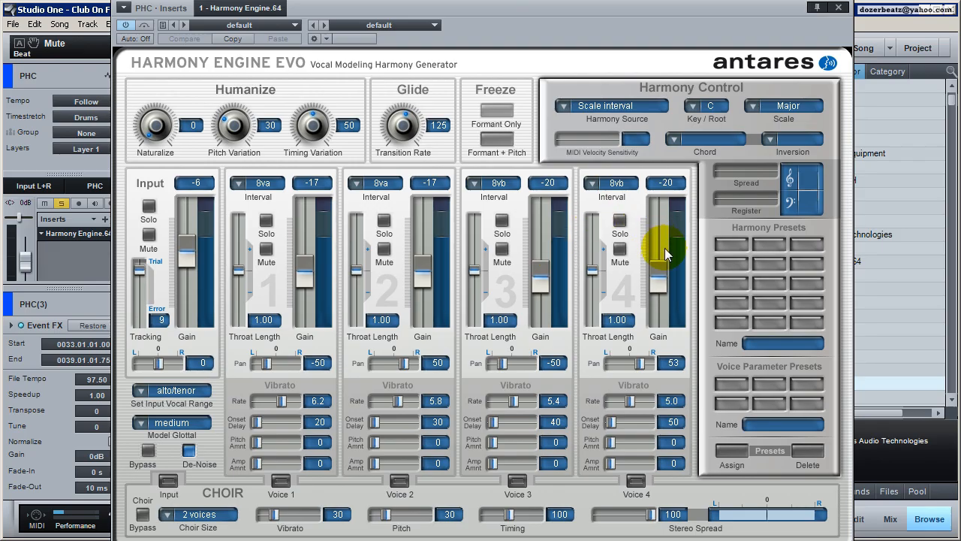
Solo the input and voices 1 and 2 in Harmony Engine, and set the two voices' gains to -4 and -3.
click(148, 210)
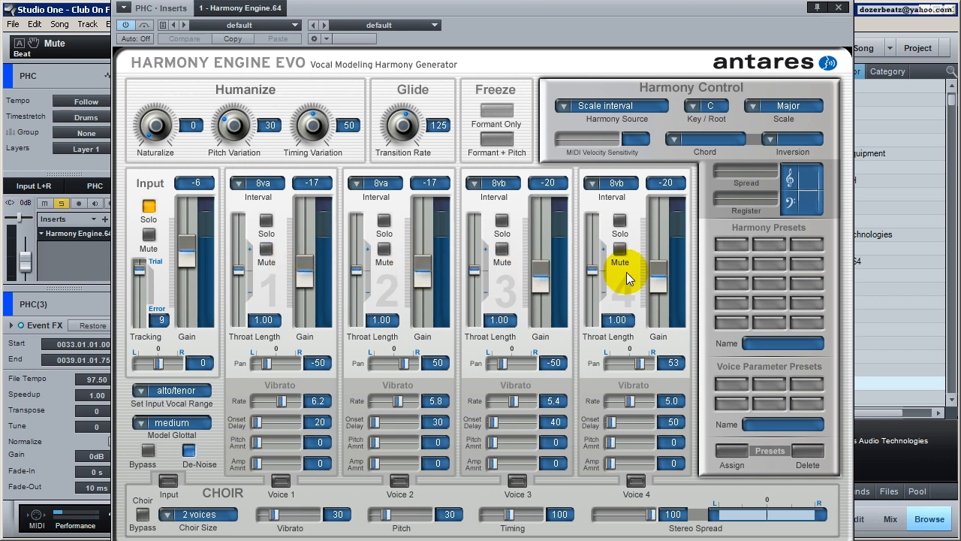
click(262, 185)
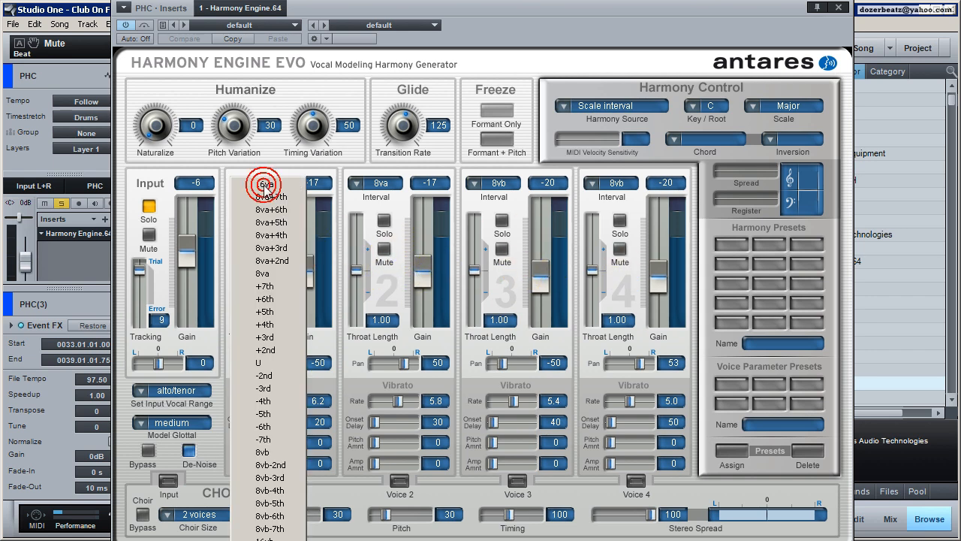
click(265, 154)
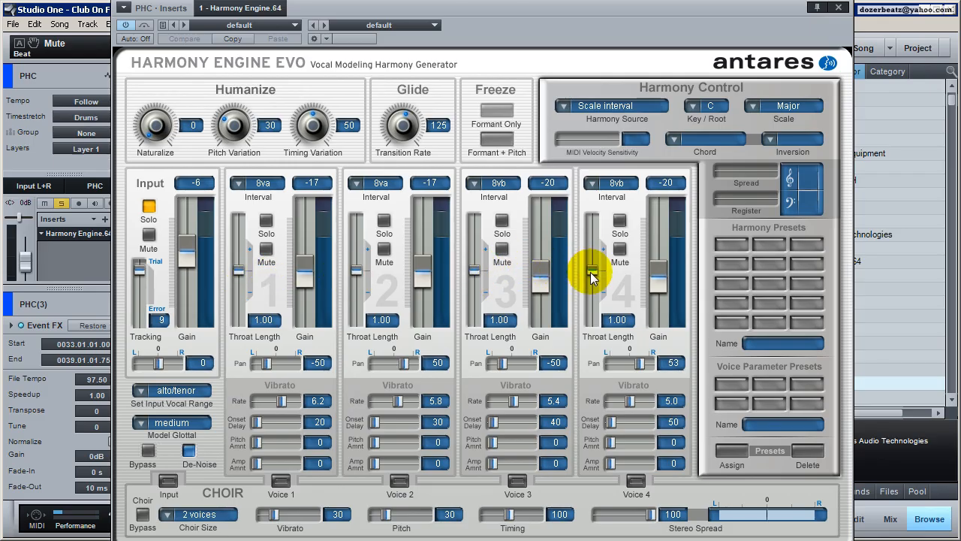
click(266, 245)
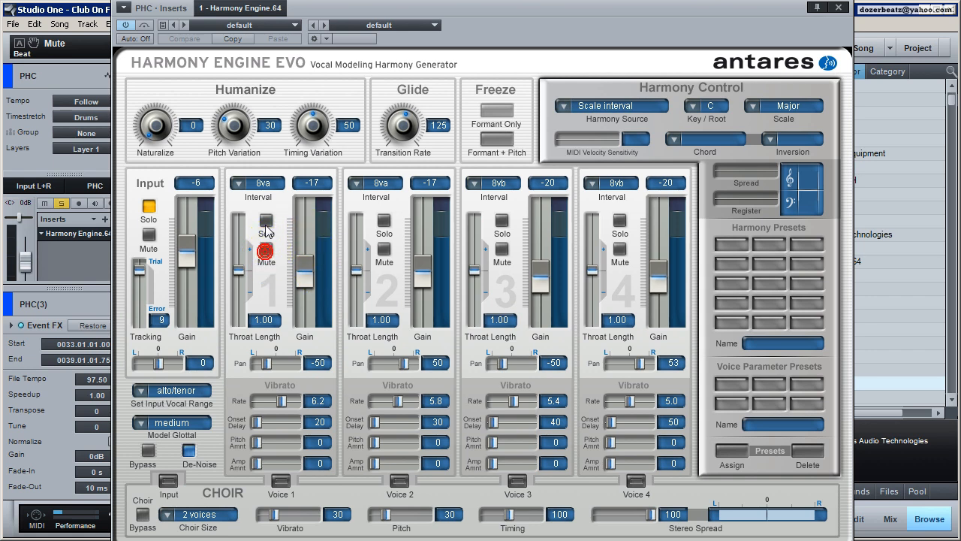
click(266, 220)
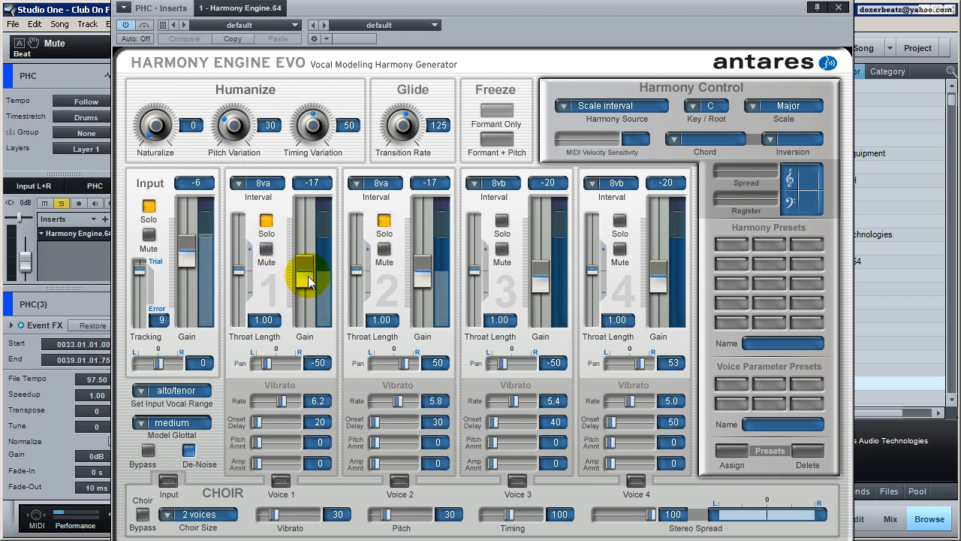
drag(304, 276, 304, 240)
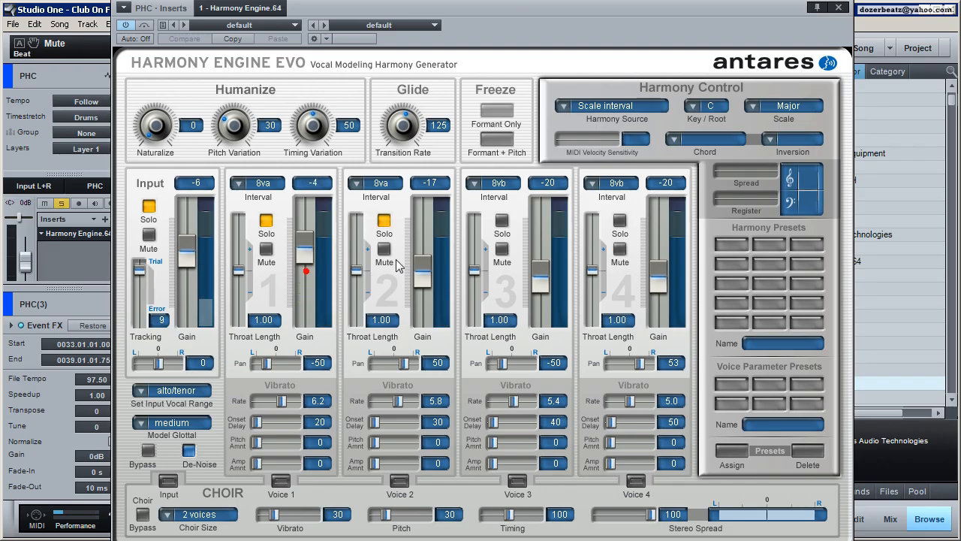
drag(422, 270, 424, 253)
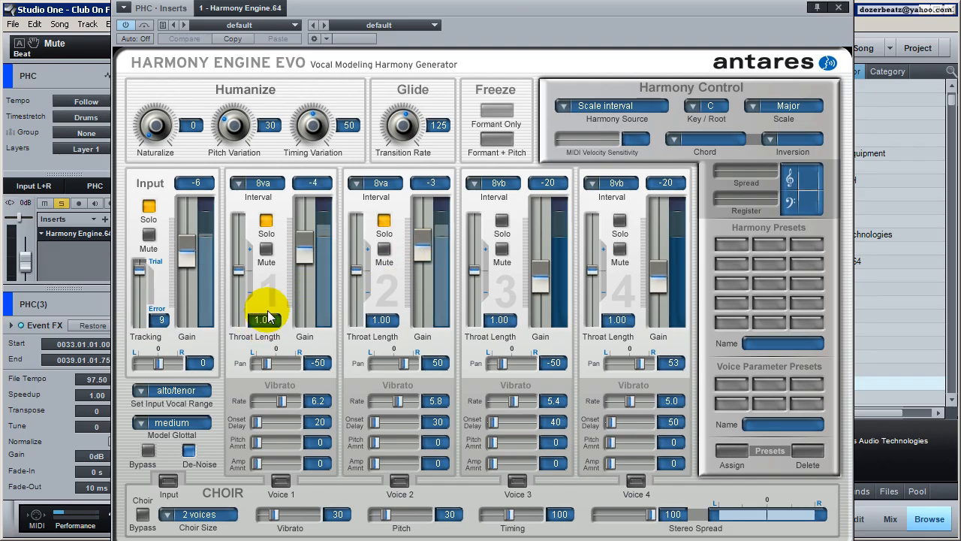
Set voice 1's throat length to 0.88 and isolate that voice by unsoloing voice 2 and muting and unsoloing the input.
mouse_move(240, 273)
mouse_down()
mouse_move(241, 257)
mouse_move(238, 289)
mouse_up()
click(382, 220)
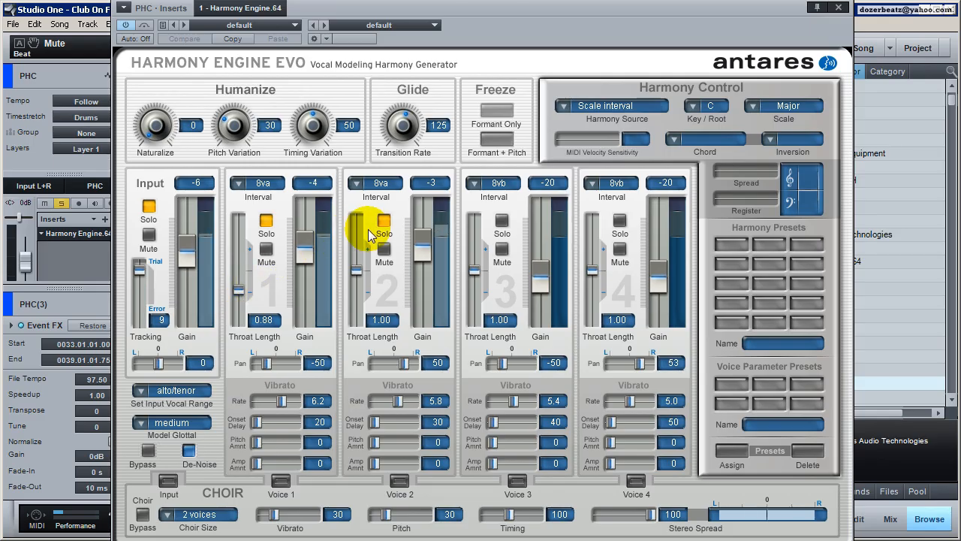
click(279, 264)
click(265, 251)
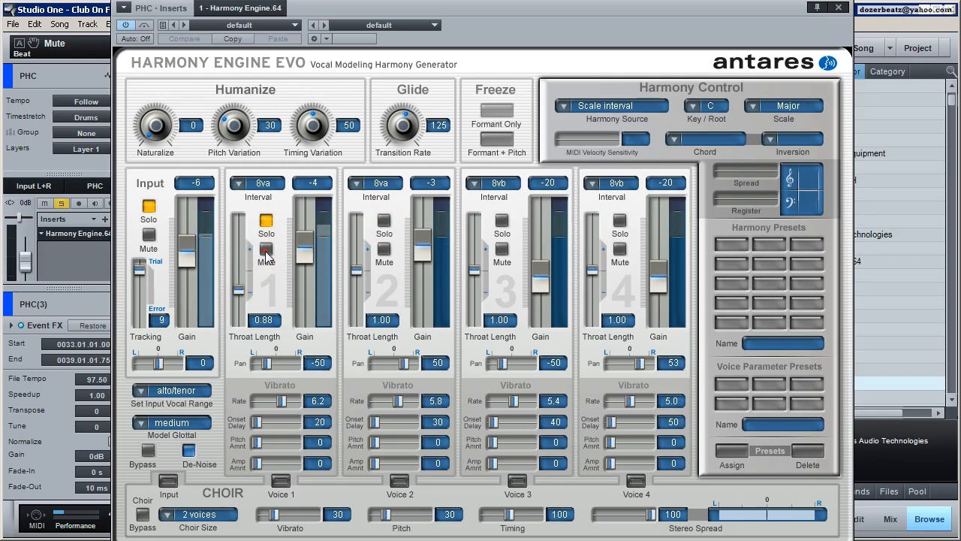
click(148, 236)
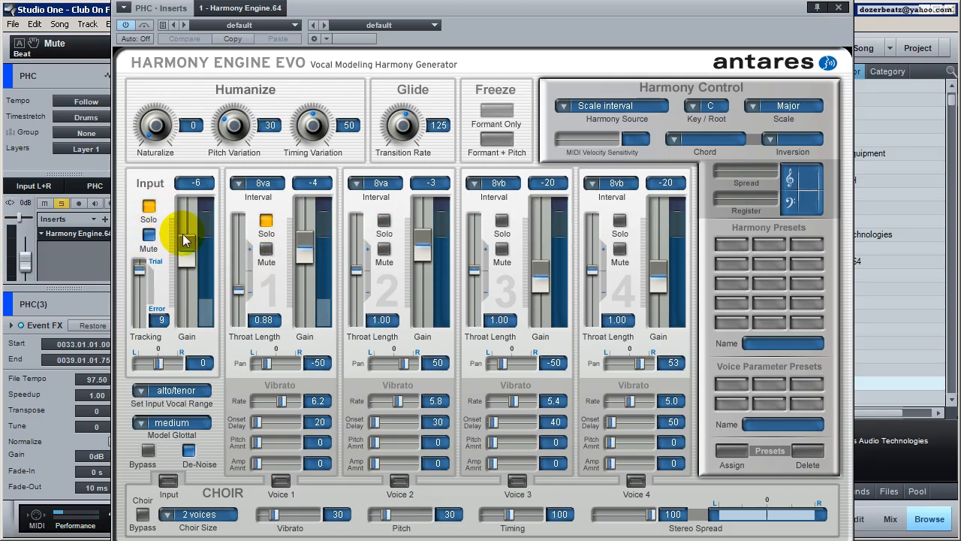
click(149, 207)
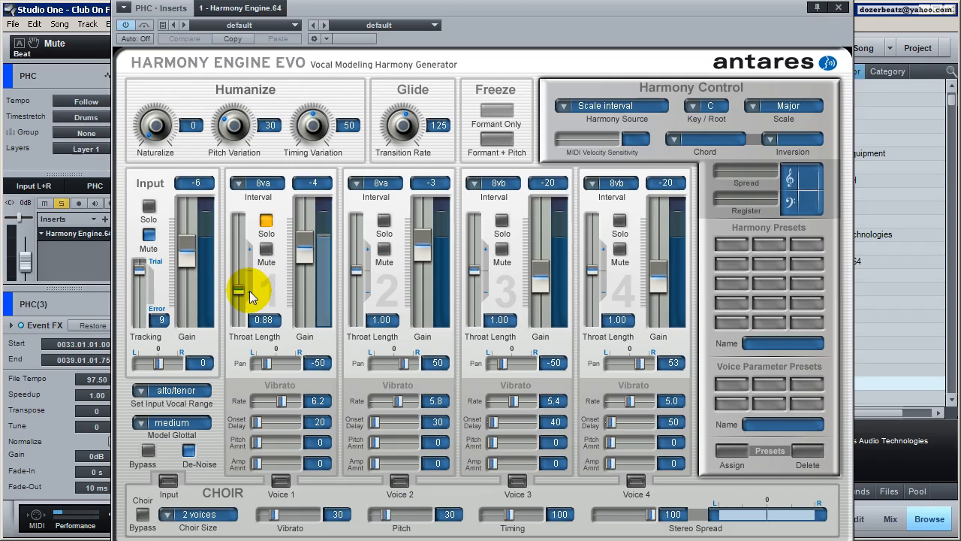
Try throat lengths of 0.98 on voice 1 and 1.03 on voice 2 with both soloed, and return both to 1.00.
drag(250, 296, 239, 269)
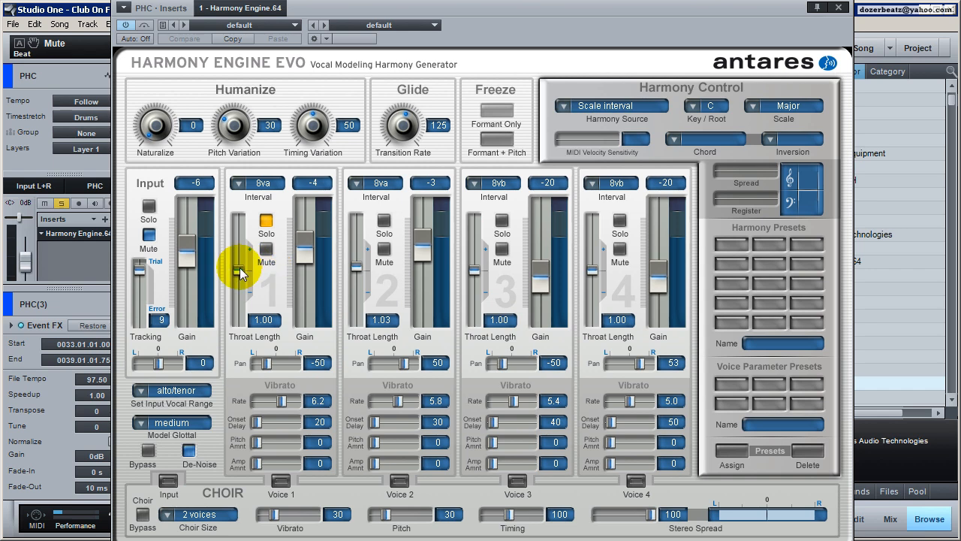
drag(238, 267, 238, 277)
click(383, 222)
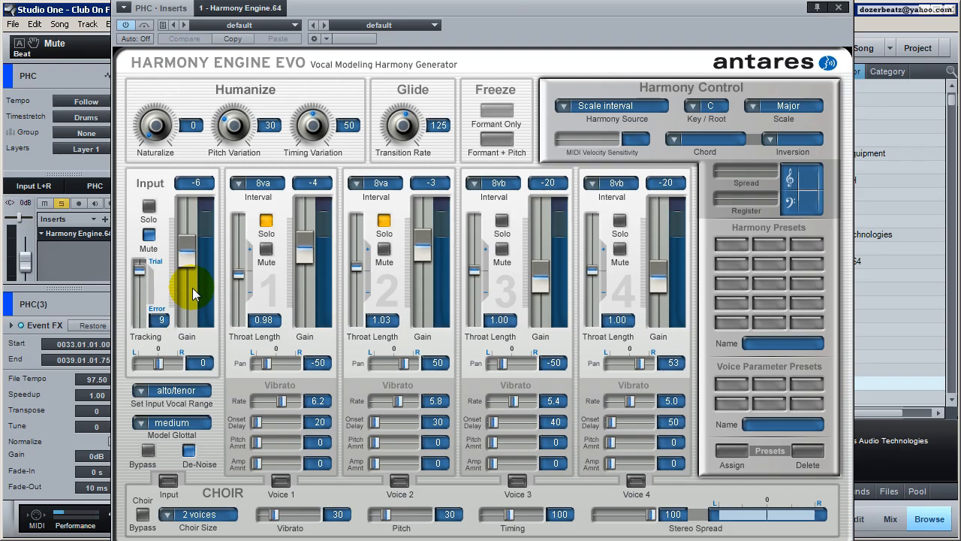
drag(240, 274, 240, 271)
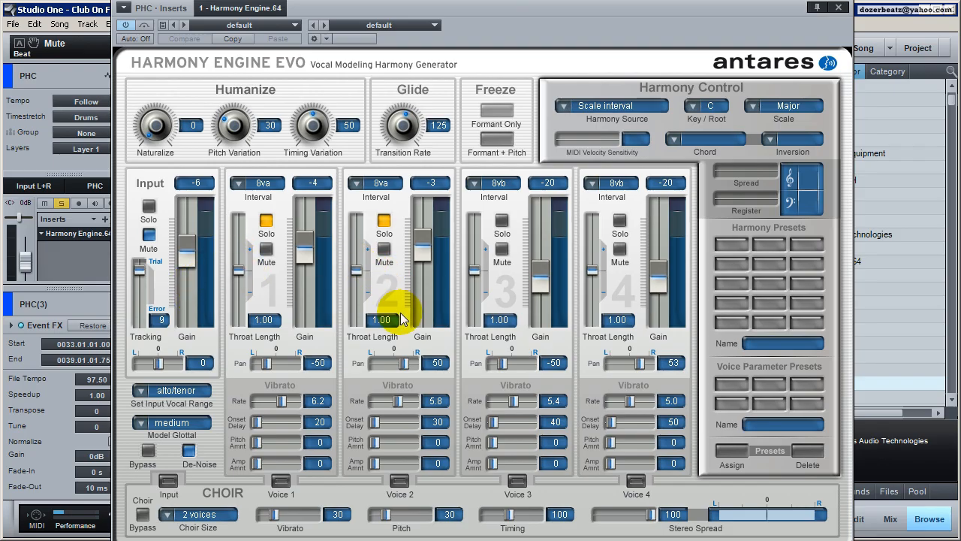
Take voices 1 and 2 out of solo and set both of their gains to -12.
click(384, 220)
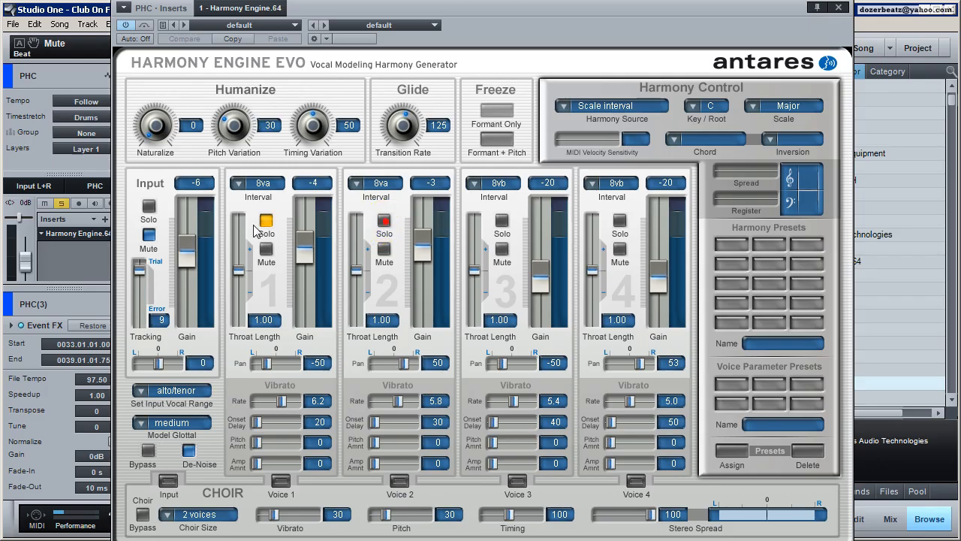
click(267, 221)
click(386, 268)
drag(422, 237, 423, 262)
click(295, 251)
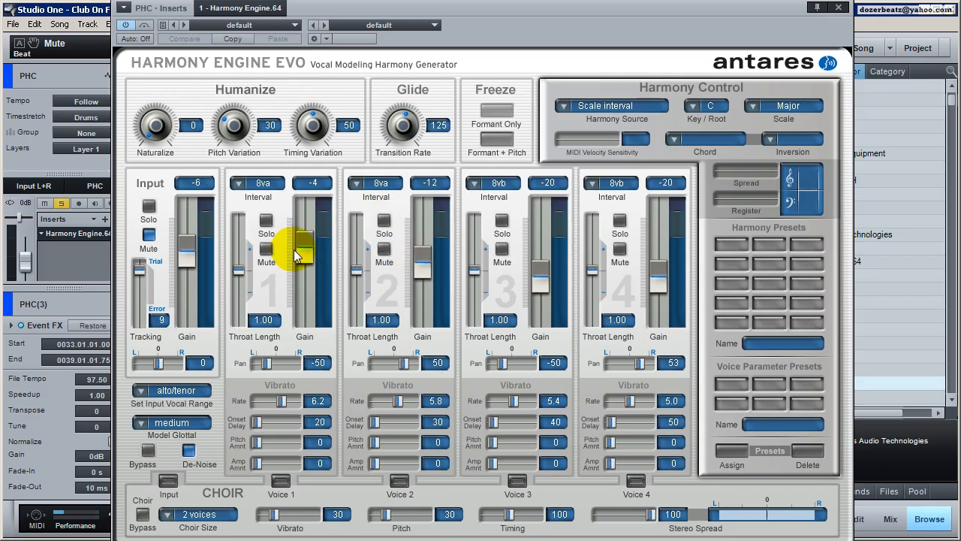
drag(304, 256, 308, 274)
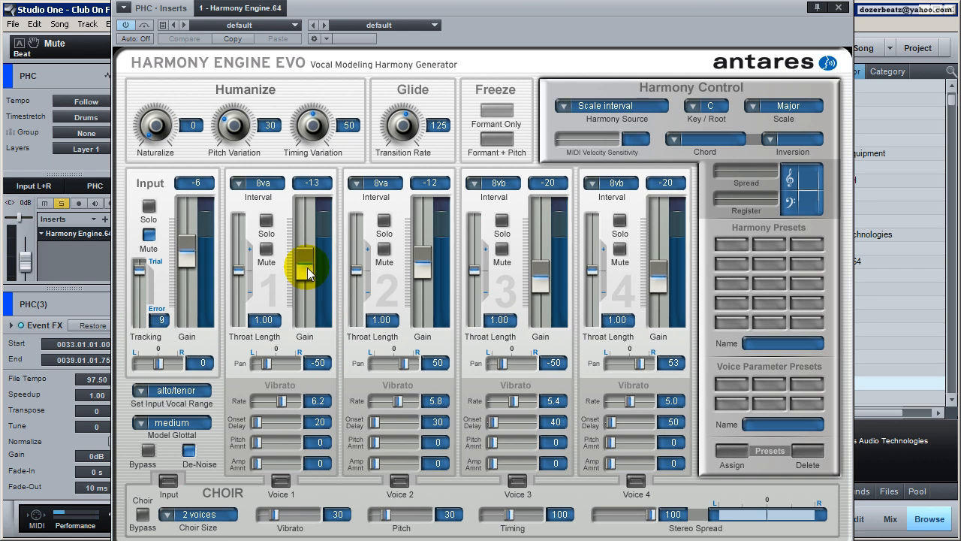
click(307, 268)
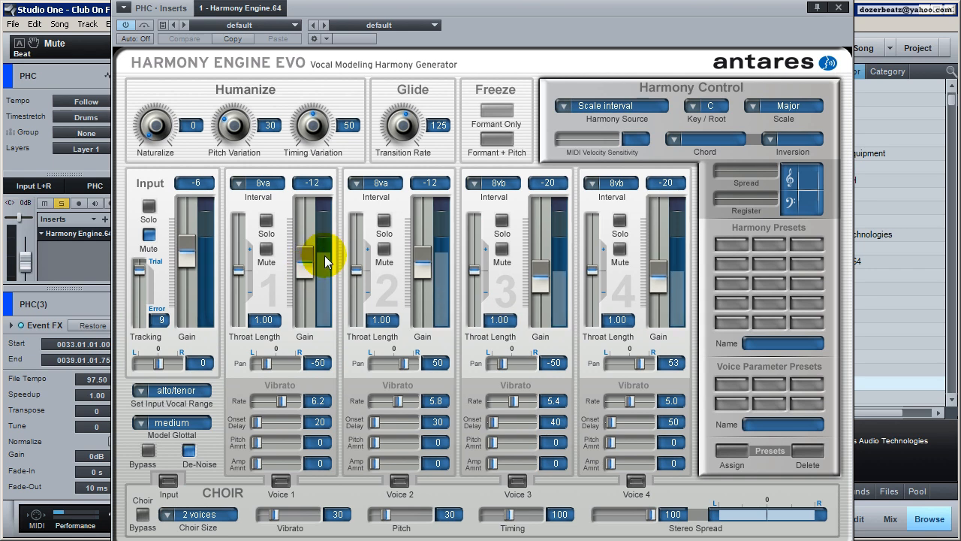
Unmute the input and audition Pitch Variation at 0 and 100, settling on 33.
click(151, 233)
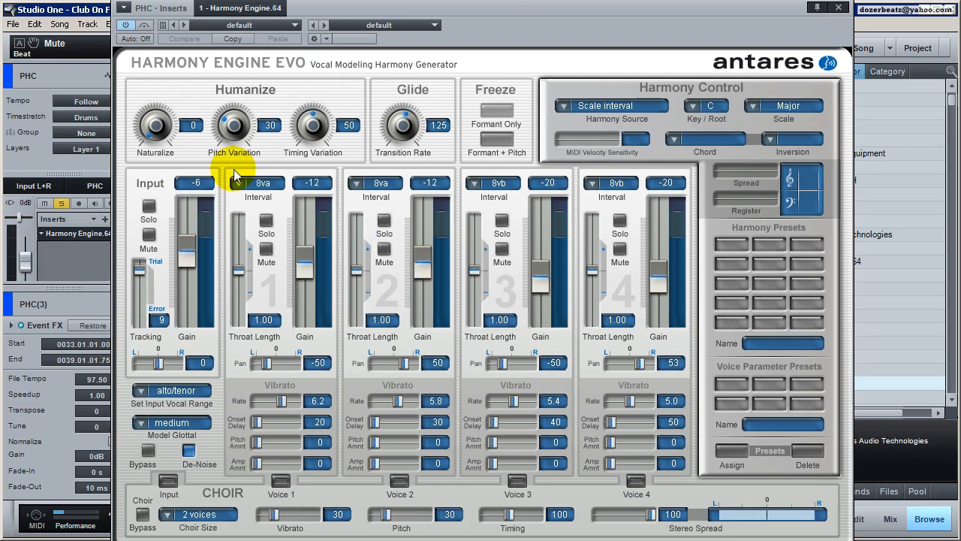
drag(239, 129, 241, 148)
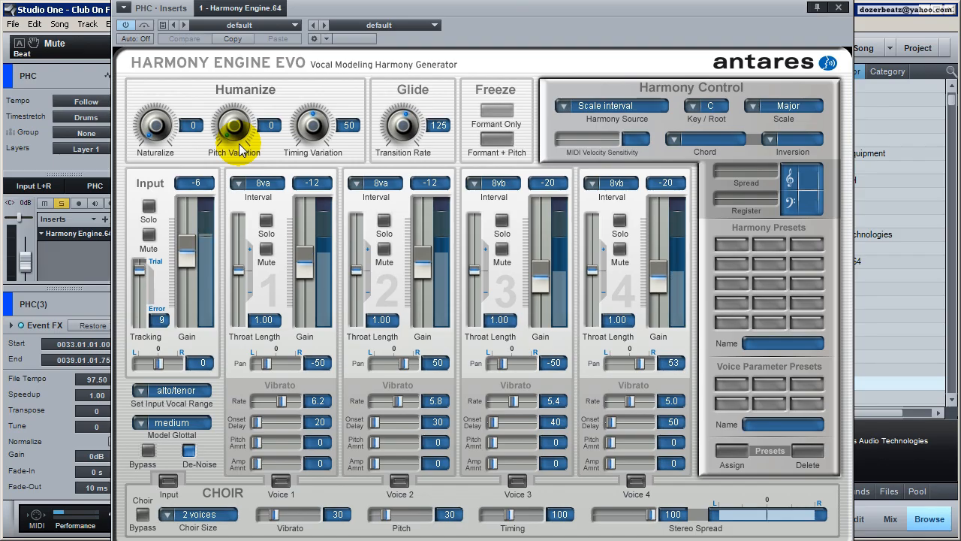
mouse_move(229, 142)
mouse_down()
mouse_move(223, 91)
mouse_move(236, 63)
mouse_up()
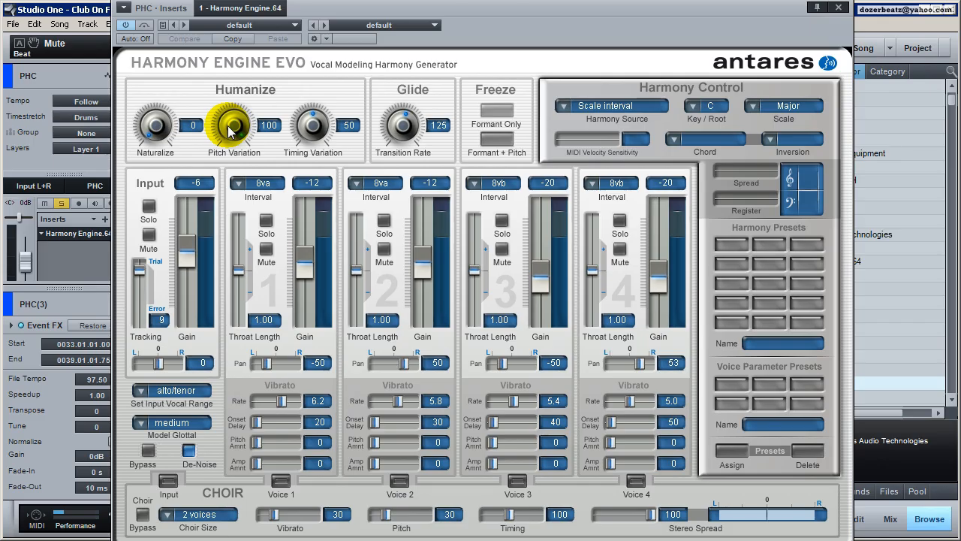
drag(230, 132, 236, 239)
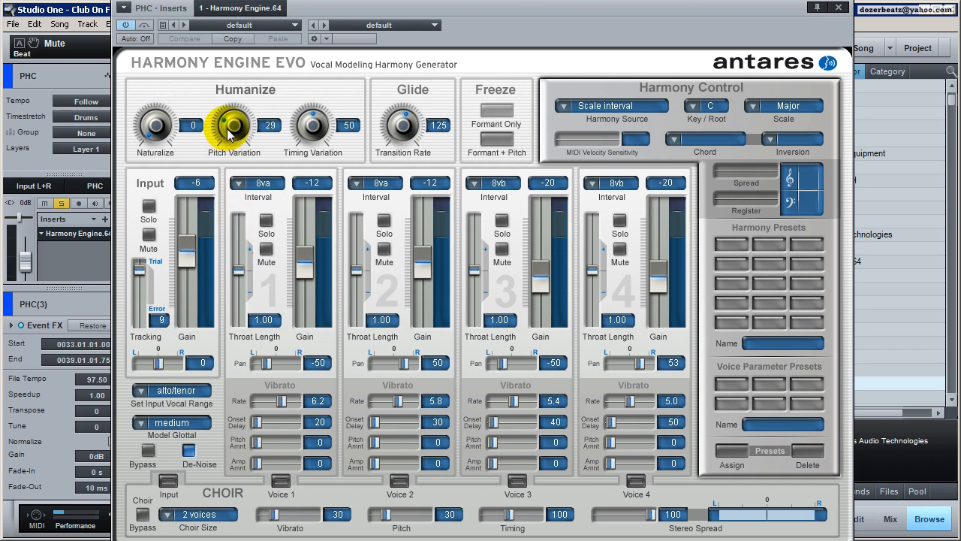
drag(227, 130, 229, 124)
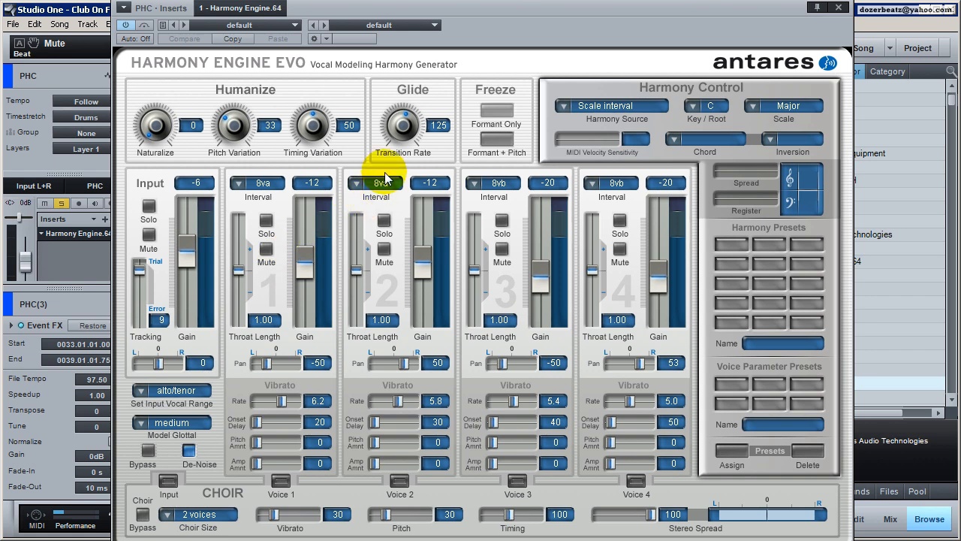
click(264, 182)
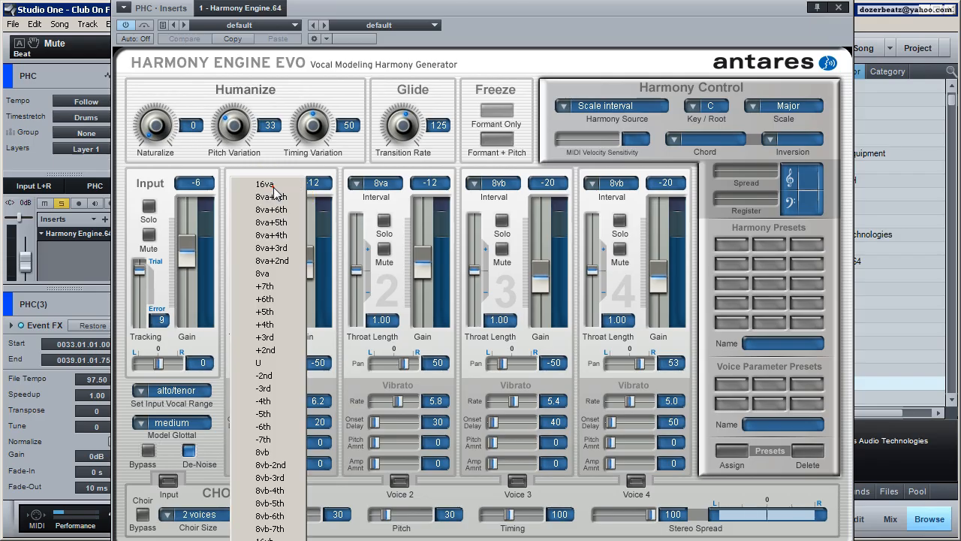
click(276, 152)
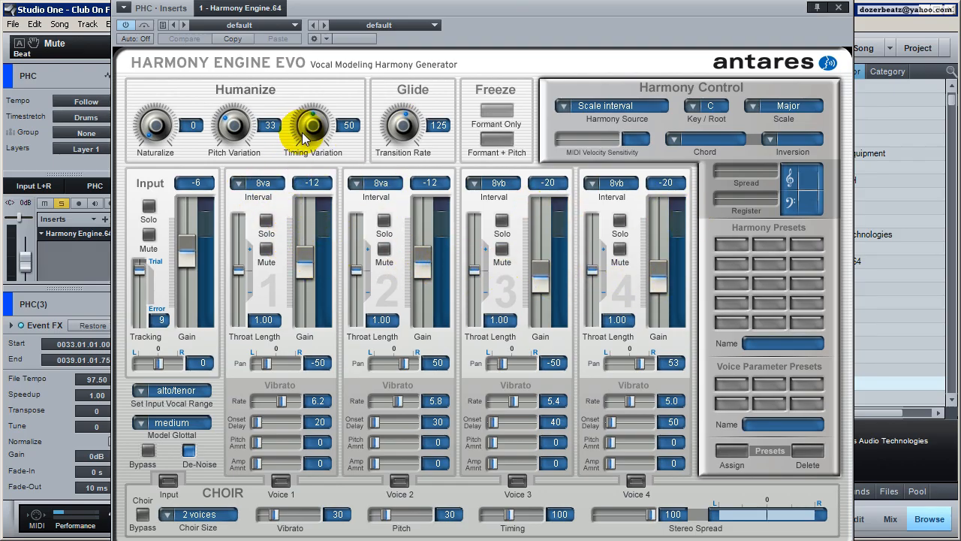
Audition Timing Variation at 100 and 65, and set it to 38.
drag(308, 130, 304, 88)
drag(313, 122, 319, 2)
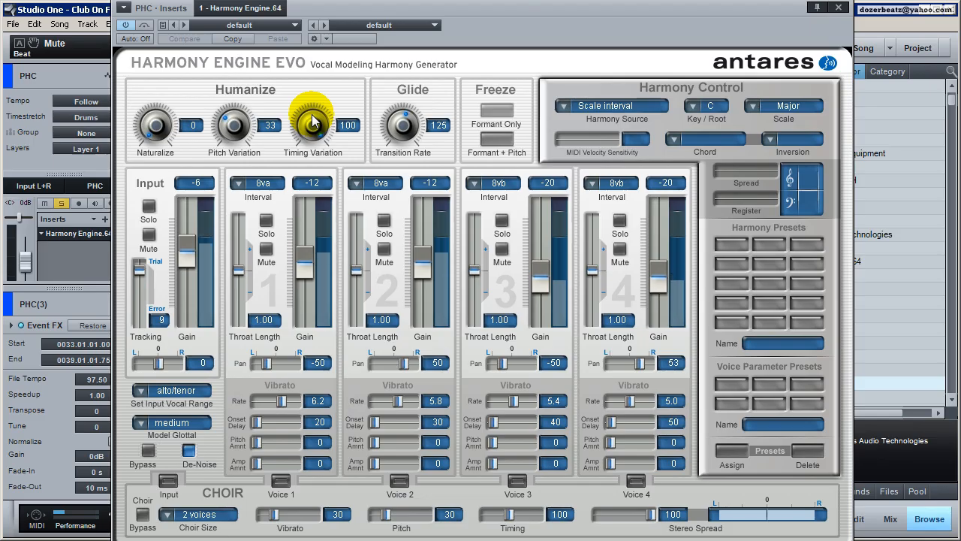
drag(313, 121, 310, 164)
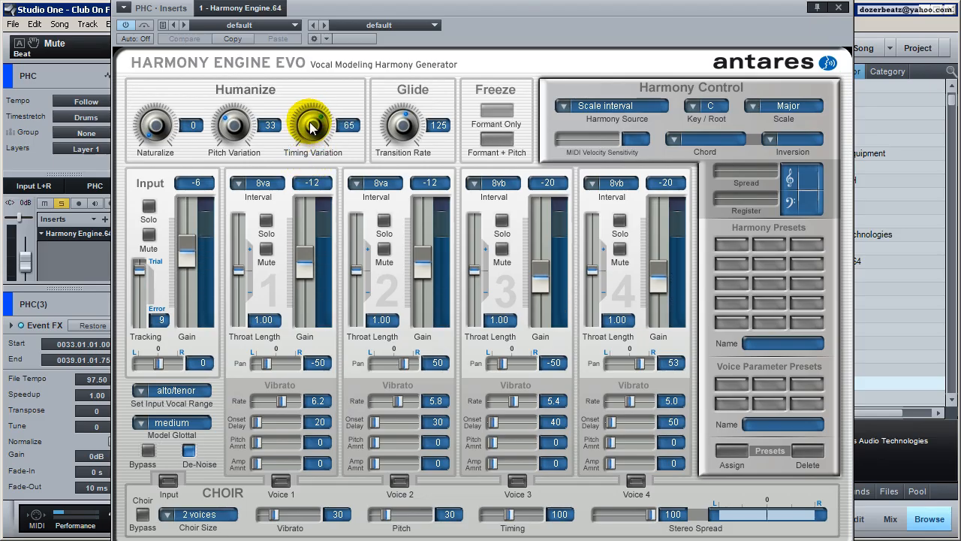
drag(312, 128, 310, 158)
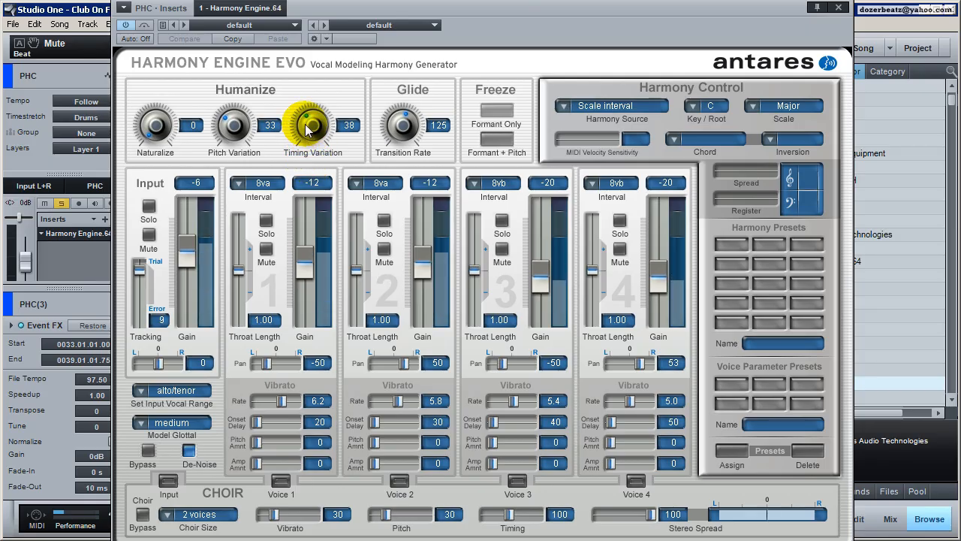
Solo voice 2 with its gain at 0 and audition the glide Transition Rate at 1, 1000 and 0.
drag(406, 126, 412, 145)
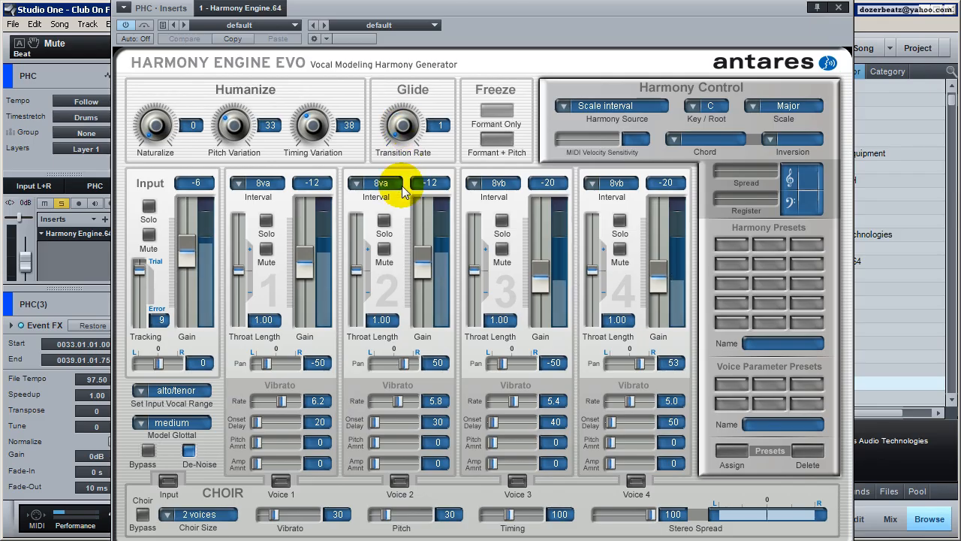
click(384, 219)
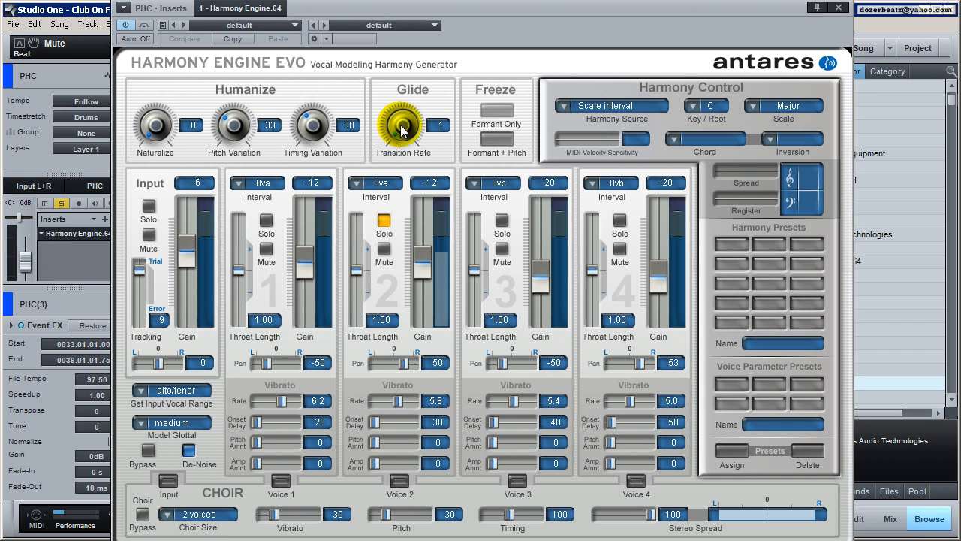
drag(403, 131, 392, 85)
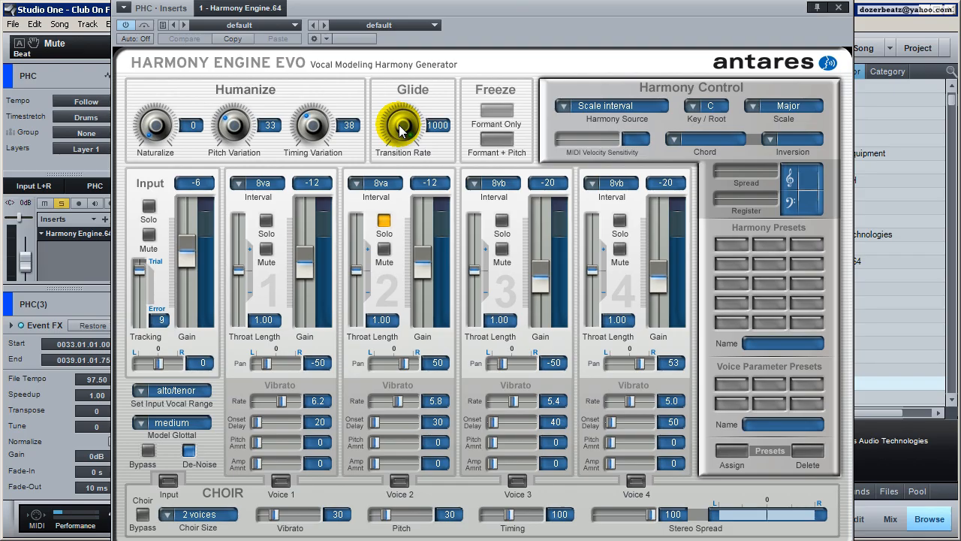
click(384, 249)
drag(422, 261, 430, 238)
click(428, 237)
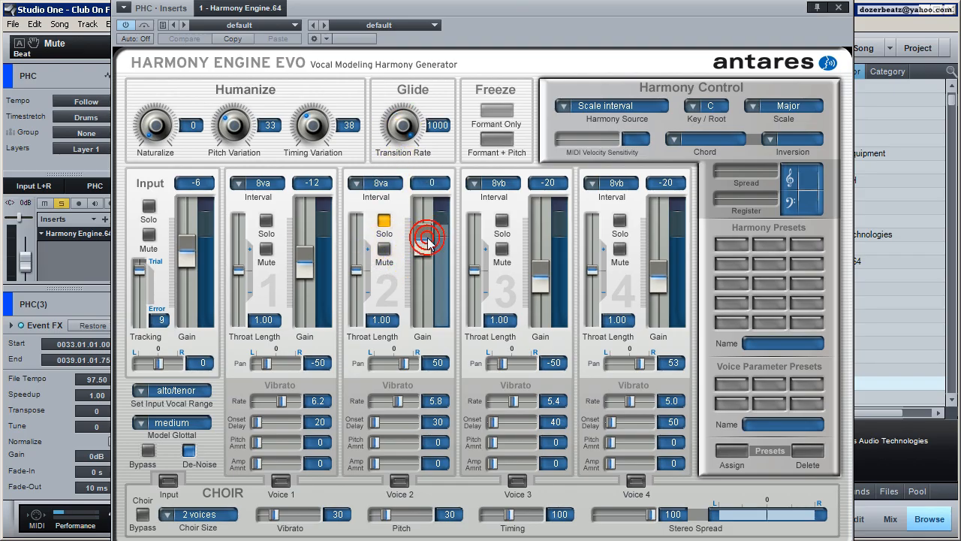
drag(409, 172, 402, 184)
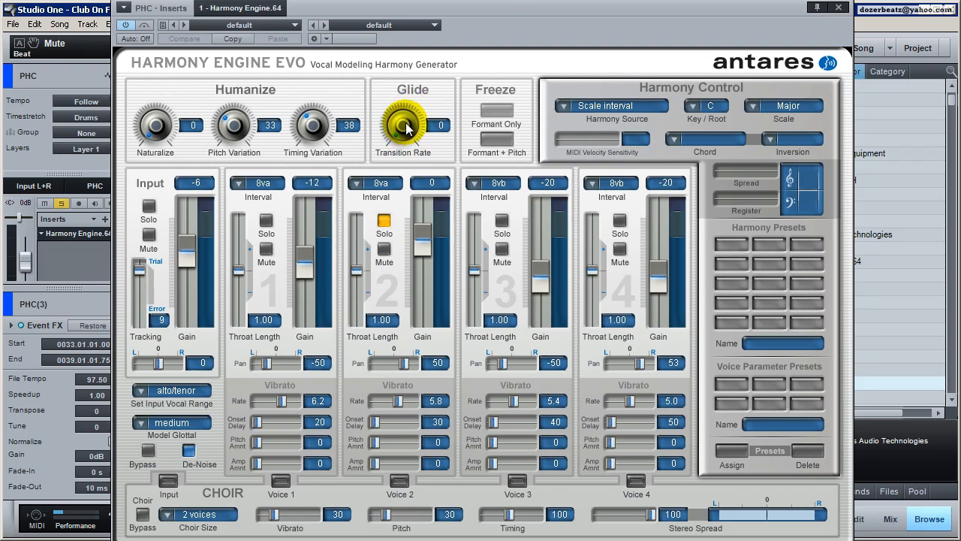
Set the glide Transition Rate to 20, return voice 2's gain to -12 and take the voice out of solo.
drag(401, 134, 391, 62)
drag(396, 122, 401, 145)
drag(422, 242, 425, 263)
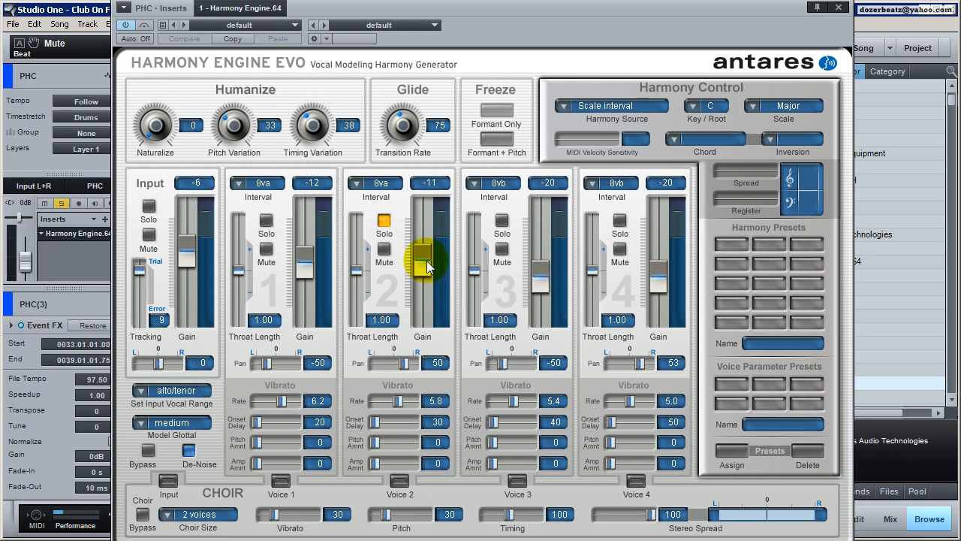
drag(403, 125, 404, 165)
click(385, 223)
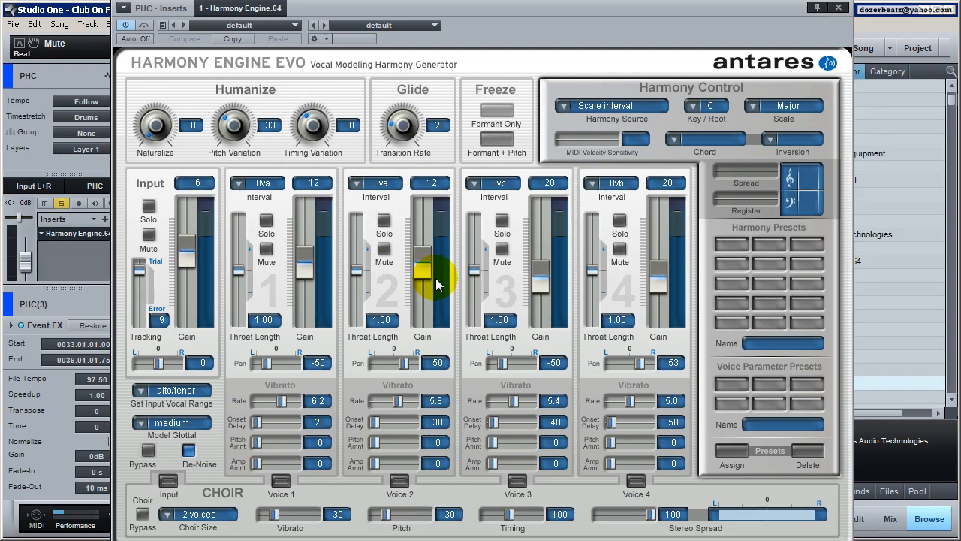
Set the Harmony Control key to F and the scale to Minor.
click(710, 105)
click(710, 170)
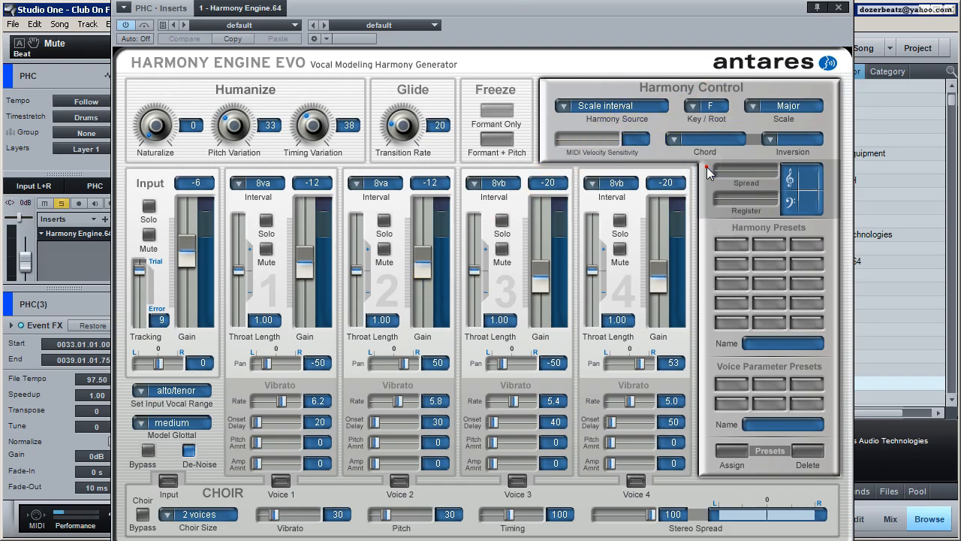
click(796, 108)
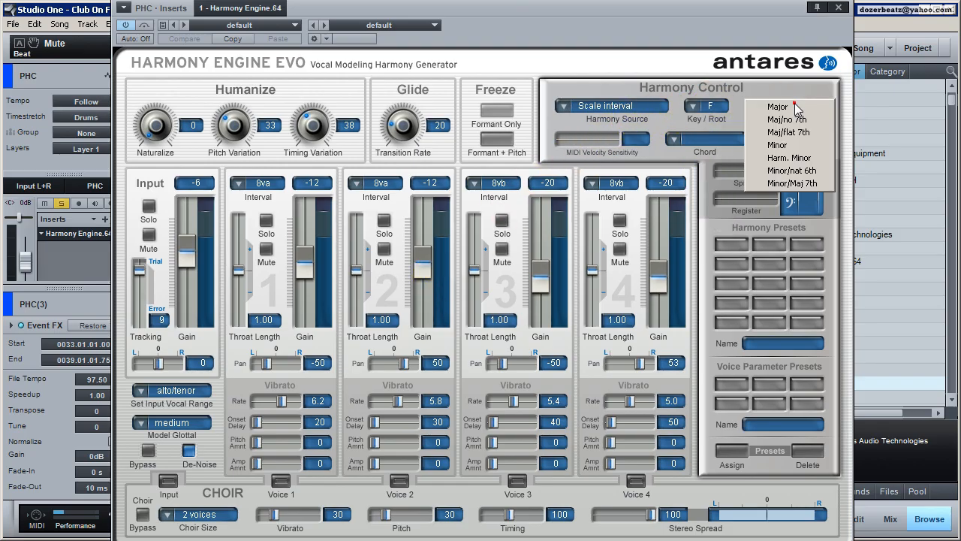
click(790, 146)
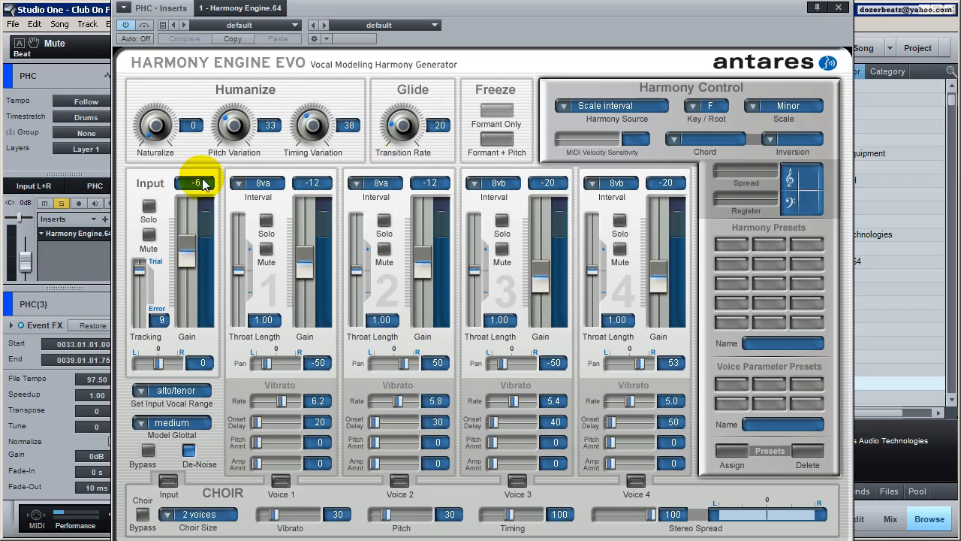
Audition the Naturalize amount at 45 and return it to 0.
drag(155, 133, 155, 65)
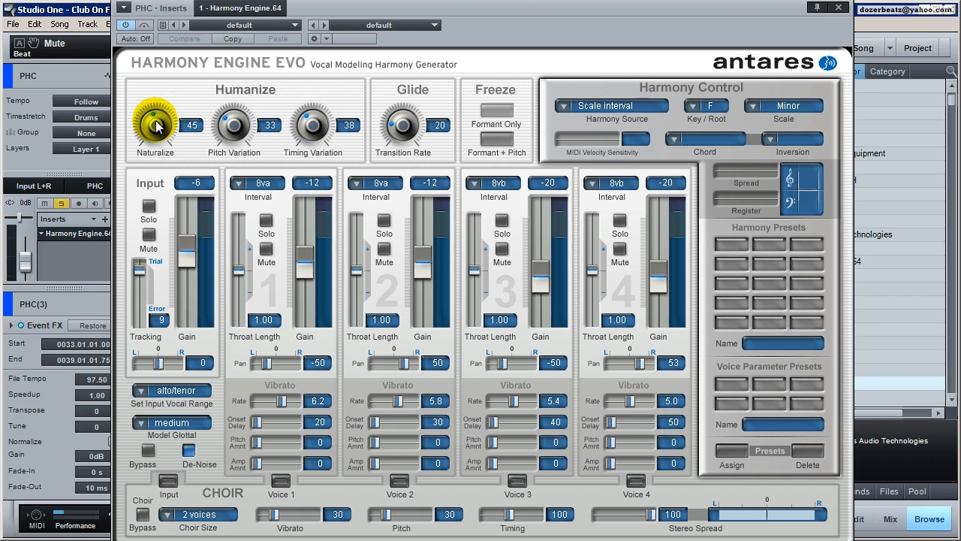
mouse_move(157, 121)
mouse_down()
mouse_move(153, 138)
mouse_move(146, 109)
mouse_up()
drag(166, 126, 155, 145)
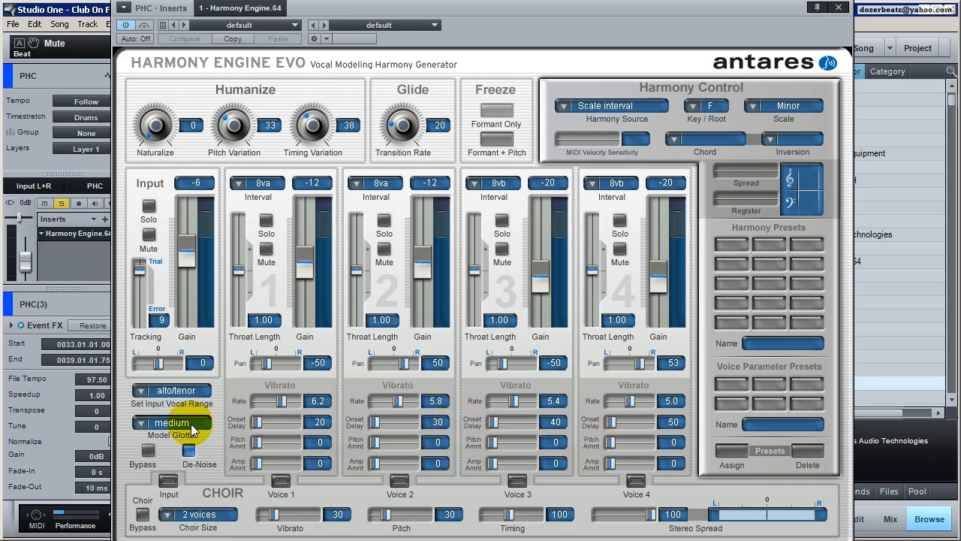
Choose alto/tenor as the input vocal range.
click(152, 396)
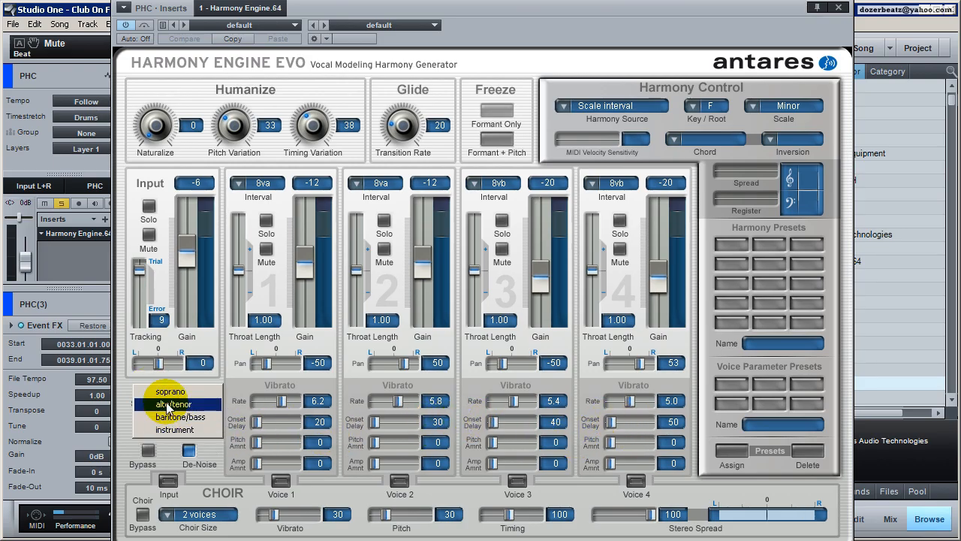
click(171, 409)
click(188, 392)
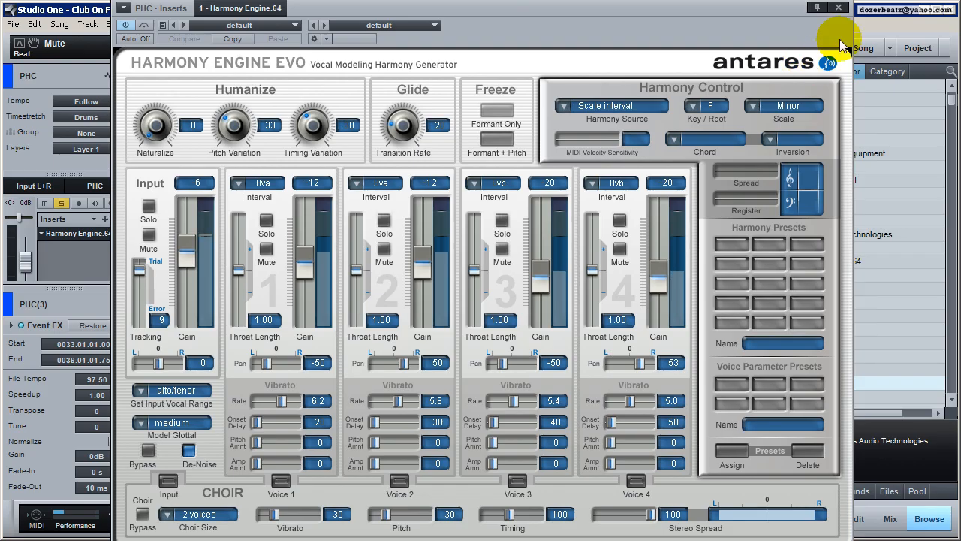
Close the Harmony Engine window and set the arrangement's track height to Small.
click(839, 9)
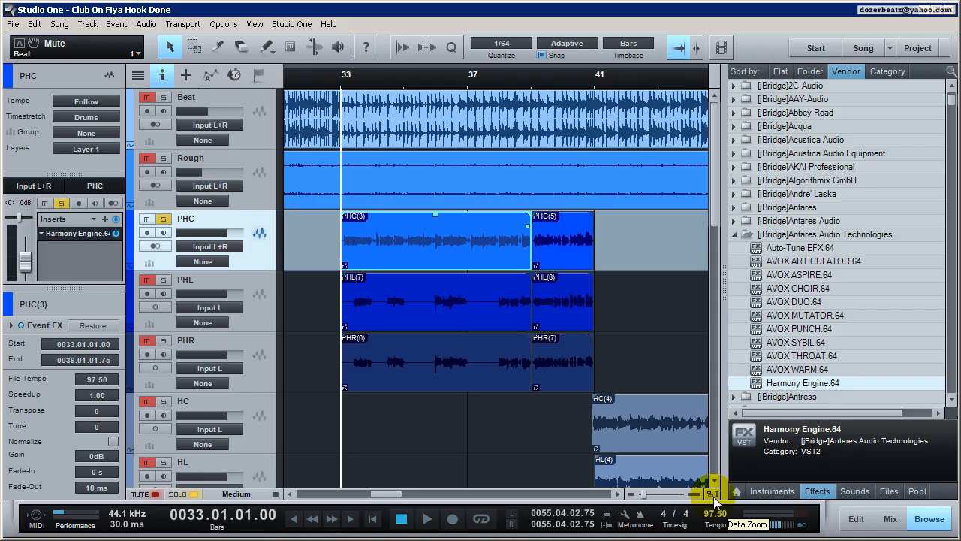
click(274, 492)
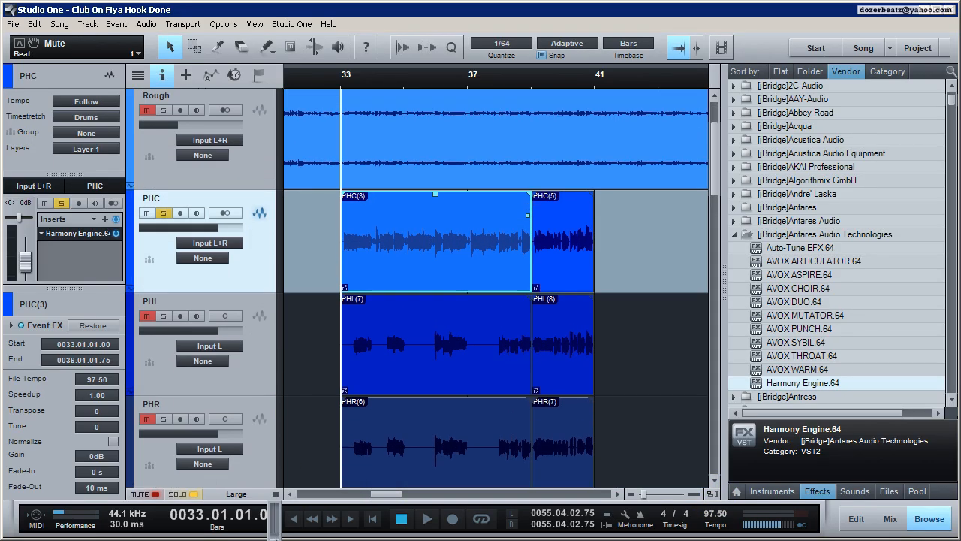
click(275, 494)
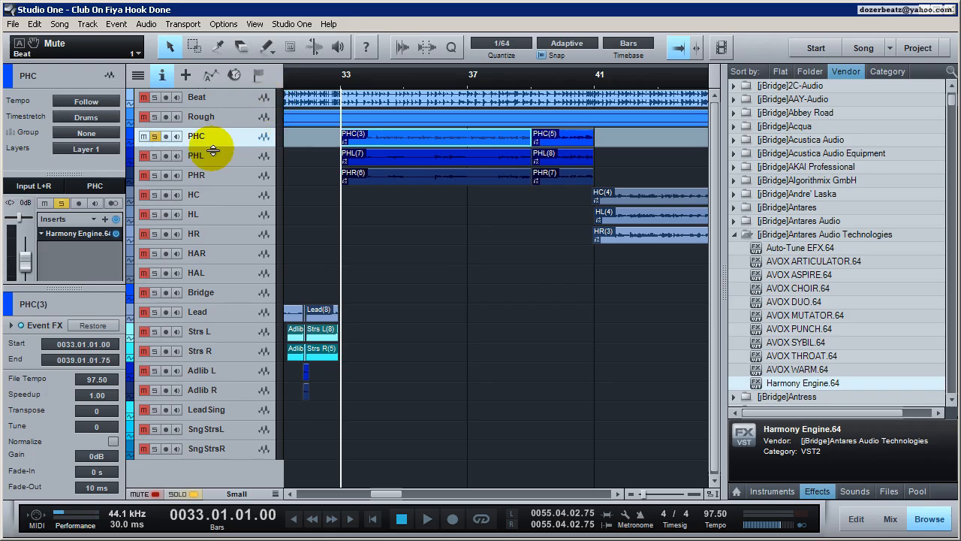
Bypass Harmony Engine on PHC, close its window, and make the track's volume and pan the active parameter in turn.
double_click(89, 234)
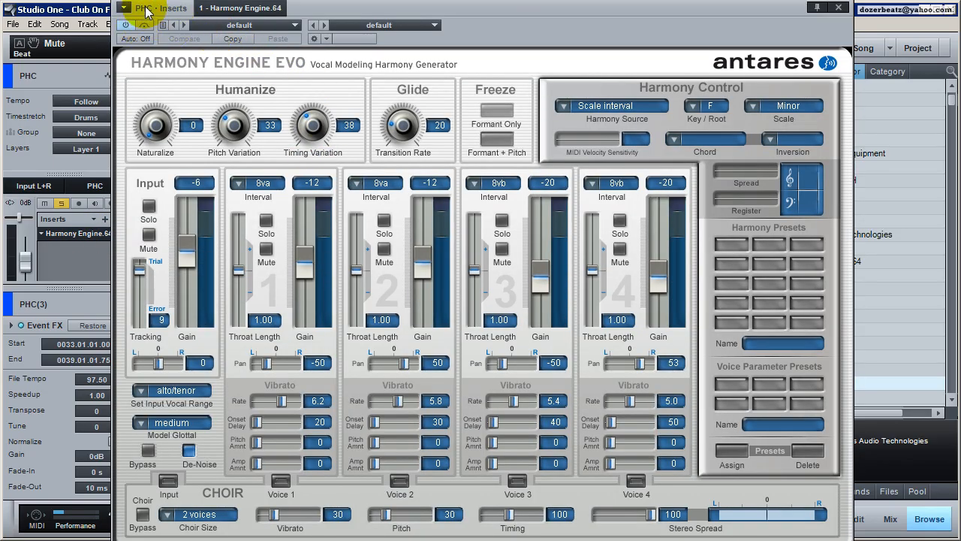
drag(147, 7, 177, 41)
click(175, 60)
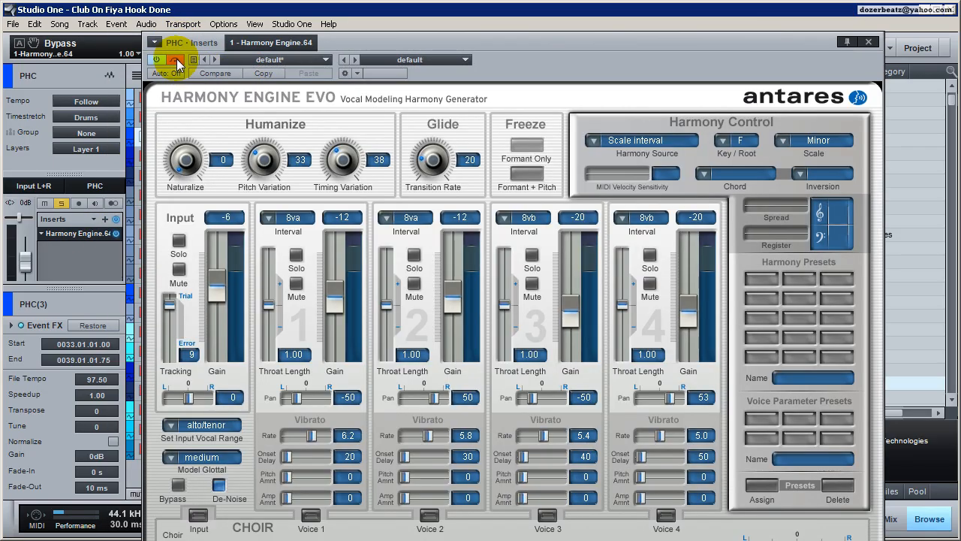
click(869, 42)
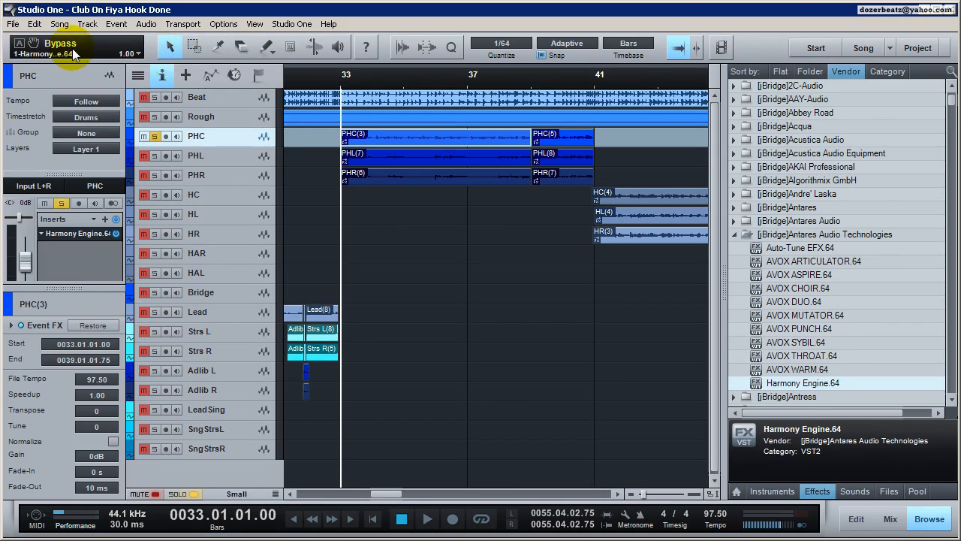
click(26, 259)
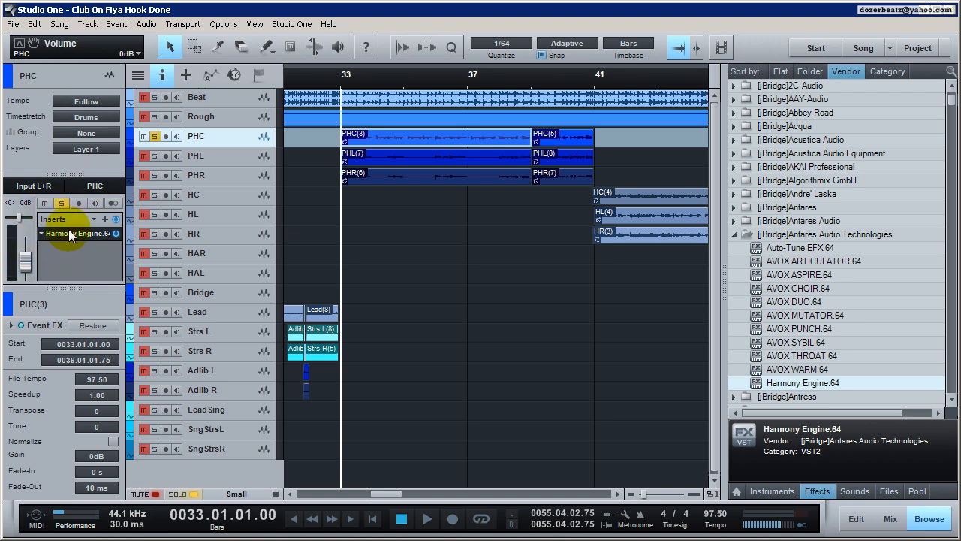
click(21, 219)
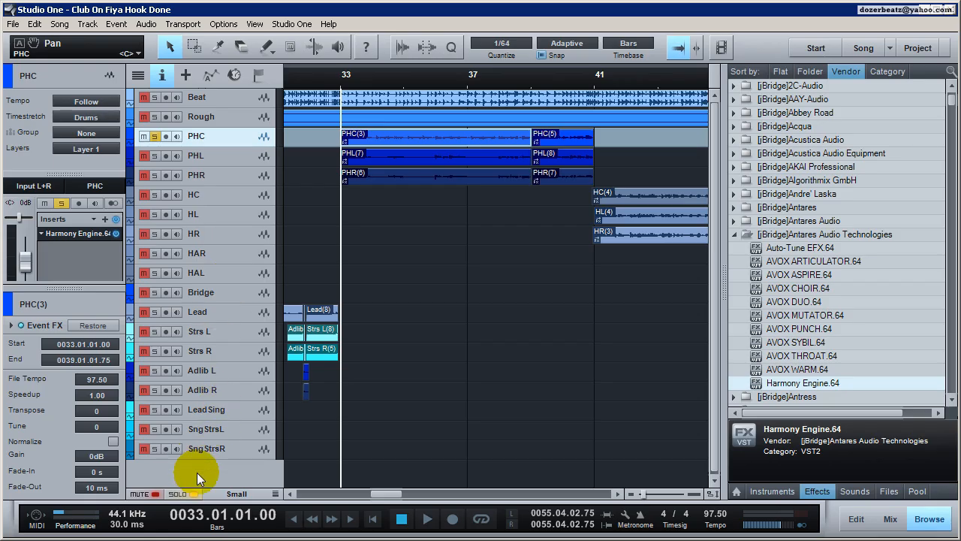
Reopen PHC's Harmony Engine, toggle its bypass and leave it off so Bypass is the active parameter, and close the window.
click(75, 233)
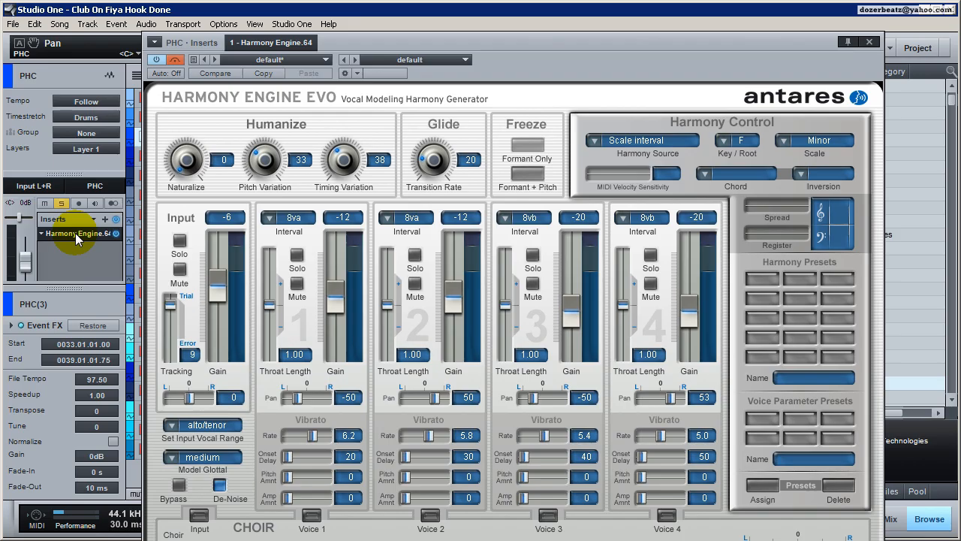
click(175, 60)
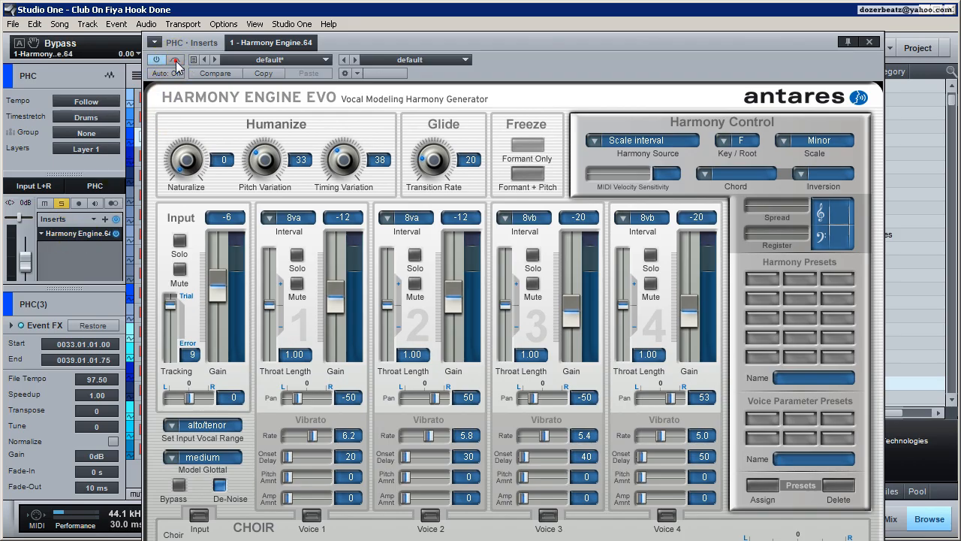
click(175, 61)
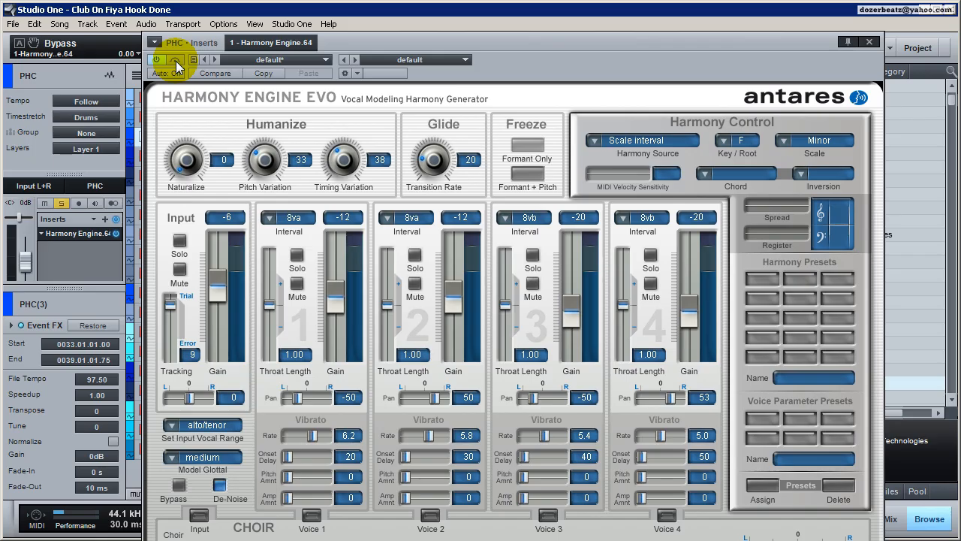
click(176, 63)
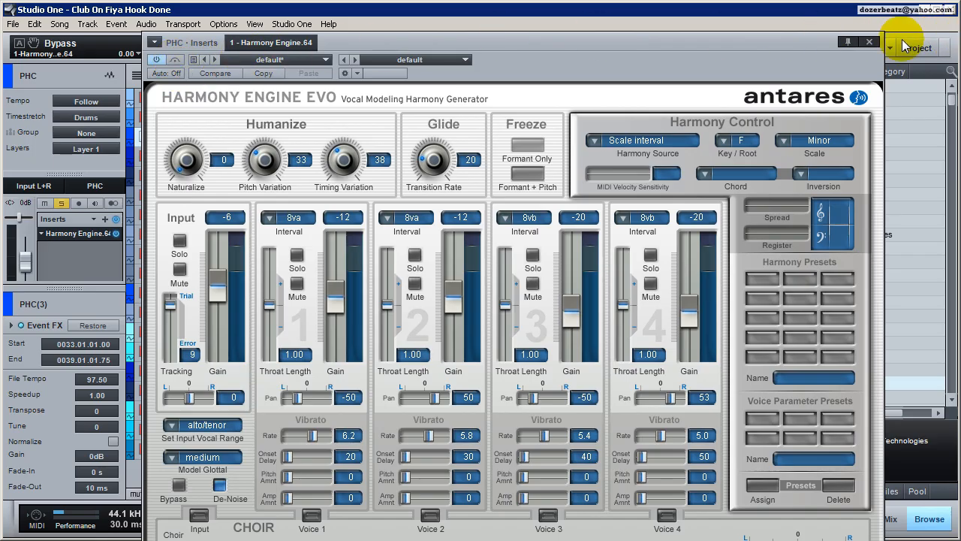
click(873, 44)
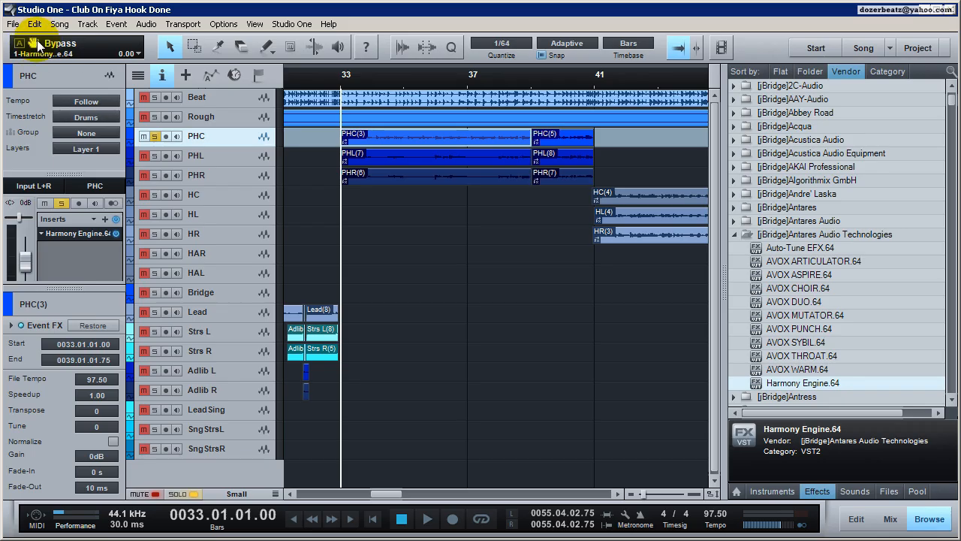
Create an enlarged automation track for Harmony Engine's bypass above PHC and set its automation mode to Write.
drag(34, 43, 228, 134)
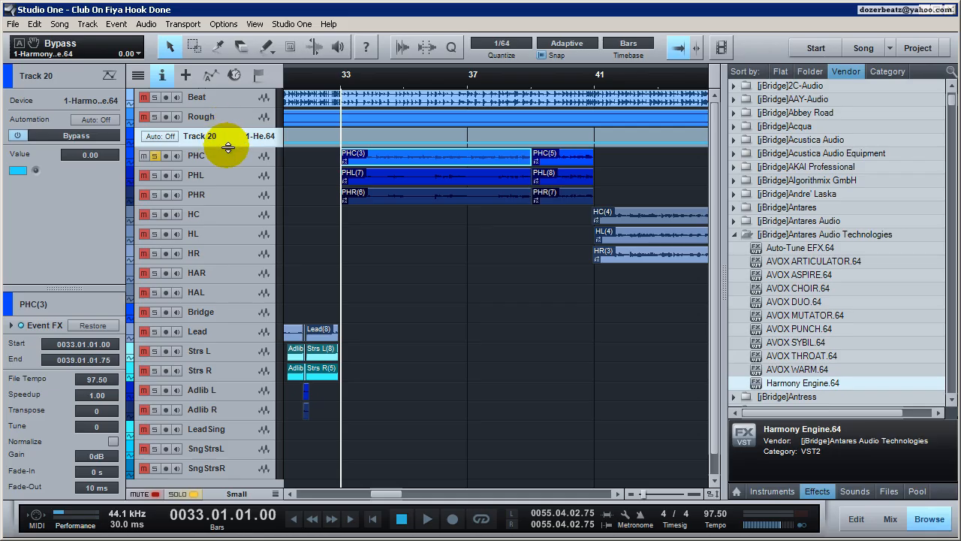
drag(227, 146, 227, 218)
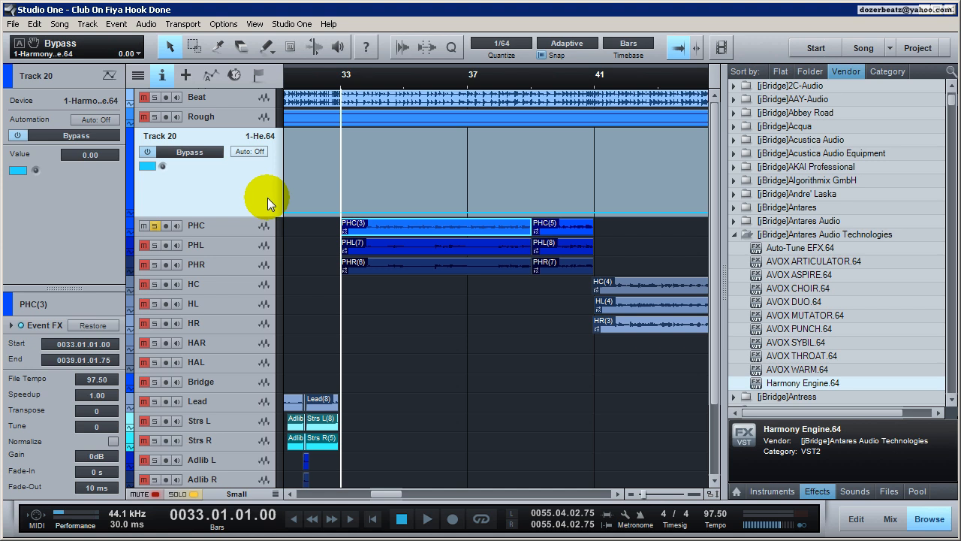
click(263, 155)
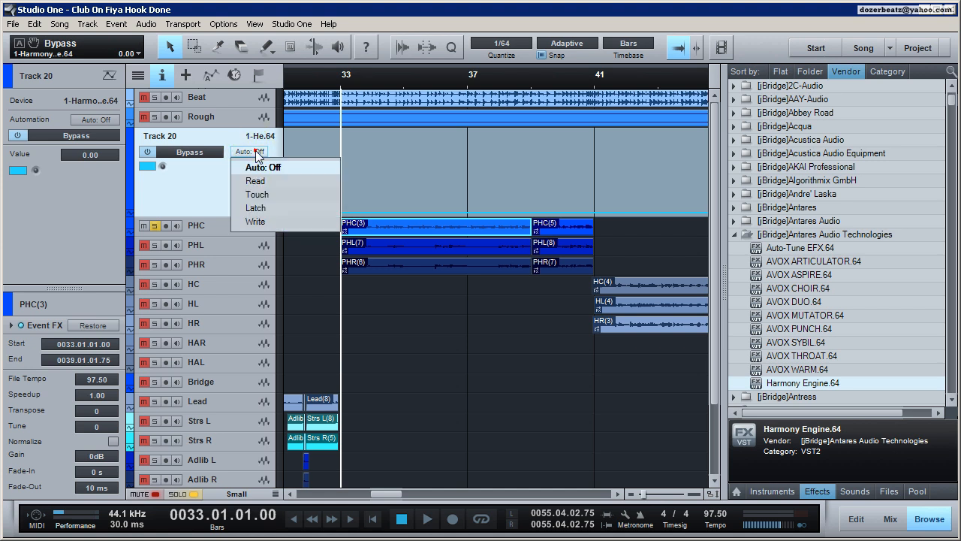
click(255, 219)
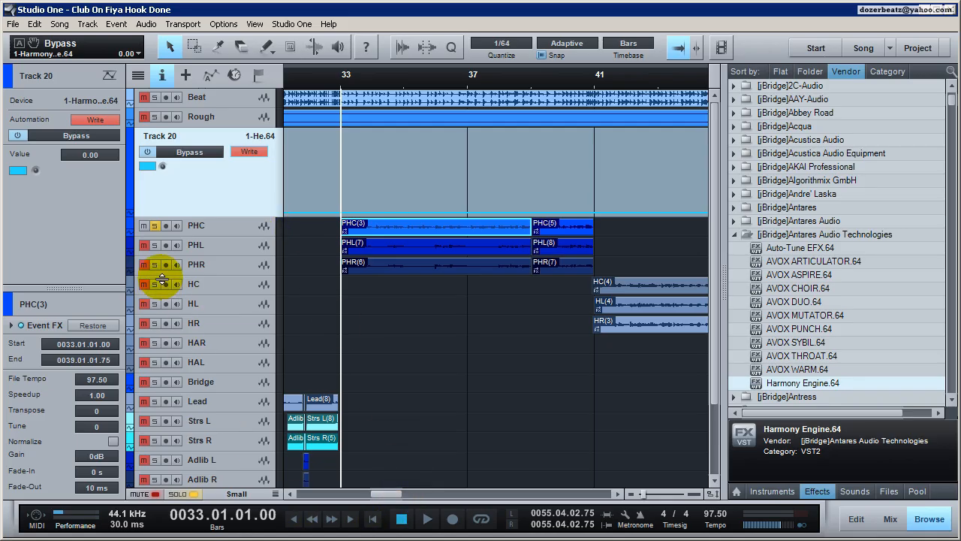
Reopen Harmony Engine, move its window clear of the track list, and unmute the Beat track.
click(179, 185)
click(180, 185)
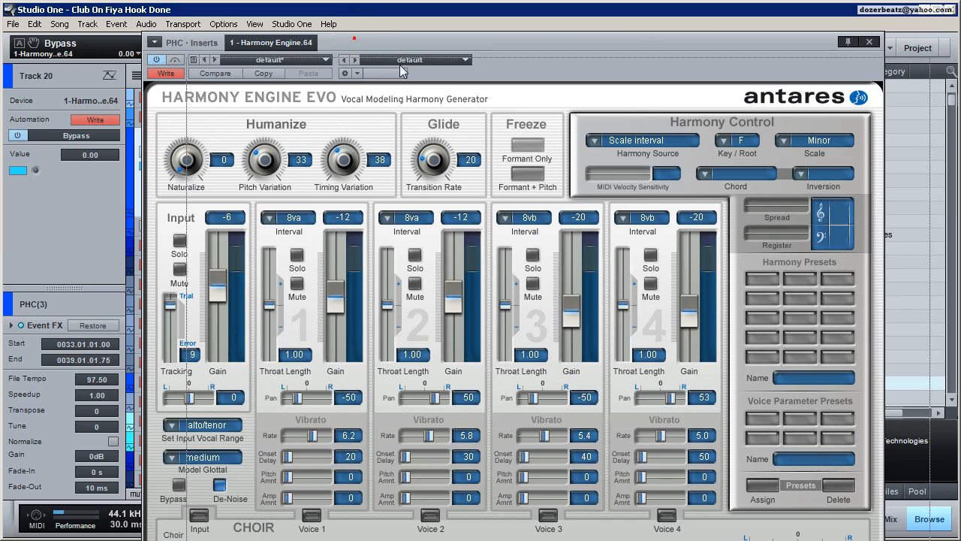
drag(355, 39, 581, 174)
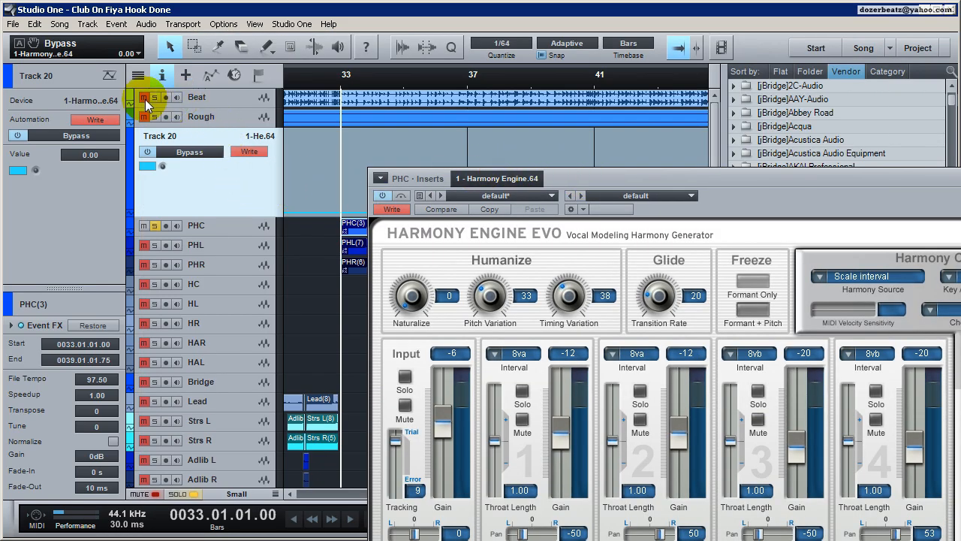
click(144, 98)
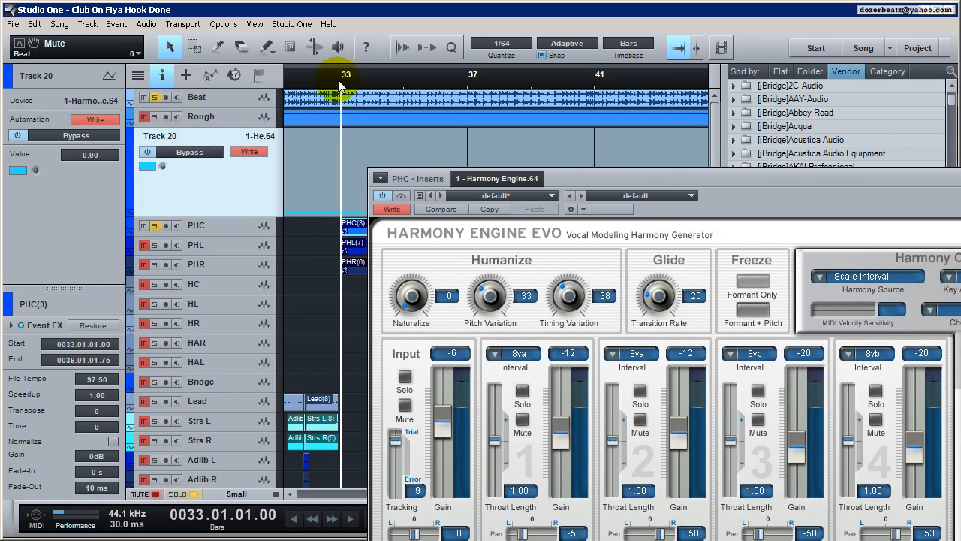
Try writing bypass automation by playing from just before bar 33, and stop playback.
drag(337, 81, 337, 112)
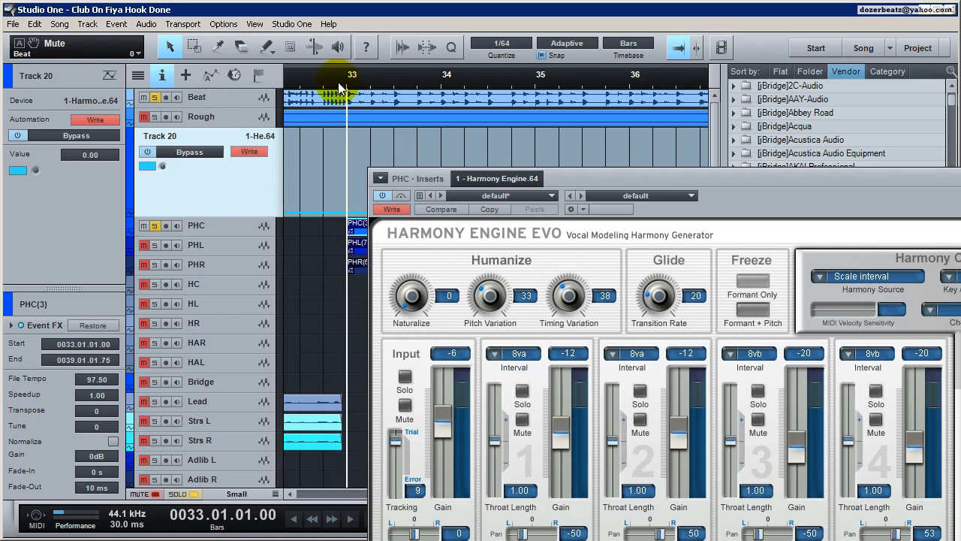
click(338, 79)
key(space)
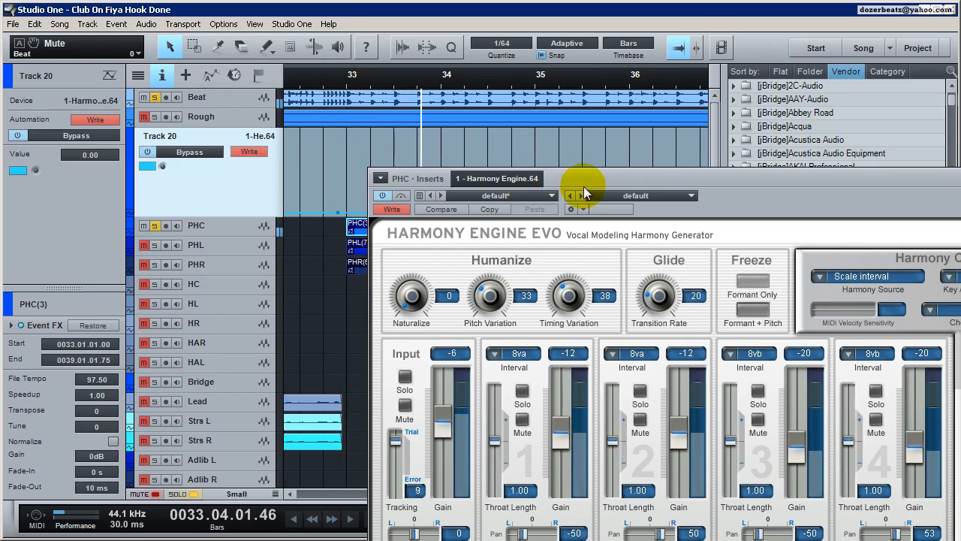
key(space)
key(space)
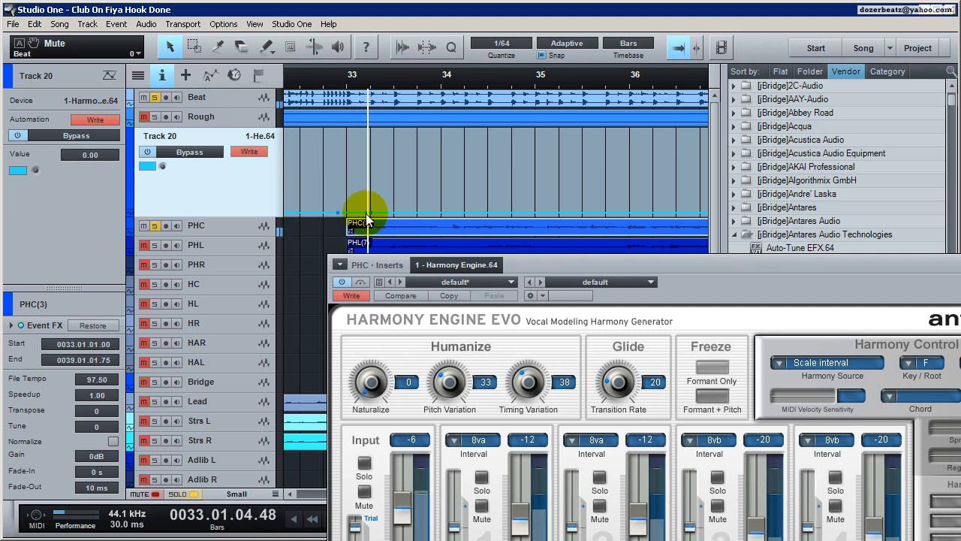
key(space)
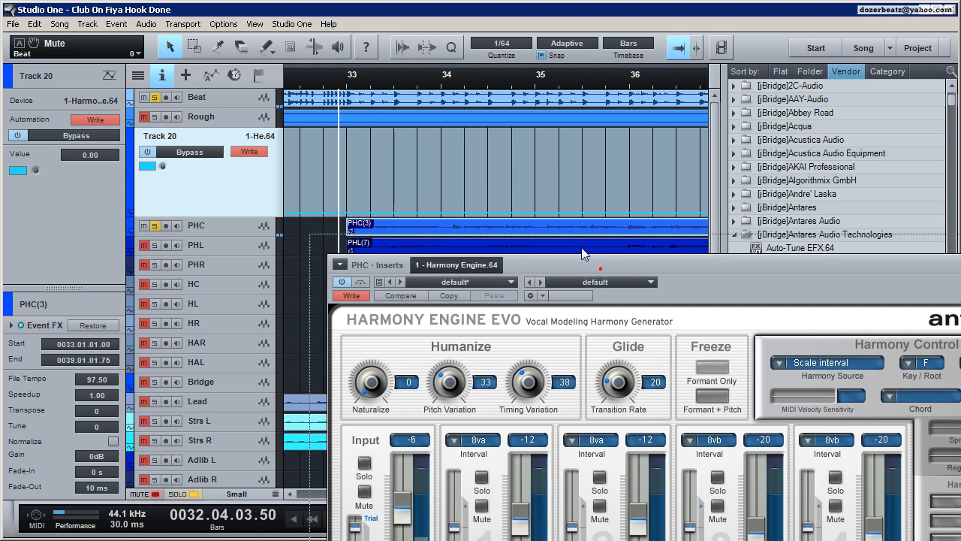
Place the playhead at 0032.04.02.00 and bypass Harmony Engine, with its window moved clear of the automation track.
drag(549, 145, 564, 144)
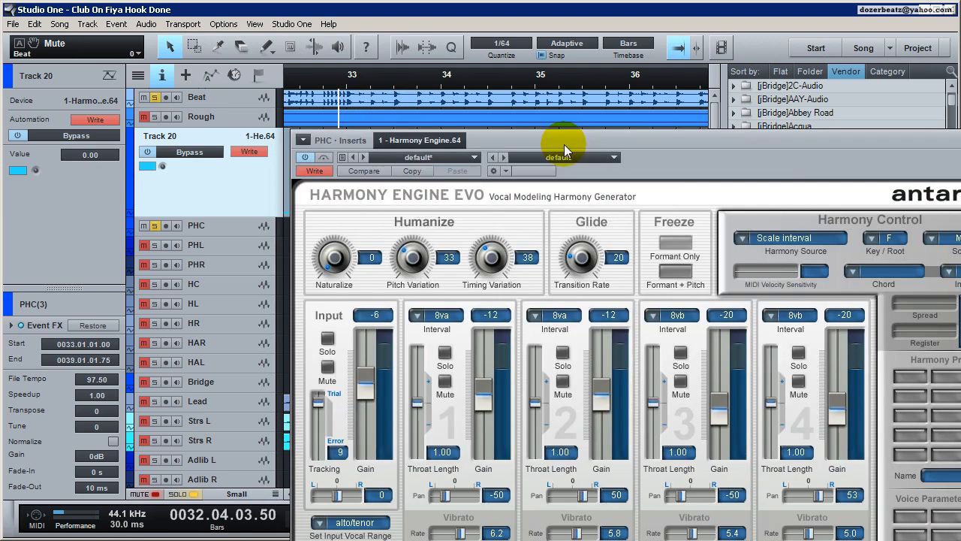
click(328, 96)
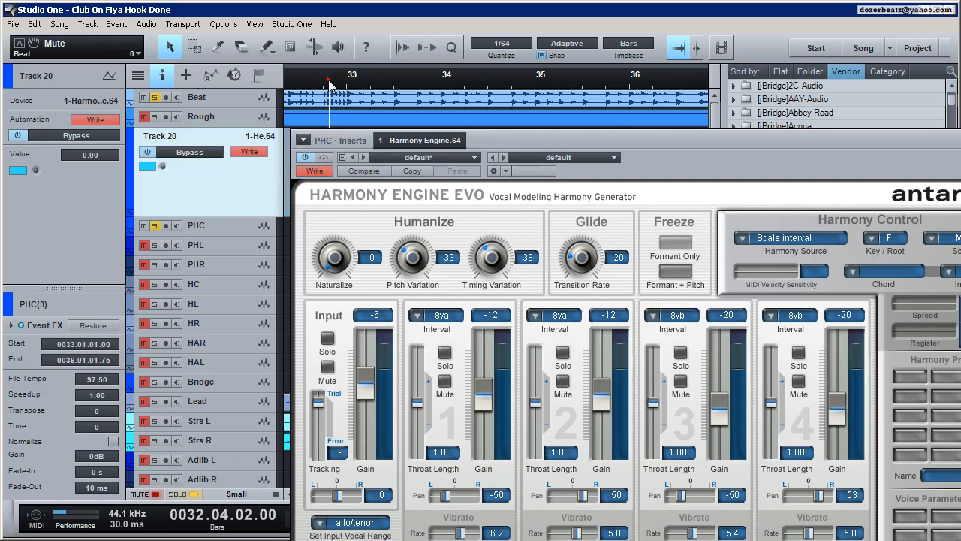
click(323, 159)
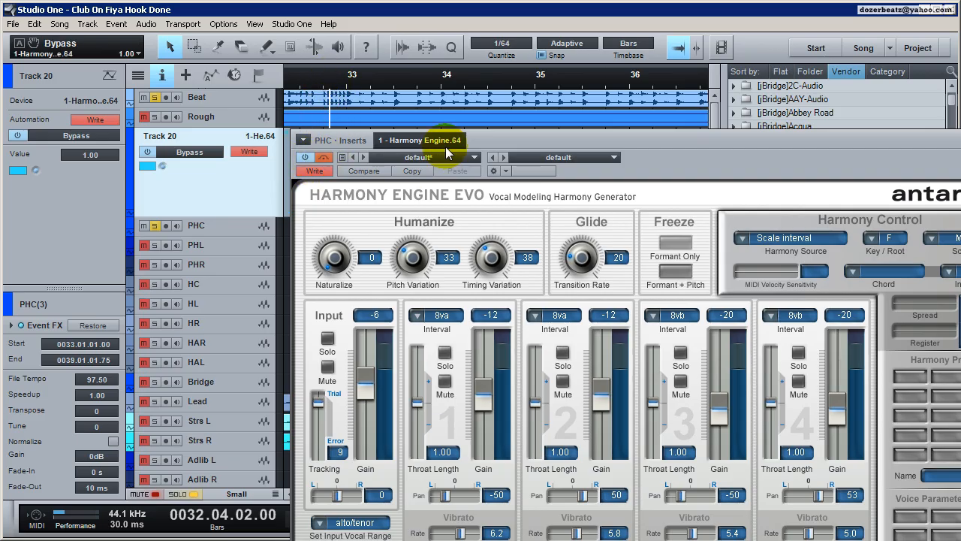
drag(553, 139, 629, 329)
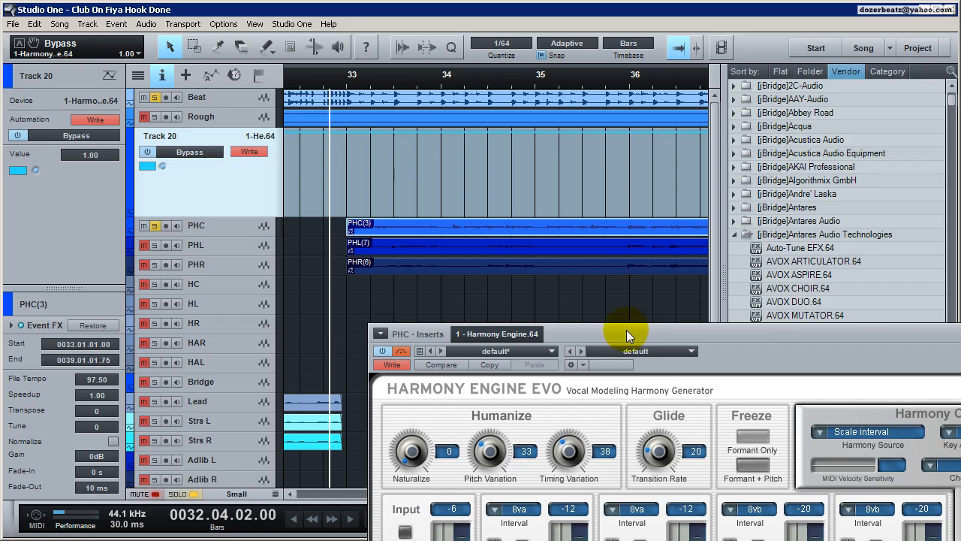
Test Harmony Engine's bypass, leave it engaged, close the plug-in window, and set the track height to Medium.
click(402, 351)
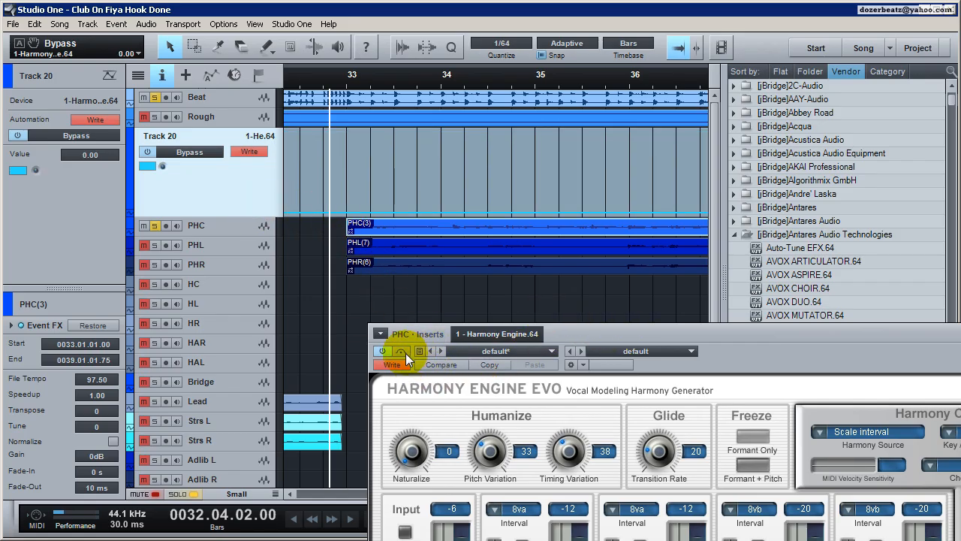
click(405, 353)
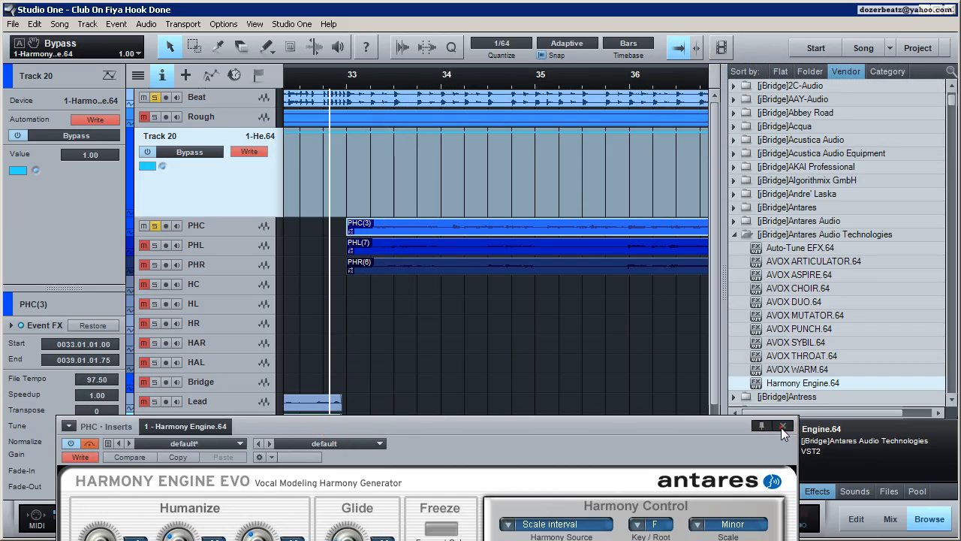
click(781, 425)
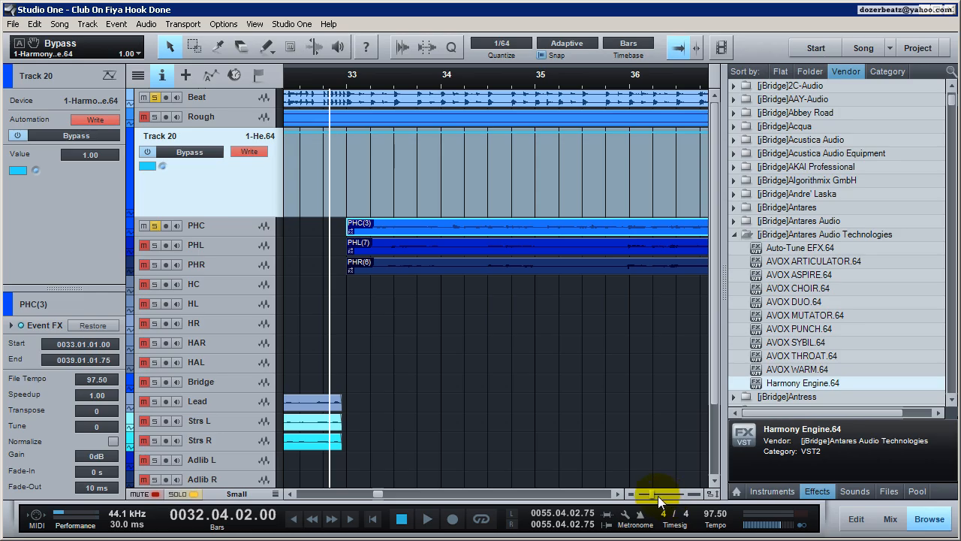
drag(658, 496, 644, 497)
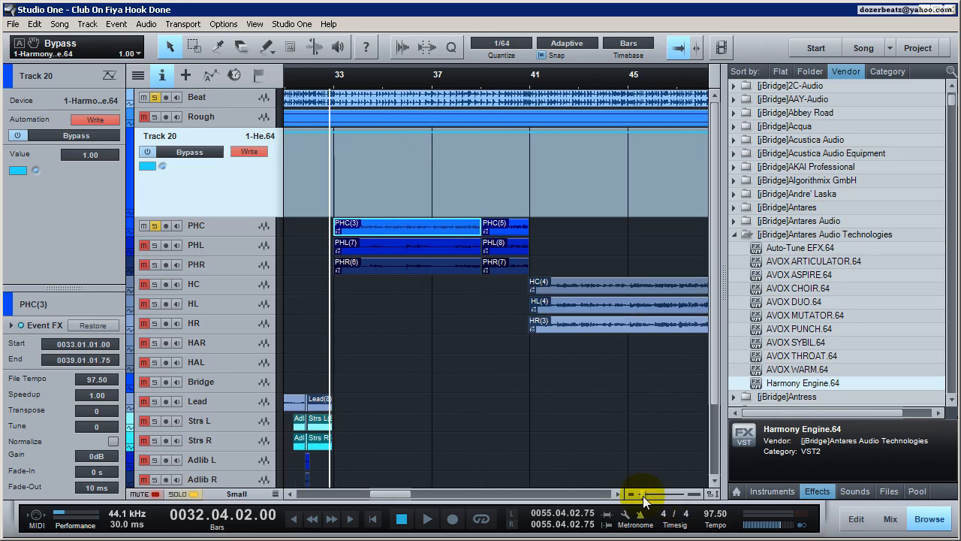
click(269, 494)
drag(275, 493, 276, 538)
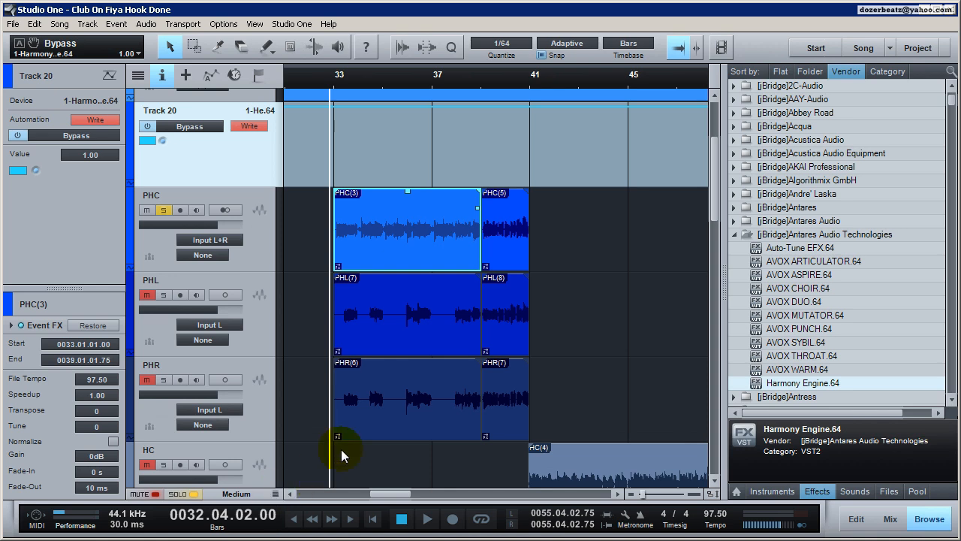
Reopen Harmony Engine on PHC, move its window clear of the automation track, and rehearse playback from bar 32.
click(417, 226)
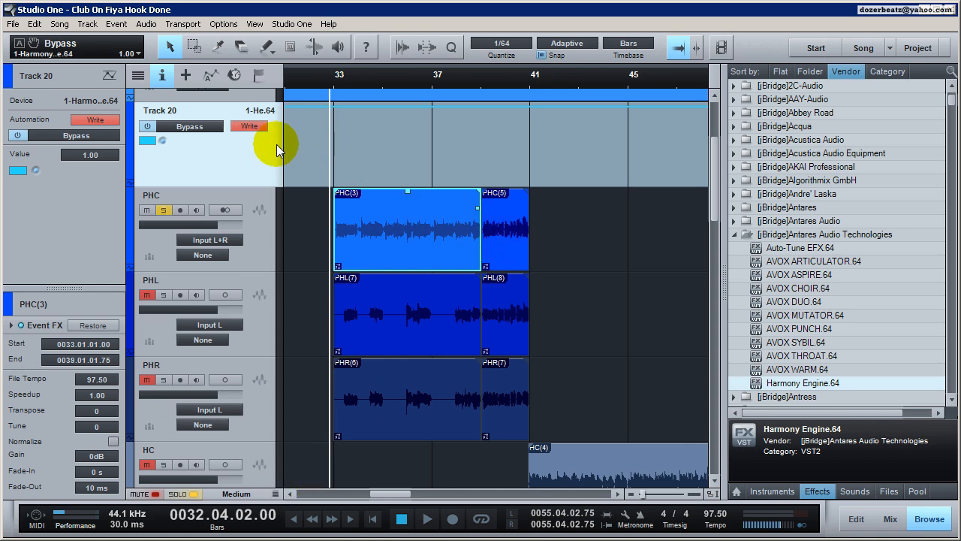
double_click(249, 163)
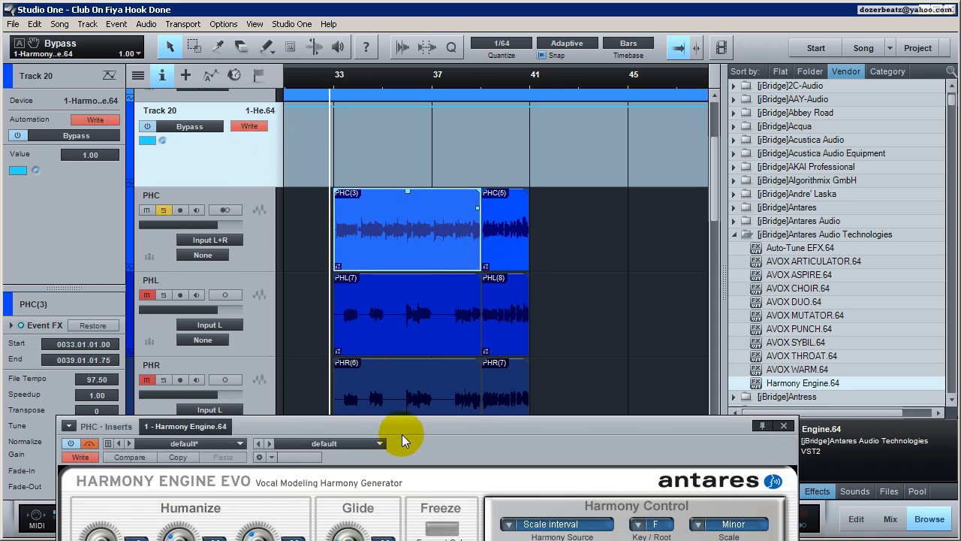
drag(402, 434, 692, 345)
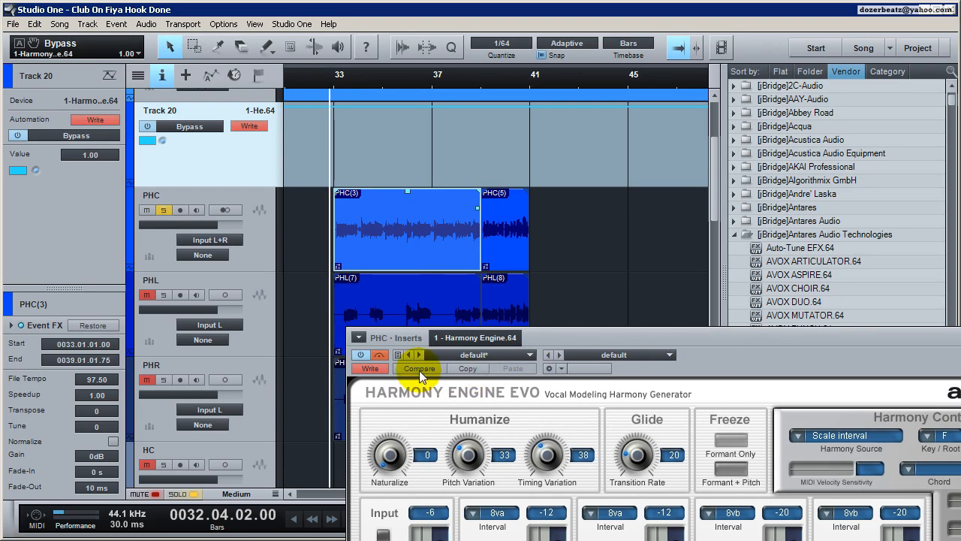
click(312, 80)
key(space)
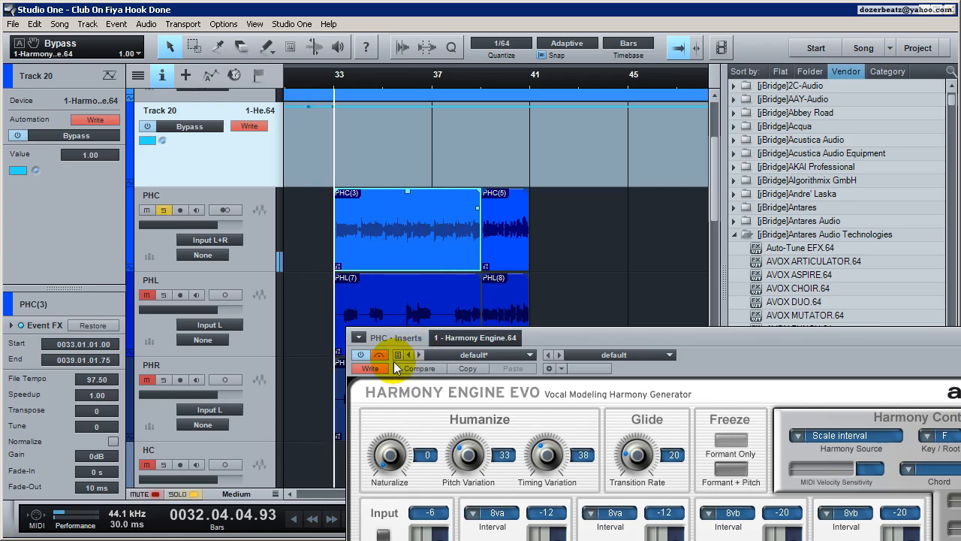
key(space)
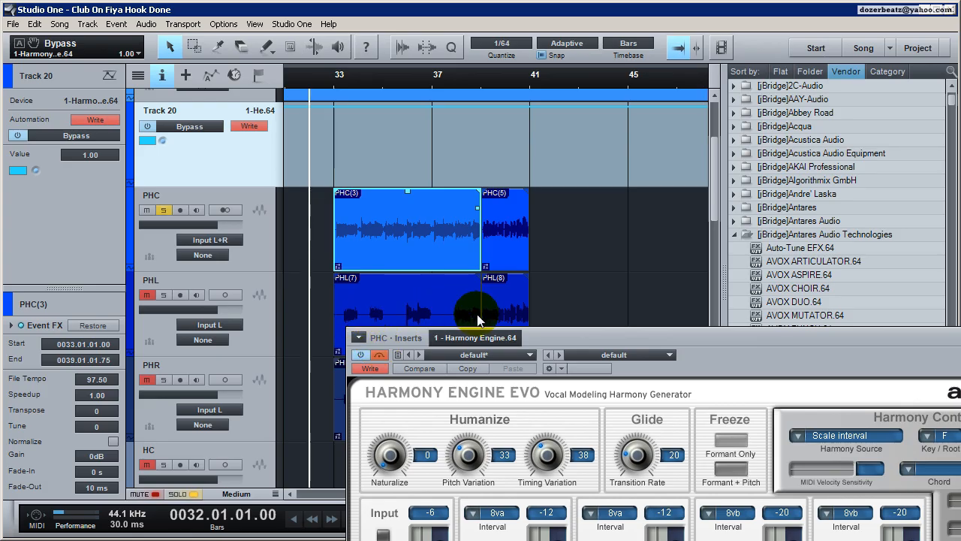
Write Harmony Engine's bypass automation during playback from bar 32, switching bypass off for four passages between bars 33 and 41 and on elsewhere.
click(381, 356)
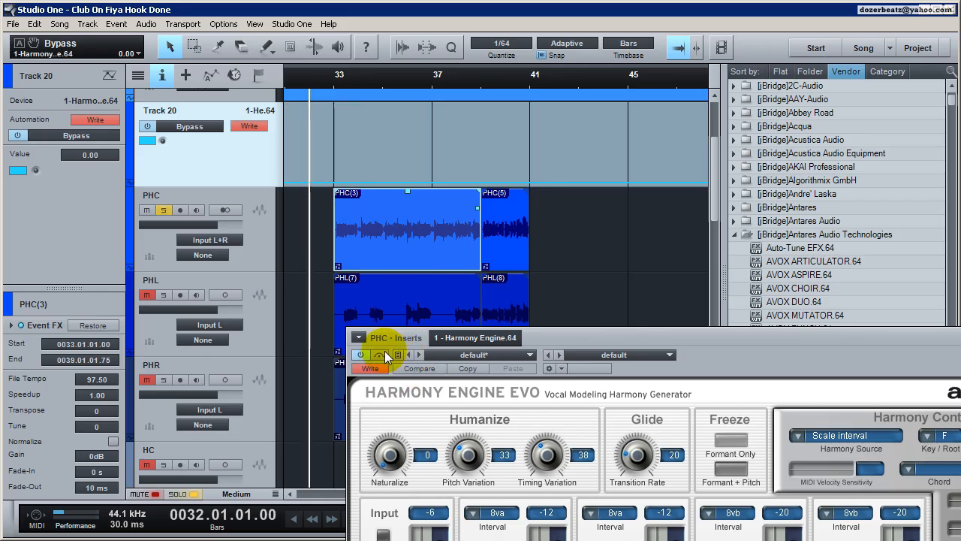
click(385, 353)
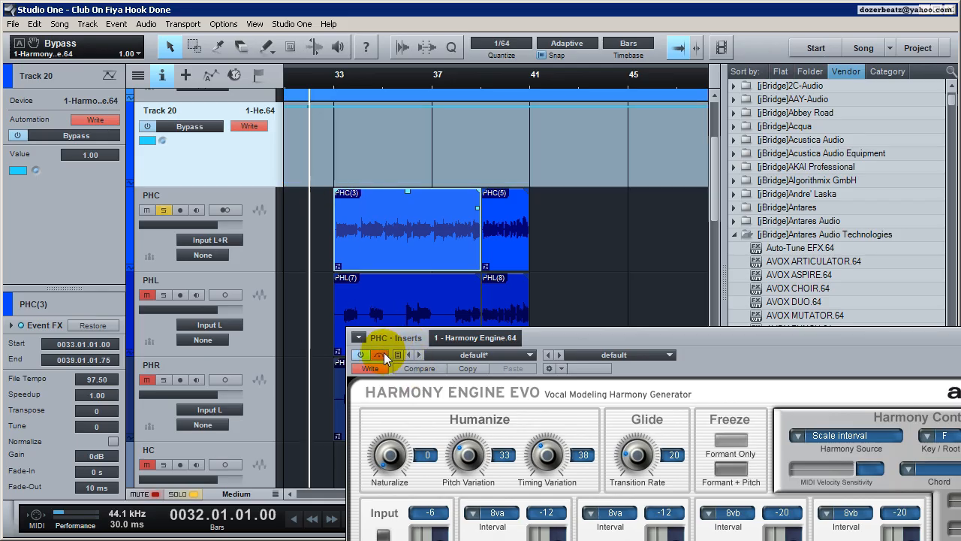
key(space)
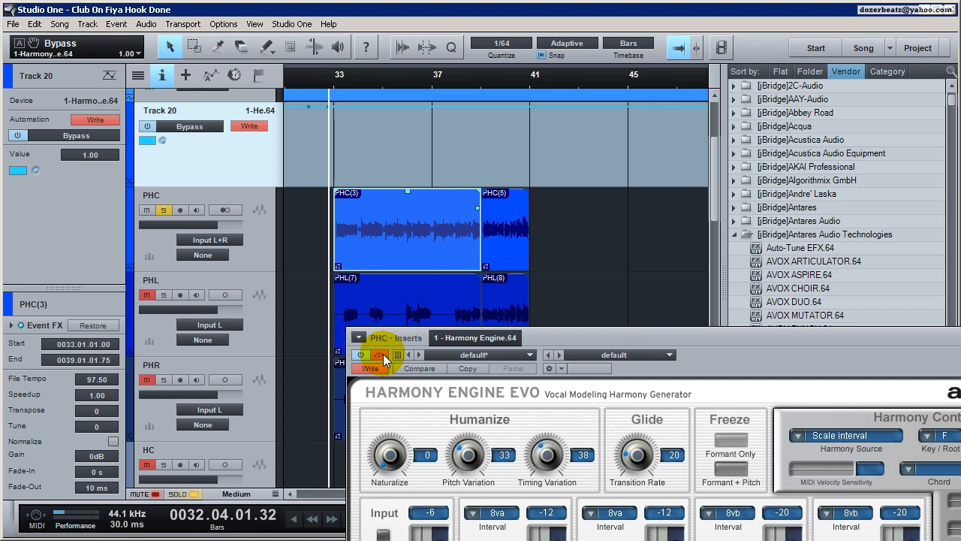
click(383, 357)
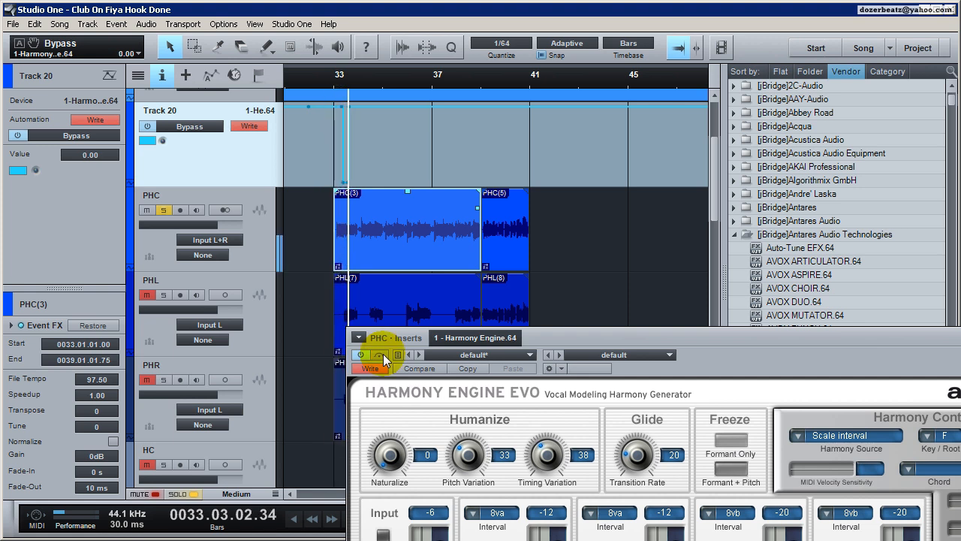
click(384, 356)
click(383, 357)
click(384, 356)
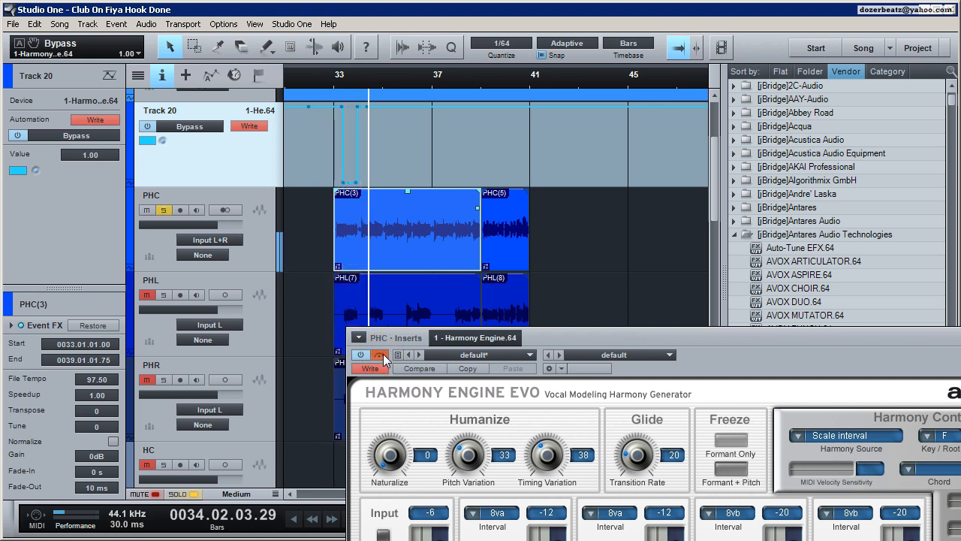
click(384, 357)
click(381, 356)
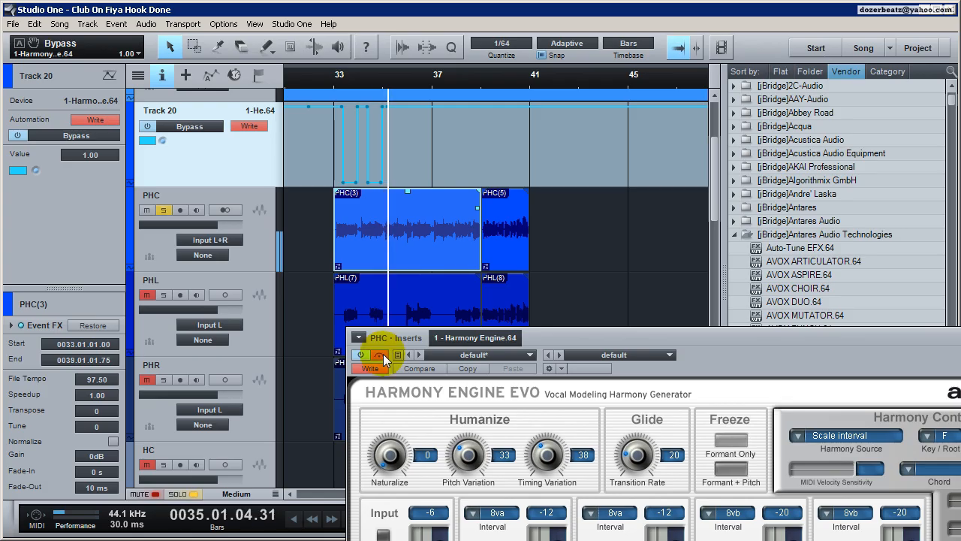
click(384, 358)
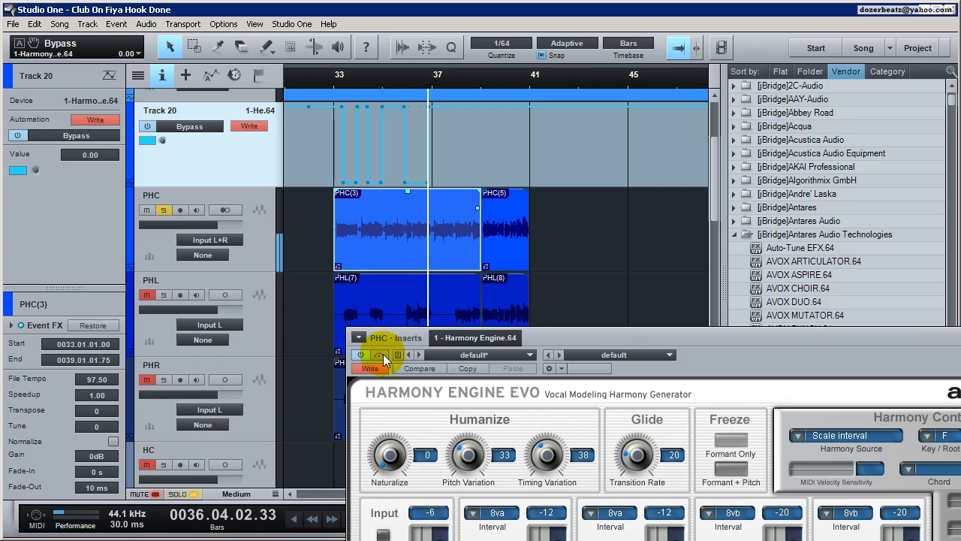
click(381, 356)
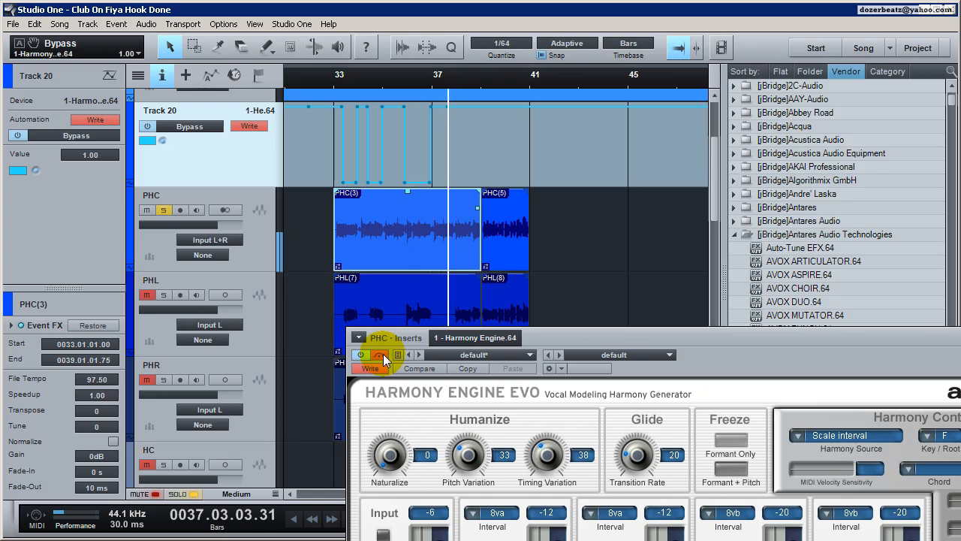
click(382, 356)
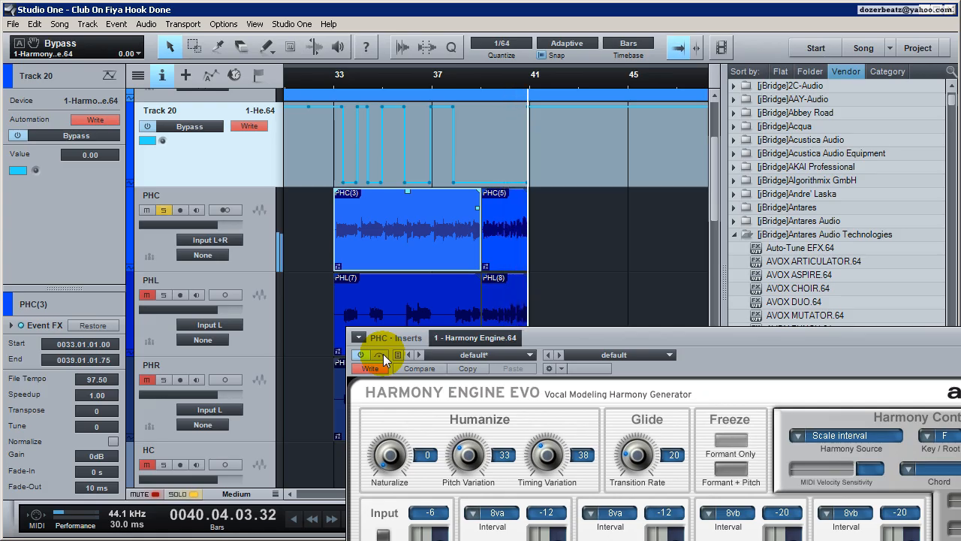
click(381, 357)
key(space)
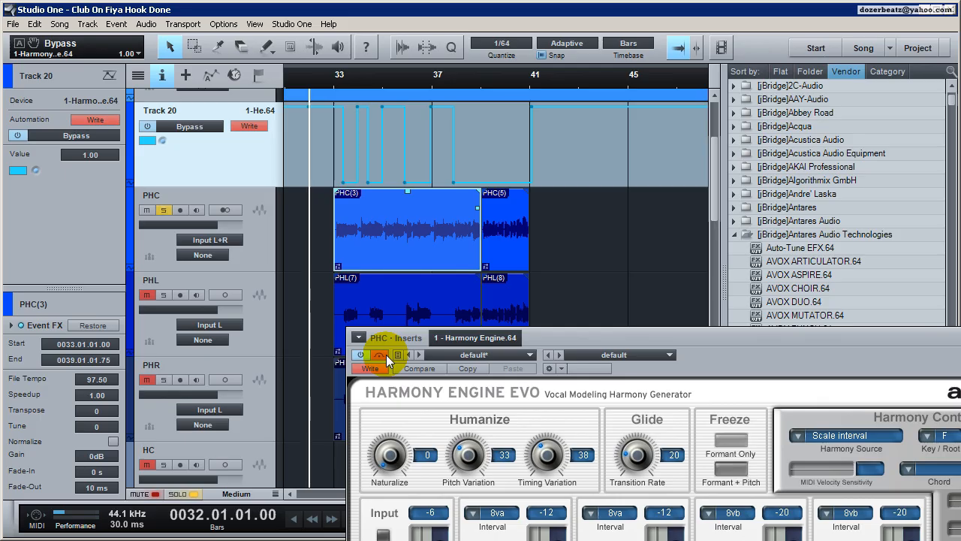
Set Harmony Engine's automation mode to Read and play back the written bypass changes from bar 32.
click(385, 368)
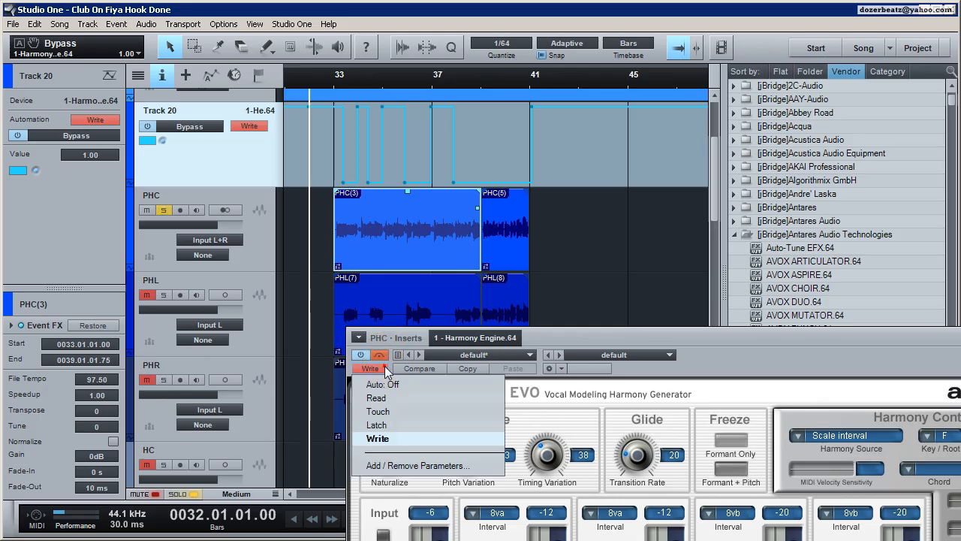
click(381, 403)
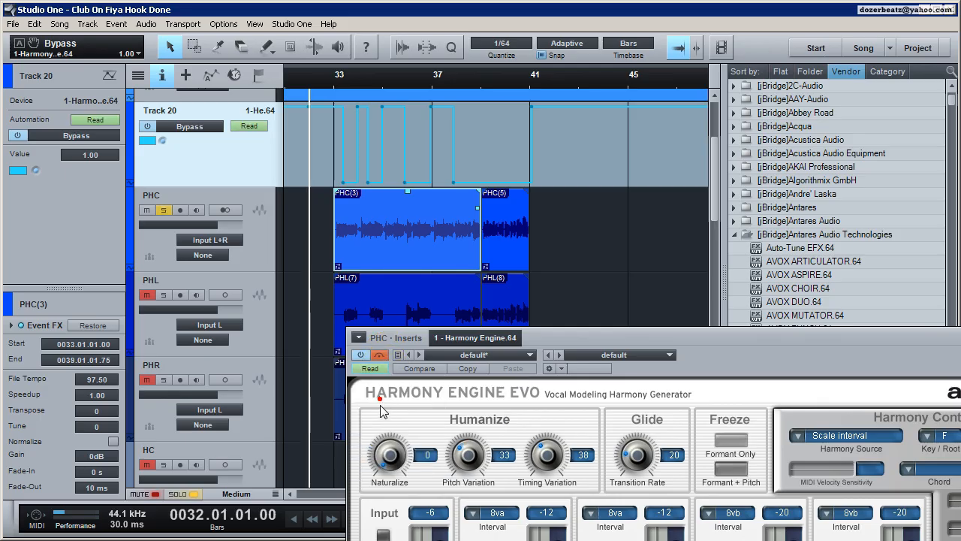
key(space)
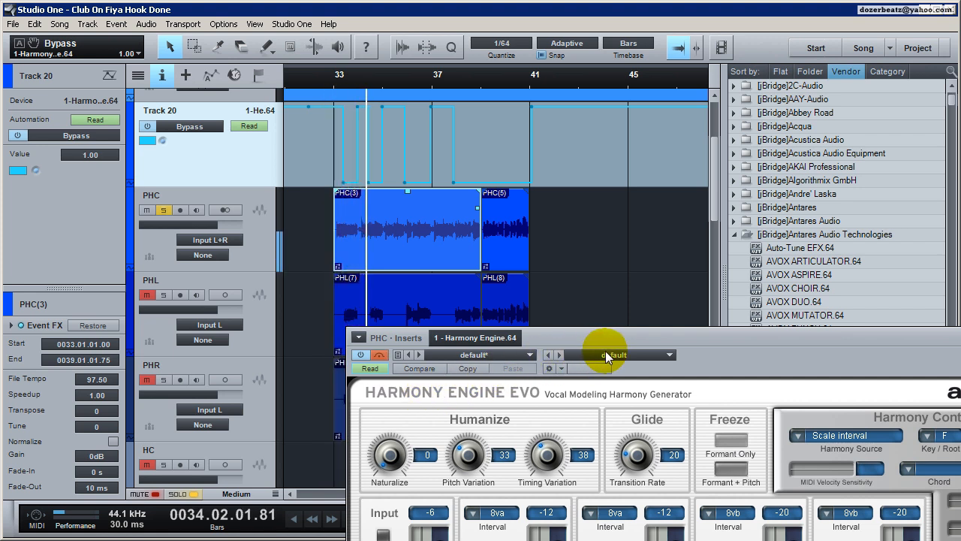
key(space)
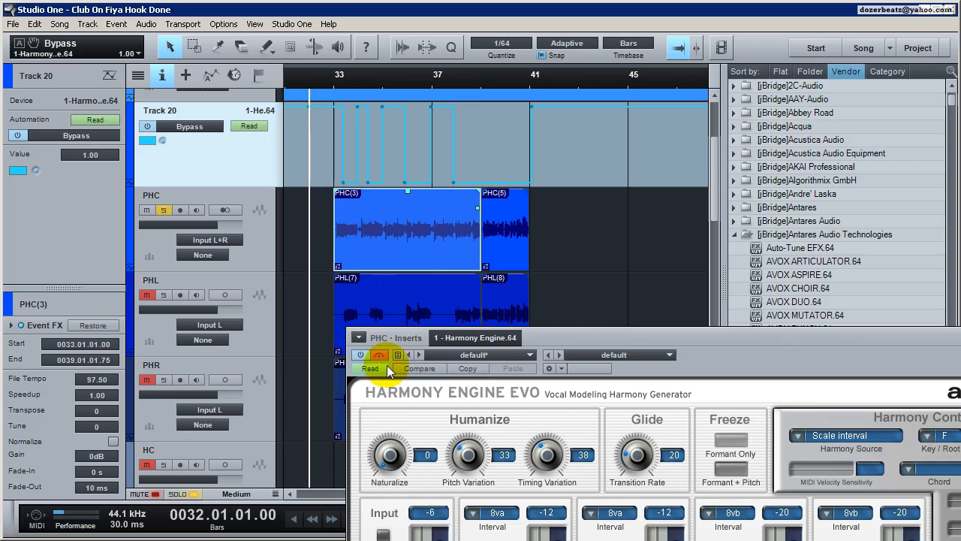
key(space)
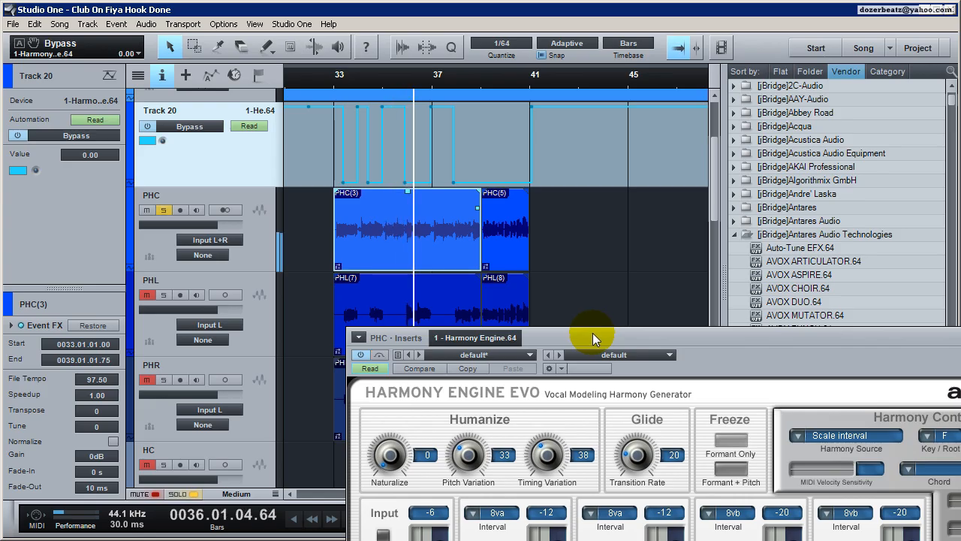
key(space)
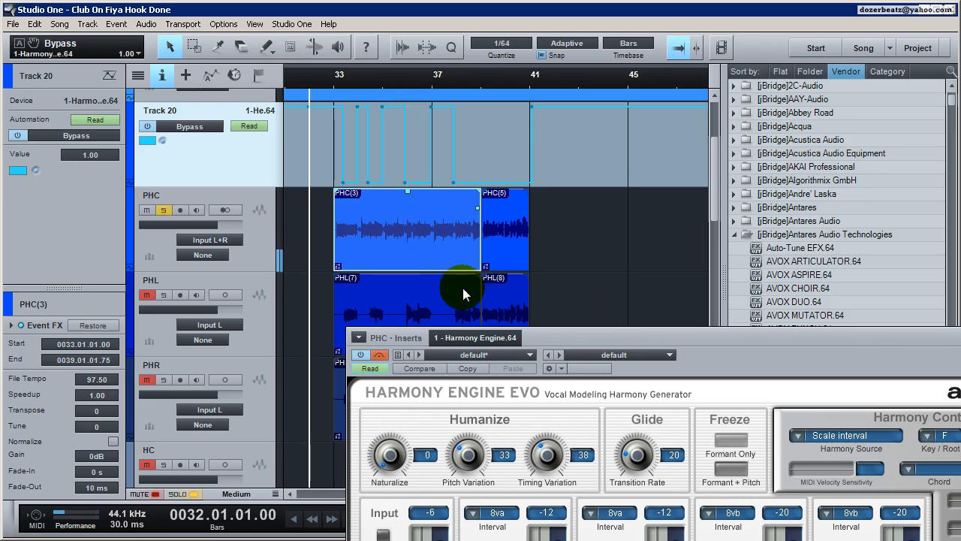
Compare the written bypass changes with the PHC, PHL and PHR vocal clips between bars 33 and 36.
click(255, 216)
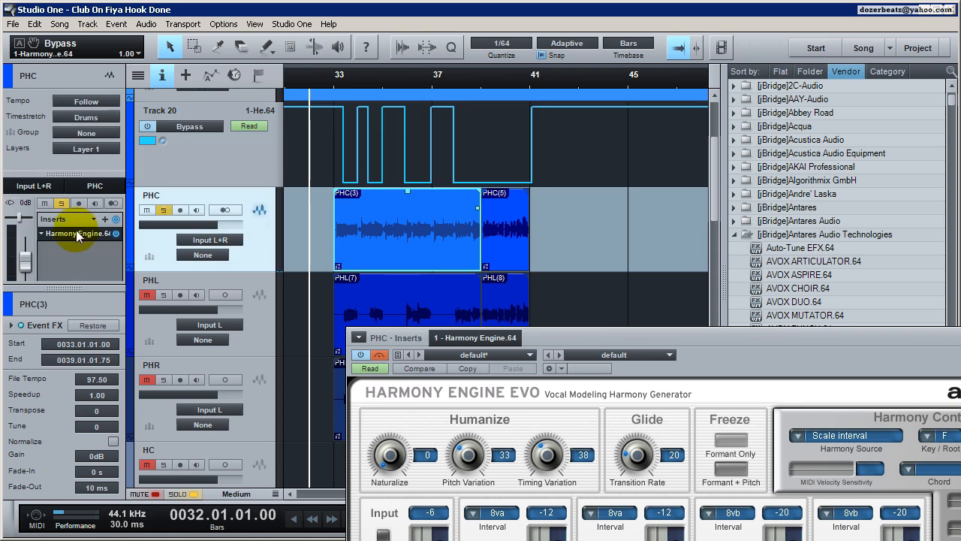
click(249, 152)
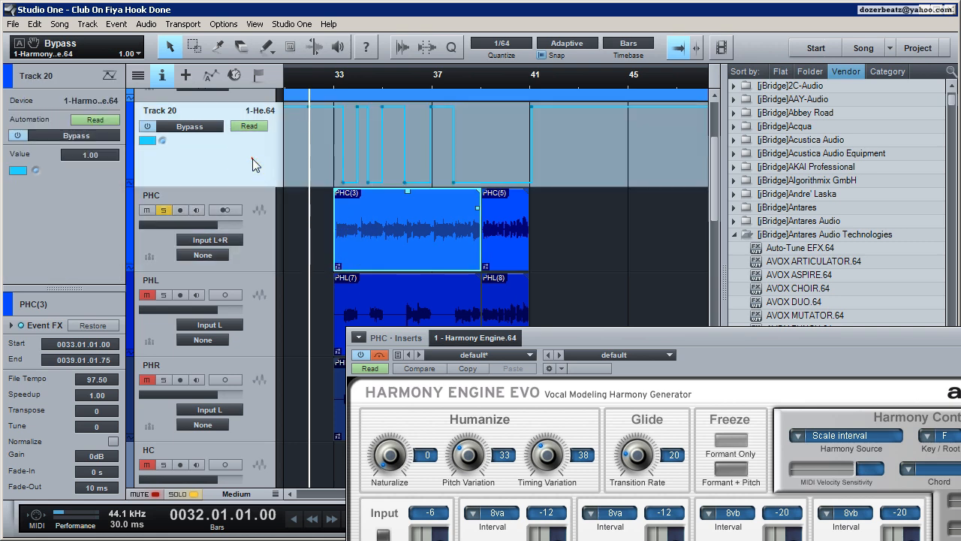
scroll(443, 256, up, 4)
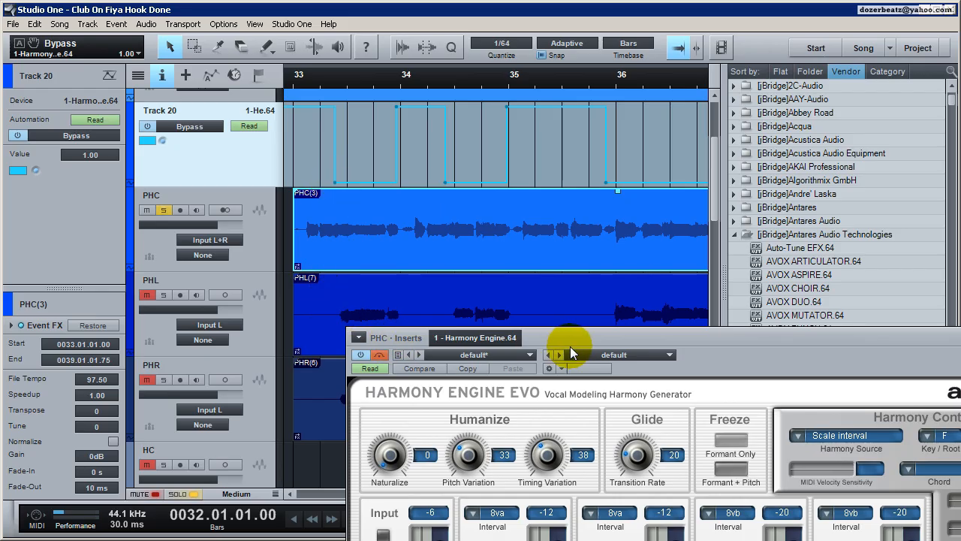
click(333, 333)
click(335, 400)
click(258, 254)
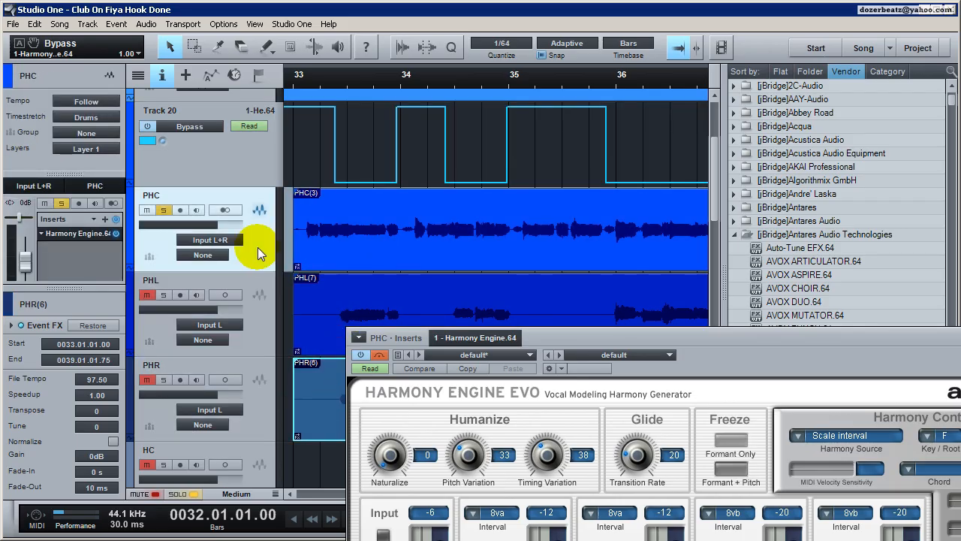
Move the Harmony Engine window to expose its bypass control, and play into bar 33 to check the first bypass change.
drag(537, 342, 493, 306)
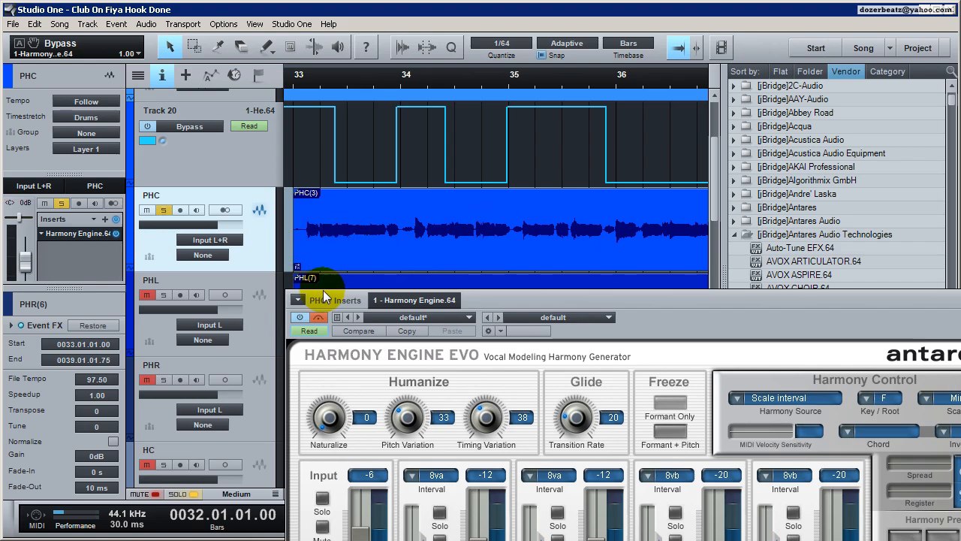
click(319, 317)
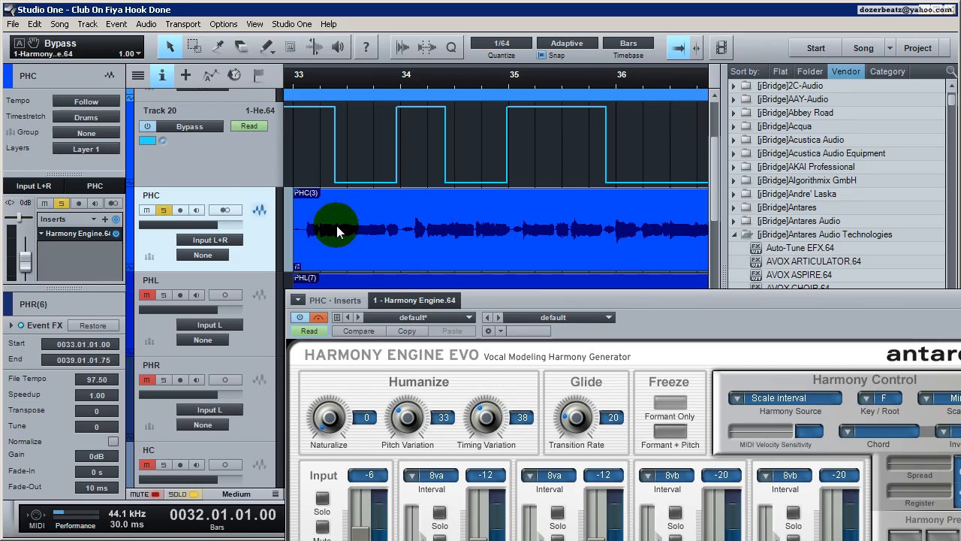
click(329, 165)
click(303, 175)
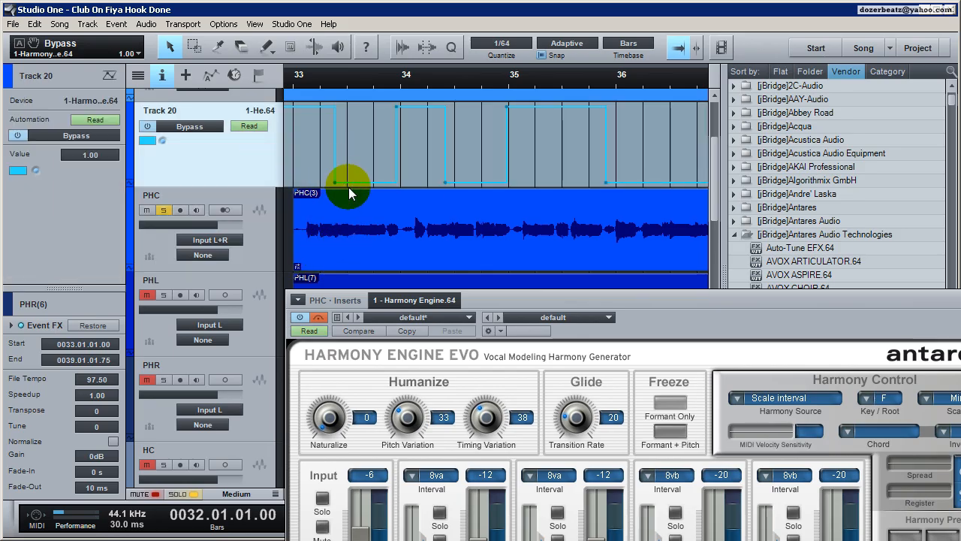
key(space)
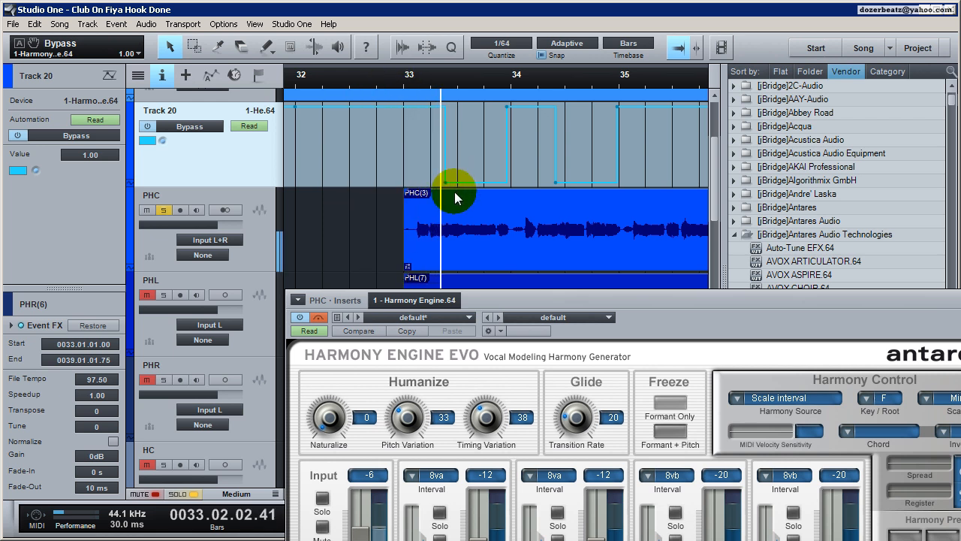
key(space)
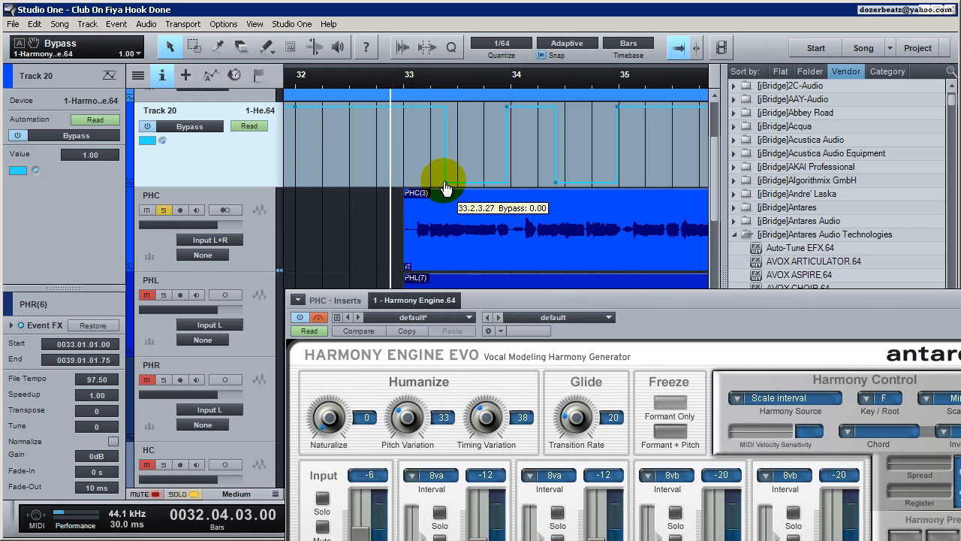
Move the first bypass-off point in bar 33 later to beat 3, playing the passage from just before bar 33 to check its timing.
drag(444, 187, 453, 183)
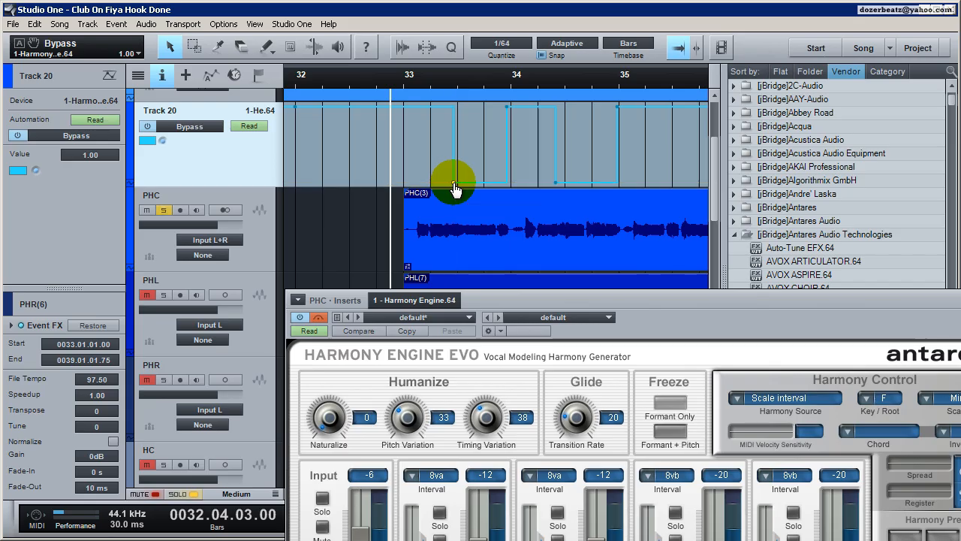
key(space)
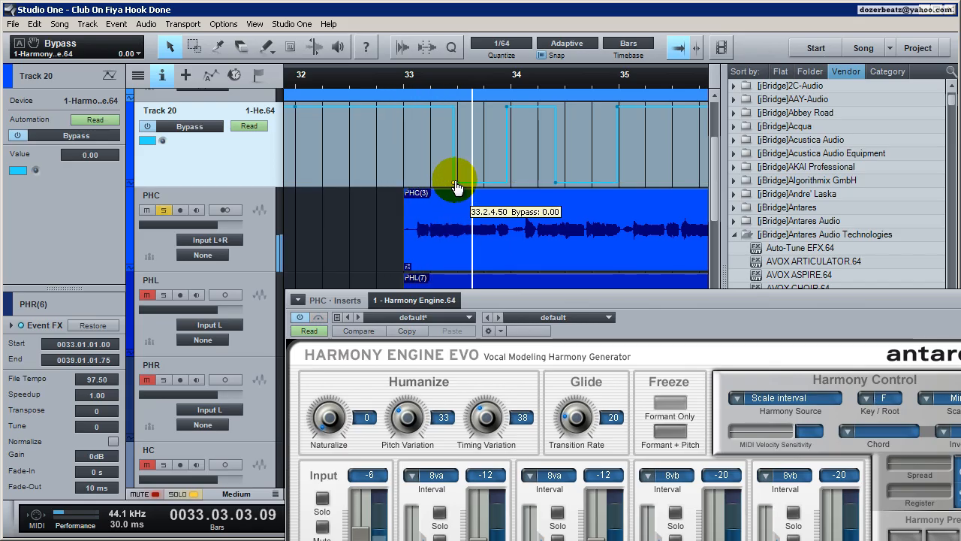
key(space)
drag(456, 187, 458, 185)
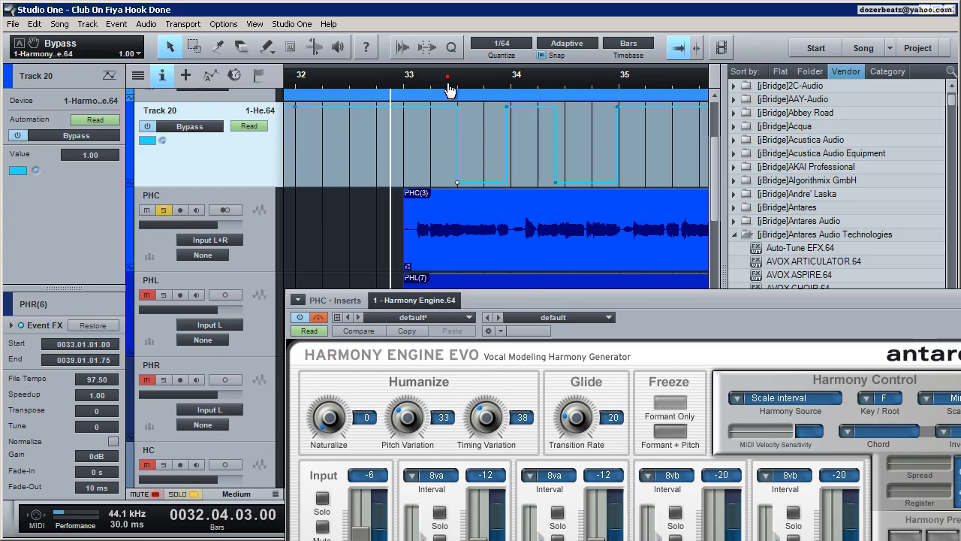
drag(448, 89, 470, 149)
drag(472, 183, 473, 189)
key(space)
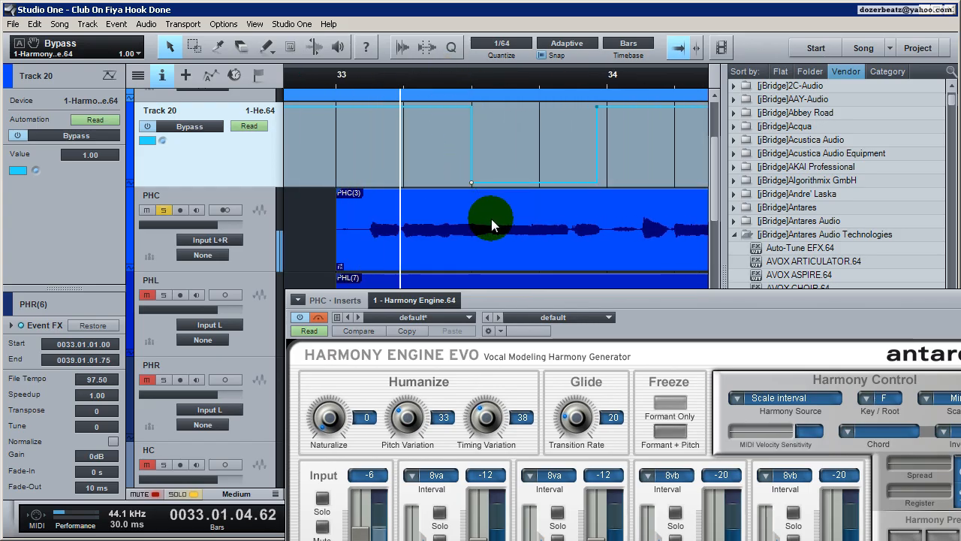
key(space)
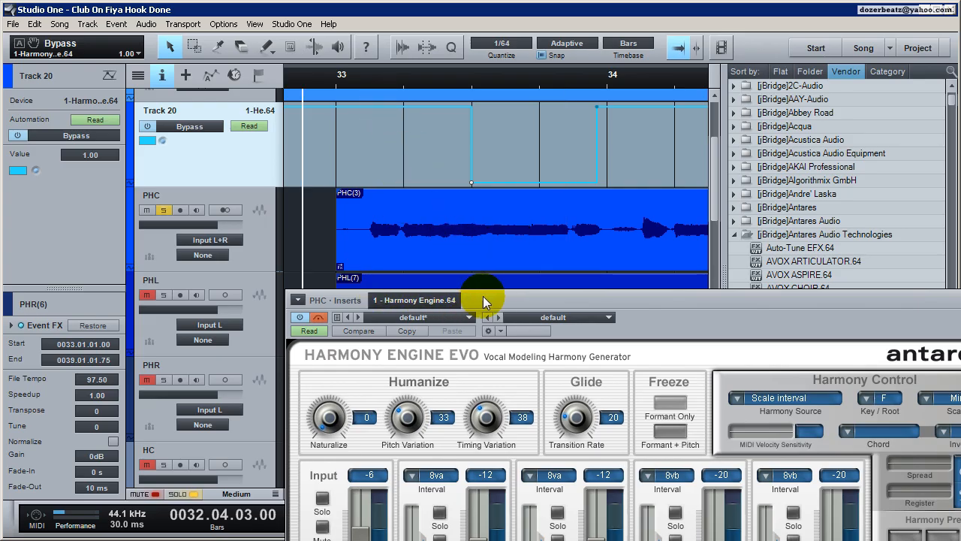
Close the Harmony Engine window and, during playback from bar 33, move the bypass-off point in bar 34 later to just before beat 3.
drag(500, 296, 198, 221)
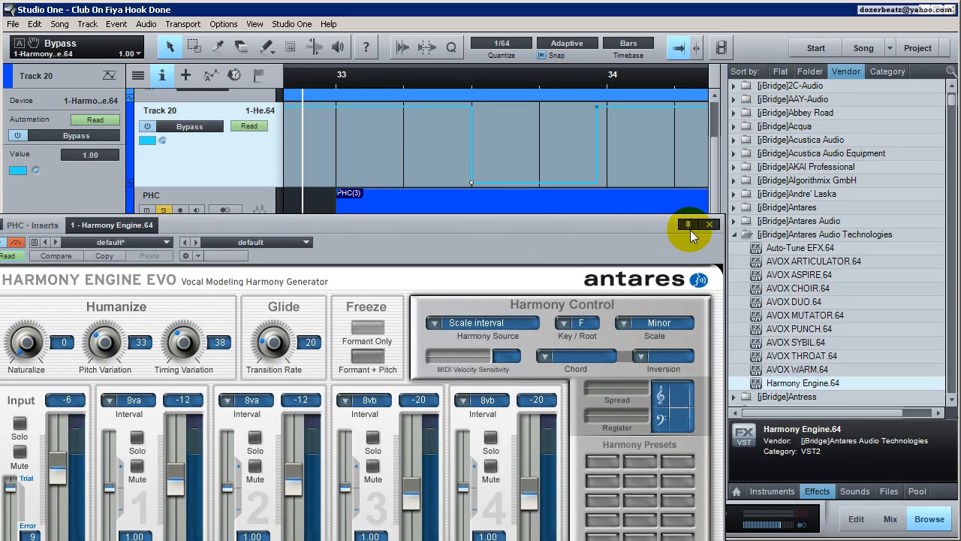
click(709, 224)
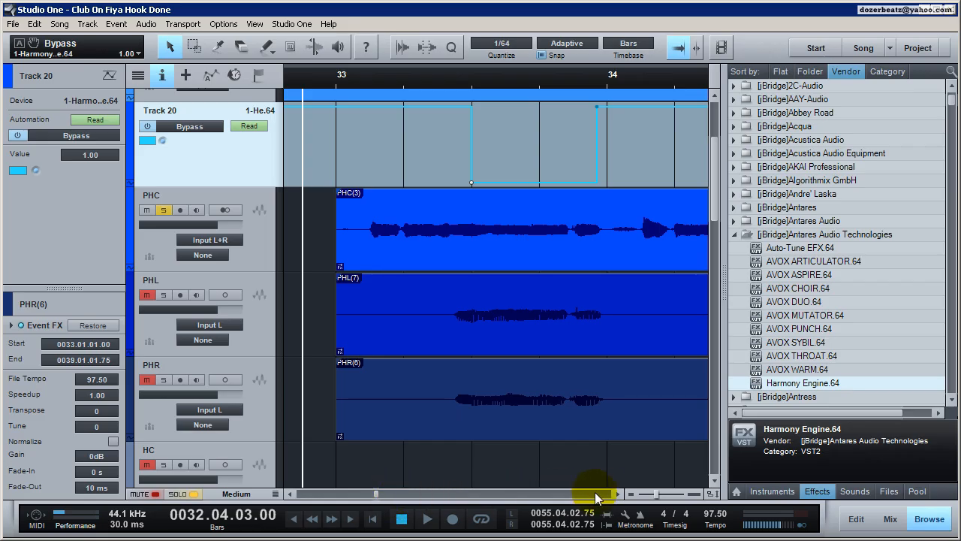
click(621, 496)
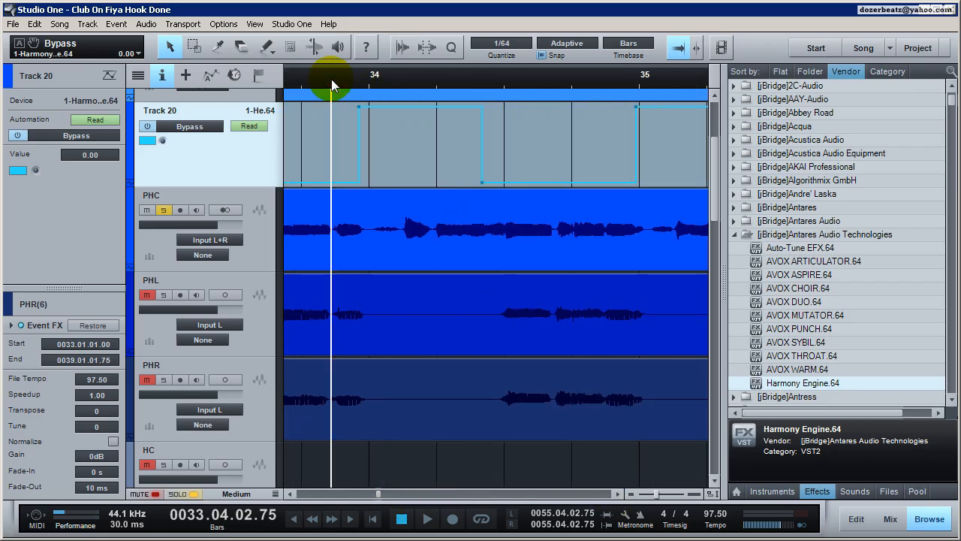
key(space)
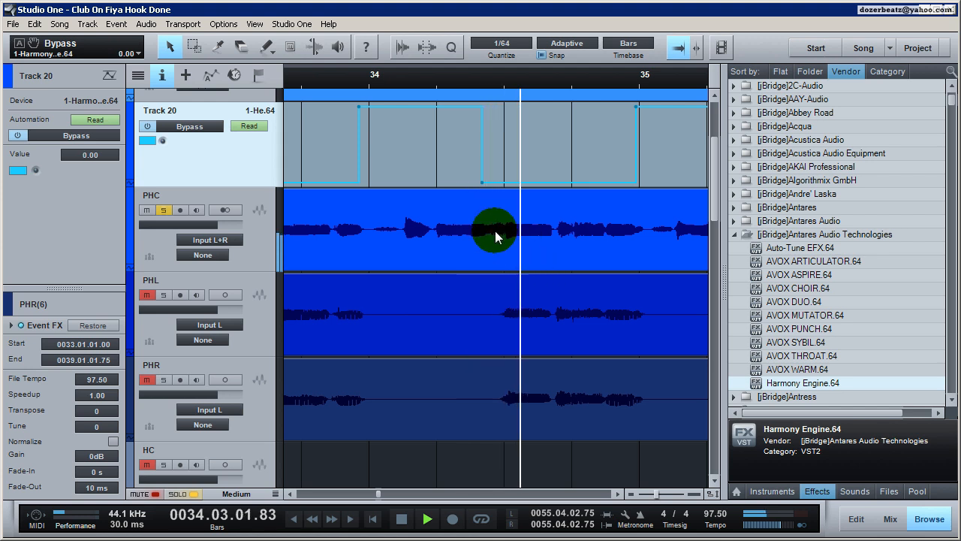
drag(483, 188, 497, 188)
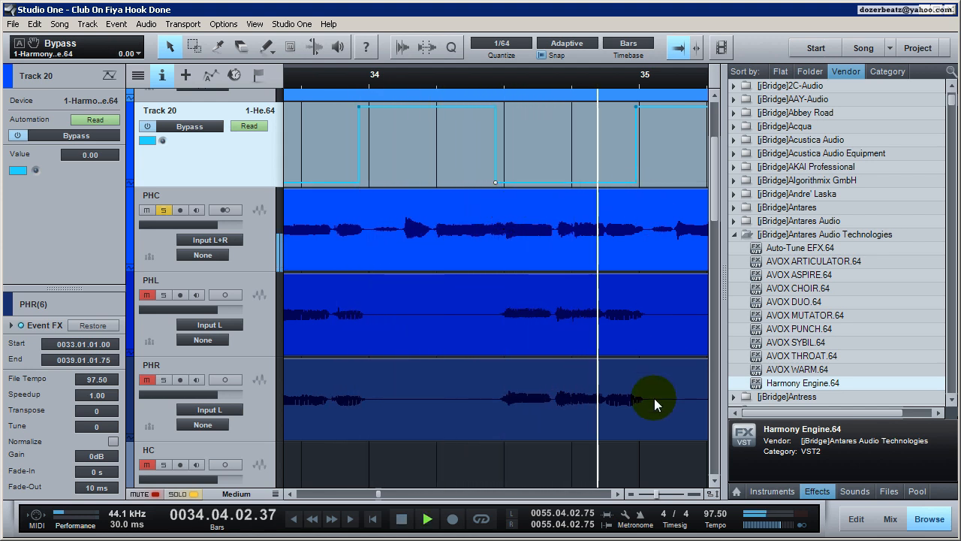
Play from beat 4 of bar 35 into bar 36 to check the bypass-off change against the PHL and PHR vocals.
click(437, 83)
key(space)
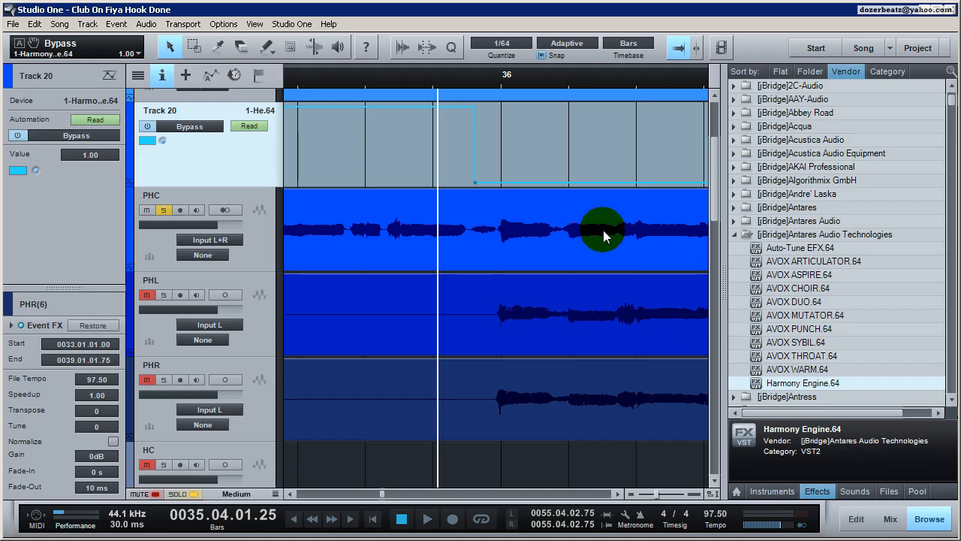
key(space)
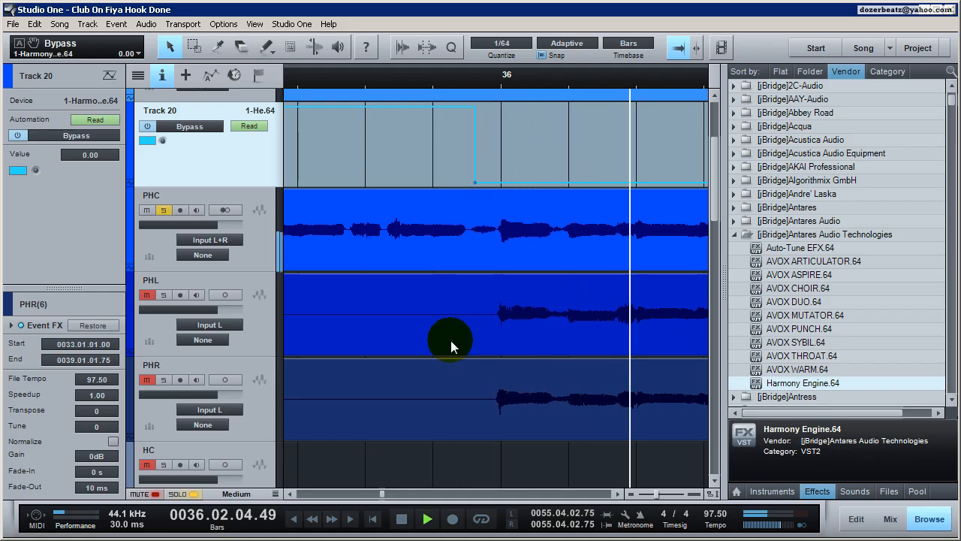
Move the Bypass automation drop just before bar 36 later, to the start of the sung phrase, checking the timing by playback.
key(space)
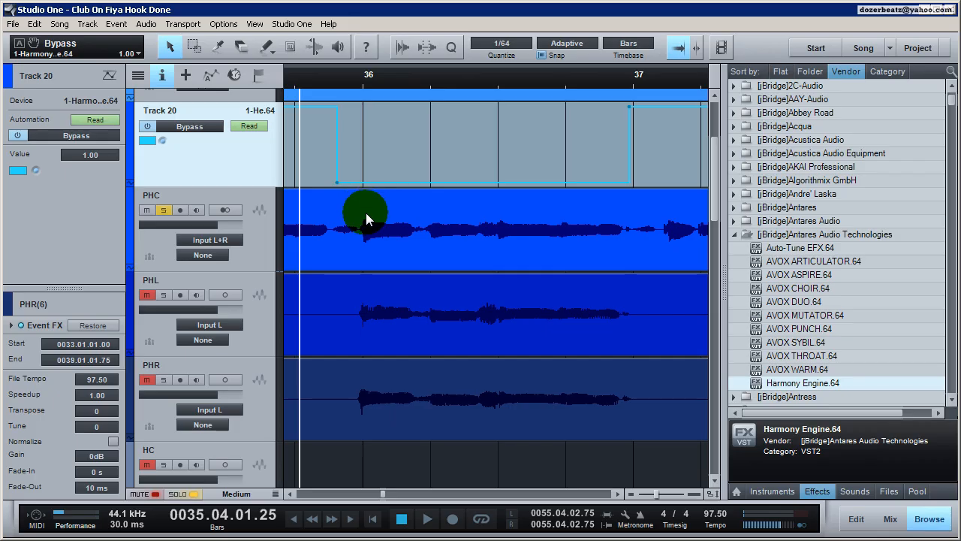
key(space)
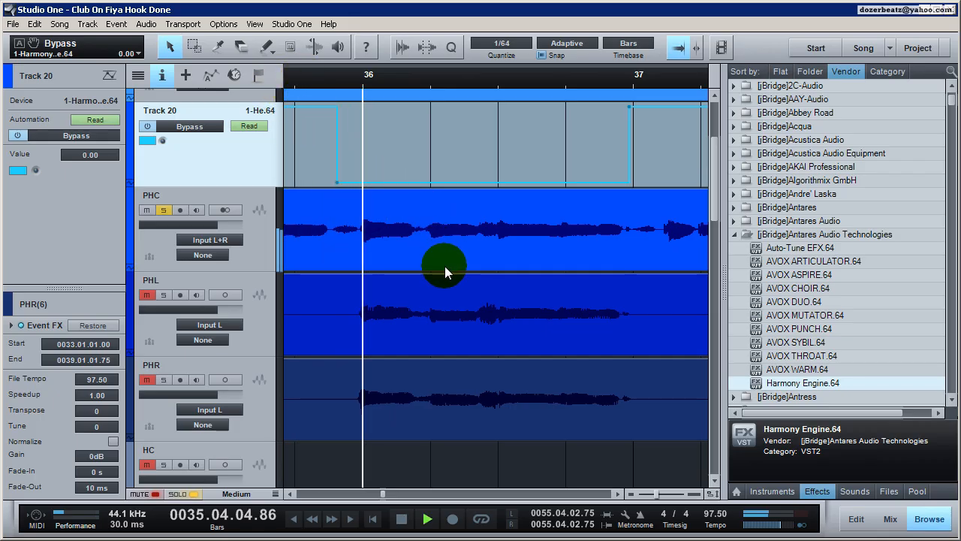
key(space)
drag(339, 188, 359, 188)
key(space)
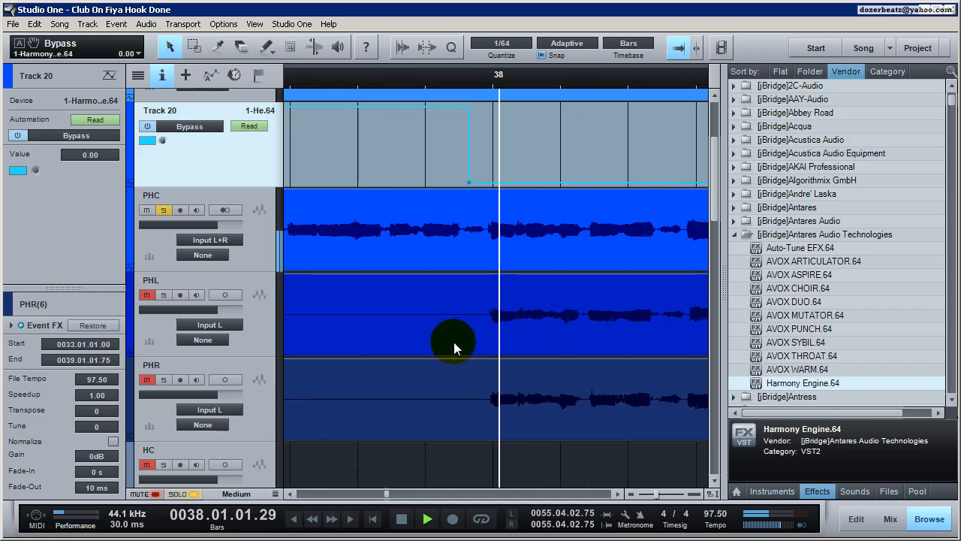
Set the playback start between bars 37 and 38, move the Bypass automation drop to the phrase start near bar 38, and play it back.
click(418, 70)
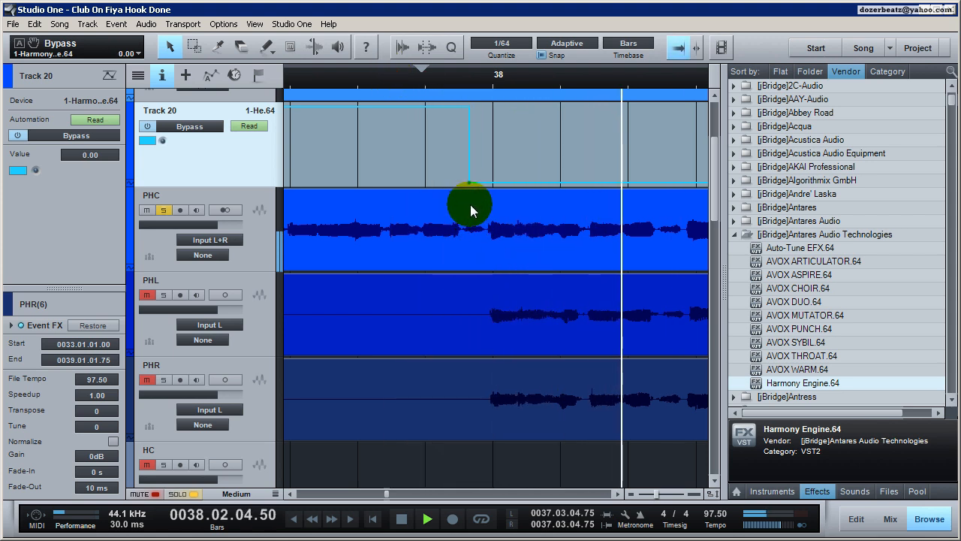
key(space)
drag(468, 186, 490, 183)
key(space)
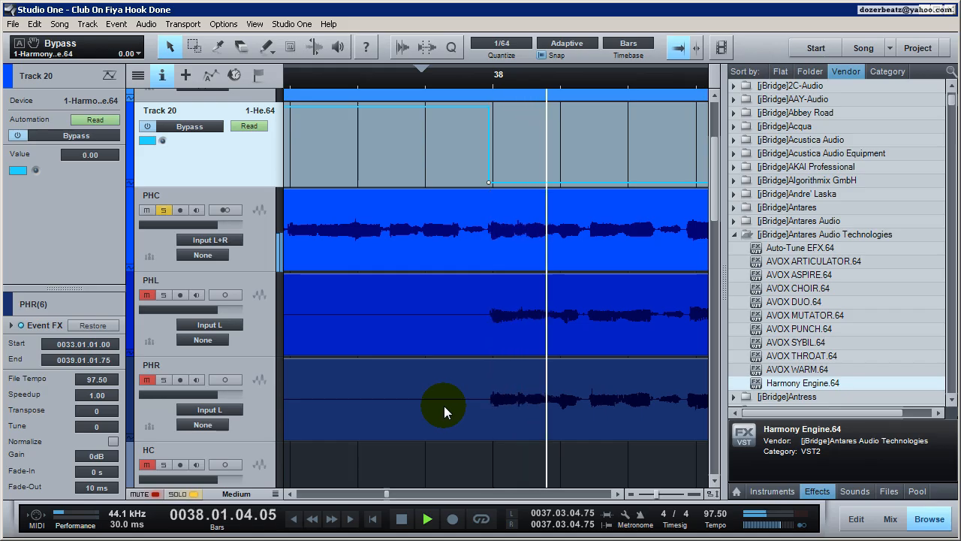
click(619, 494)
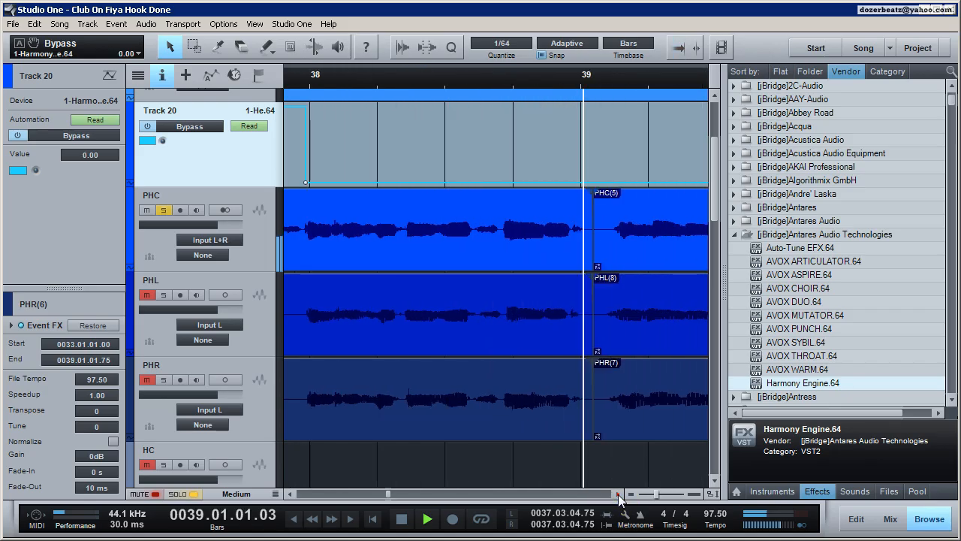
key(space)
Review the Bypass automation across bars 33 to 41 and the Harmony Engine settings on the PHC track, and close the plug-in.
drag(655, 499, 641, 497)
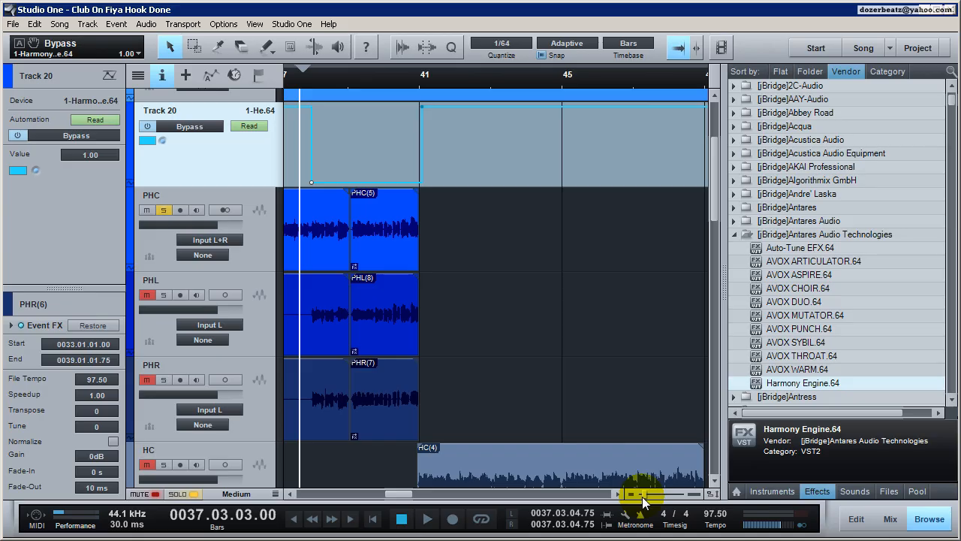
drag(642, 497, 640, 496)
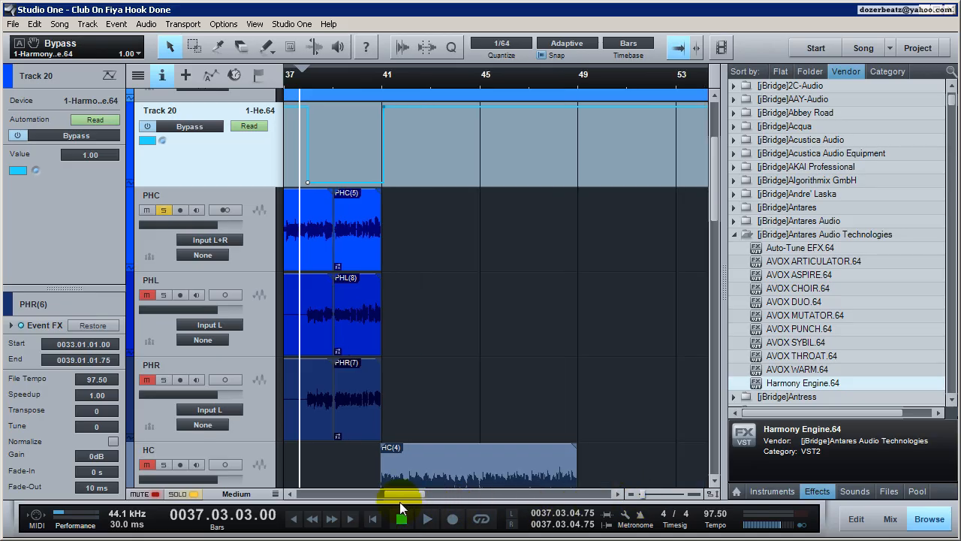
mouse_move(629, 499)
mouse_down()
mouse_move(643, 502)
mouse_move(633, 498)
mouse_up()
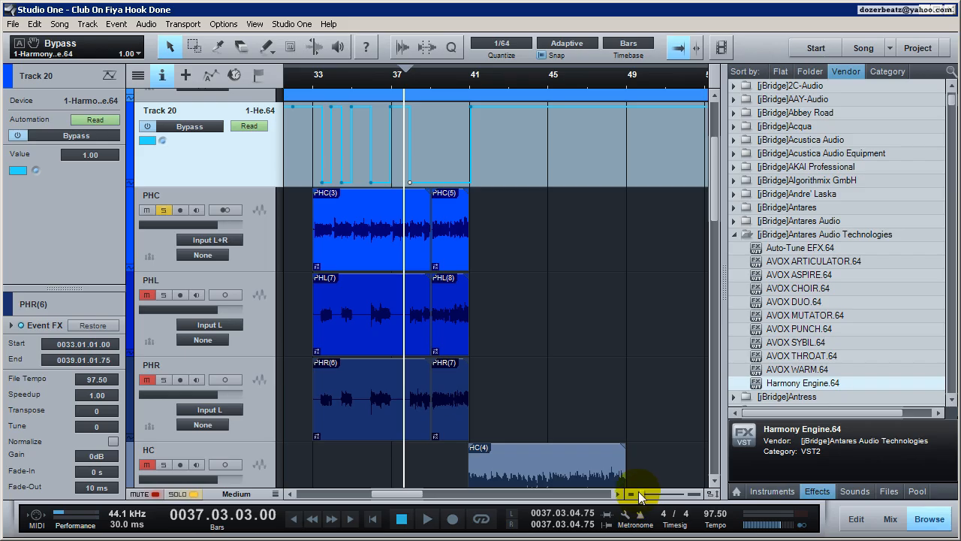
drag(384, 85, 386, 97)
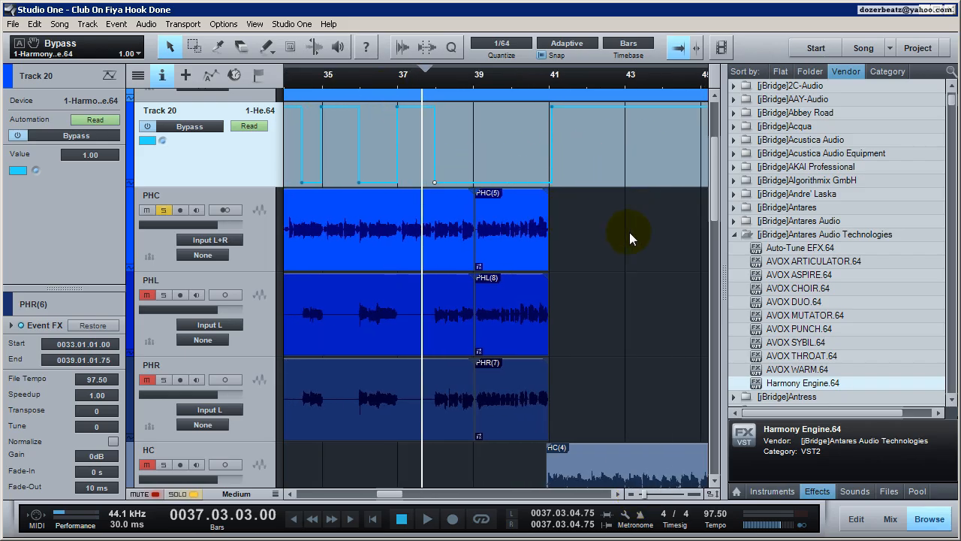
click(251, 237)
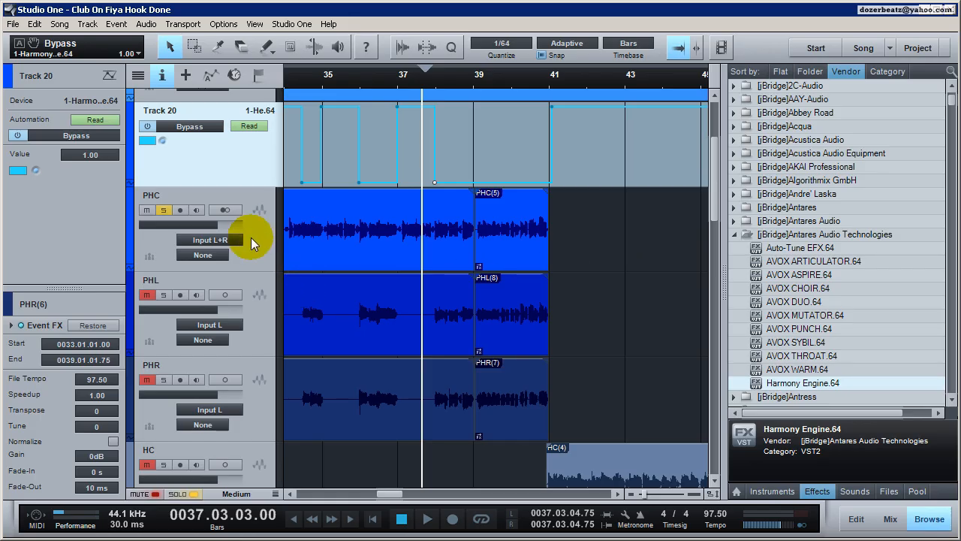
click(72, 235)
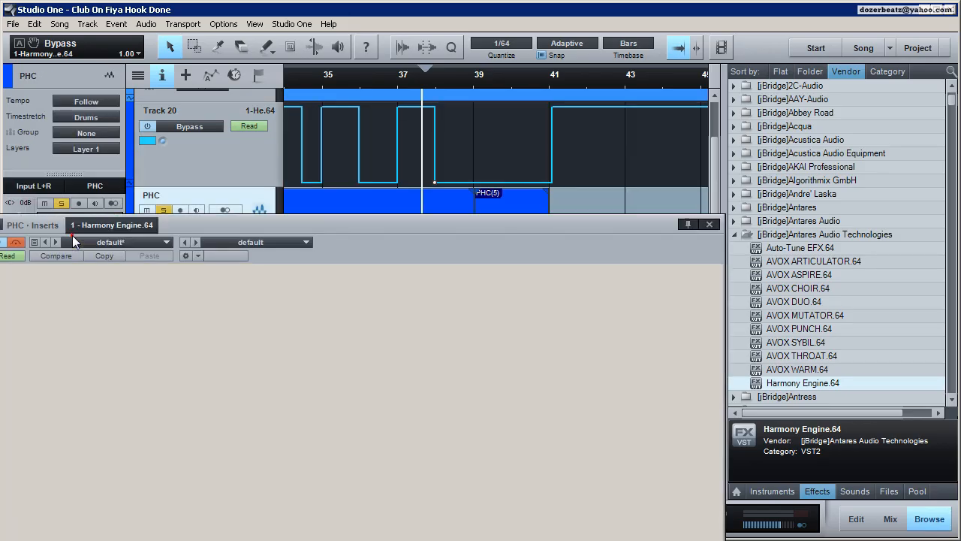
drag(364, 227, 453, 168)
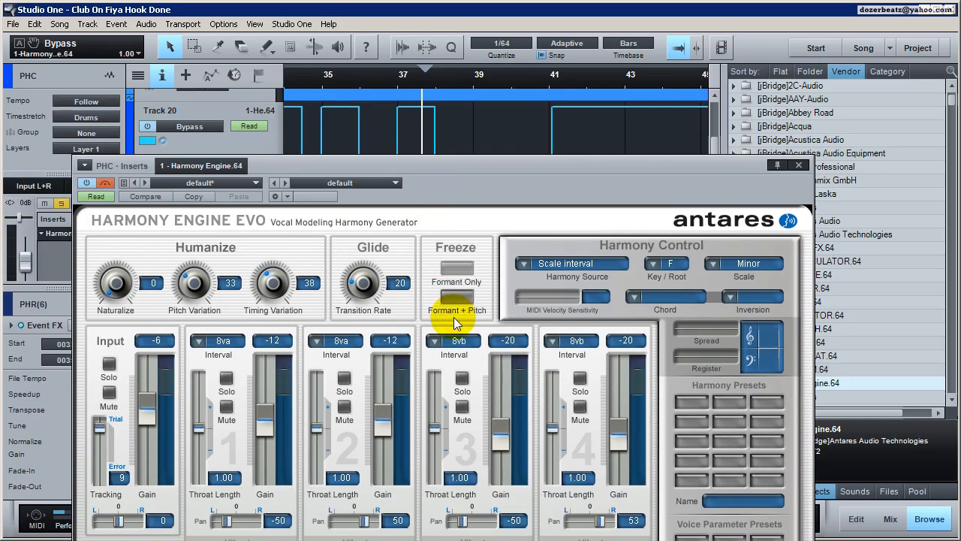
drag(513, 169, 512, 110)
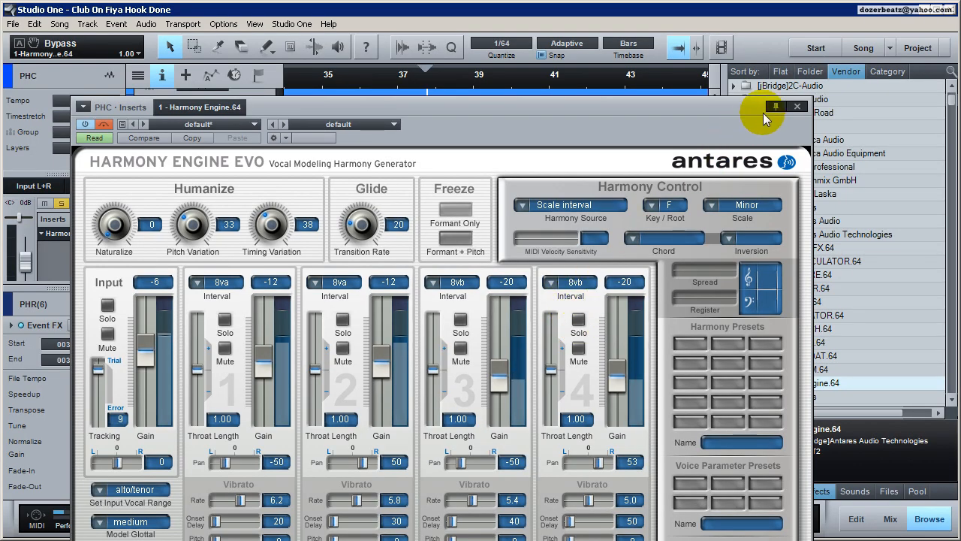
click(797, 105)
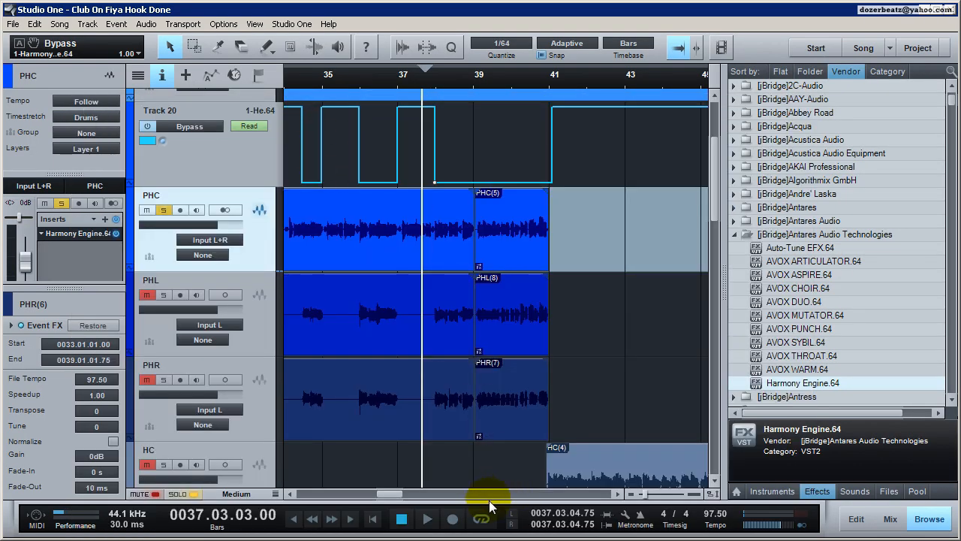
Set the playback start just before bar 33 and raise the Harmony Engine gain to -15 for voice 3 and -14 for voice 4.
drag(393, 494, 386, 494)
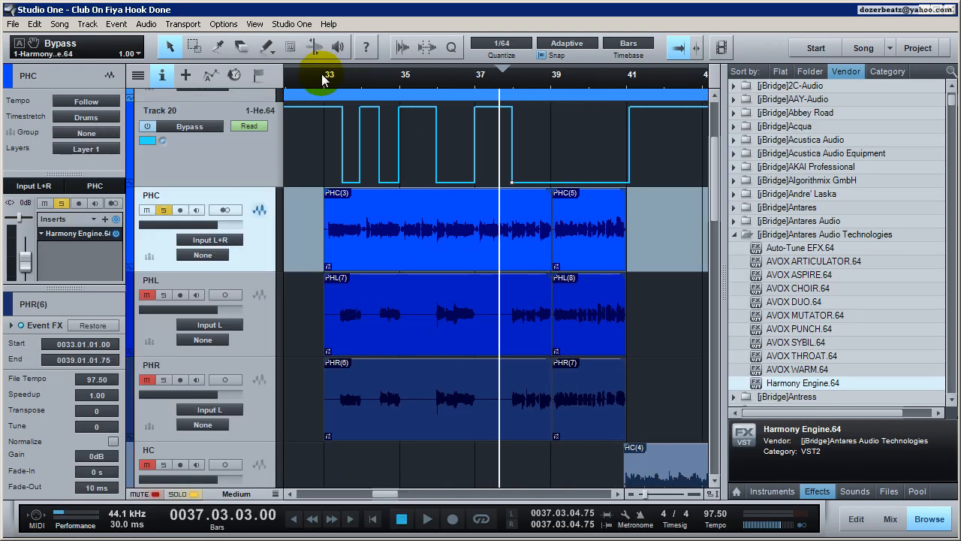
click(314, 79)
double_click(95, 236)
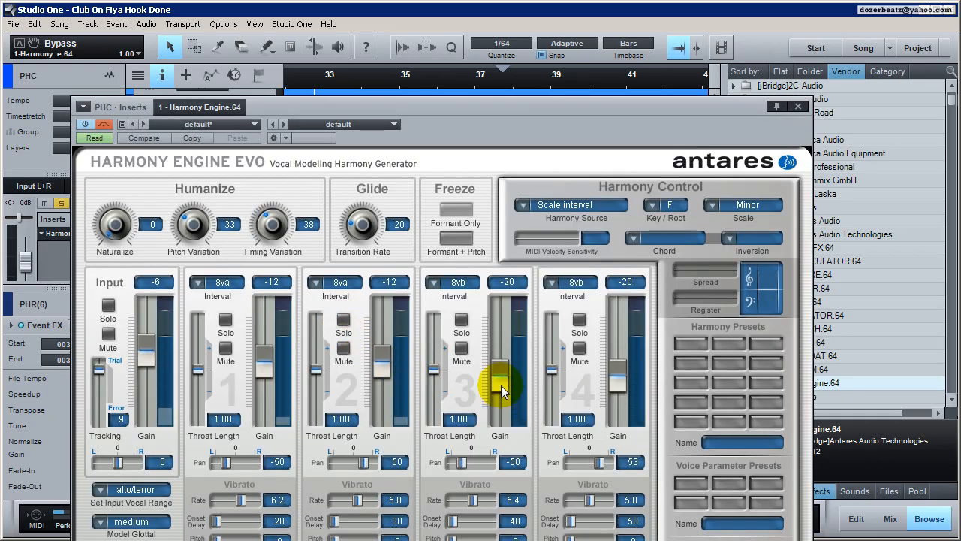
drag(498, 387, 504, 383)
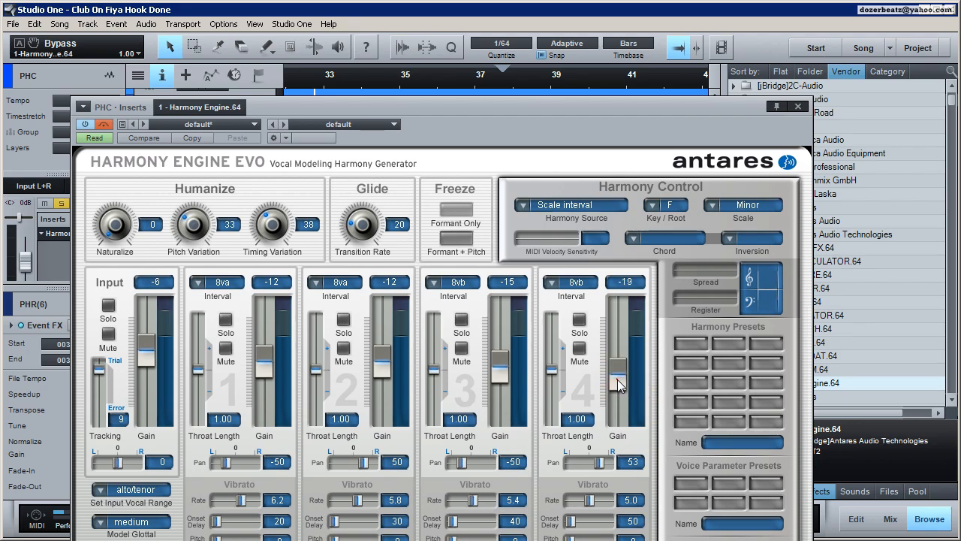
drag(616, 385, 612, 373)
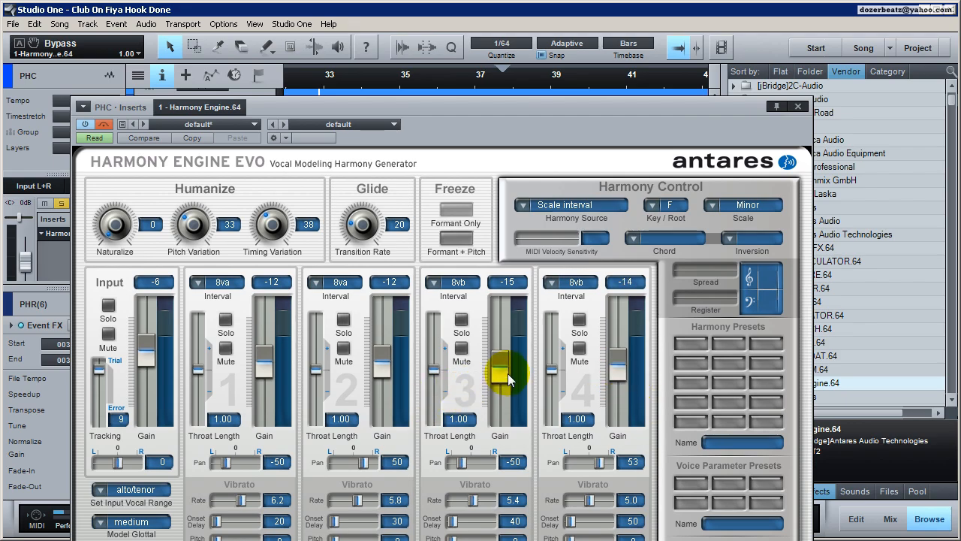
click(799, 105)
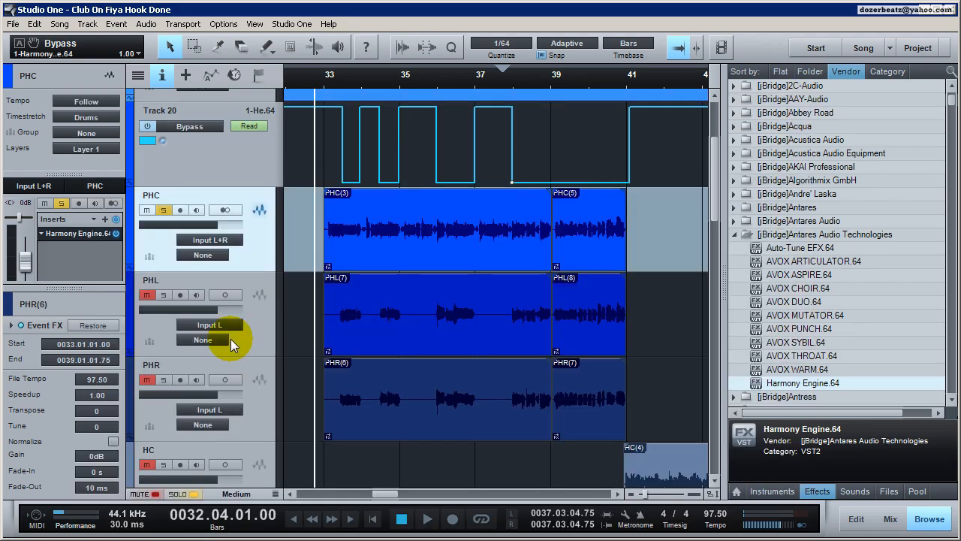
Solo the PHL and PHR tracks and play them together with PHC from just before bar 33.
click(163, 295)
click(163, 380)
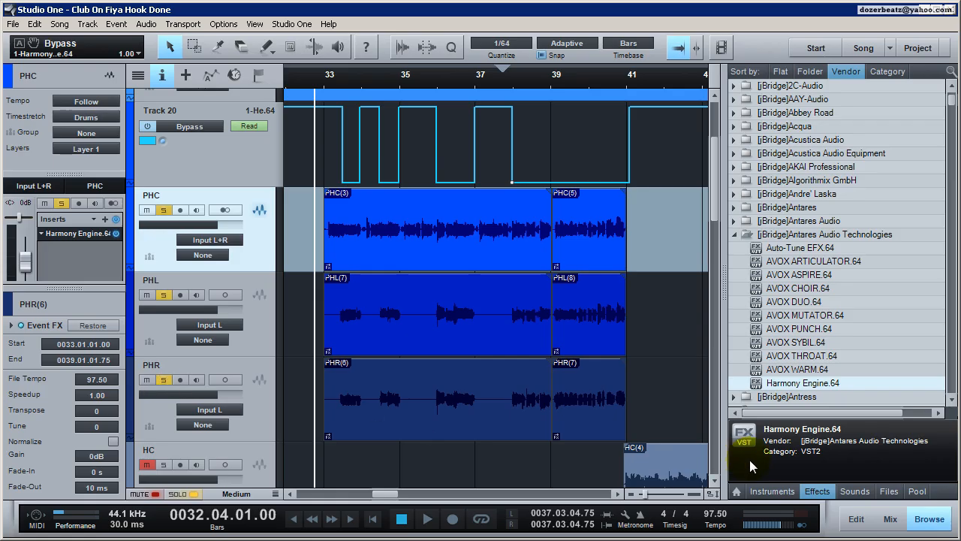
click(890, 519)
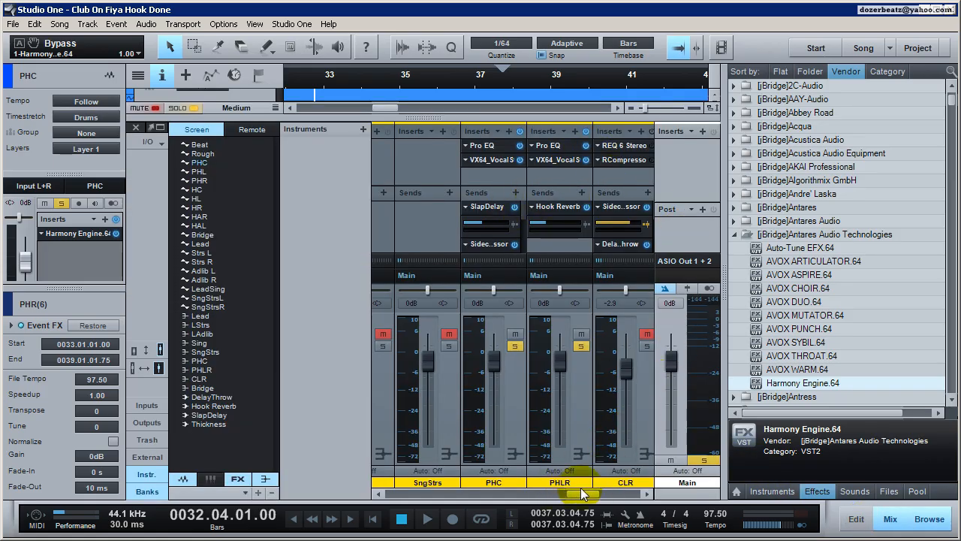
click(890, 519)
key(space)
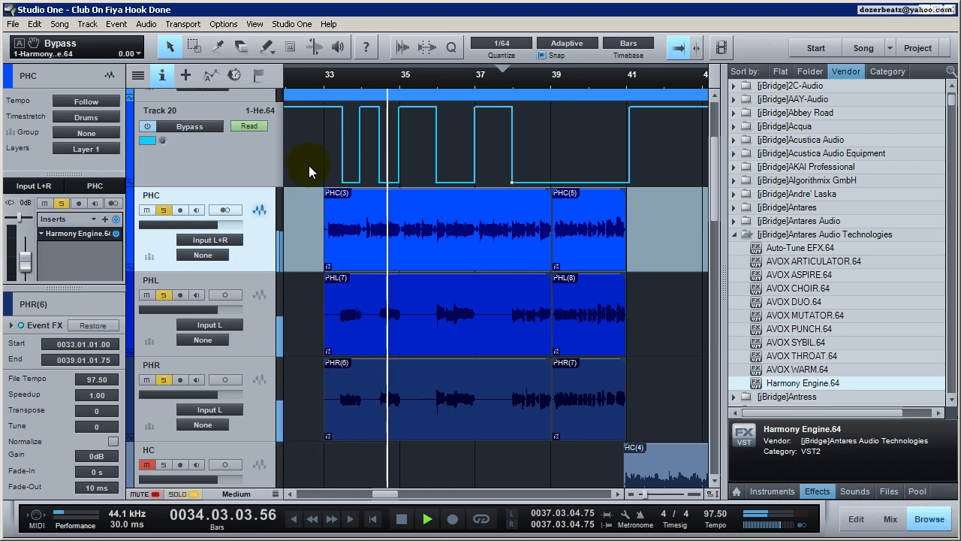
key(space)
Lower the gain of voices 3 and 4 to -22 in the Harmony Engine on the PHC track.
click(93, 234)
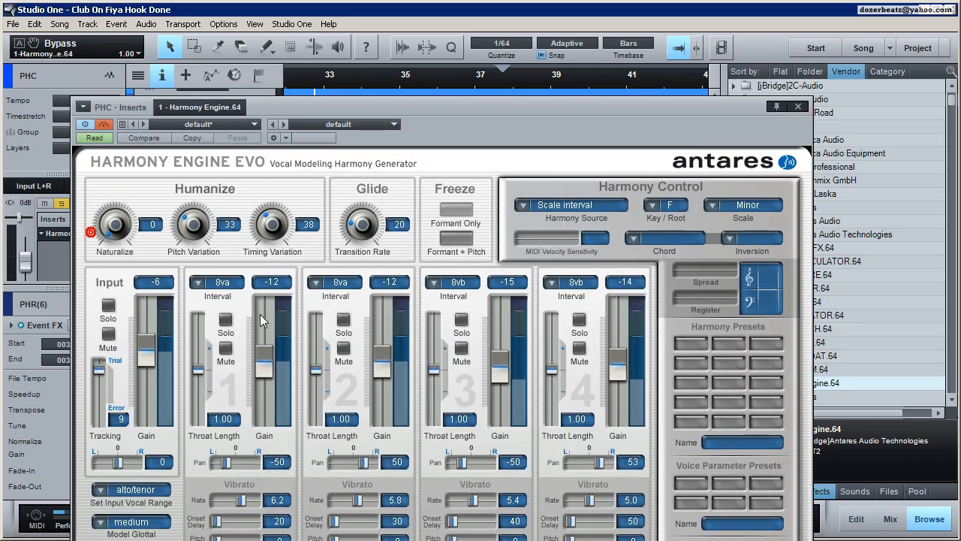
click(790, 103)
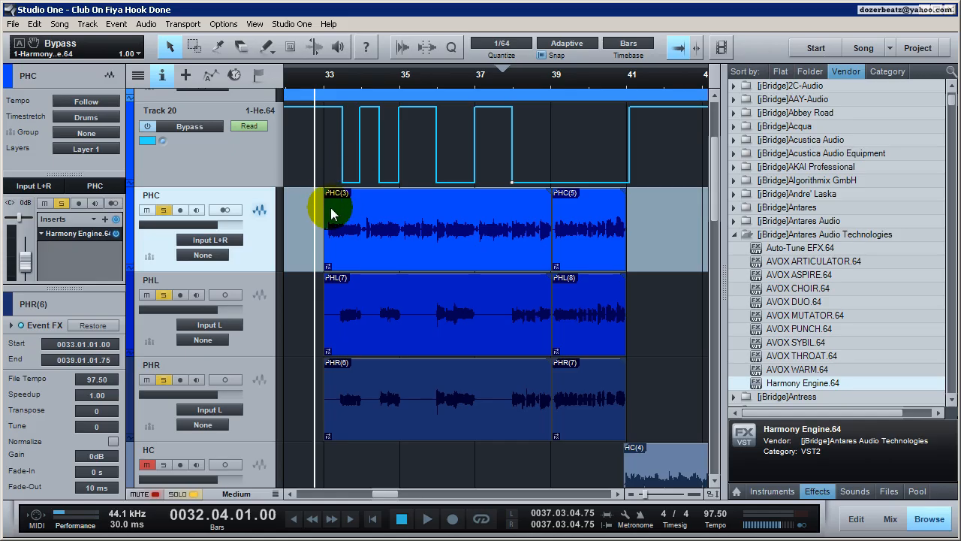
click(85, 235)
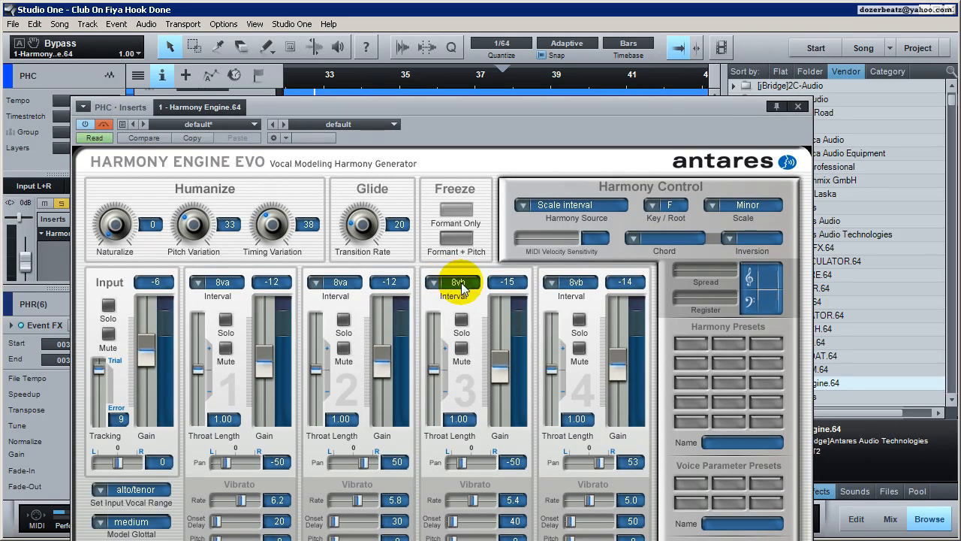
click(458, 282)
click(467, 501)
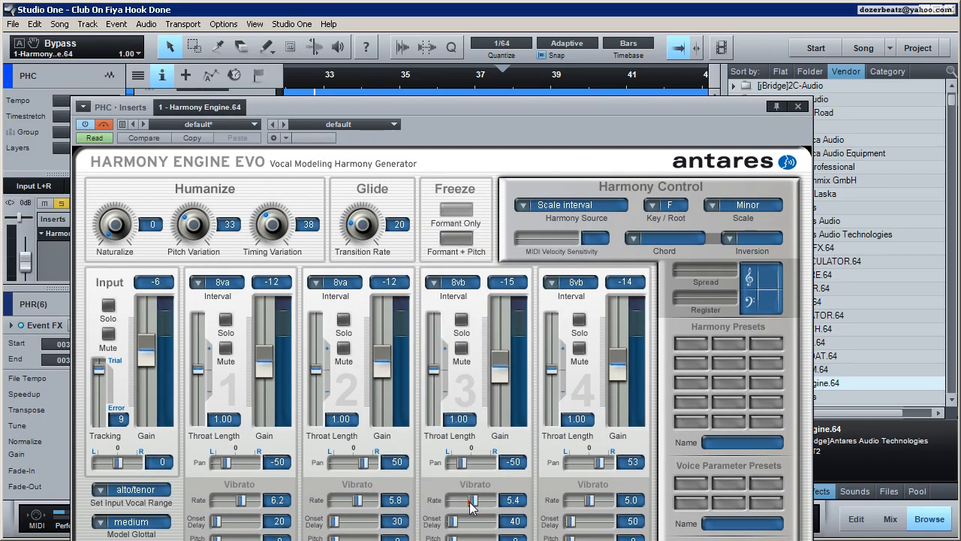
drag(483, 123, 551, 83)
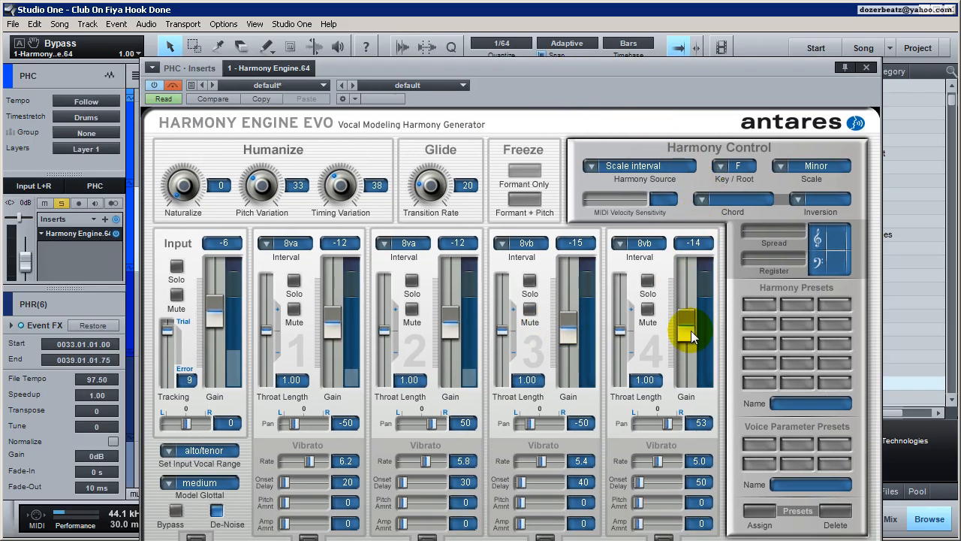
drag(690, 330, 691, 346)
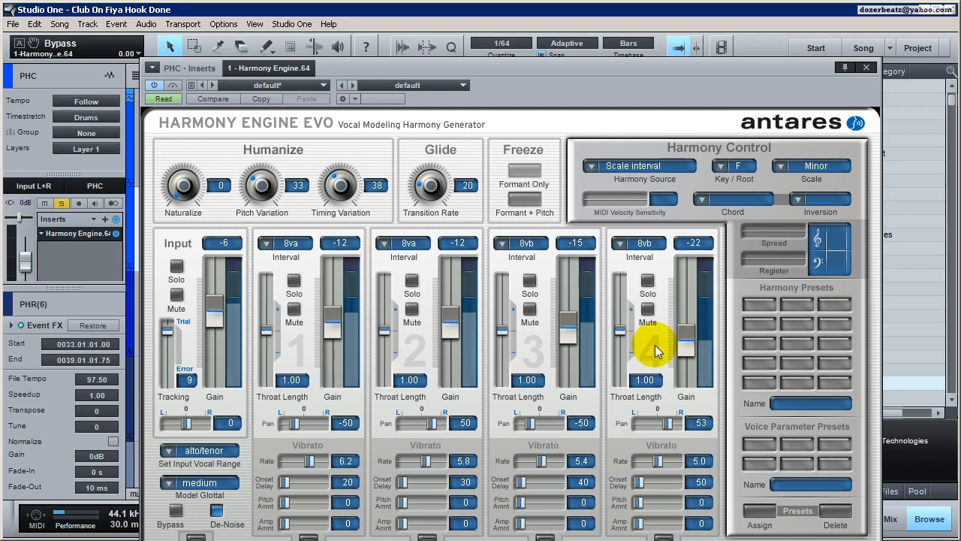
drag(565, 335, 565, 344)
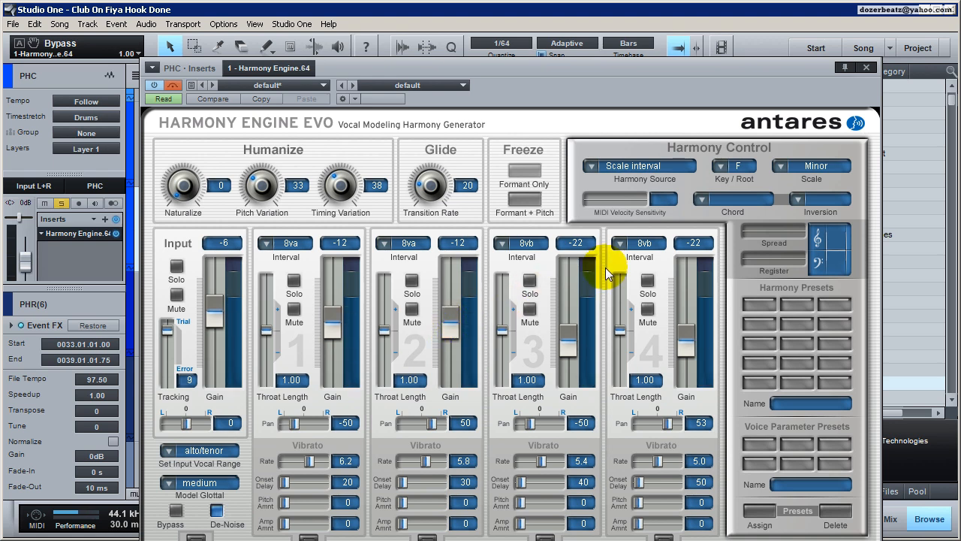
Mute harmony voices 3 and 4 in the Harmony Engine and close the plug-in window.
click(530, 308)
click(647, 308)
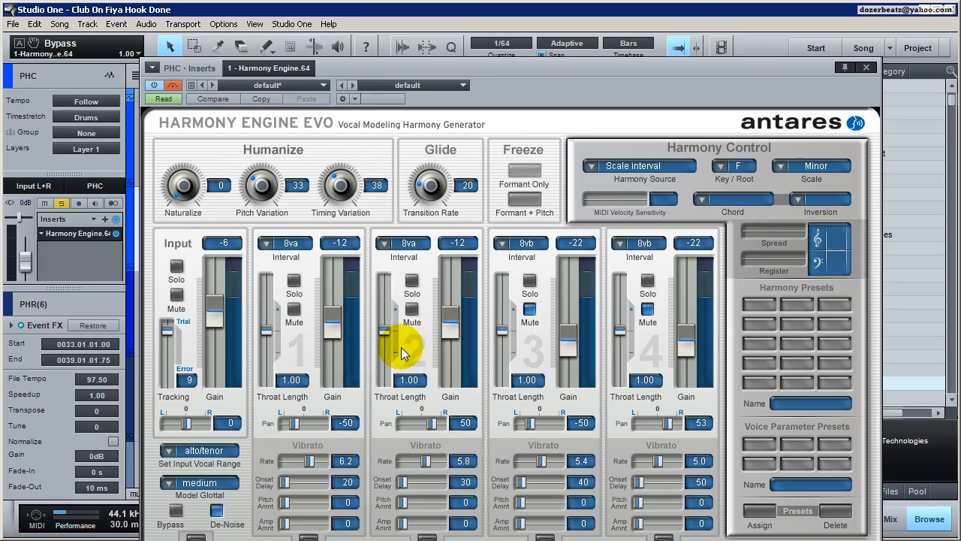
click(873, 69)
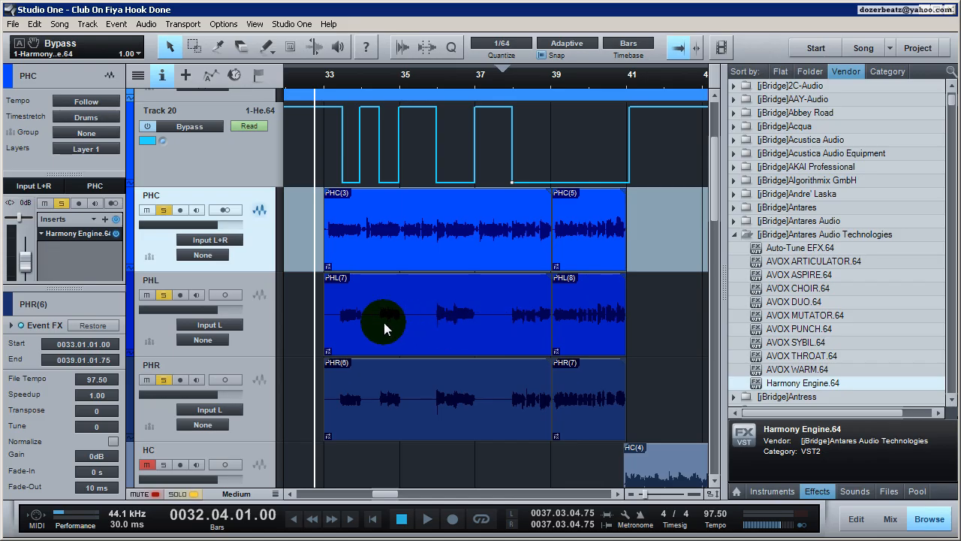
click(79, 231)
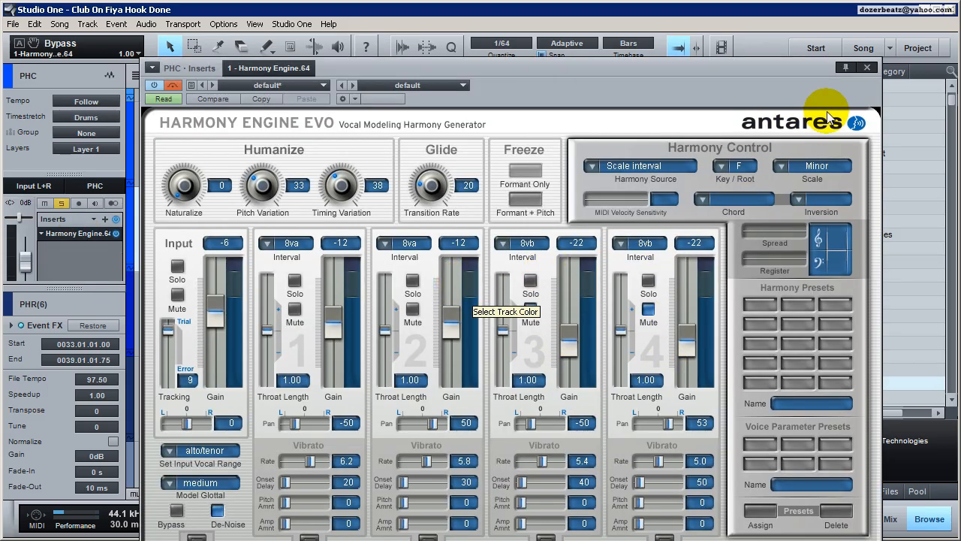
click(868, 67)
Select the PHC, PHL and PHR events starting at bar 33 one after another.
click(460, 256)
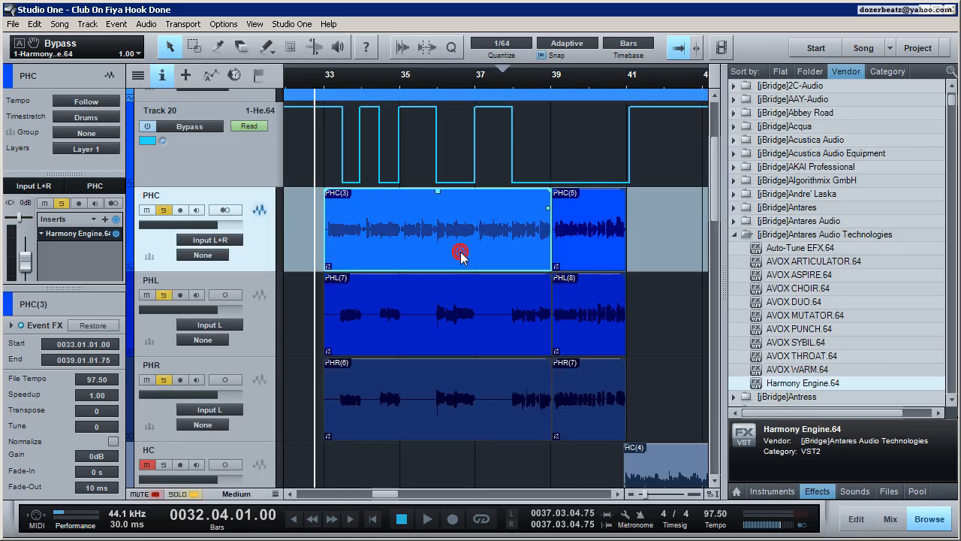
click(466, 300)
click(461, 403)
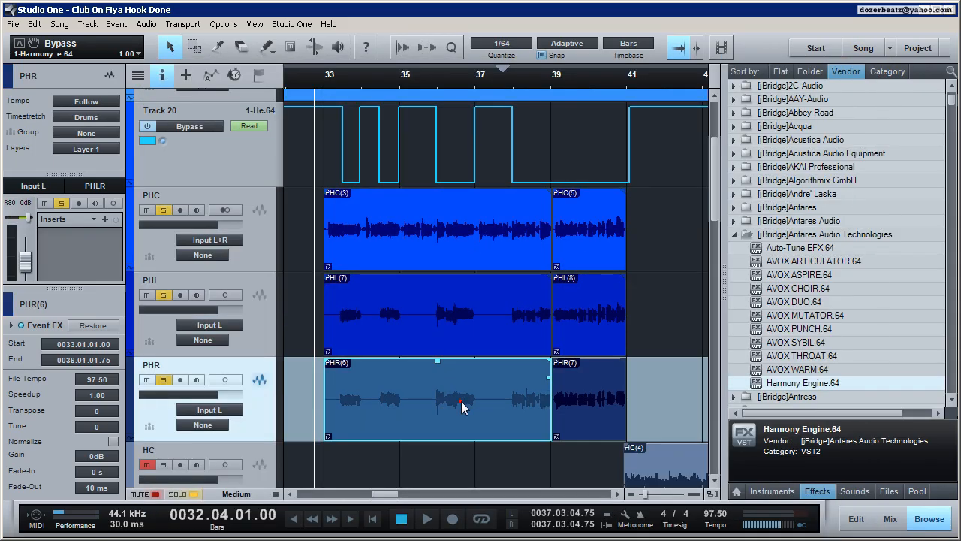
Reopen the Harmony Engine on the PHC track, unmute harmony voices 3 and 4, and play the section.
click(452, 244)
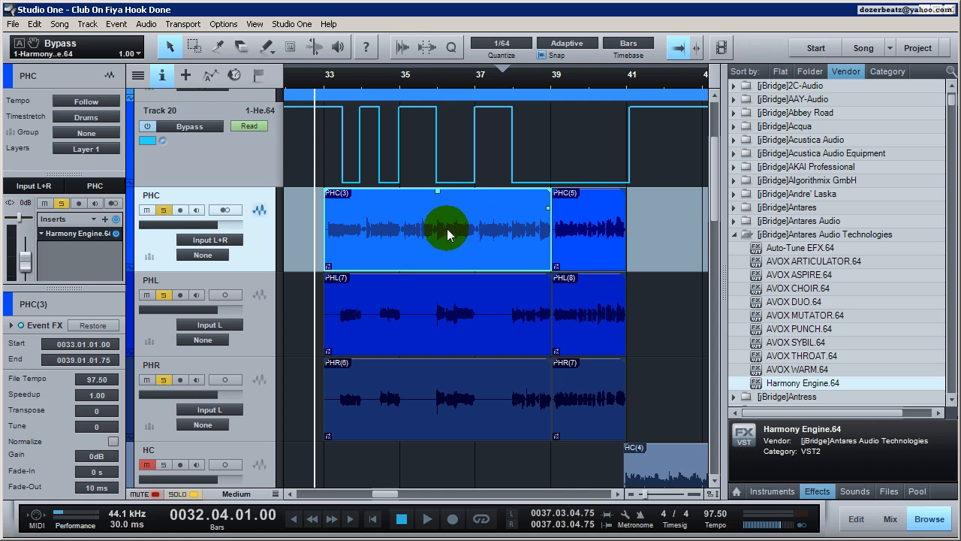
double_click(93, 234)
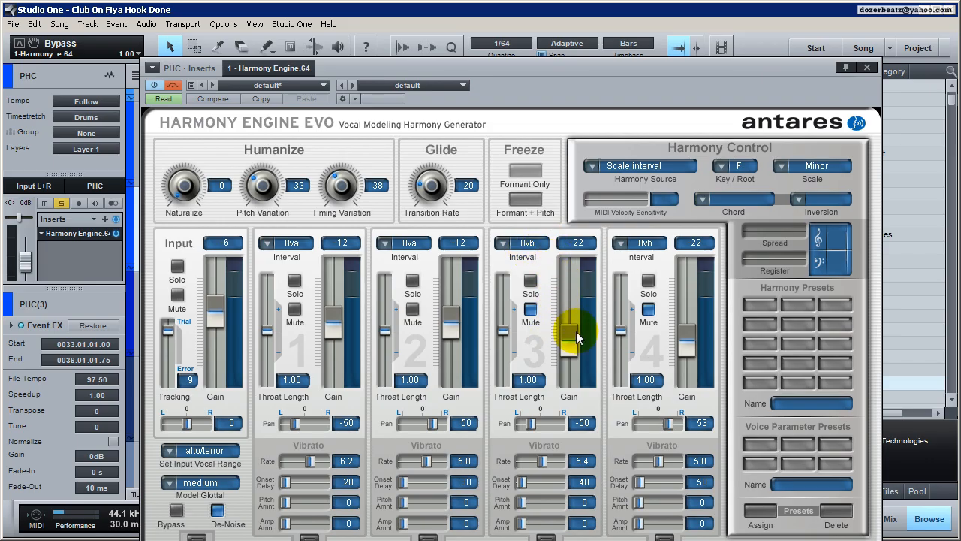
click(531, 311)
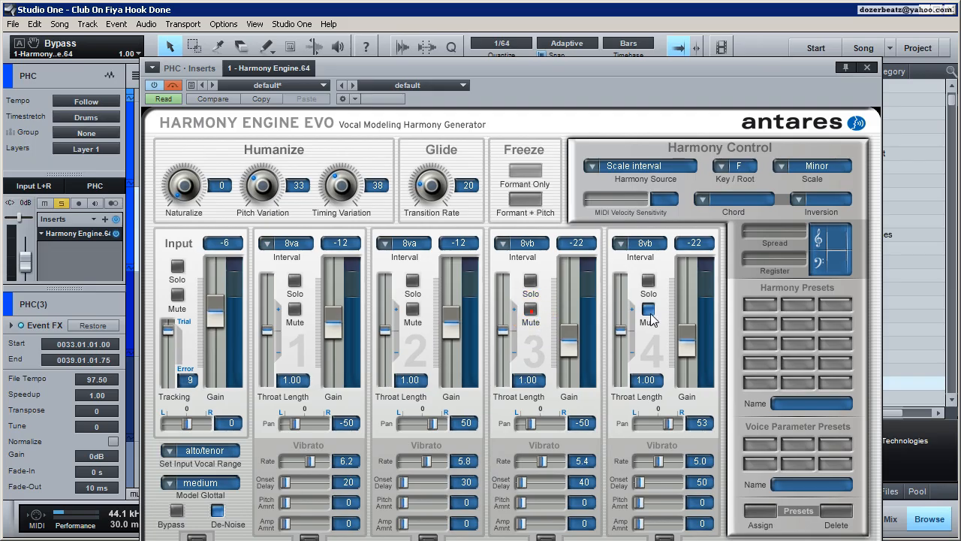
click(650, 313)
key(space)
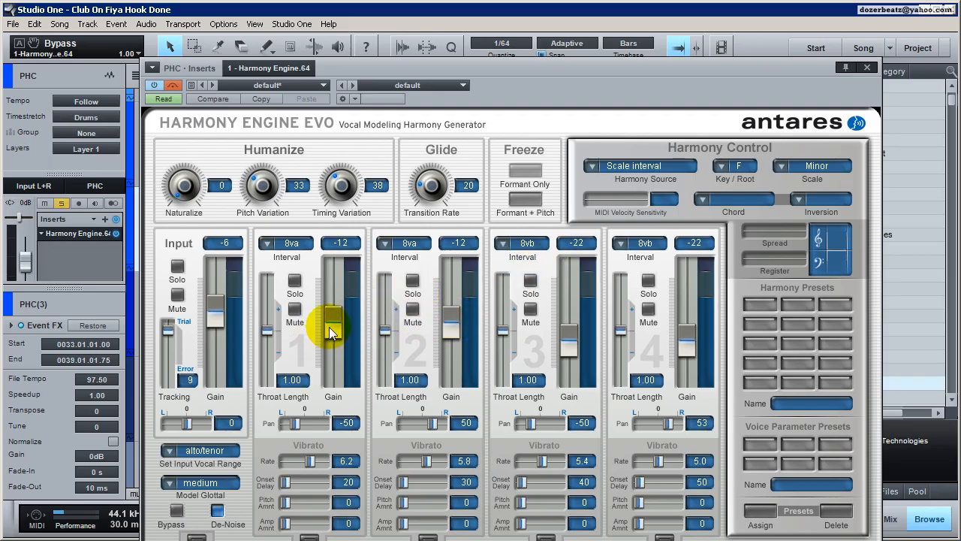
Lower the gain of harmony voices 1 and 2 to -19 and of voice 3 to -inf.
drag(329, 327, 330, 344)
drag(451, 323, 457, 347)
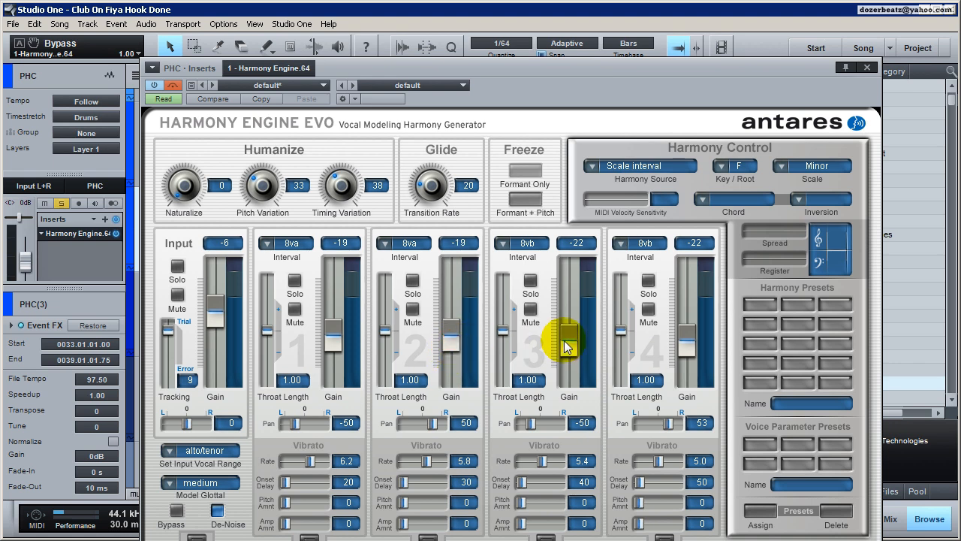
drag(565, 337, 569, 377)
Mute harmony voices 3 and 4 in the Harmony Engine.
click(649, 309)
click(530, 308)
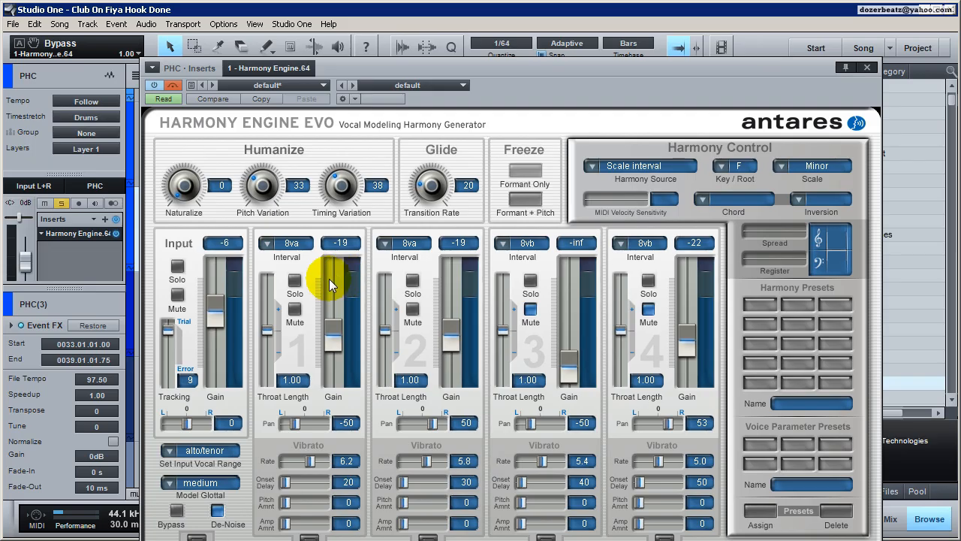
click(530, 309)
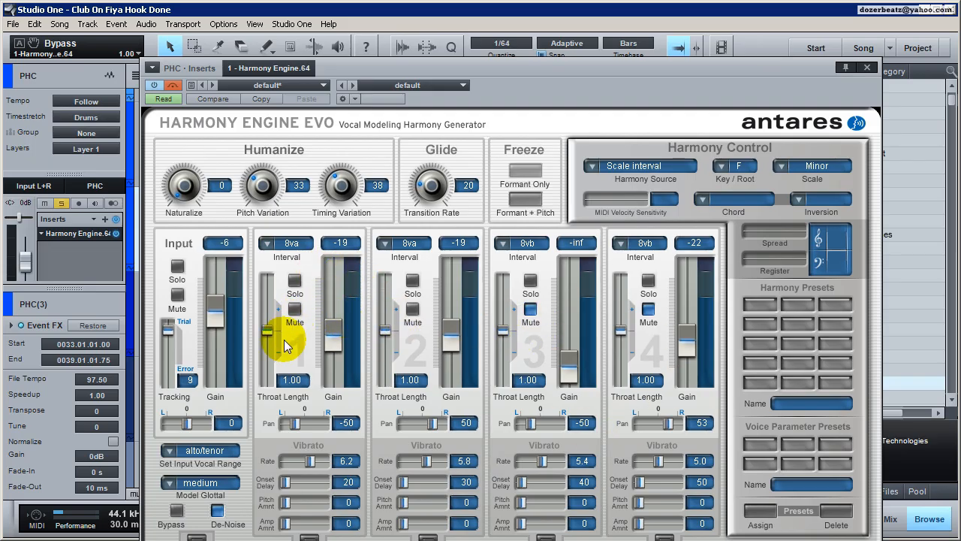
Set the throat length to 1.05 for voice 1 and 0.98 for voice 2, Naturalize to 29 and Transition Rate to 45.
drag(271, 333, 270, 329)
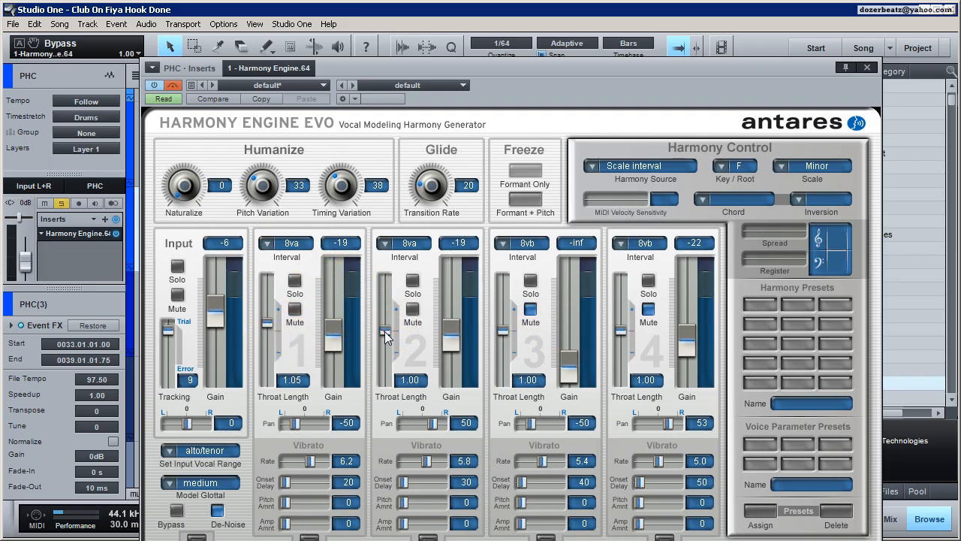
drag(386, 332, 384, 334)
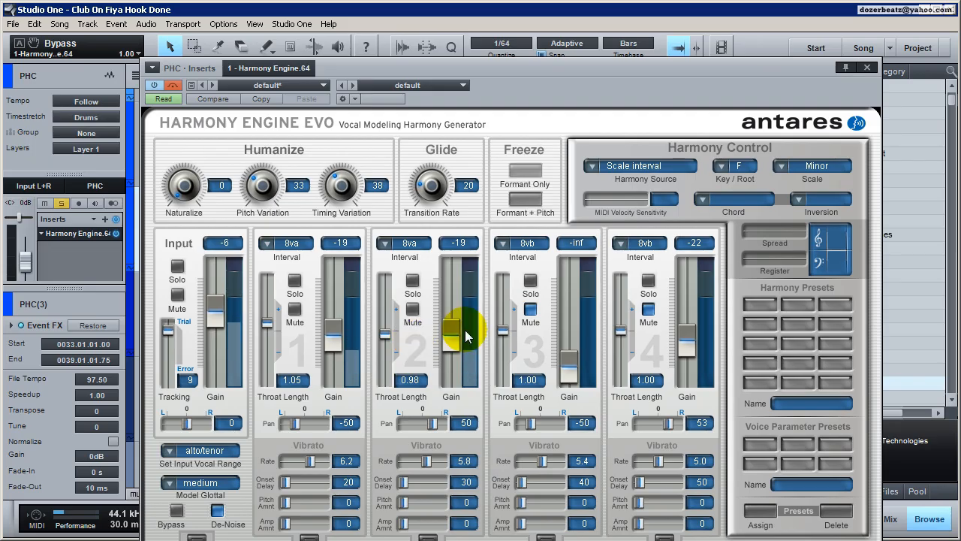
drag(184, 187, 179, 167)
drag(410, 196, 413, 149)
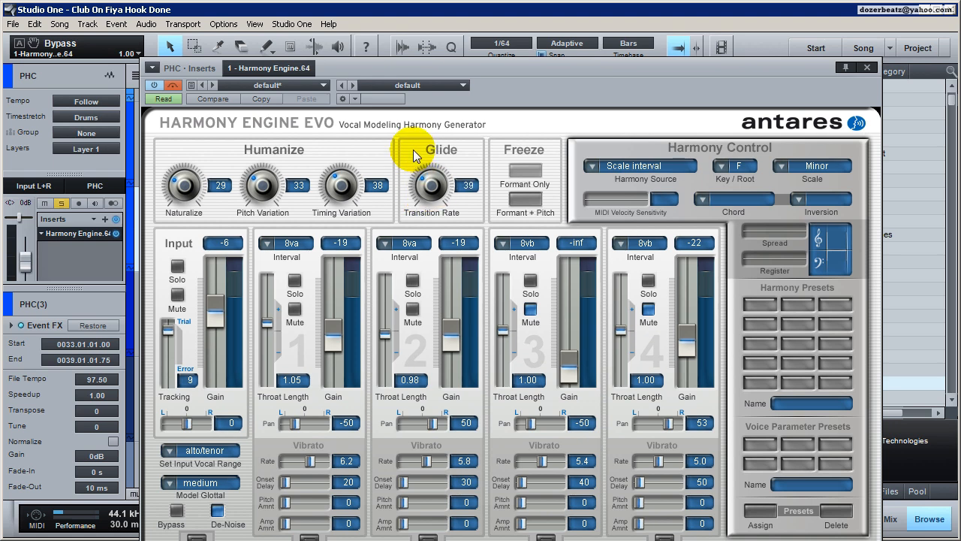
click(522, 345)
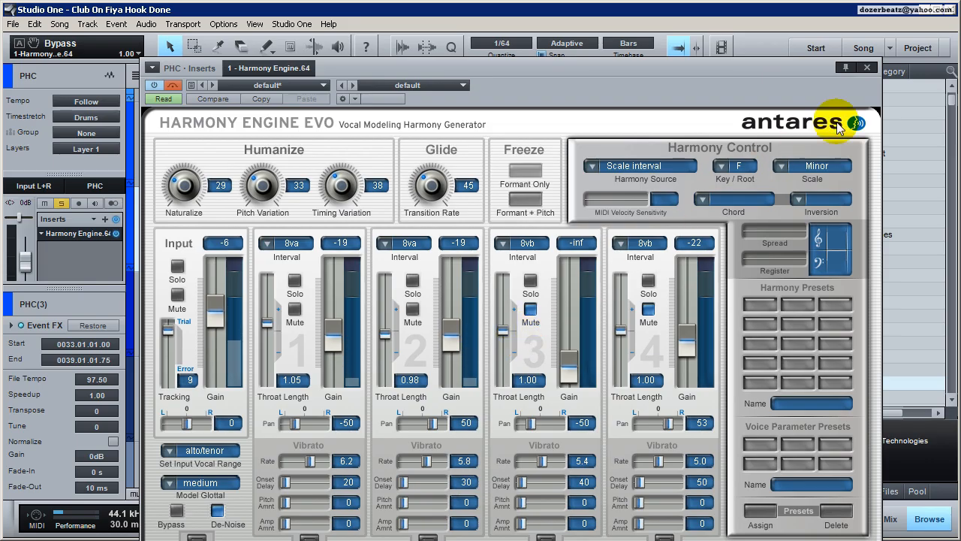
click(867, 67)
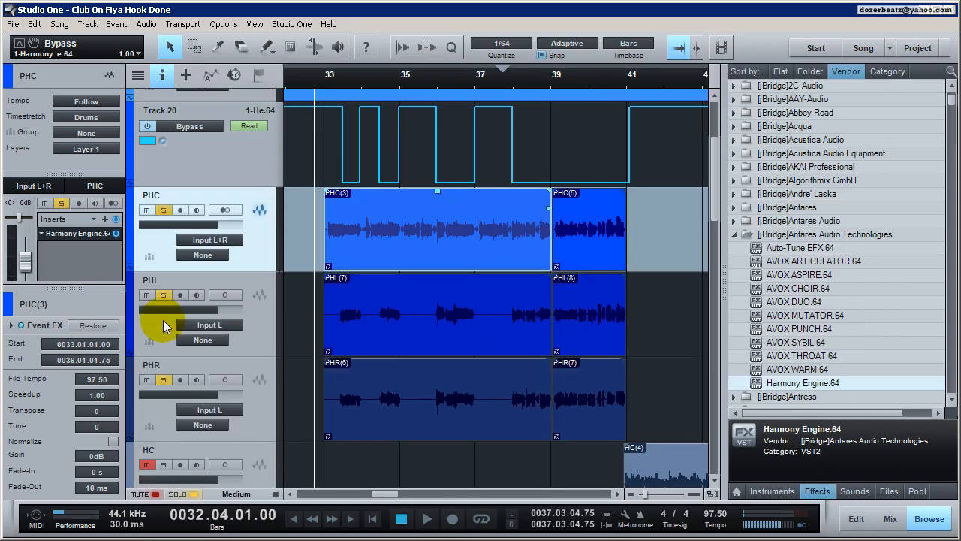
Mute the PHL and PHR tracks and raise harmony voices 1 and 2 to -17 in PHC's Harmony Engine.
click(146, 295)
click(146, 380)
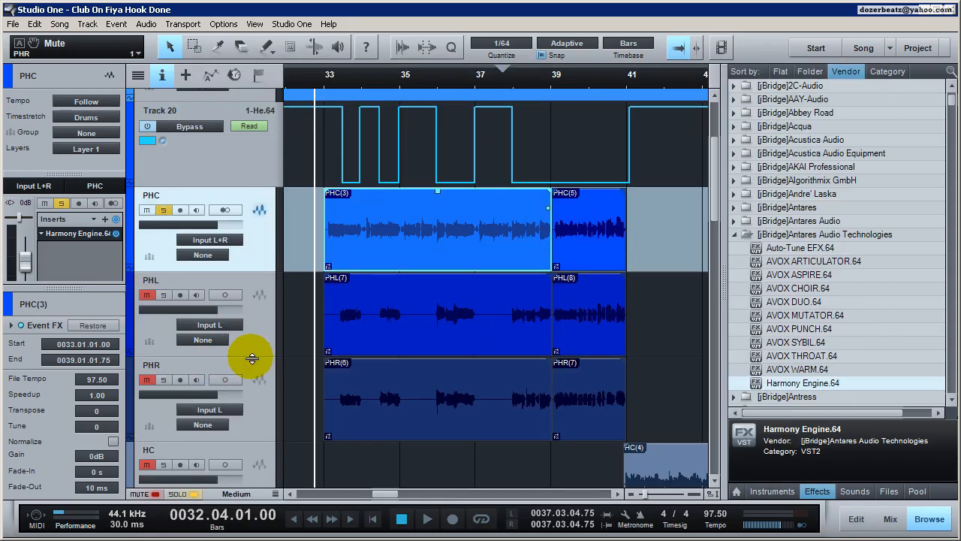
click(98, 235)
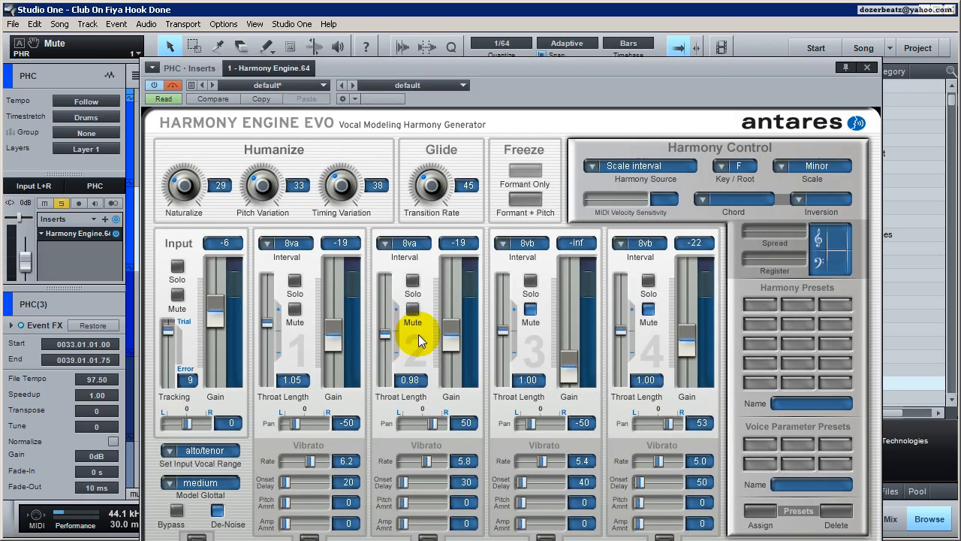
drag(452, 335, 452, 331)
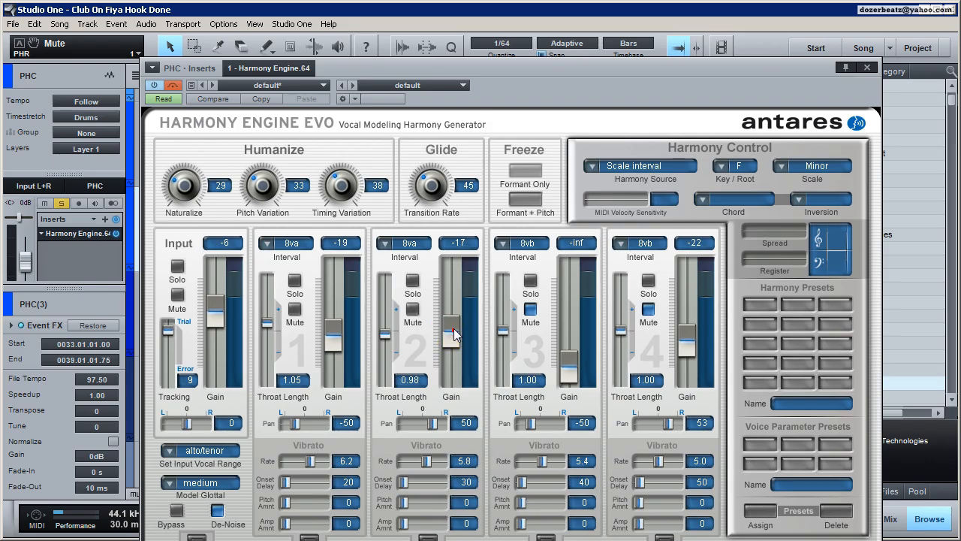
drag(336, 339, 333, 331)
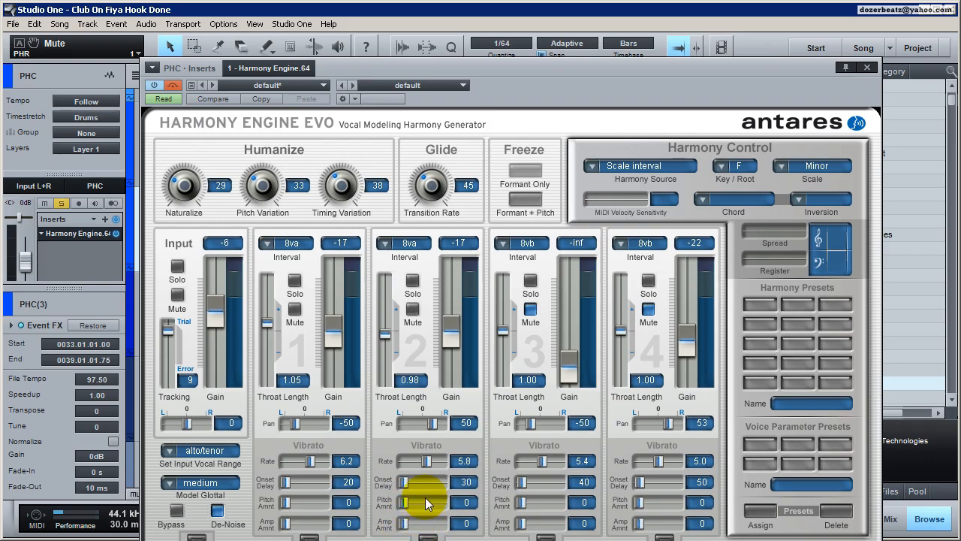
click(867, 69)
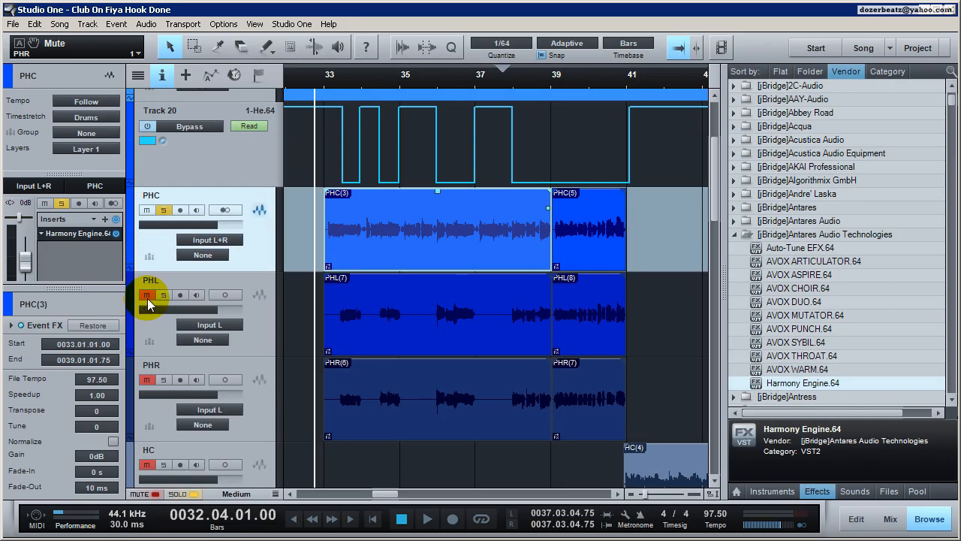
Unmute harmony voices 3 and 4 in PHC's Harmony Engine and raise the gain of voices 1 and 2 to -15.
double_click(88, 234)
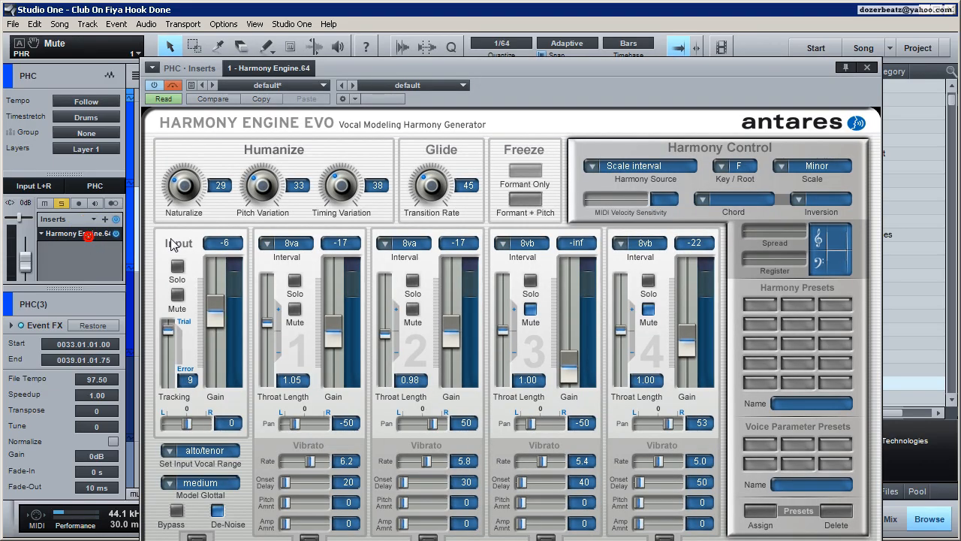
click(530, 308)
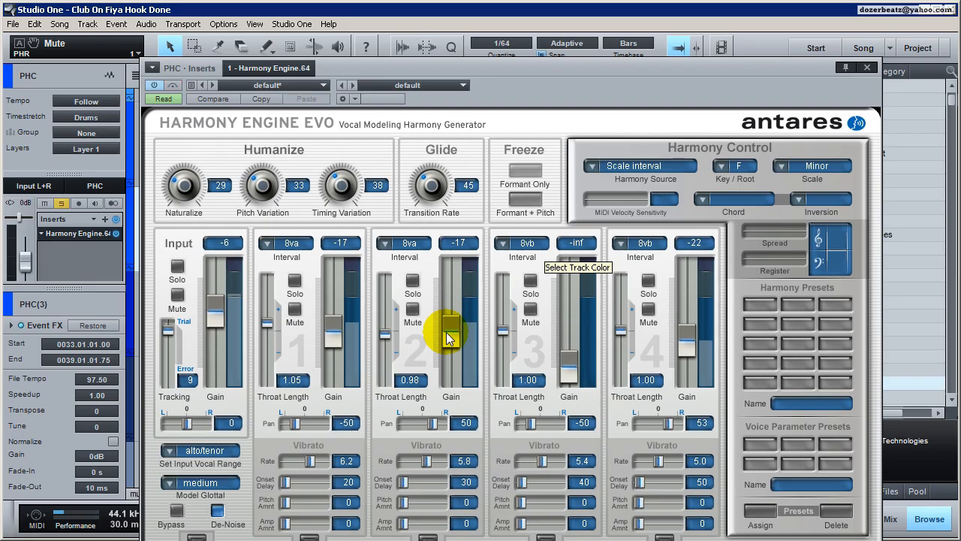
drag(448, 337, 447, 336)
drag(331, 342, 333, 337)
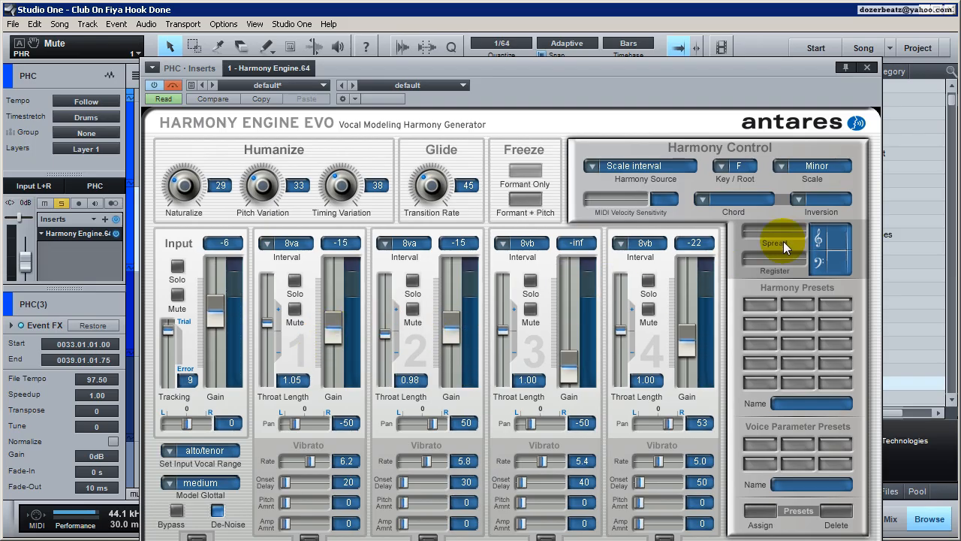
click(867, 66)
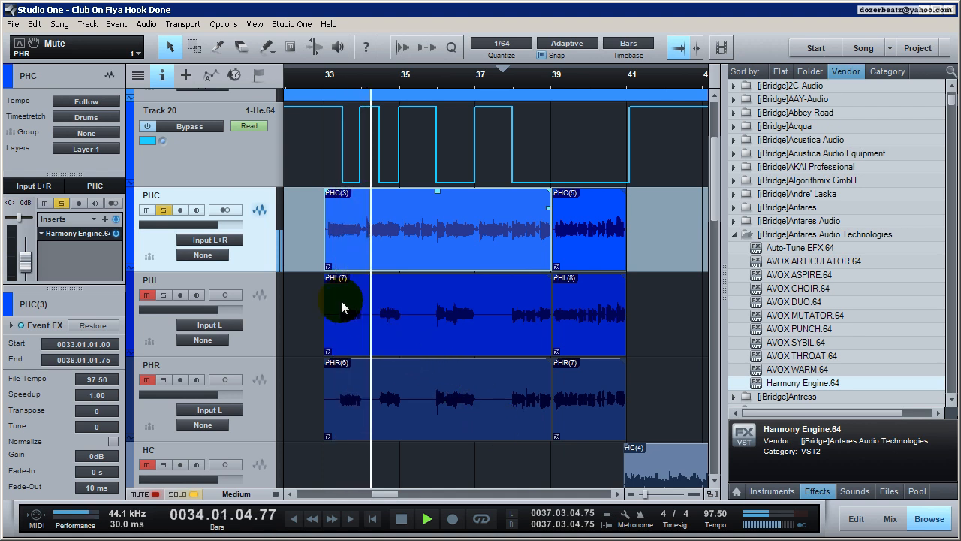
Unmute the PHL and PHR tracks during playback, check the levels in the mixer, and stop playback.
click(142, 298)
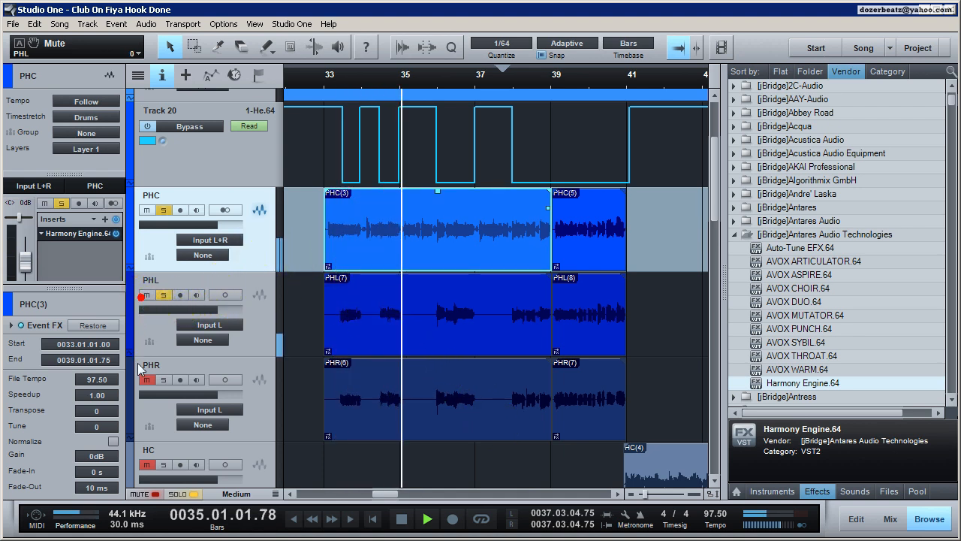
click(141, 382)
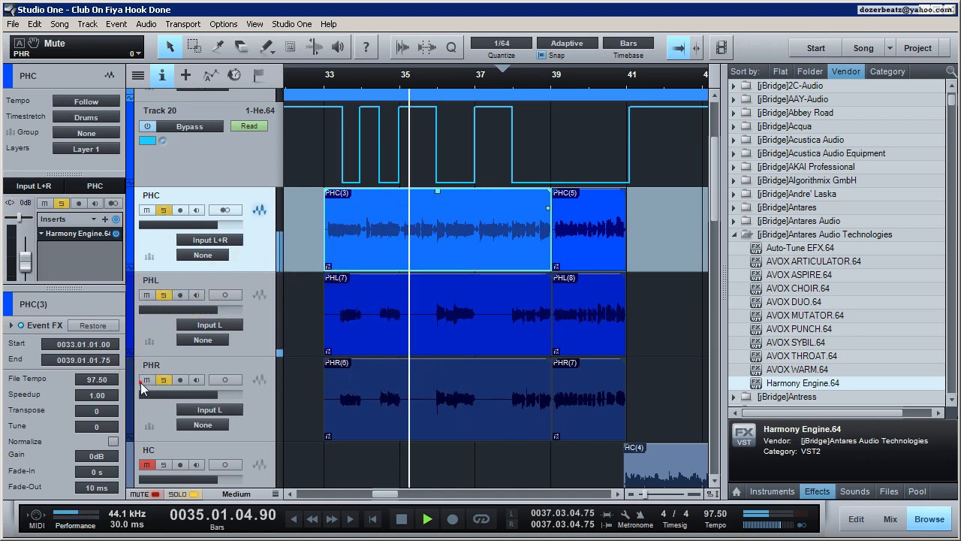
click(891, 519)
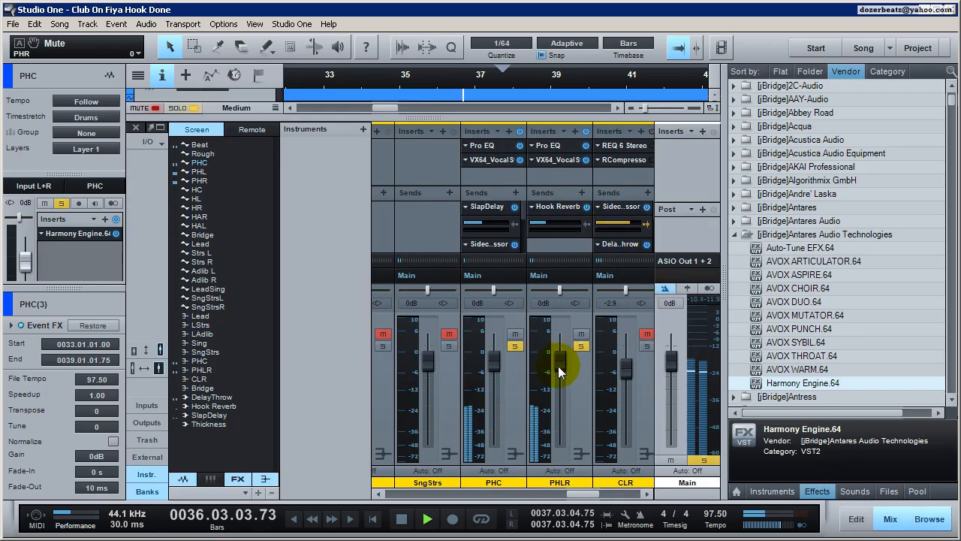
key(space)
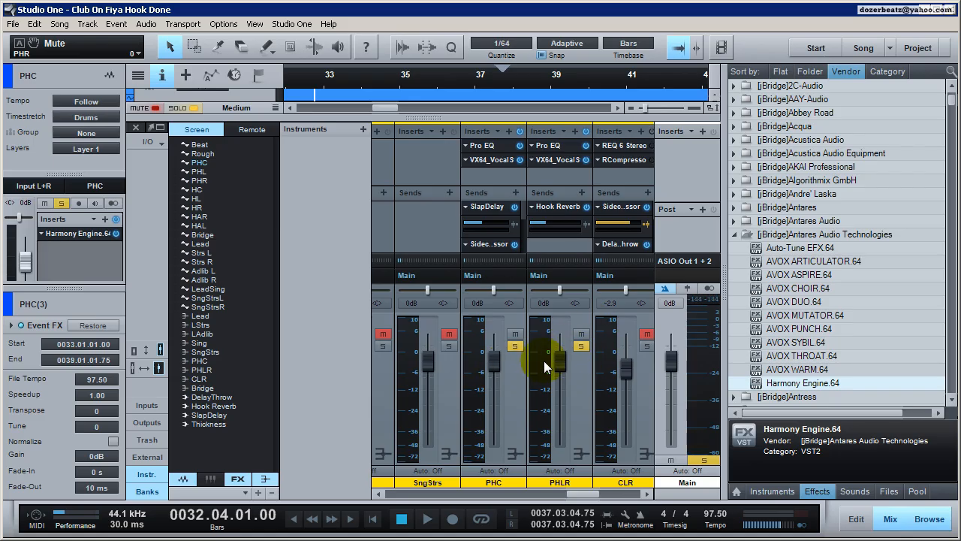
Lower the output level of the VX64 Vocal Strip on the PHLR bus to -12.5 dB during playback.
click(571, 159)
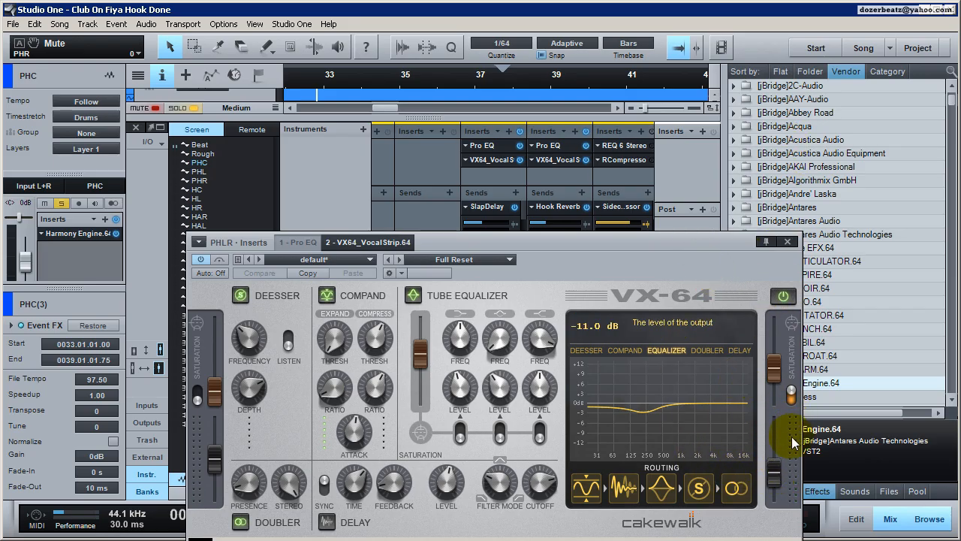
drag(778, 481, 777, 485)
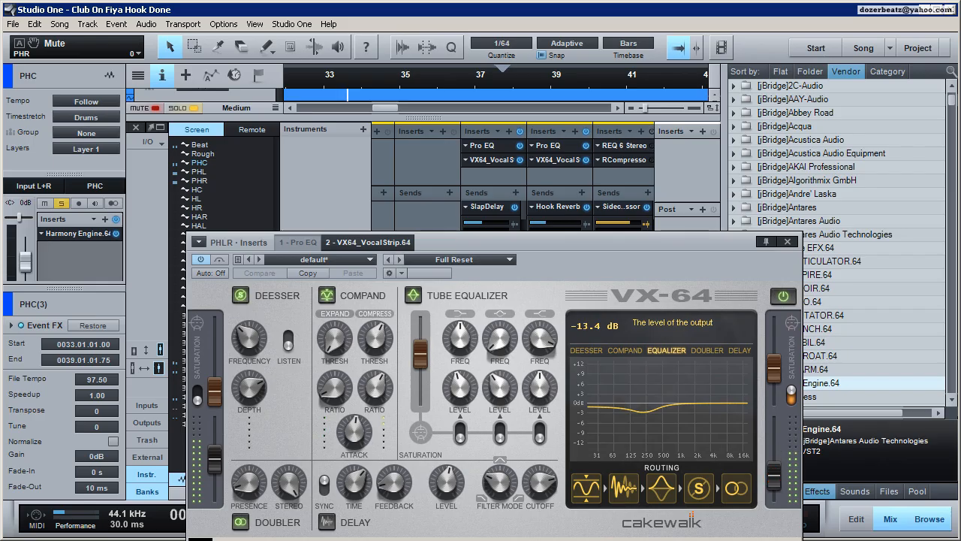
click(786, 241)
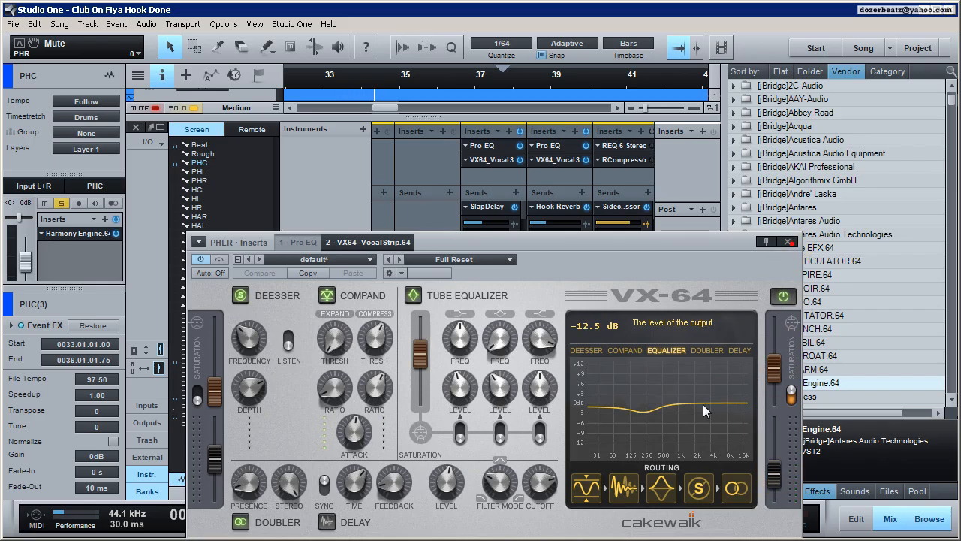
key(space)
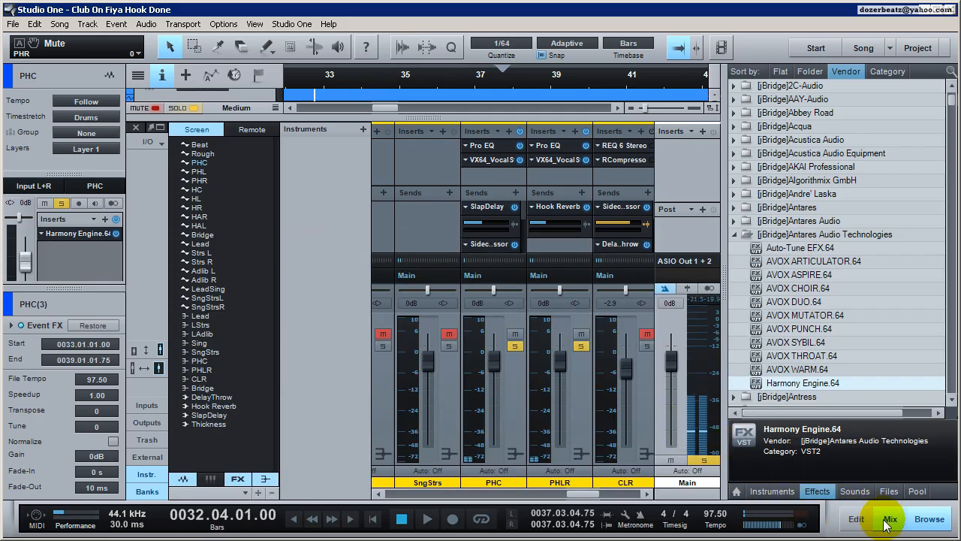
Hide the mixer and play the soloed PHC, PHL and PHR tracks from just before bar 33 to about bar 41.
click(888, 524)
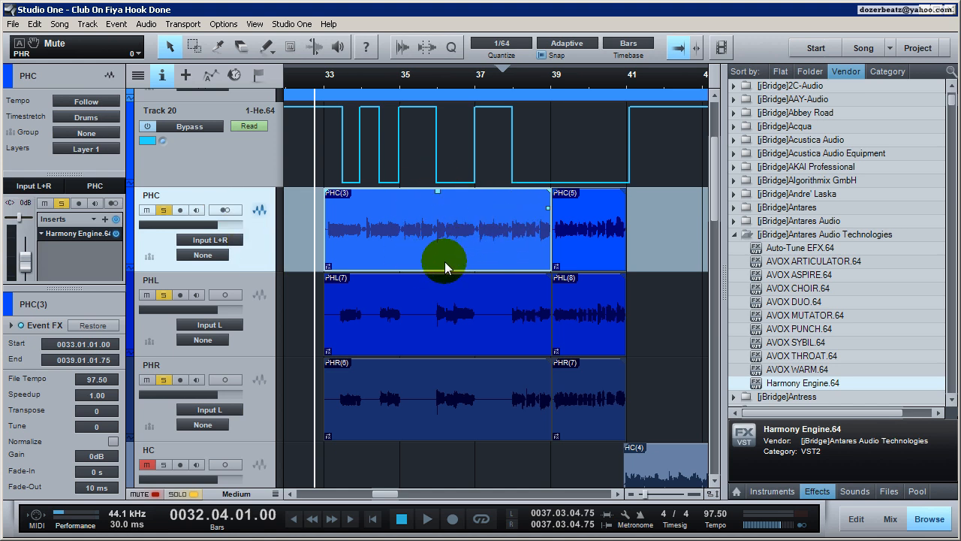
key(space)
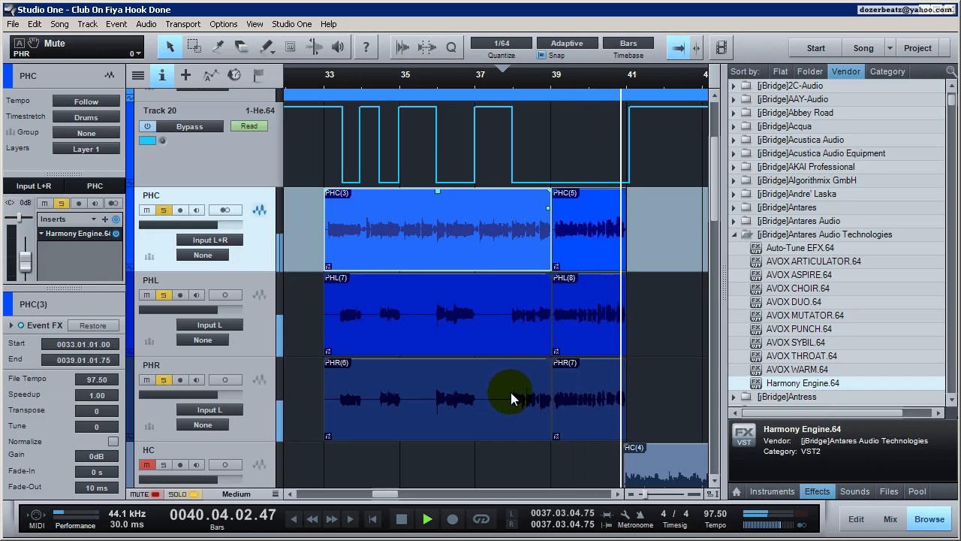
key(space)
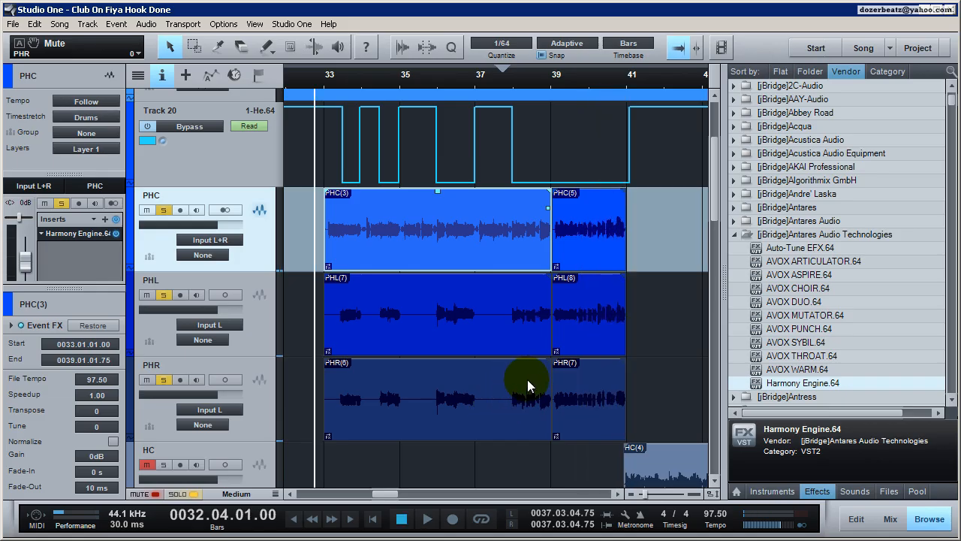
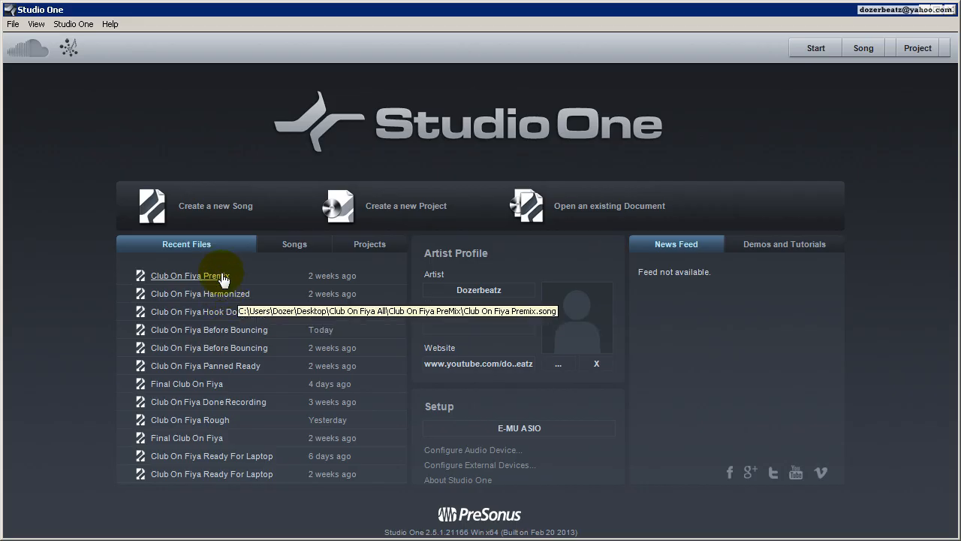
Open the recent song Club On Fiya Premix and close the record panel.
click(223, 276)
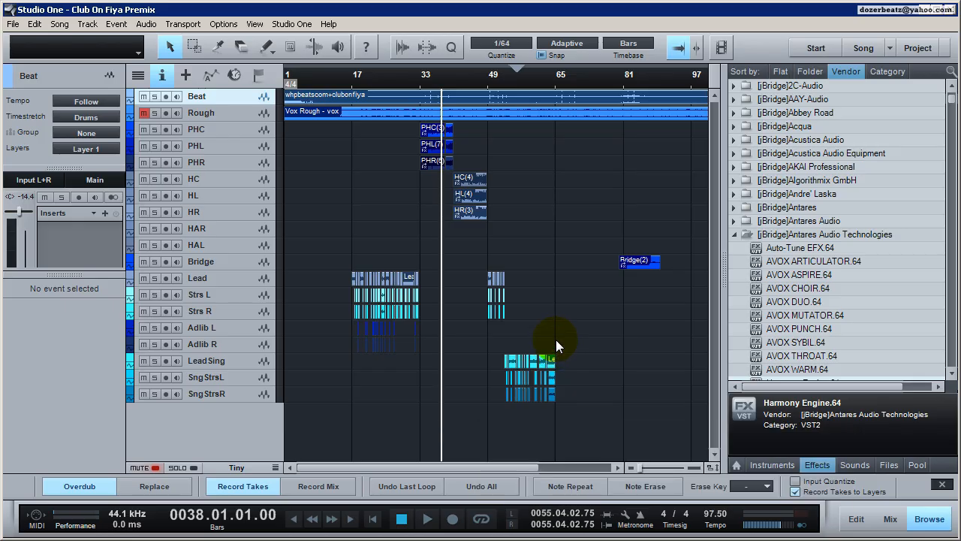
click(942, 484)
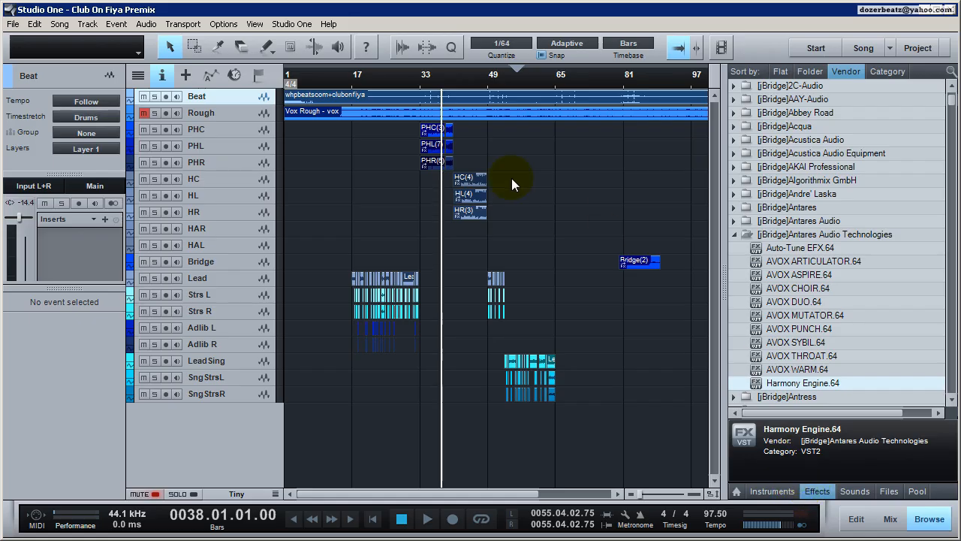
Survey the song arrangement by highlighting the LeadSing, Lead, Adlib and Bridge clips and viewing the empty sections out to the song's end.
drag(407, 143, 507, 201)
drag(584, 418, 487, 356)
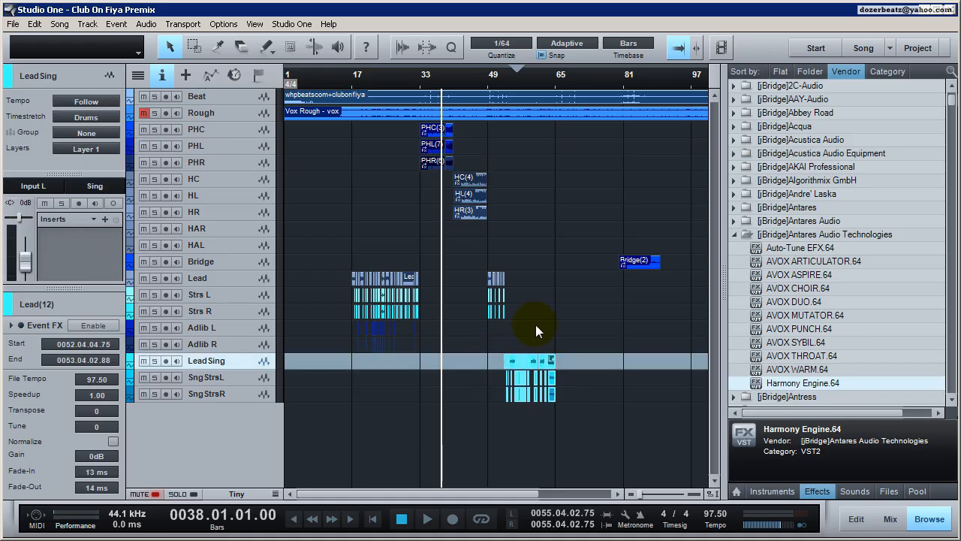
drag(526, 325, 481, 277)
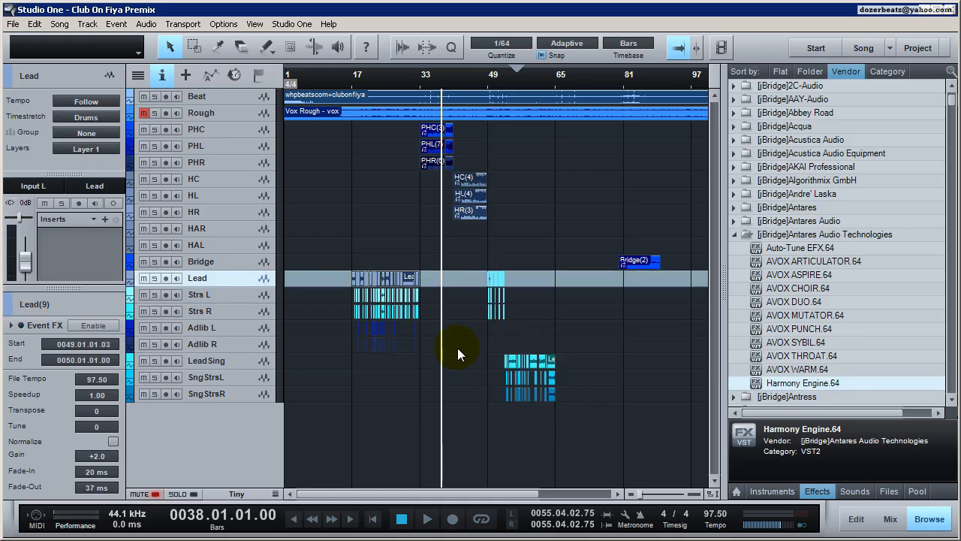
click(481, 276)
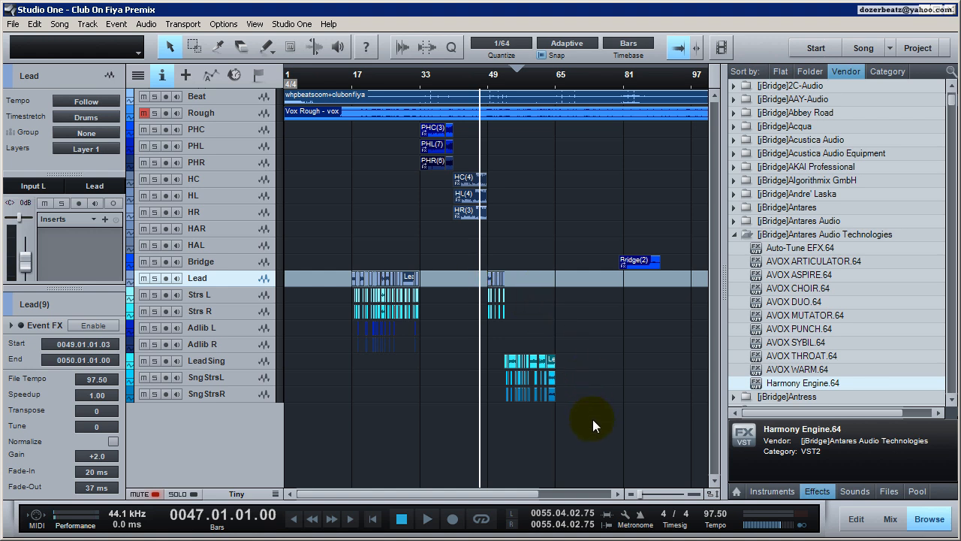
drag(589, 434, 563, 444)
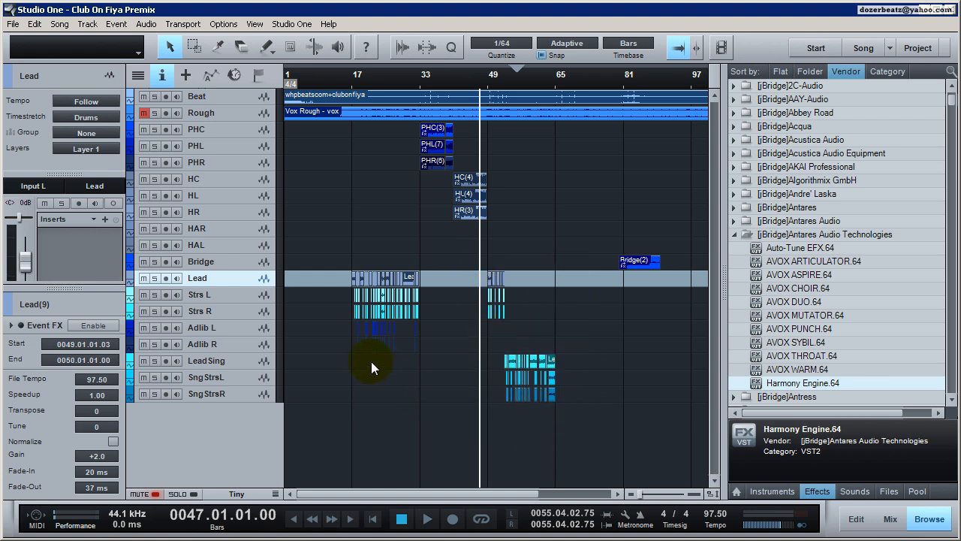
drag(403, 365, 362, 328)
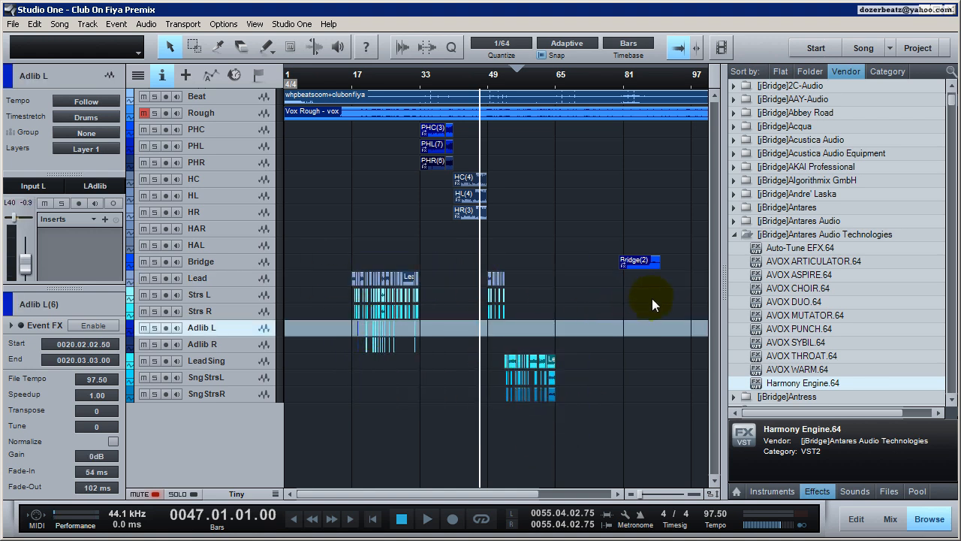
drag(673, 294, 626, 265)
click(611, 294)
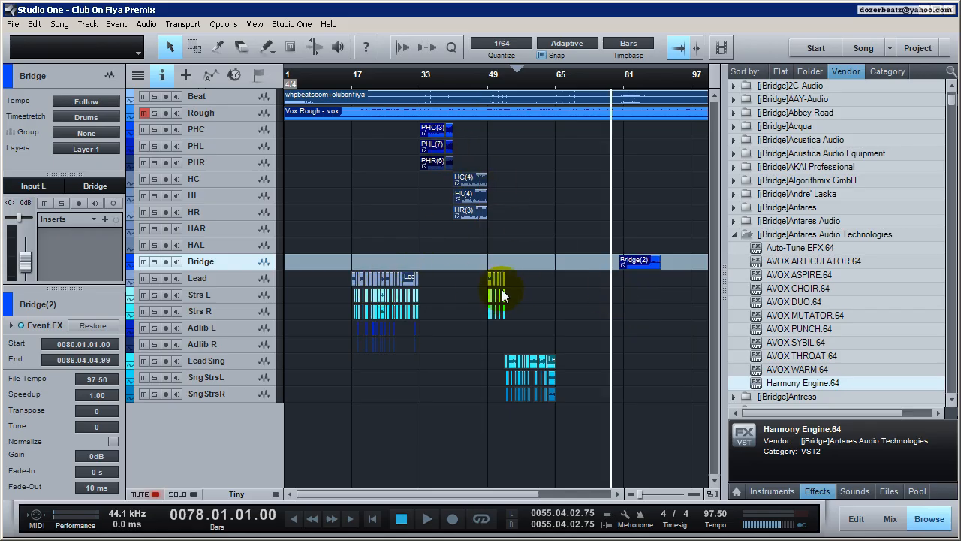
click(547, 381)
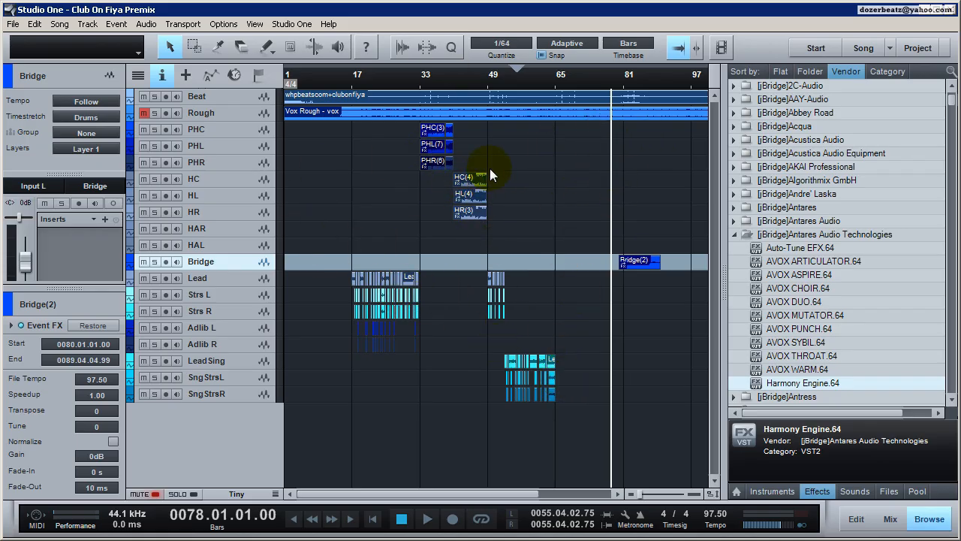
scroll(430, 82, up, 3)
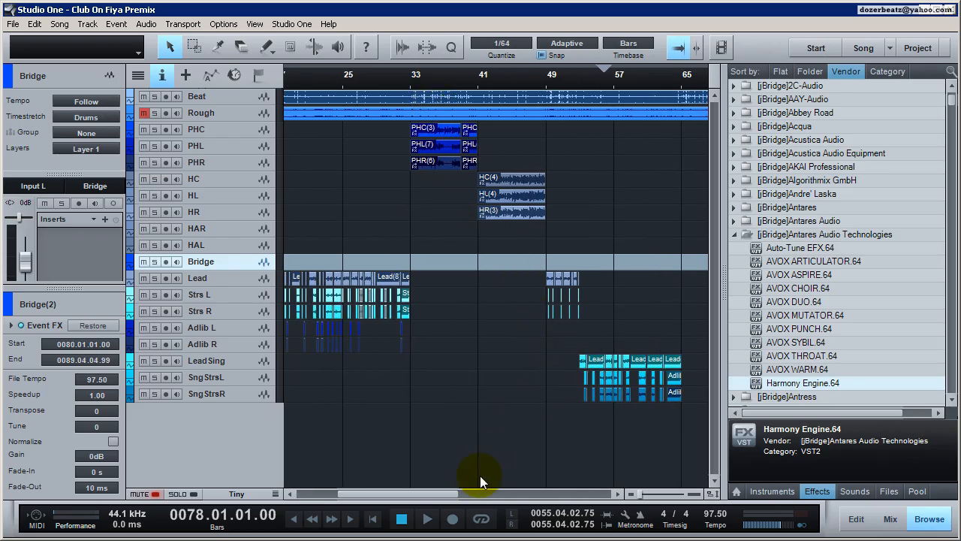
drag(433, 495, 506, 498)
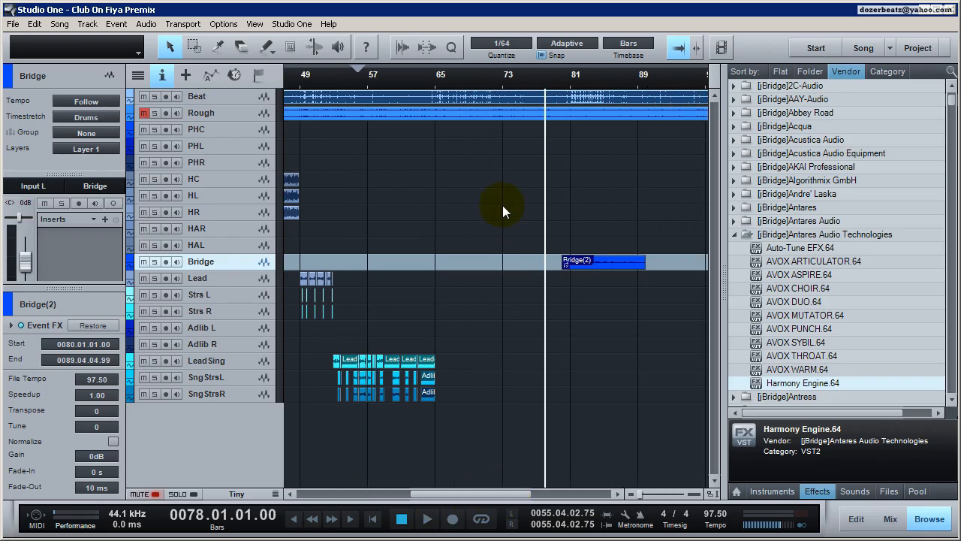
click(510, 177)
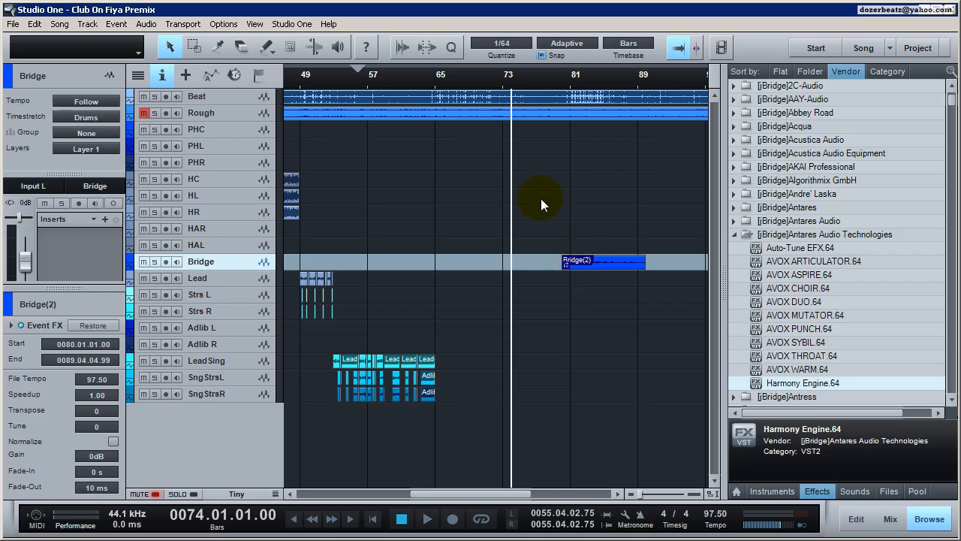
drag(499, 493, 429, 493)
drag(640, 495, 637, 496)
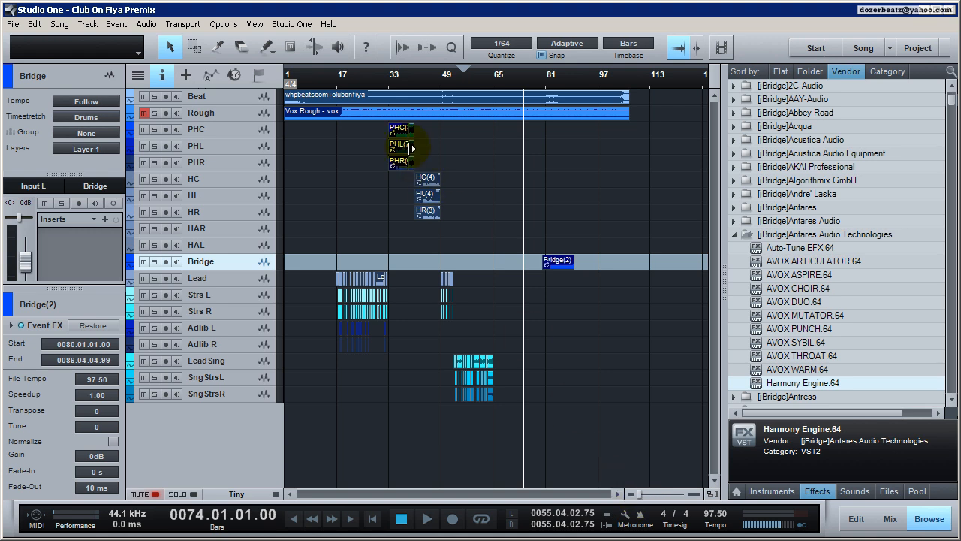
Play the song from bar 33, mute the Beat track, and stop playback.
click(381, 73)
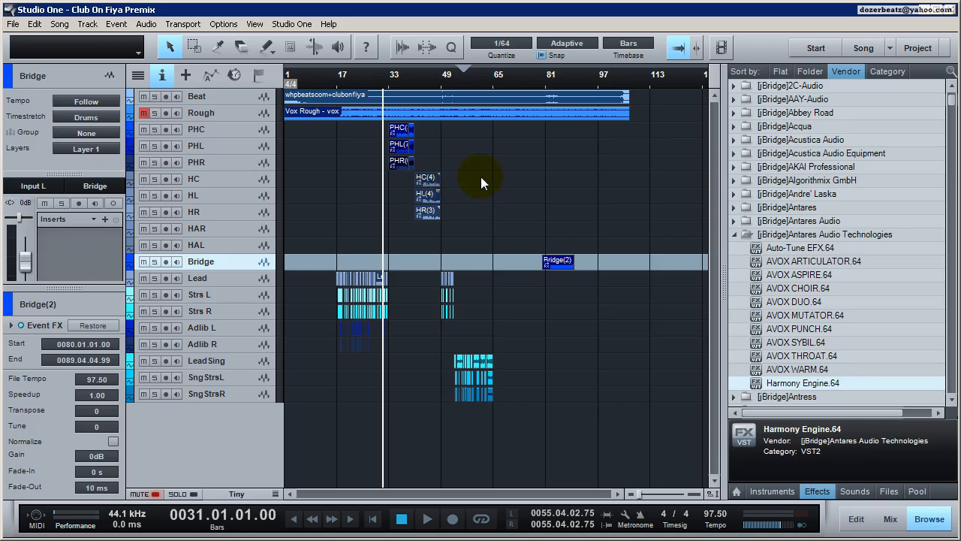
click(385, 80)
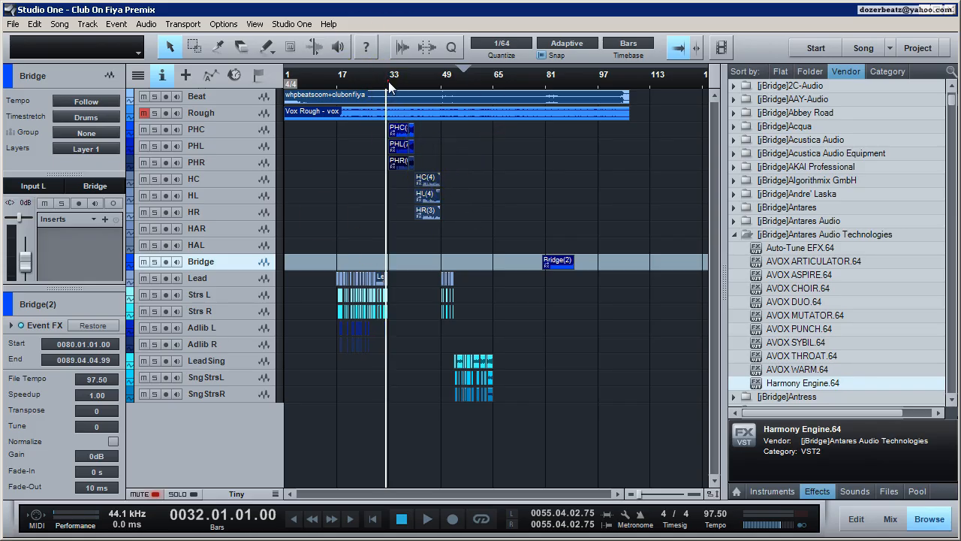
click(388, 82)
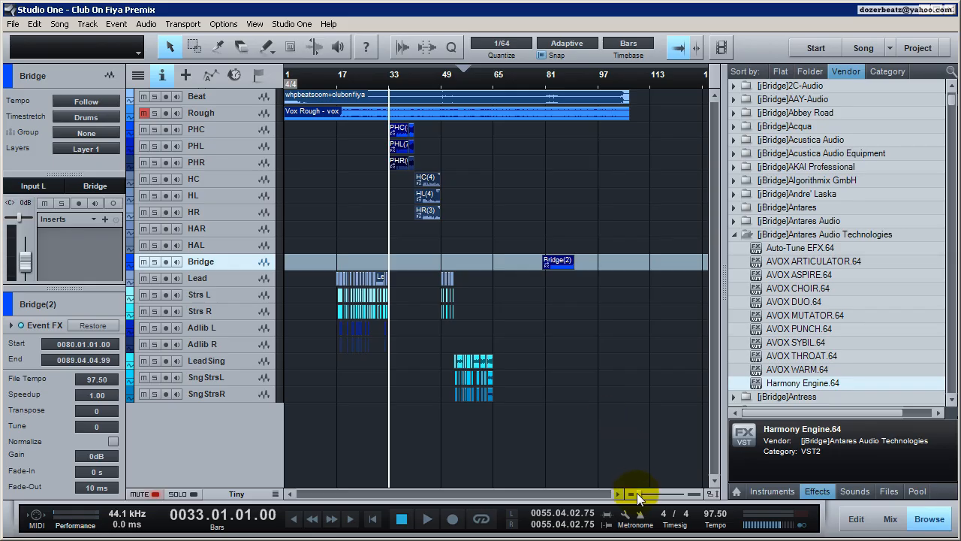
drag(640, 495, 640, 496)
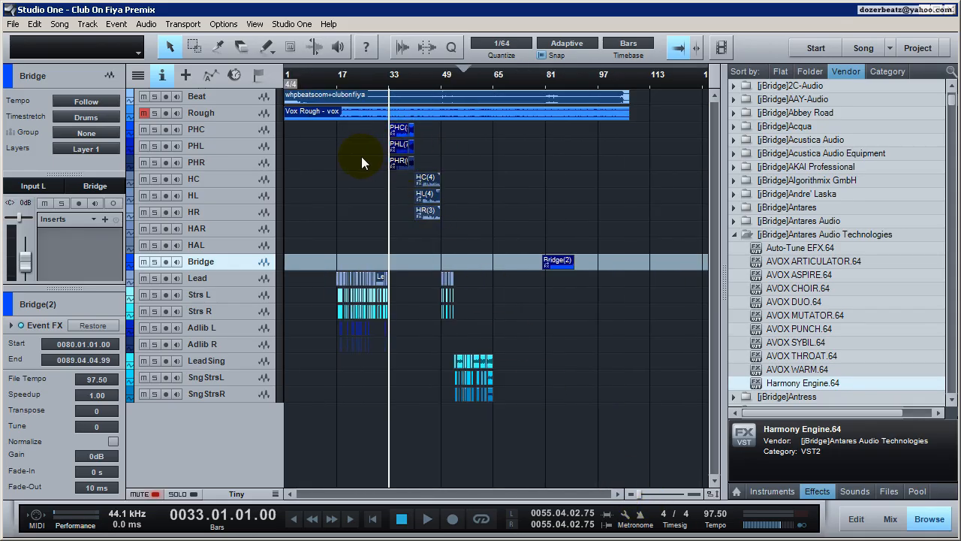
key(space)
click(144, 96)
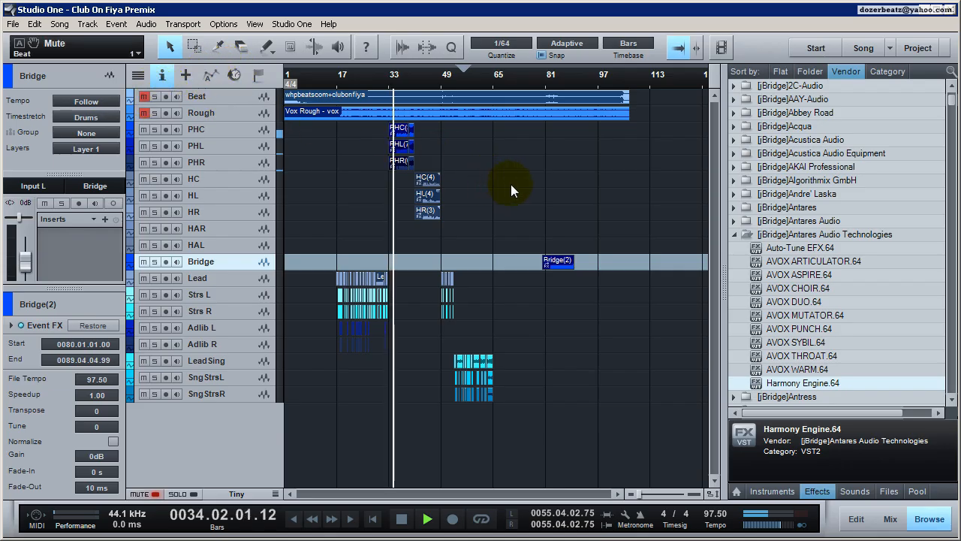
key(space)
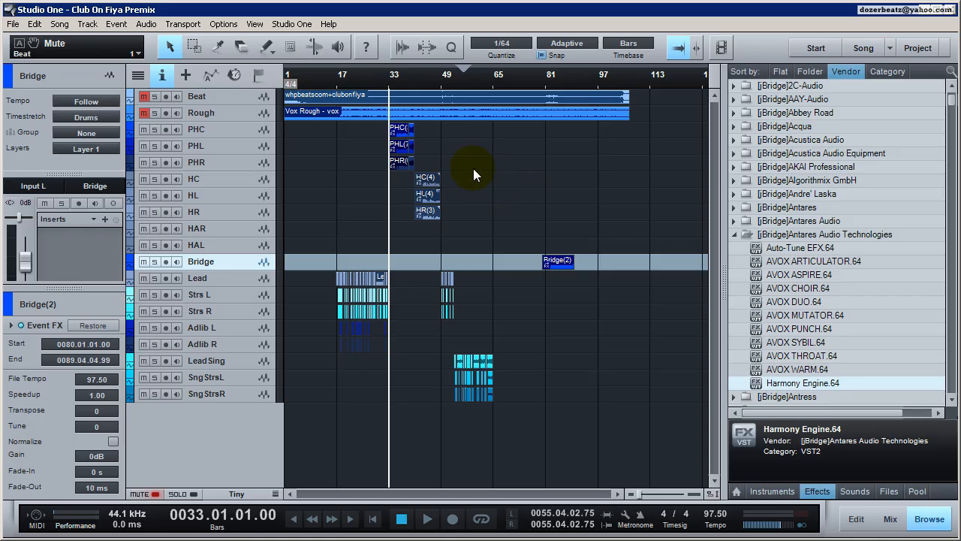
Check the panning and output routing of the PHL, PHR, HC, HL and HR tracks one after another.
click(242, 145)
click(239, 159)
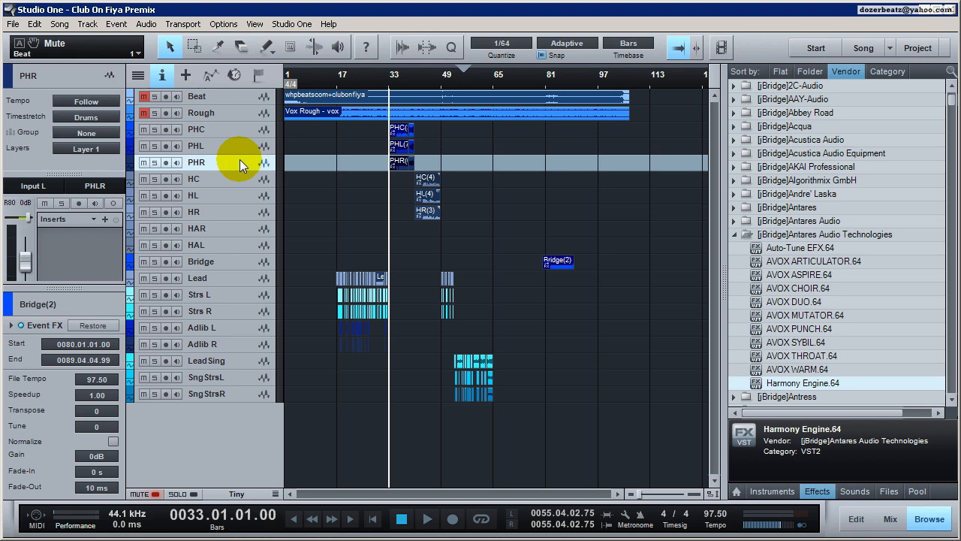
click(236, 182)
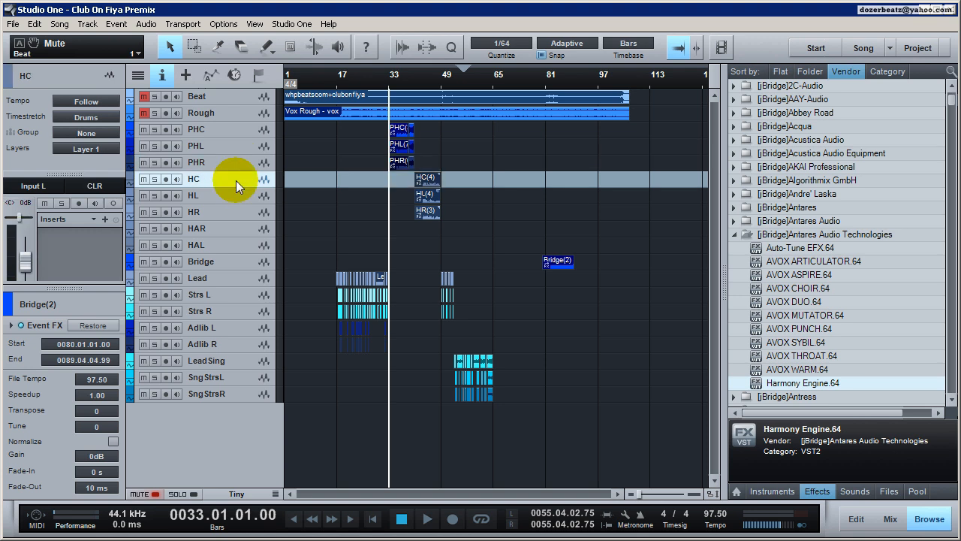
click(235, 193)
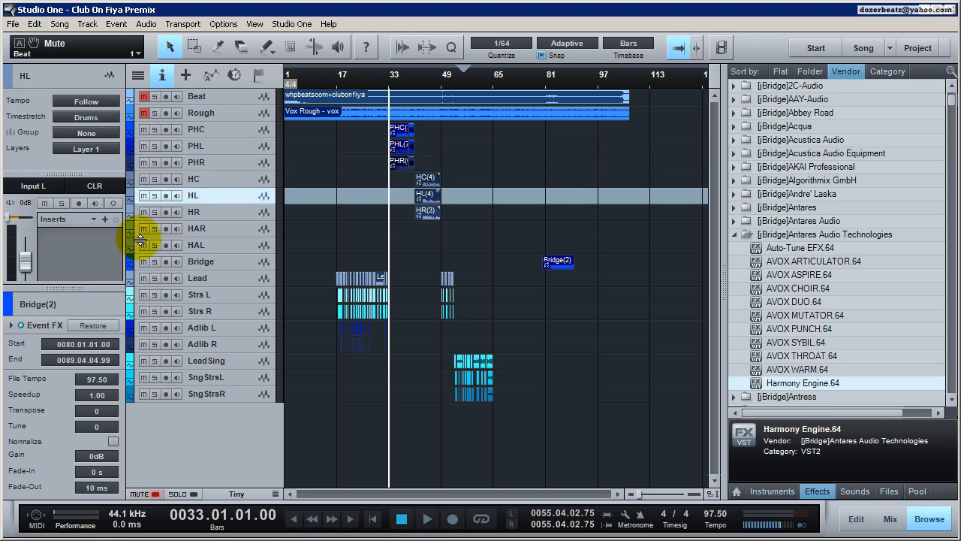
click(210, 215)
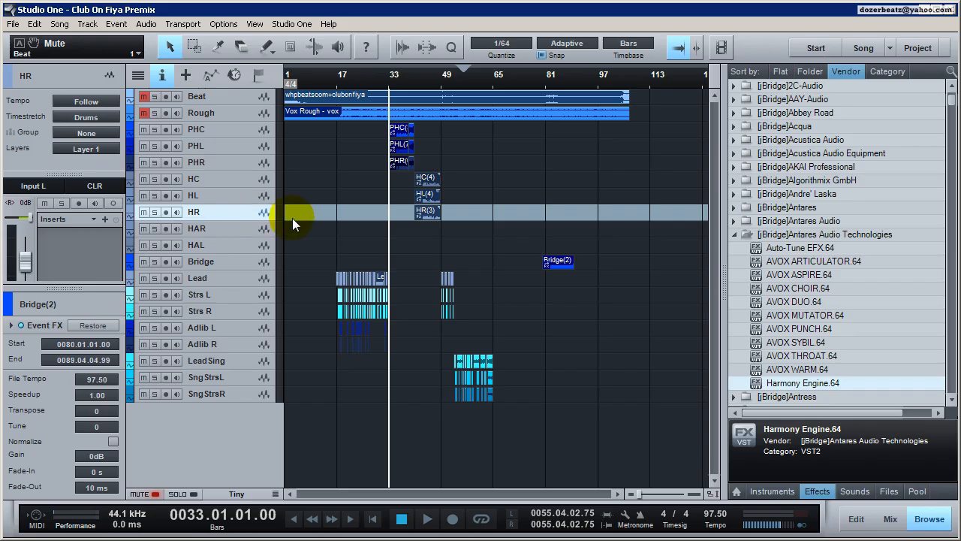
click(252, 178)
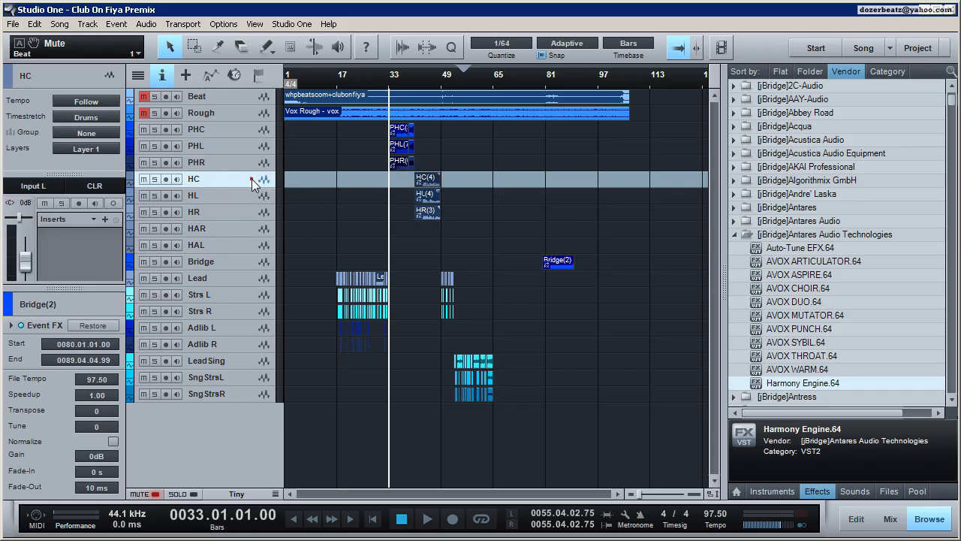
click(238, 199)
click(237, 211)
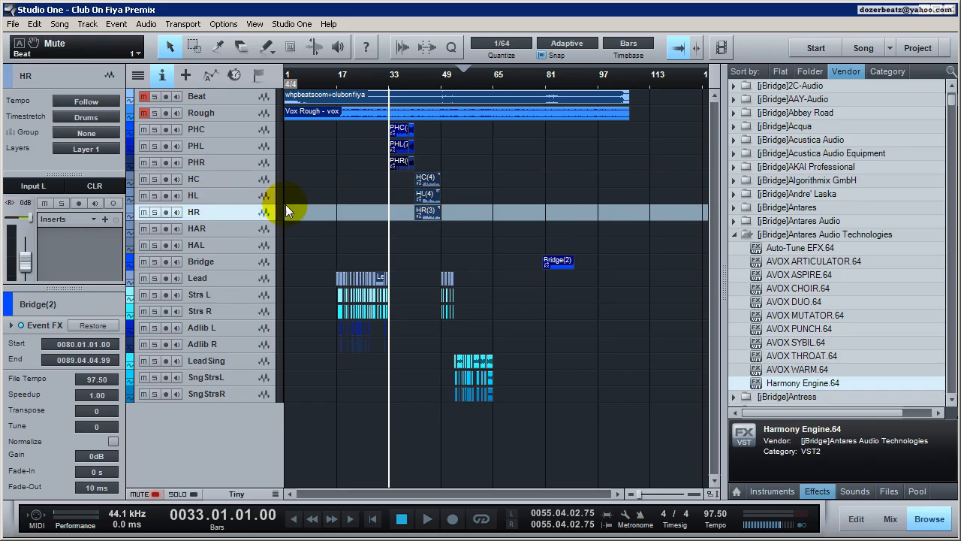
Select the HC, HL and HR clips from bar 41 to 49, and check the PHC, PHL and PHR tracks' panning and output routing.
drag(419, 79, 435, 115)
drag(520, 214, 404, 177)
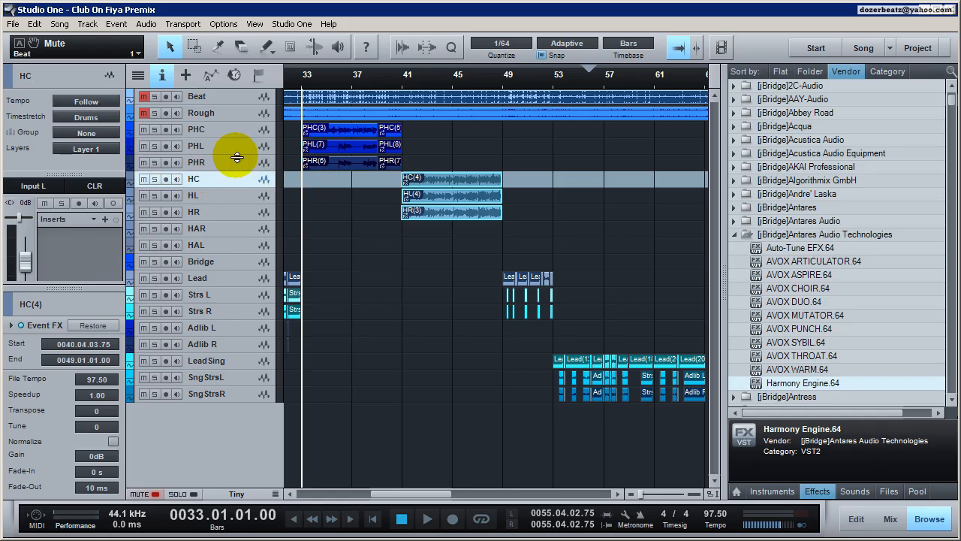
click(237, 131)
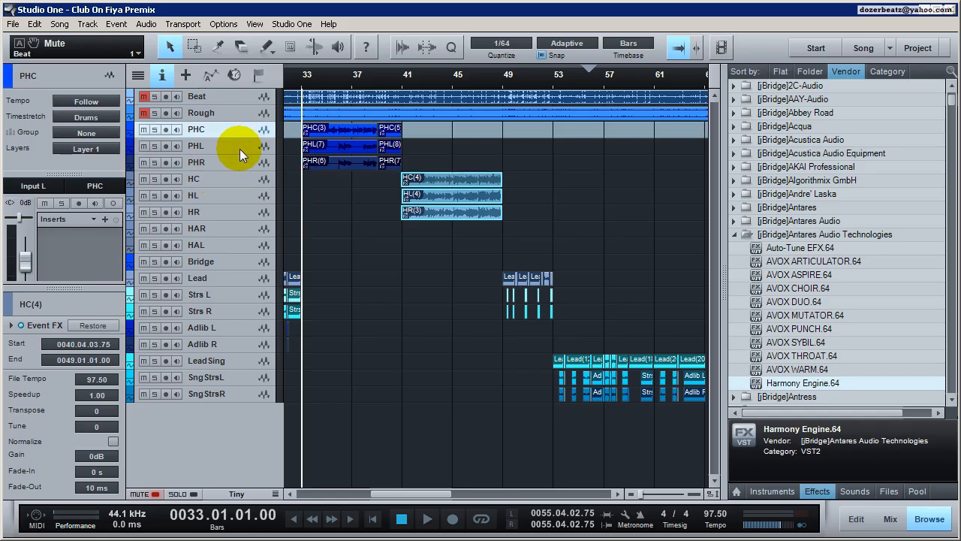
click(239, 148)
click(242, 162)
click(228, 149)
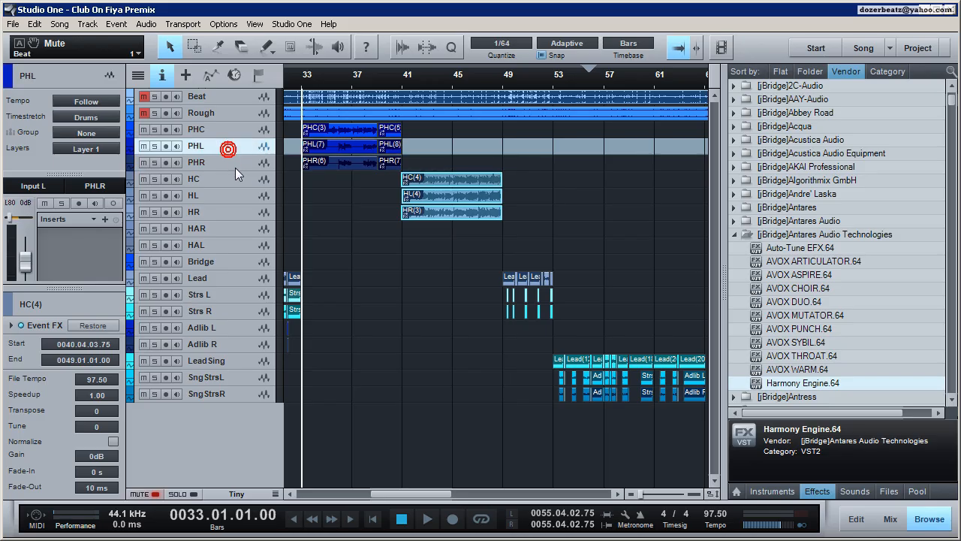
click(235, 168)
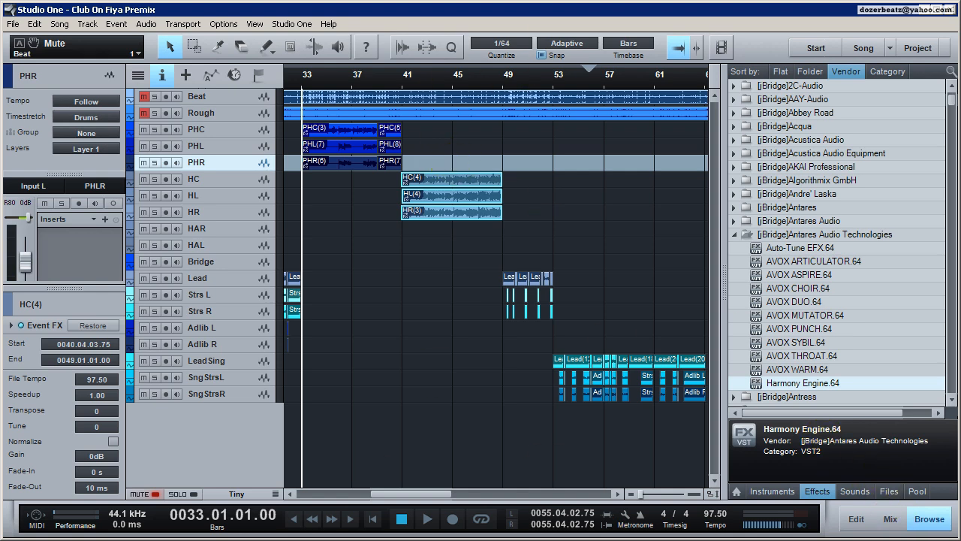
Show the mixer and examine the inserts and sends on the effect channels and vocal buses.
click(890, 518)
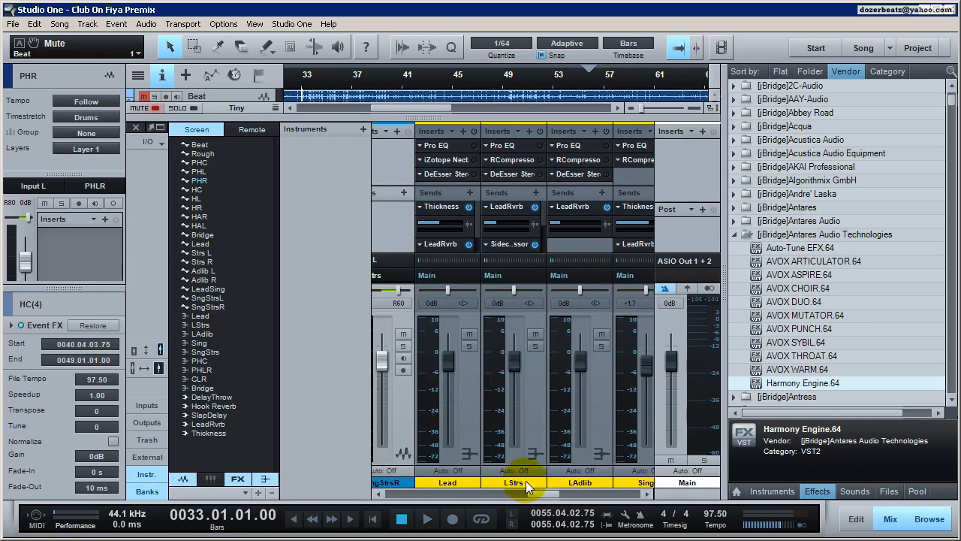
drag(535, 498, 616, 497)
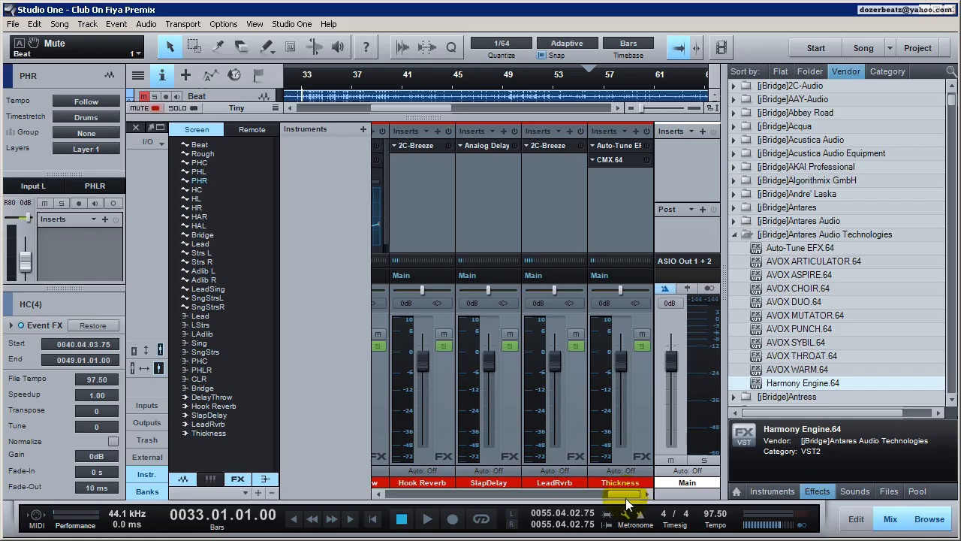
mouse_move(627, 498)
mouse_down()
mouse_move(598, 501)
mouse_move(629, 497)
mouse_up()
scroll(599, 494, left, 5)
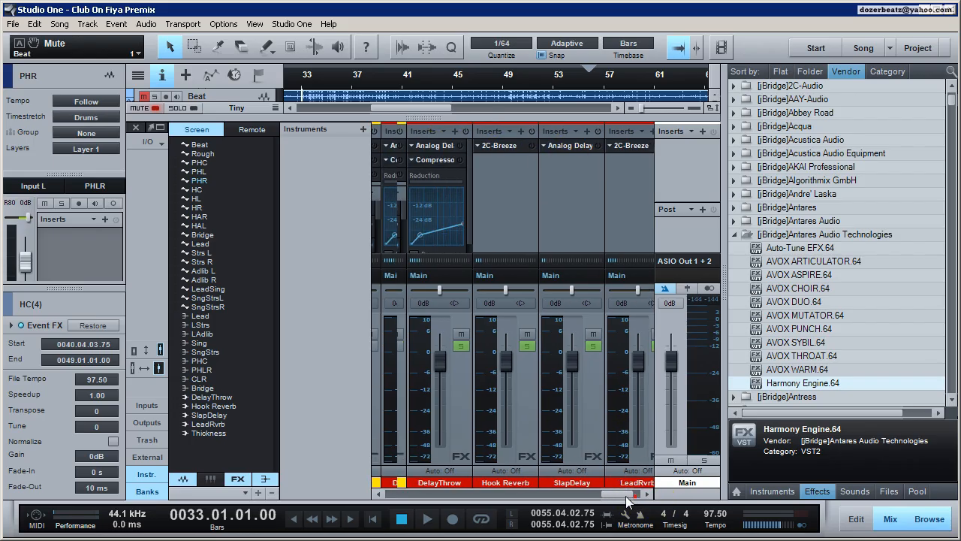
drag(623, 496, 557, 489)
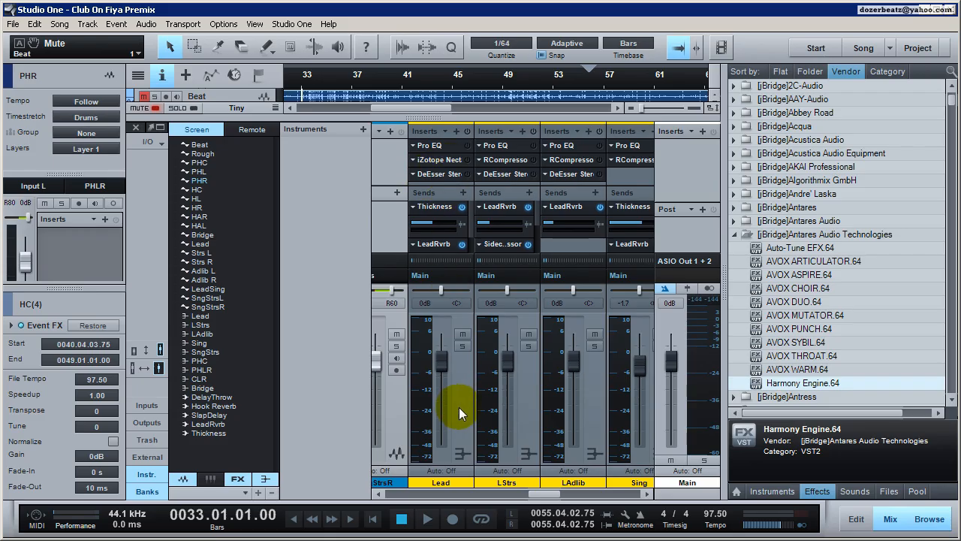
Inspect the iZotope Nectar settings on the Lead bus, close the plug-in, and view the remaining mixer channels.
double_click(441, 158)
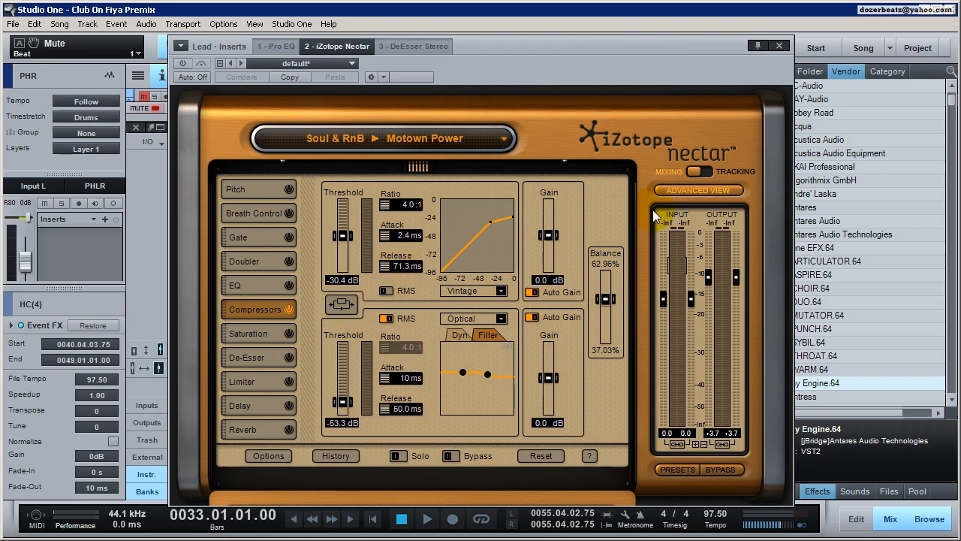
click(778, 46)
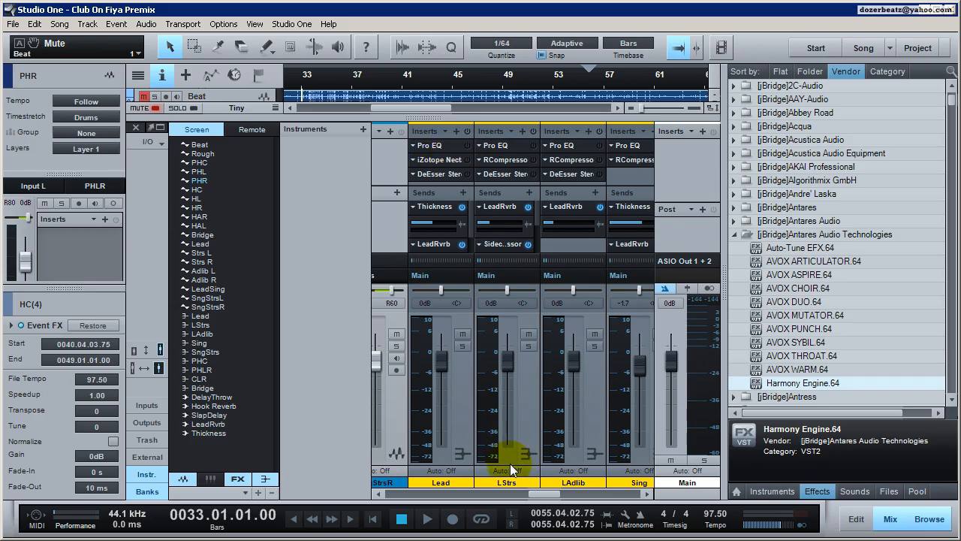
drag(541, 498, 607, 502)
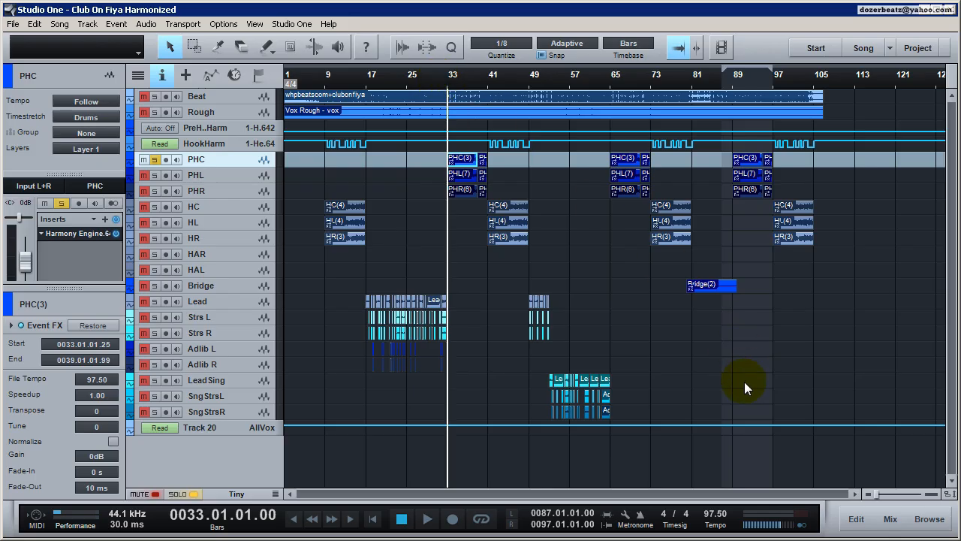
Set the track height to Minimal in the Club On Fiya Harmonized song.
click(275, 493)
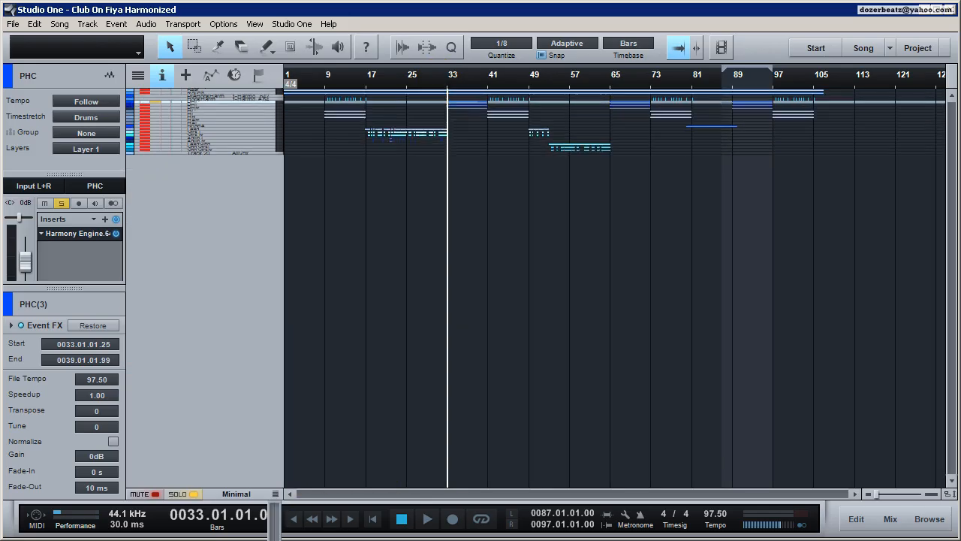
Set the track height to Normal and bring the vocal clips around bars 33 to 49 into closer view.
click(275, 493)
click(274, 493)
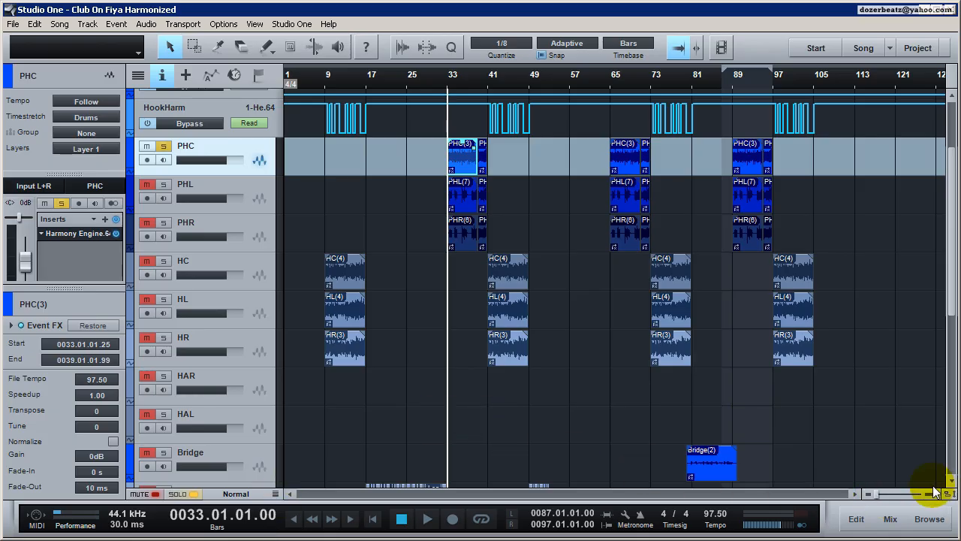
drag(876, 494, 872, 498)
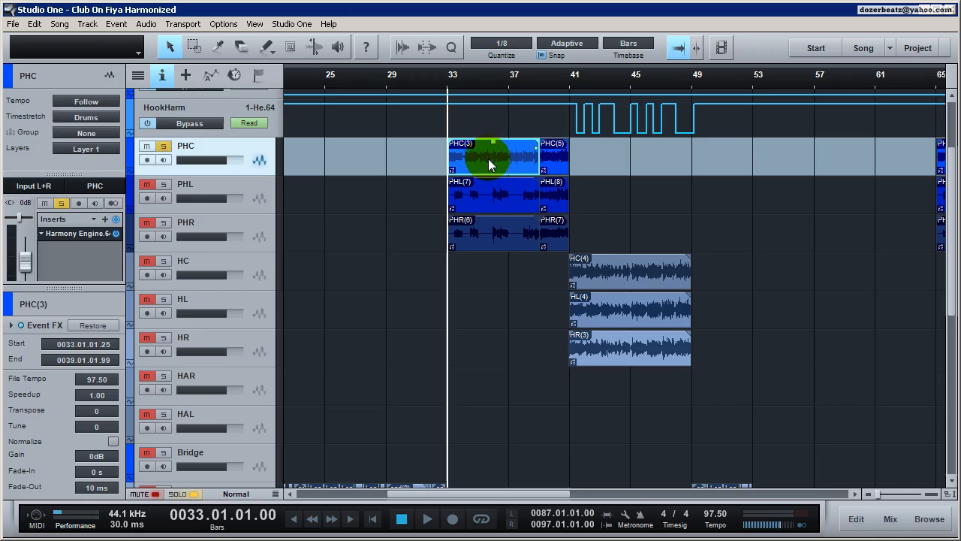
scroll(471, 359, up, 3)
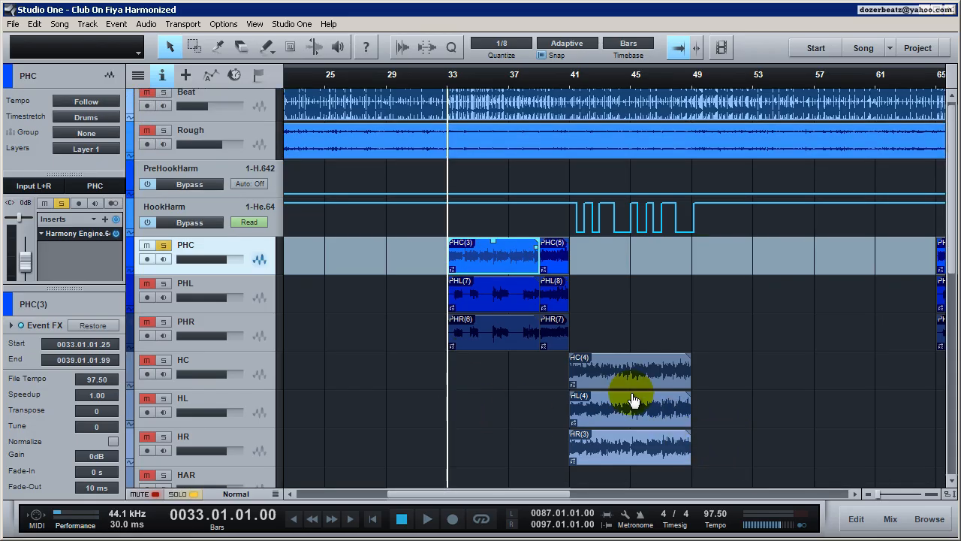
Select the PHC, PHL and PHR clips from bar 33 to 41 and the HC, HL and HR clips from bar 41 to 49 in turn.
drag(387, 254, 564, 350)
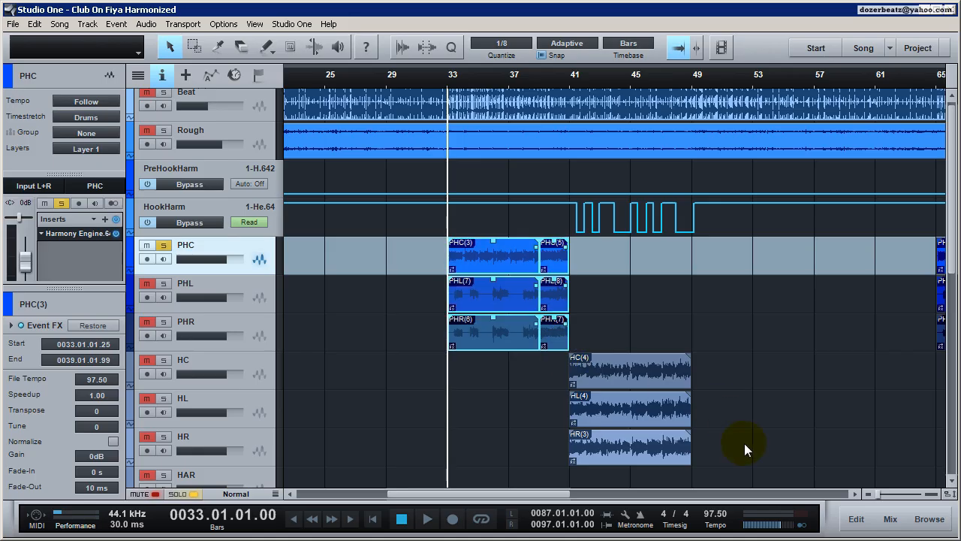
drag(737, 458, 593, 380)
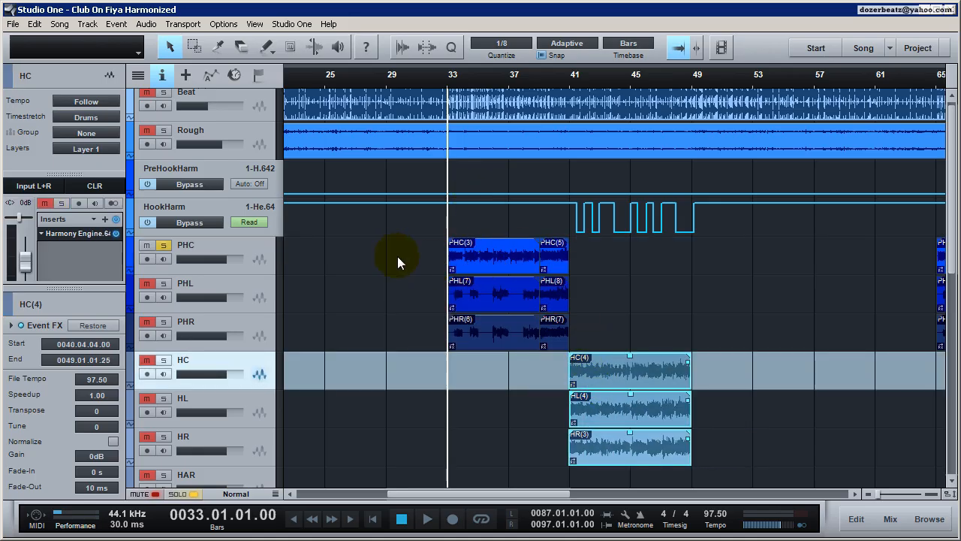
drag(414, 256, 529, 334)
click(622, 299)
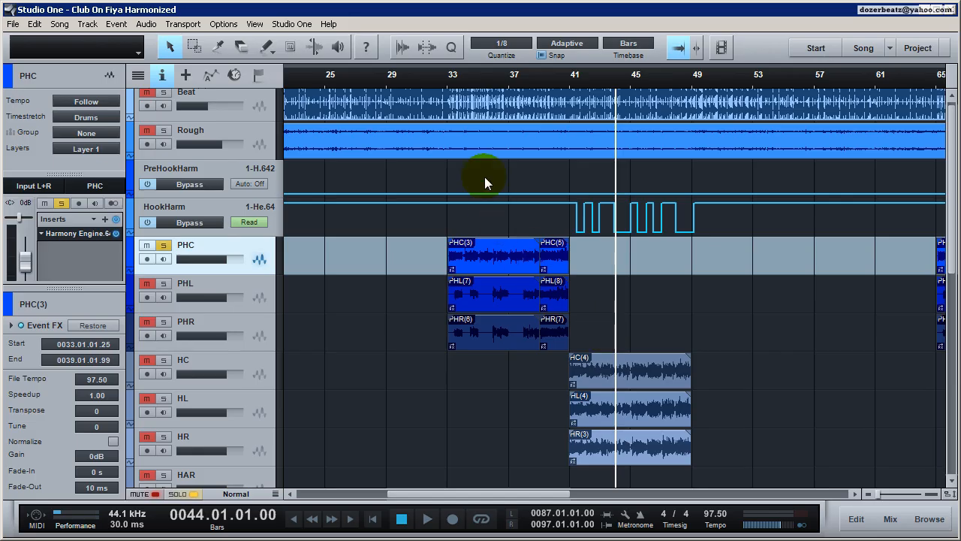
click(471, 76)
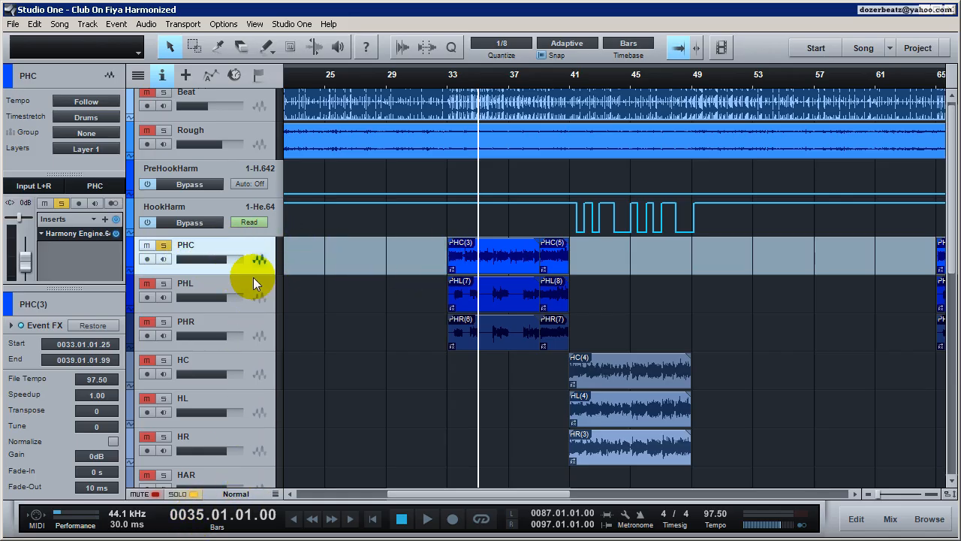
Switch the track height to Medium and back to Normal, and select the PHC track to check its input and insert.
click(275, 495)
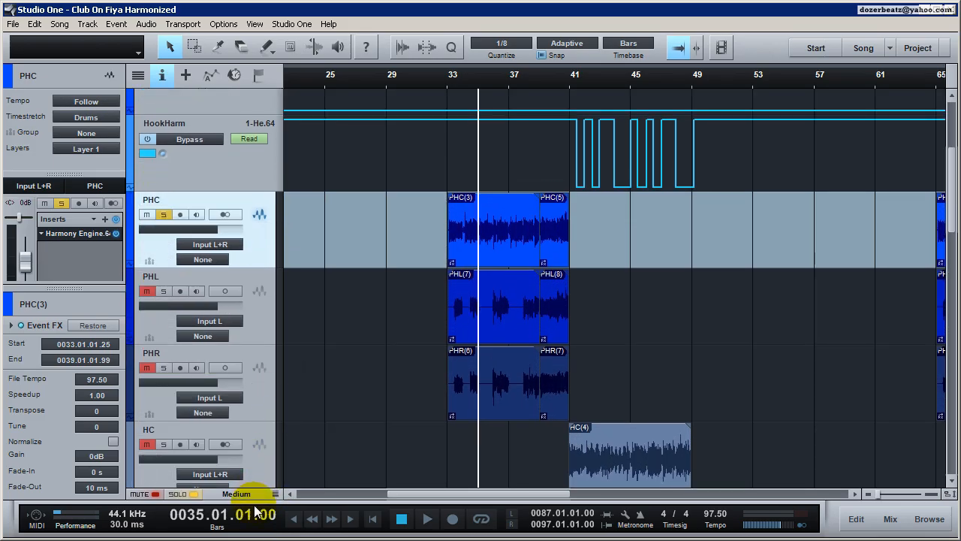
click(271, 494)
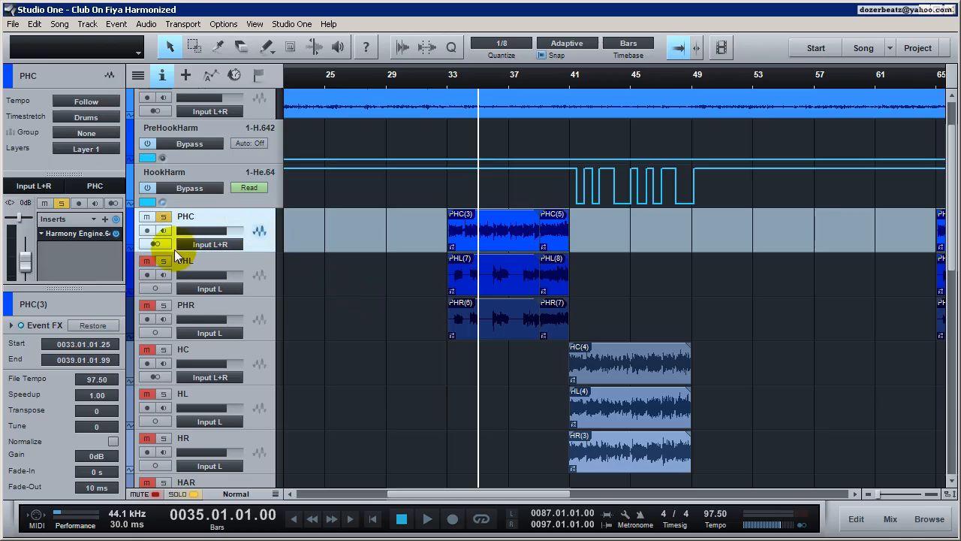
click(260, 233)
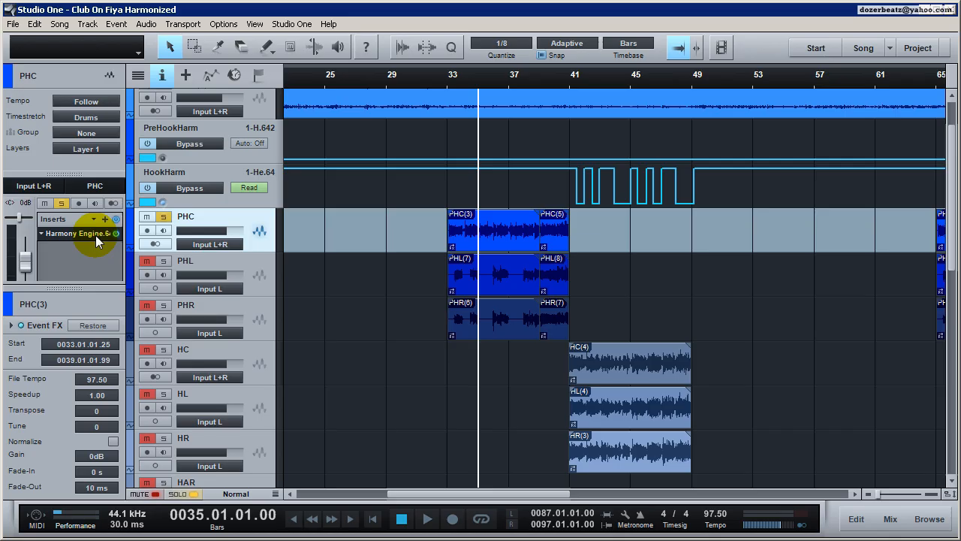
Check the first PHL and PHR clips, then switch the PHC track to mono and back to stereo.
drag(417, 279, 491, 317)
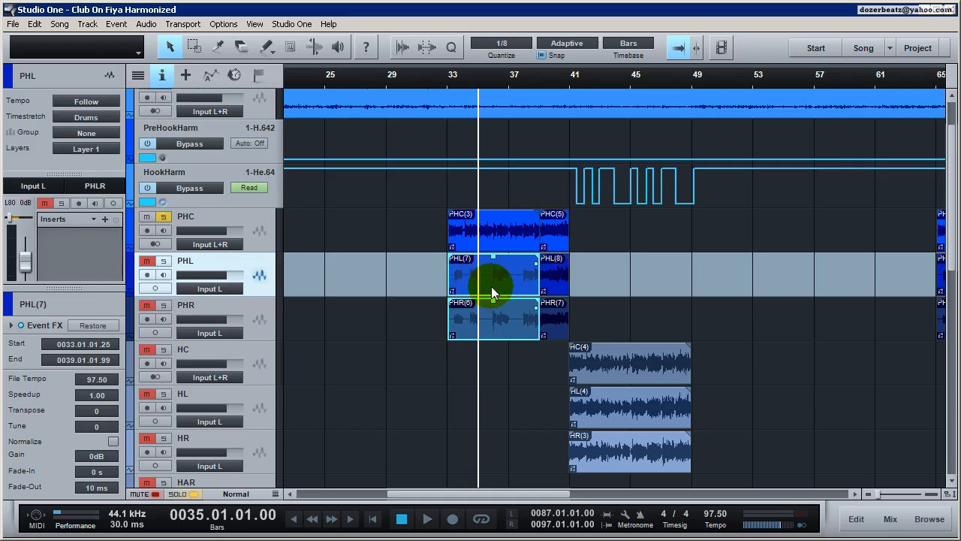
click(244, 233)
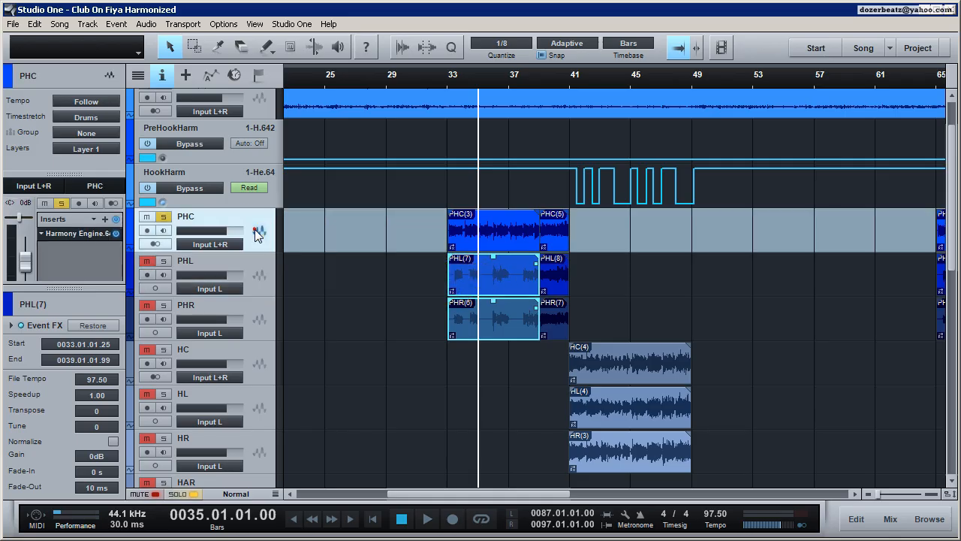
click(376, 235)
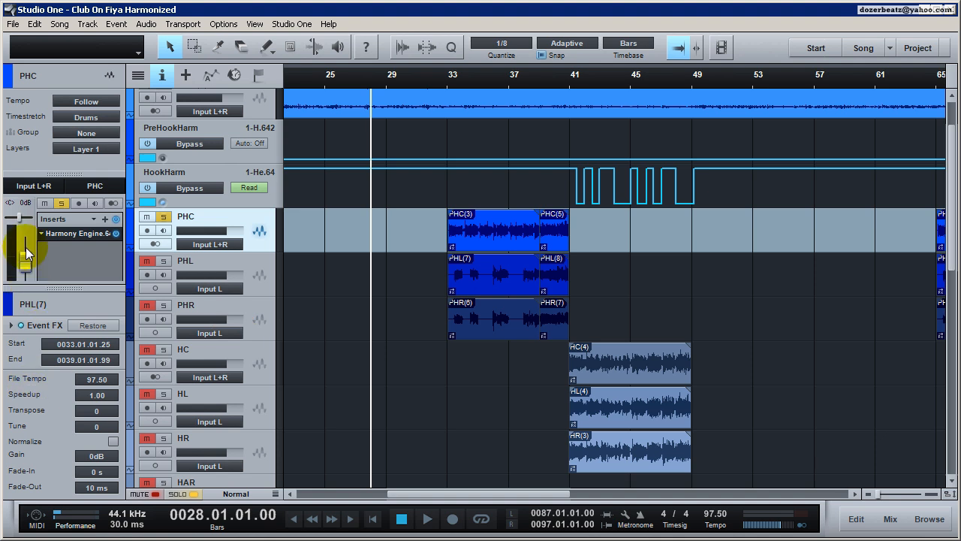
click(163, 246)
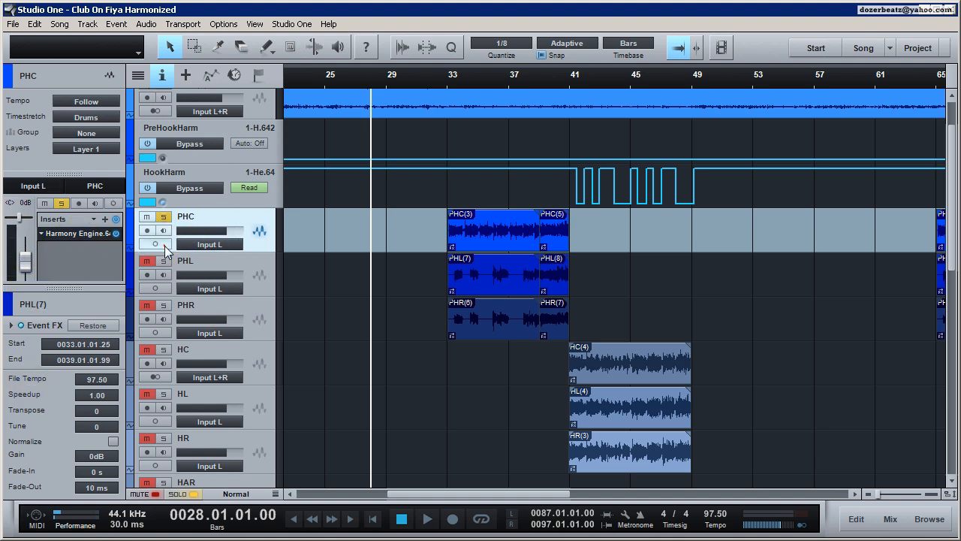
click(163, 245)
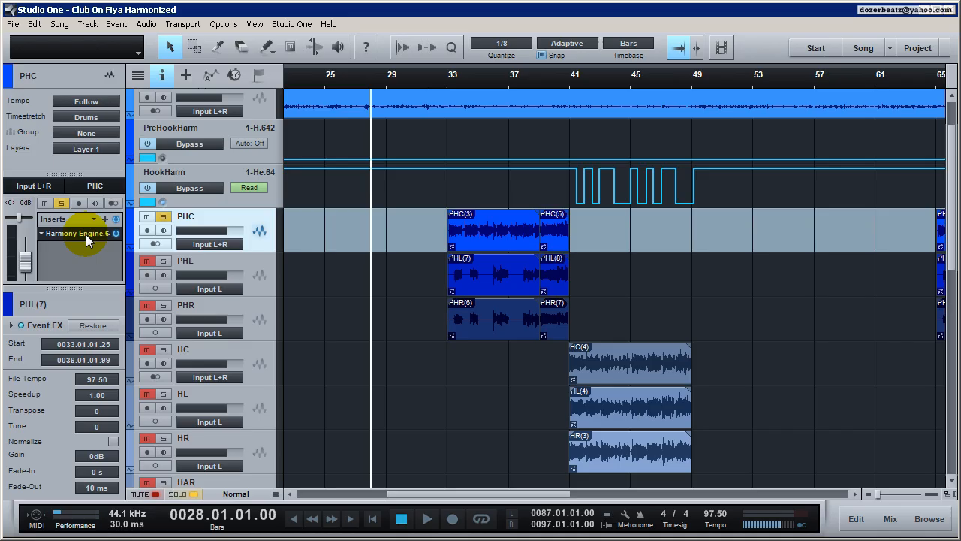
Inspect the Harmony Engine settings on the PHC track, place the playhead at bar 32, and view the plug-in once more.
click(77, 234)
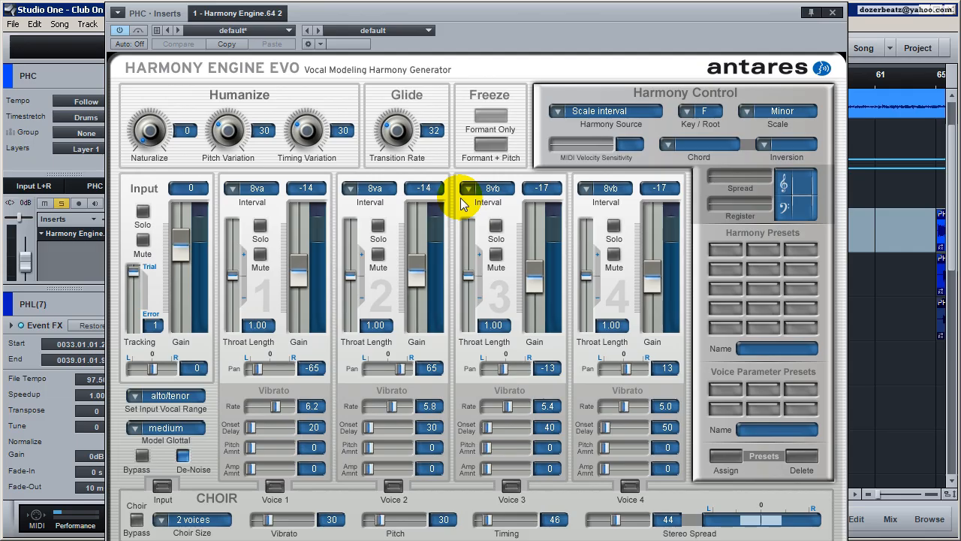
click(833, 13)
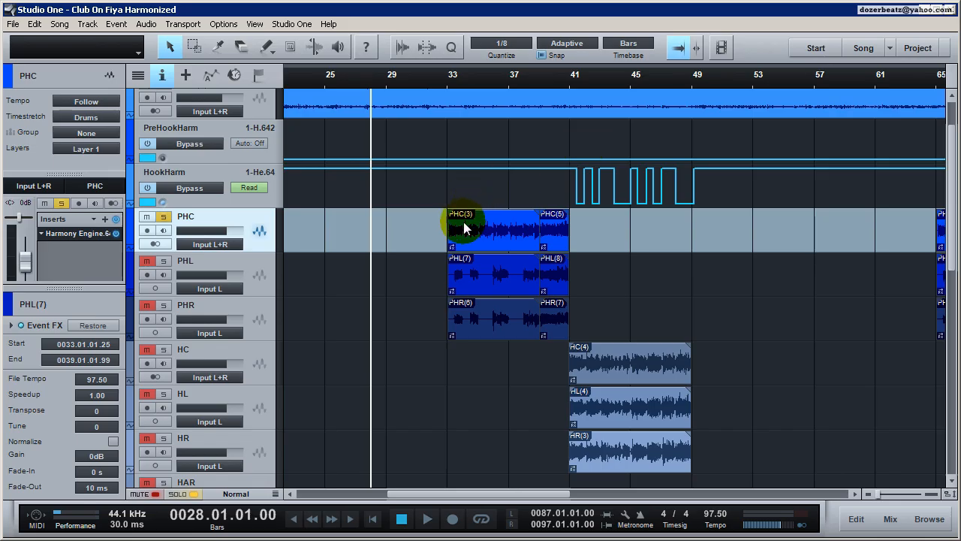
click(436, 78)
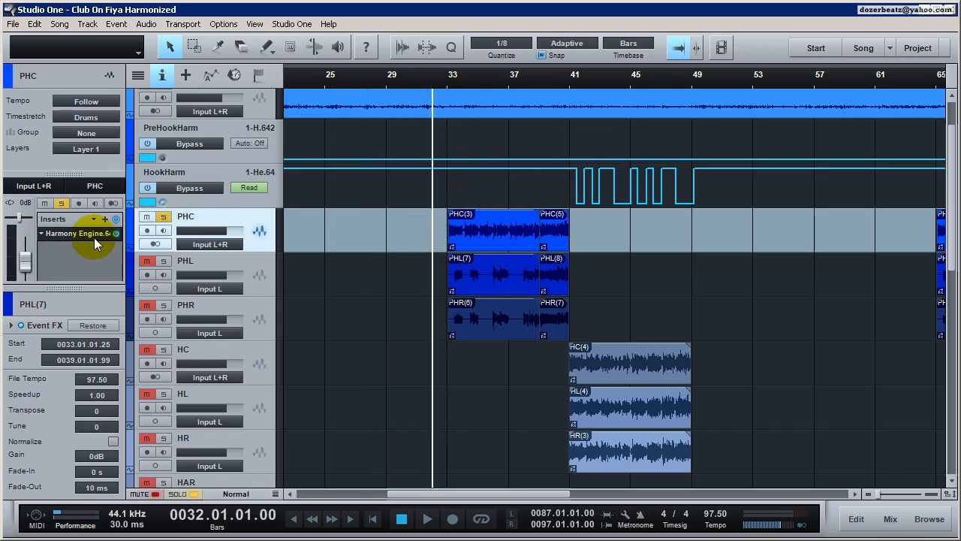
click(75, 234)
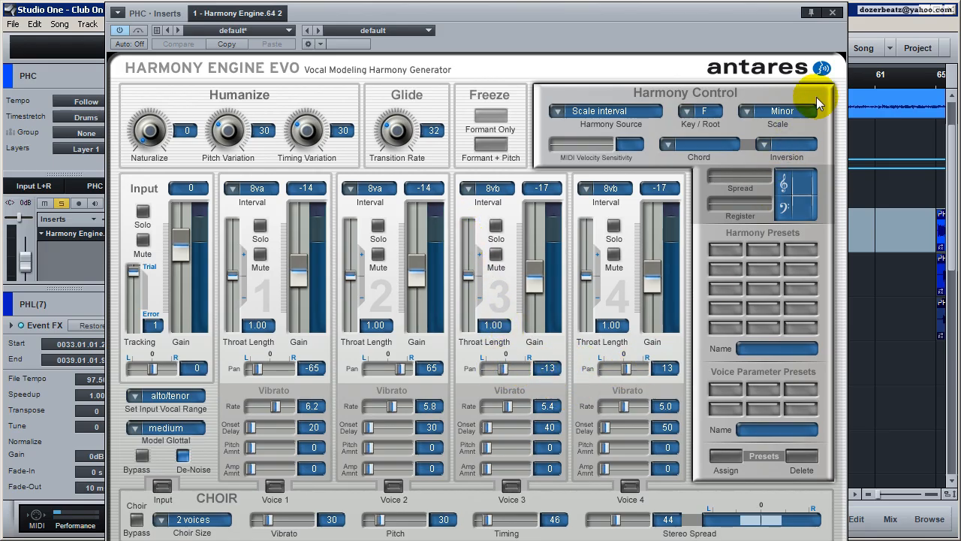
click(832, 12)
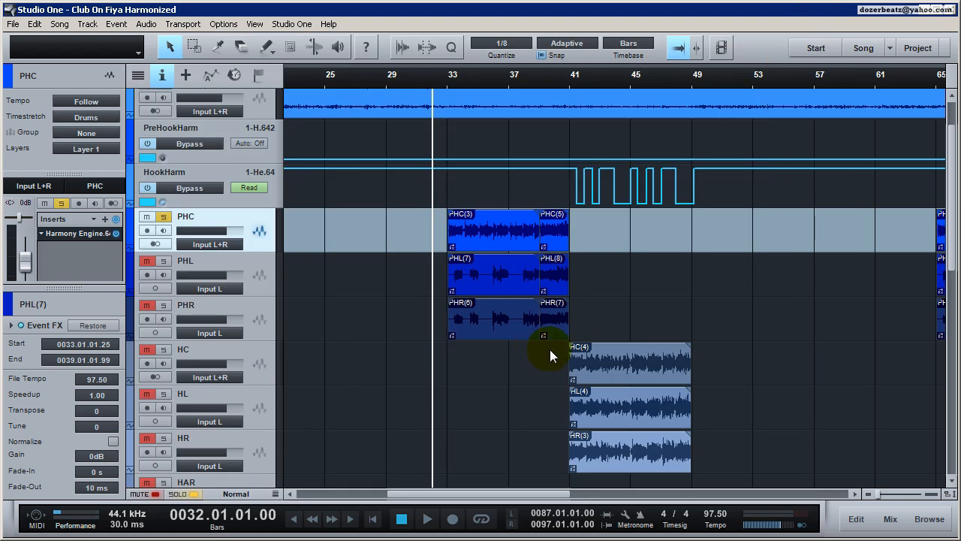
Compare the panning and output routing of the PHL and PHR tracks.
click(248, 276)
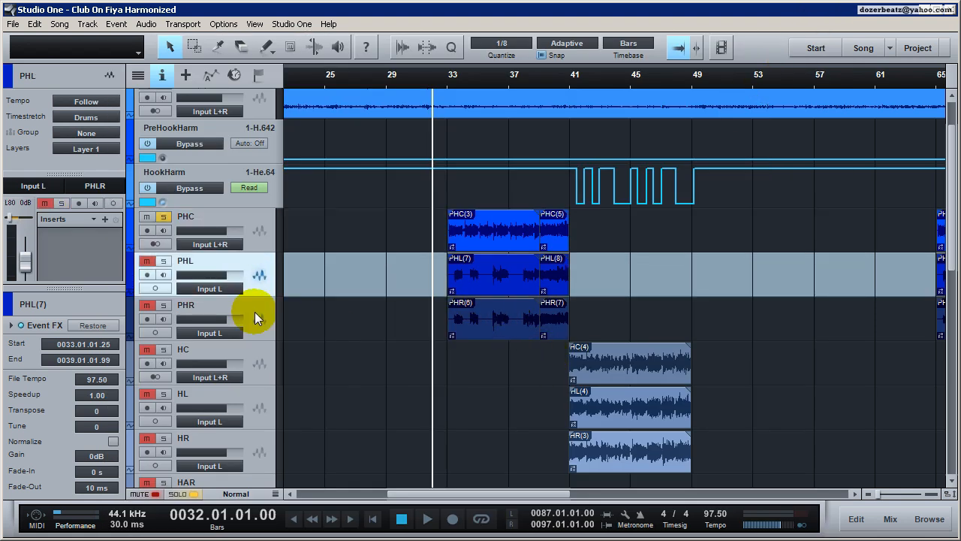
click(254, 312)
click(257, 284)
click(260, 319)
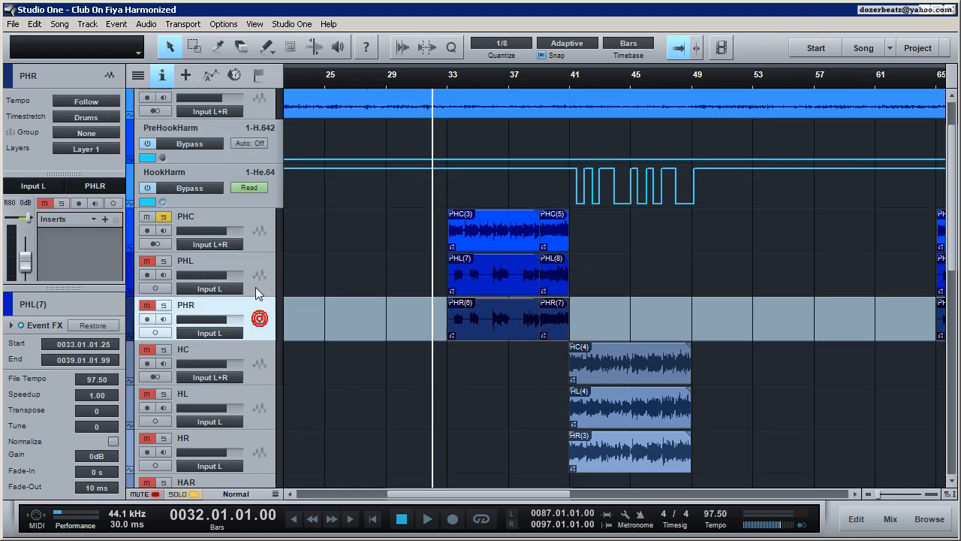
click(254, 286)
click(257, 315)
click(260, 279)
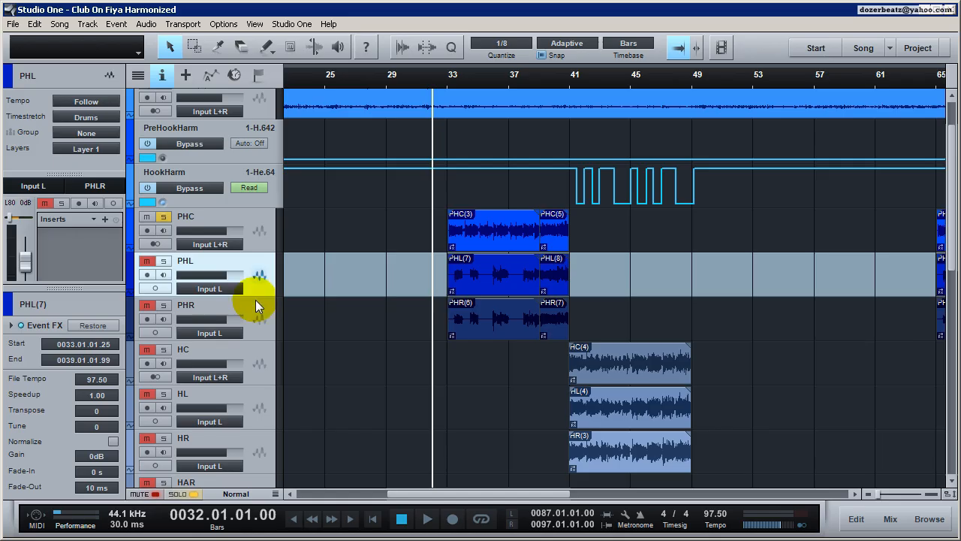
click(255, 301)
click(259, 280)
click(259, 302)
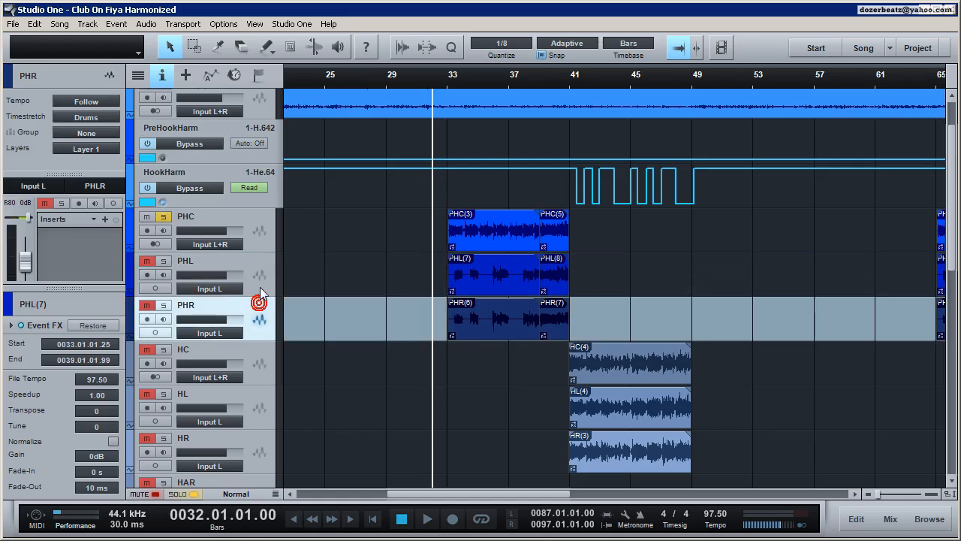
click(260, 284)
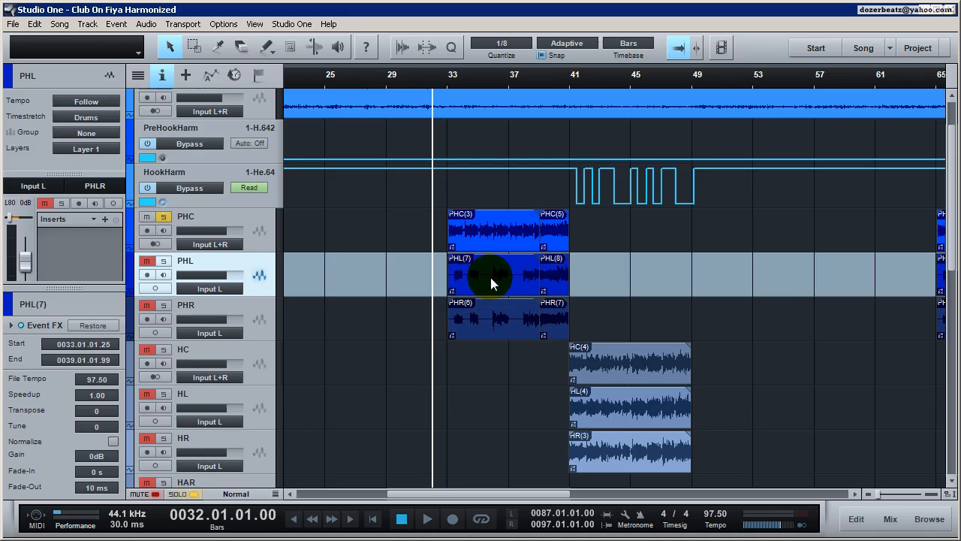
Examine the pan settings of the four Harmony Engine voices on the PHC track and close the plug-in.
click(260, 236)
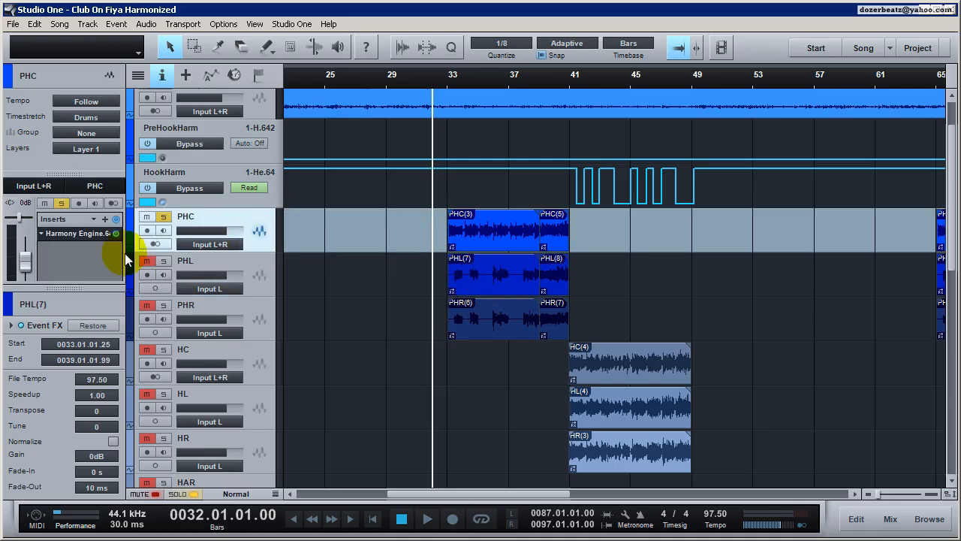
double_click(77, 233)
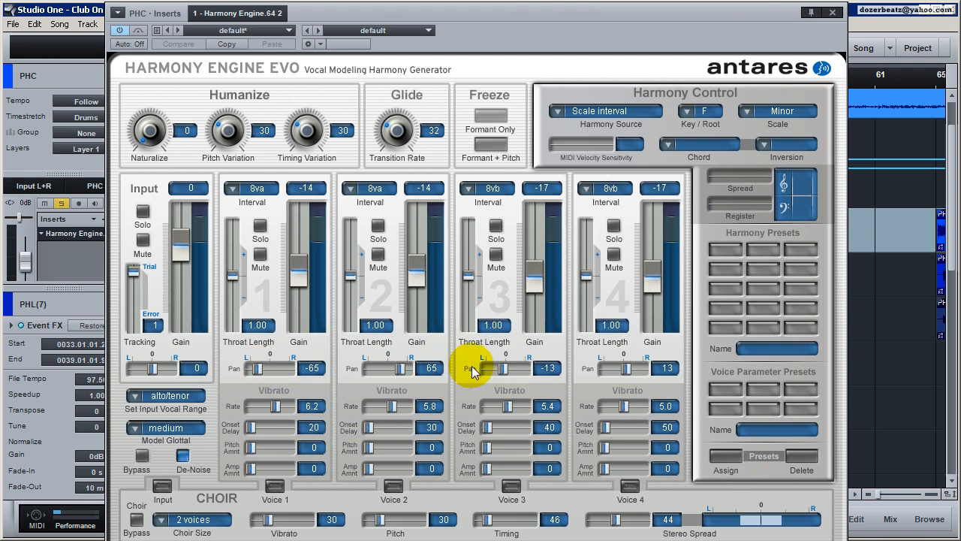
click(834, 13)
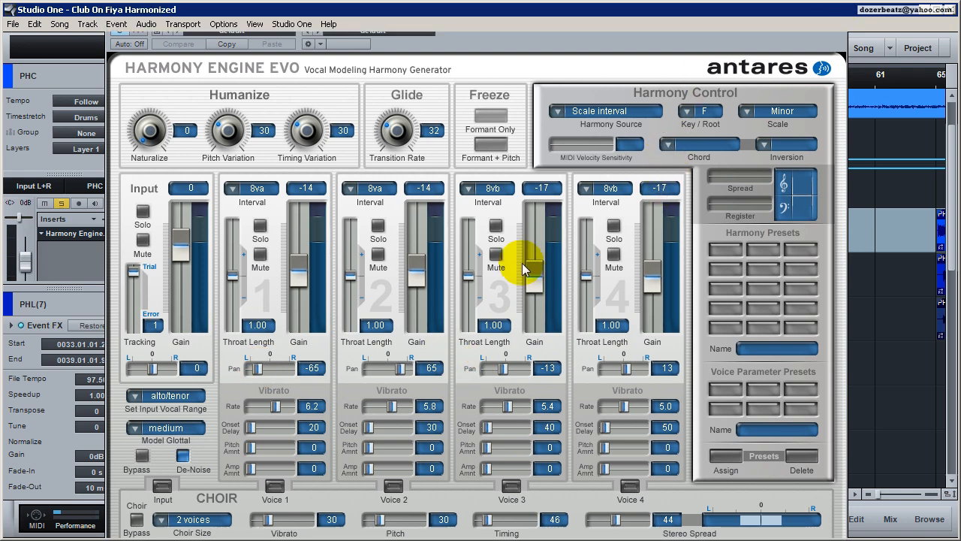
Play the soloed PHC track from bar 33 to hear the vocal through its Harmony Engine insert.
key(space)
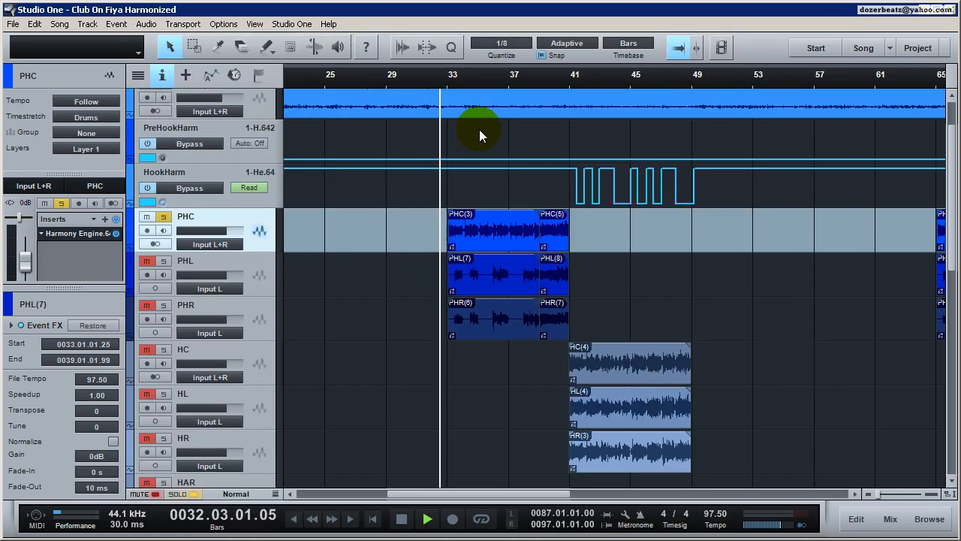
click(451, 79)
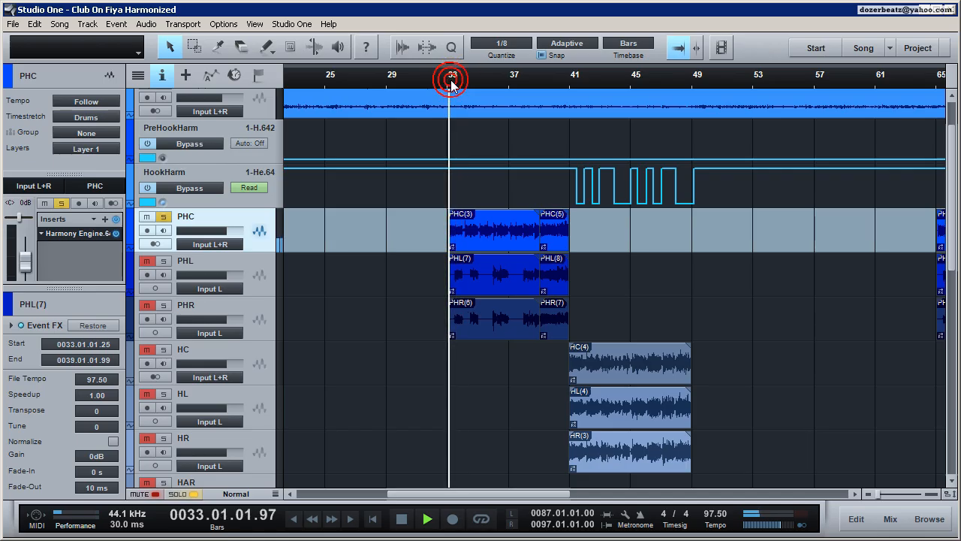
click(114, 232)
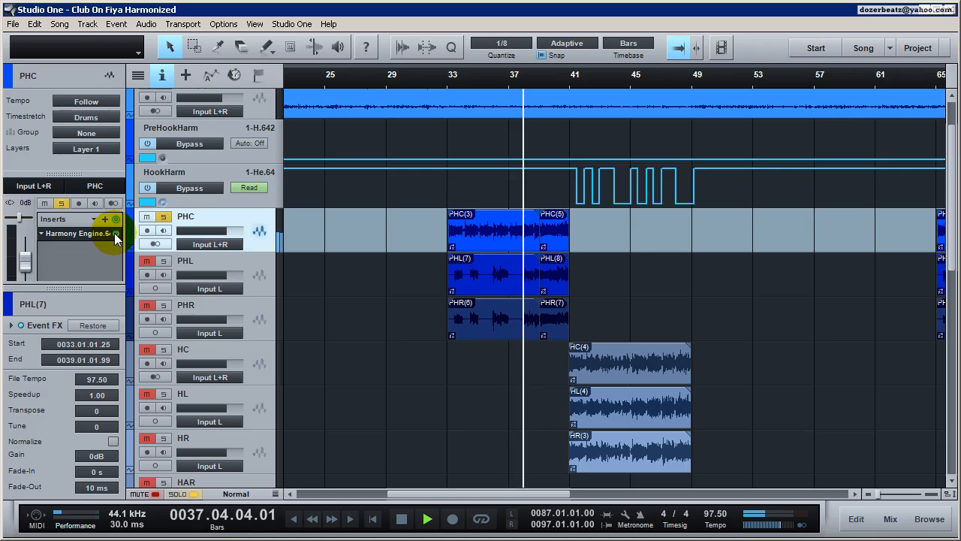
key(space)
Solo the PHL and PHR tracks along with PHC and play the combined vocals from bar 33.
click(163, 260)
click(163, 305)
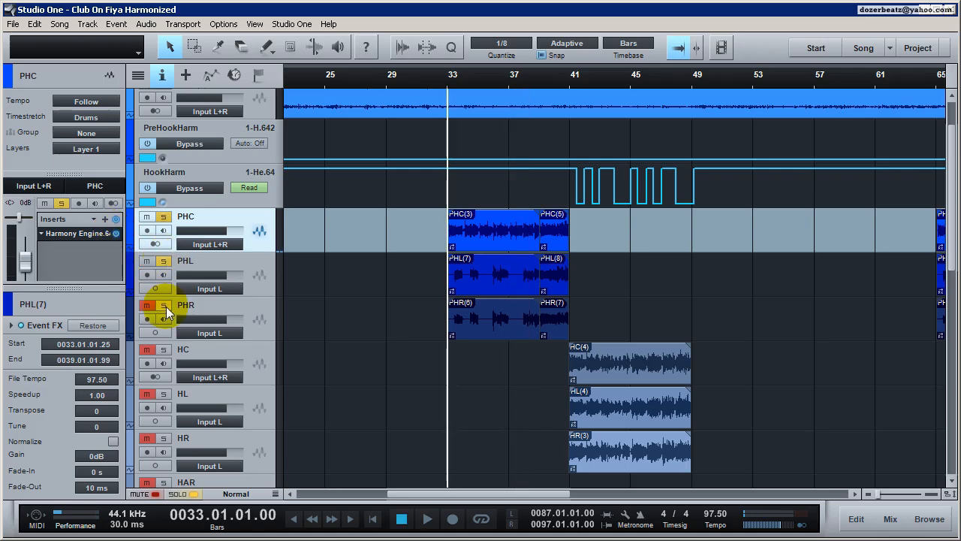
key(space)
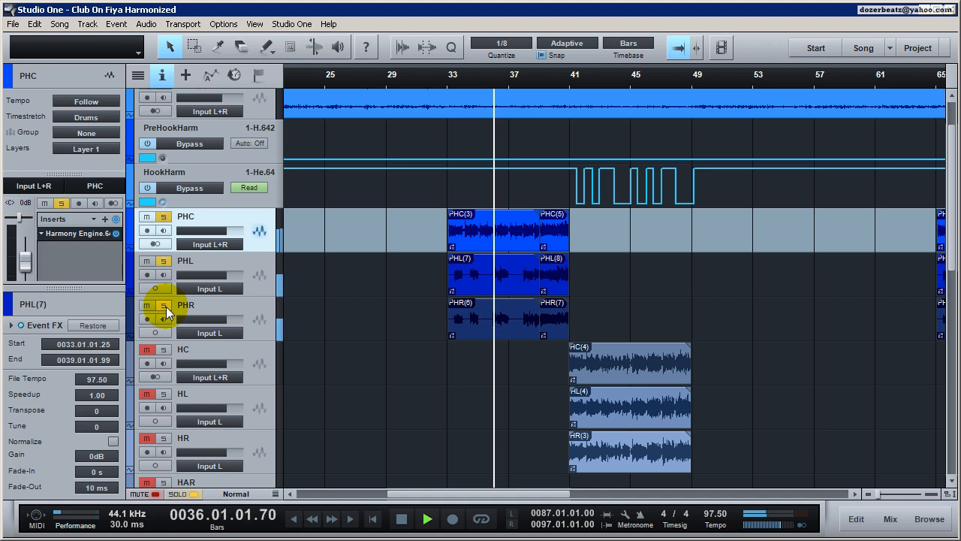
Stop playback and clear the solo from the PHR, PHL and PHC tracks.
key(space)
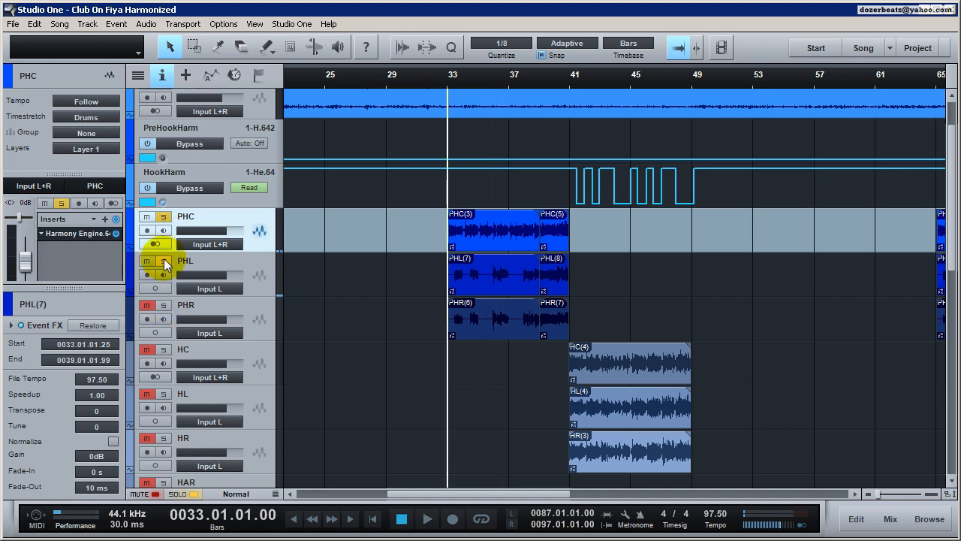
click(163, 261)
click(163, 216)
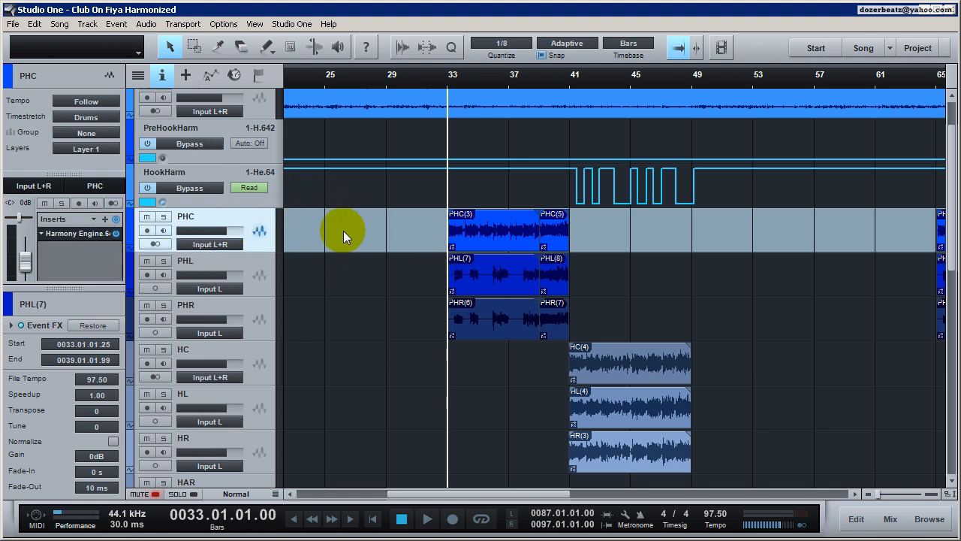
Solo the PHC track, examine the voice settings in its Harmony Engine insert and close the plug-in.
click(163, 218)
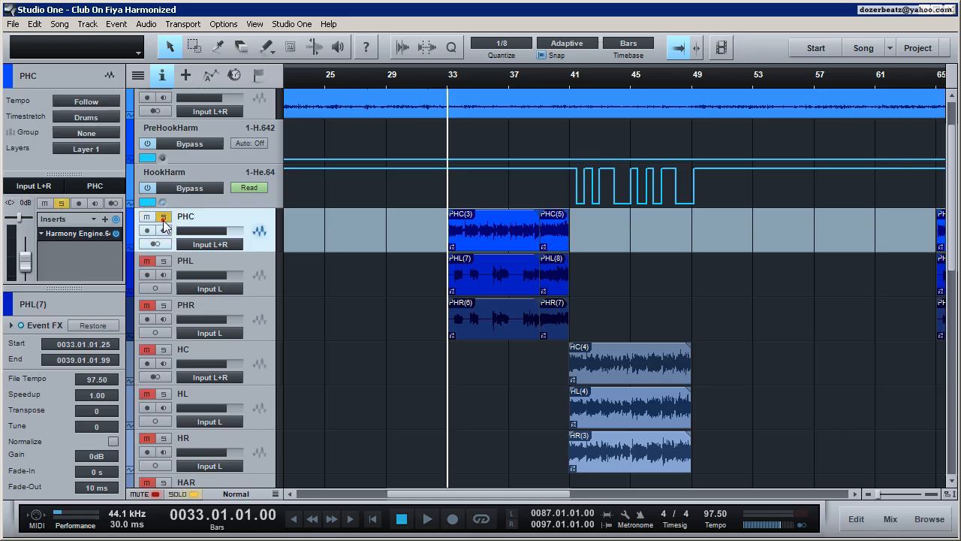
double_click(66, 235)
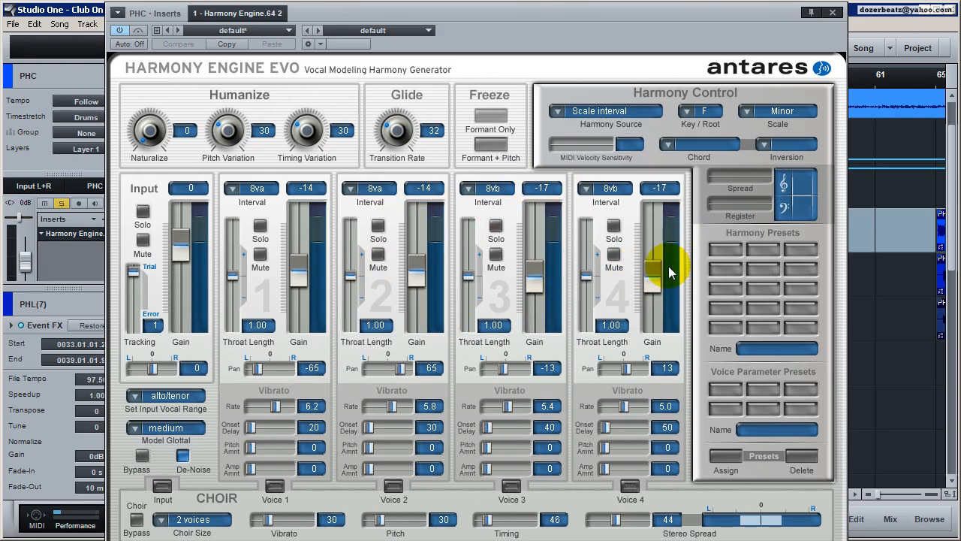
click(832, 12)
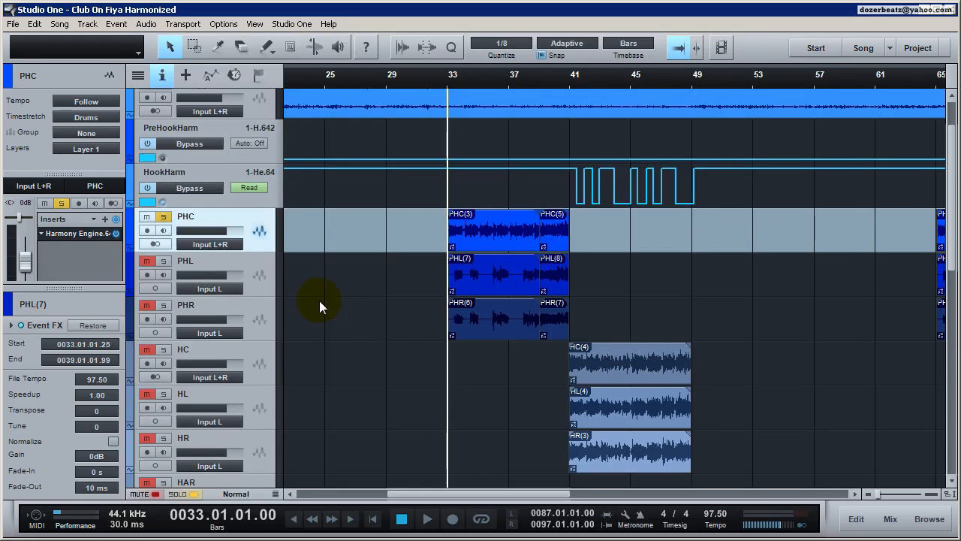
Solo the PHL and PHR tracks along with PHC and check their channels and clips.
click(172, 302)
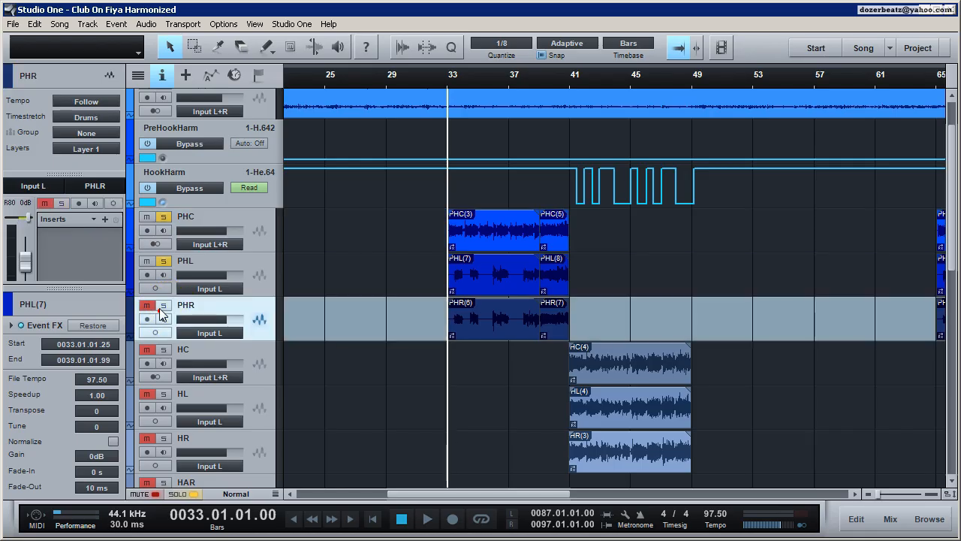
click(146, 305)
click(163, 305)
click(261, 236)
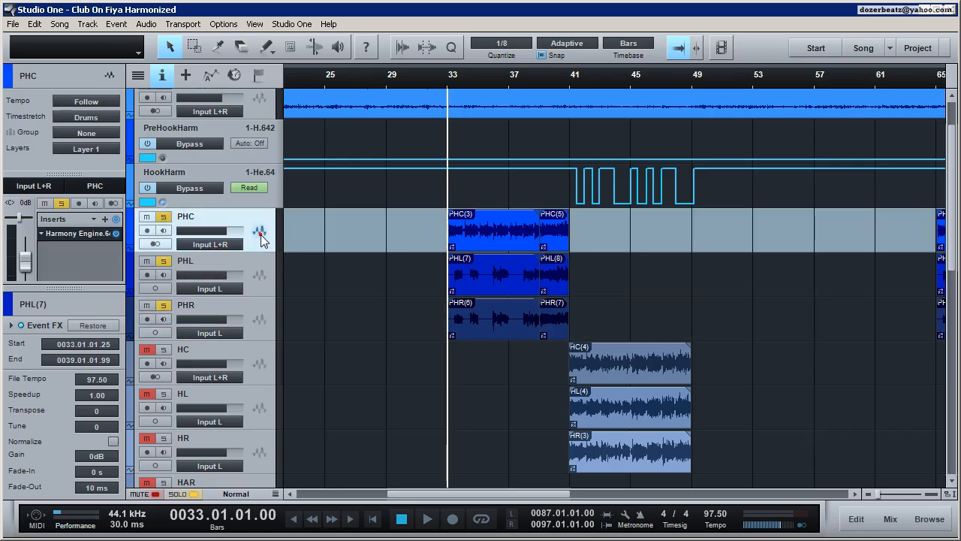
click(503, 276)
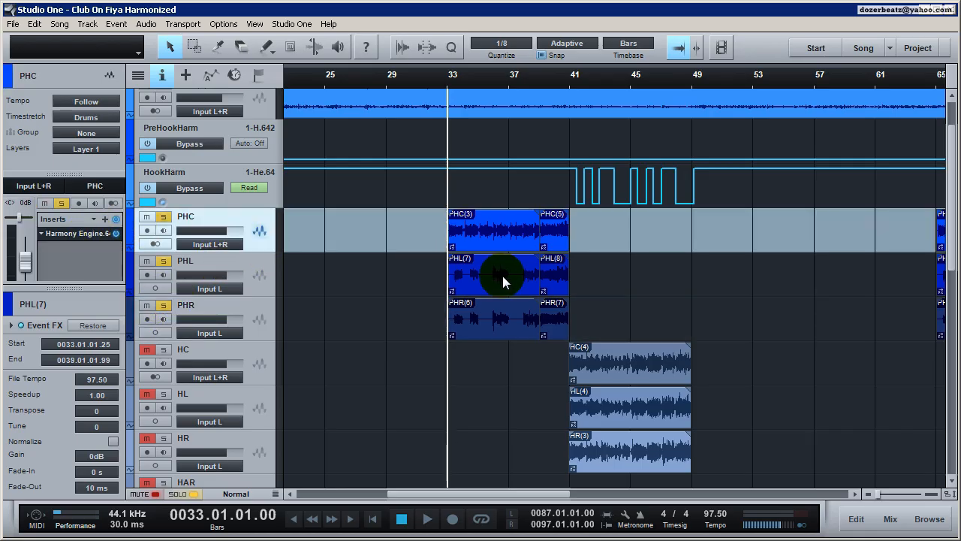
click(501, 315)
Review the voice intervals and gains in Harmony Engine on the PHC track again and close the plug-in.
click(260, 238)
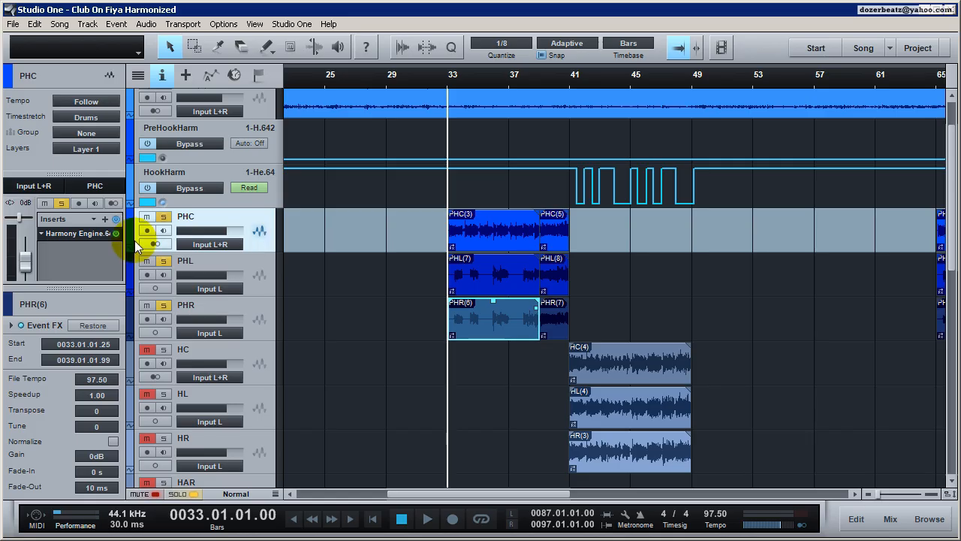
double_click(93, 235)
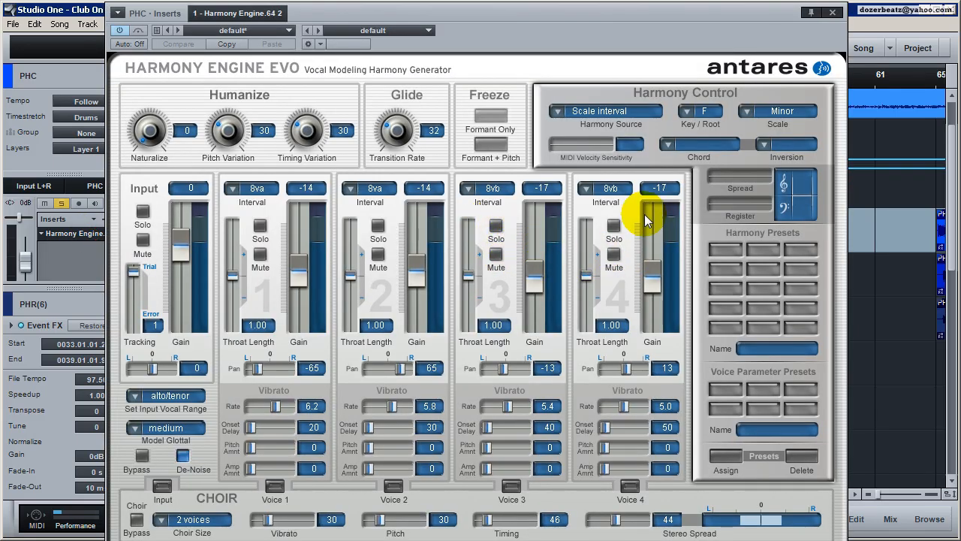
click(831, 12)
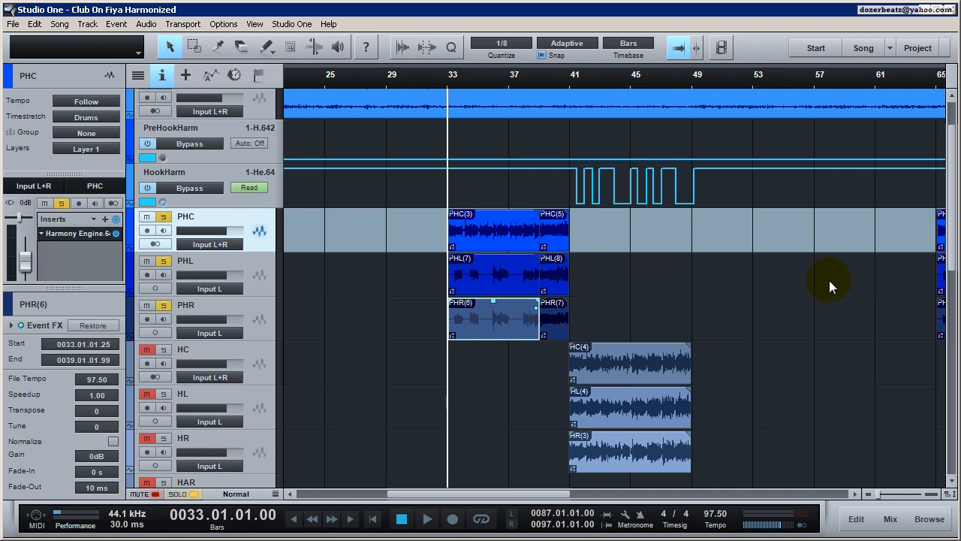
Place the playback cursor at bar 41 and look over the PHC, PHLR and CLR bus channels in the mix console.
scroll(666, 103, down, 1)
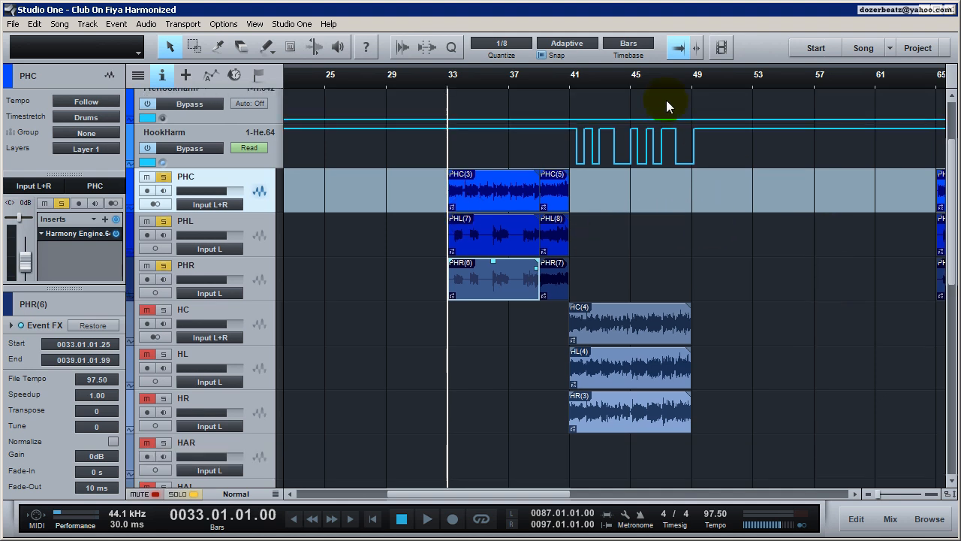
click(577, 76)
click(889, 519)
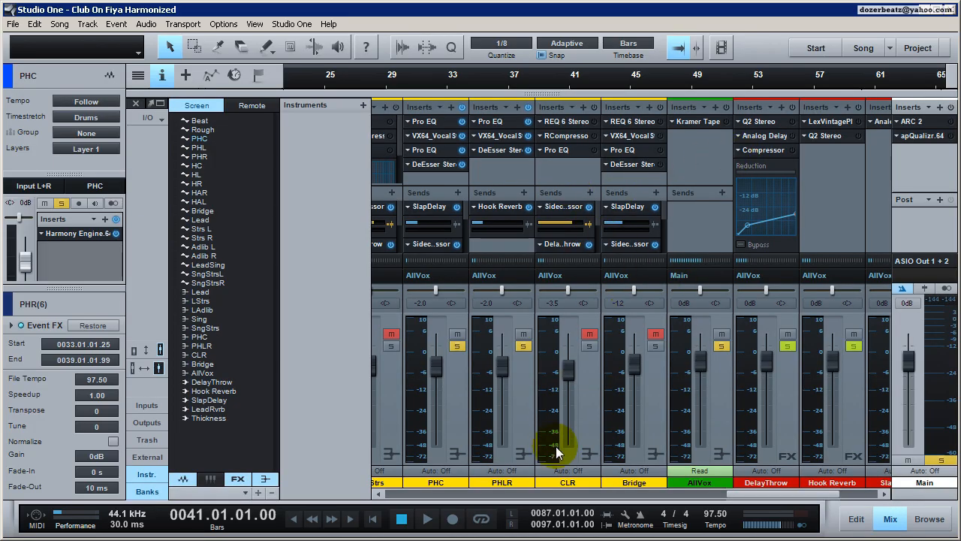
drag(765, 498, 751, 498)
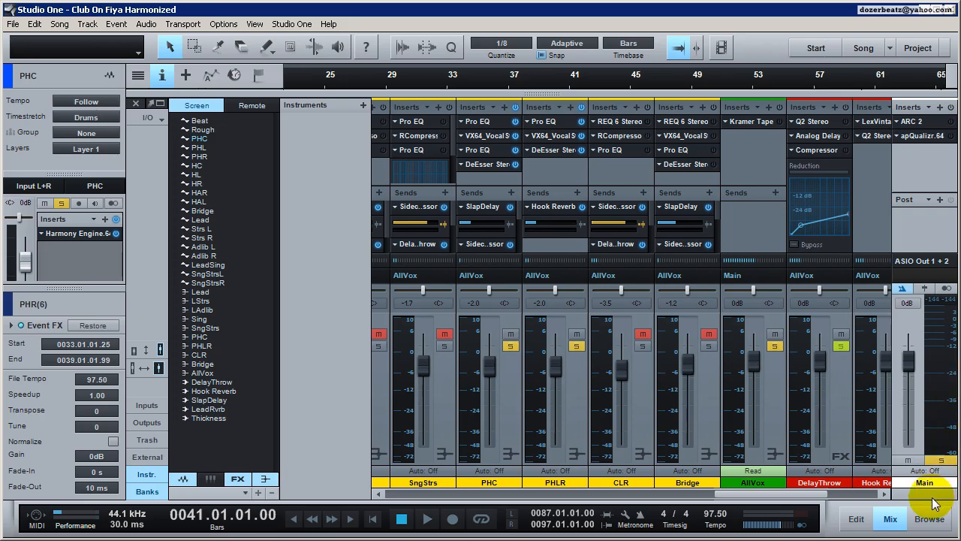
click(890, 520)
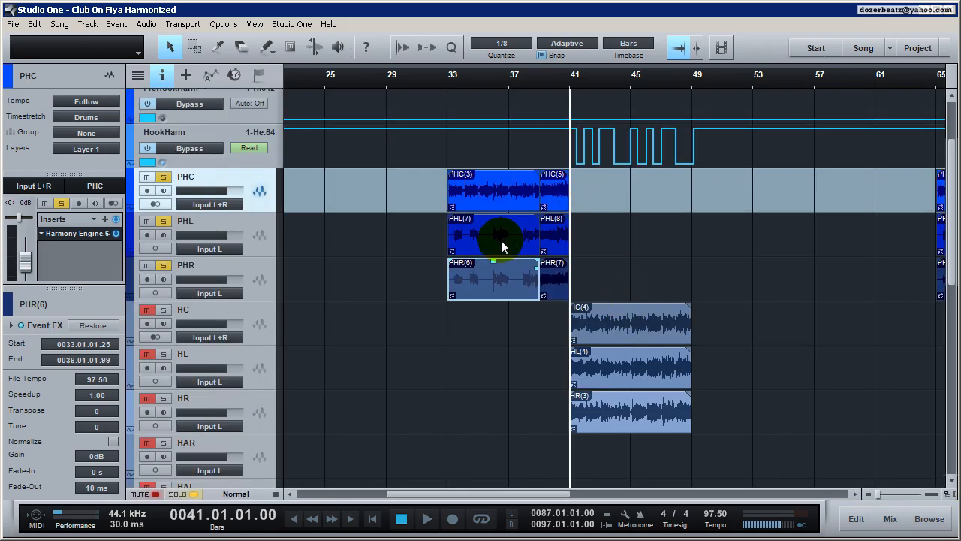
key(space)
key(space)
Take the PHR, PHL and PHC tracks out of solo.
click(254, 315)
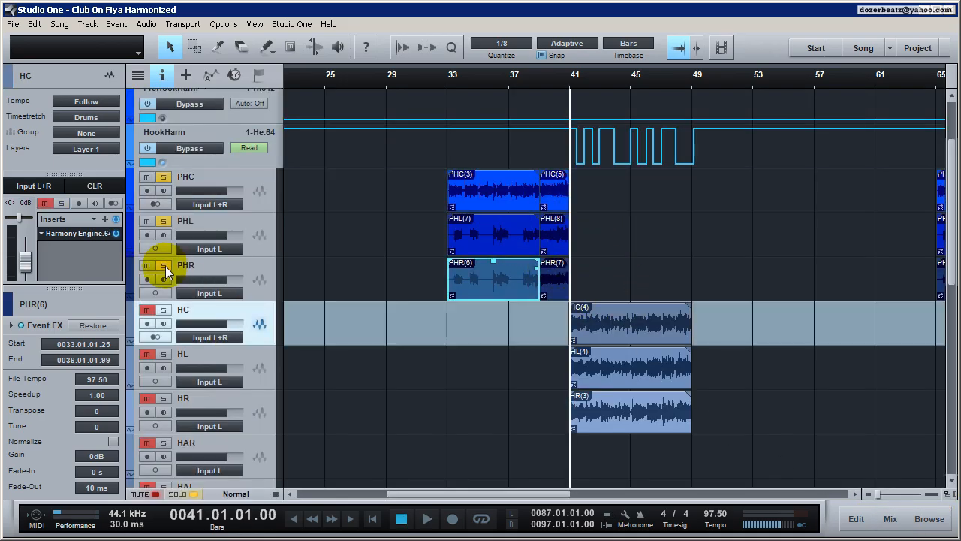
click(146, 265)
click(147, 221)
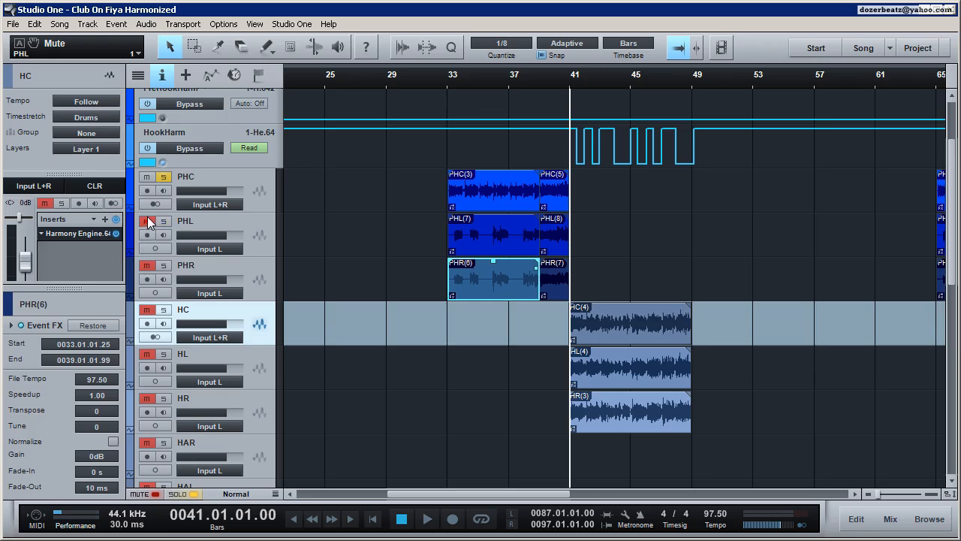
click(147, 177)
Solo the HC, HL and HR tracks while starting playback from bar 41.
click(163, 311)
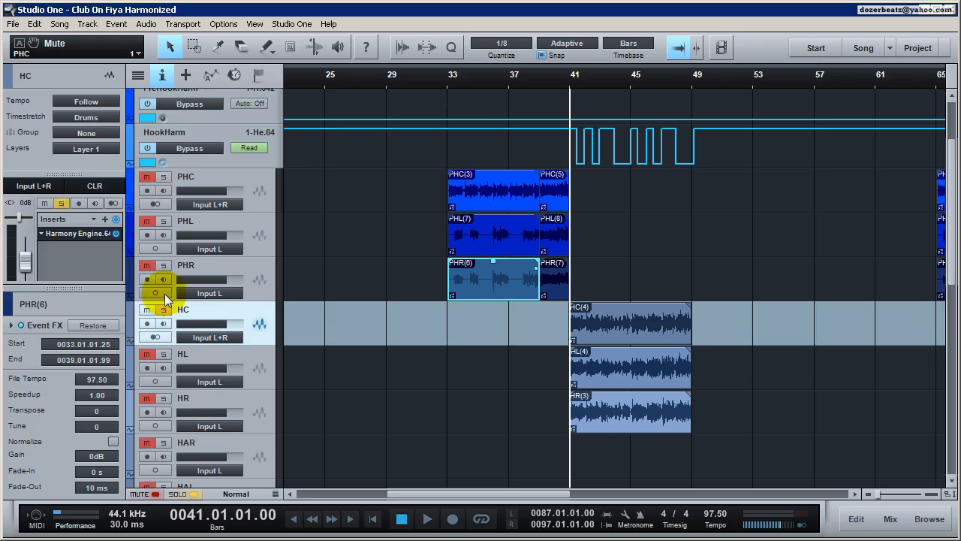
click(164, 354)
key(space)
click(165, 397)
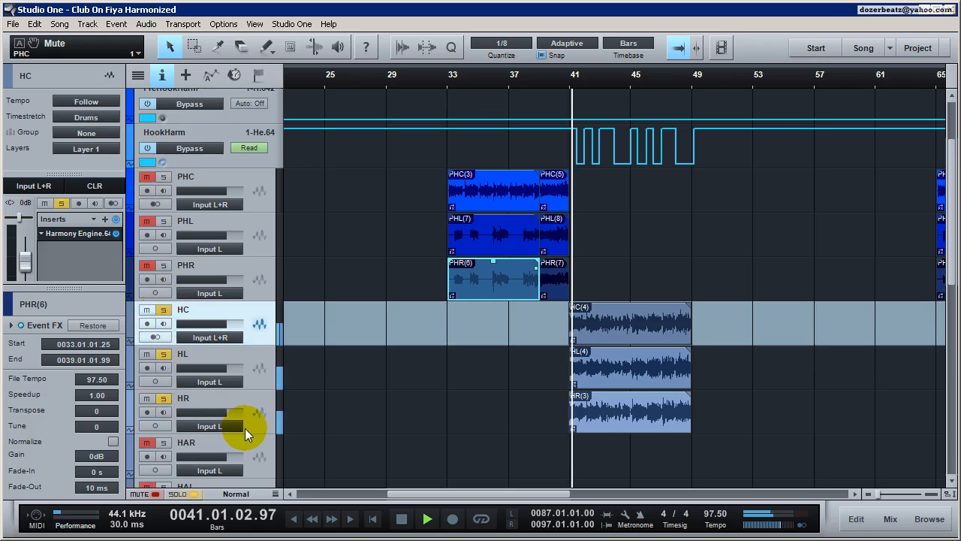
Raise the Main output volume to -4.1 dB and play the soloed HC, HL and HR vocals from bar 41.
key(space)
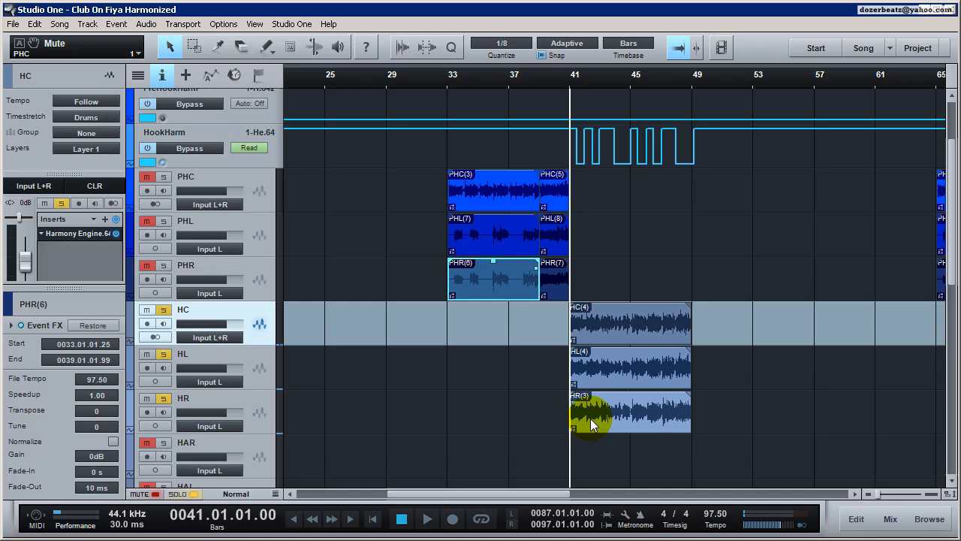
key(space)
key(space)
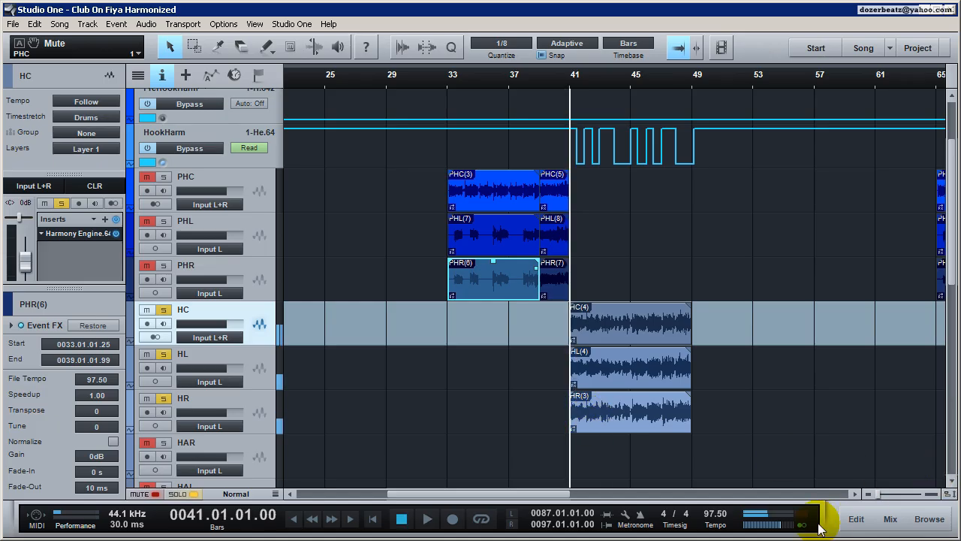
scroll(777, 532, up, 2)
key(space)
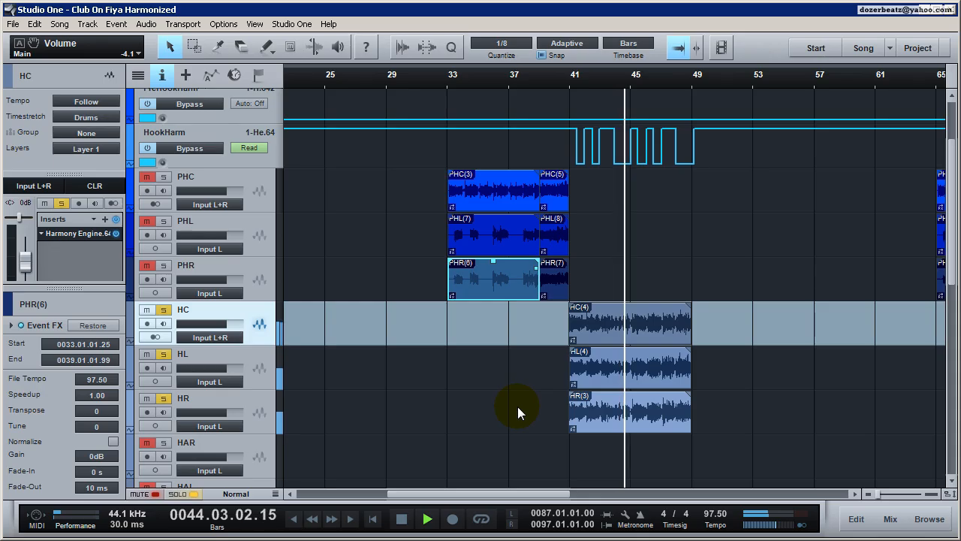
key(space)
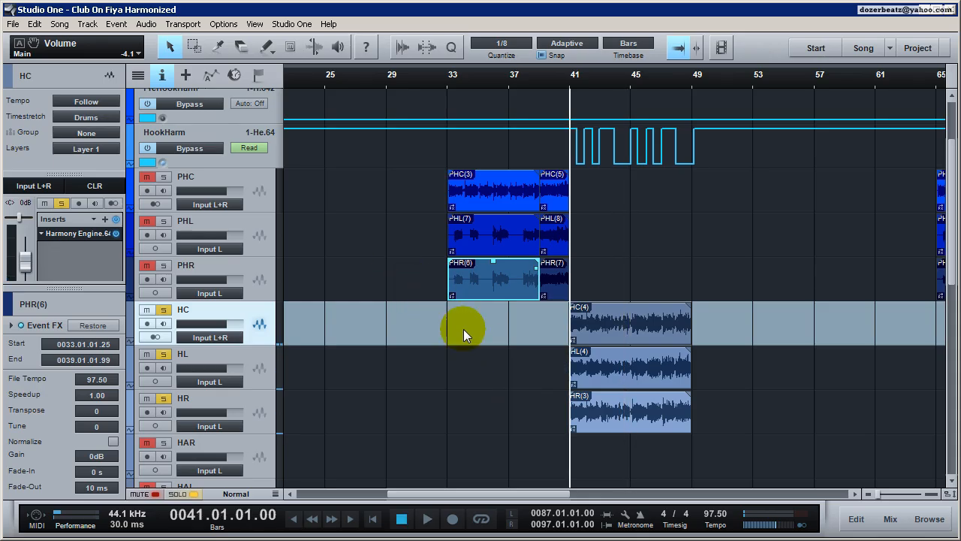
Examine the HookHarm automation lane and compare the inserts and panning of the HC, HL and HR tracks.
click(227, 135)
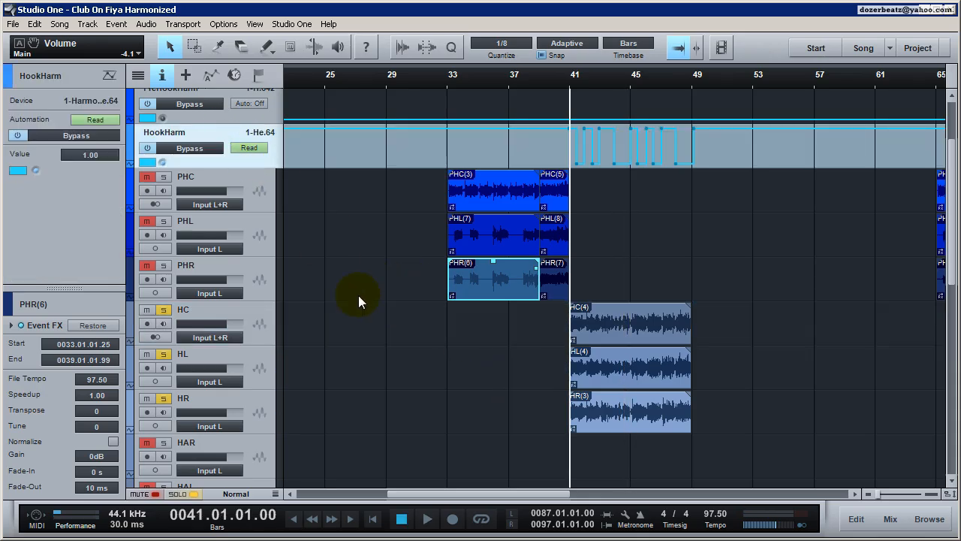
scroll(367, 335, down, 1)
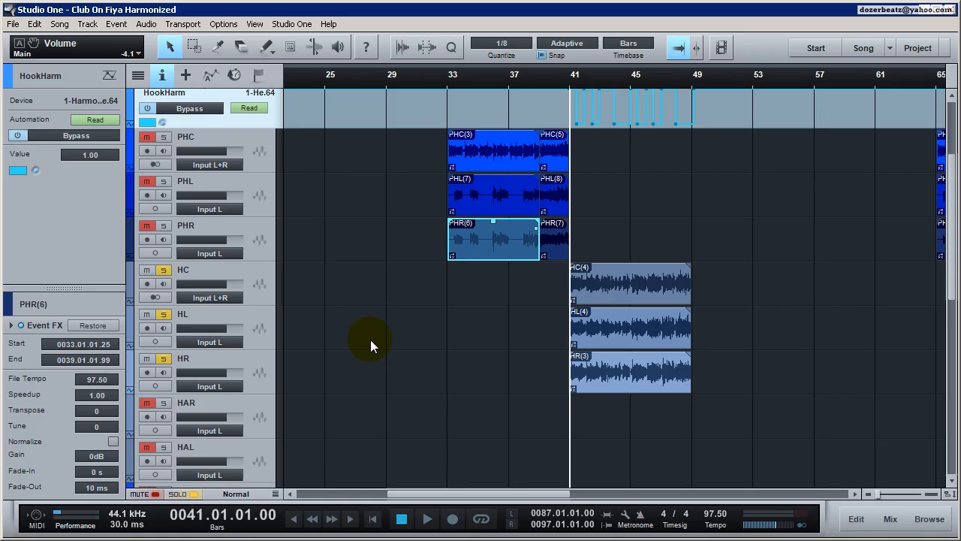
click(255, 295)
click(256, 312)
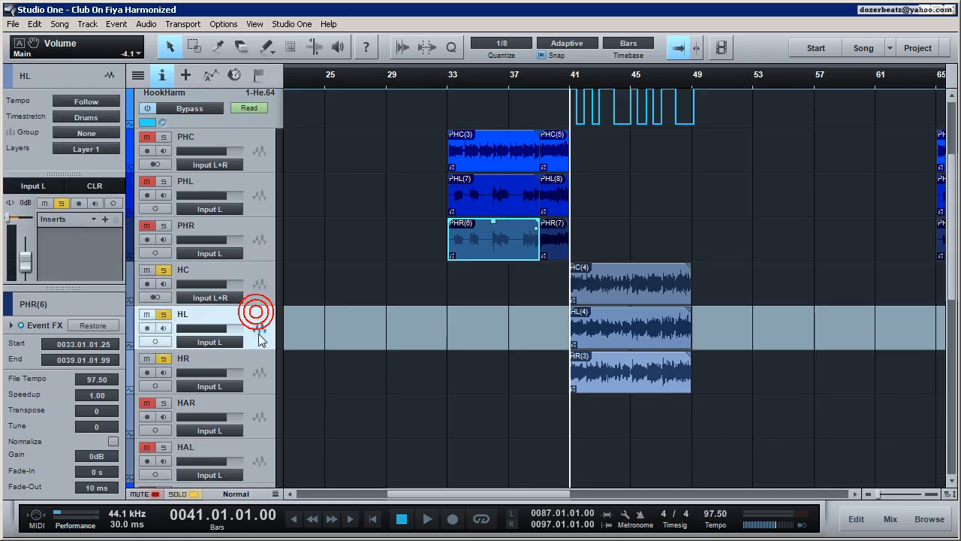
click(262, 283)
click(263, 339)
click(261, 363)
click(260, 284)
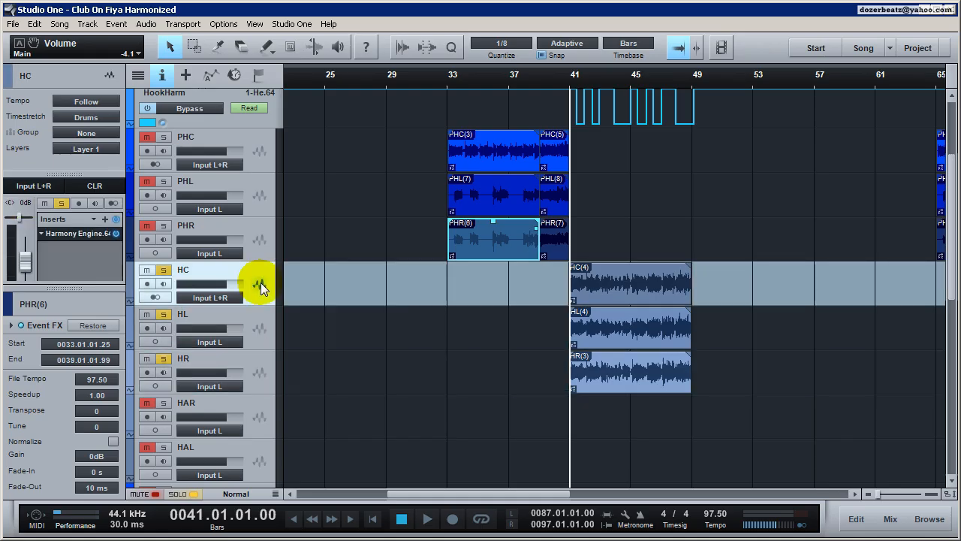
Select the HC, HL and HR clips between bars 41 and 49 together.
drag(736, 387, 553, 292)
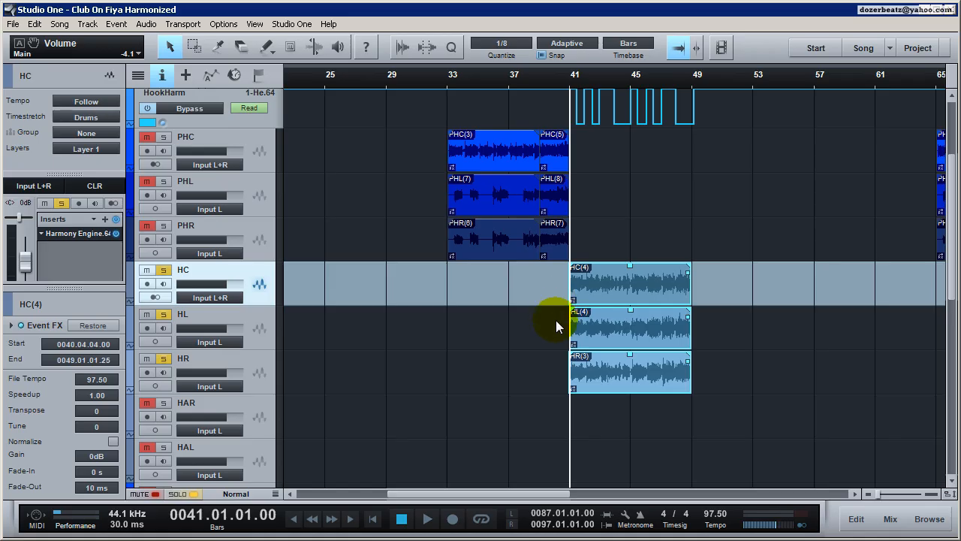
click(600, 339)
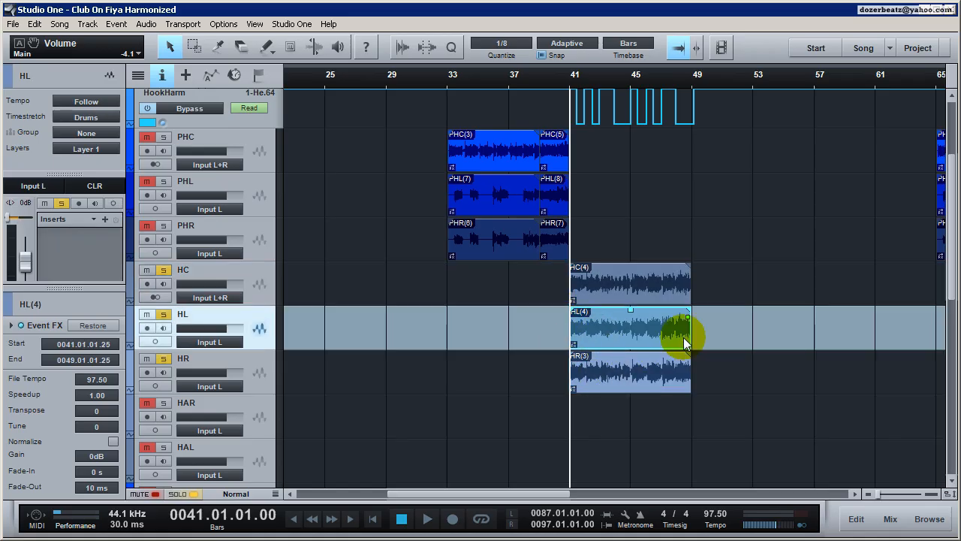
click(705, 293)
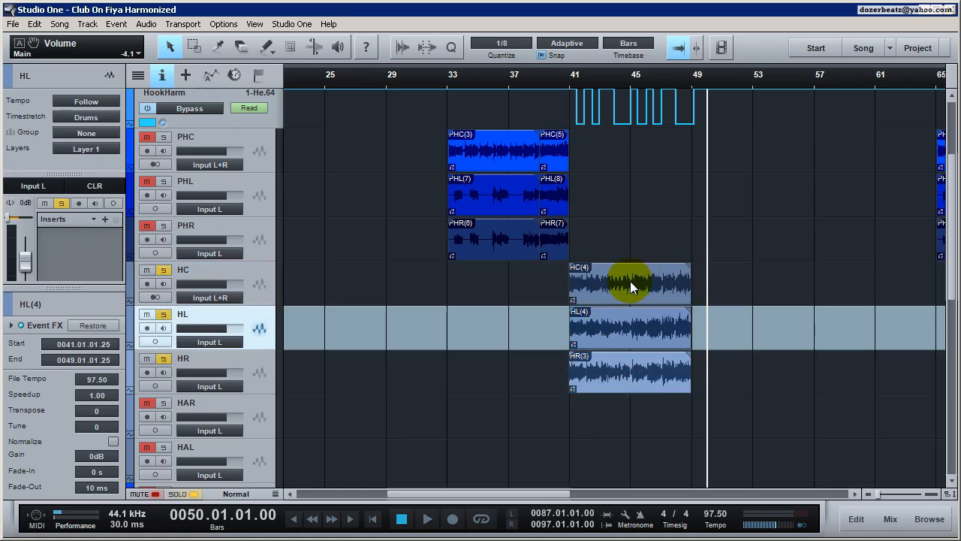
drag(713, 372, 565, 291)
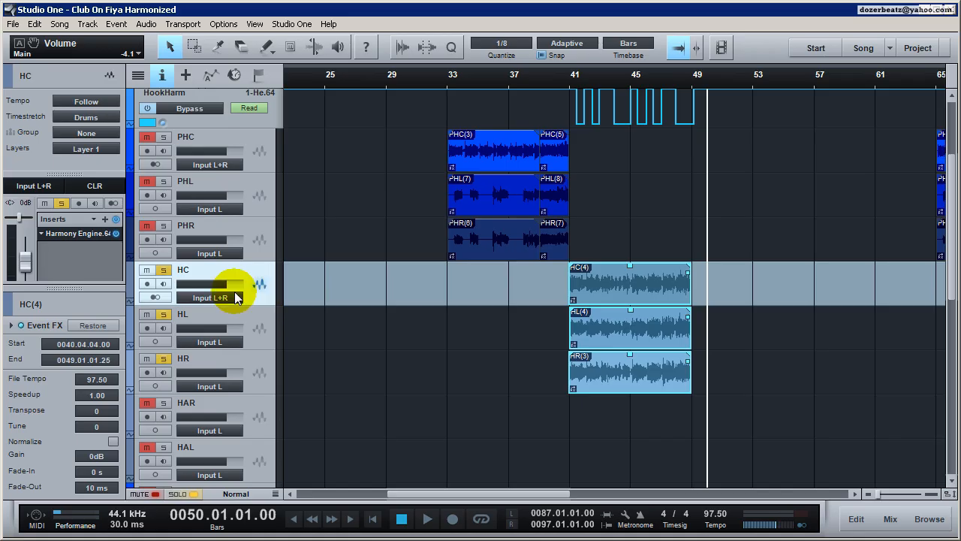
Check the stereo channel mode of the HC track against the HL and HR tracks.
click(156, 298)
click(155, 298)
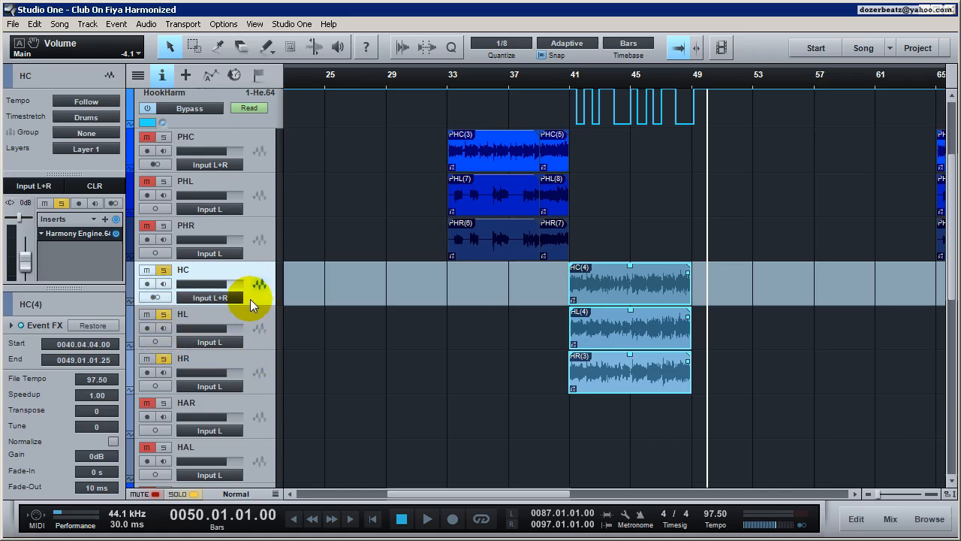
click(253, 327)
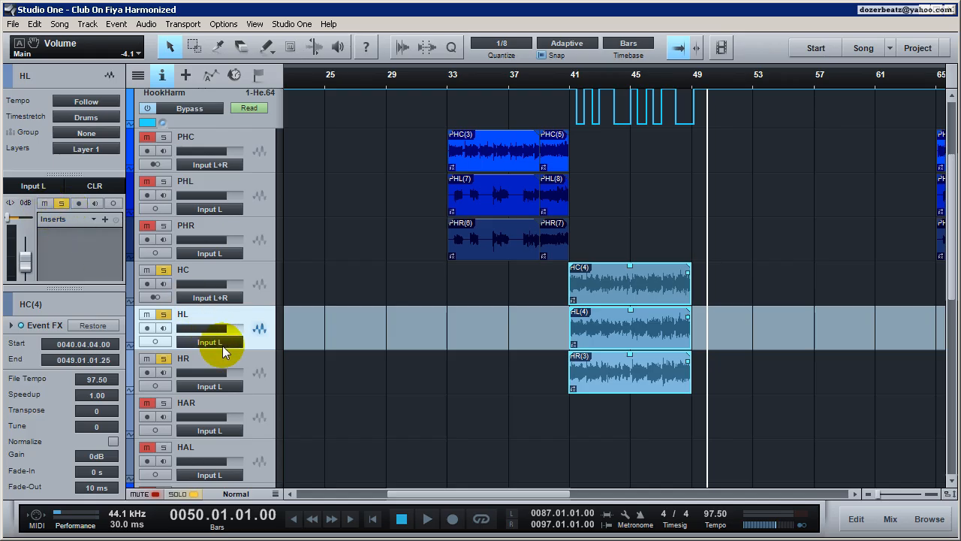
click(257, 383)
Examine the Harmony Engine voice settings on the HC track, close the plug-in and return the playback cursor to bar 41.
click(259, 293)
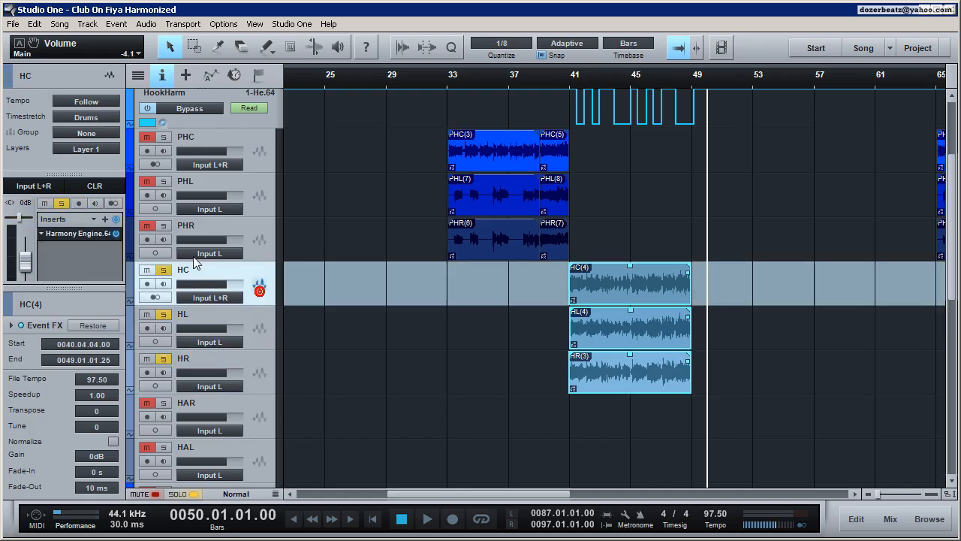
double_click(74, 233)
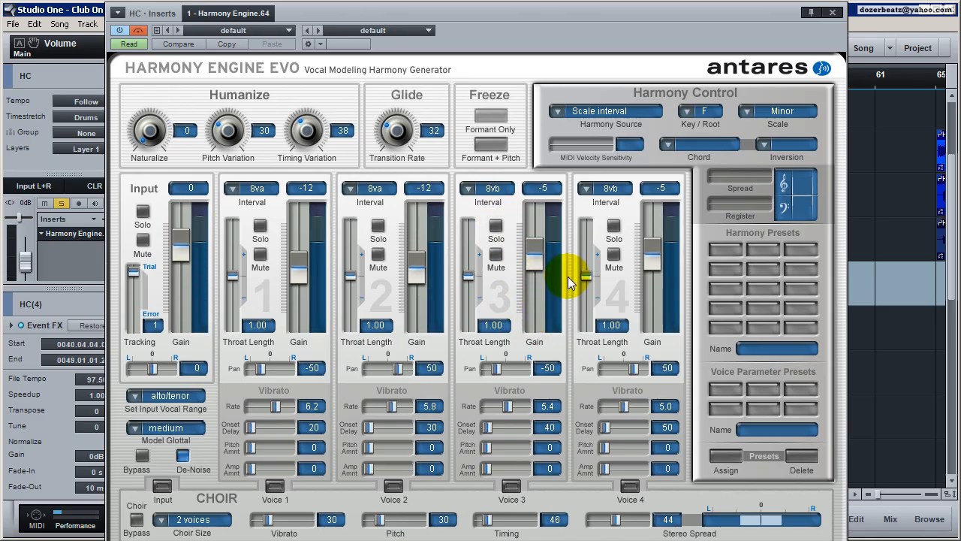
click(834, 11)
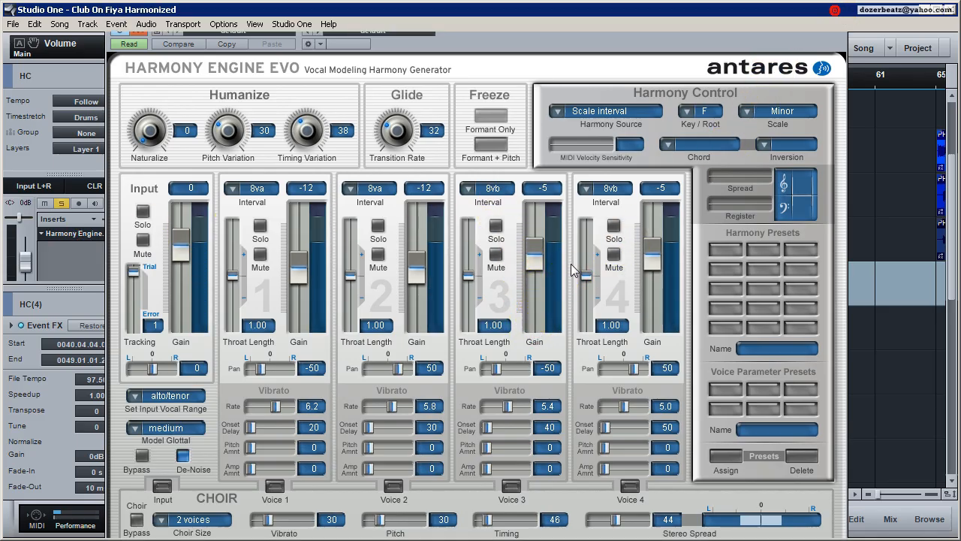
click(566, 80)
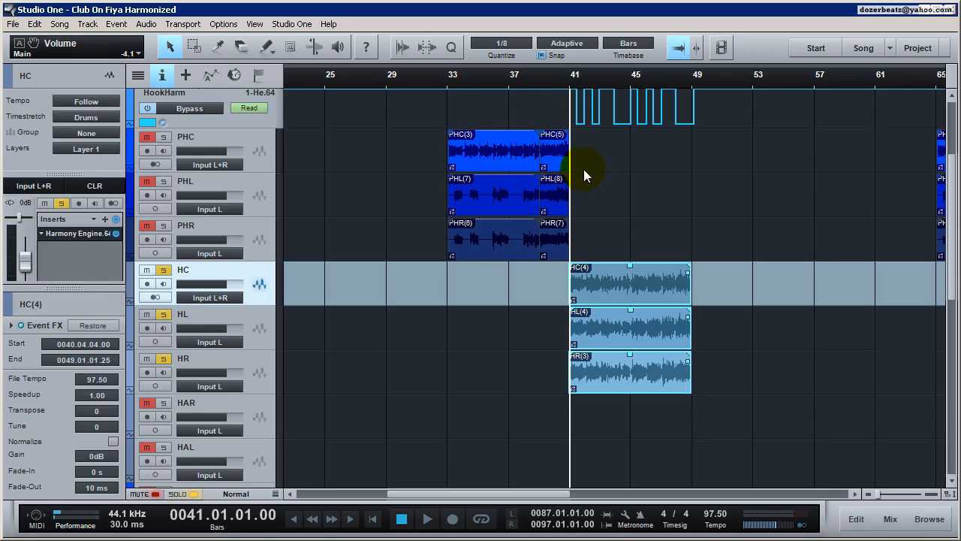
Play the hook from bar 41 while watching Harmony Engine's bypass automation on the HC track, and view voice 4's interval choices.
click(96, 236)
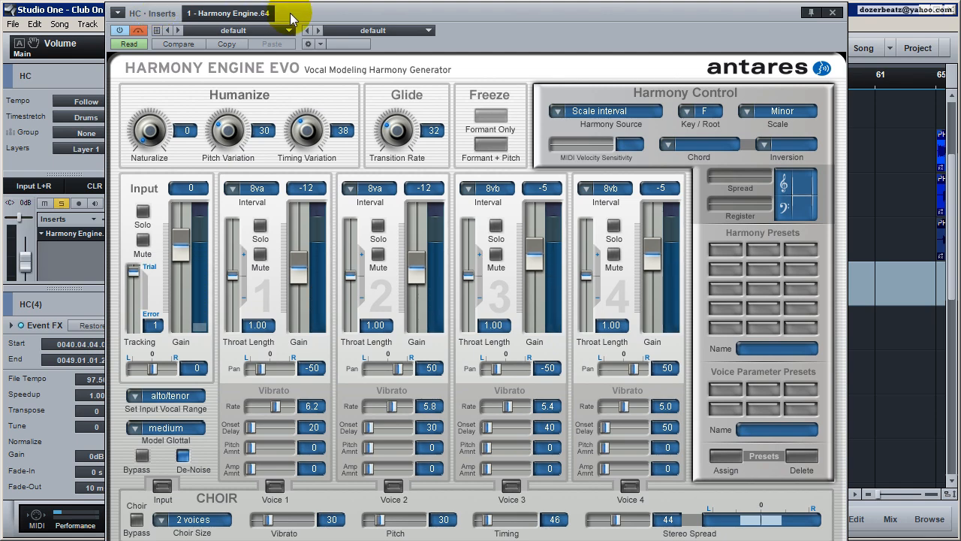
drag(300, 11, 368, 63)
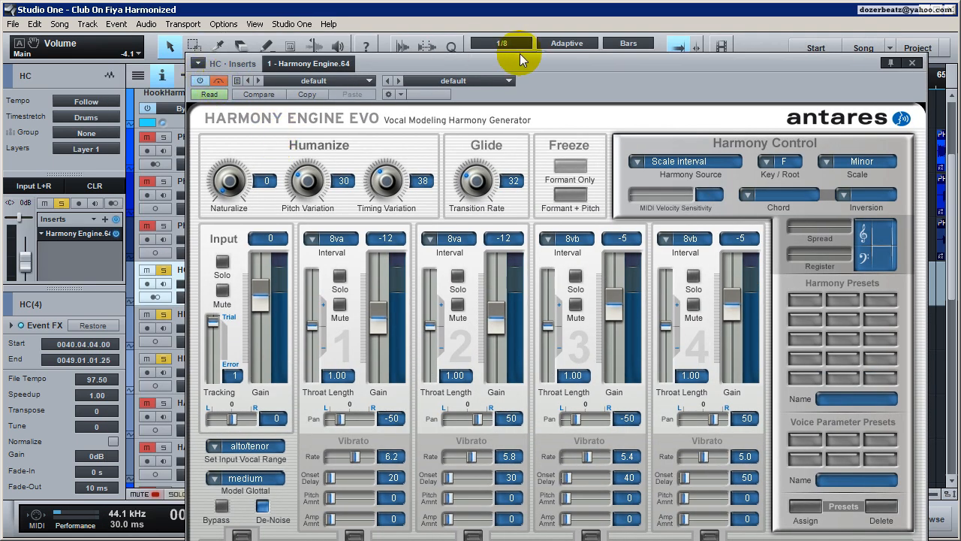
drag(525, 60, 552, 296)
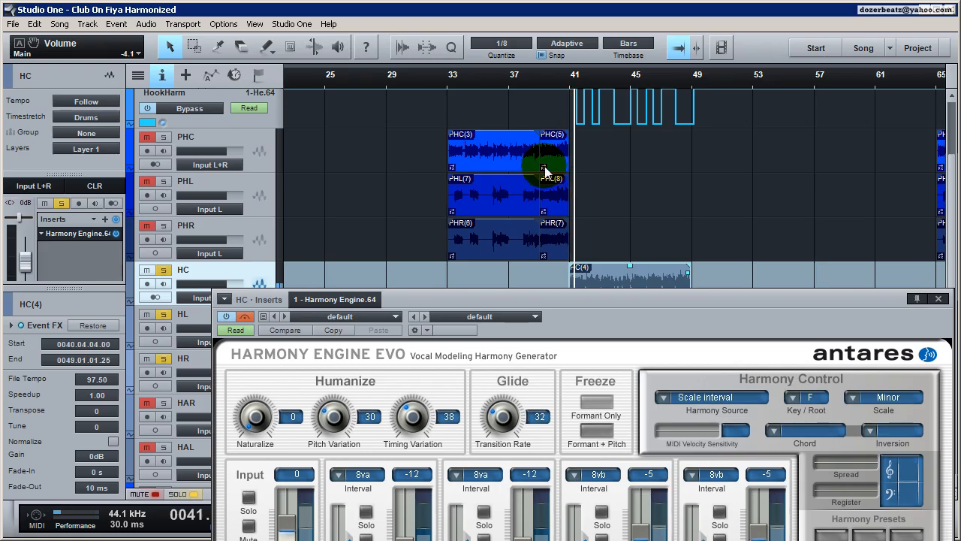
click(244, 319)
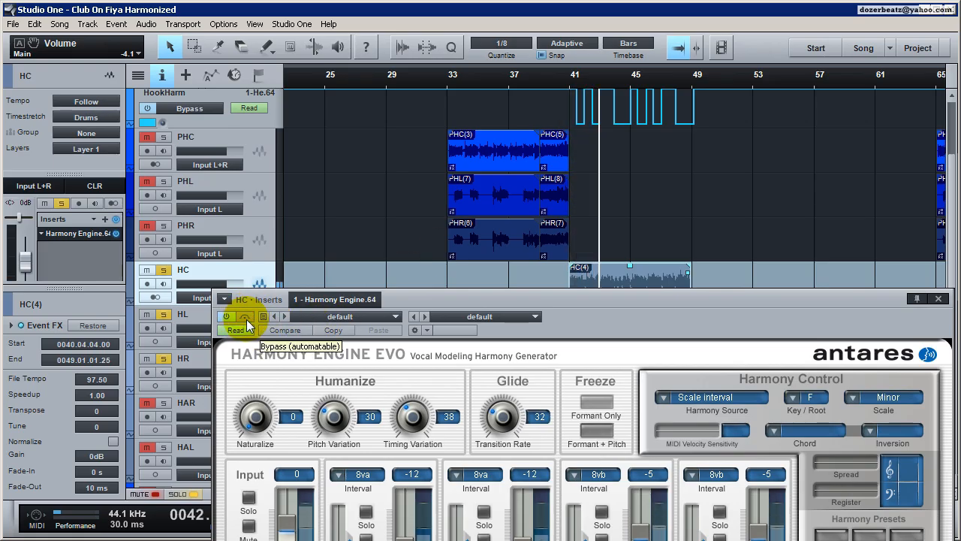
key(space)
drag(590, 298, 447, 60)
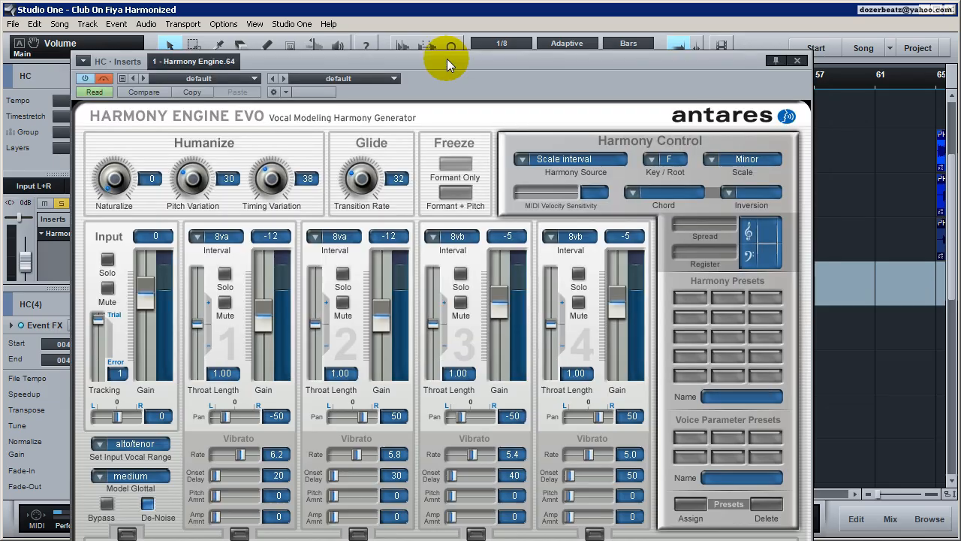
click(574, 239)
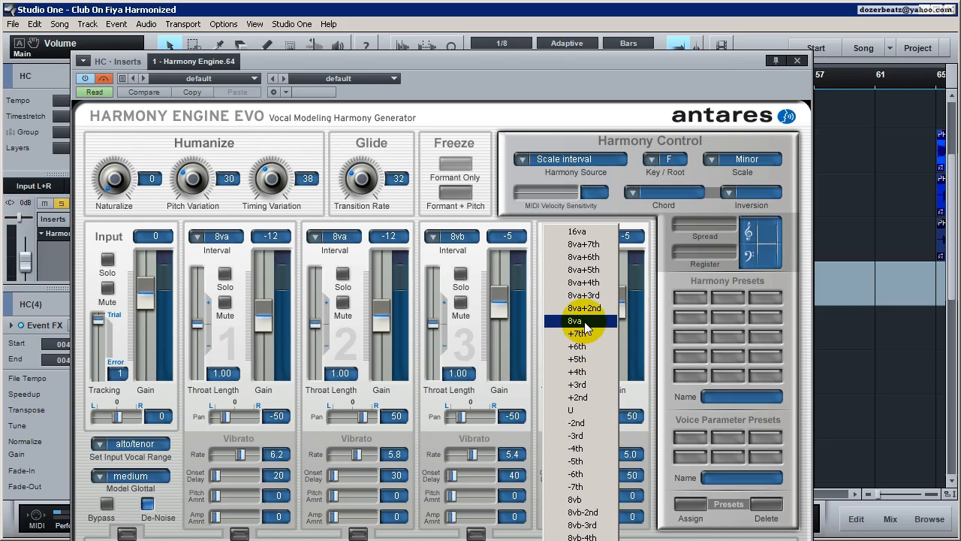
click(561, 85)
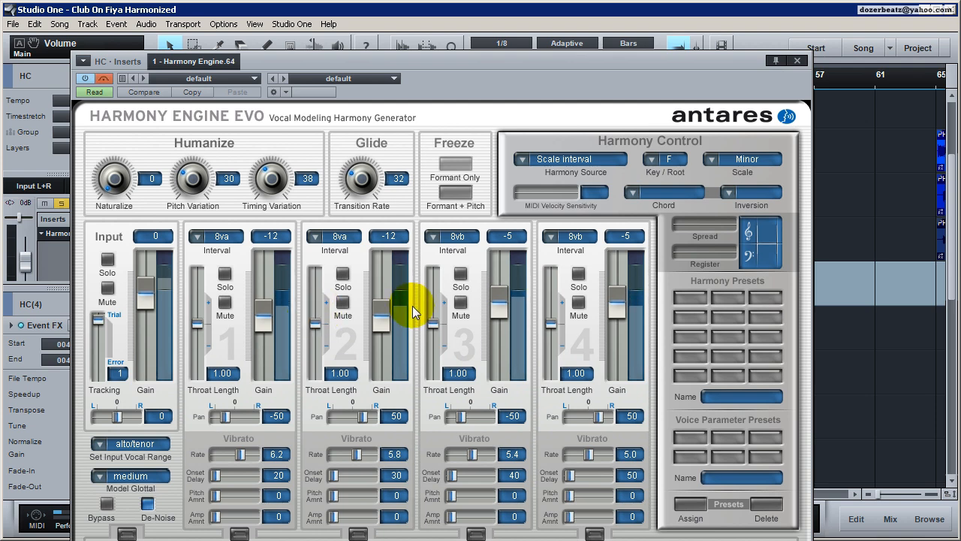
Mute Harmony Engine voices 3 and 4 on the HC track, briefly solo voices 1 and 2, and close the plug-in.
click(471, 303)
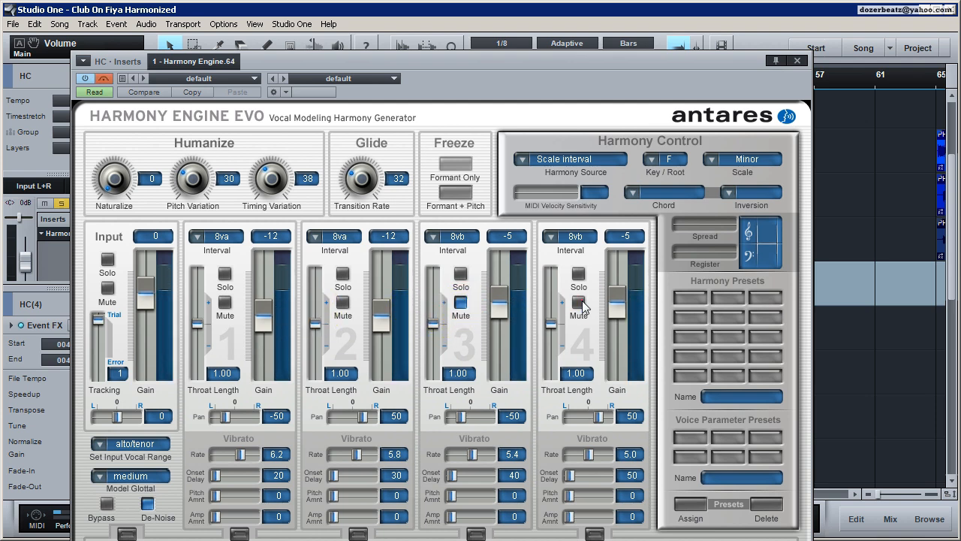
click(580, 302)
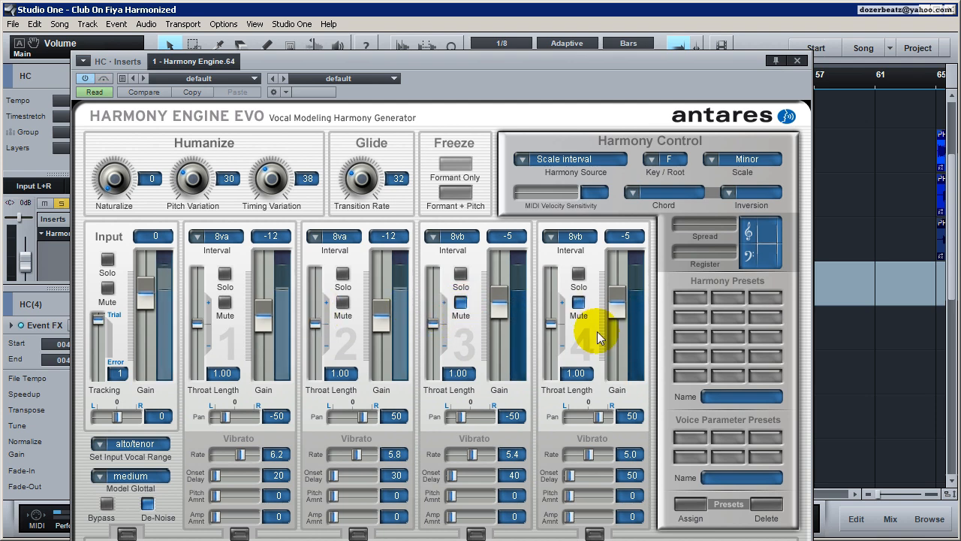
click(225, 276)
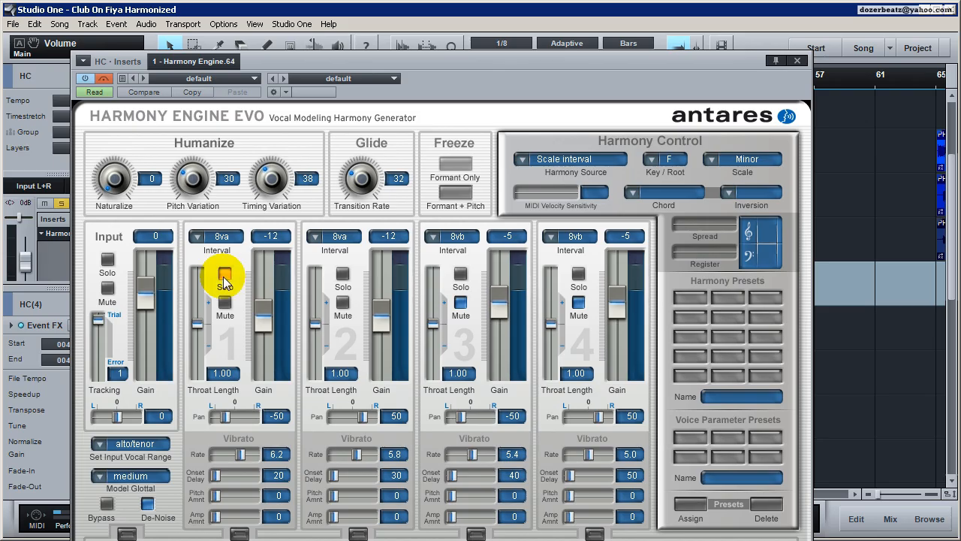
click(343, 275)
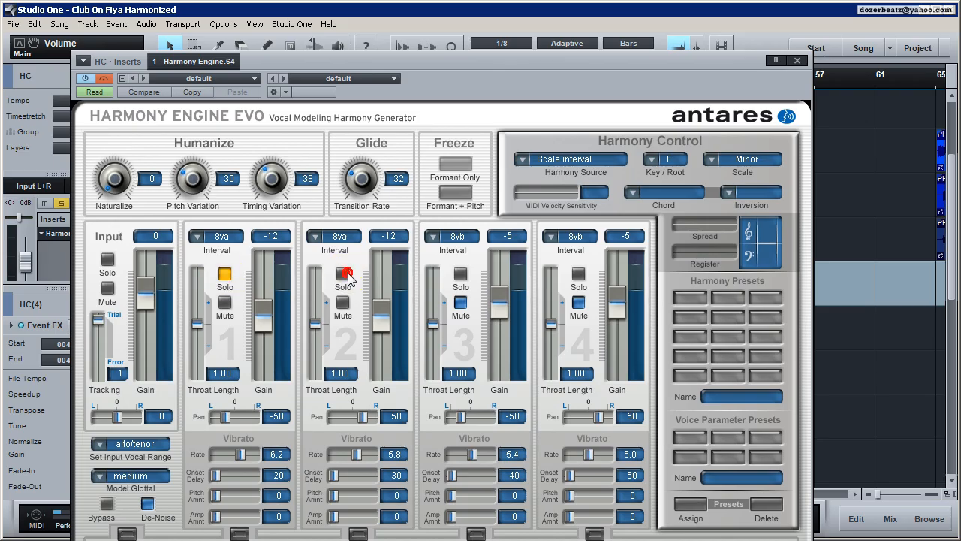
click(224, 275)
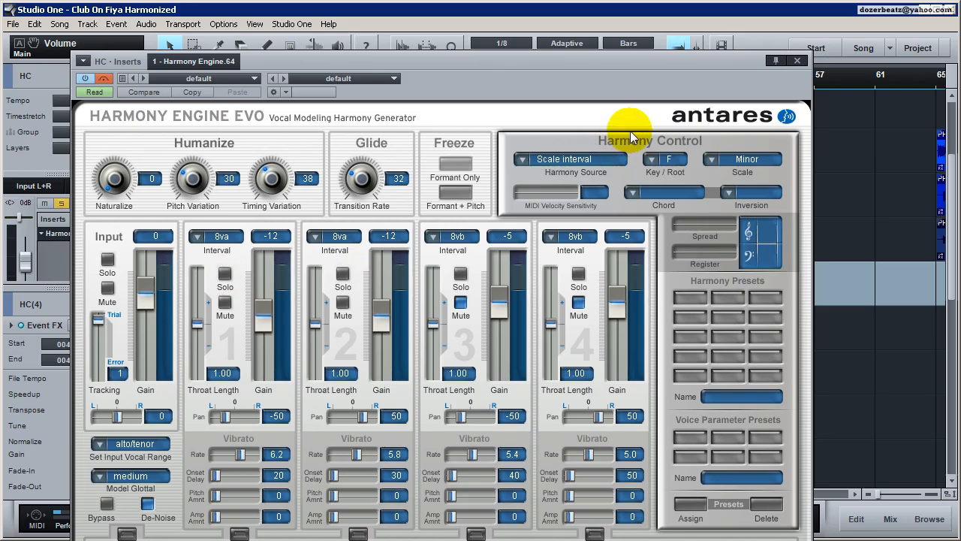
click(801, 62)
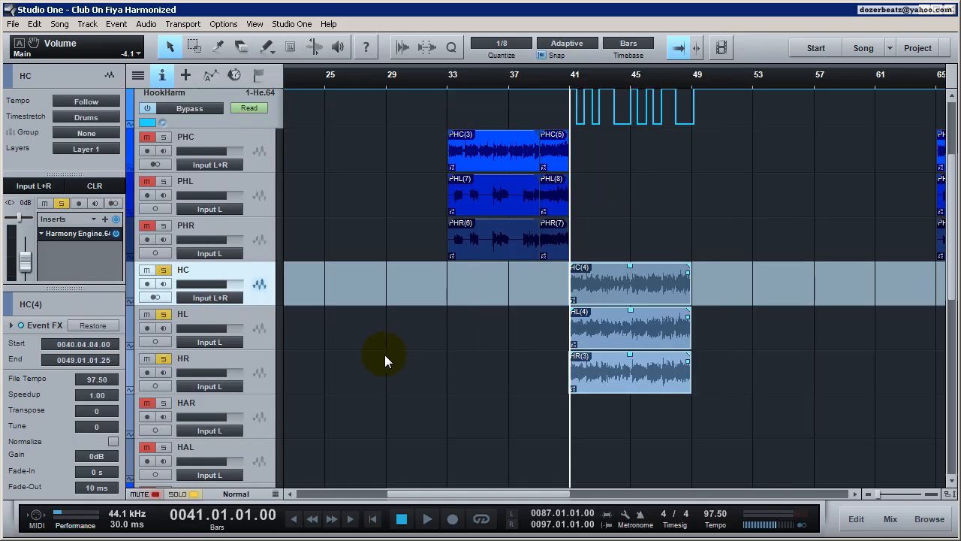
Mute the input and voices 3 and 4 in the HC track's Harmony Engine, leaving voices 1 and 2 active, and close it.
click(77, 233)
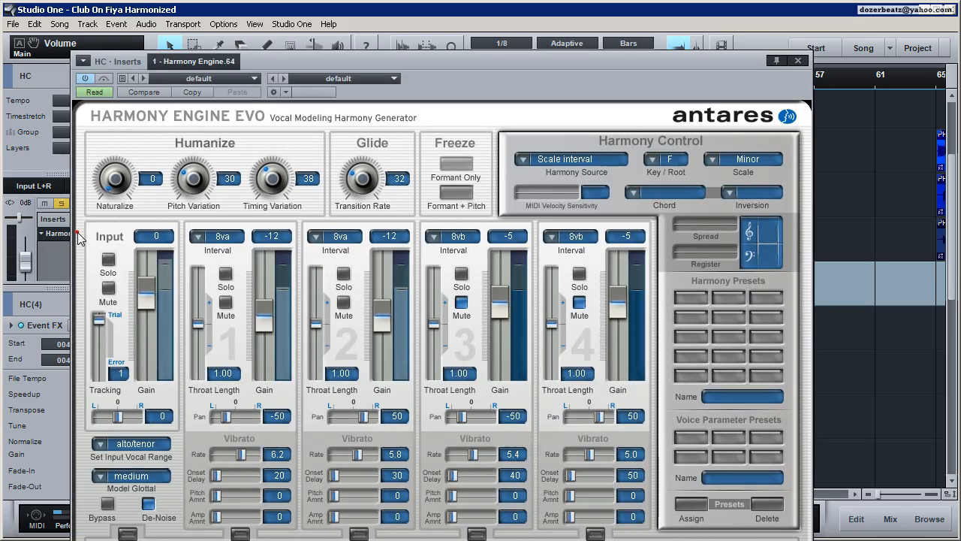
click(461, 302)
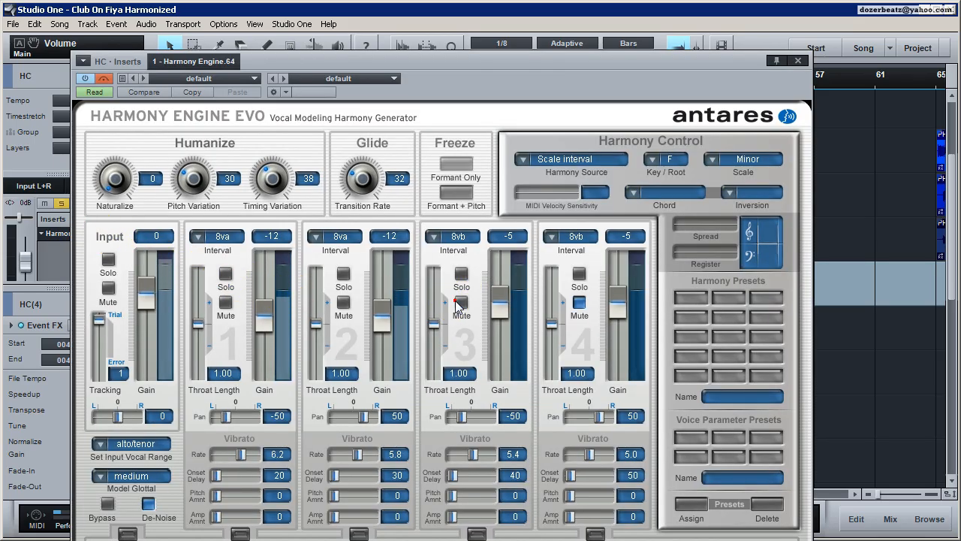
click(575, 303)
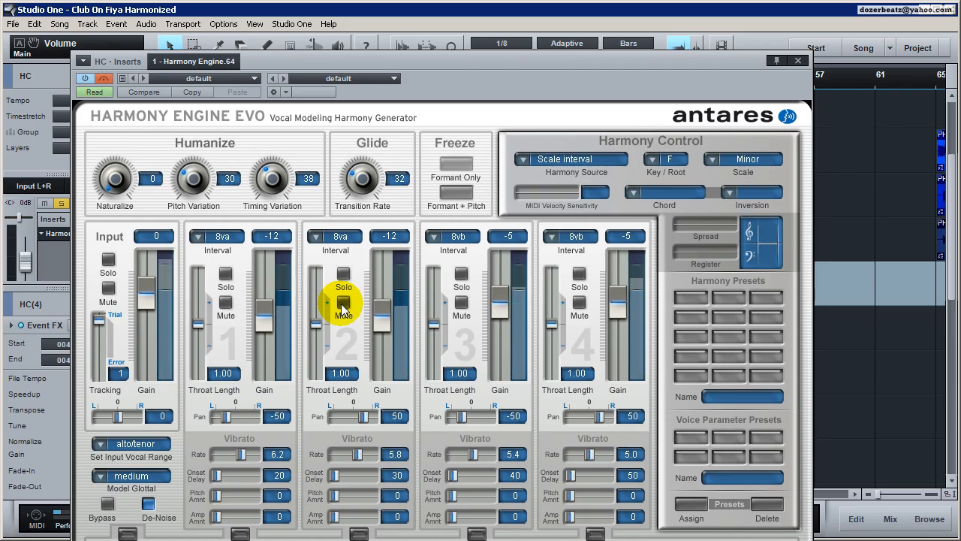
click(108, 287)
click(343, 302)
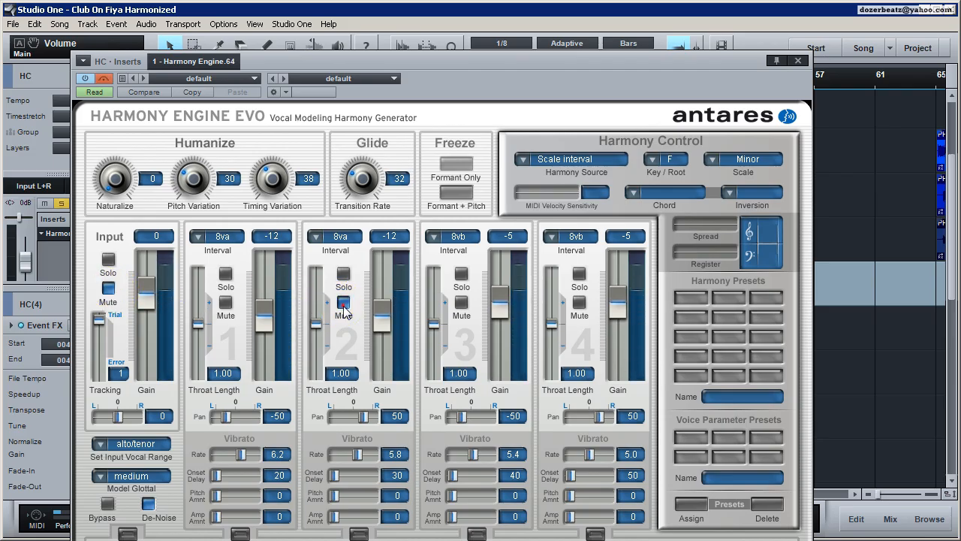
click(461, 302)
click(461, 302)
click(579, 302)
click(343, 302)
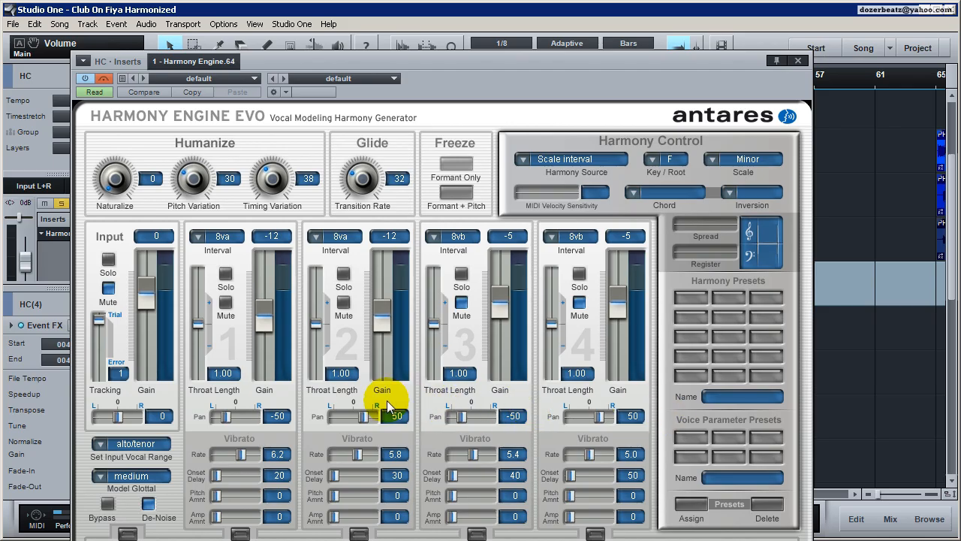
click(798, 61)
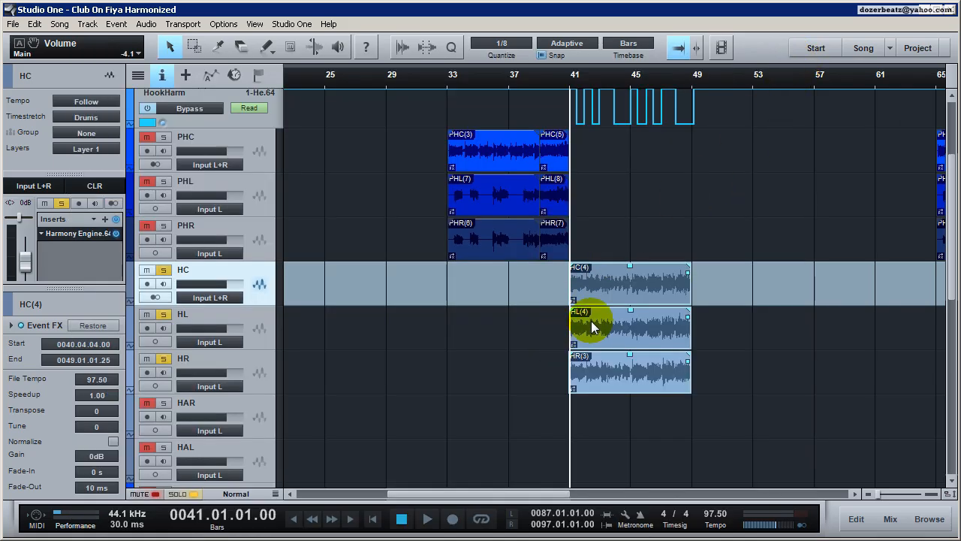
Compare the inserts and panning of the HL and HR tracks with those of the HC track.
click(266, 334)
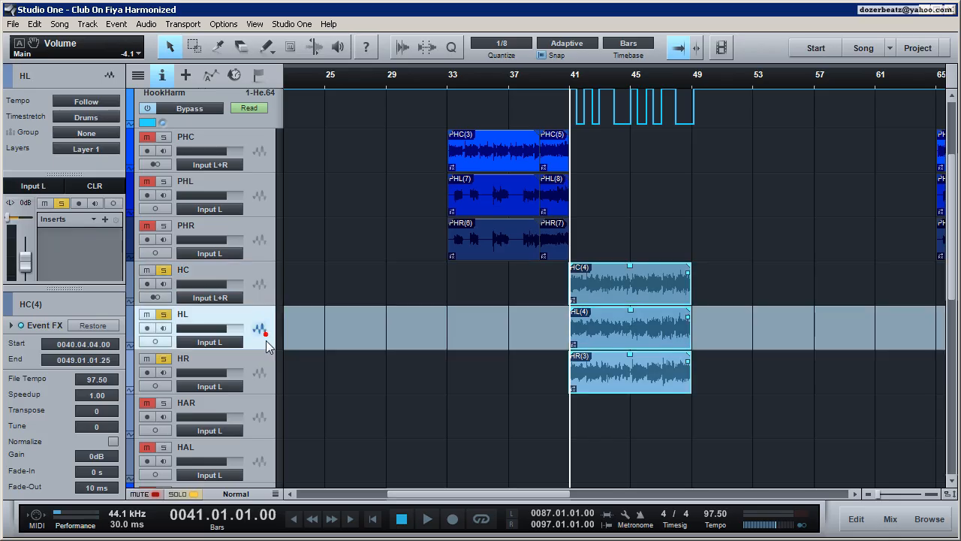
click(259, 364)
click(268, 289)
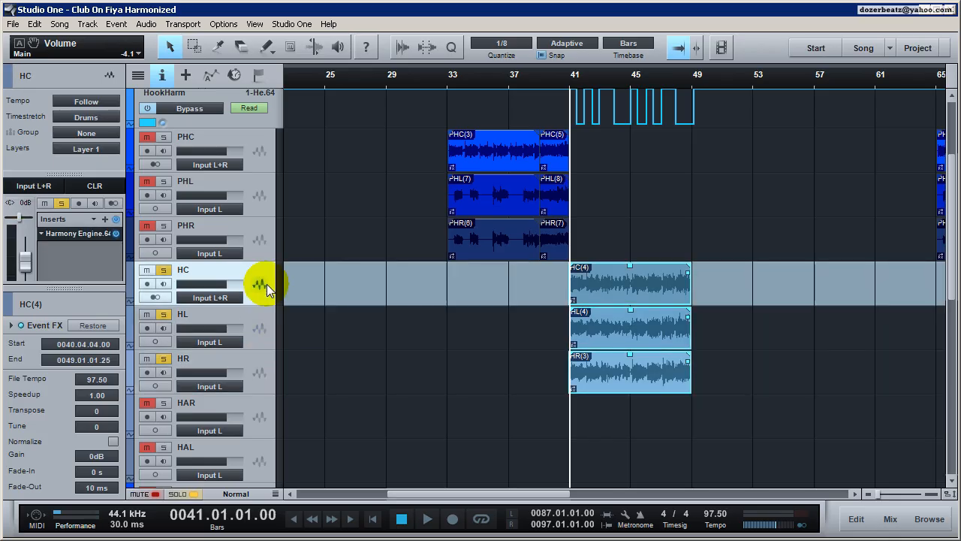
click(260, 284)
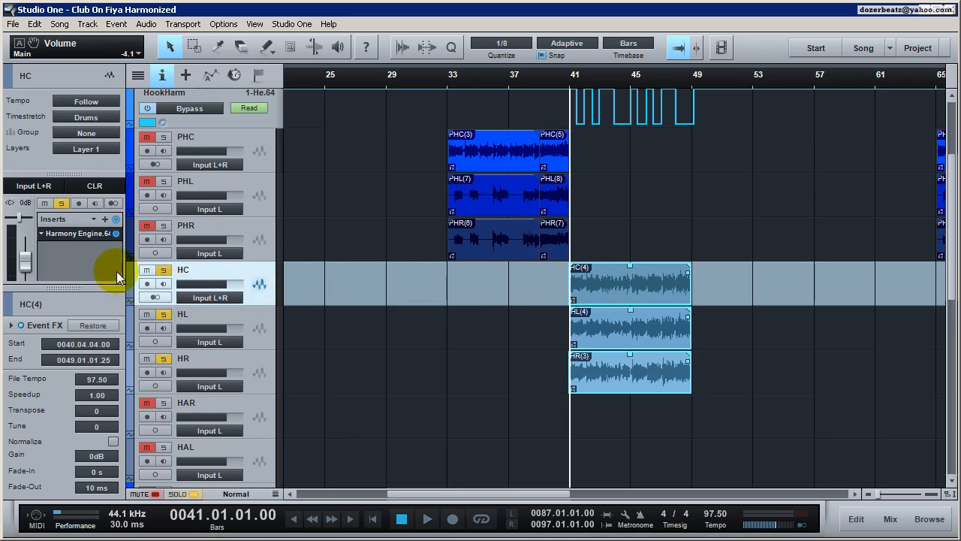
Examine Harmony Engine's voice settings on the HC track, close the plug-in and briefly play the hook from bar 41.
double_click(87, 232)
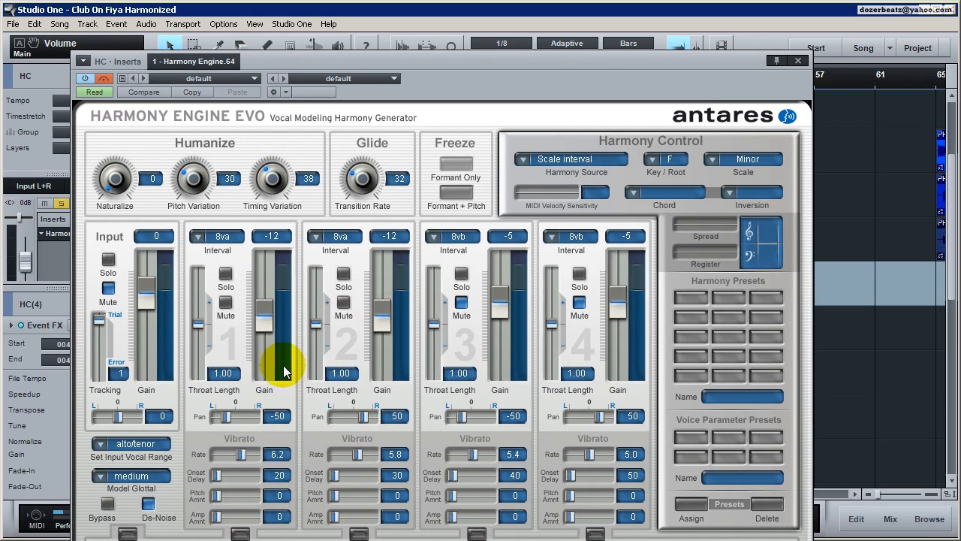
drag(445, 59, 452, 30)
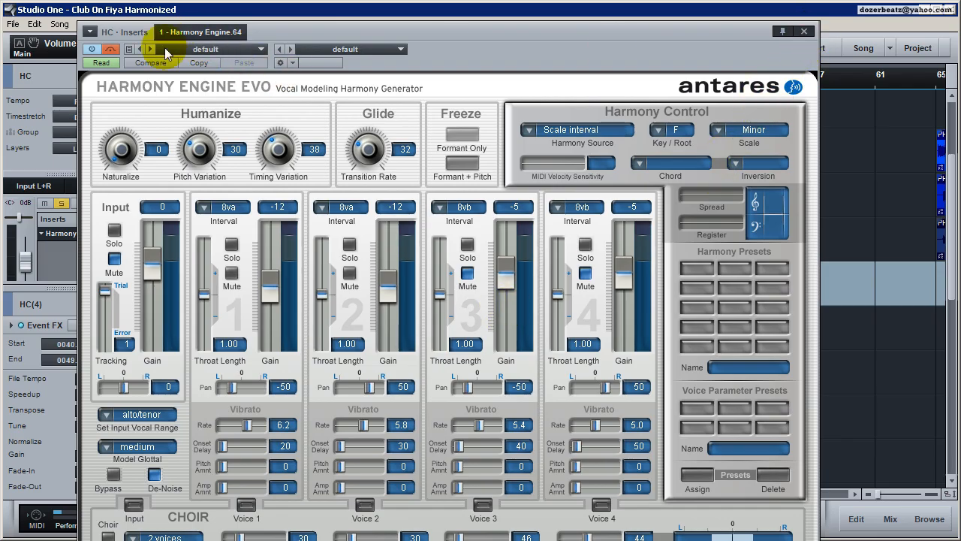
drag(323, 29, 424, 86)
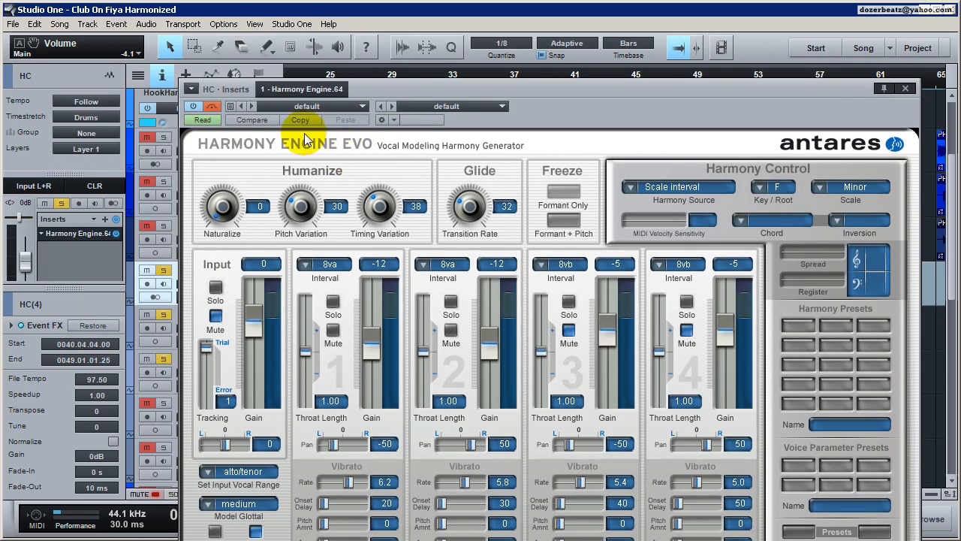
click(907, 91)
key(space)
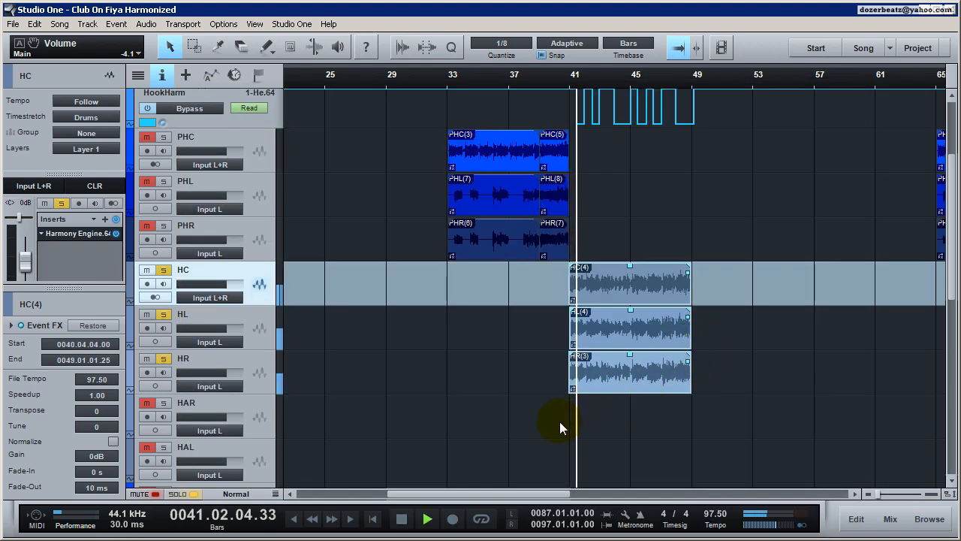
key(space)
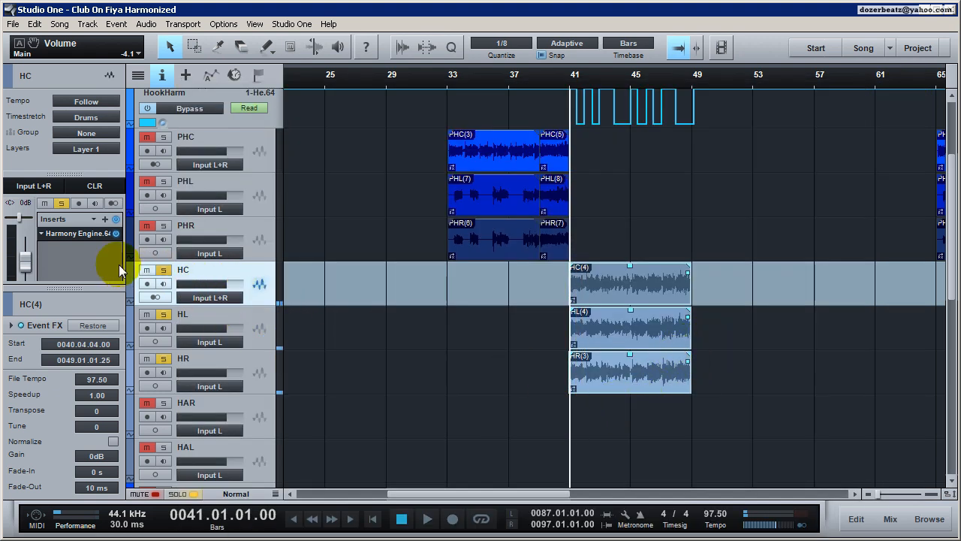
Unmute voices 3 and 4 in the HC track's Harmony Engine and close the plug-in.
click(96, 234)
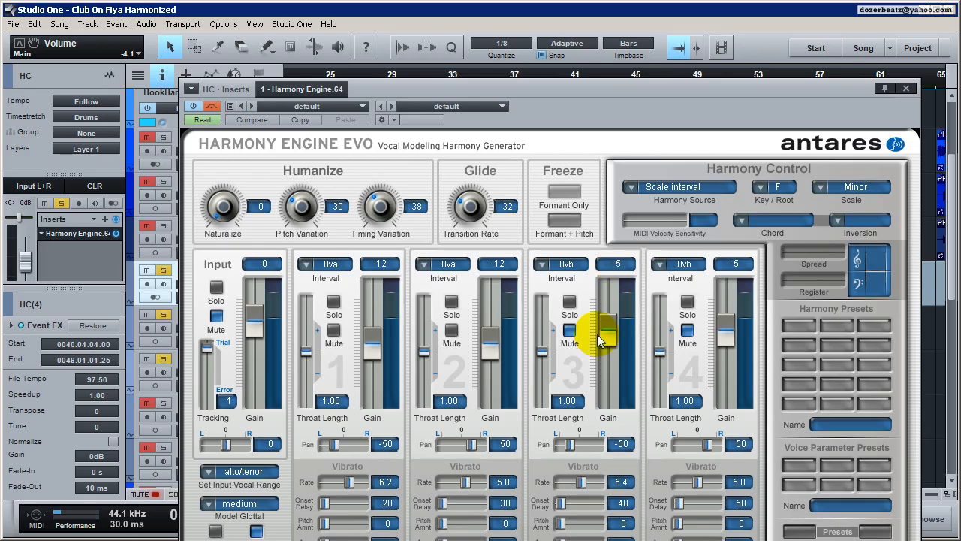
click(687, 330)
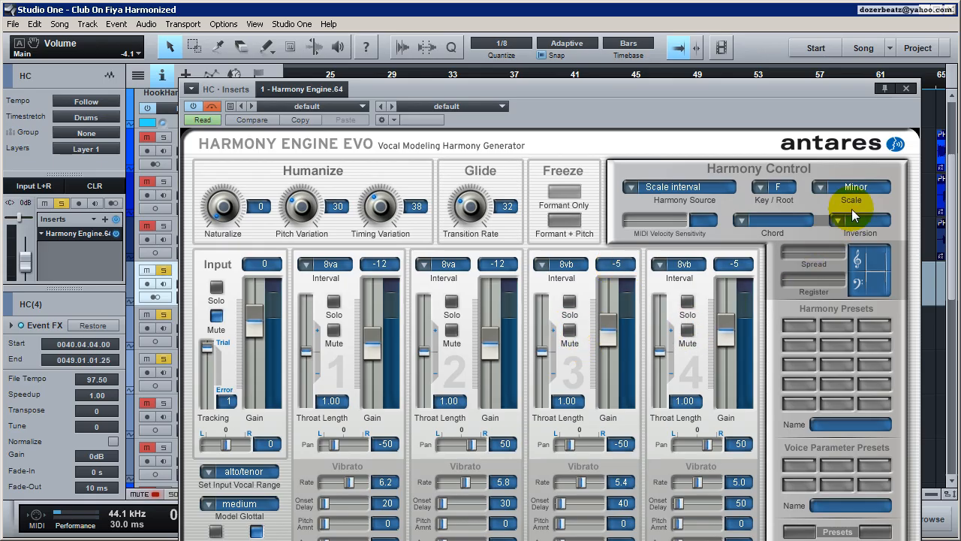
click(907, 89)
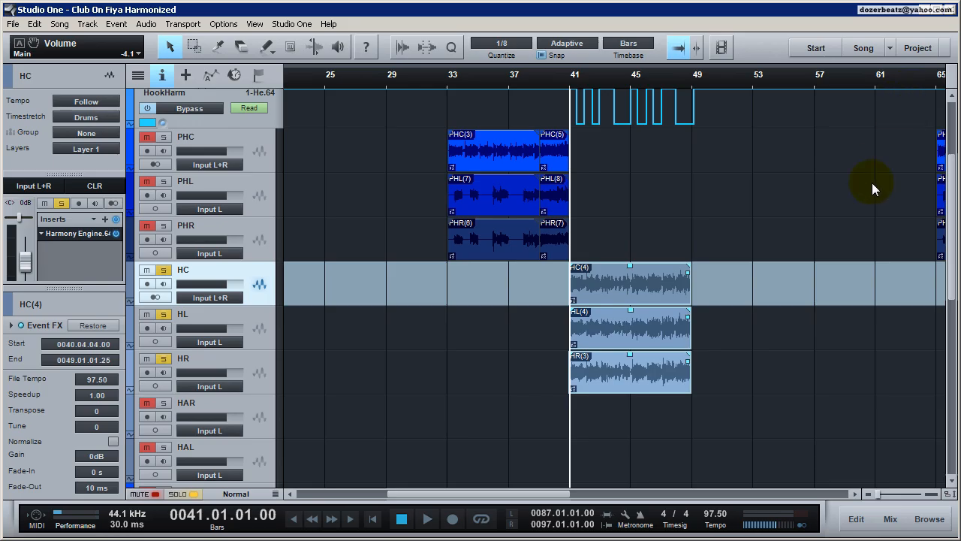
Play the soloed HC, HL and HR hook vocals from bar 41 and bring the repeat at bar 73 into view.
key(space)
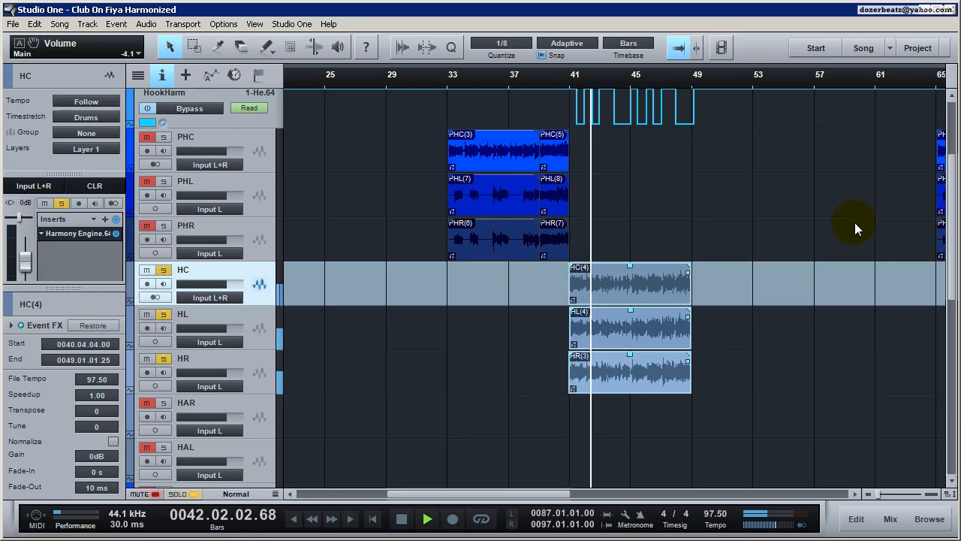
key(space)
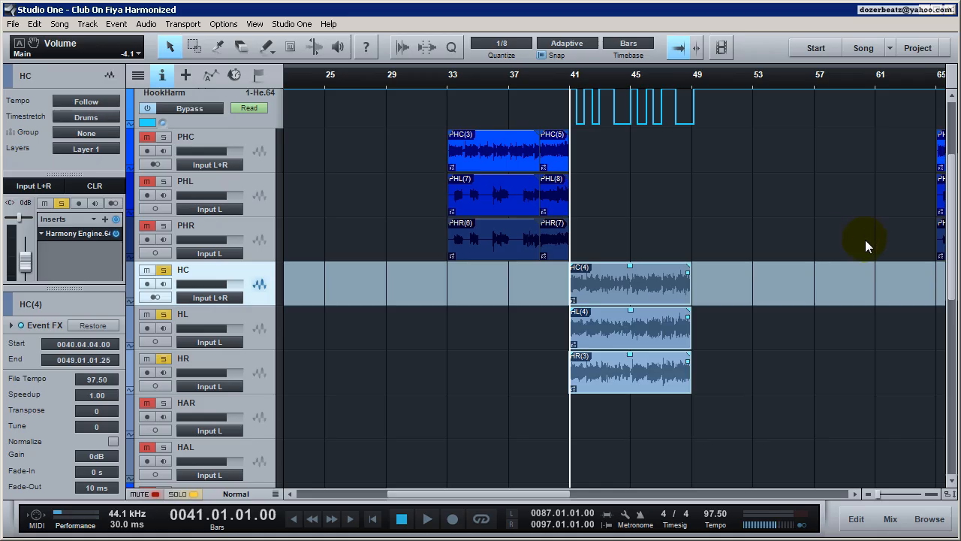
key(space)
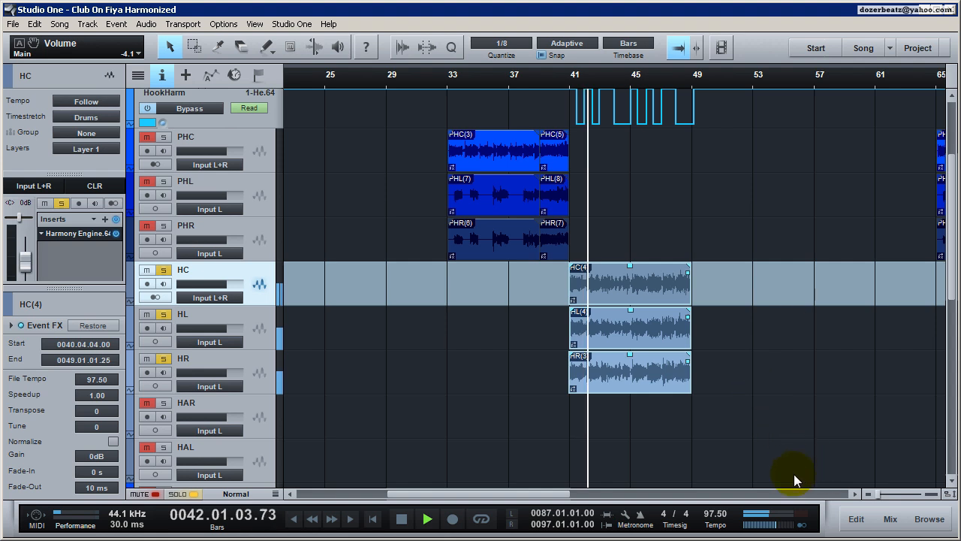
drag(547, 493, 597, 498)
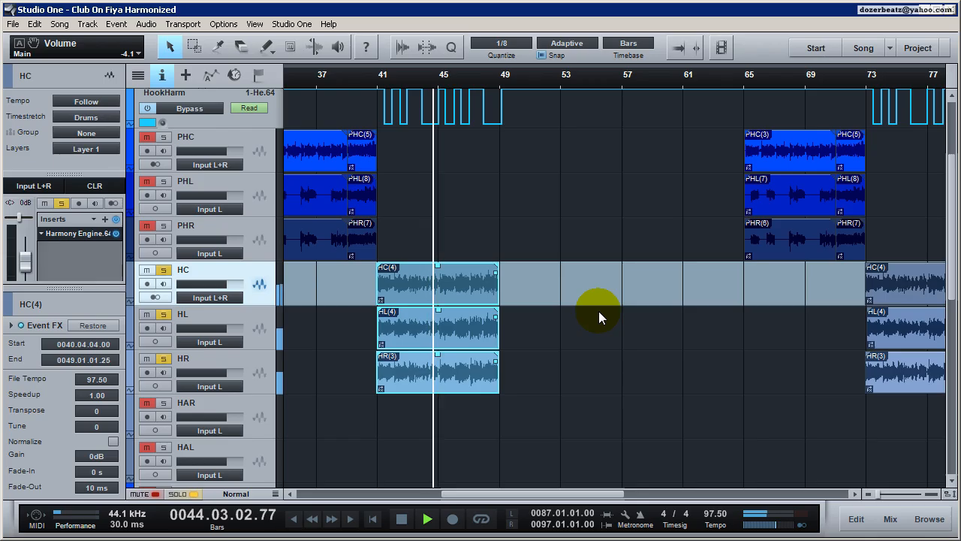
key(space)
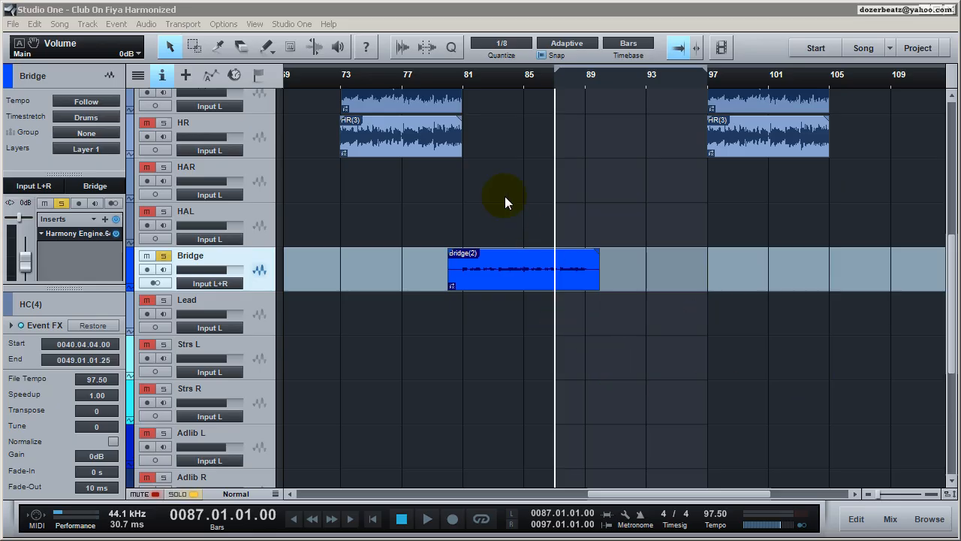
Place the playhead at bar 80 and check the Bridge track's output routing and its Bridge bus in the mixer.
click(448, 78)
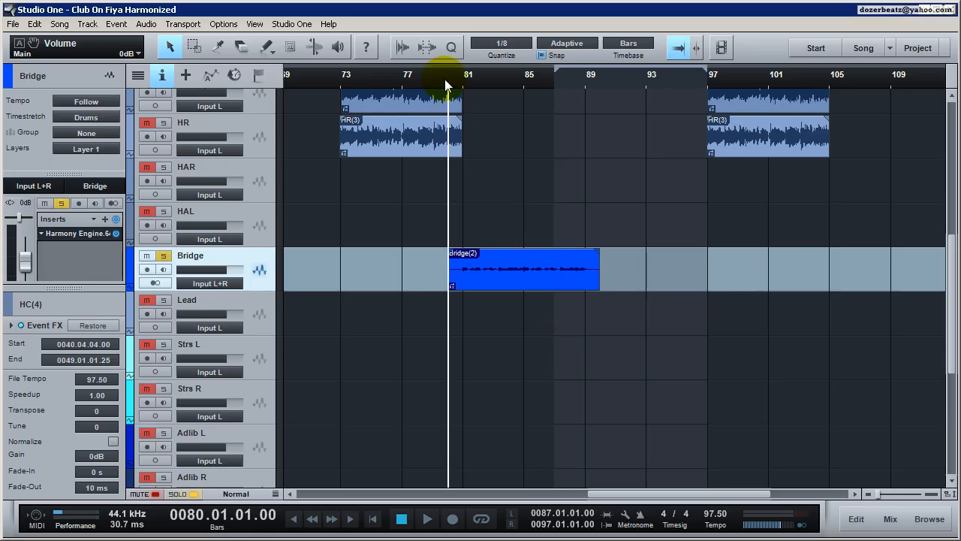
click(888, 519)
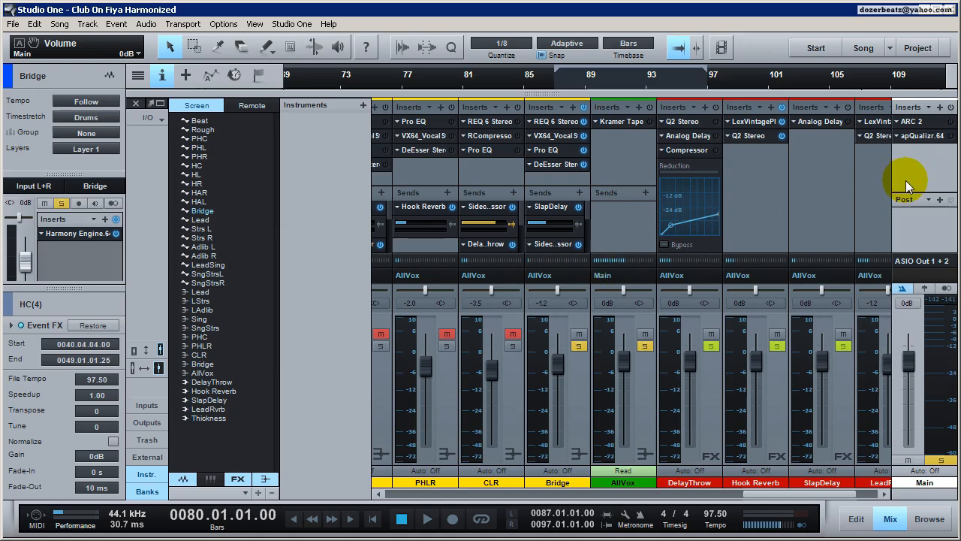
mouse_move(749, 491)
mouse_down()
mouse_move(760, 491)
mouse_move(721, 491)
mouse_move(735, 490)
mouse_up()
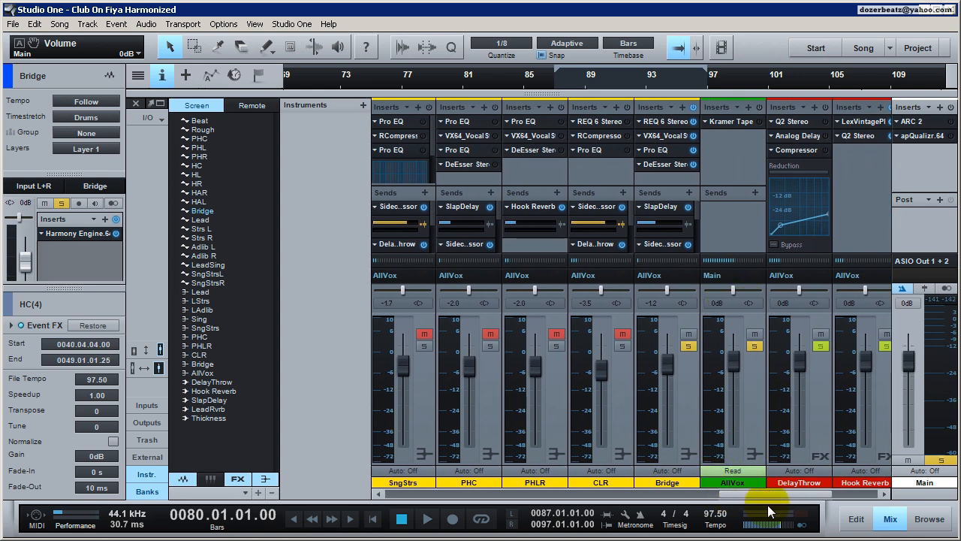
drag(767, 496, 783, 495)
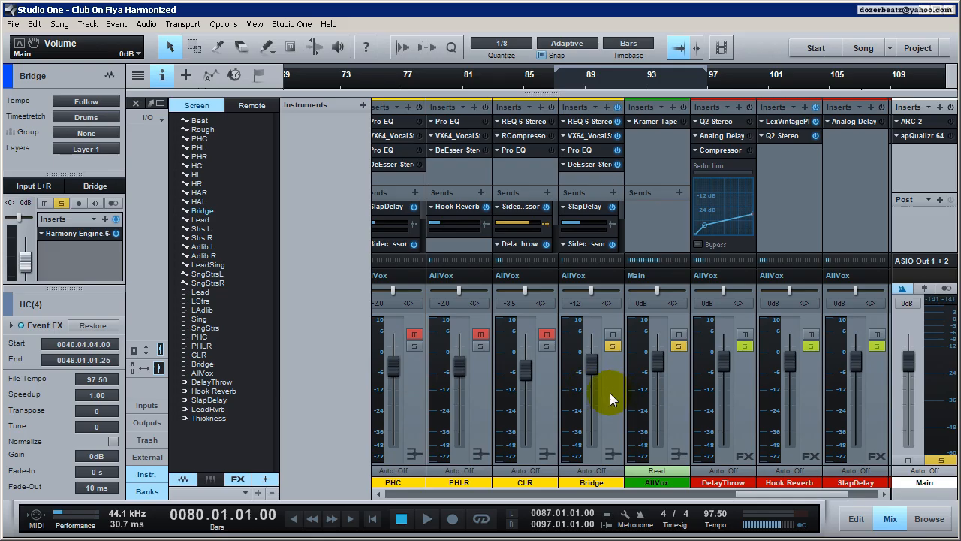
click(890, 519)
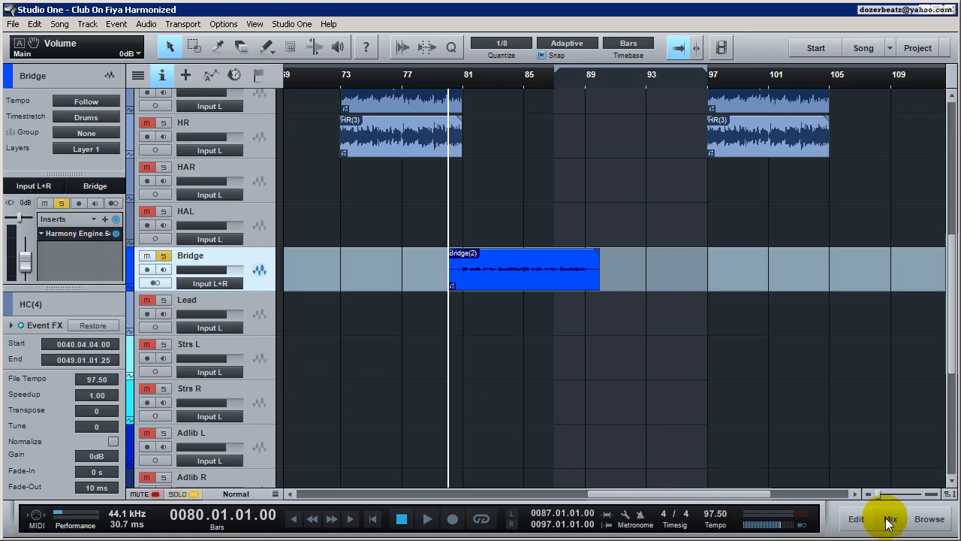
click(84, 185)
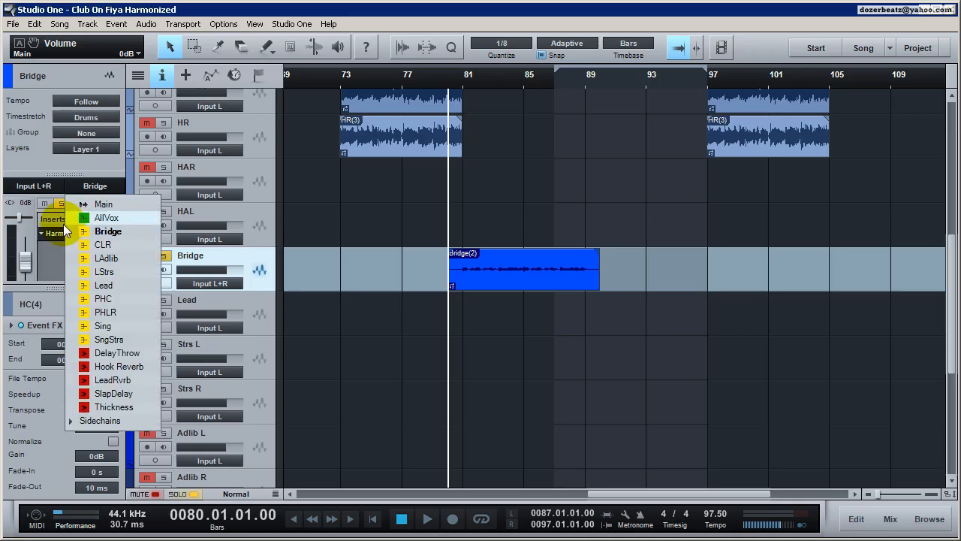
click(99, 233)
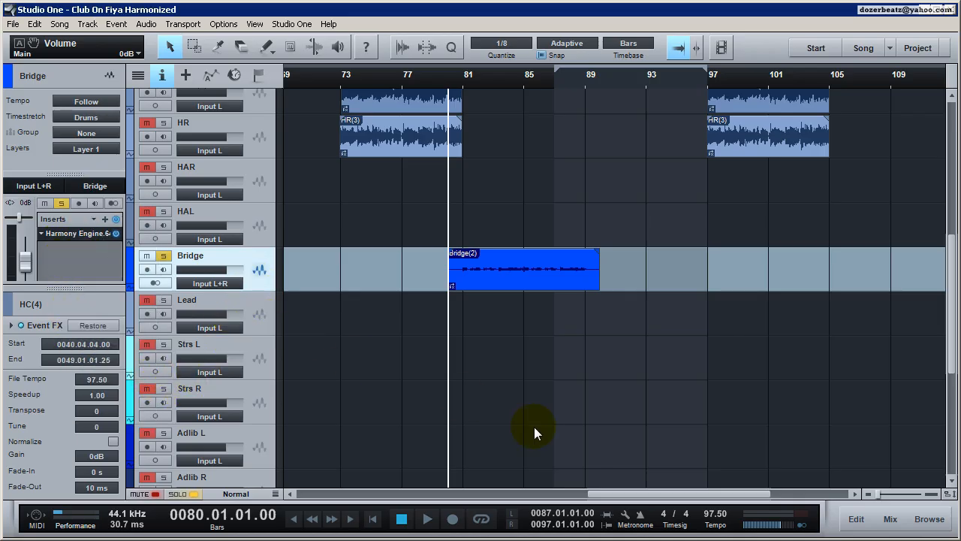
Examine the Bridge bus's insert chain and its Pro EQ cuts, and return to the arrangement.
click(891, 519)
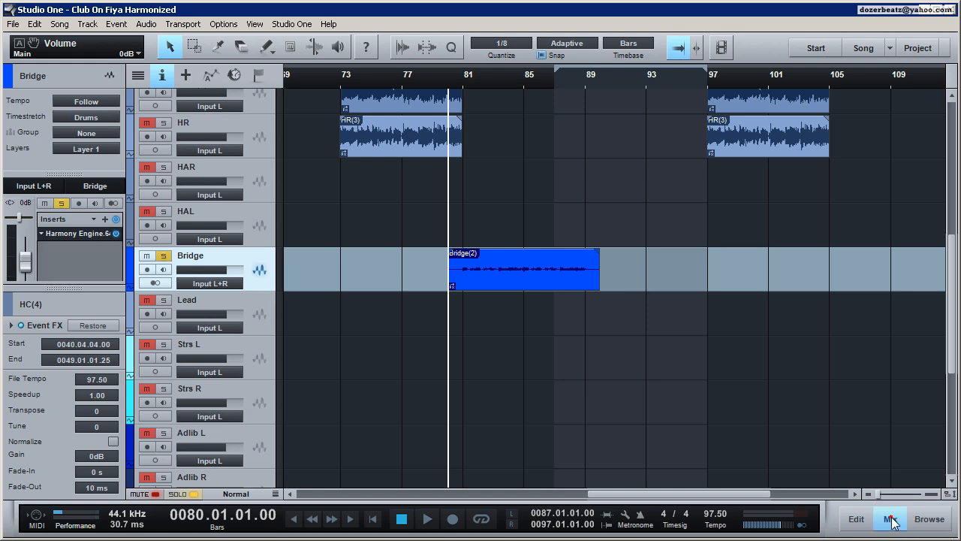
click(611, 478)
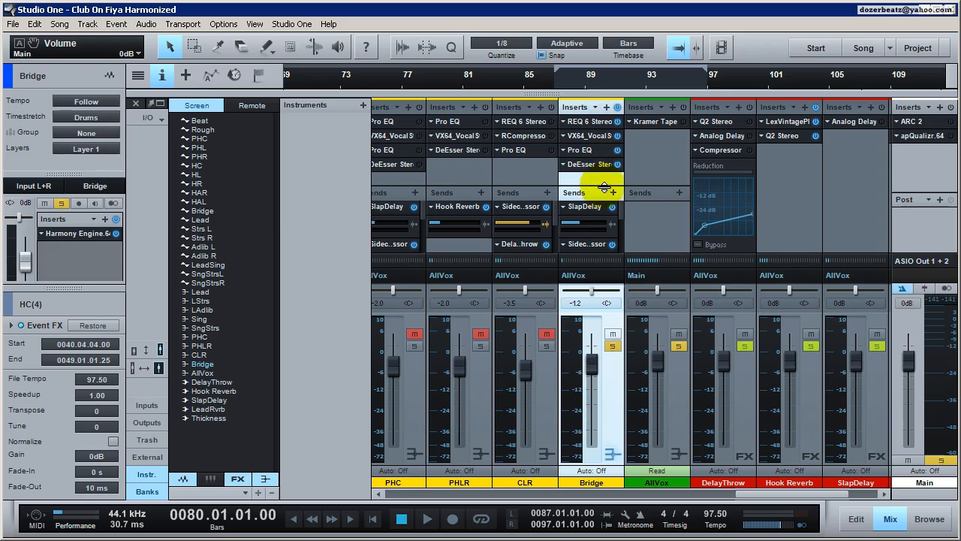
click(594, 150)
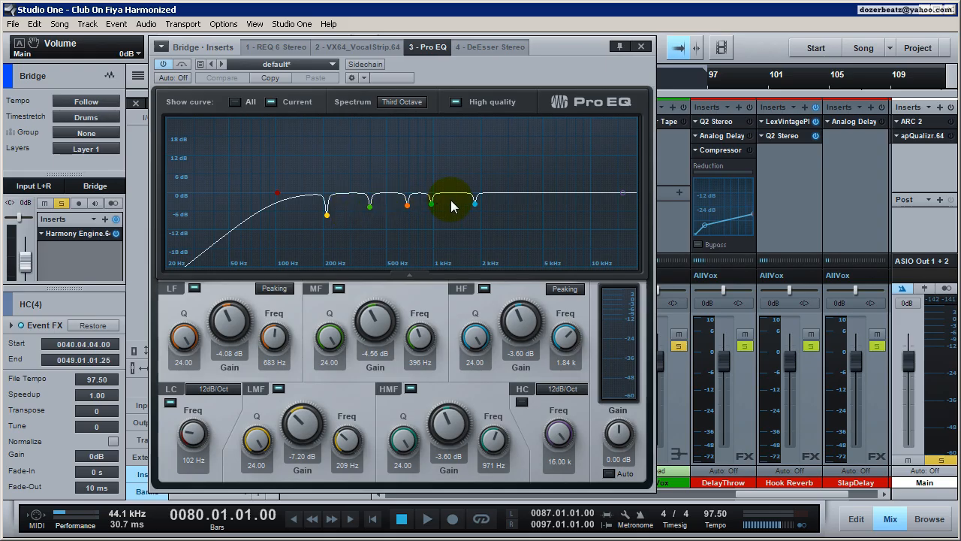
click(640, 47)
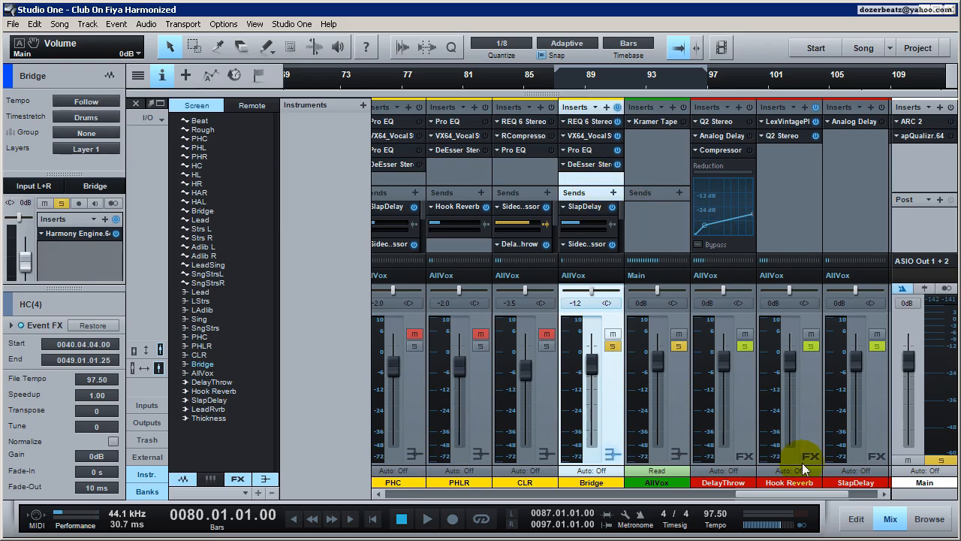
click(889, 519)
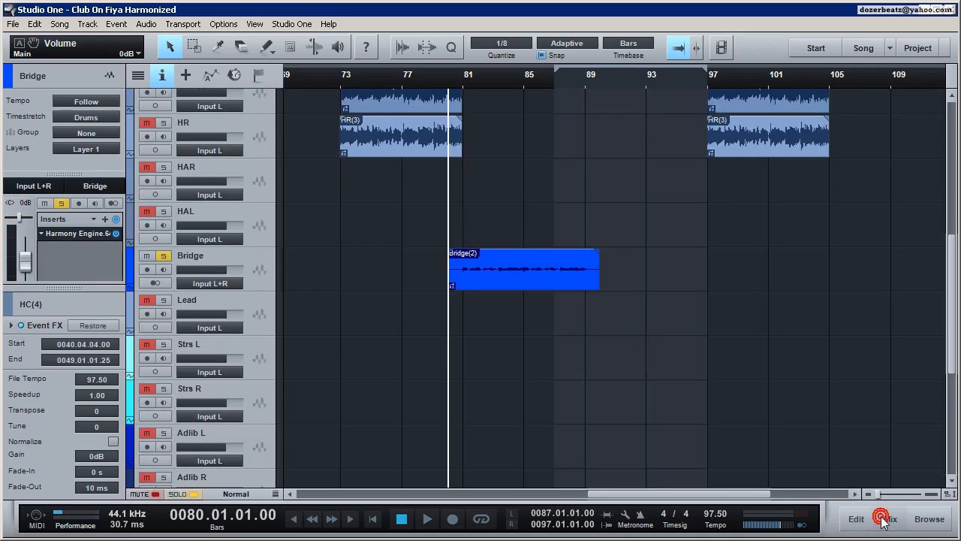
Examine the voice intervals, gains and panning in the Bridge track's Harmony Engine and close the plug-in.
double_click(63, 236)
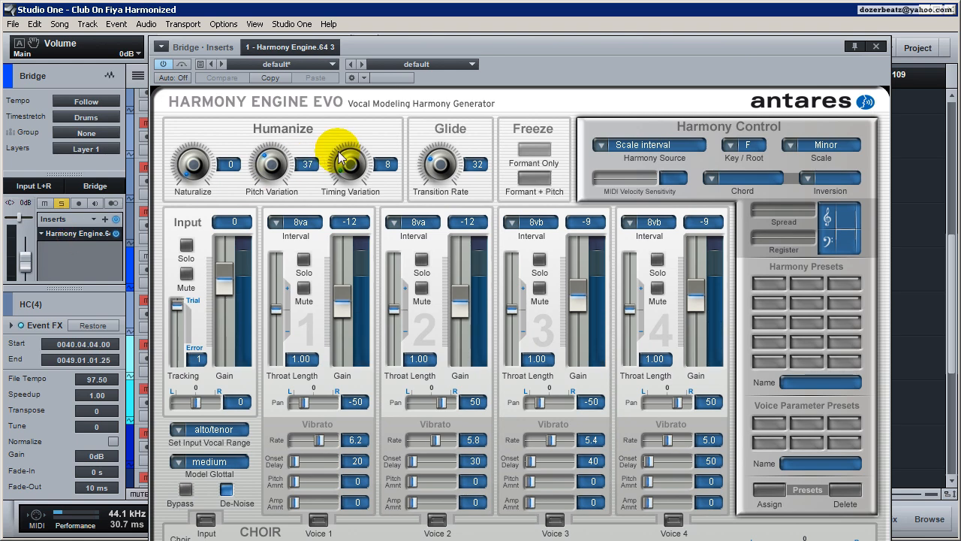
drag(509, 45, 490, 53)
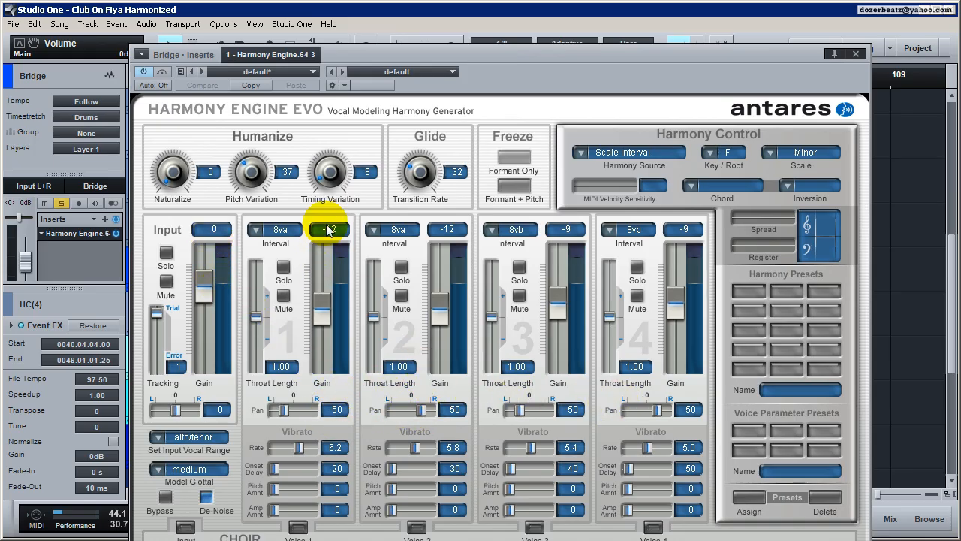
click(857, 57)
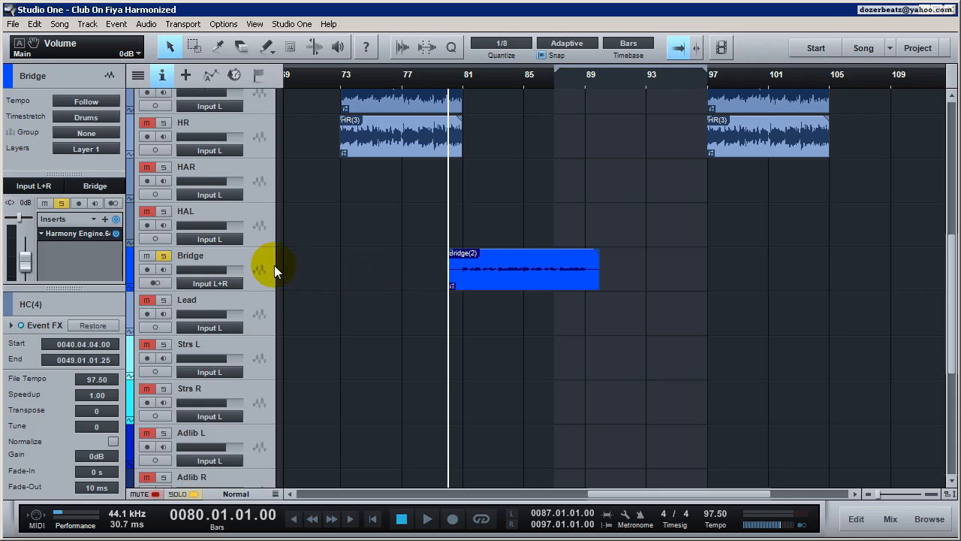
Compare the bridge vocal from bar 80 with Harmony Engine bypassed and re-enabled.
click(113, 234)
key(space)
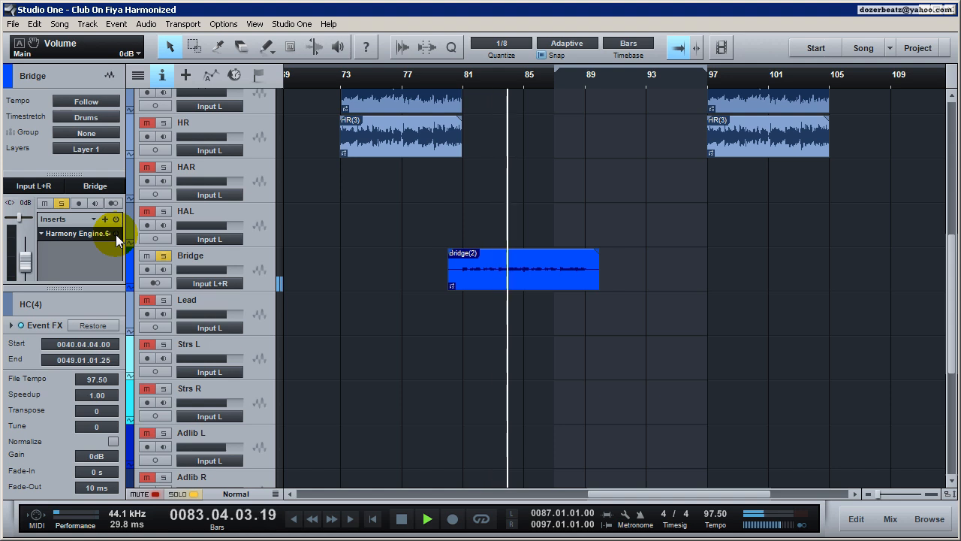
key(space)
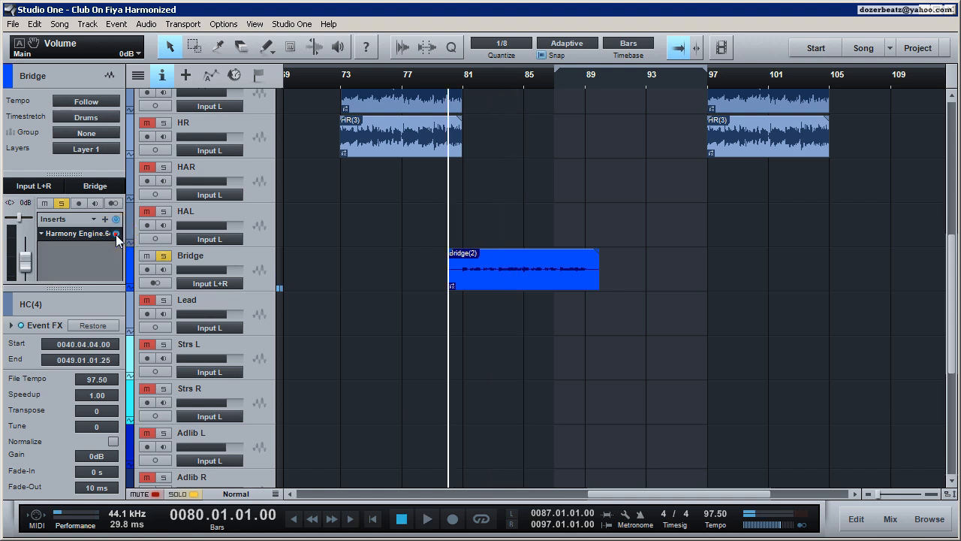
key(space)
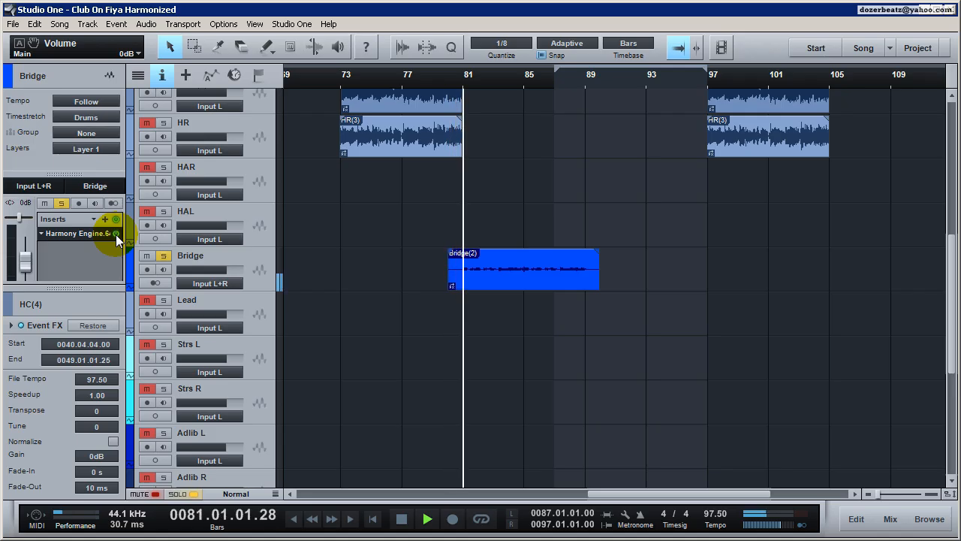
key(space)
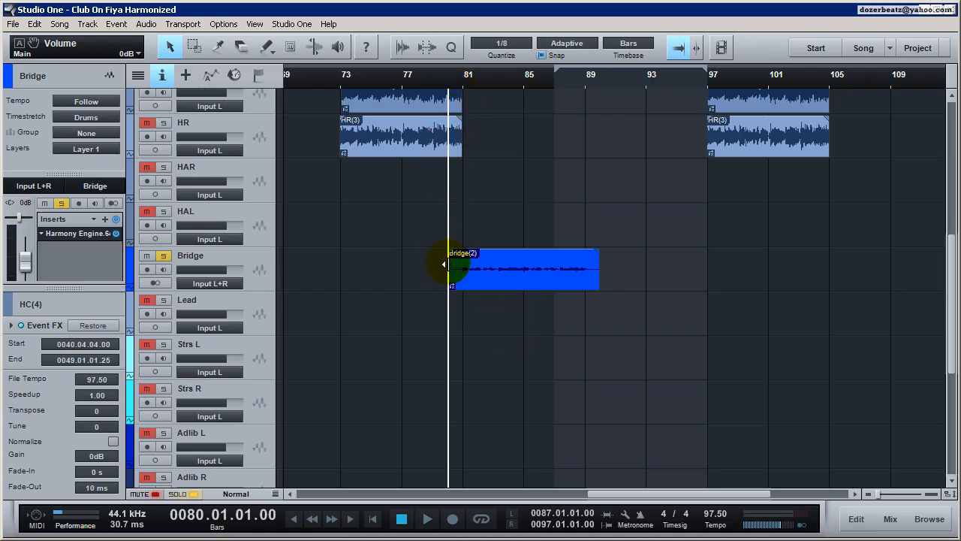
Audition the bridge vocal with the input soloed in the Bridge track's Harmony Engine and close the plug-in.
key(space)
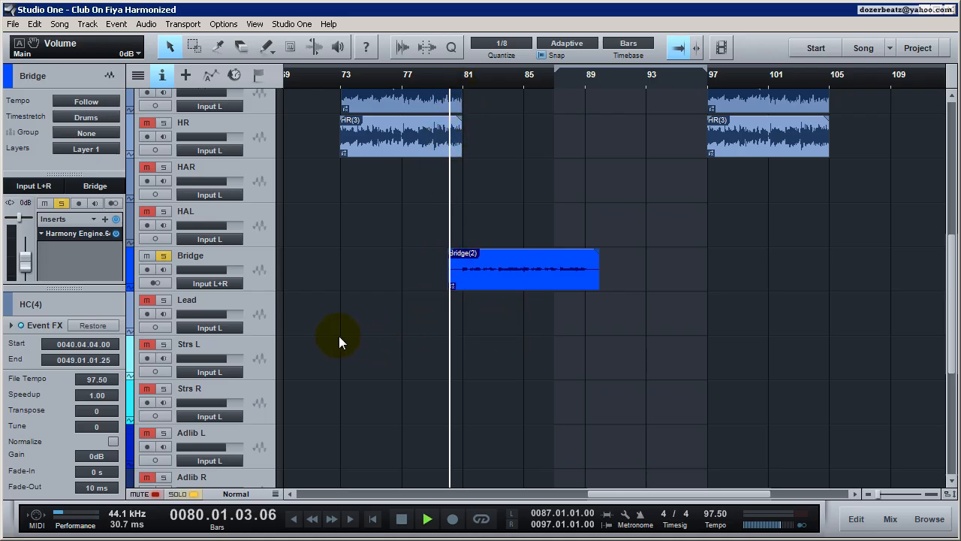
click(84, 233)
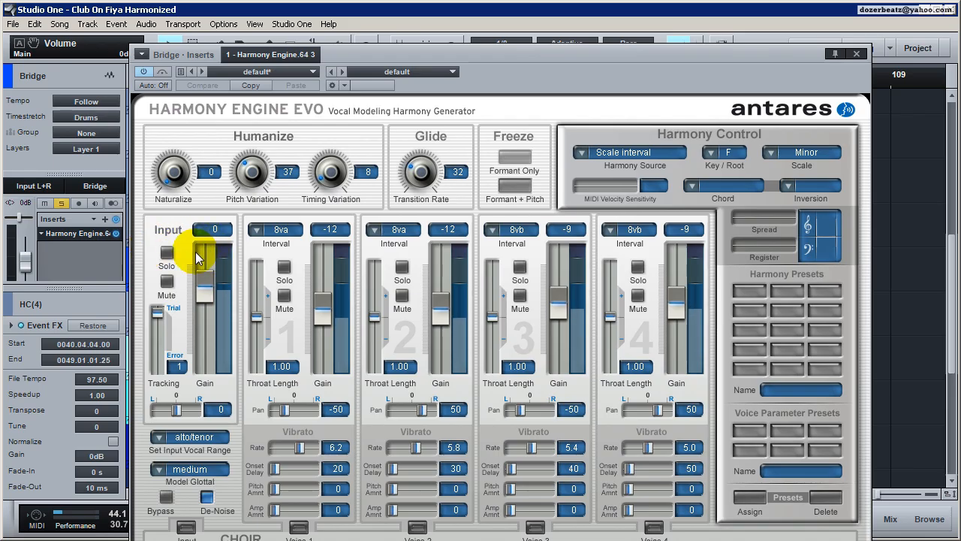
click(167, 282)
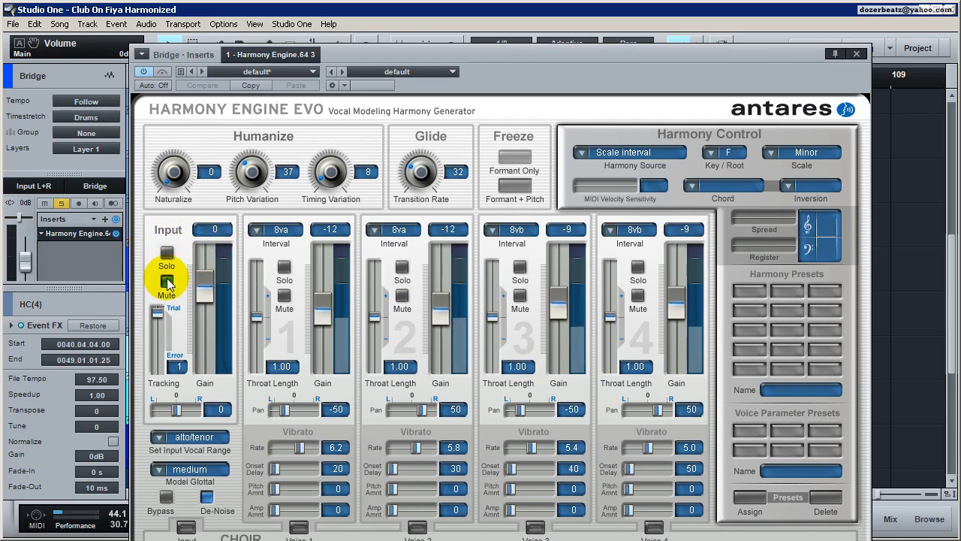
click(167, 253)
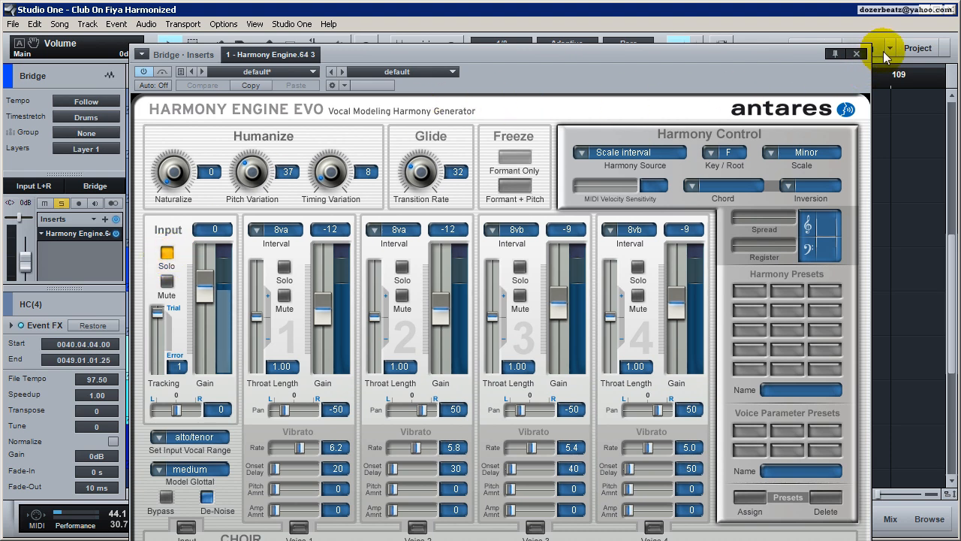
key(Escape)
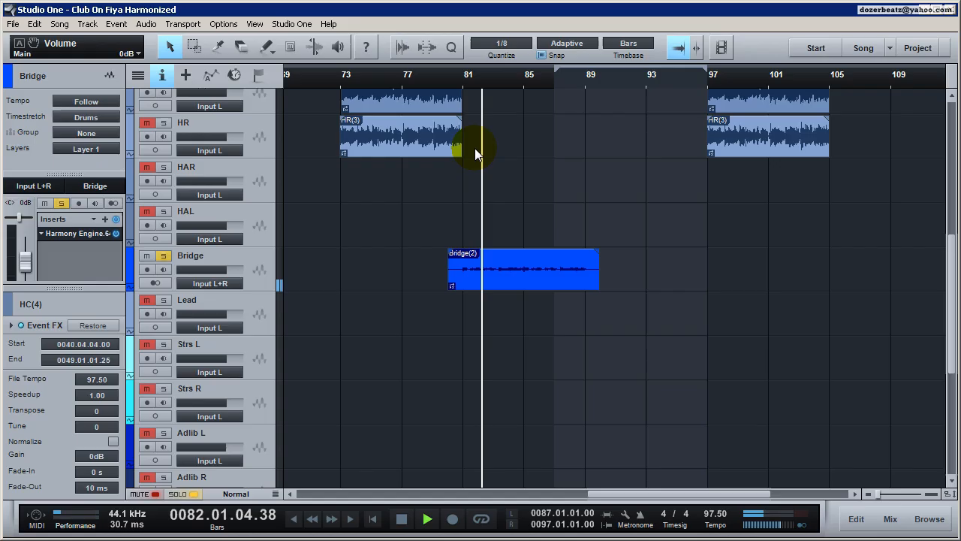
Replay the bridge with Harmony Engine's input muted to hear only the harmonies, restore the input and close the plug-in.
click(459, 77)
double_click(89, 232)
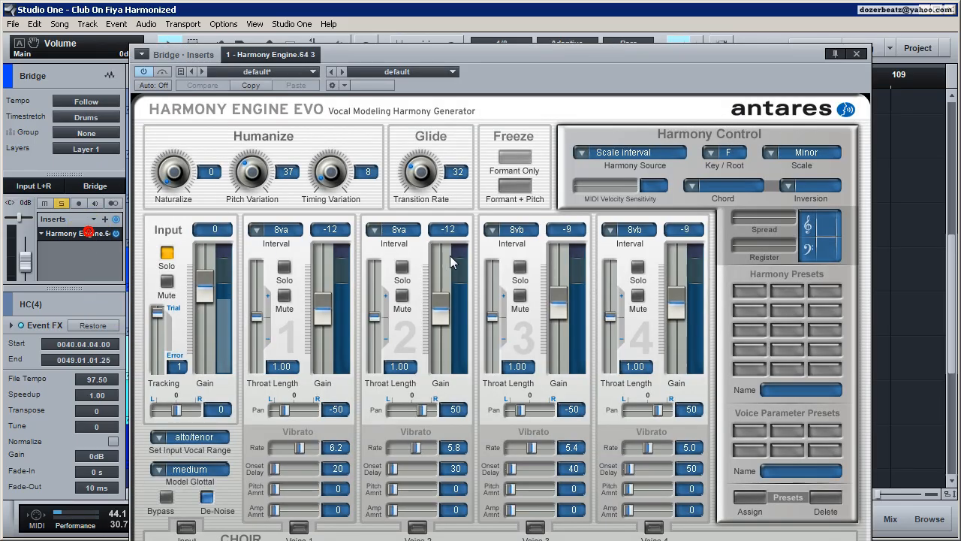
click(167, 280)
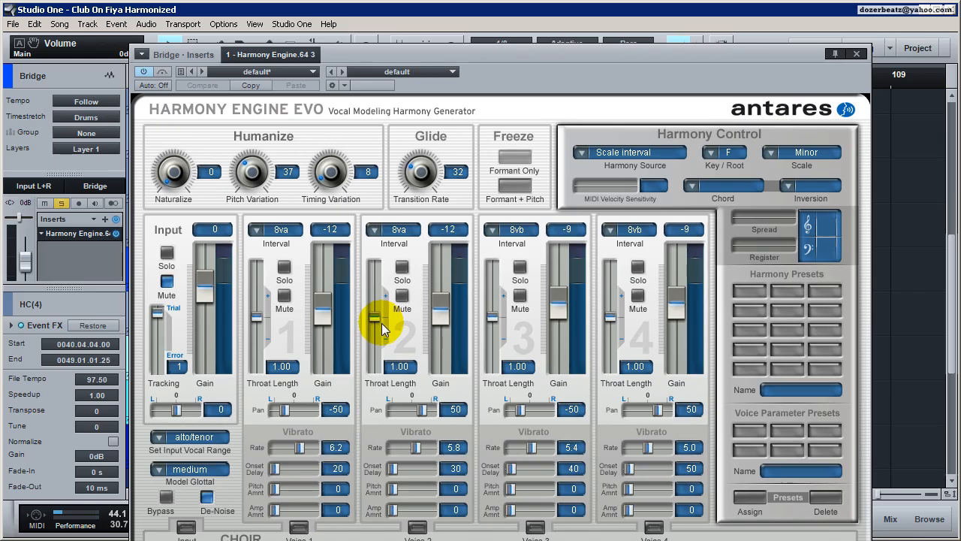
click(167, 281)
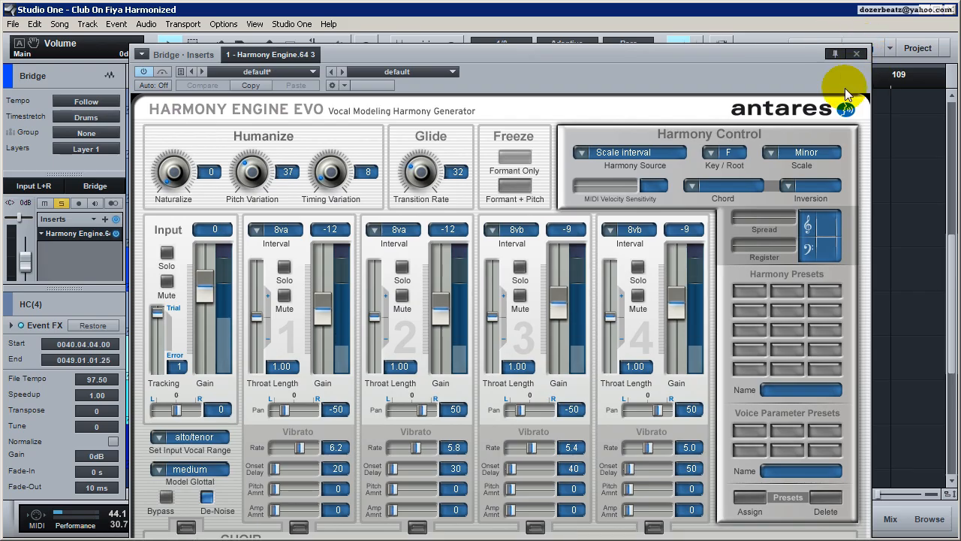
click(857, 54)
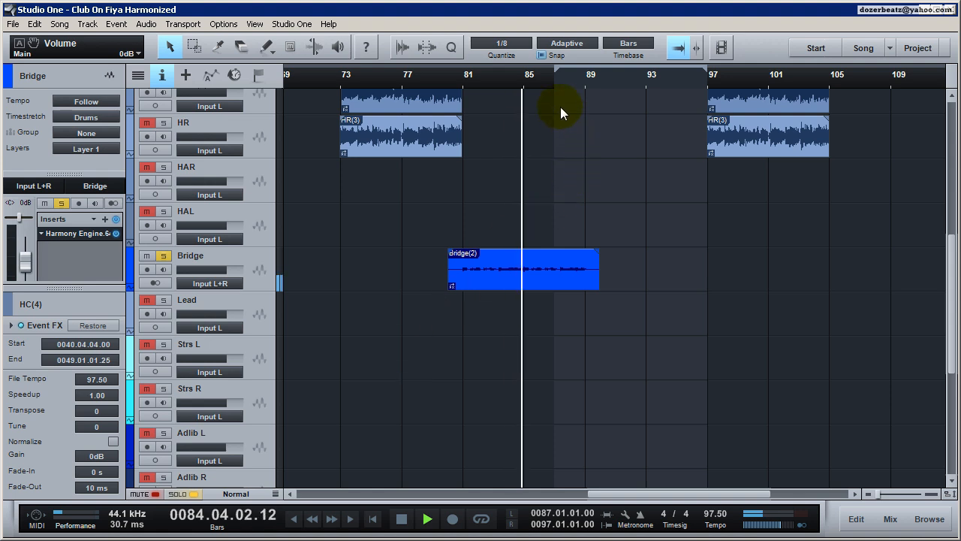
Play the end of the bridge vocal from bar 87.
key(space)
click(559, 83)
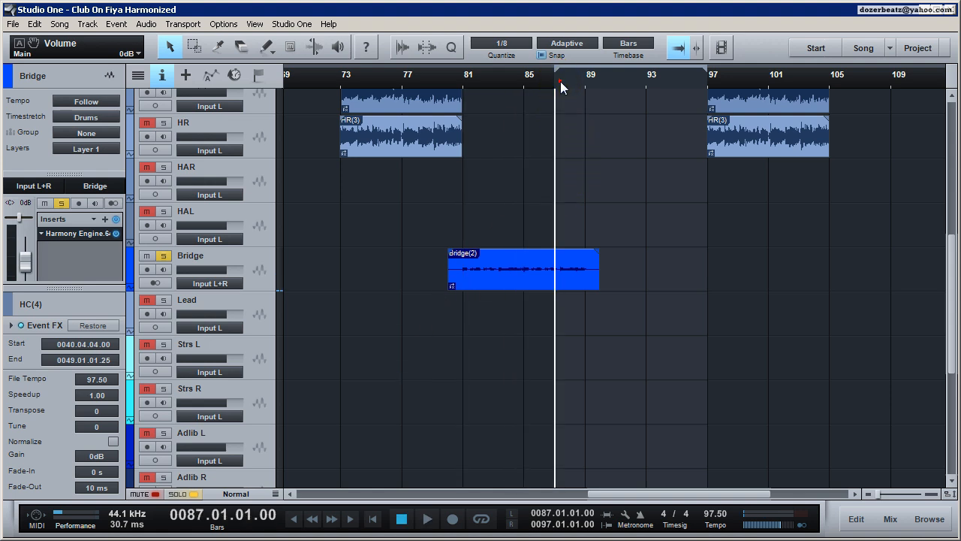
click(563, 83)
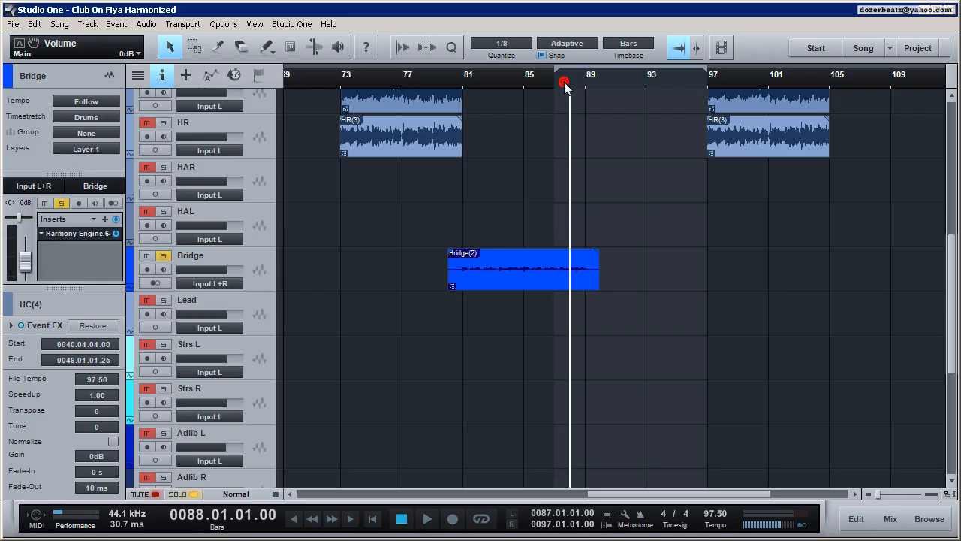
click(559, 82)
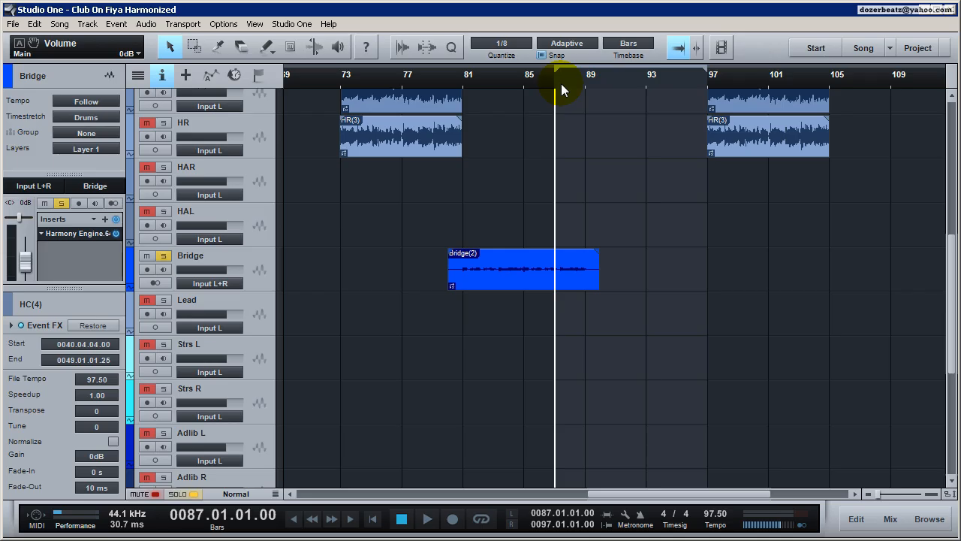
key(space)
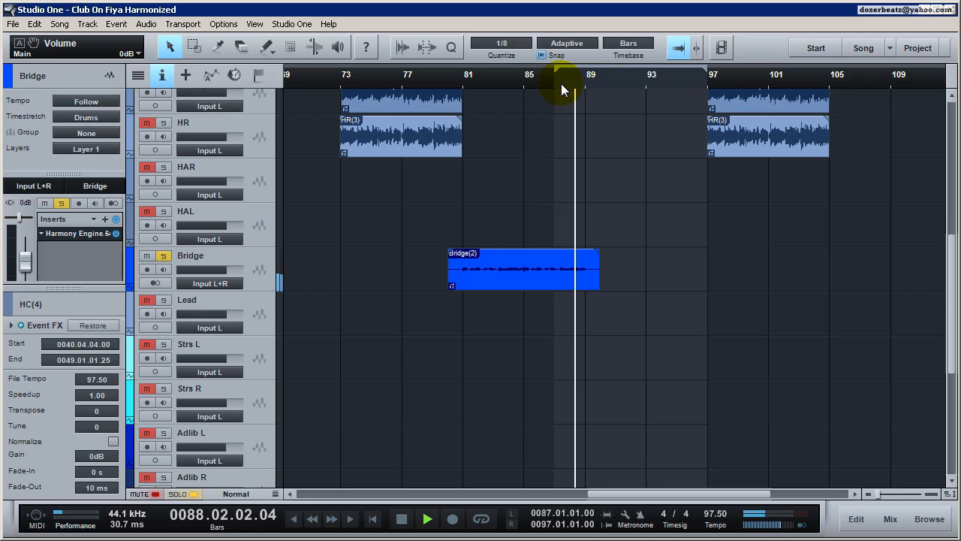
key(space)
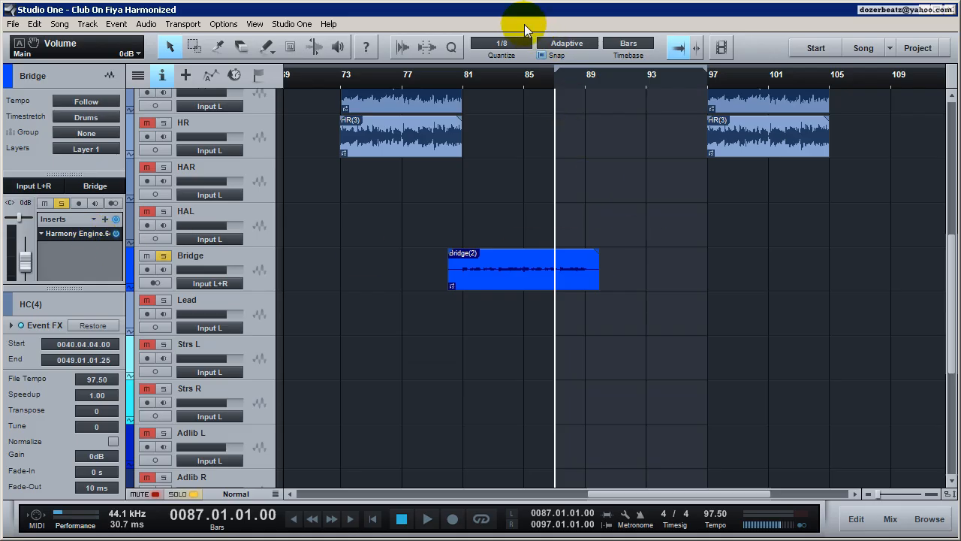
Play the bridge briefly from bar 81 and open the mixer at the Bridge bus.
click(463, 81)
key(space)
key(space)
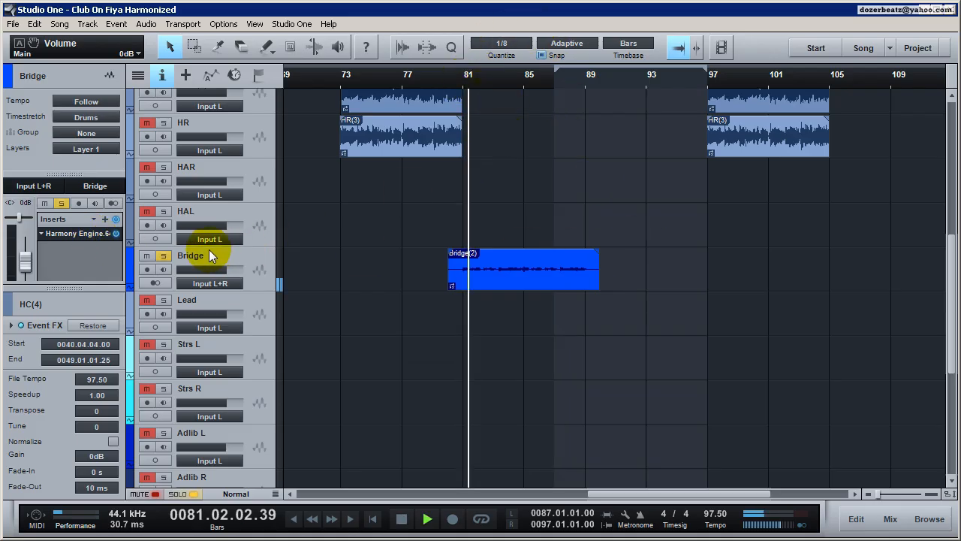
click(890, 518)
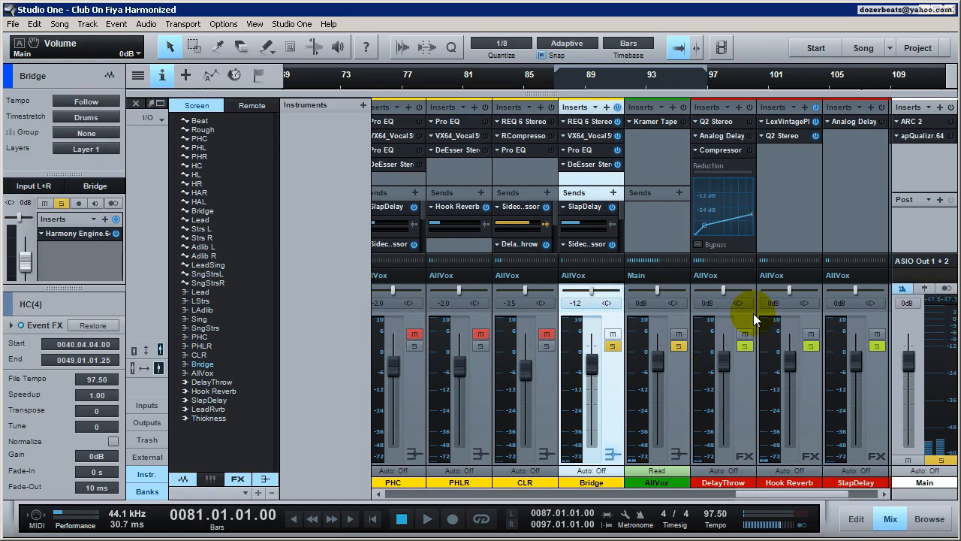
Audition the soloed bridge from bar 81 while watching the Bridge bus and effects channel meters, and close the mixer.
key(space)
key(space)
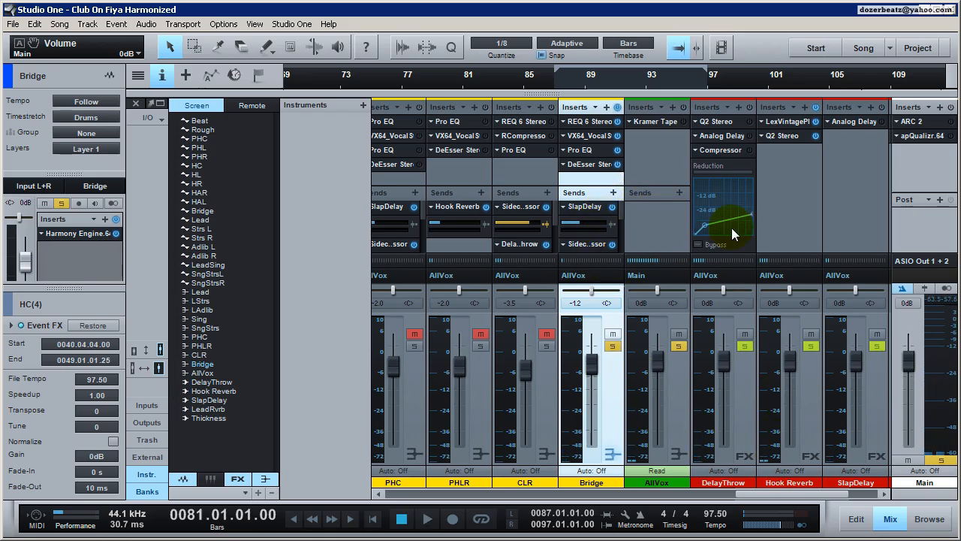
key(space)
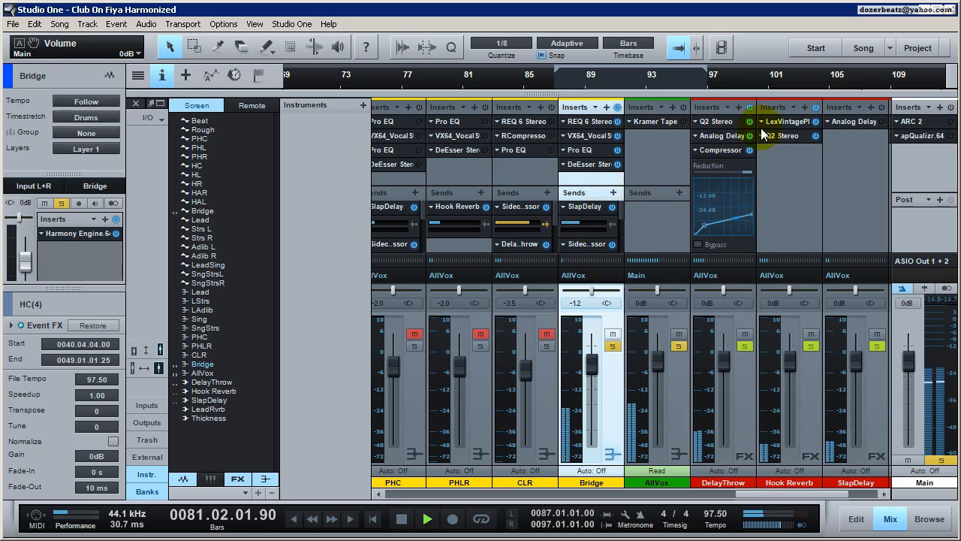
key(space)
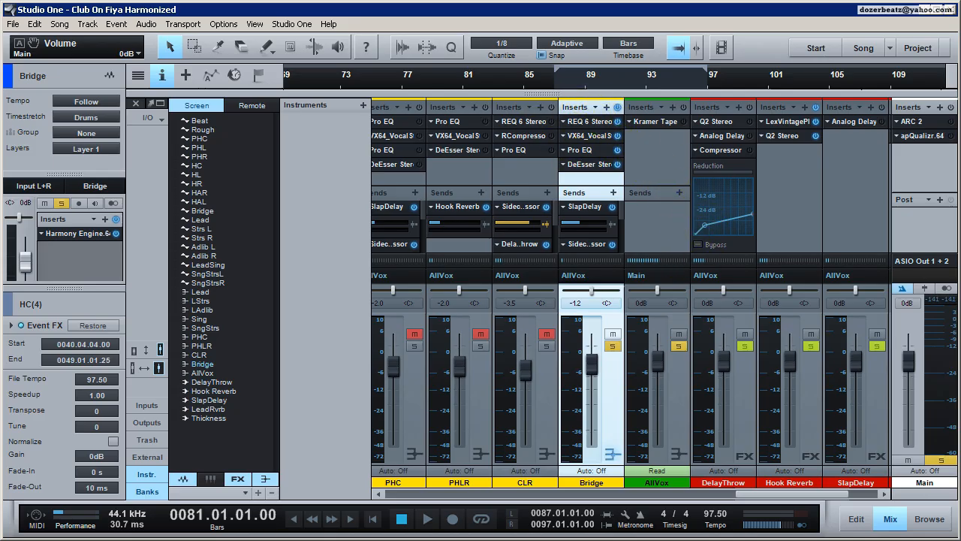
click(890, 519)
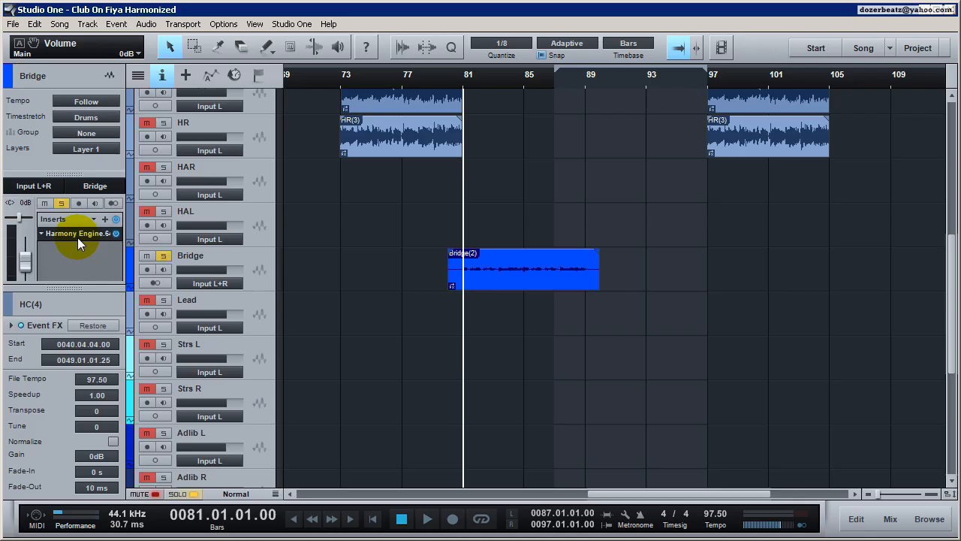
Restore the Bridge clip to its unrendered Event FX state, inspect its WavesTune Mono pitch correction and close the plug-in.
click(508, 269)
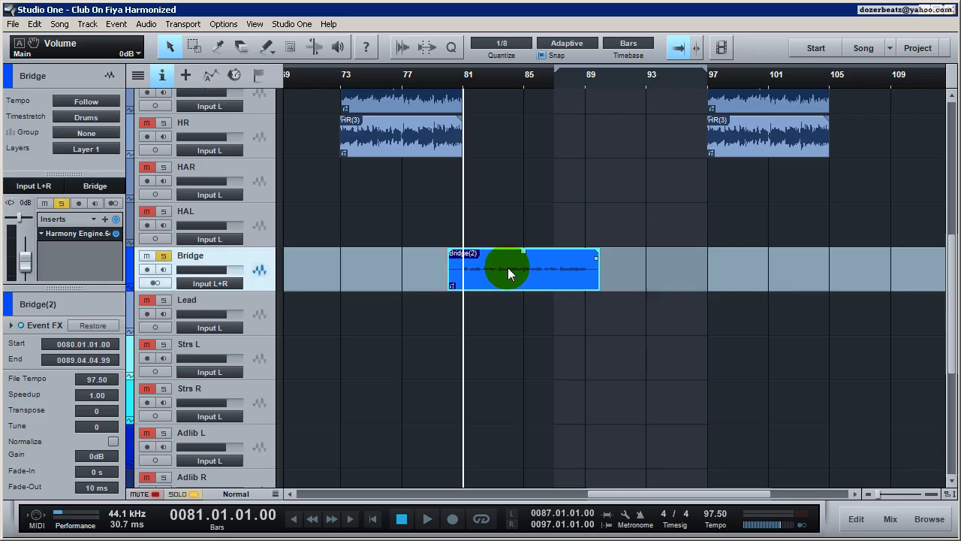
click(93, 326)
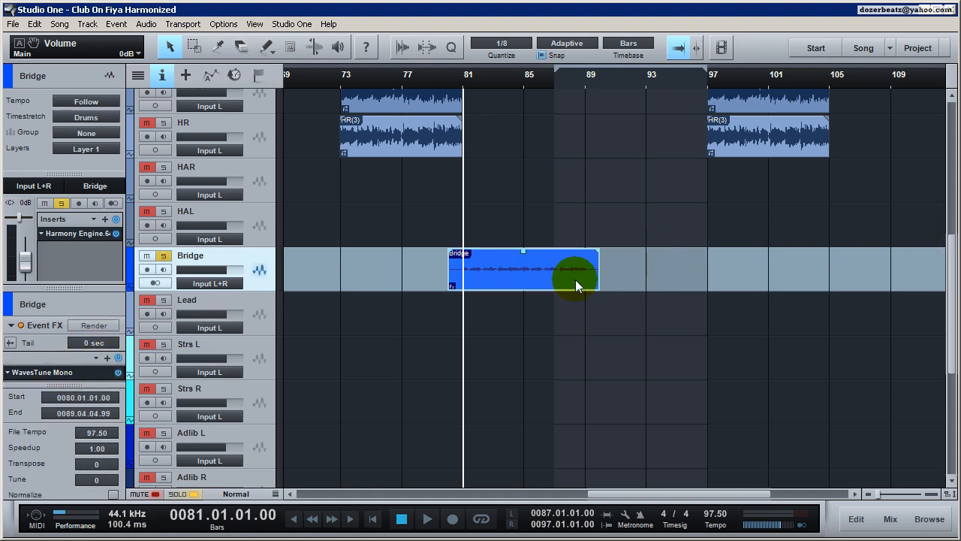
double_click(62, 377)
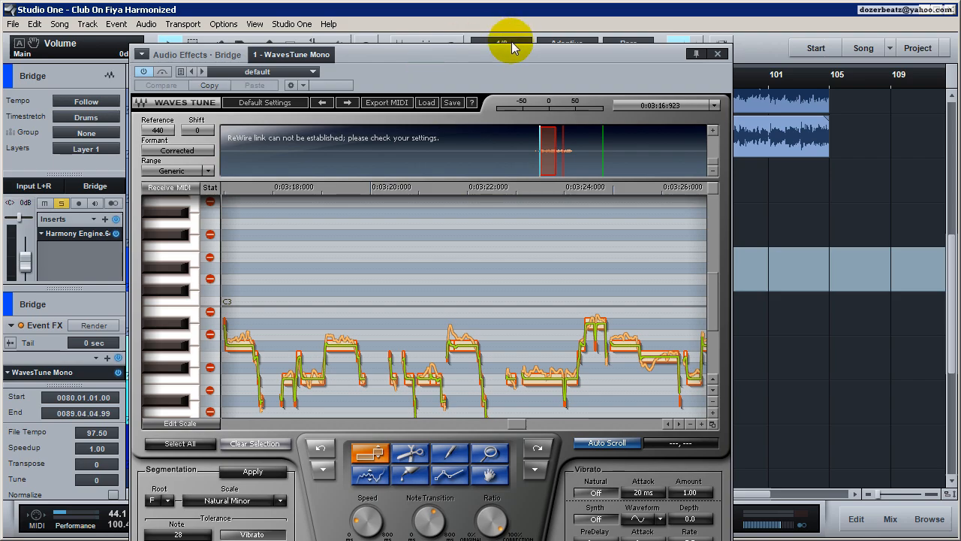
drag(518, 69, 543, 44)
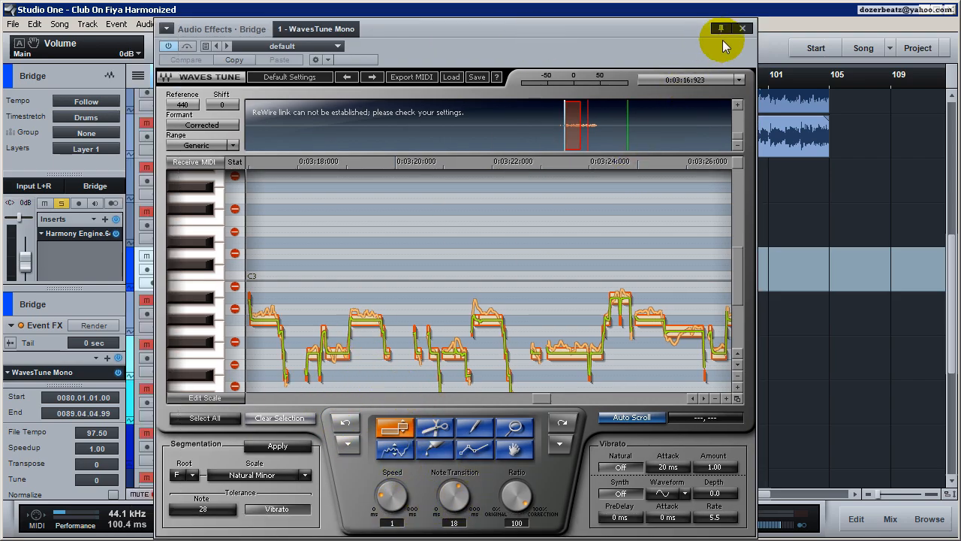
click(741, 29)
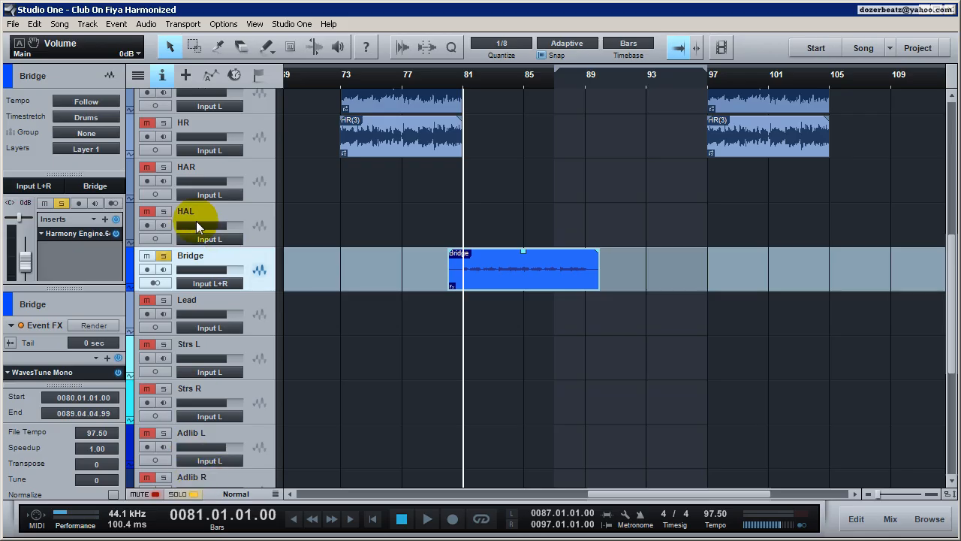
Try rendering the Bridge clip's Event FX with the track in stereo, and restore the unrendered clip.
click(80, 326)
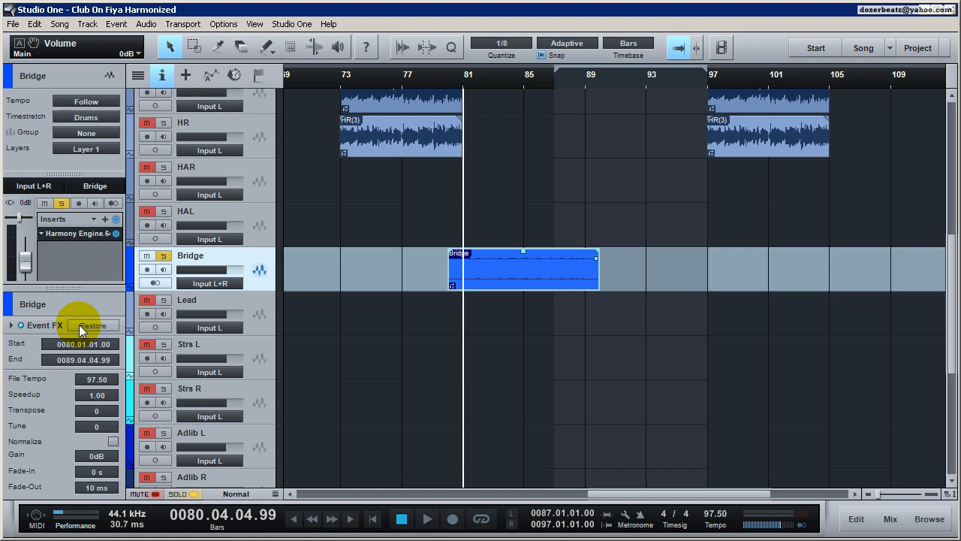
click(79, 325)
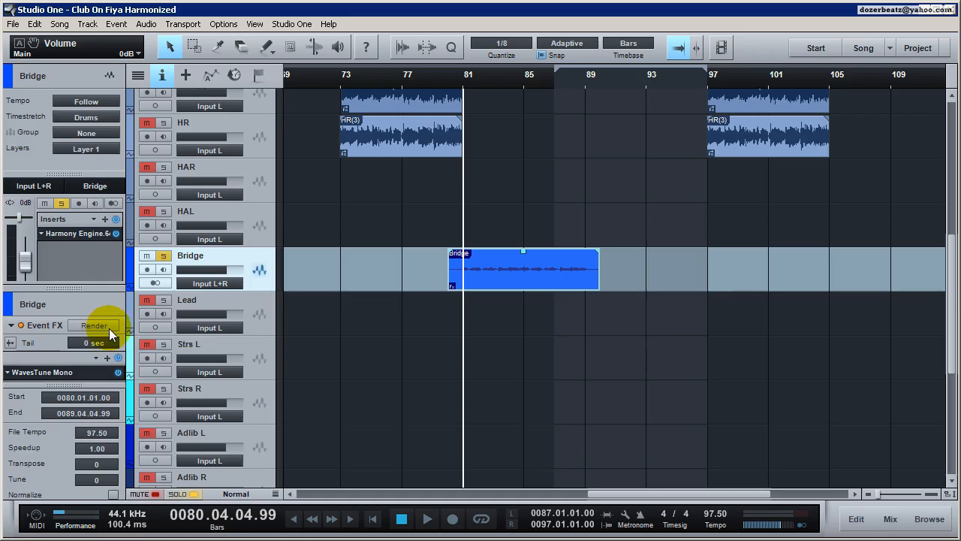
Switch the Bridge track to mono, render the clip's WavesTune Event FX and set the track back to stereo.
click(153, 284)
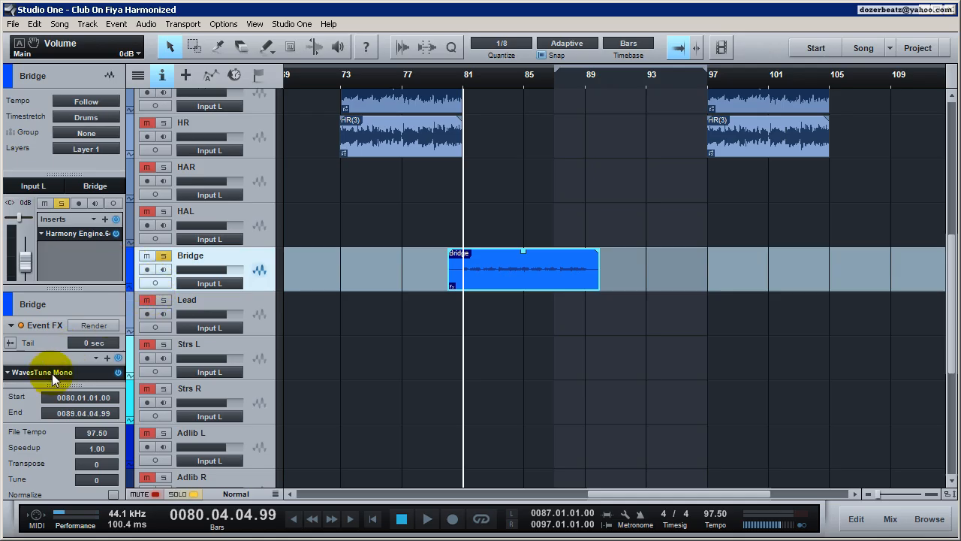
click(93, 324)
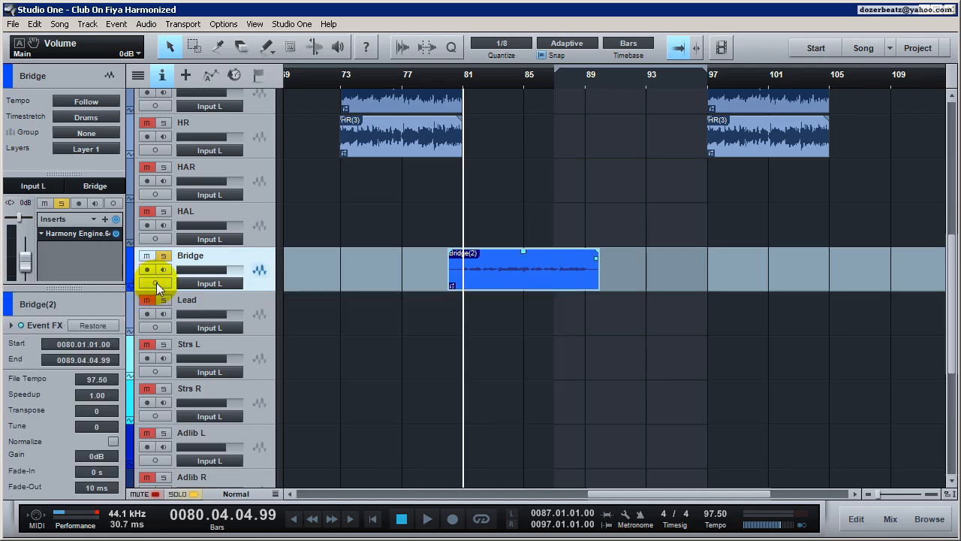
click(154, 282)
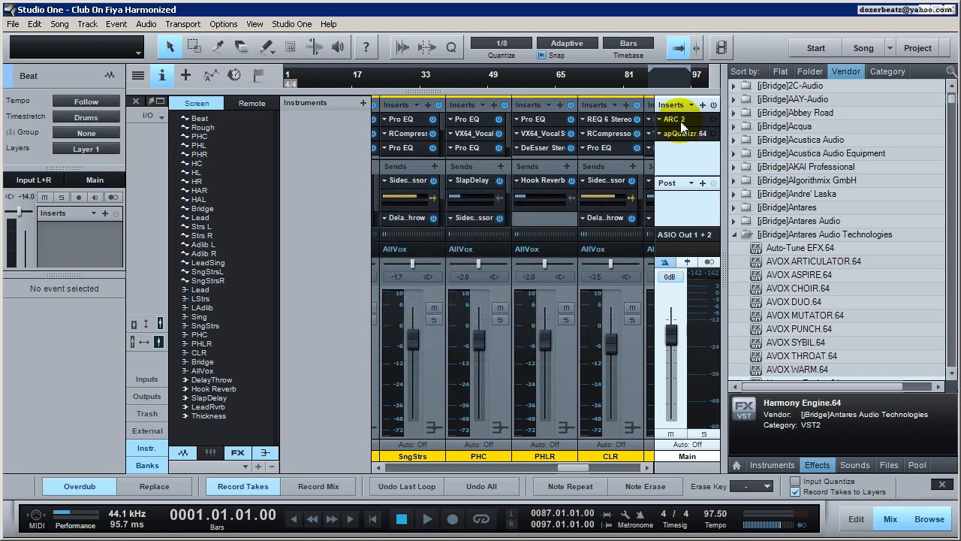
Examine the ARC 2 room correction on the Main output, including its Virtual Monitoring target curves, and close the plug-in.
click(680, 121)
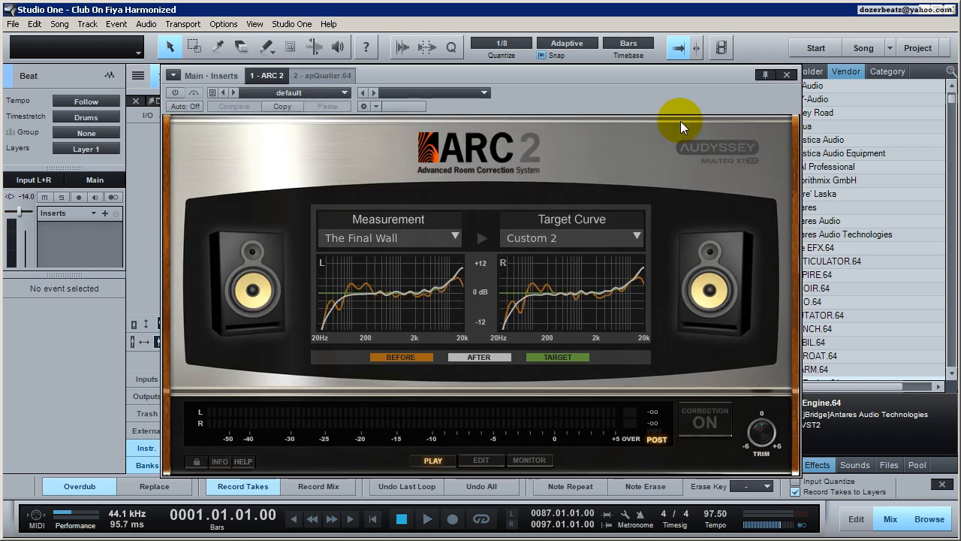
click(786, 75)
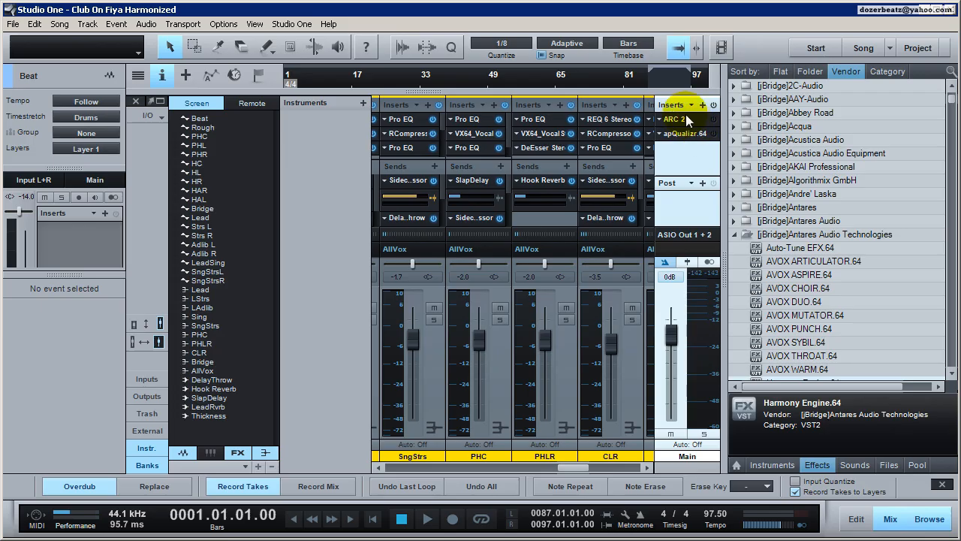
click(690, 119)
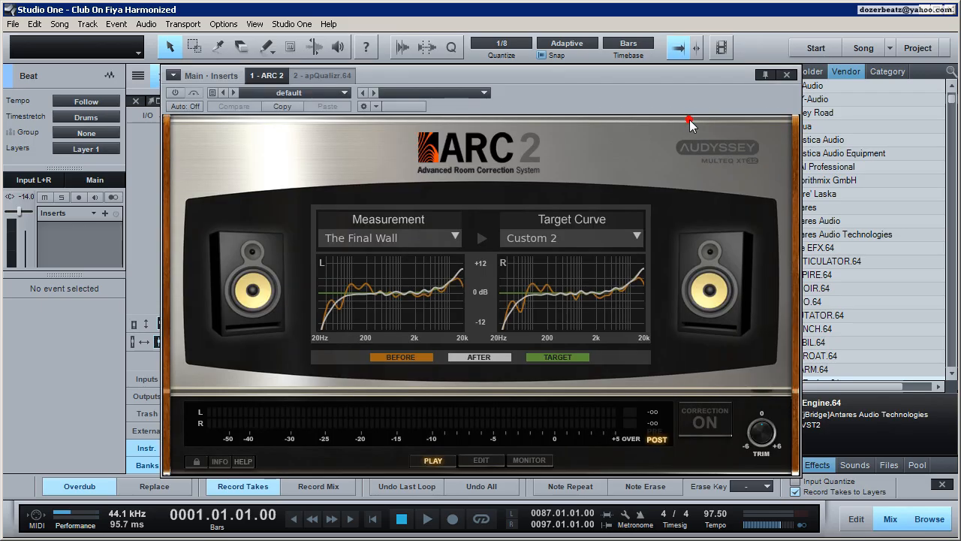
click(540, 461)
click(432, 461)
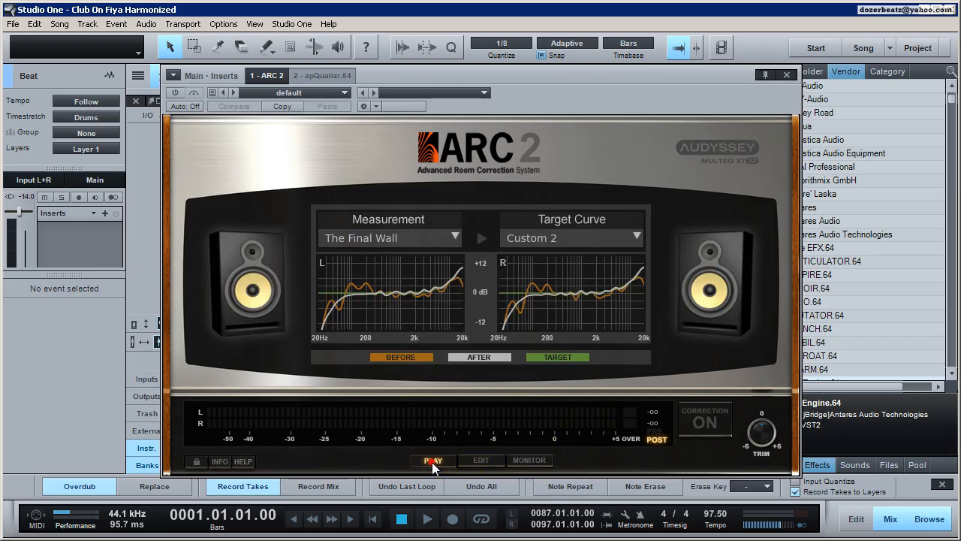
click(635, 229)
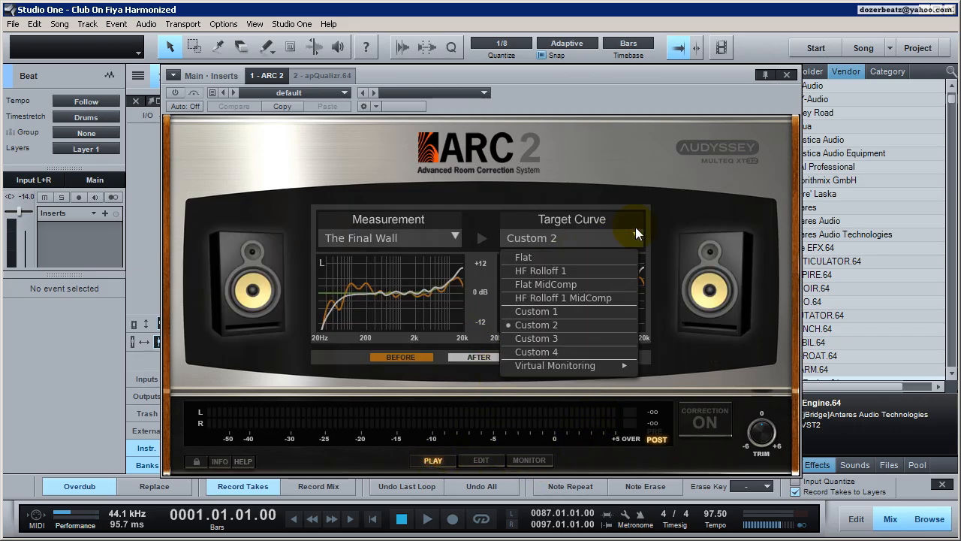
mouse_move(575, 365)
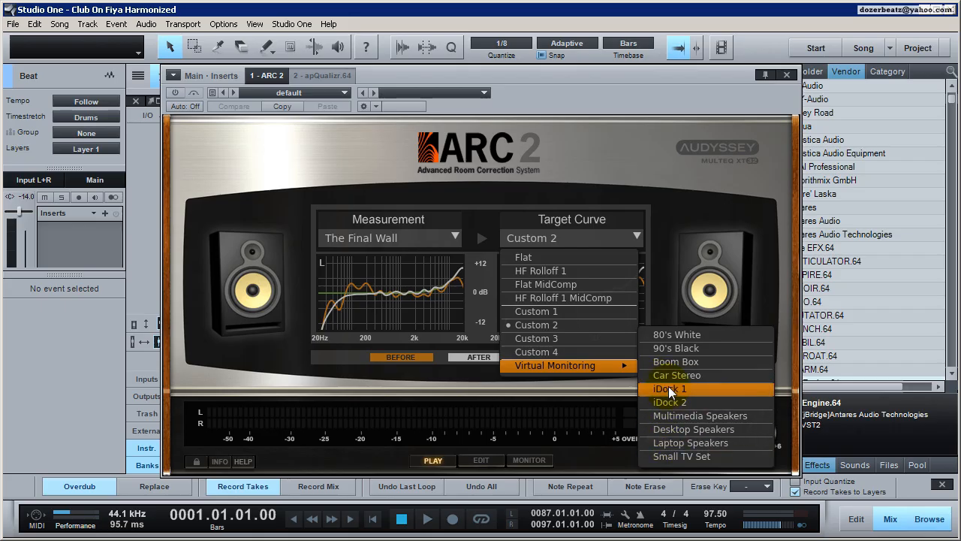
click(617, 200)
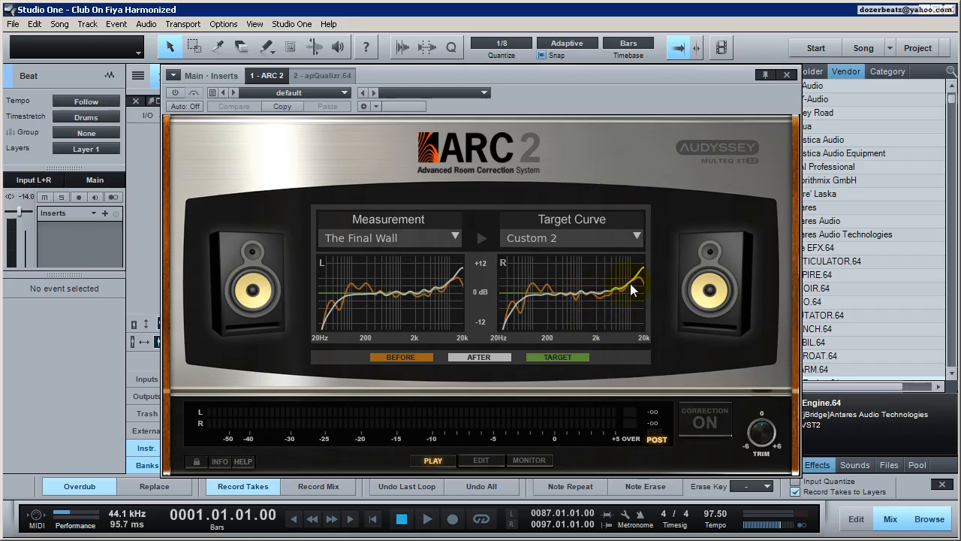
click(786, 75)
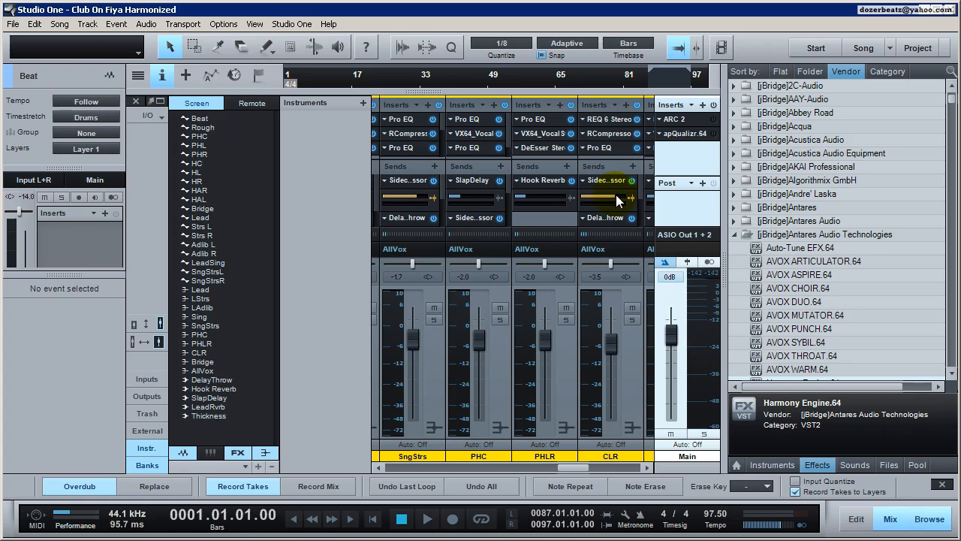
View the apQualizr.64 EQ curve on the Main output, recheck ARC 2 and close both plug-ins.
click(686, 132)
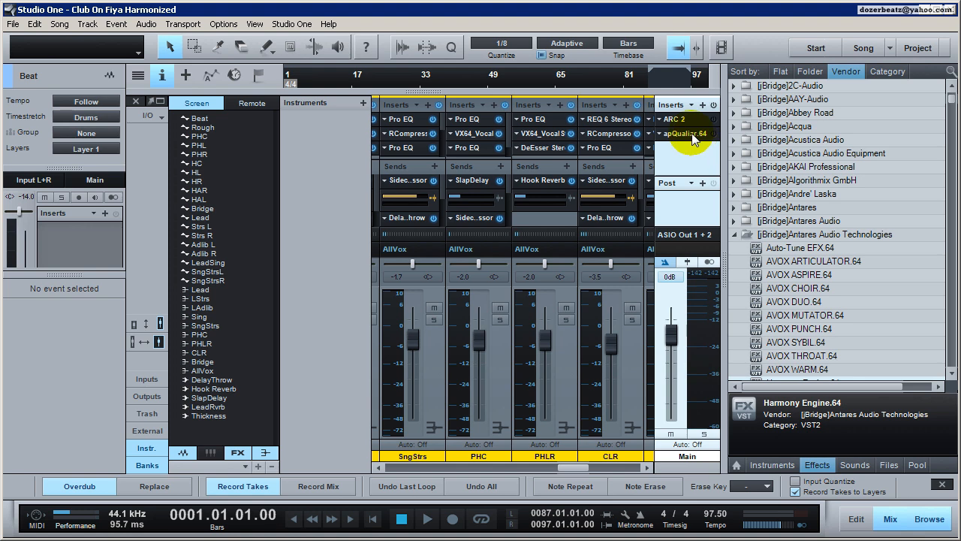
click(689, 133)
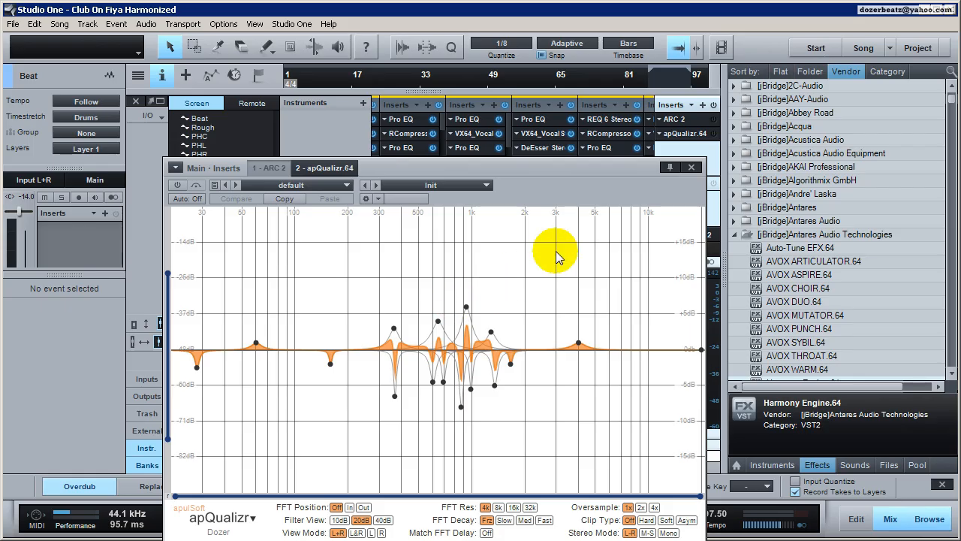
click(692, 168)
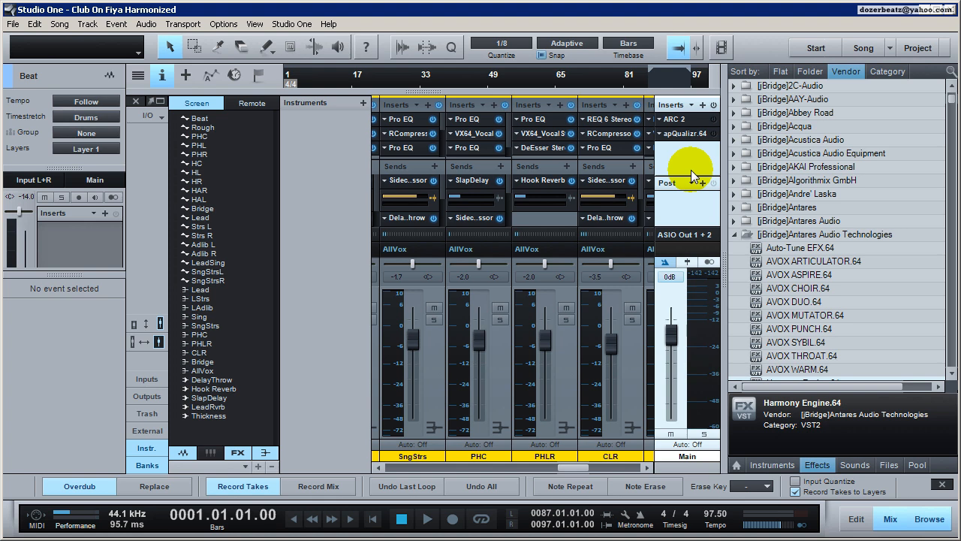
click(689, 121)
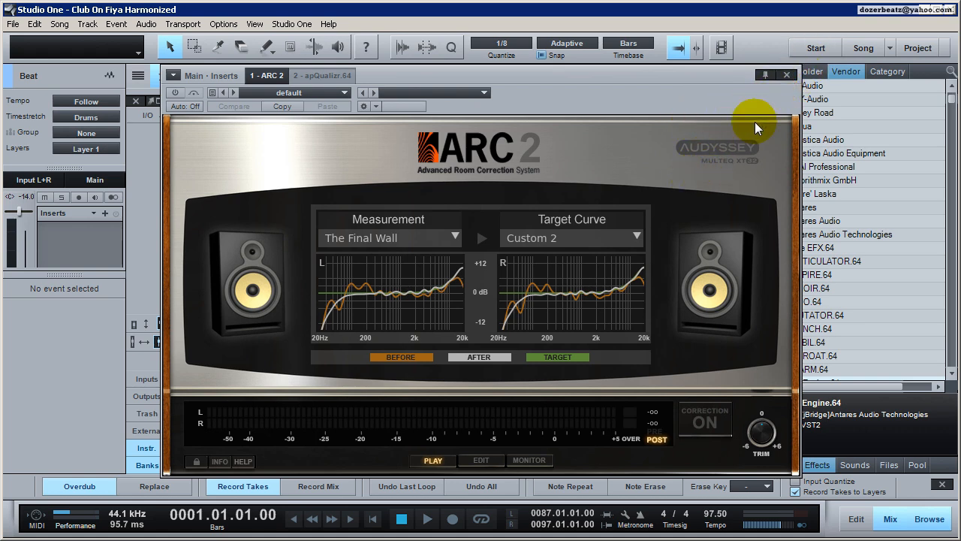
click(787, 76)
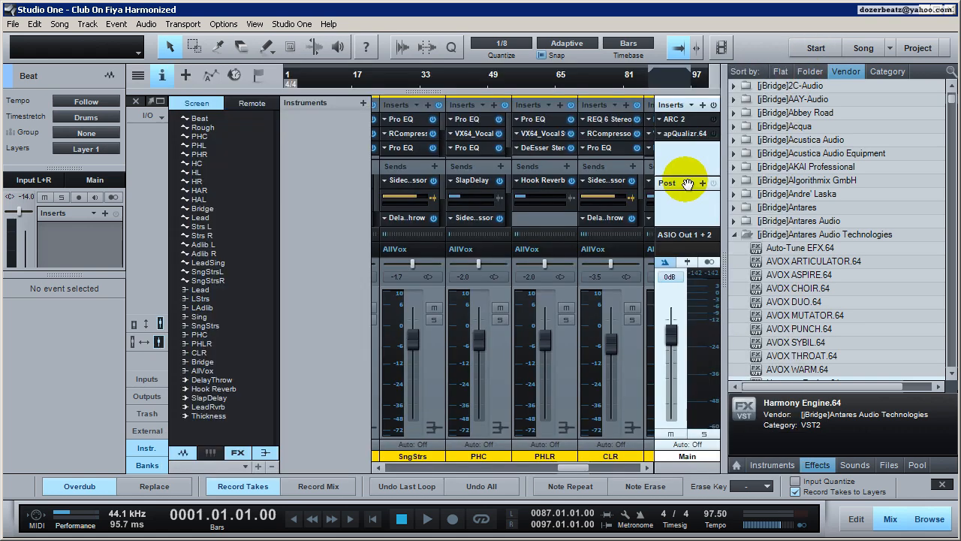
Reopen apQualizr.64 on the Main output to re-examine its correction curve and close the plug-in.
click(686, 134)
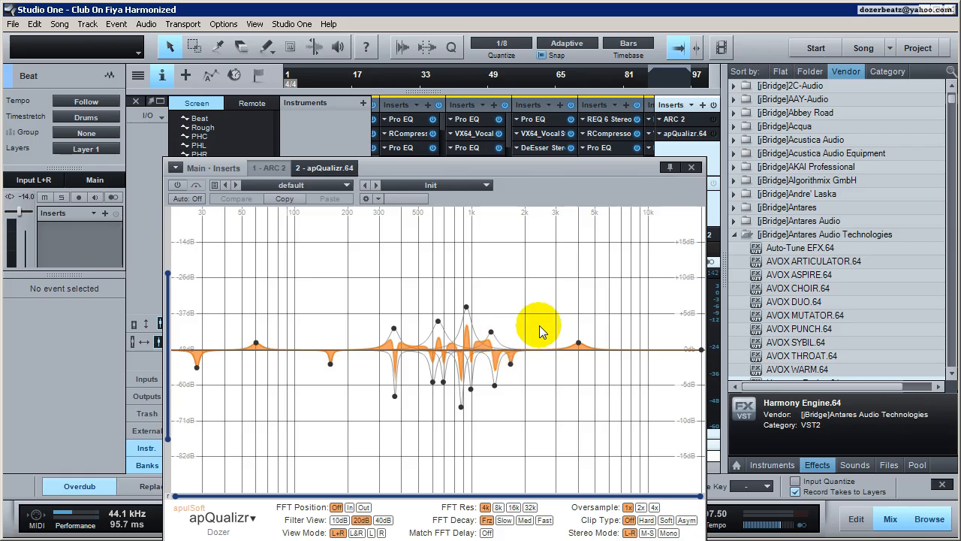
click(673, 133)
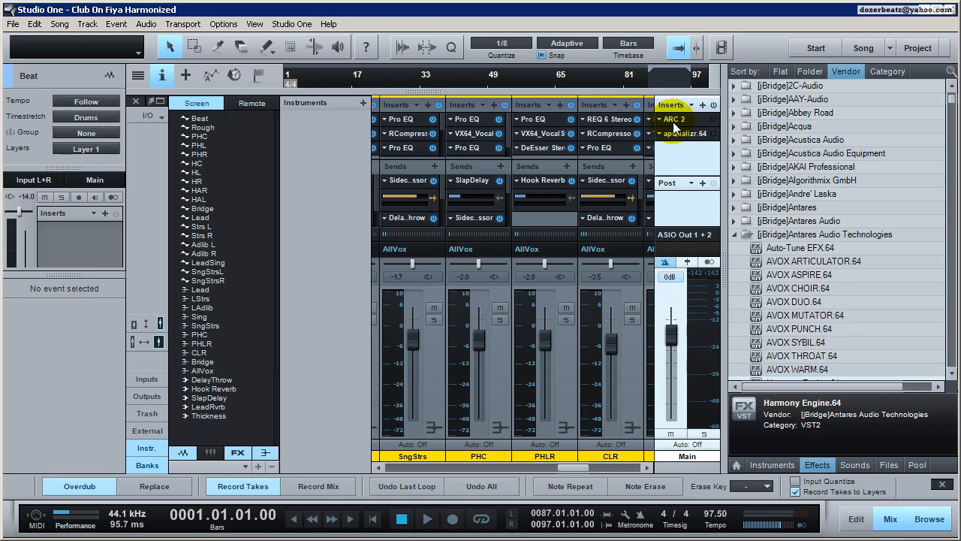
key(alt+space)
click(623, 12)
click(683, 135)
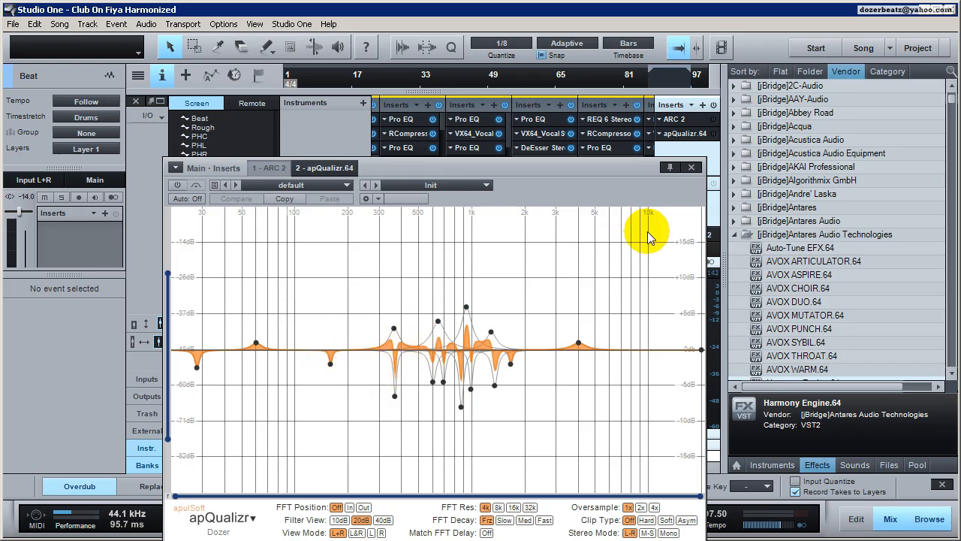
click(691, 167)
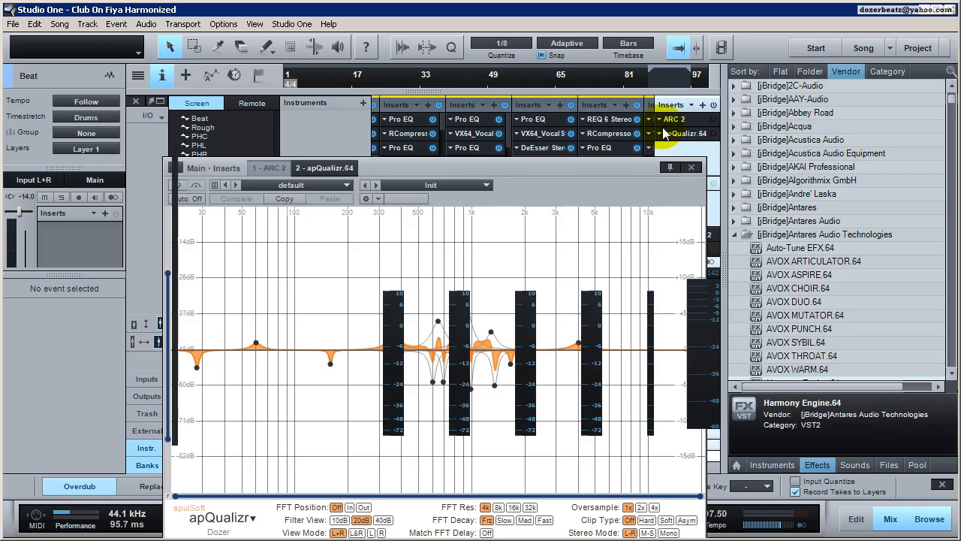
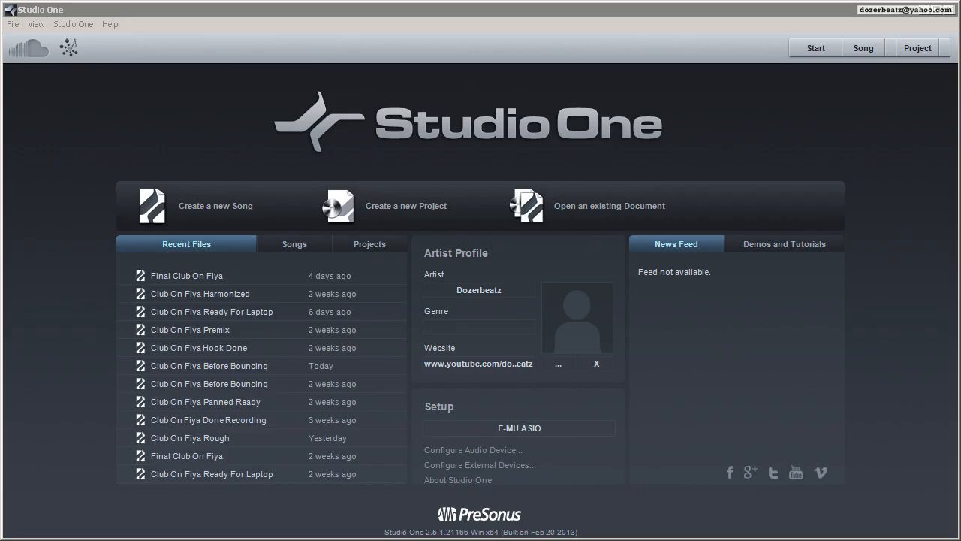
Switch to the image viewer and browse the room measurement graphs from RT60 to the low-frequency SPL before-and-now comparison.
key(alt+Tab)
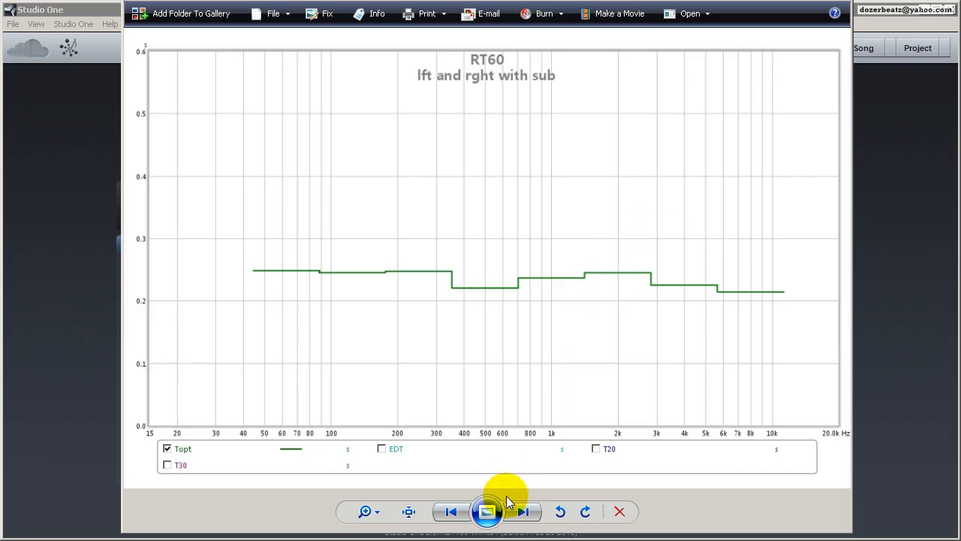
click(523, 512)
click(523, 513)
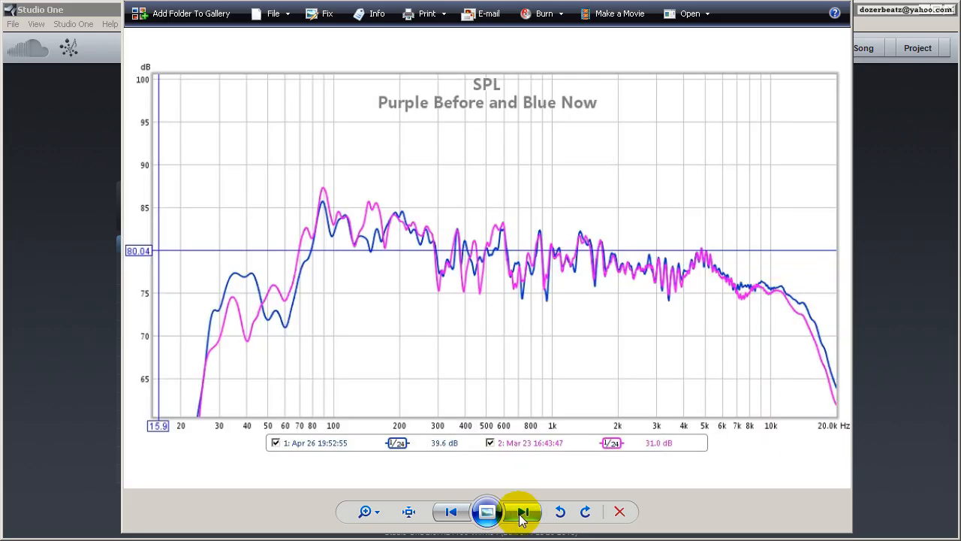
click(524, 512)
click(523, 513)
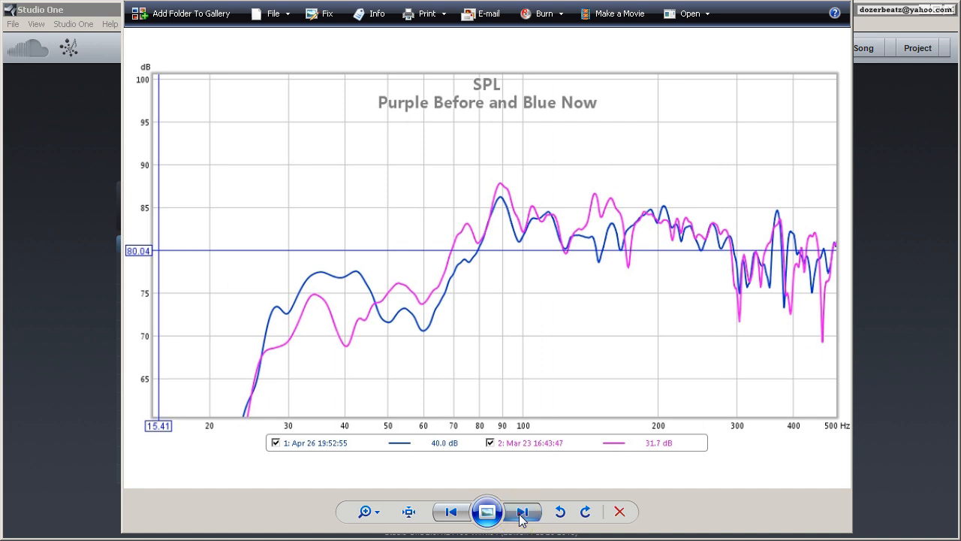
Browse the remaining room measurements, including the smoothed and unsmoothed SPL & Phase graphs and the waterfall, and close the image viewer.
click(524, 513)
click(523, 513)
click(524, 513)
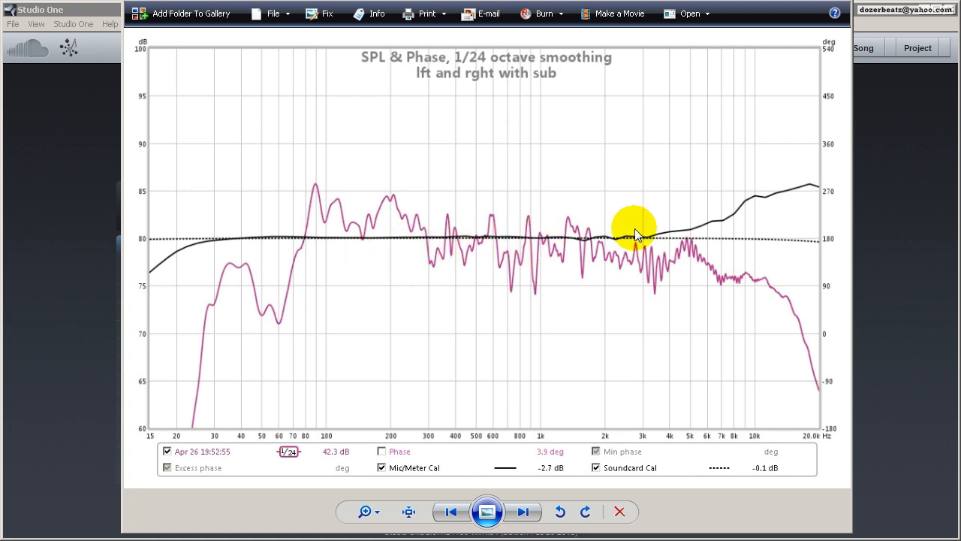
click(527, 513)
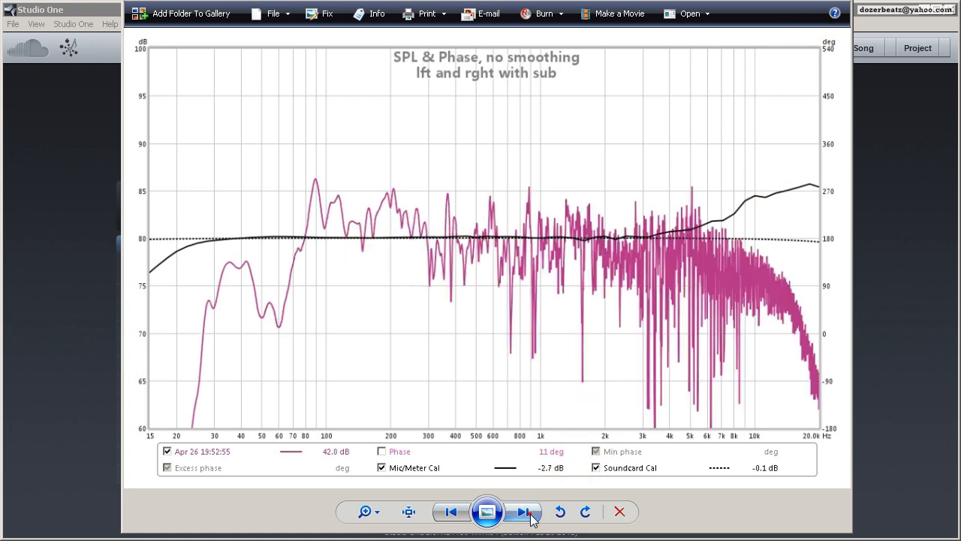
click(528, 513)
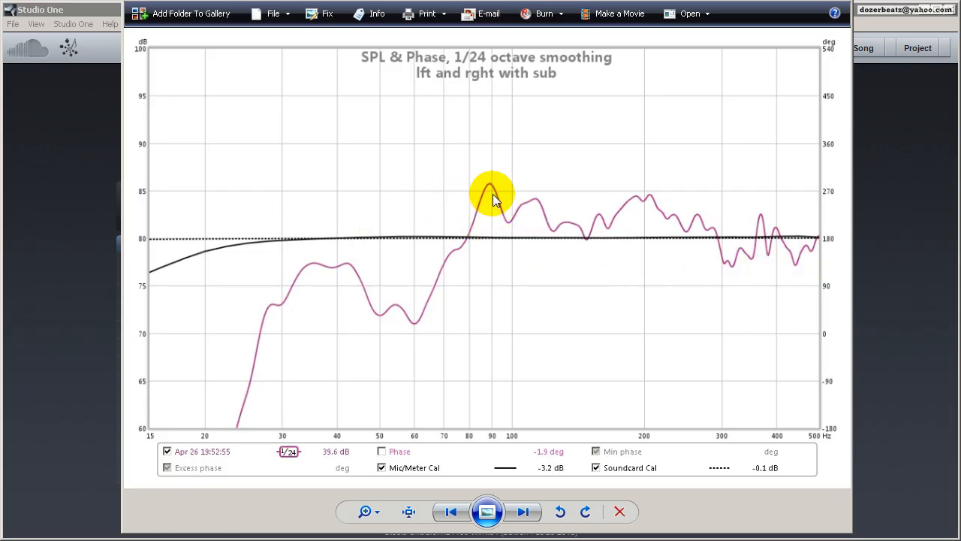
click(524, 511)
click(523, 511)
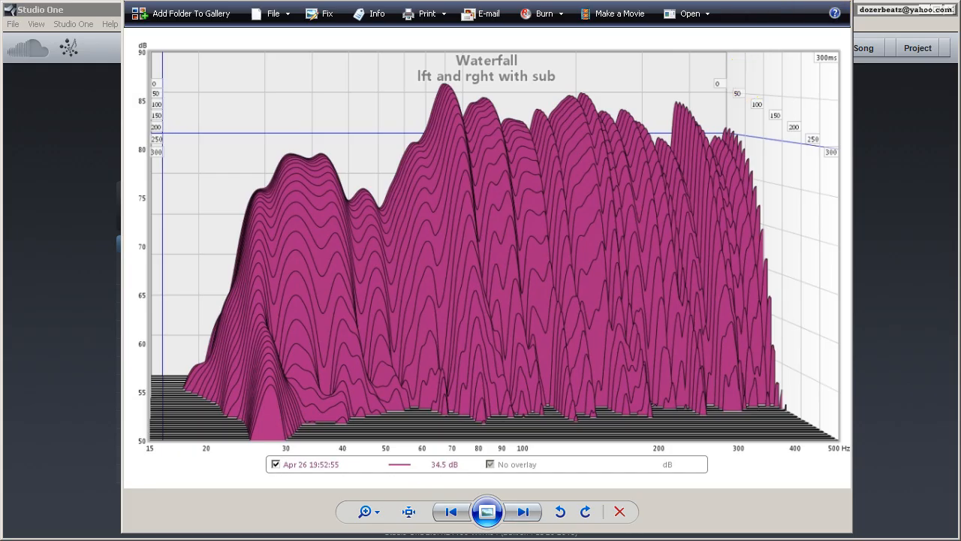
click(842, 1)
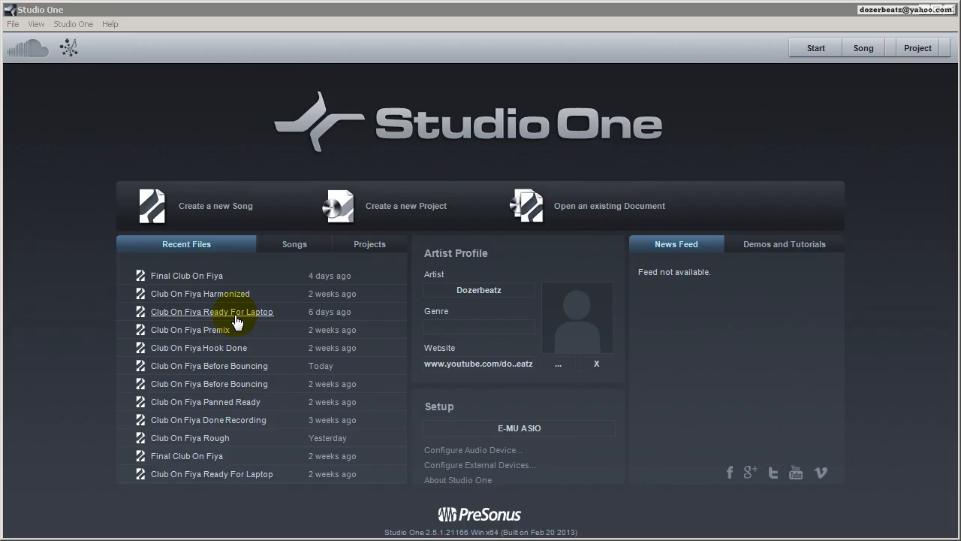
Open the recent song Final Club On Fiya and show its mixer console at the Lead bus.
click(217, 283)
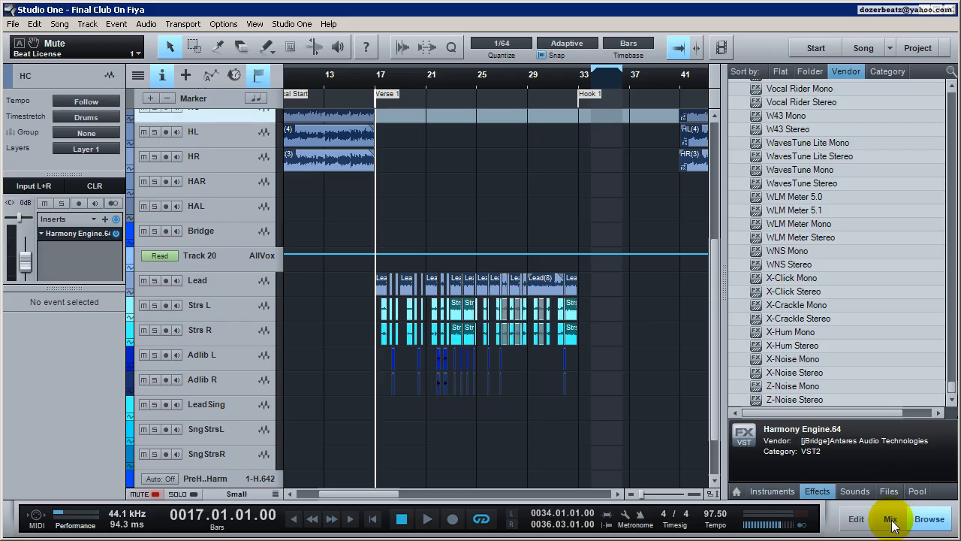
click(892, 525)
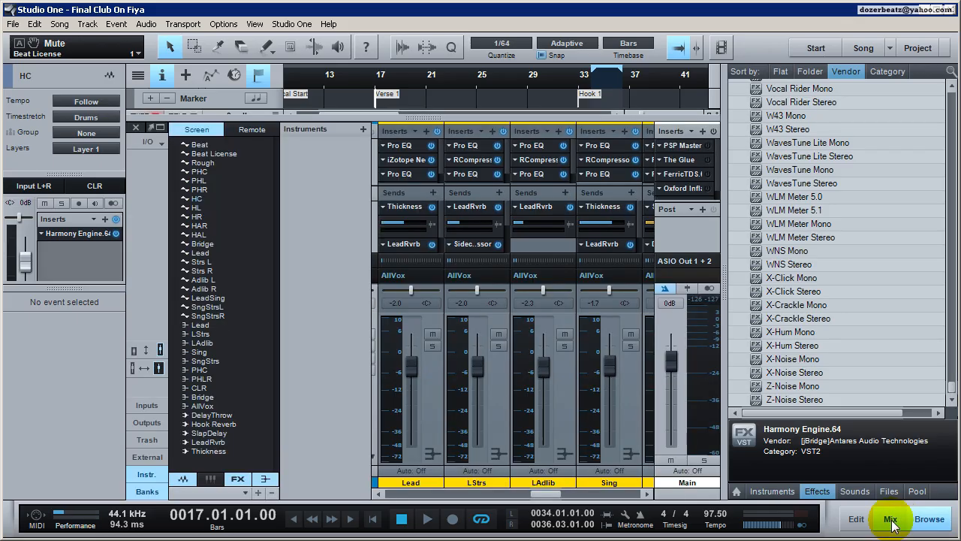
drag(545, 494, 536, 497)
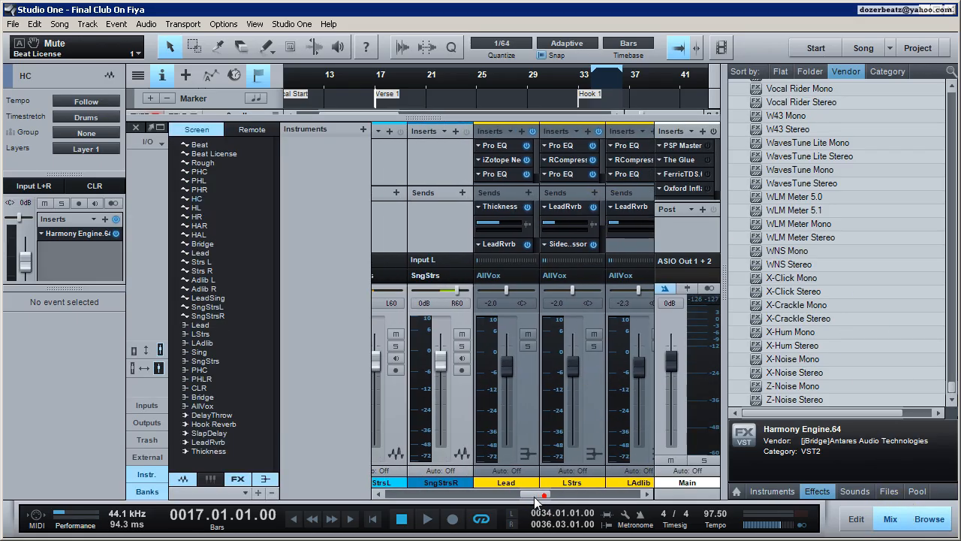
Inspect the first Pro EQ, iZotope Nectar and second Pro EQ inserts on the Lead bus, closing each one.
click(501, 148)
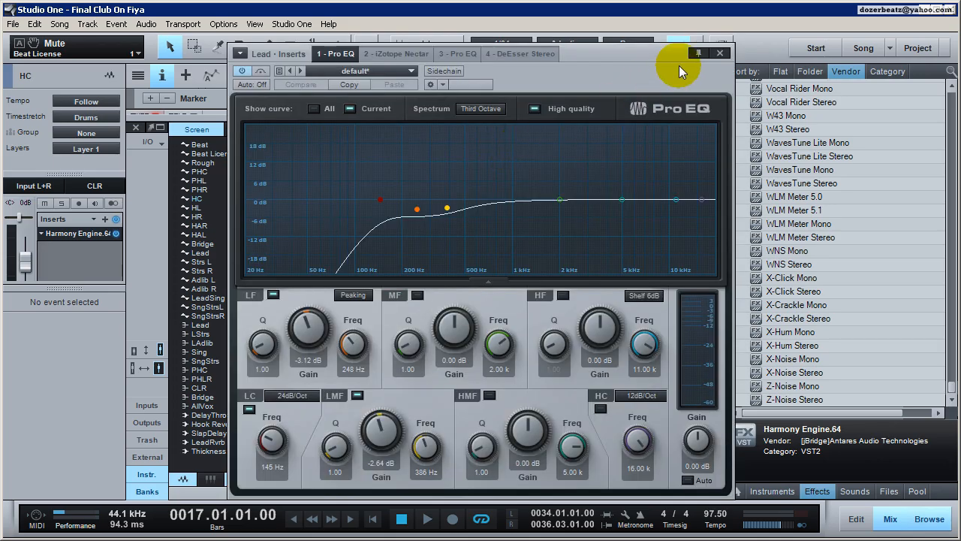
click(721, 53)
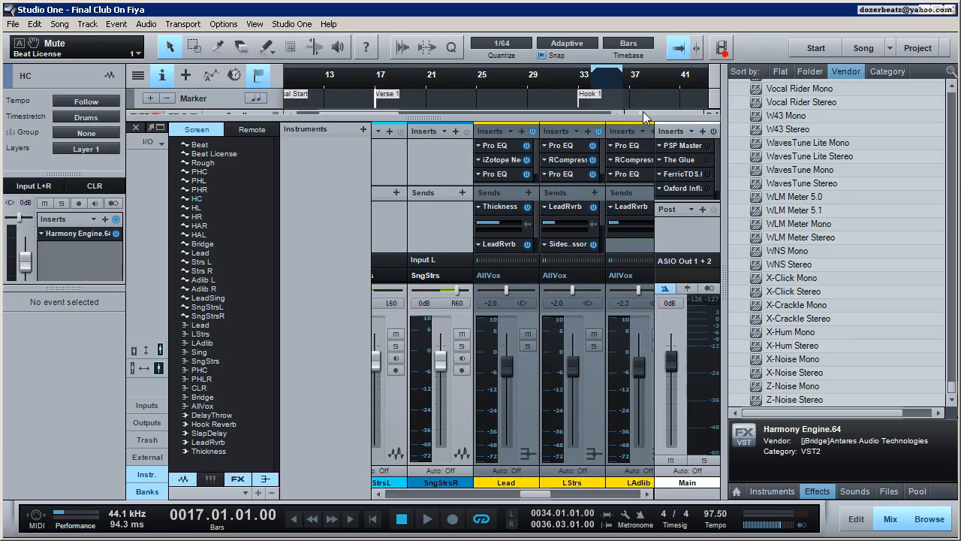
click(504, 160)
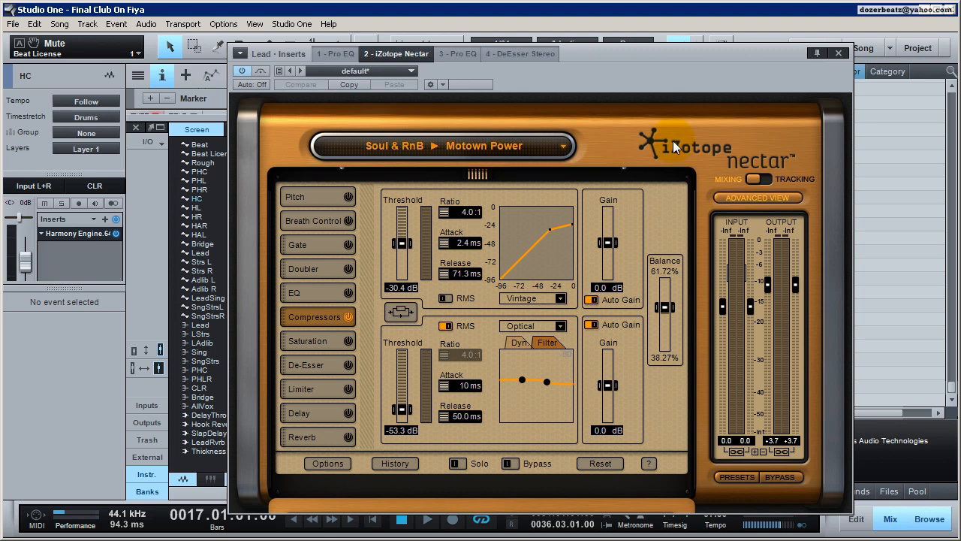
click(839, 54)
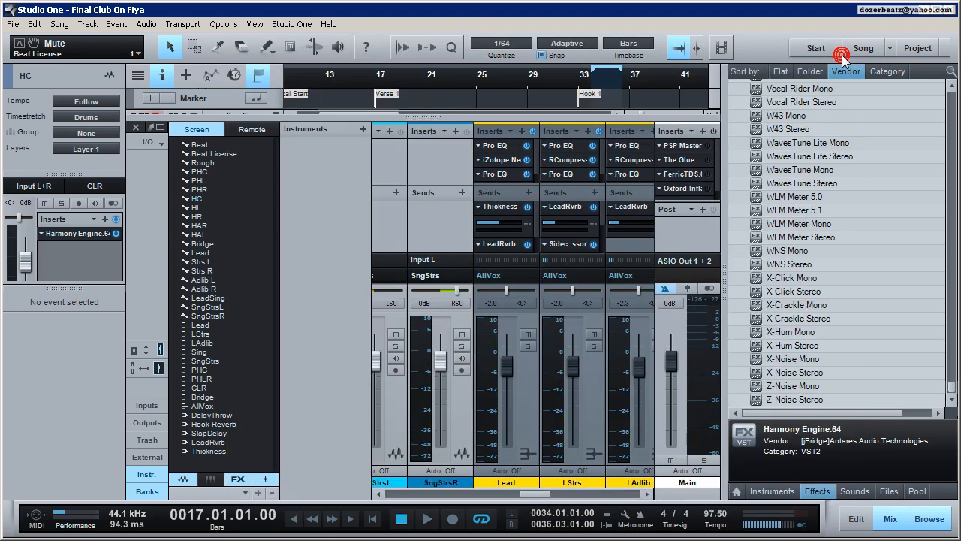
click(503, 176)
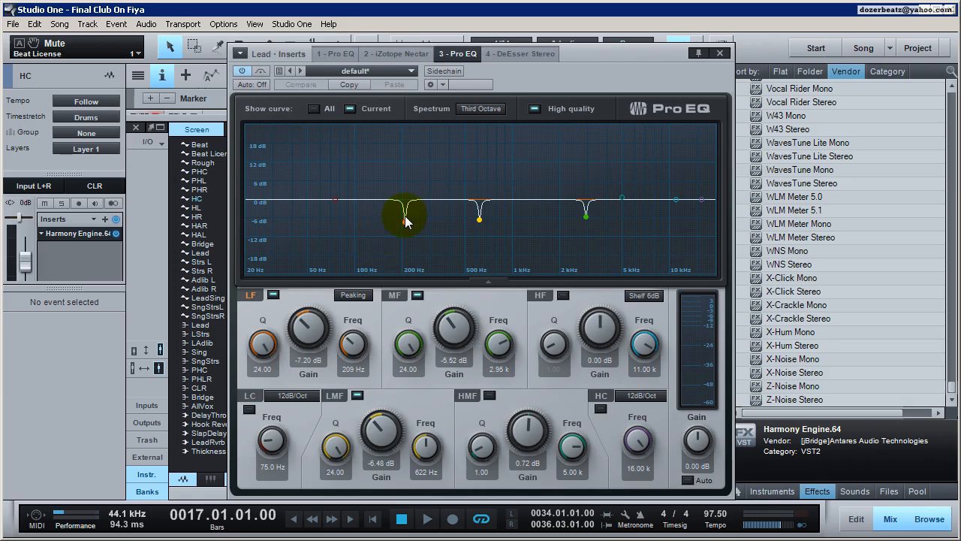
click(719, 53)
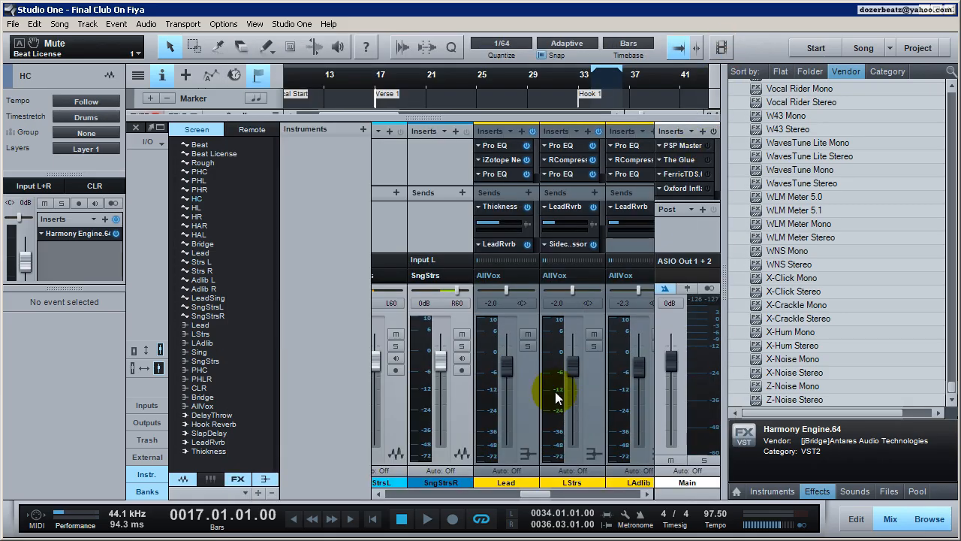
Reopen the Lead bus's second Pro EQ to review its narrow cuts and close it.
drag(530, 496, 541, 494)
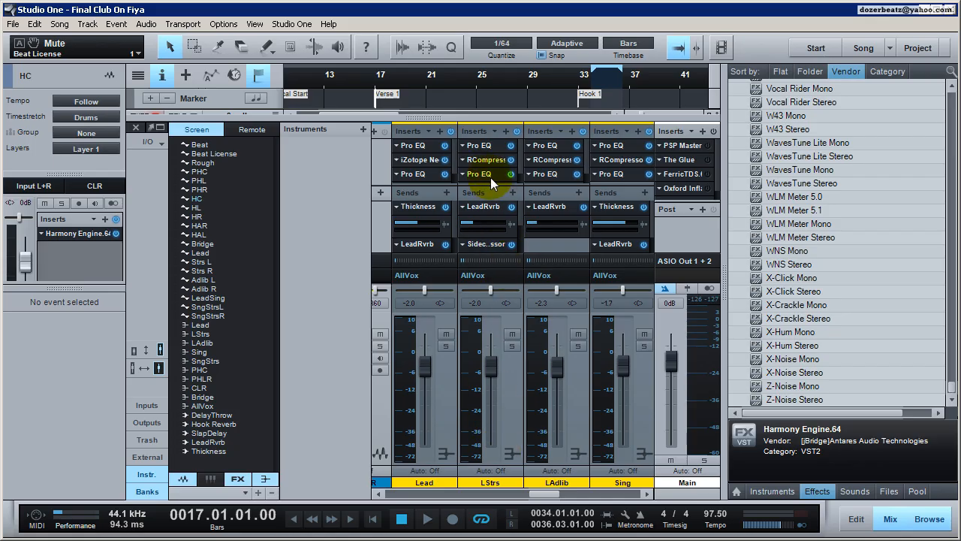
click(423, 174)
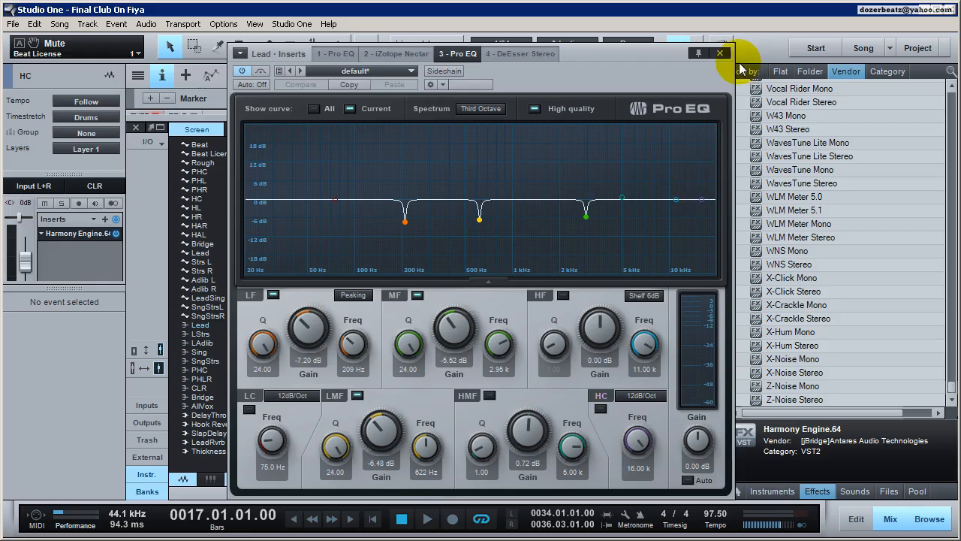
click(719, 54)
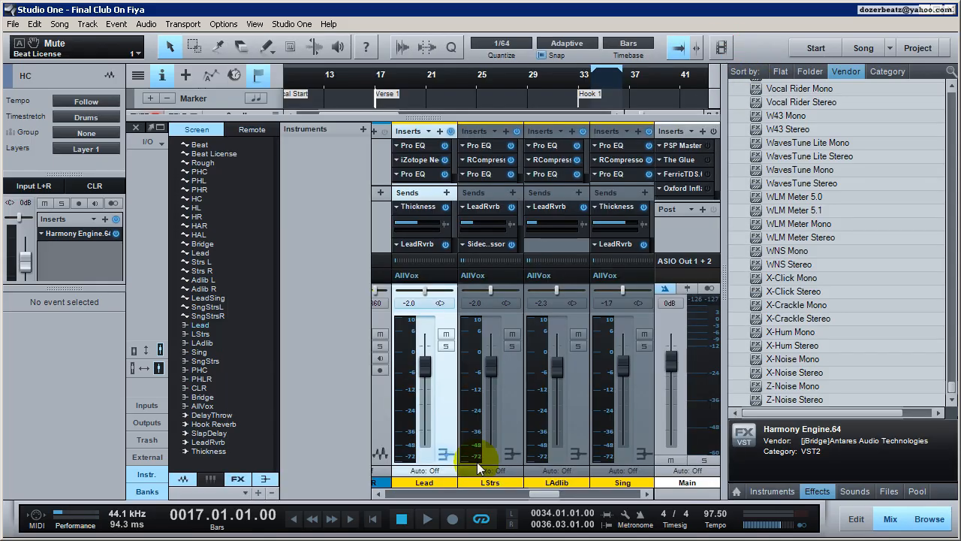
Select the AllVox bus, try routing the Bridge bus output to Main, and return that output to AllVox.
drag(539, 503, 592, 515)
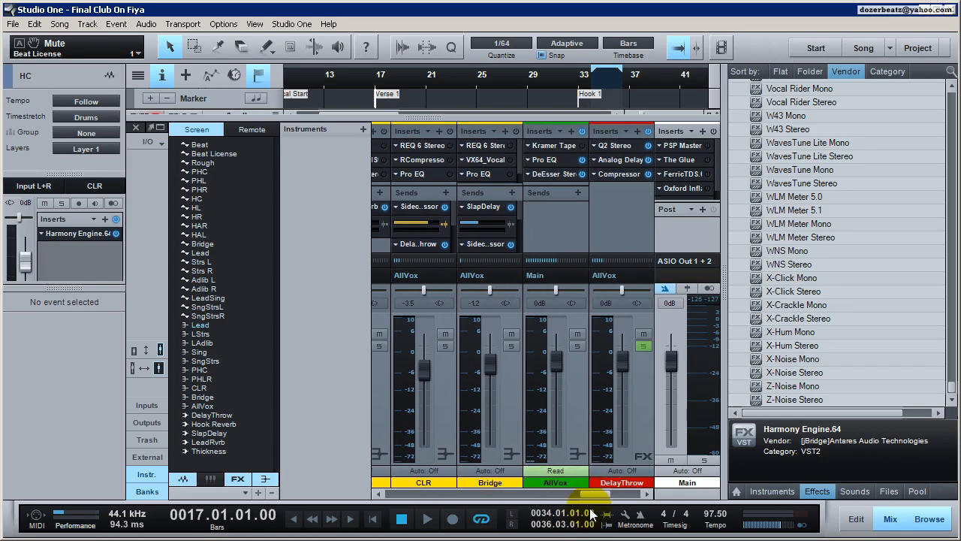
click(570, 440)
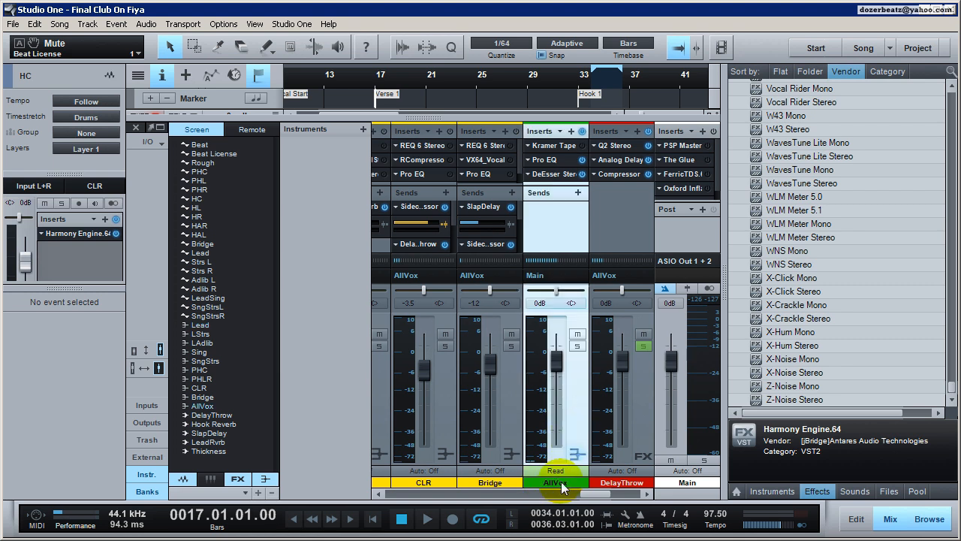
click(467, 275)
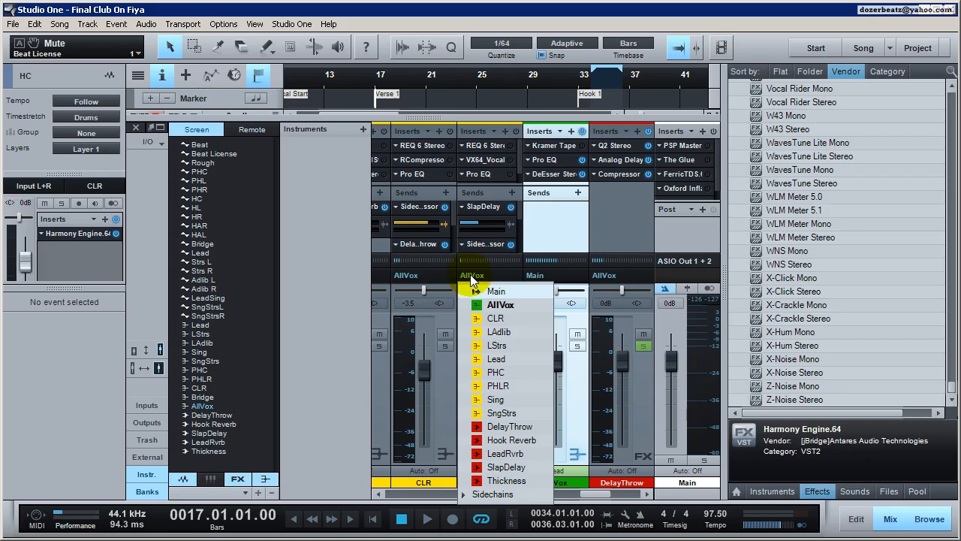
click(492, 291)
click(473, 276)
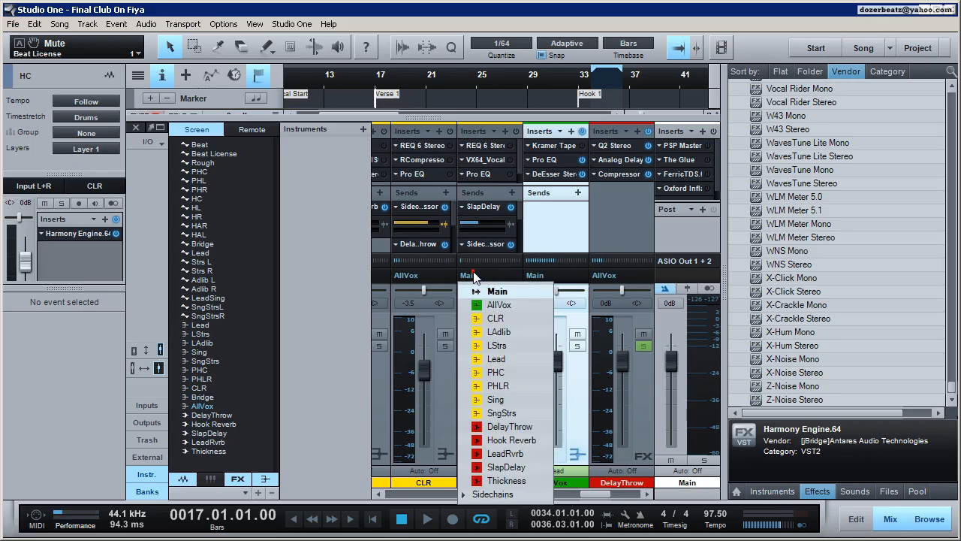
click(495, 305)
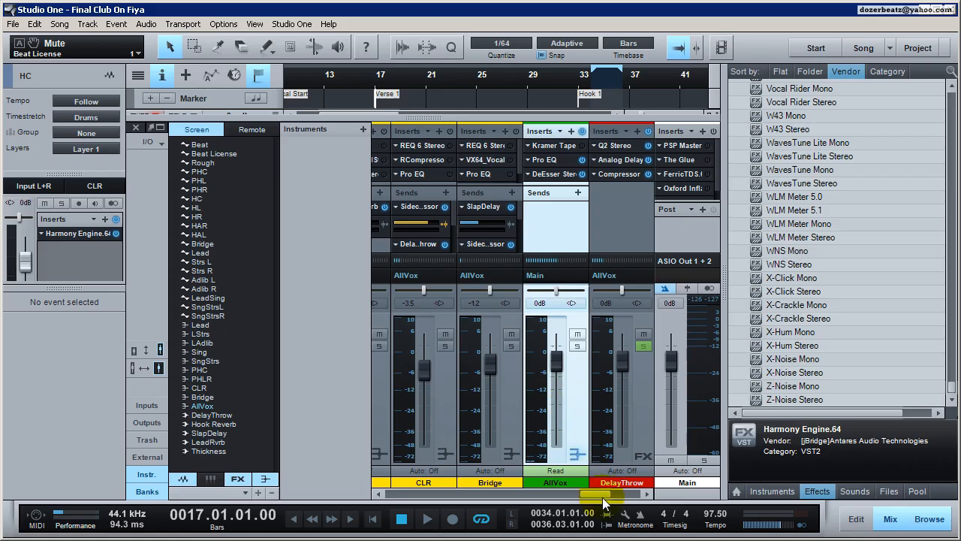
Review the FX channels' output routing, and inspect the Kramer Tape and Pro EQ inserts on the AllVox bus.
drag(602, 496, 610, 467)
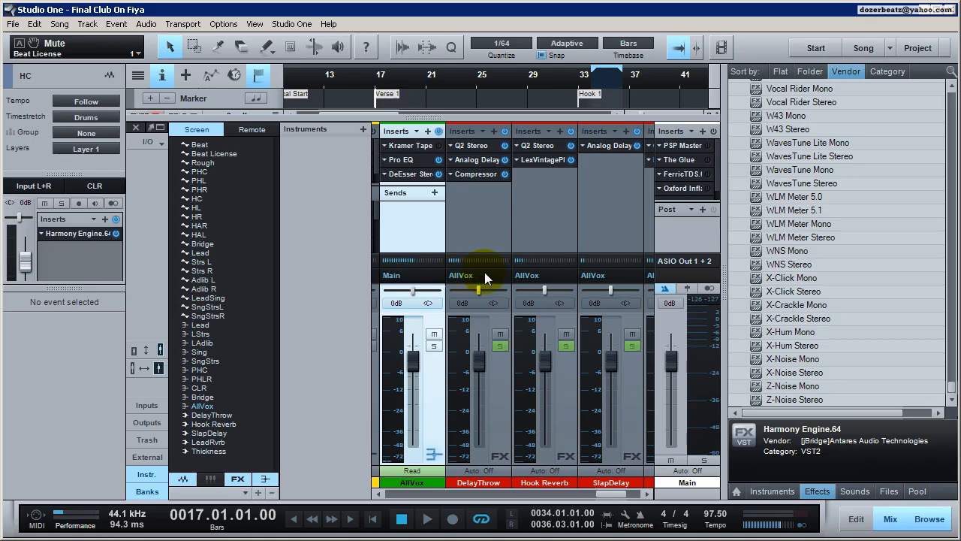
scroll(608, 490, left, 2)
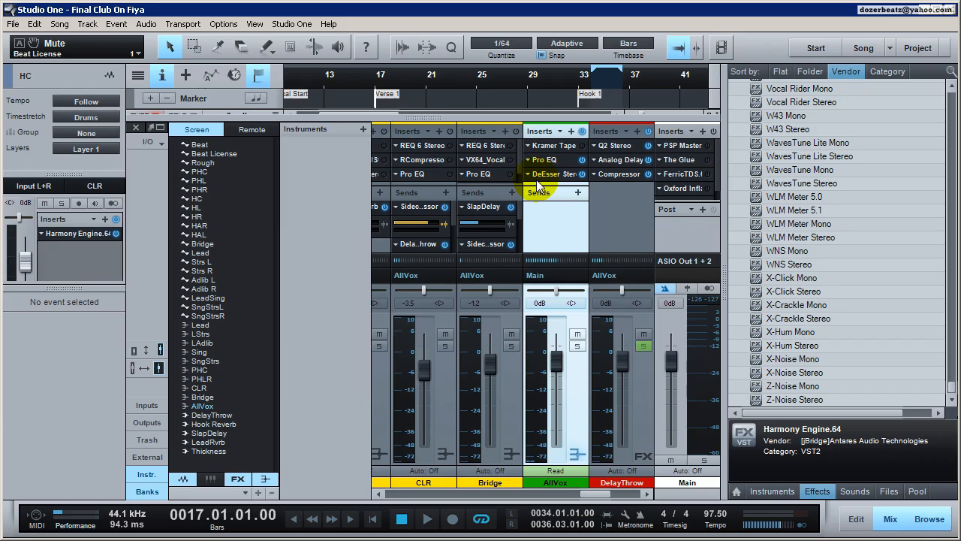
click(559, 146)
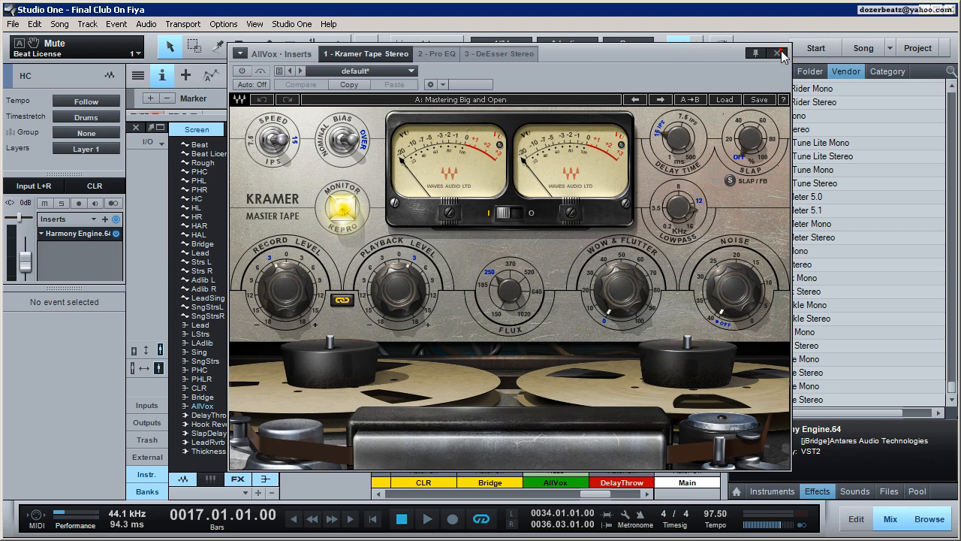
click(779, 54)
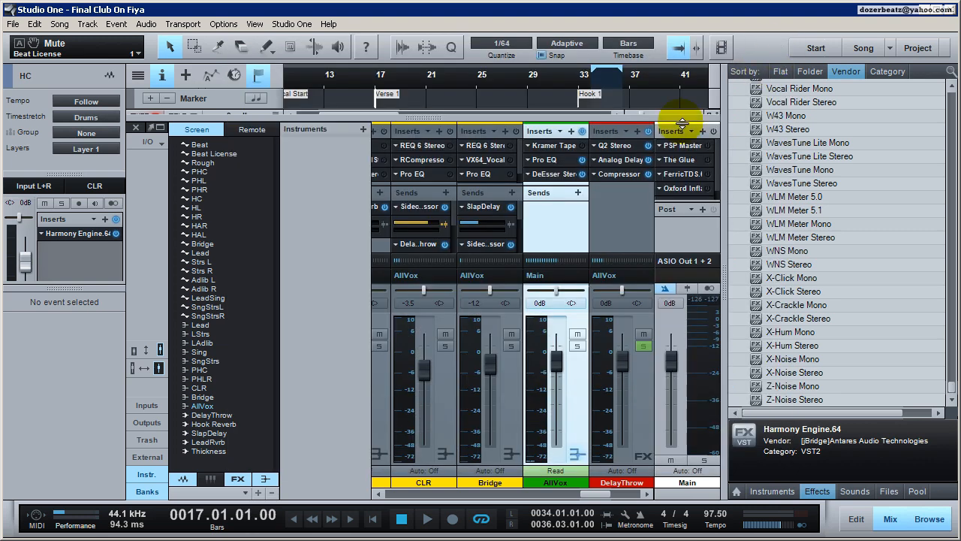
click(558, 161)
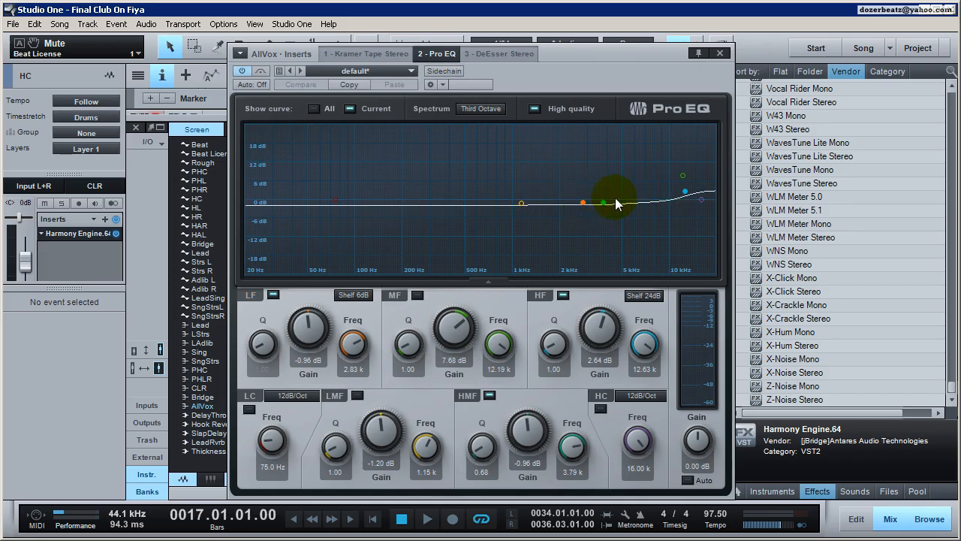
click(721, 54)
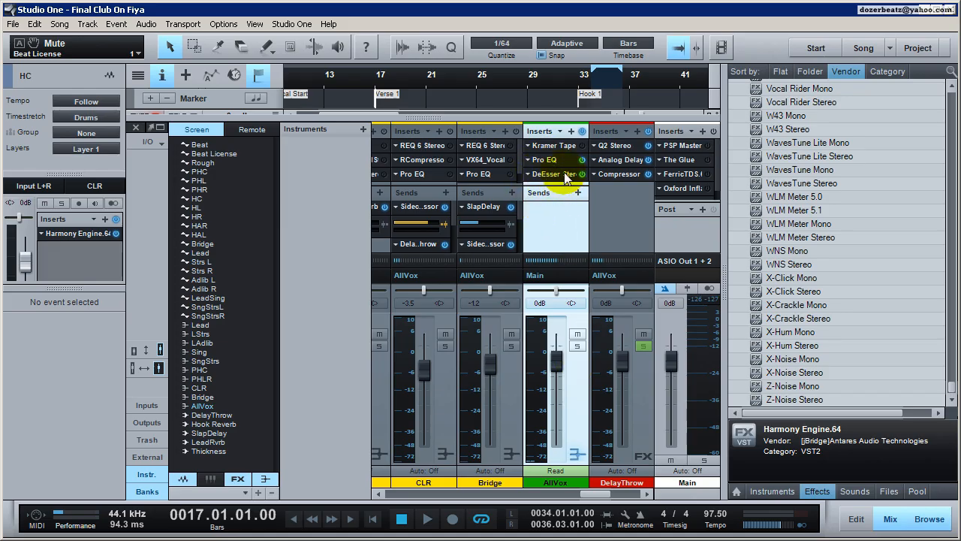
Bypass all inserts on the AllVox and DelayThrow channels, and check the Pro EQ on the Bridge bus.
click(584, 131)
click(647, 129)
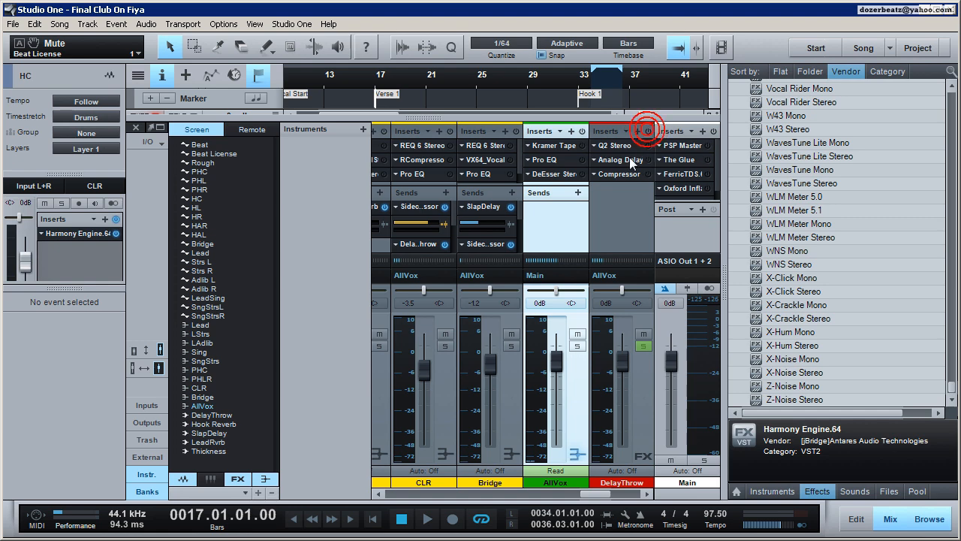
click(479, 174)
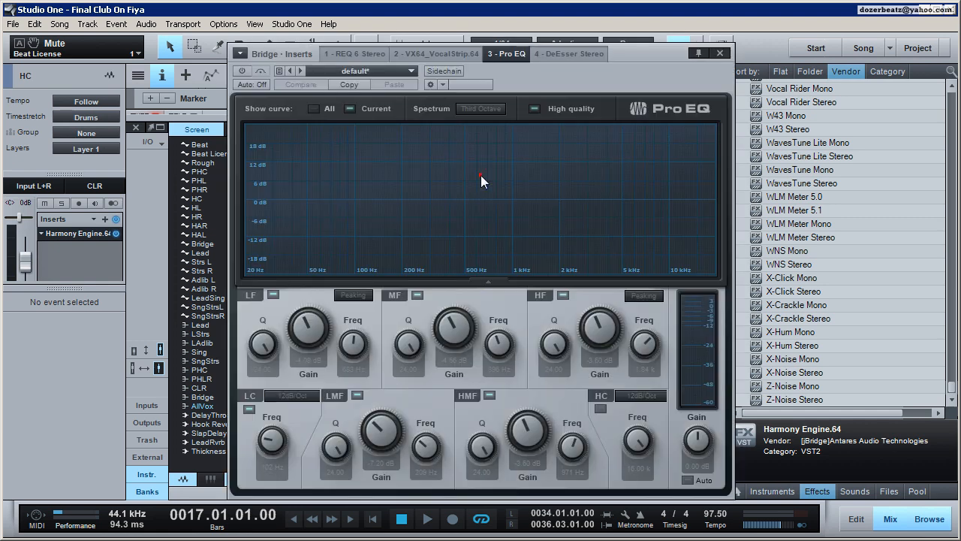
click(718, 55)
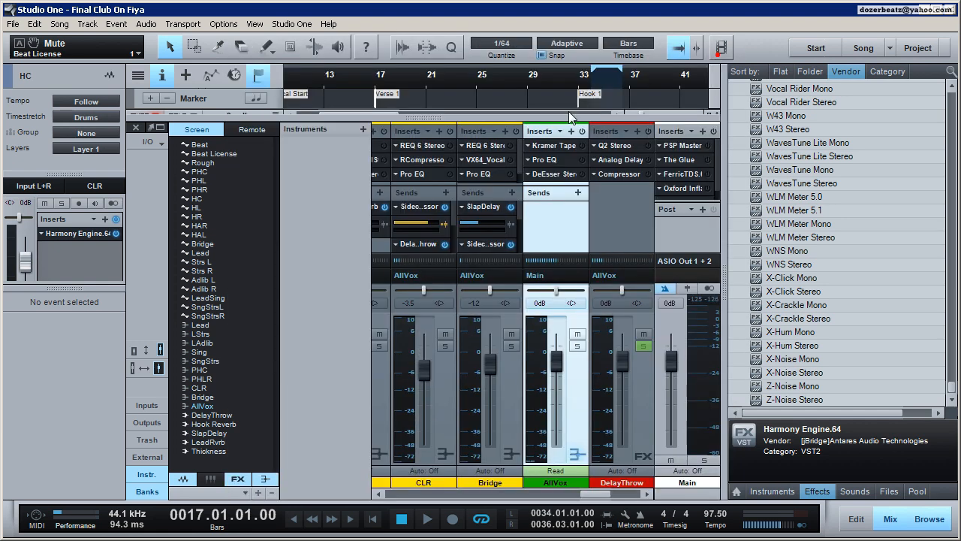
click(511, 175)
click(494, 172)
click(718, 54)
Solo the Lead bus and play its vocal from the start of Verse 1, stopping after a short passage.
drag(597, 495, 533, 492)
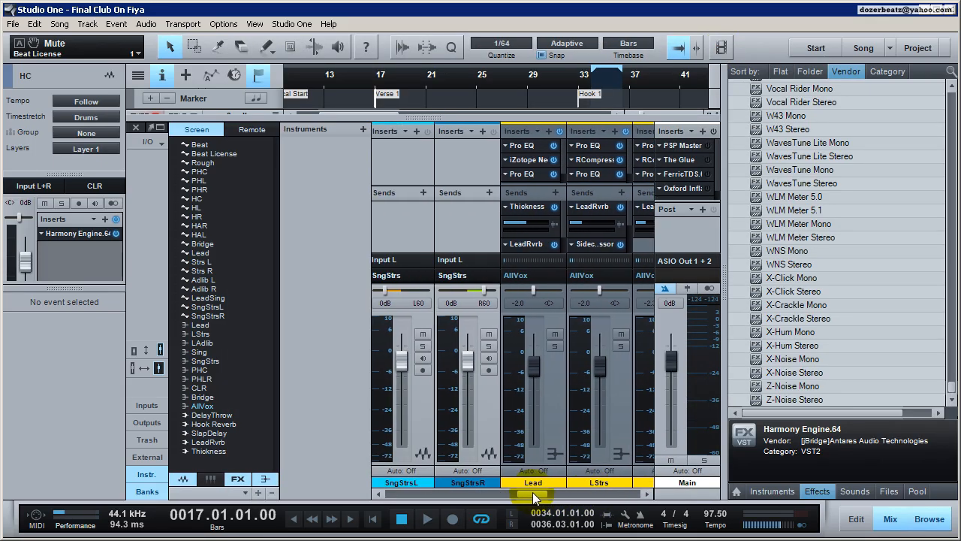
click(556, 346)
key(alt+space)
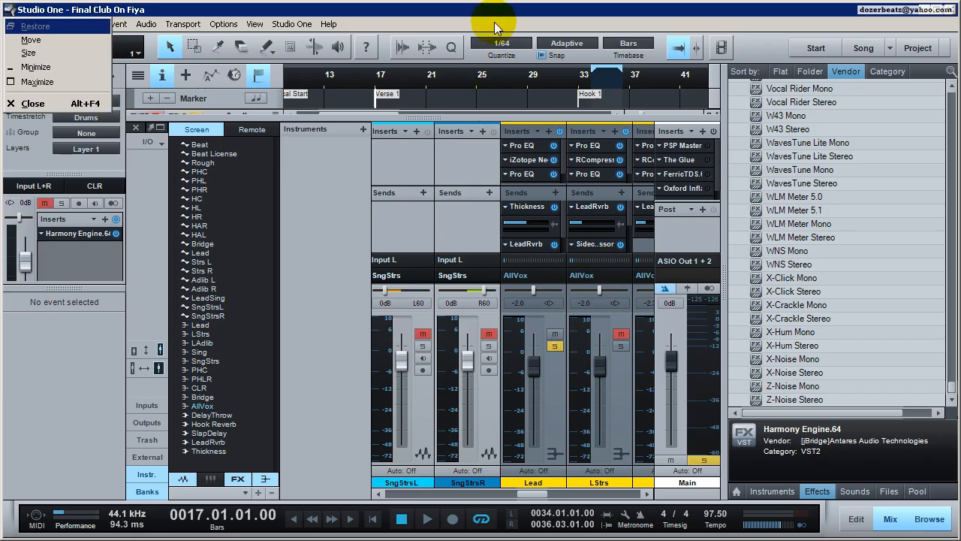
key(Escape)
key(space)
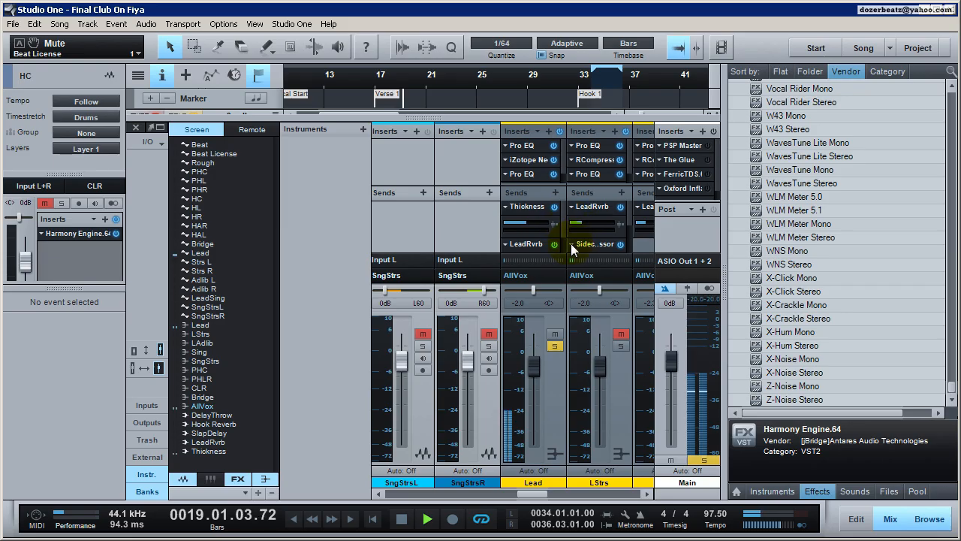
key(space)
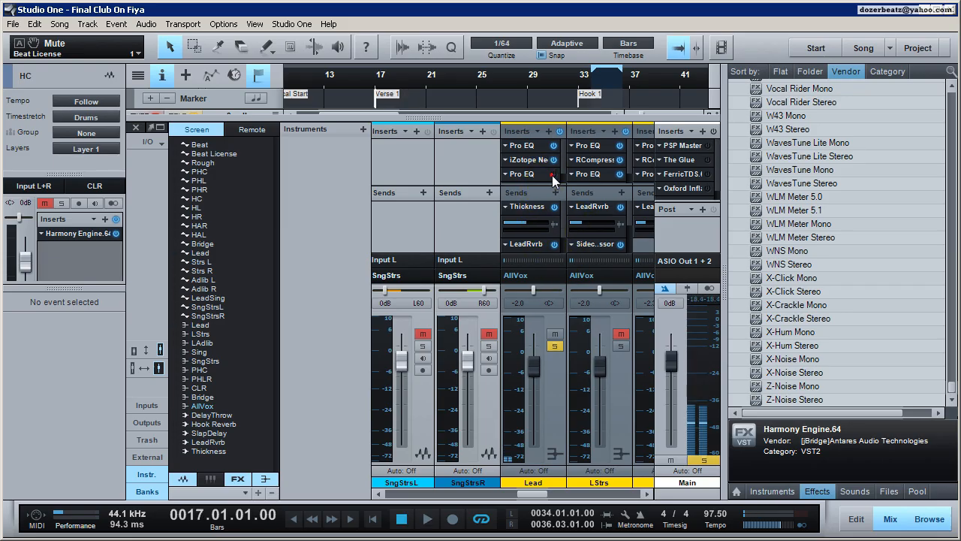
Play the soloed Lead vocal from Verse 1 while toggling the bus's second Pro EQ, and check that EQ's curve against the spectrum.
key(space)
click(554, 173)
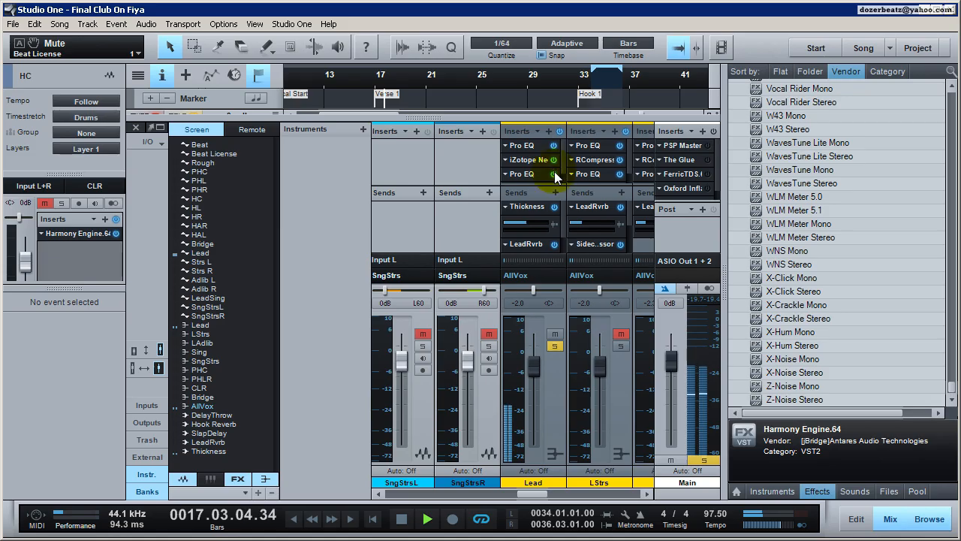
click(550, 174)
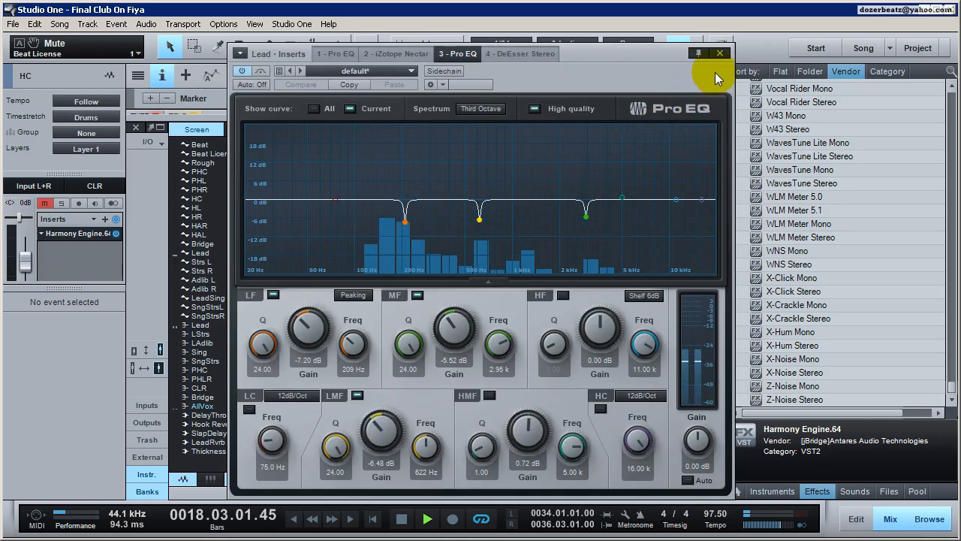
key(space)
click(720, 53)
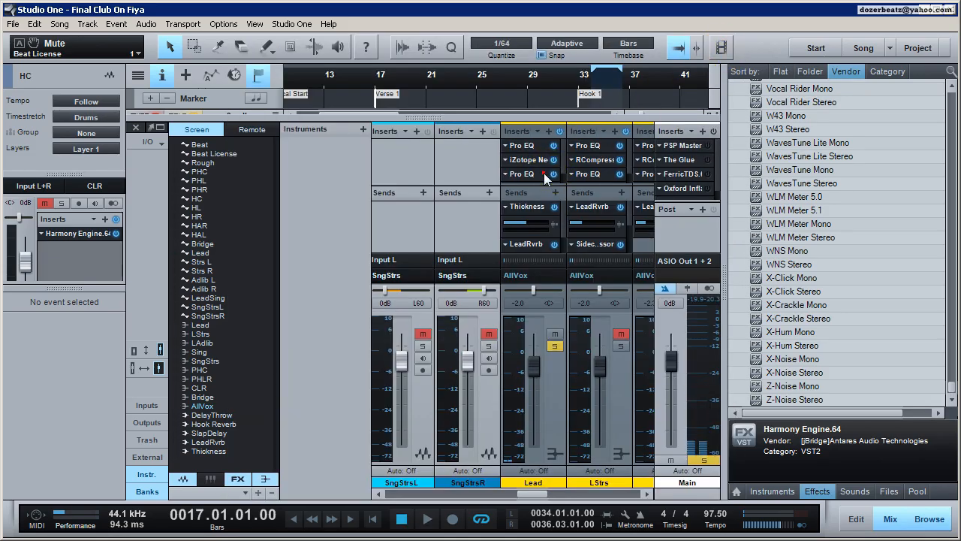
Inspect the second Pro EQ's narrow cuts on the Lead bus, and play the Verse 1 vocal with that EQ bypassed.
click(546, 176)
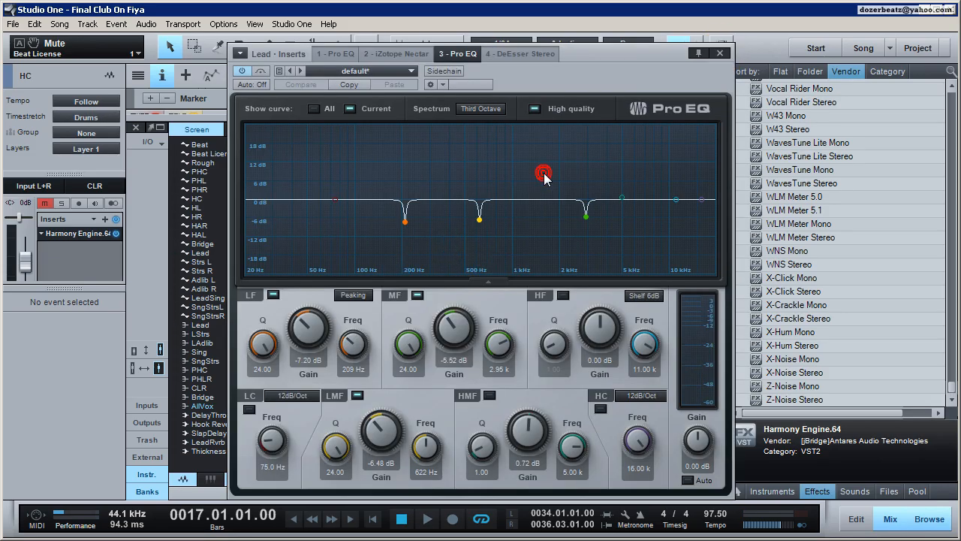
click(718, 54)
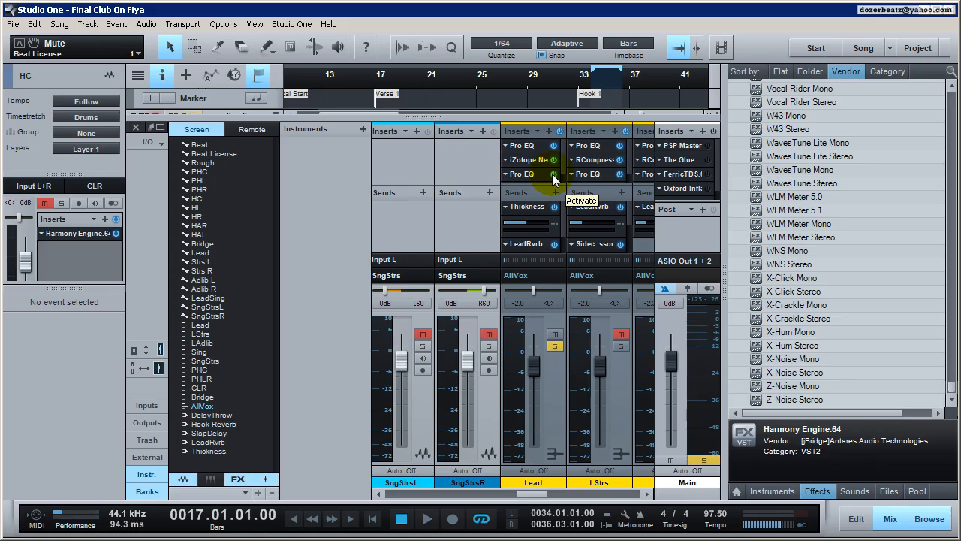
key(space)
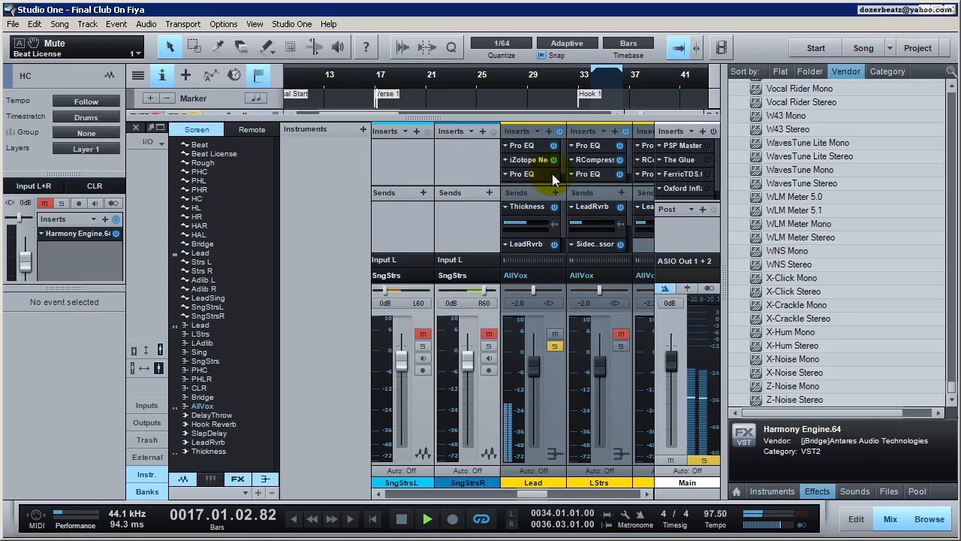
key(space)
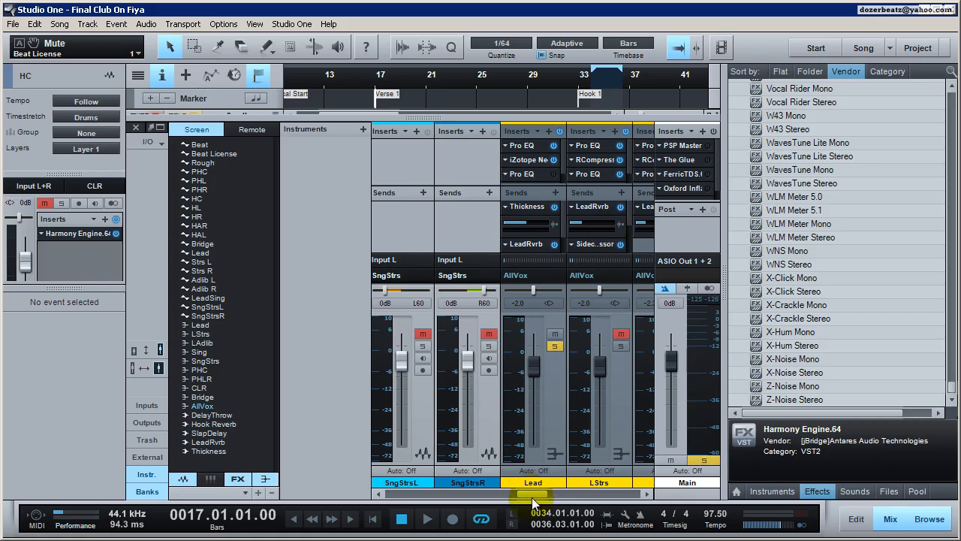
drag(530, 494, 577, 492)
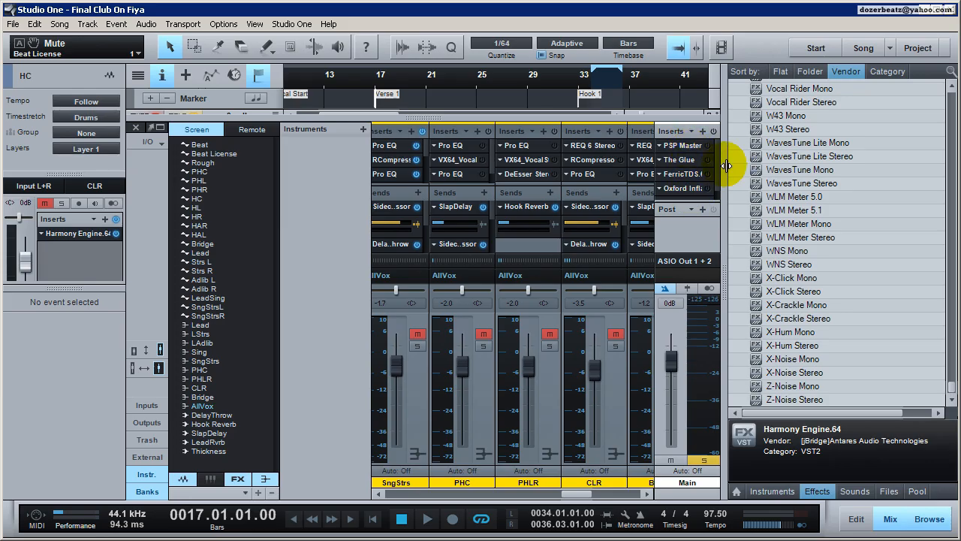
drag(583, 492, 550, 492)
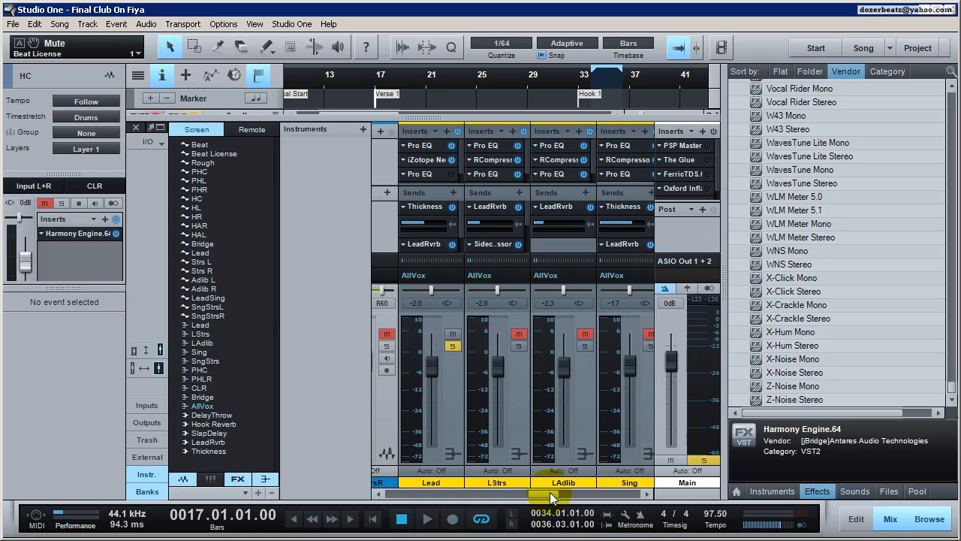
drag(549, 492, 552, 492)
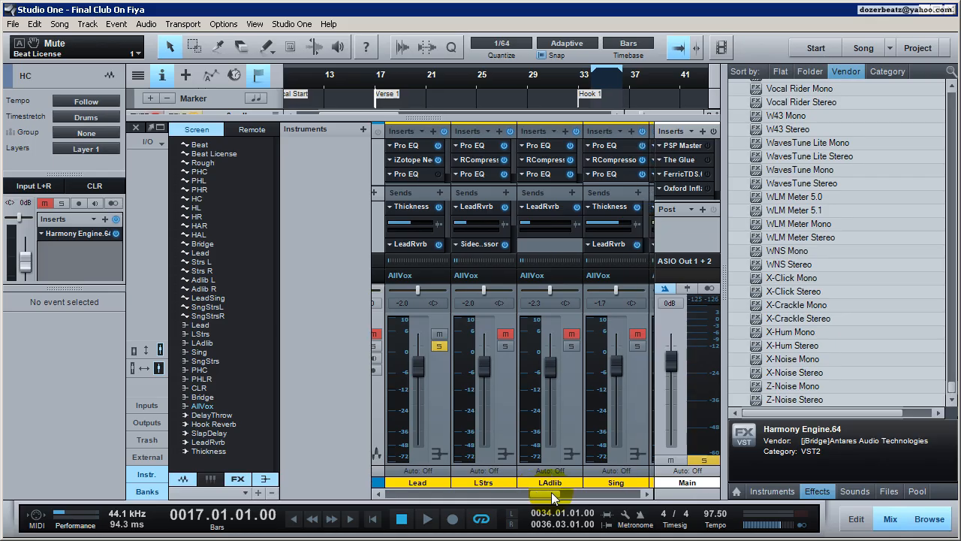